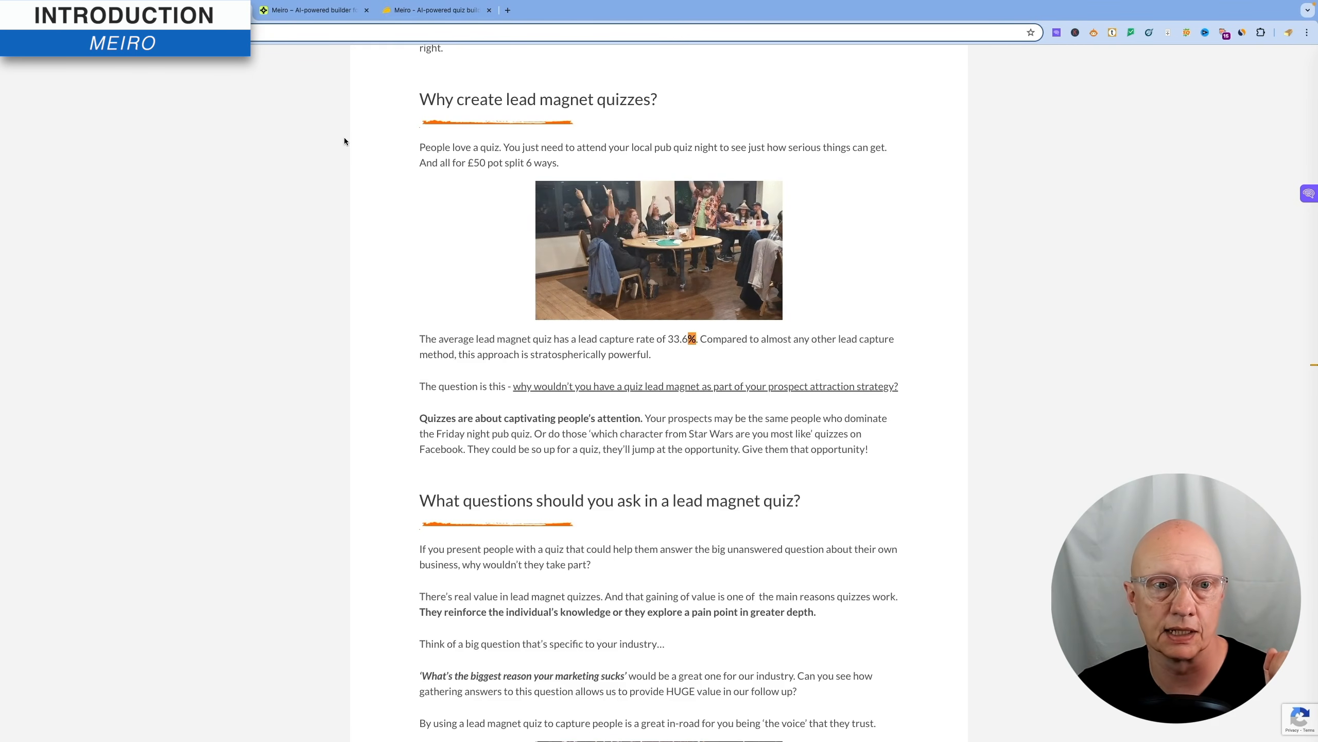
- View Meiro's AppSumo deal page and return to the Meiro homepage to examine its AI-First Builder and AI Images sections
click(436, 10)
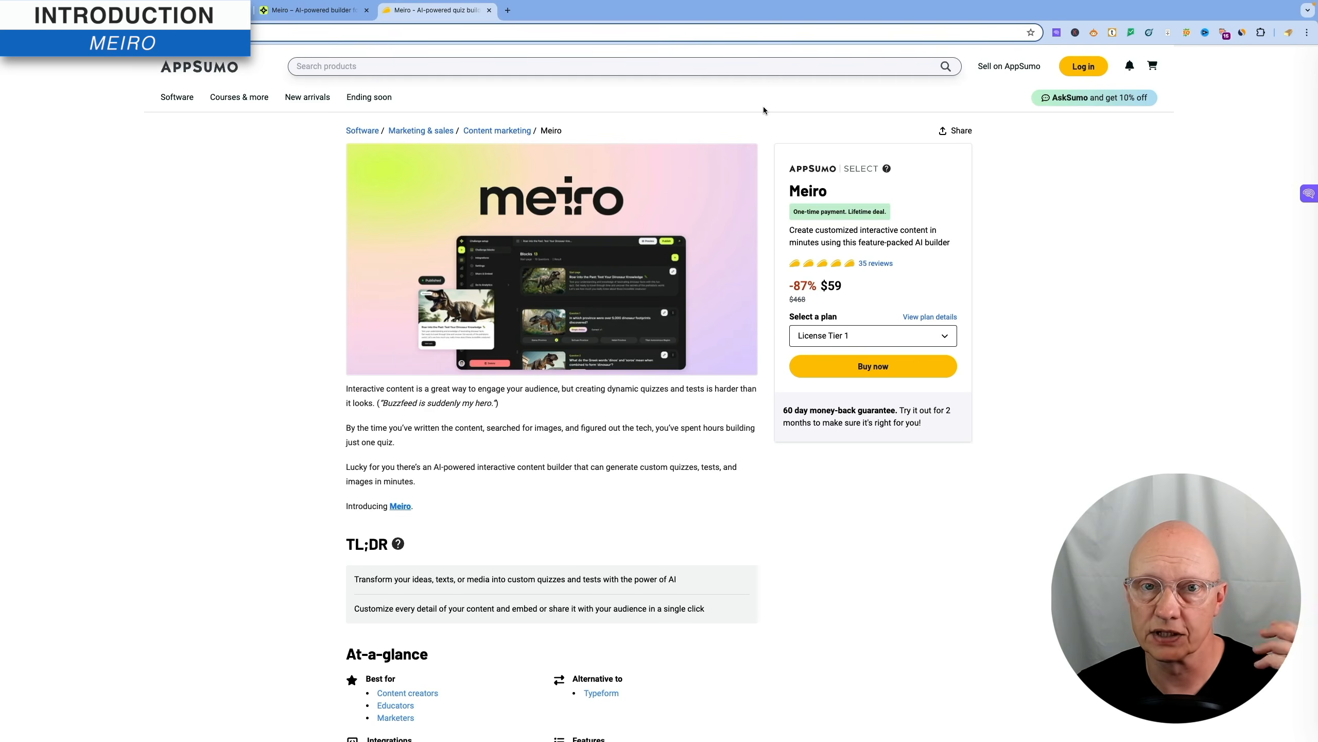
key(ctrl+shift+Tab)
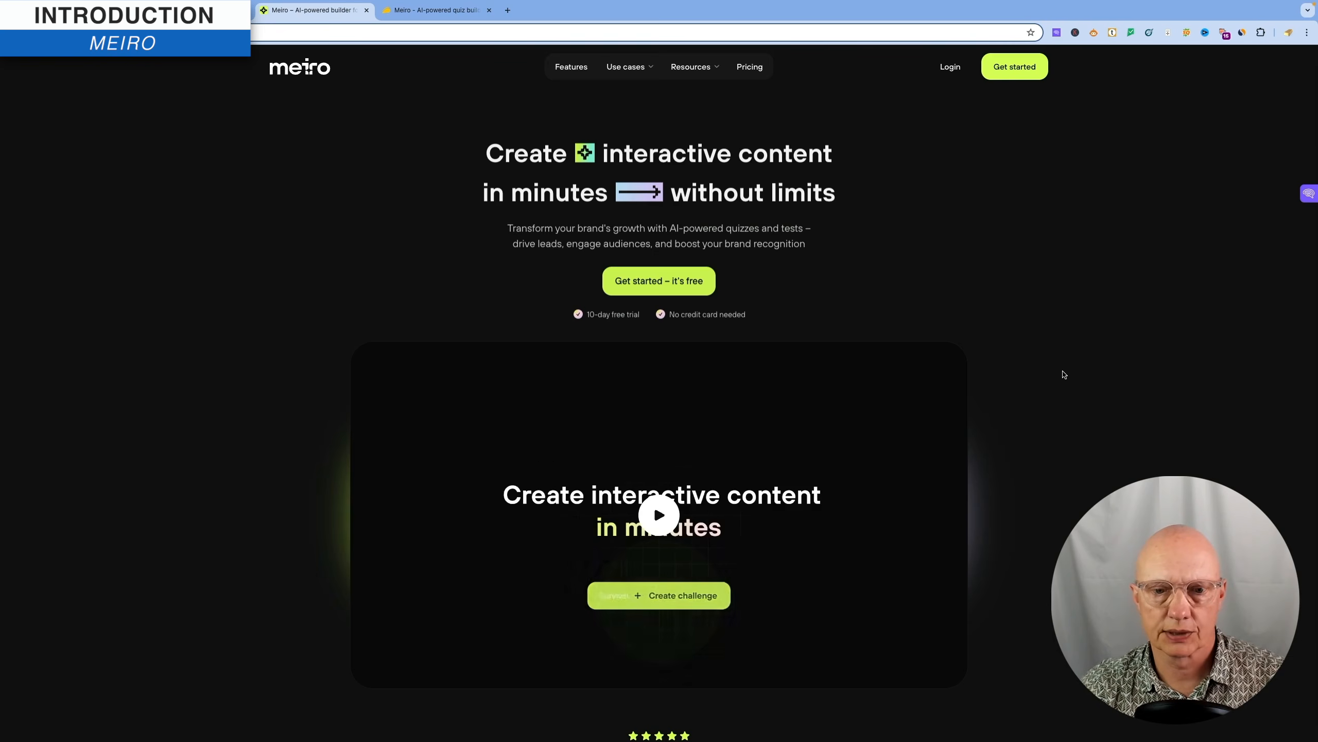
scroll(1063, 374, down, 2)
scroll(1062, 374, down, 3)
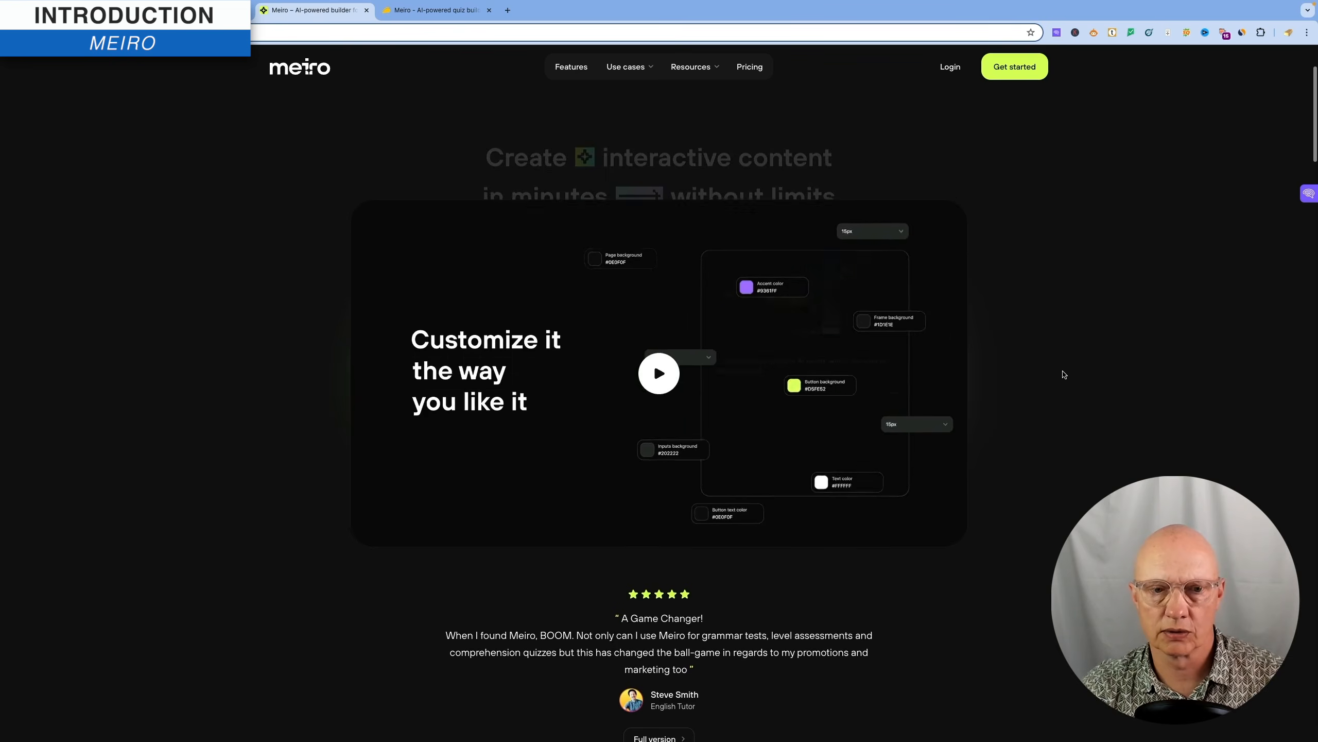
scroll(1063, 374, down, 10)
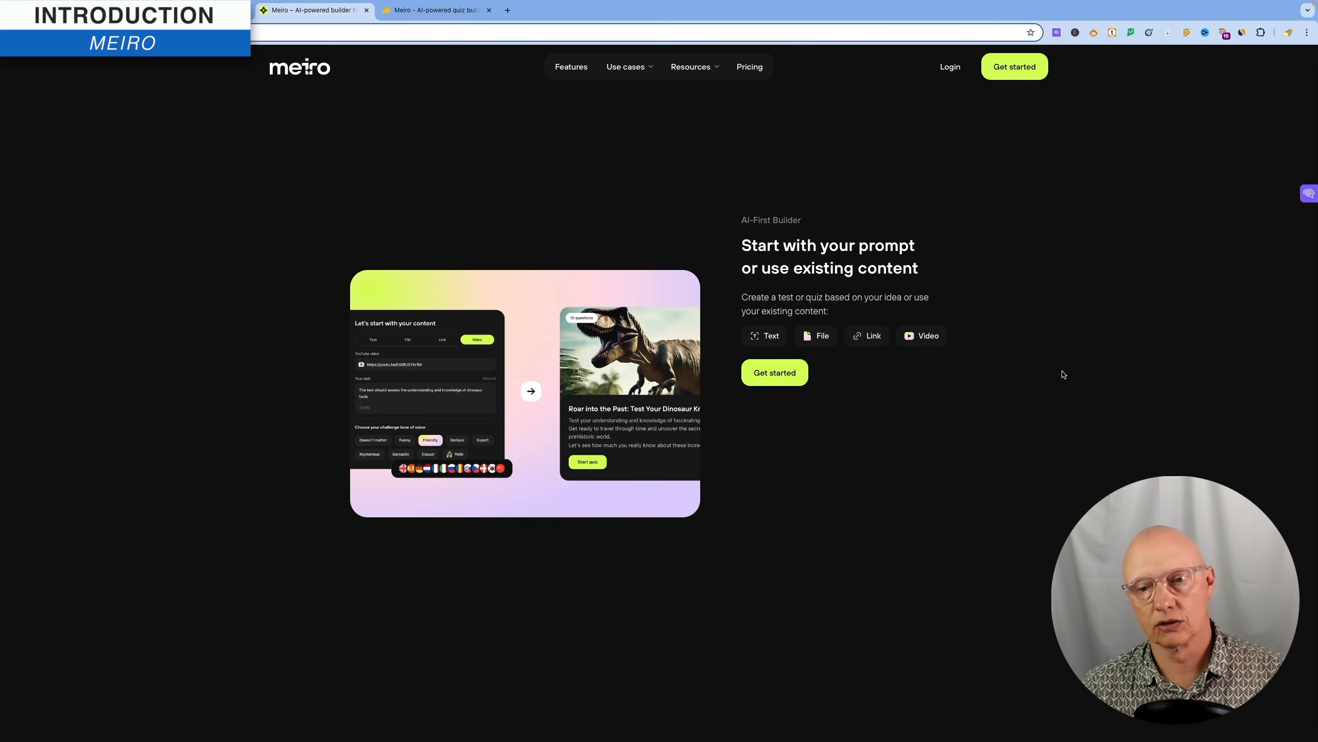
scroll(1063, 374, down, 10)
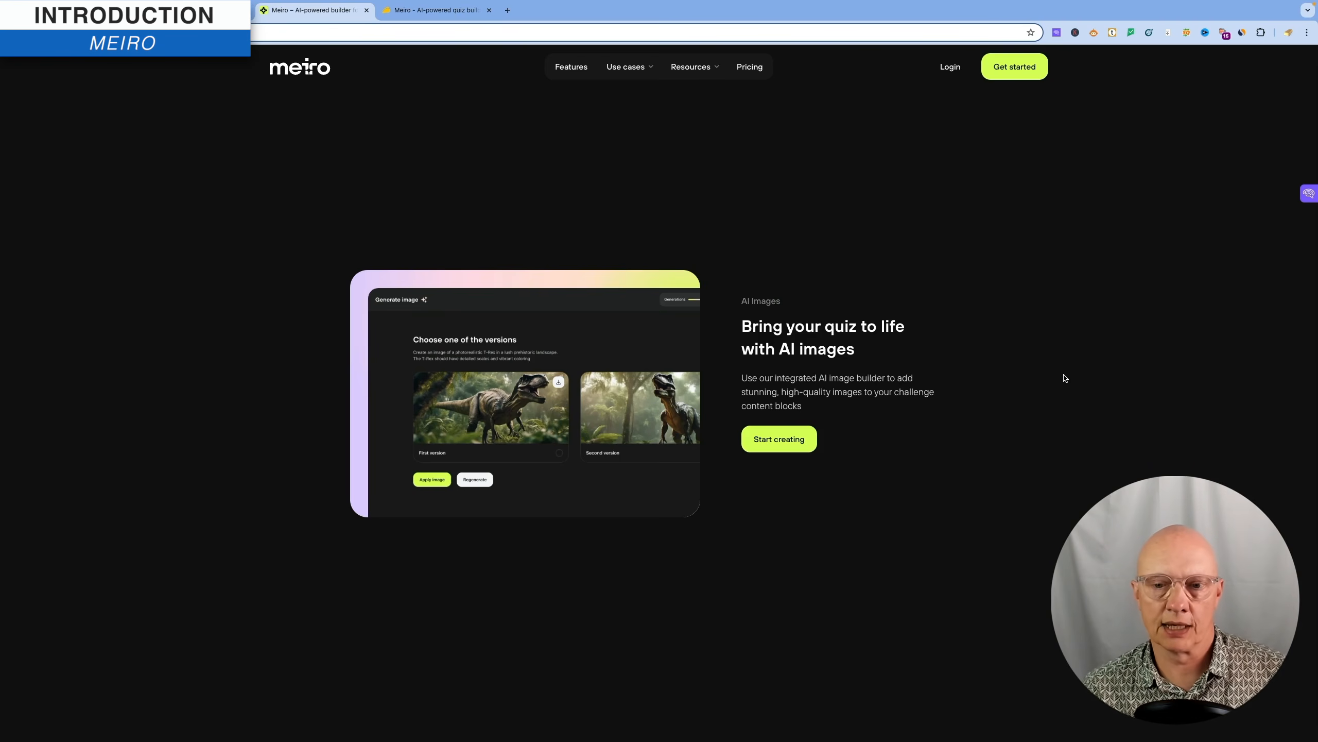
scroll(1065, 377, down, 3)
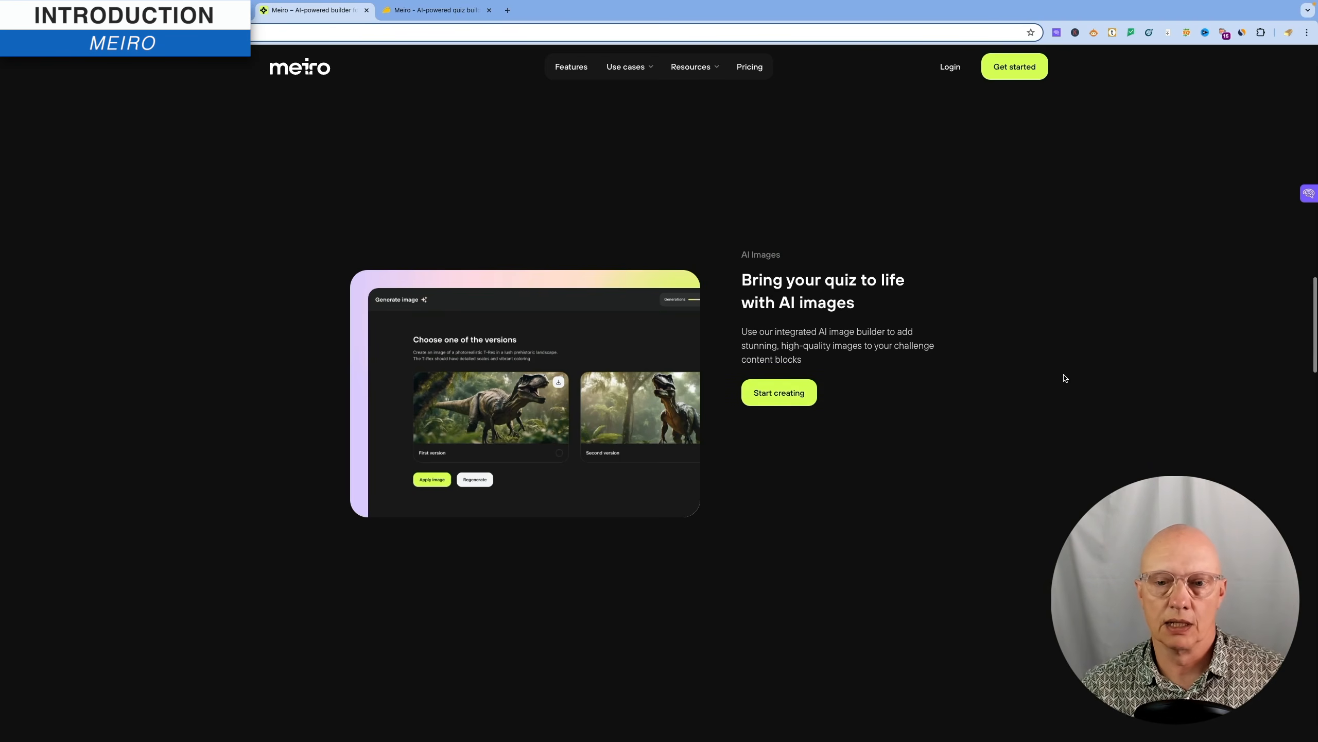
- Examine the Design and Analytics sections of the Meiro homepage
scroll(1065, 377, down, 5)
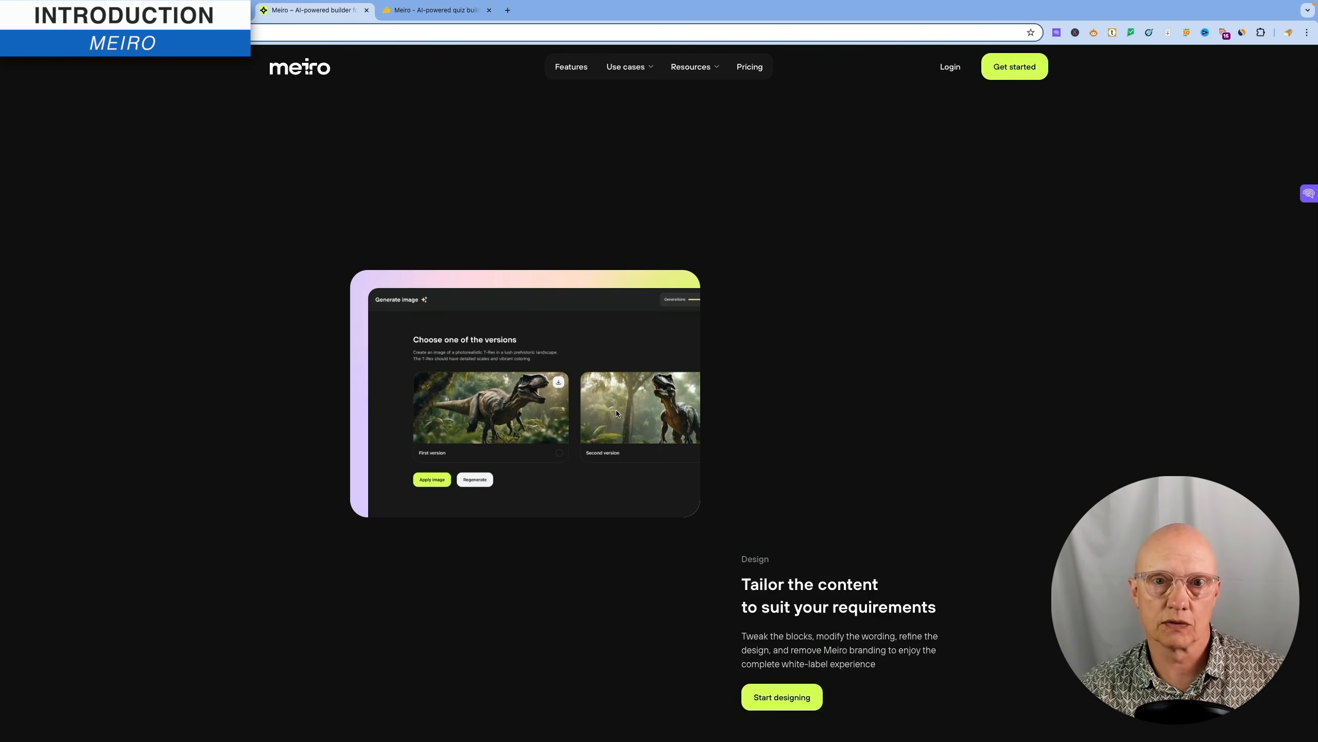
scroll(833, 383, down, 4)
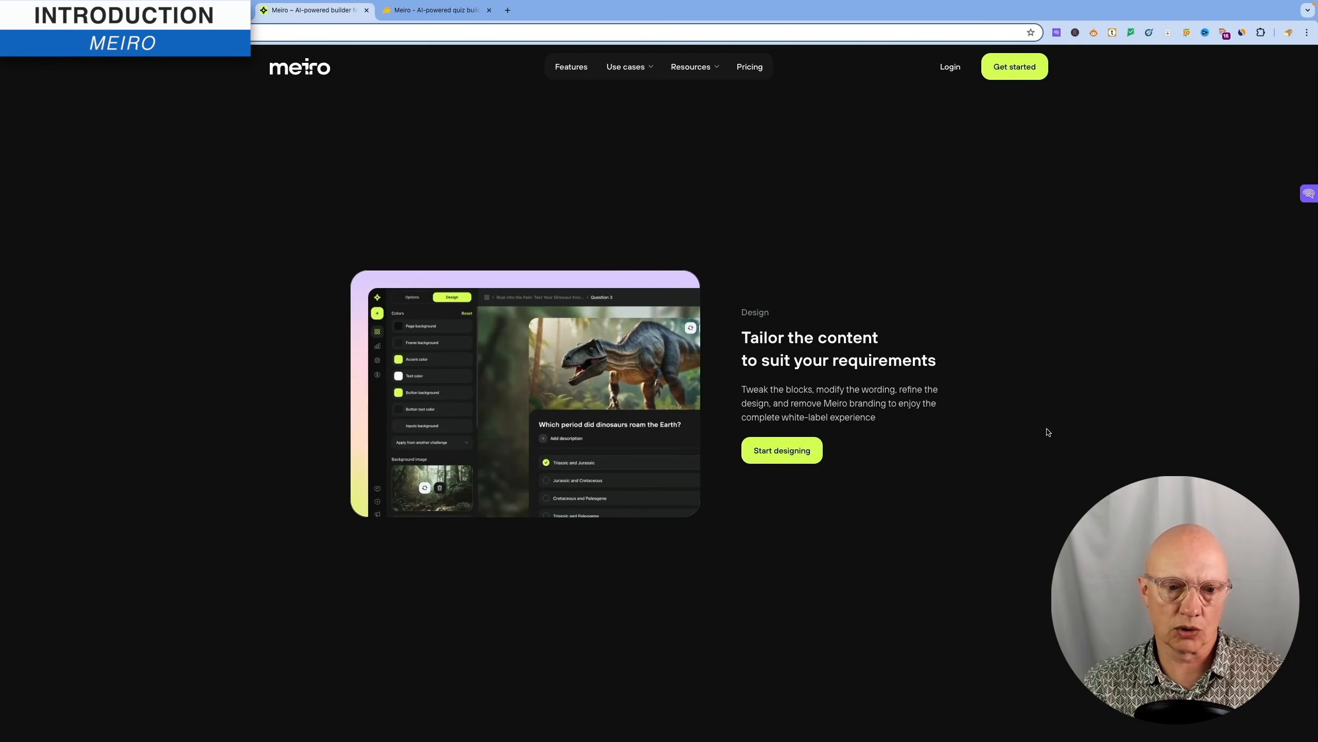
scroll(1047, 432, down, 1)
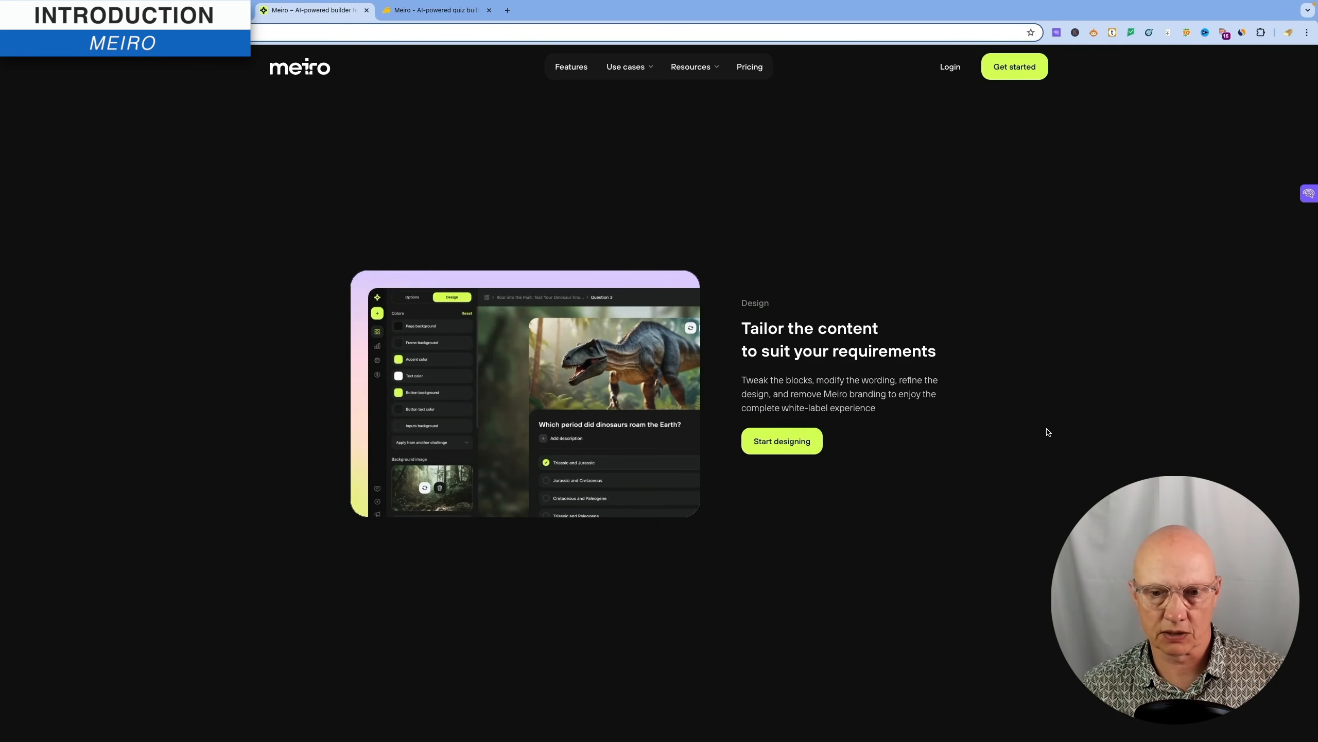
scroll(1048, 432, down, 1)
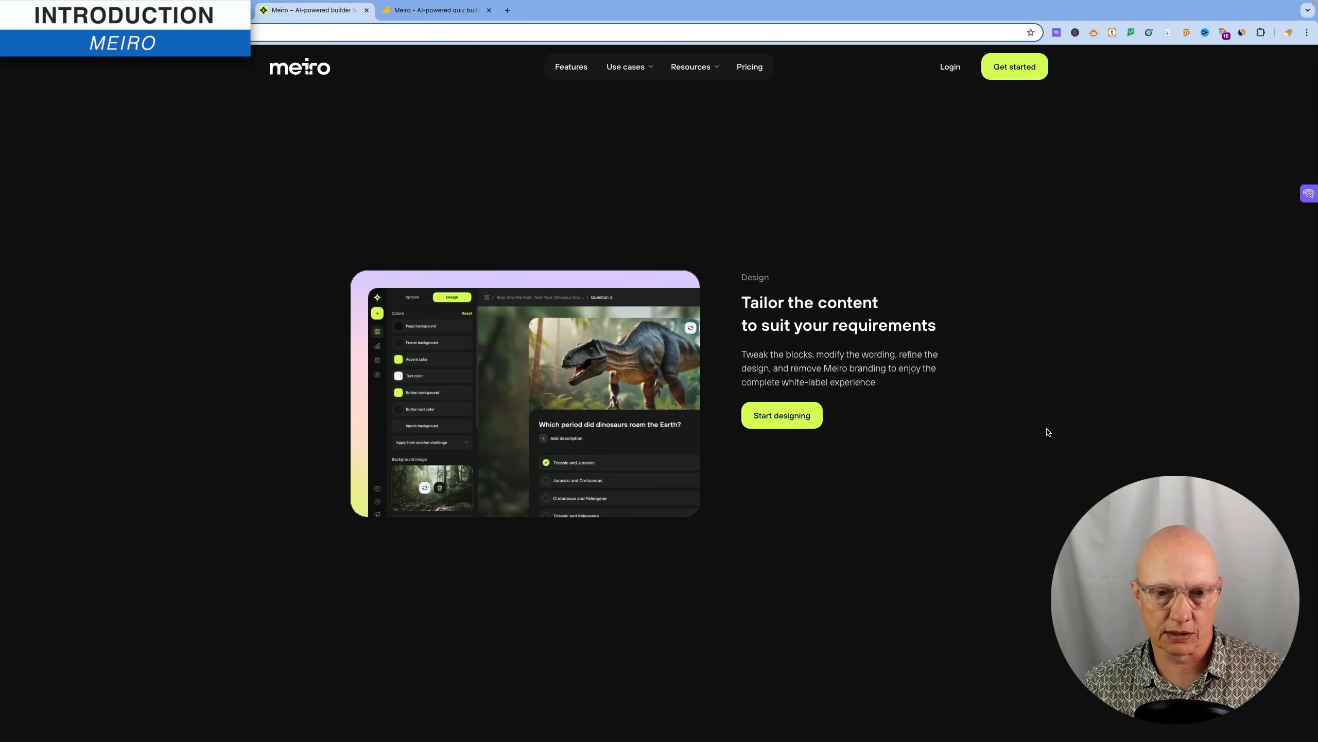
scroll(1047, 432, down, 5)
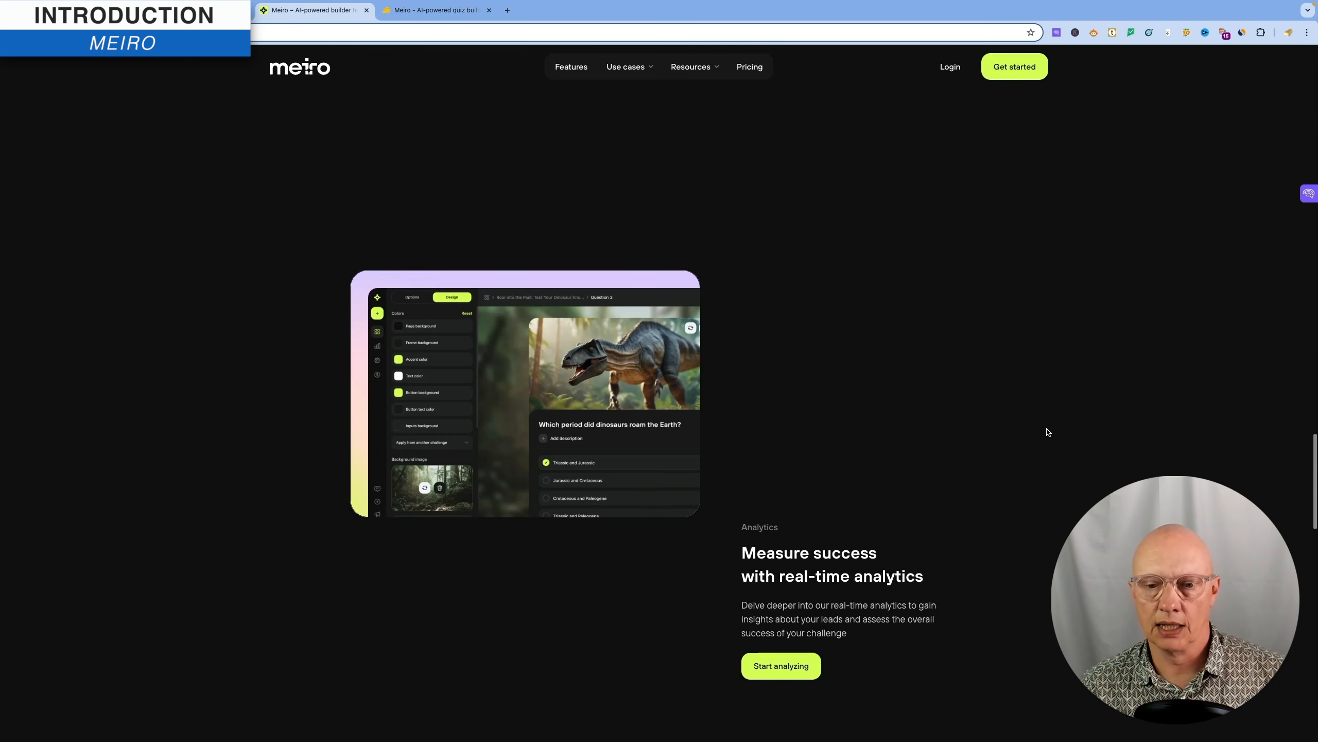
scroll(1047, 432, down, 4)
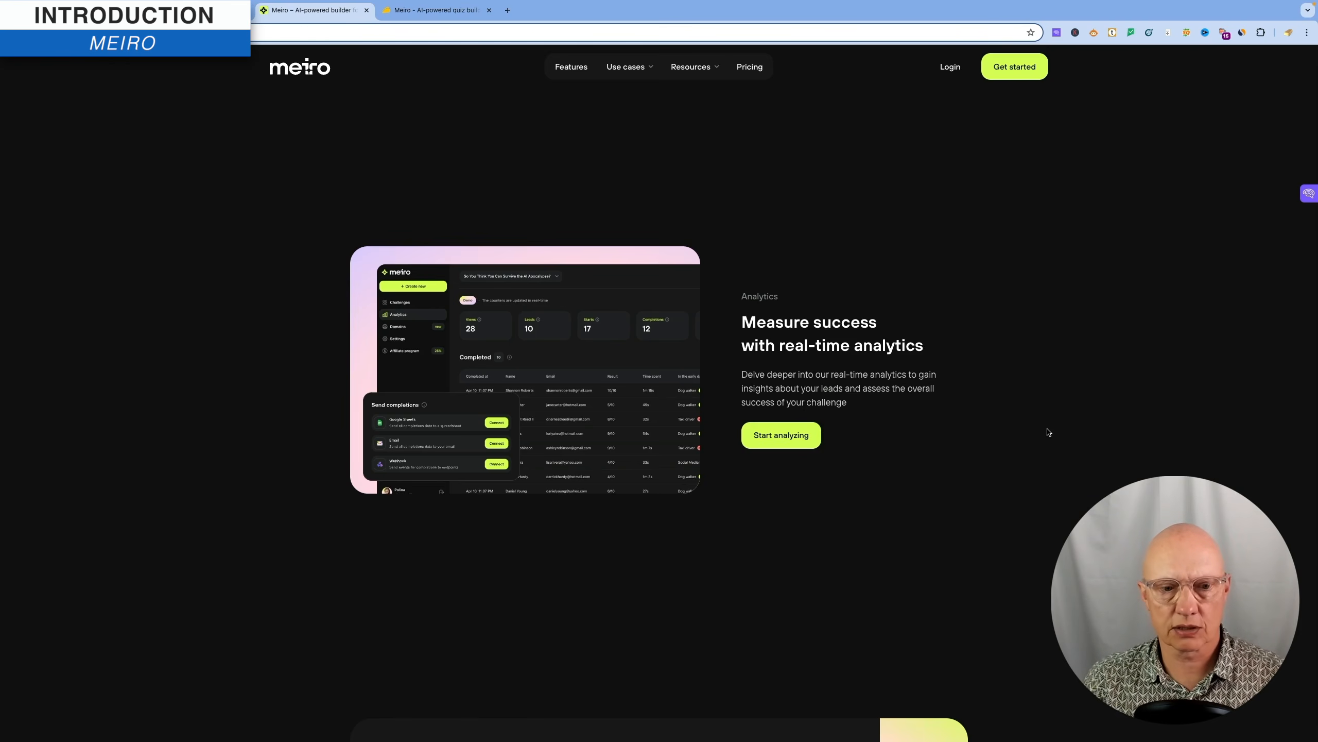
- Review the homepage's feature overview, covering block types, lead form fields, embedding and custom domains
scroll(1047, 432, down, 6)
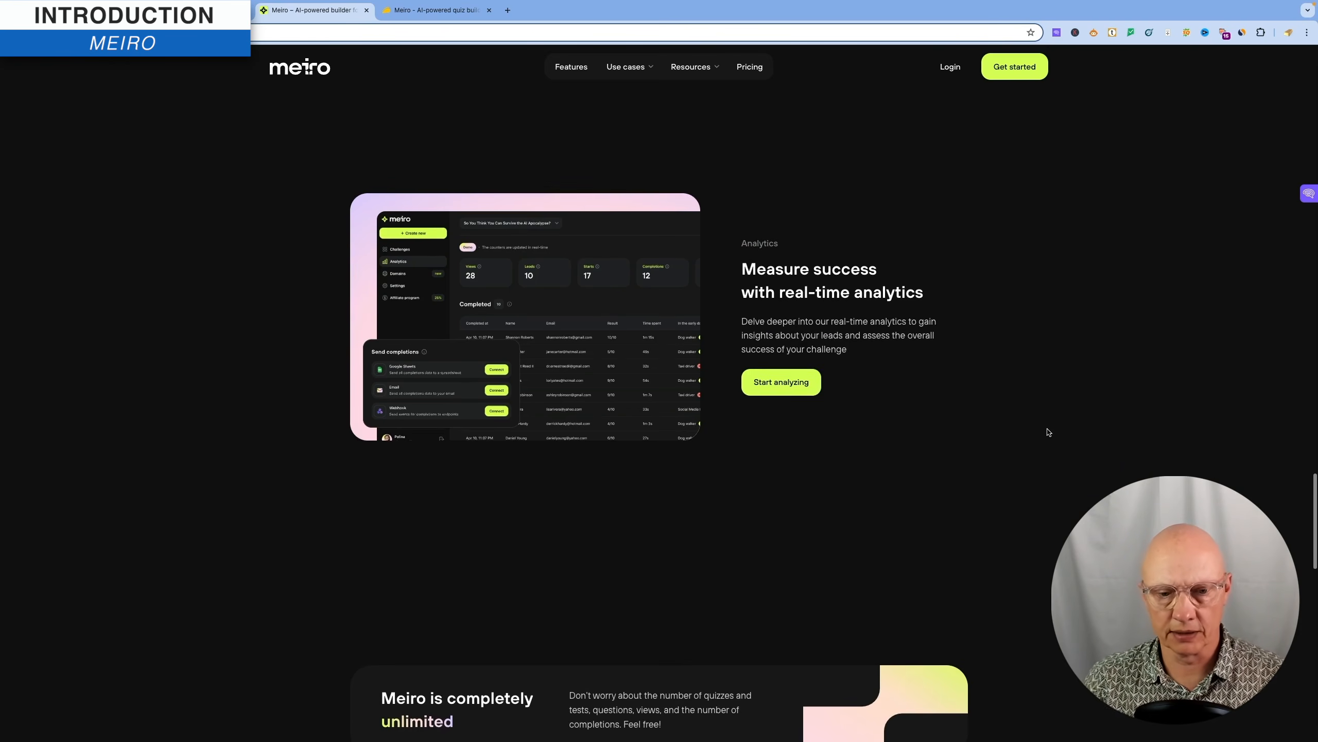
scroll(1047, 432, down, 2)
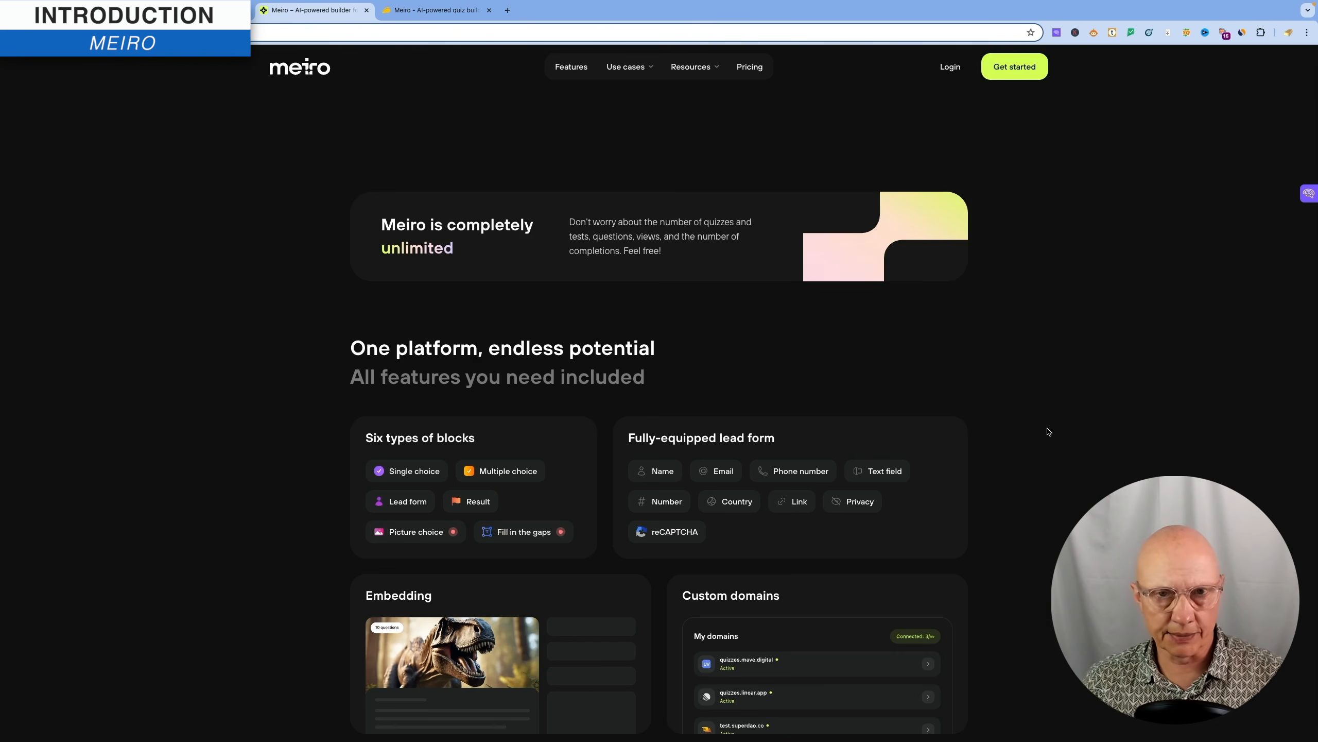
scroll(1047, 432, down, 1)
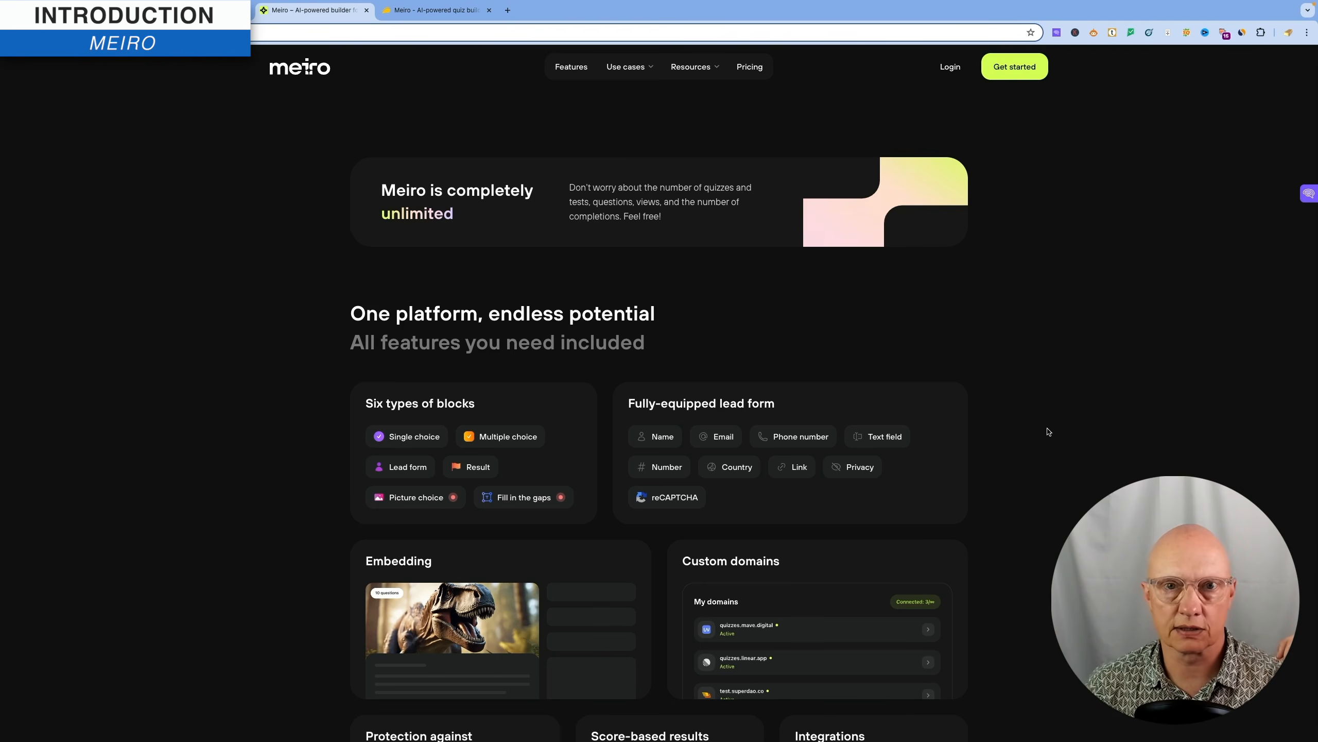
scroll(1047, 431, down, 1)
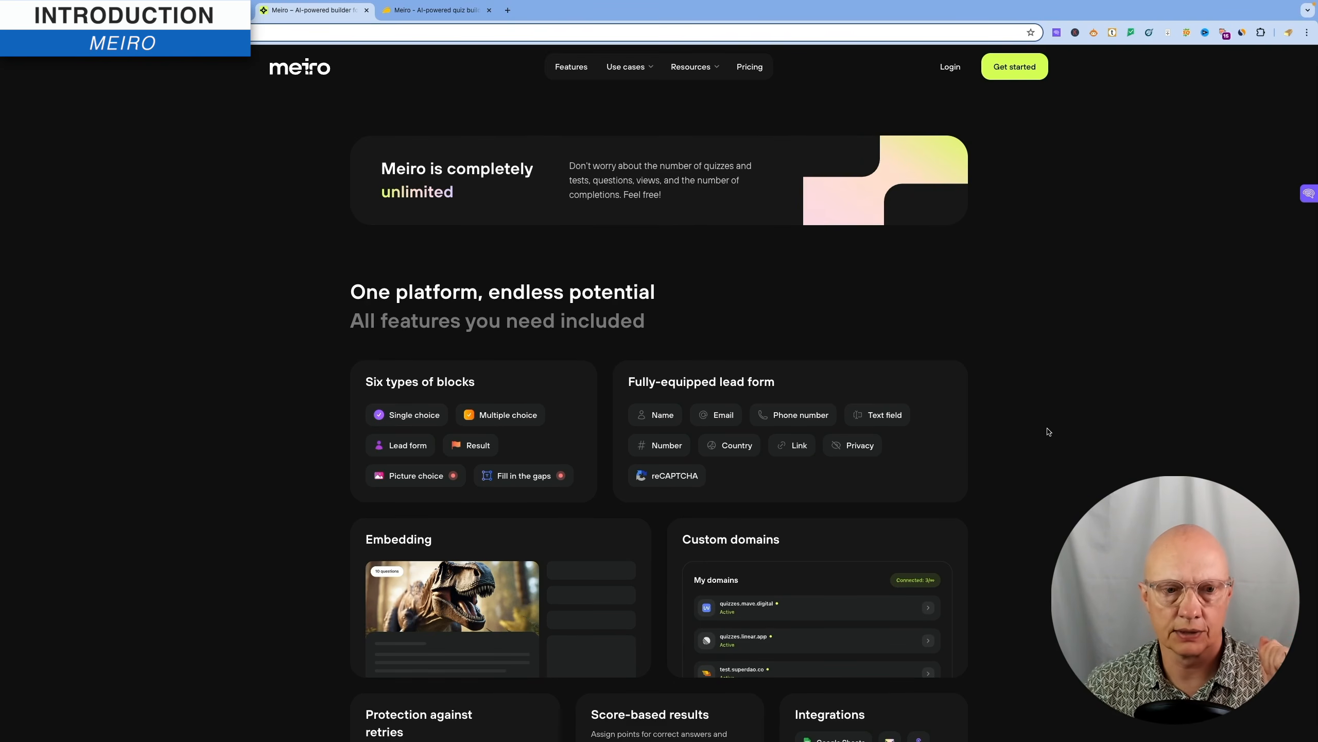
scroll(1047, 432, down, 3)
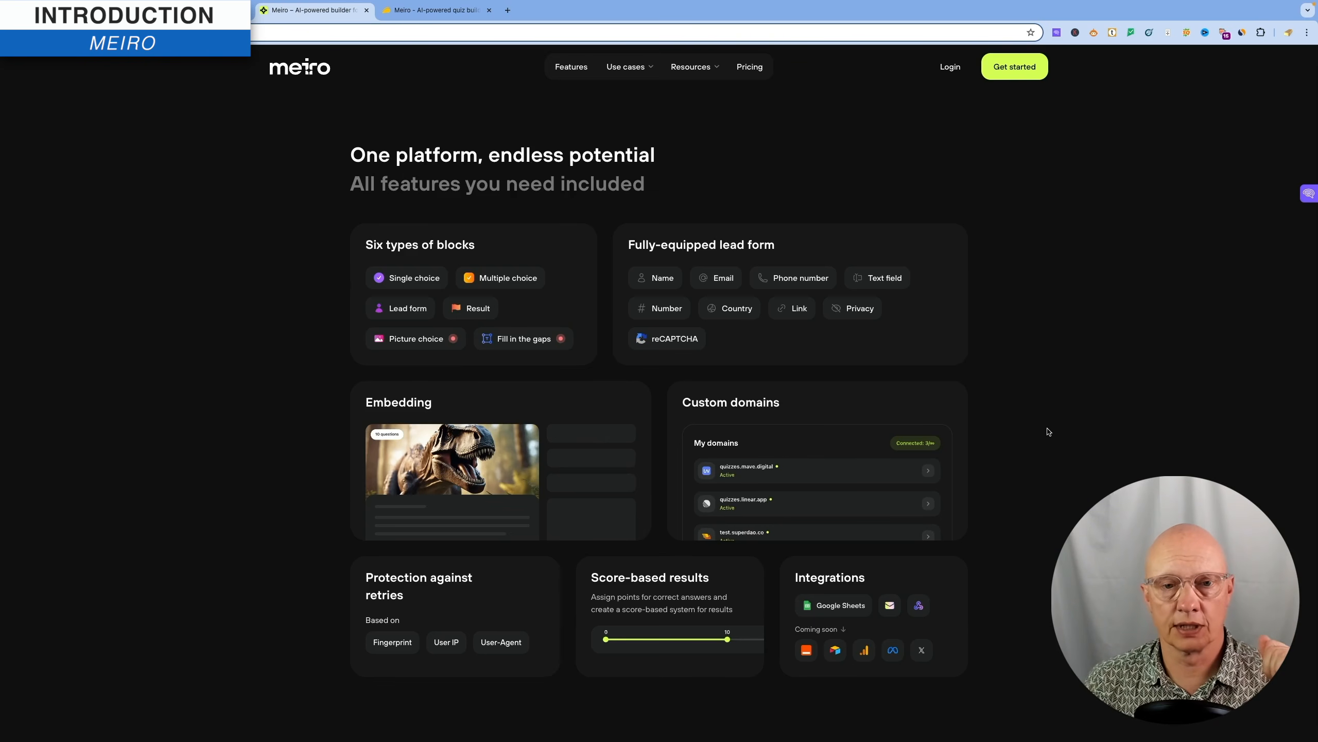
scroll(1048, 431, down, 1)
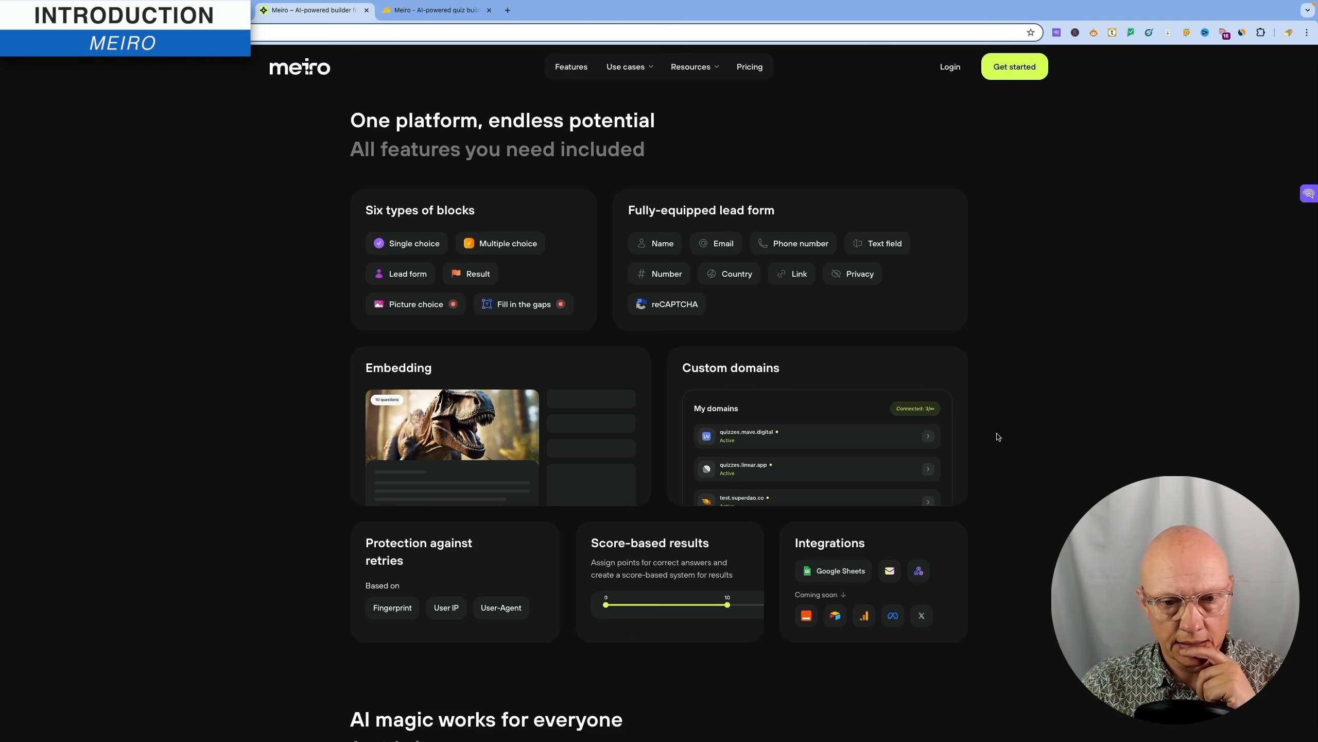
- Examine the Integrations card, including its upcoming integrations, and the use cases listed near the end of the homepage
scroll(997, 436, down, 1)
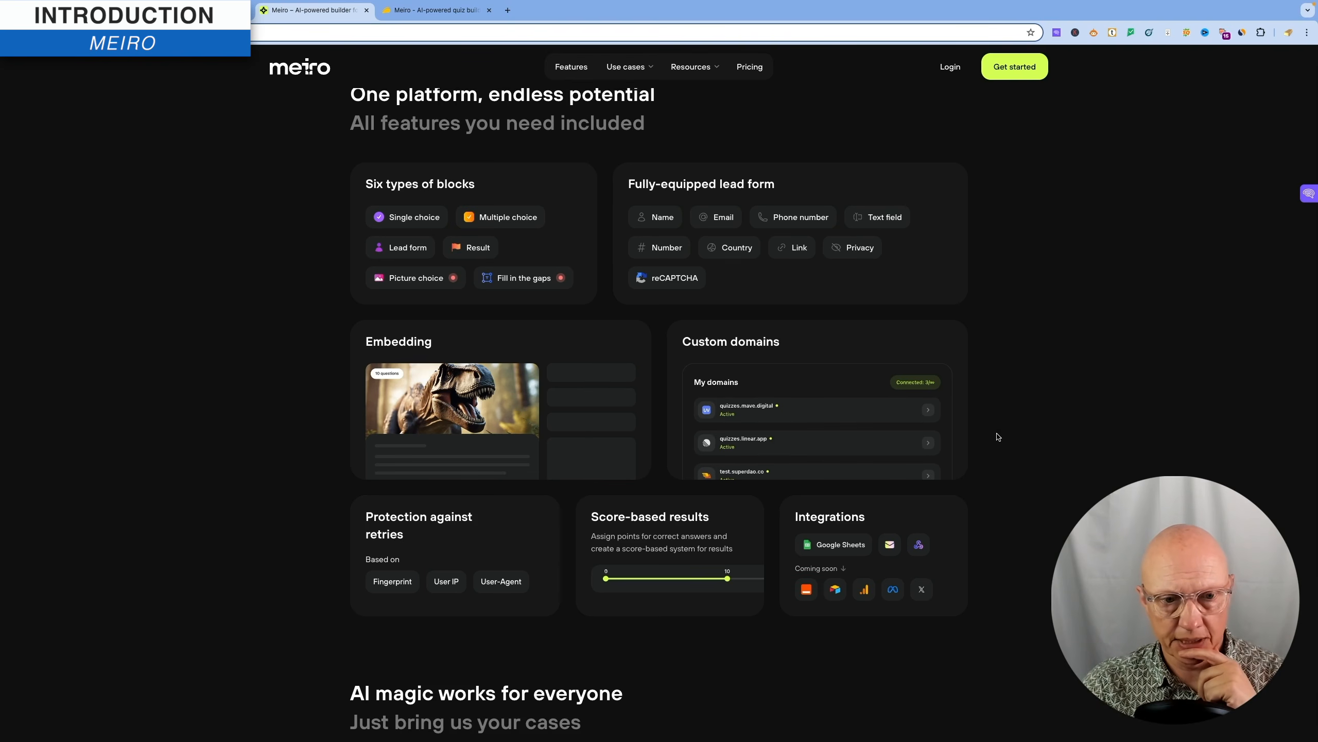
scroll(997, 436, down, 1)
scroll(1001, 363, down, 2)
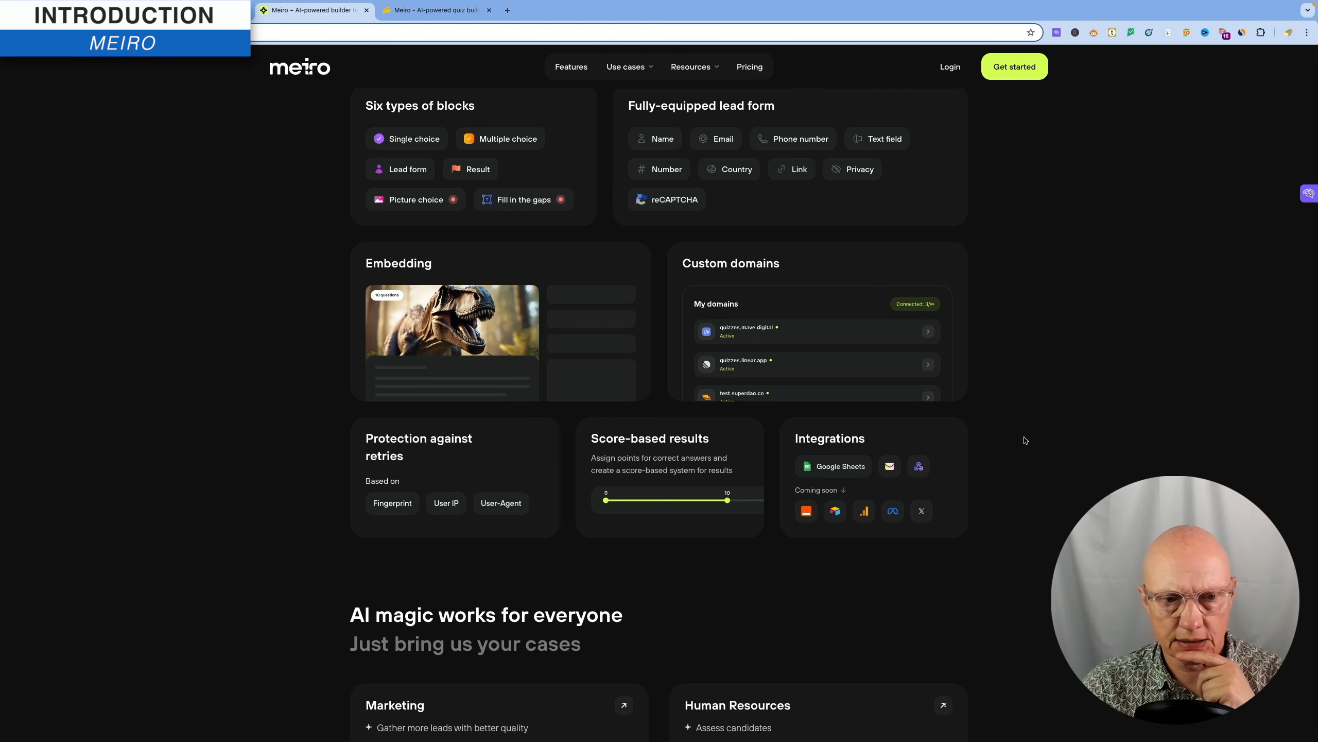
scroll(1025, 440, down, 1)
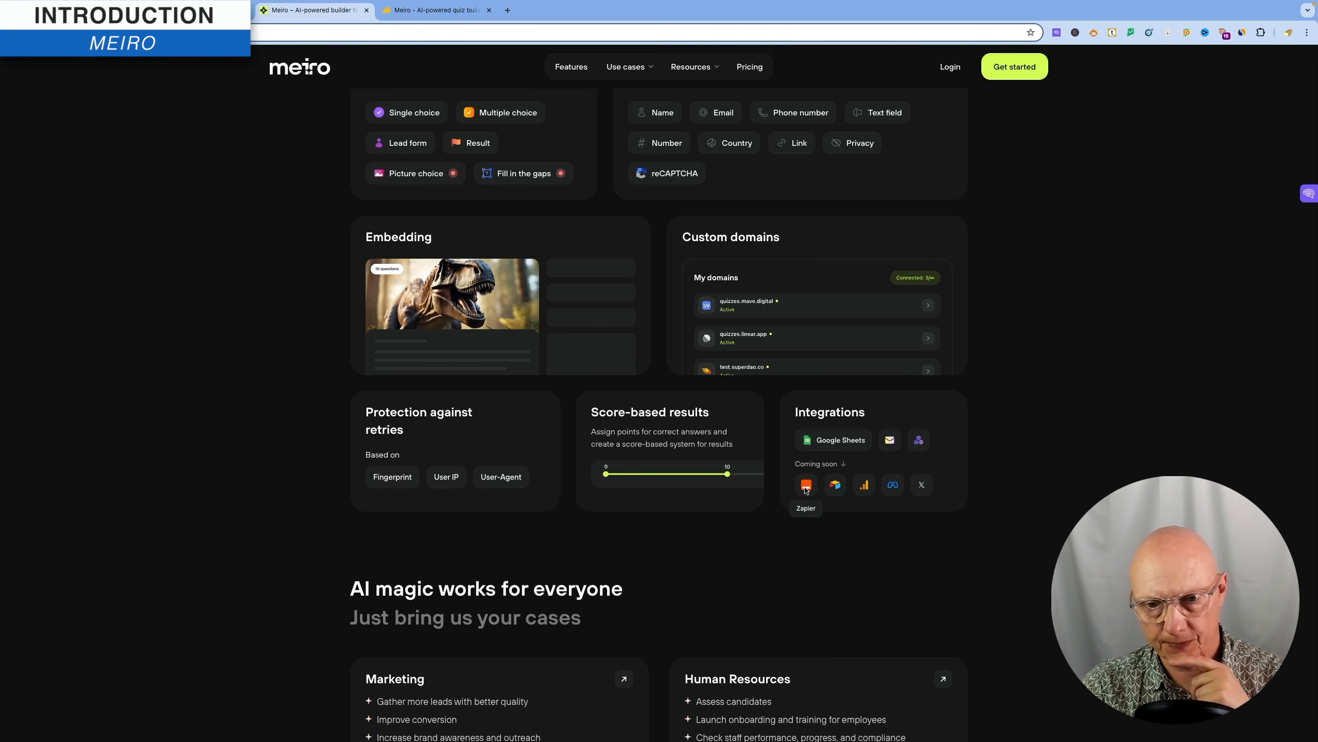
scroll(1009, 495, down, 3)
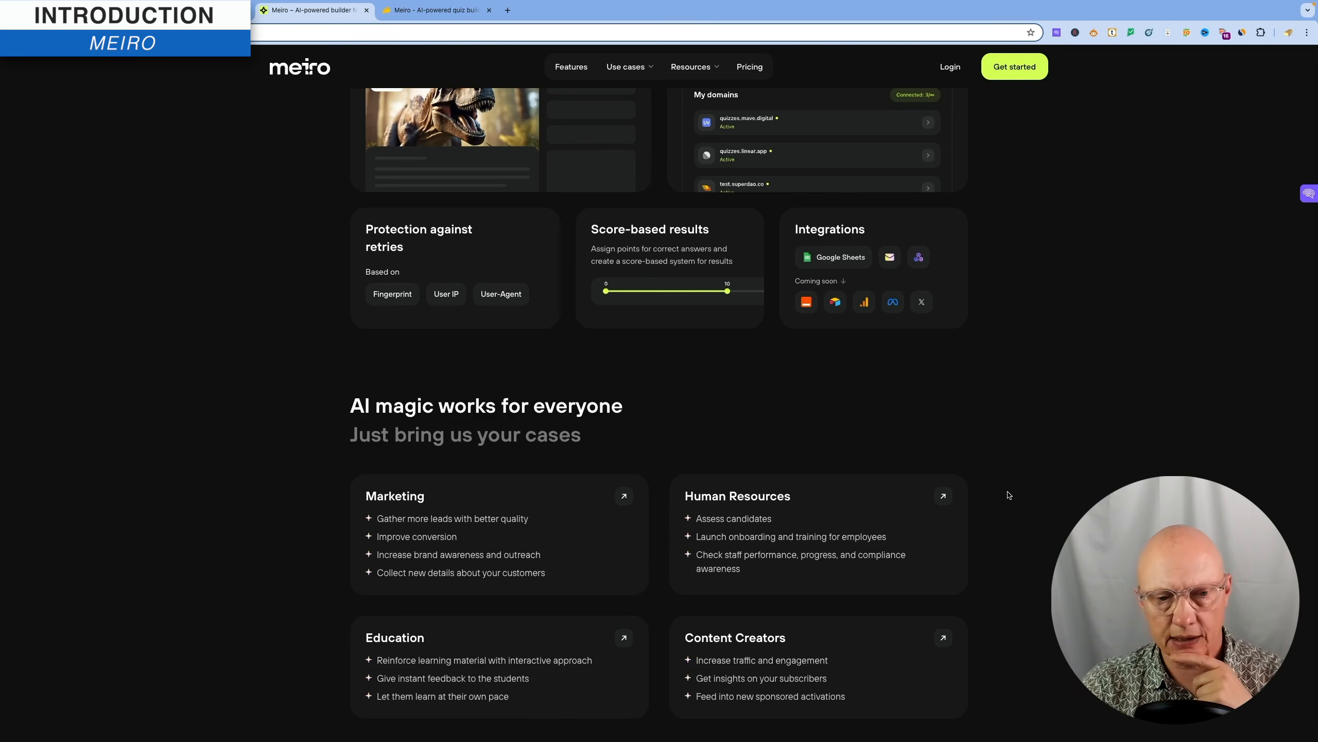
scroll(1008, 495, down, 4)
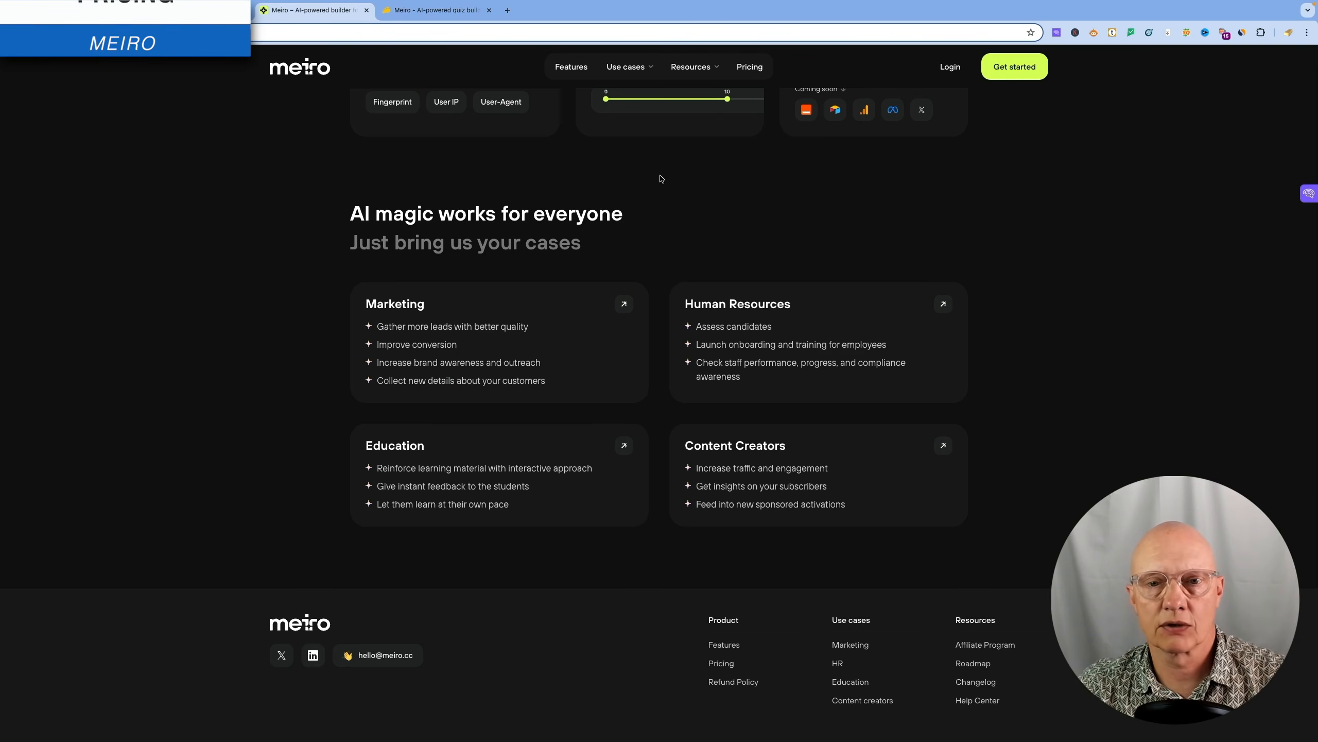
- Open Meiro's pricing page and compare the three plans under annual, 3-month and monthly billing
click(755, 69)
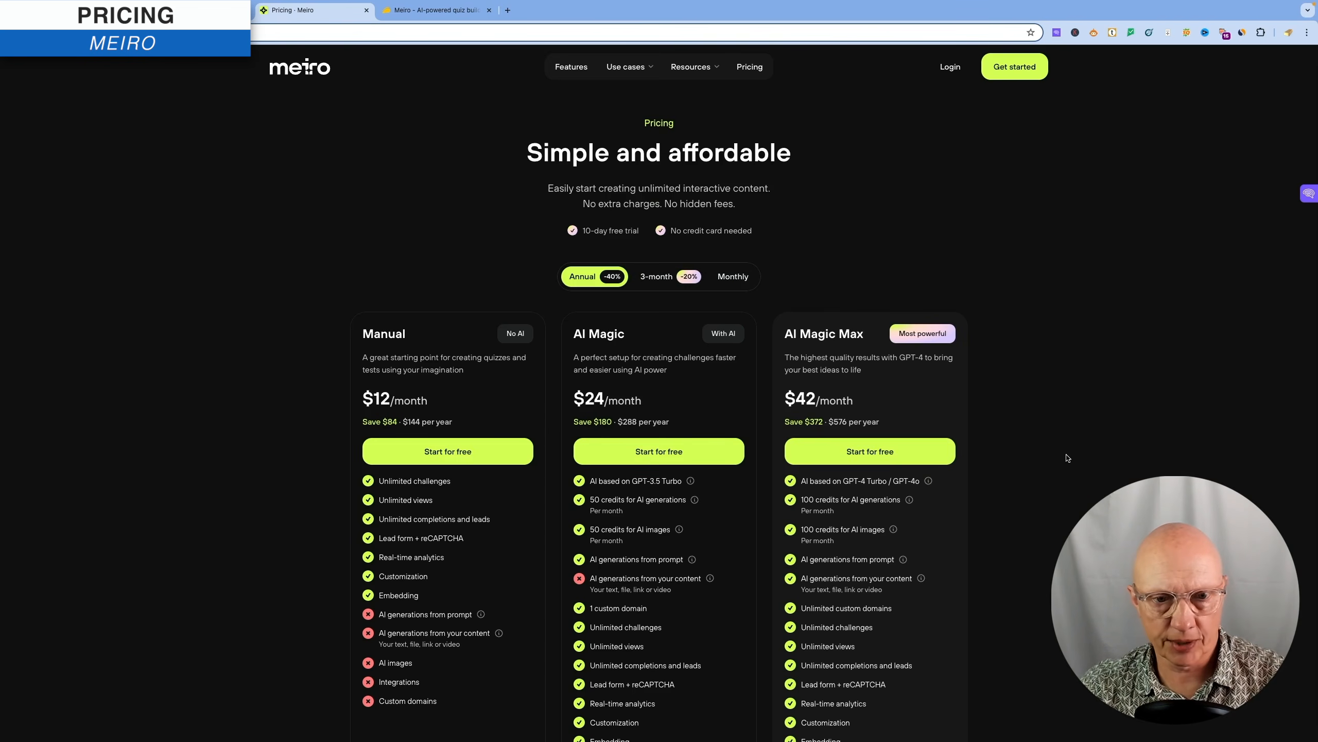
scroll(1067, 457, down, 1)
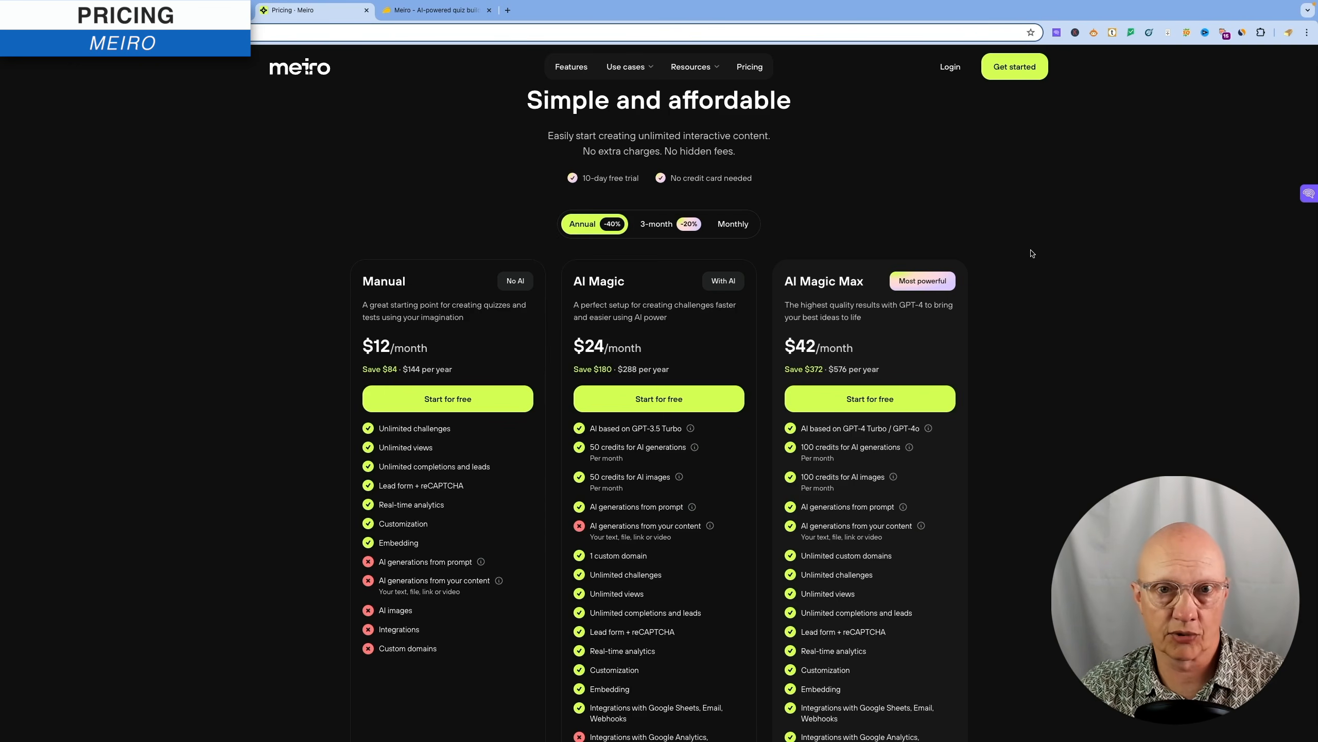
click(648, 230)
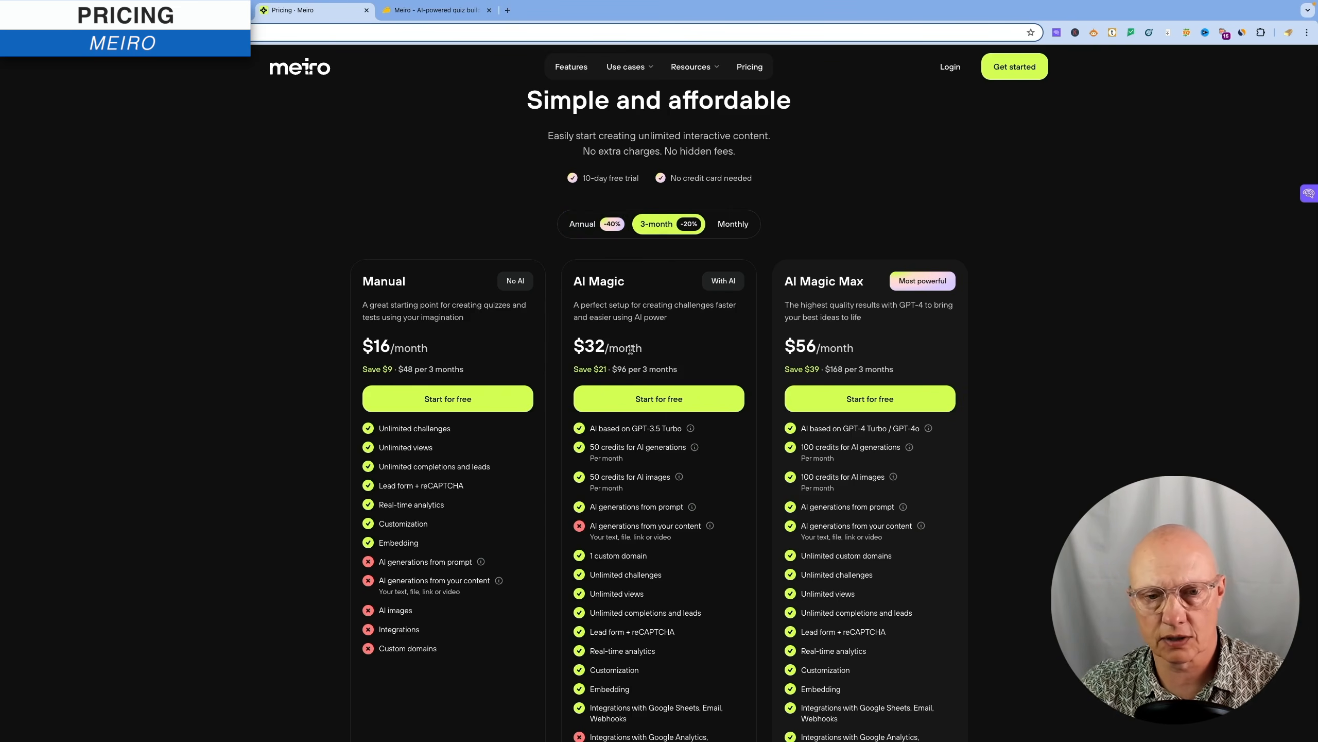
click(732, 224)
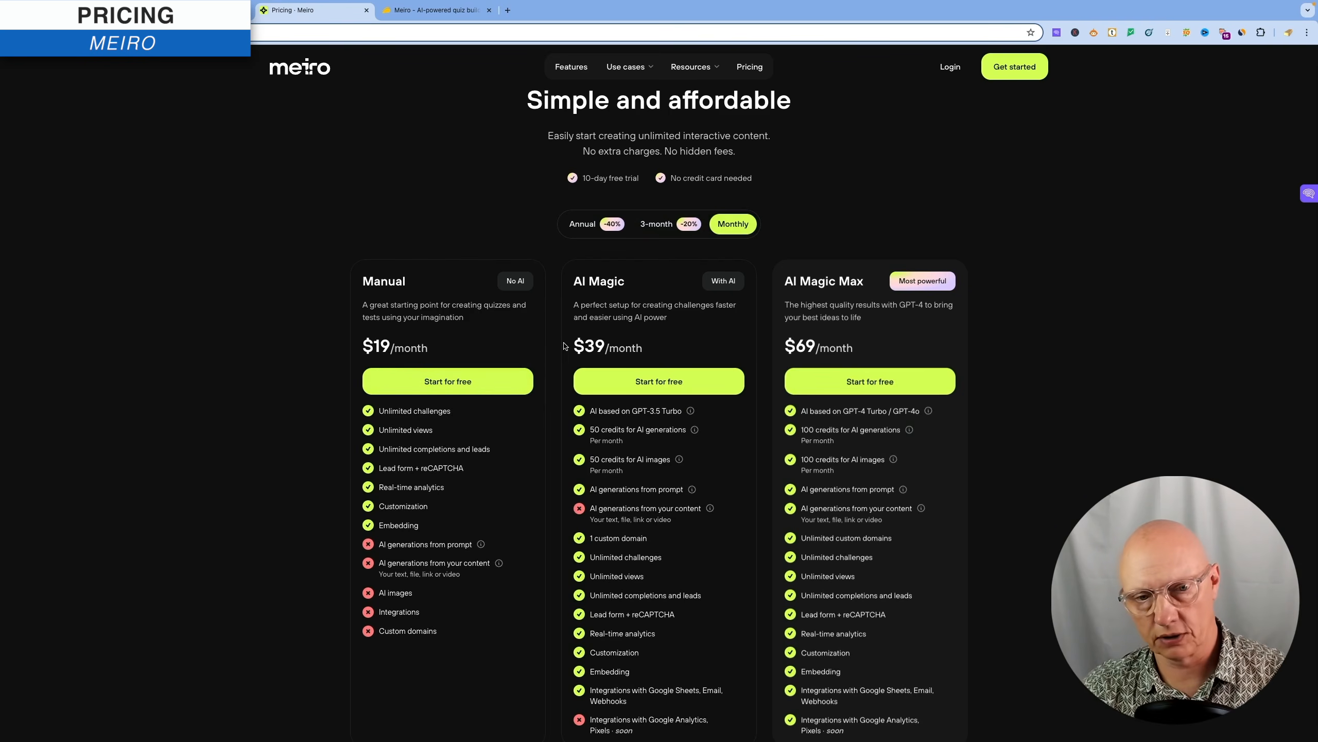
click(659, 224)
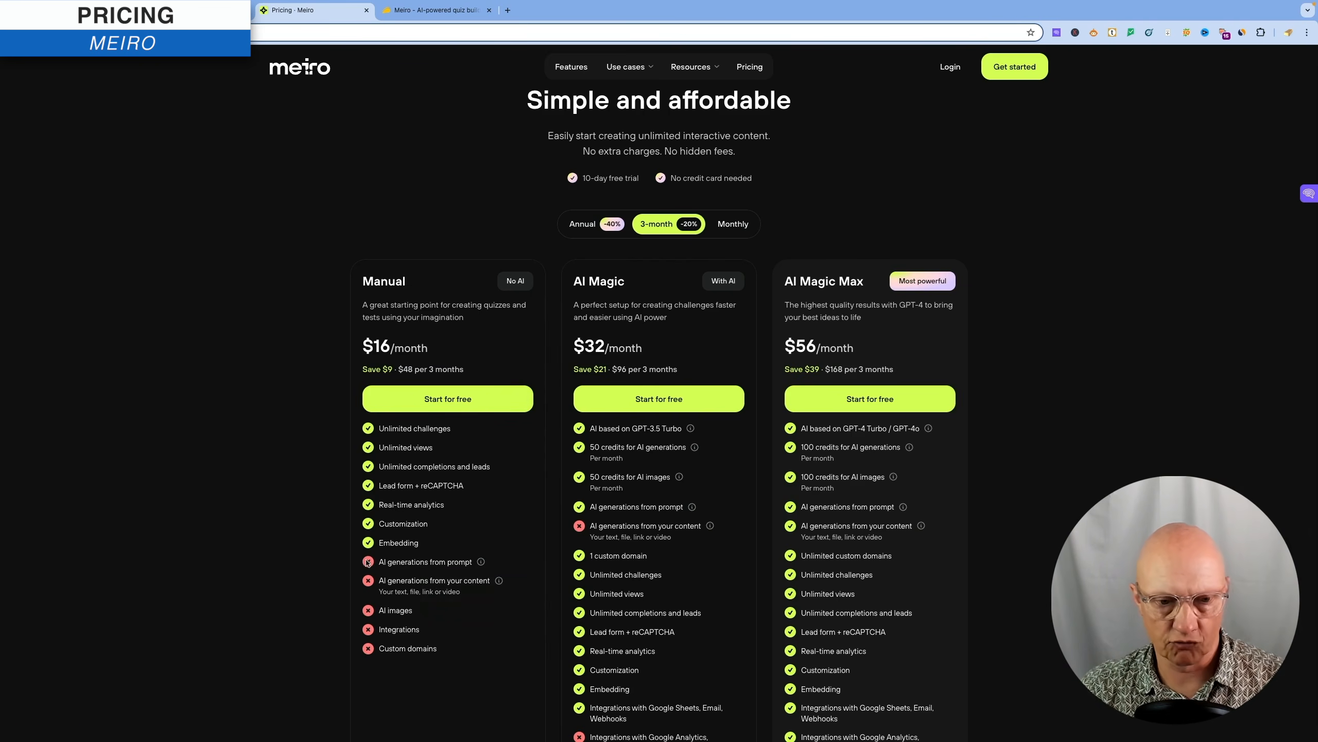
mouse_move(481, 563)
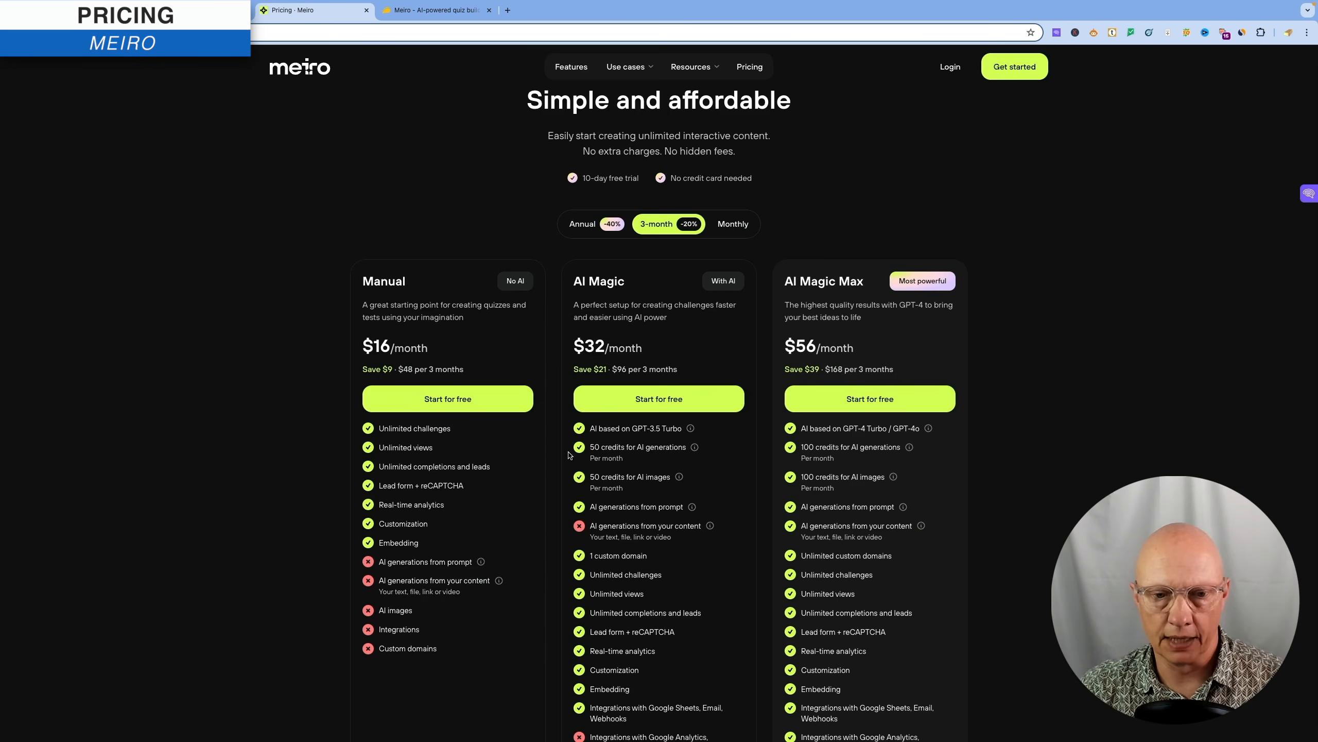
click(578, 225)
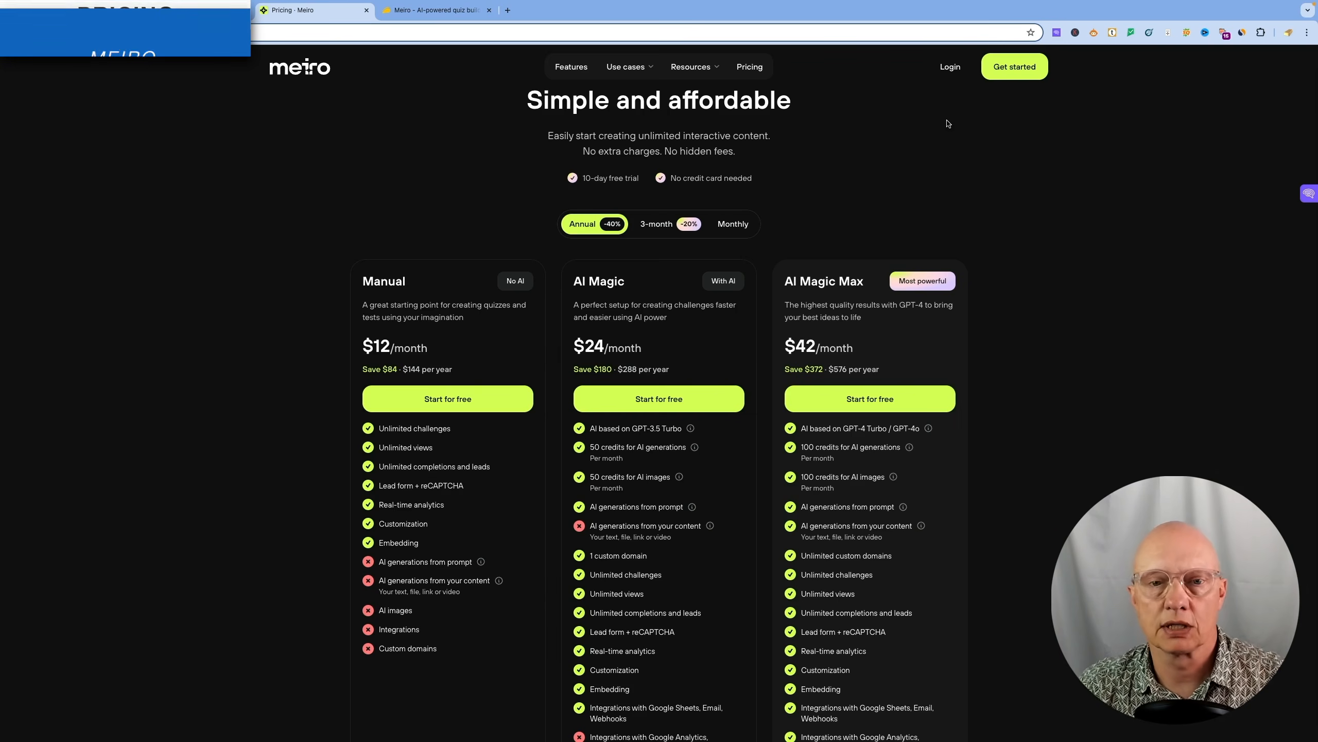
click(657, 224)
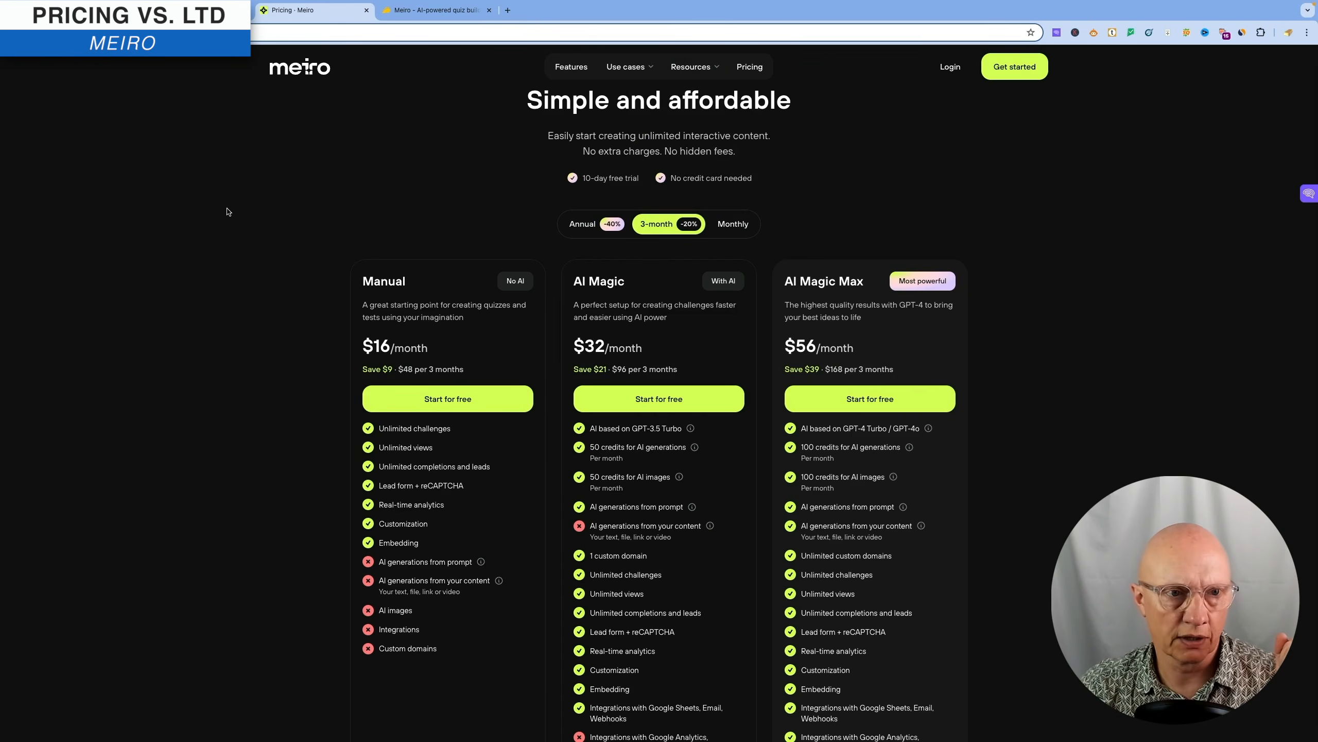
- Switch to Meiro's AppSumo deal page, check the license tier options, and examine the deal terms and plan features
click(475, 10)
click(944, 297)
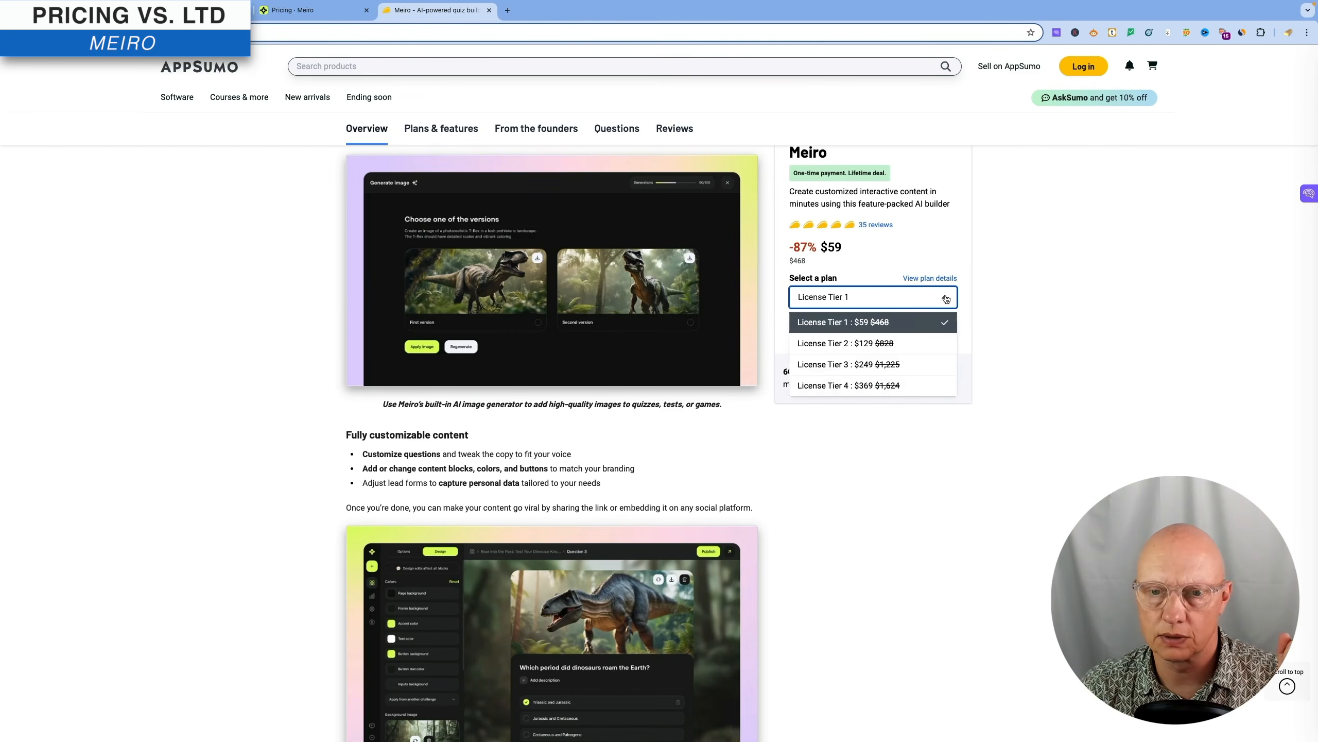
click(1020, 289)
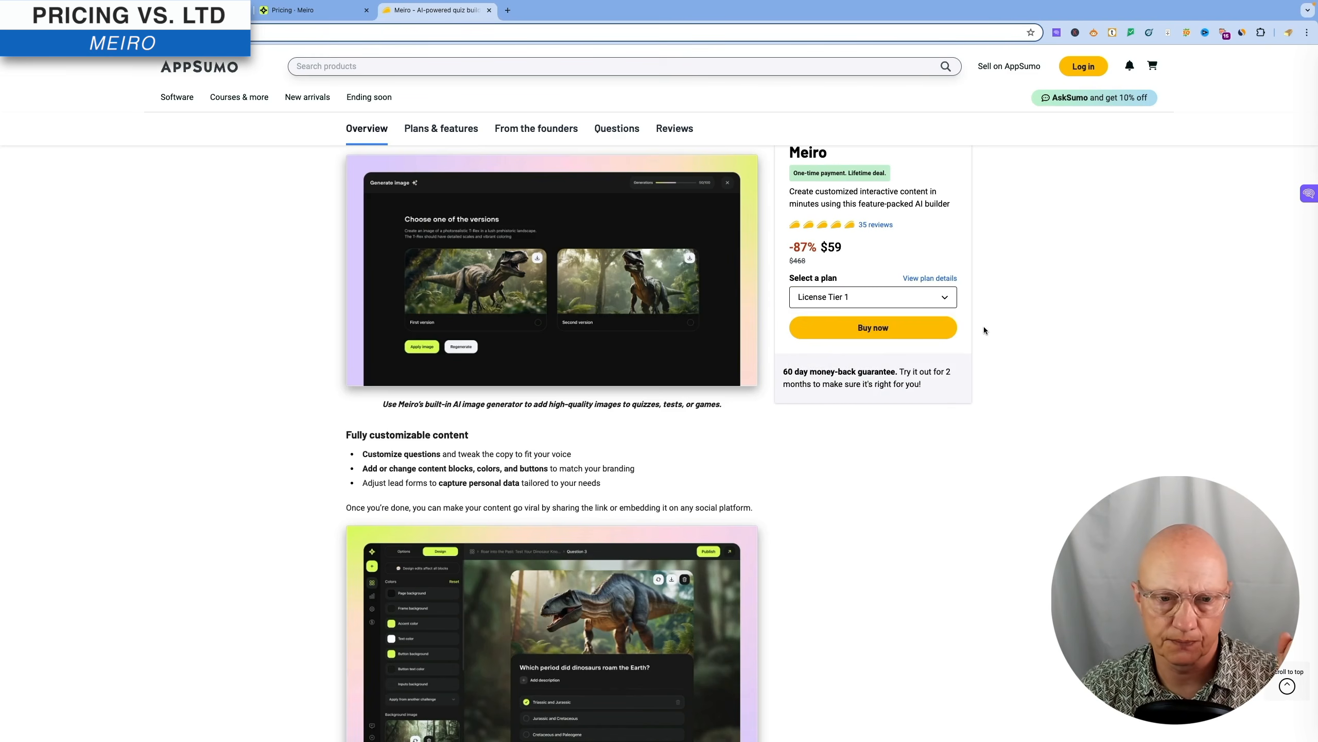
scroll(1037, 302, down, 15)
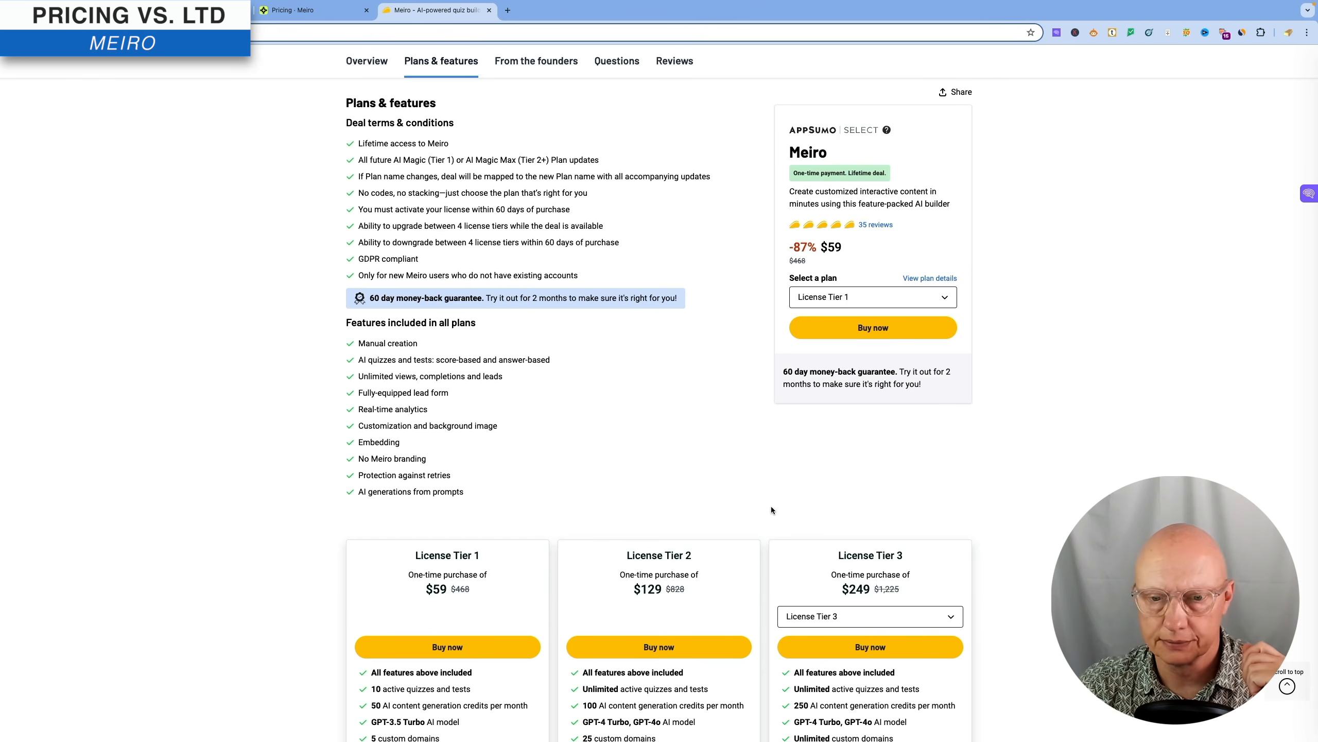
scroll(770, 509, down, 1)
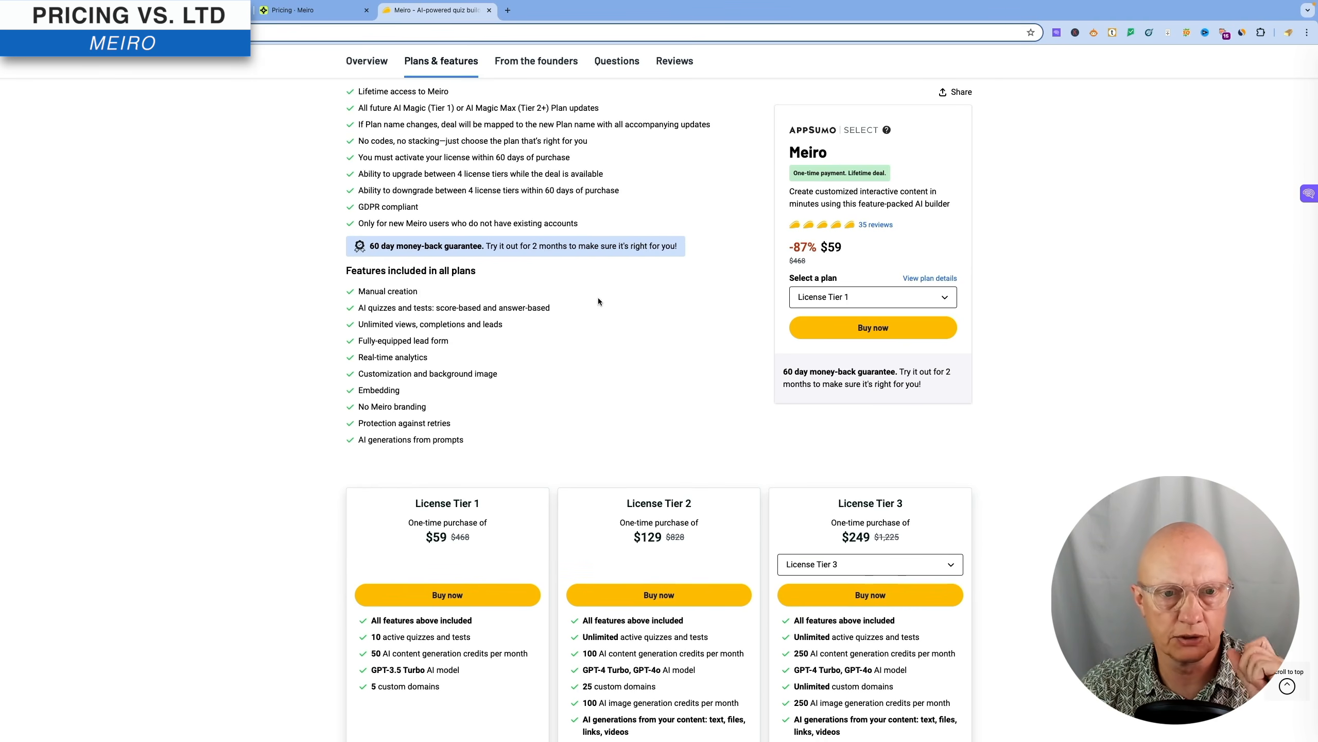
- Compare the AppSumo license tier cards, alternating the third card between License Tier 3 and License Tier 4 to check prices and limits
scroll(597, 342, down, 1)
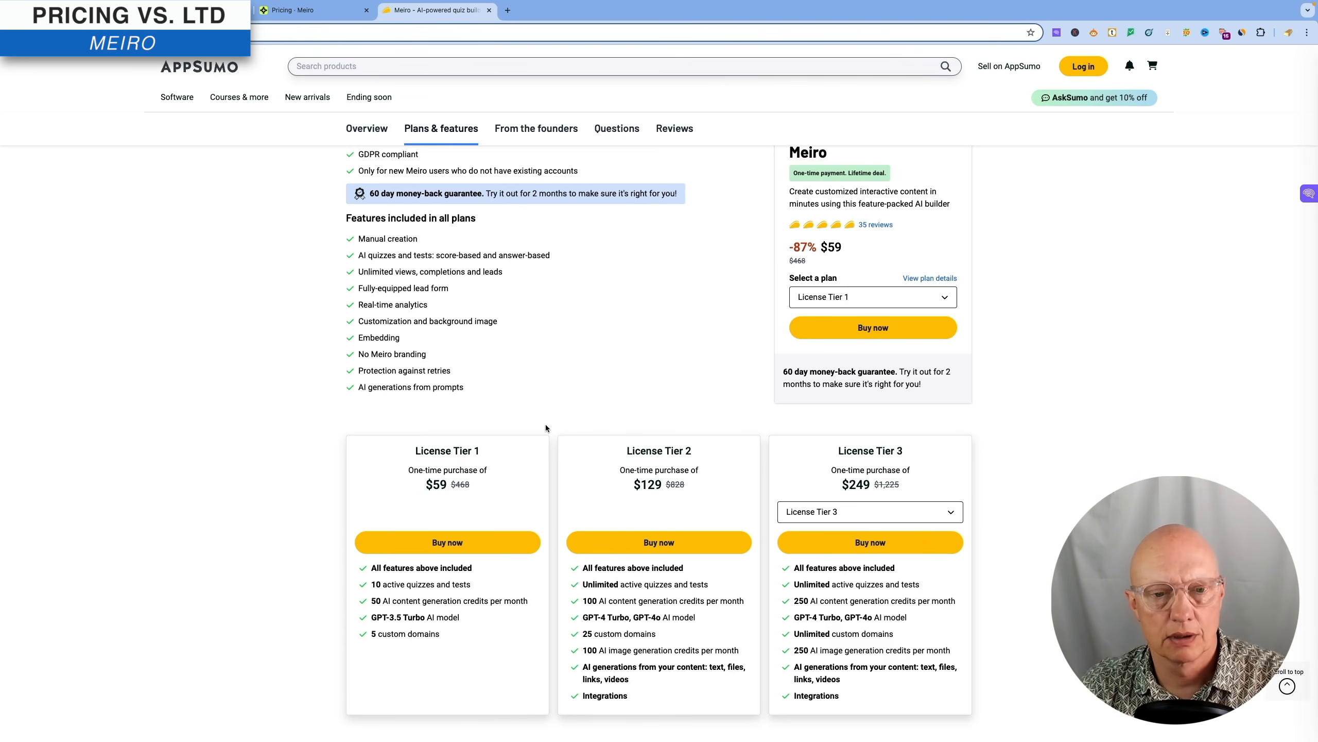
scroll(551, 424, down, 4)
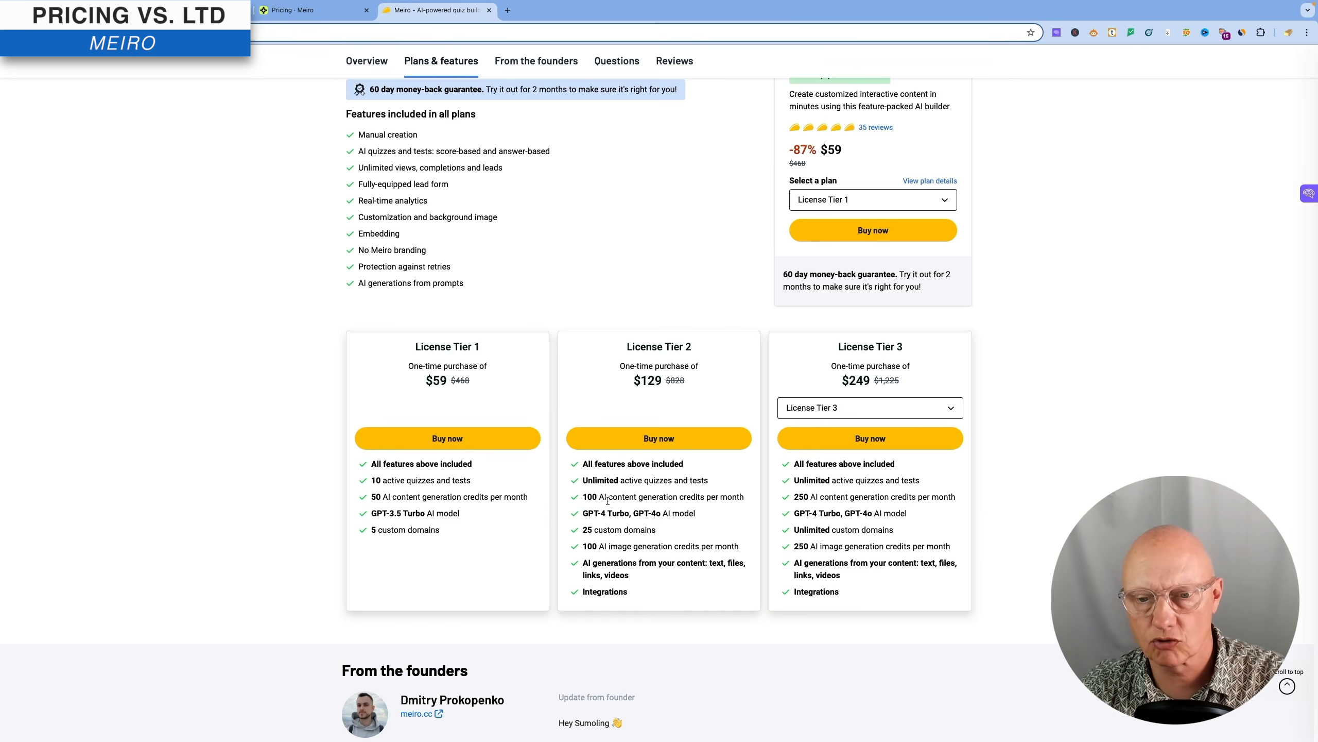
click(952, 409)
click(896, 454)
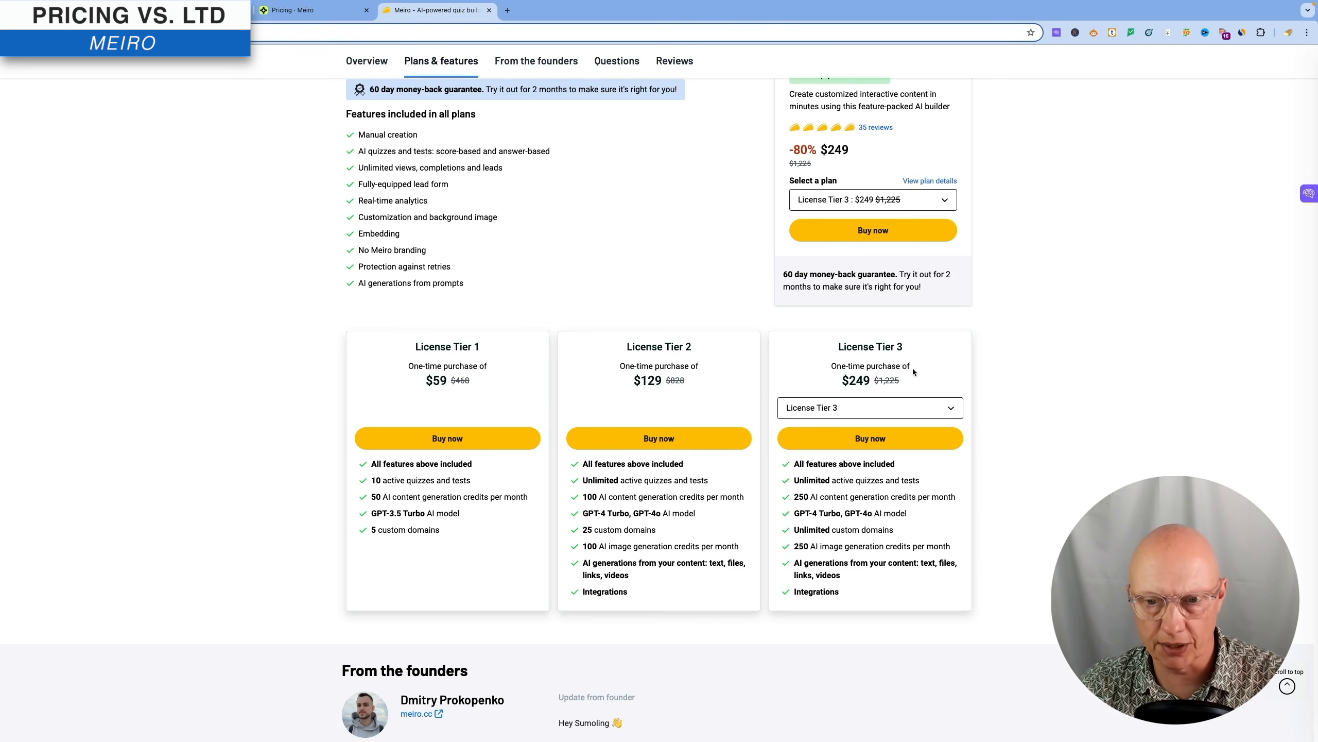
click(921, 411)
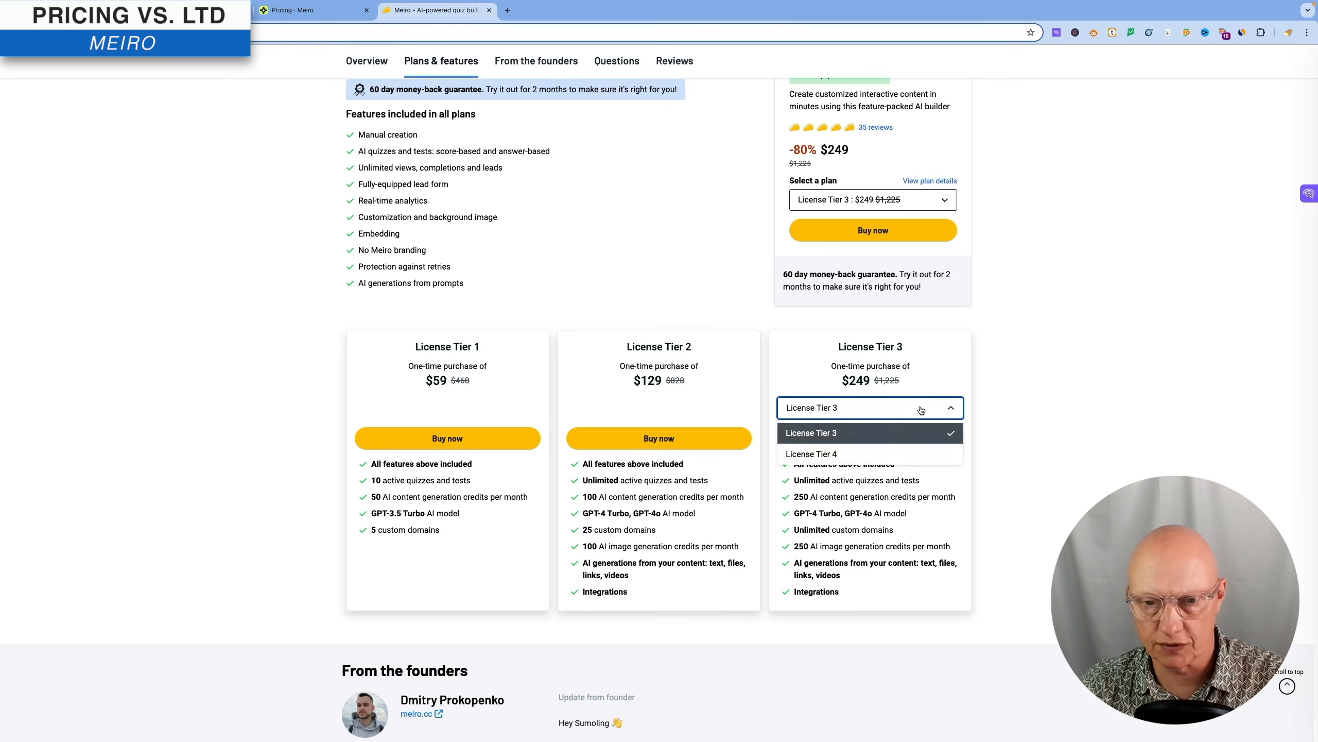
click(888, 449)
click(903, 410)
click(901, 429)
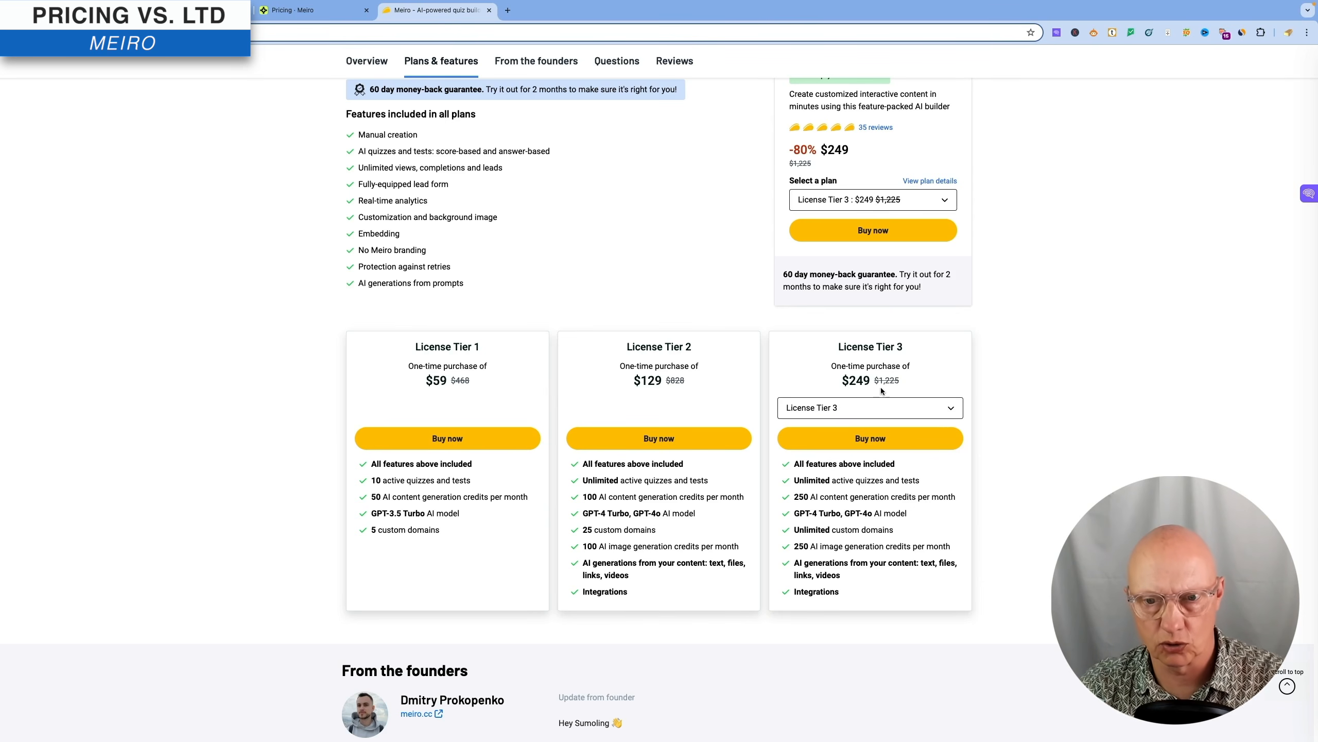
click(947, 412)
click(888, 455)
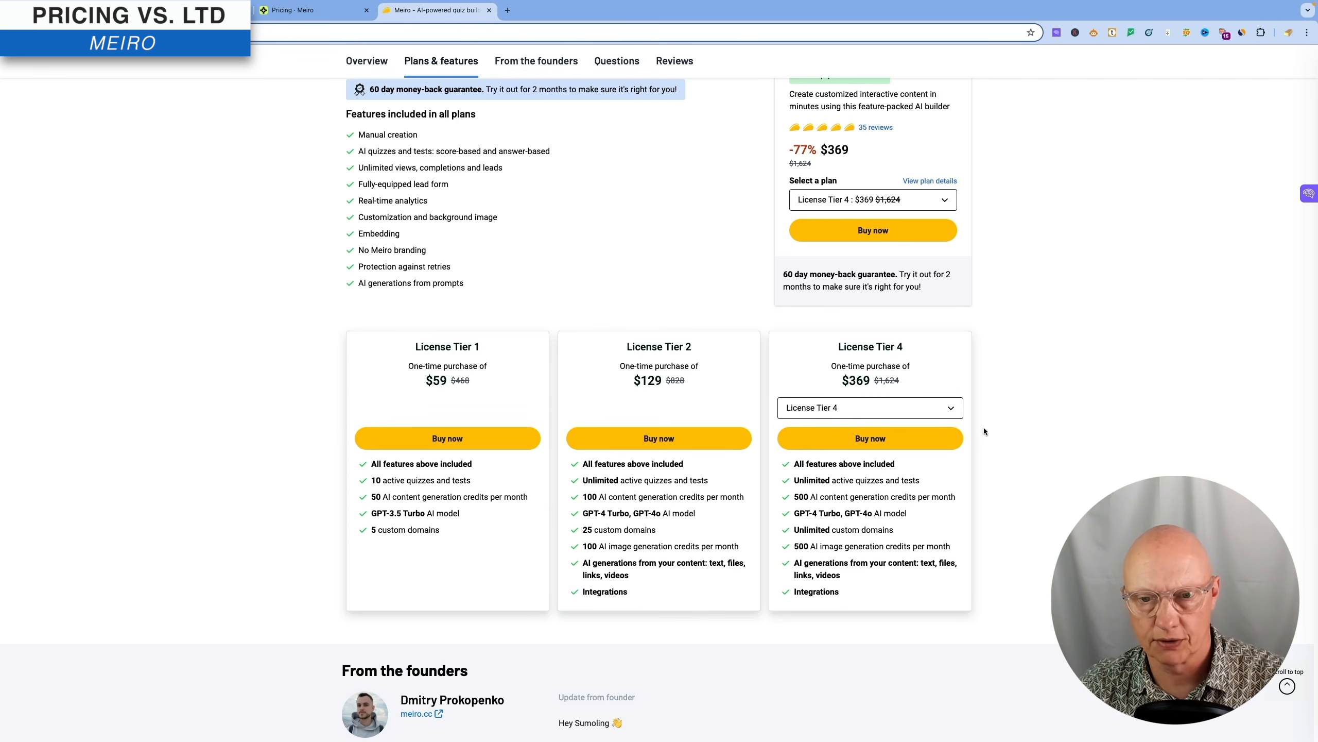
click(942, 411)
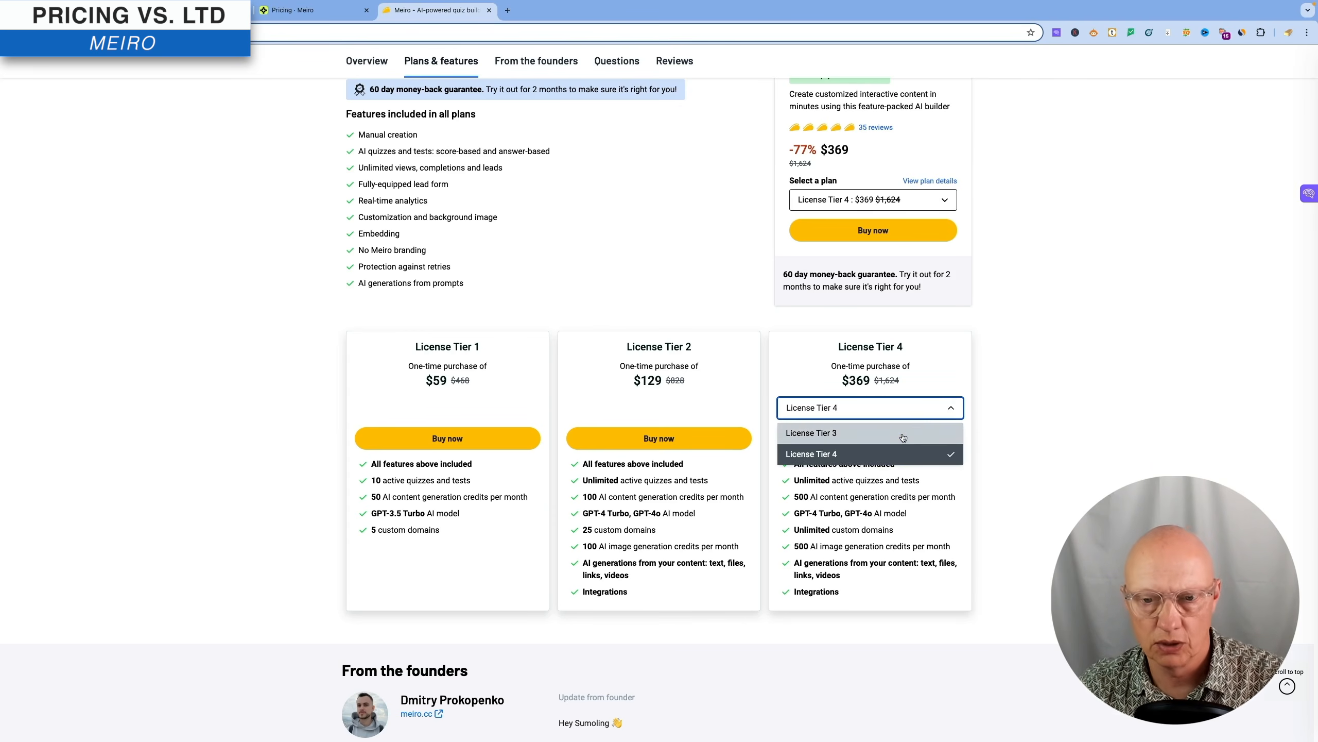
click(903, 437)
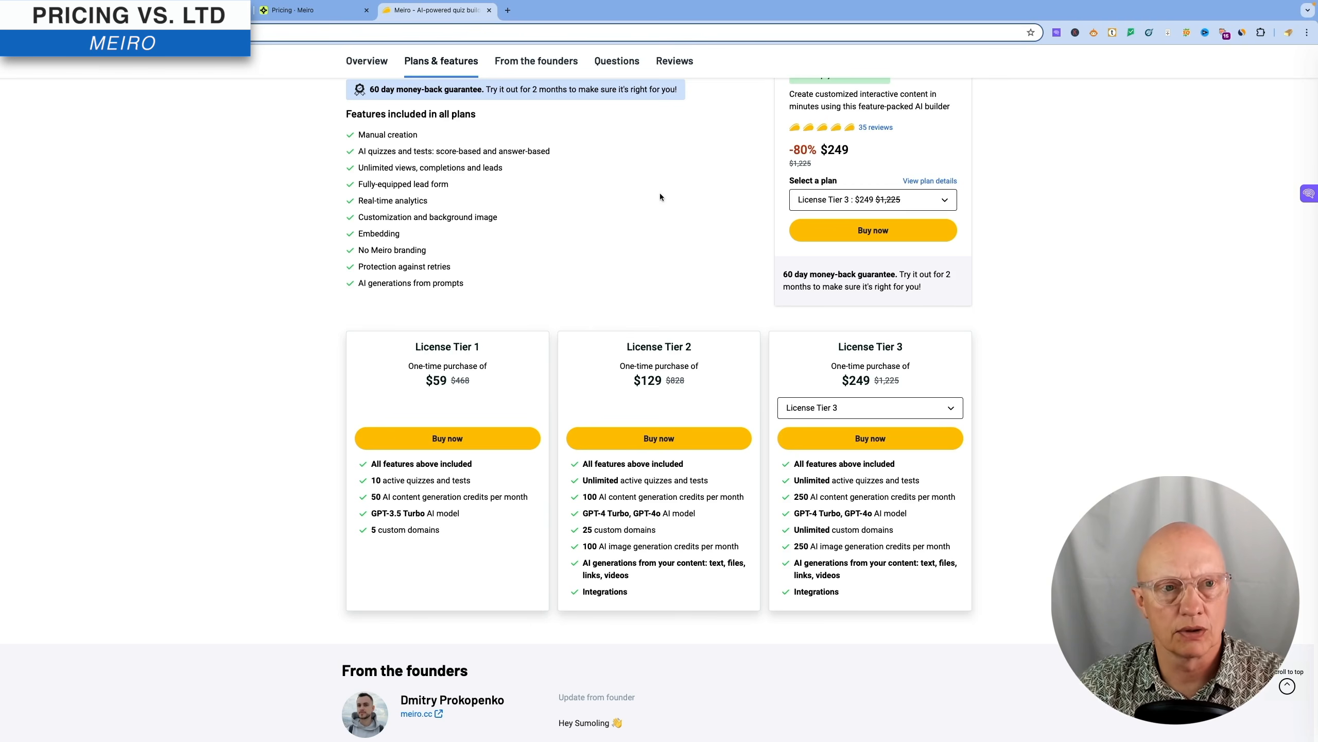
- Compare the plans on Meiro's pricing page with the AppSumo license tiers, alternating between the two pages
click(309, 11)
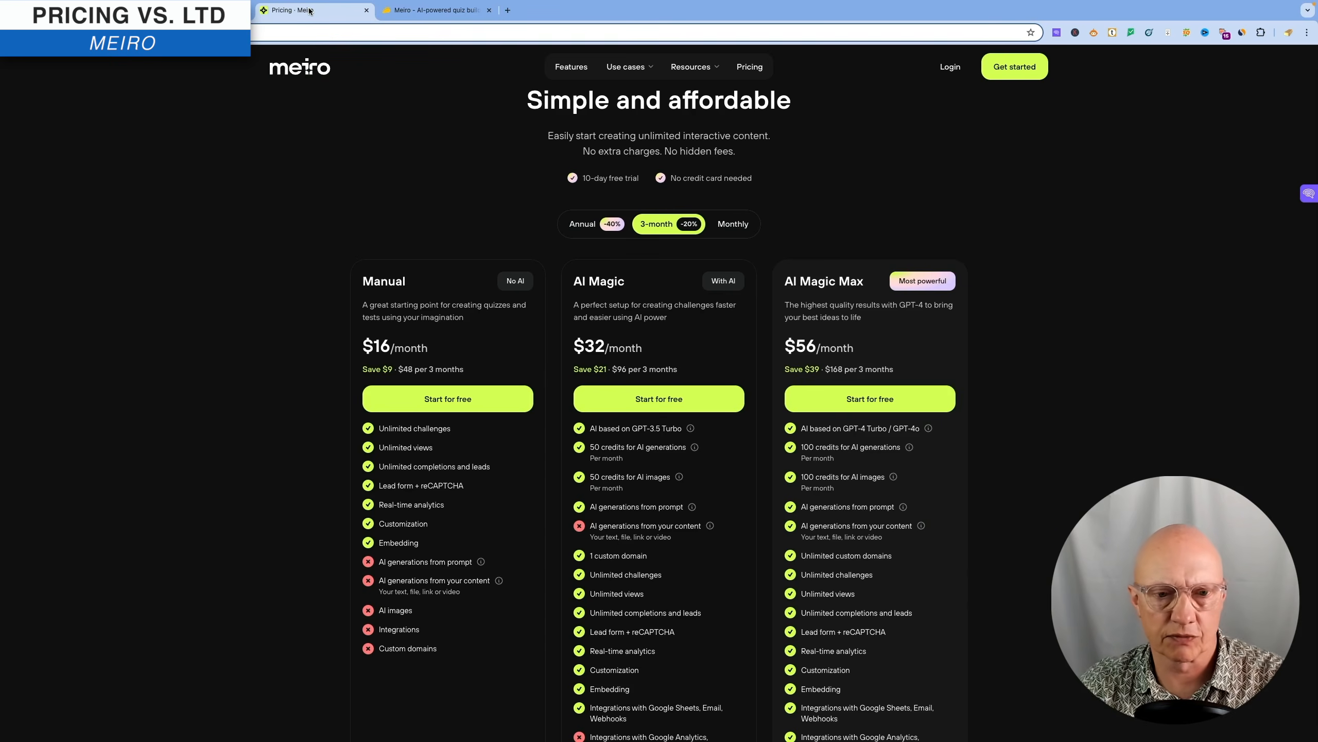
click(435, 14)
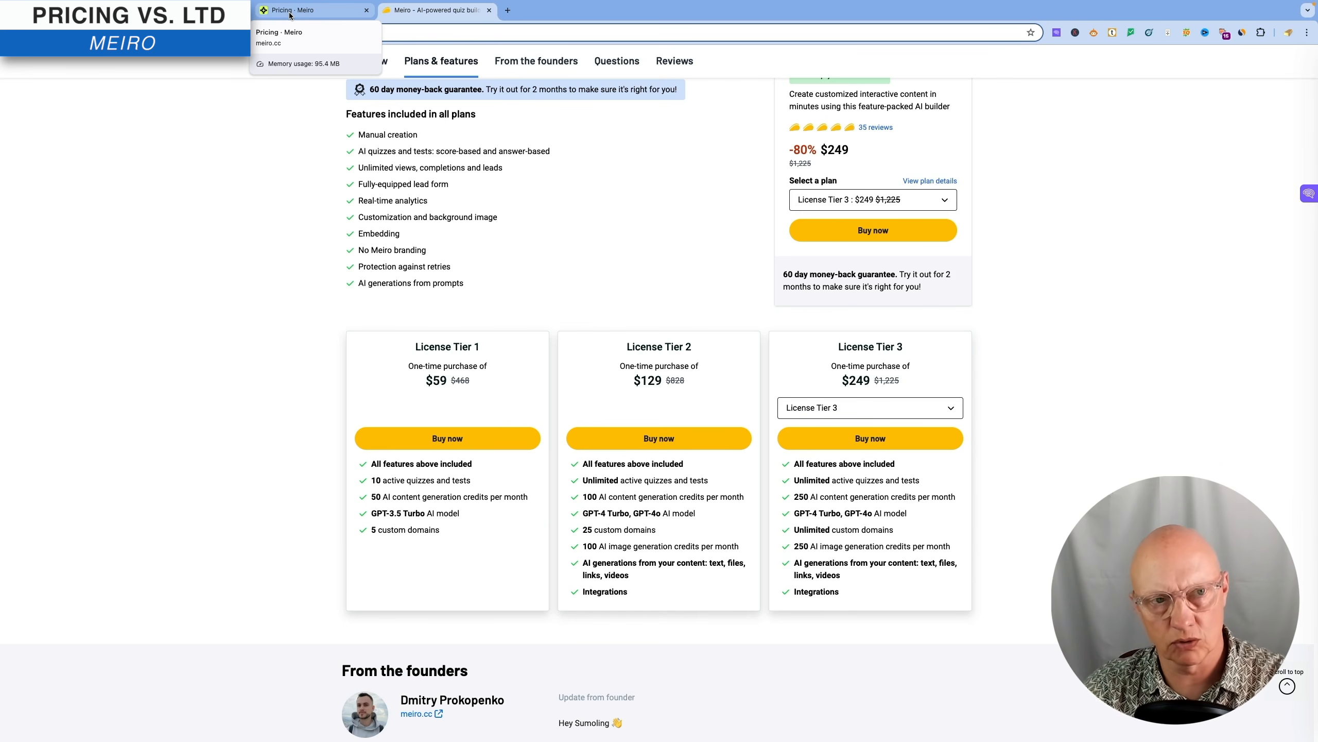
click(290, 15)
key(ctrl+Tab)
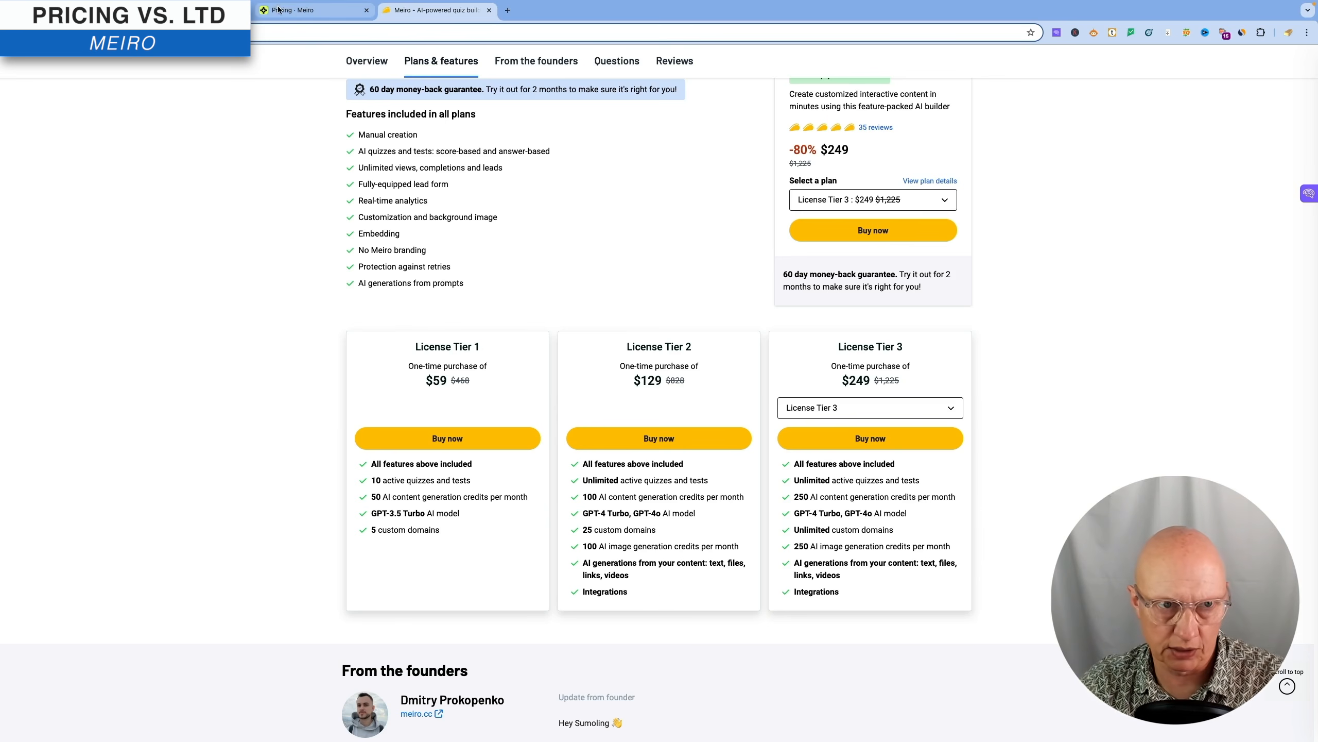
click(299, 13)
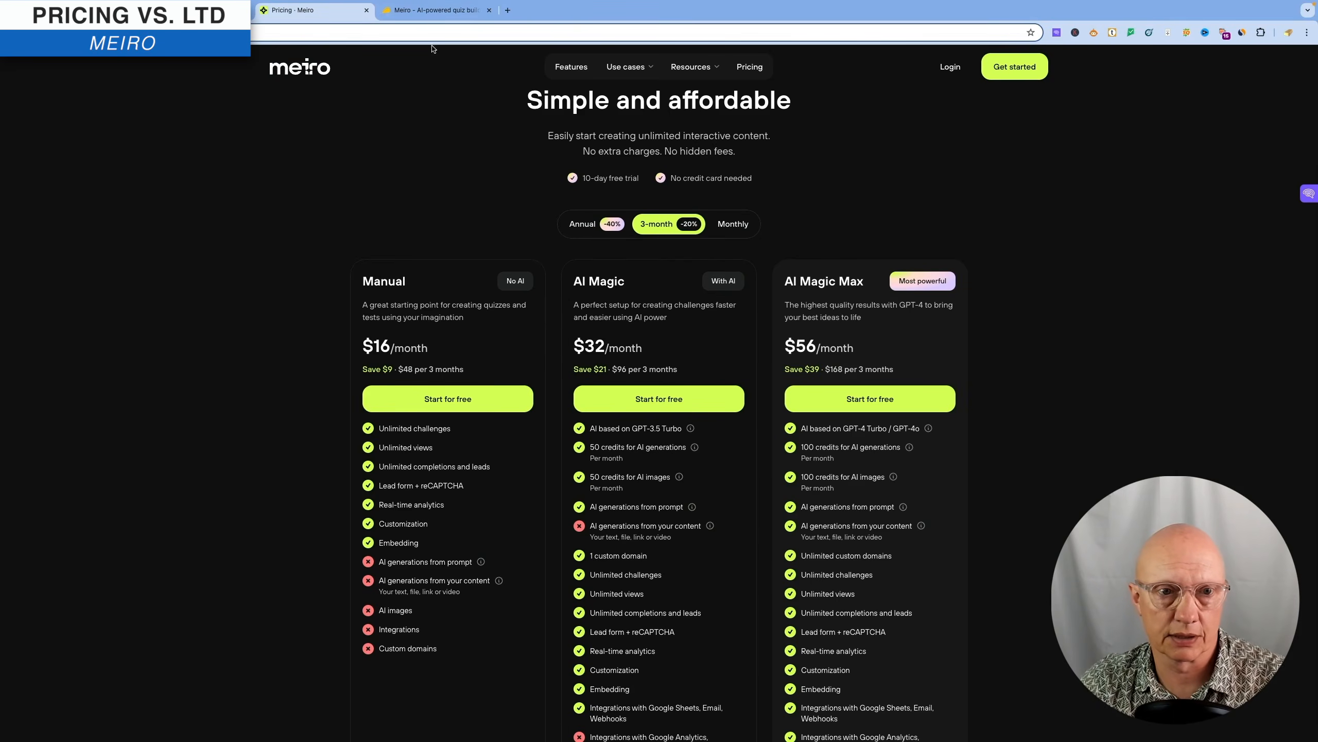
click(442, 16)
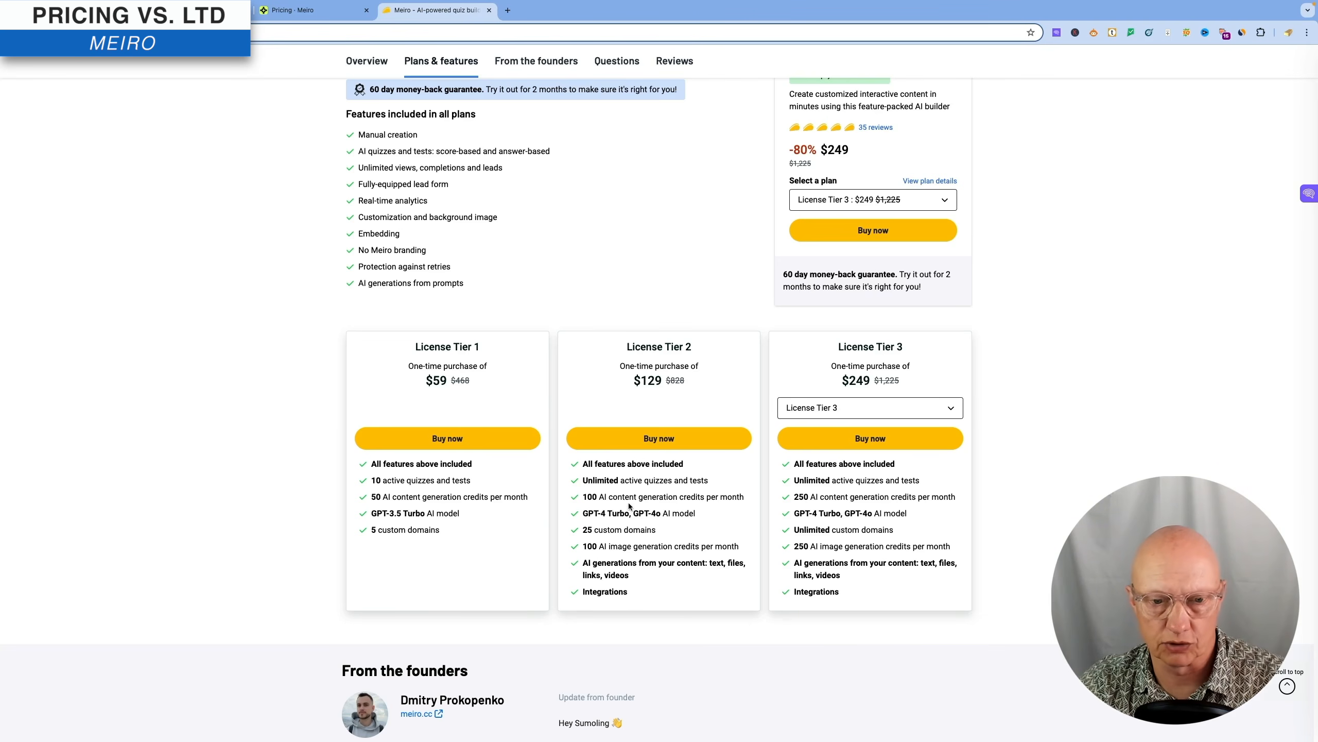
- Check the plan prices on Meiro's pricing page under monthly and 3-month billing
click(330, 14)
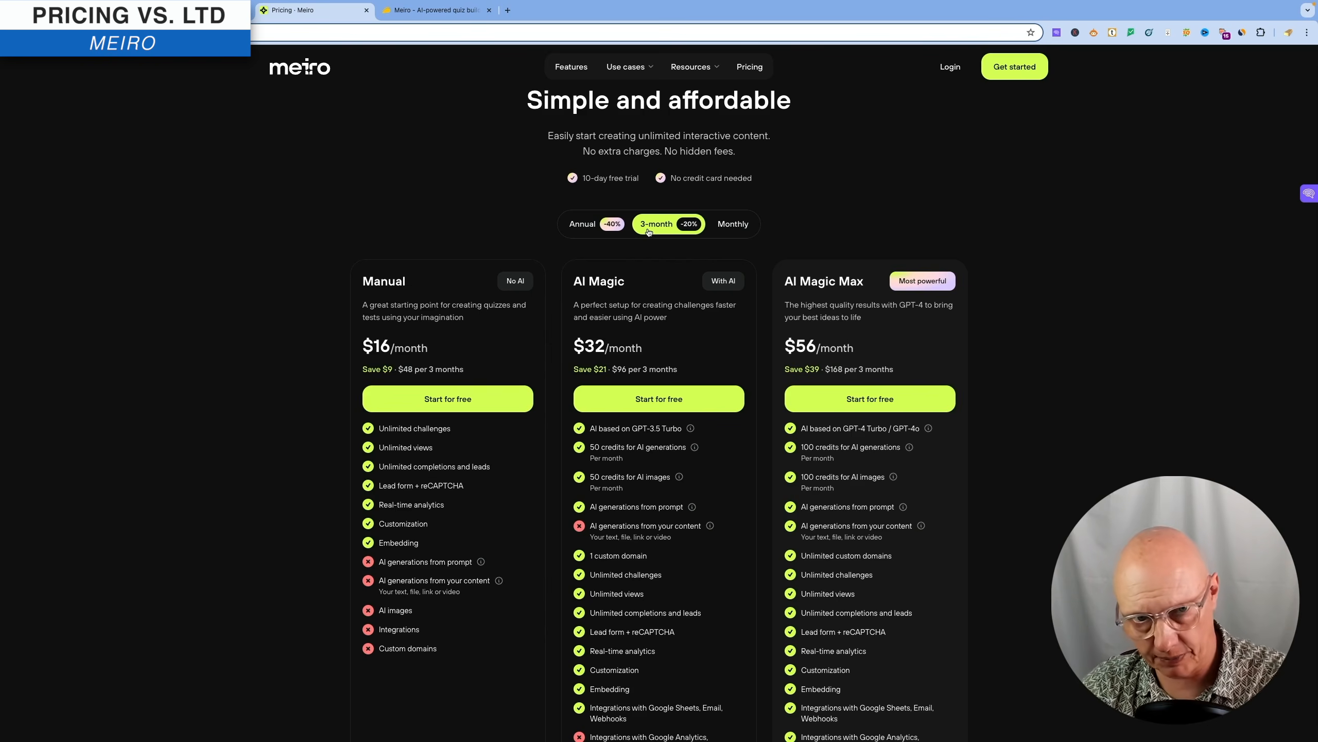
click(732, 224)
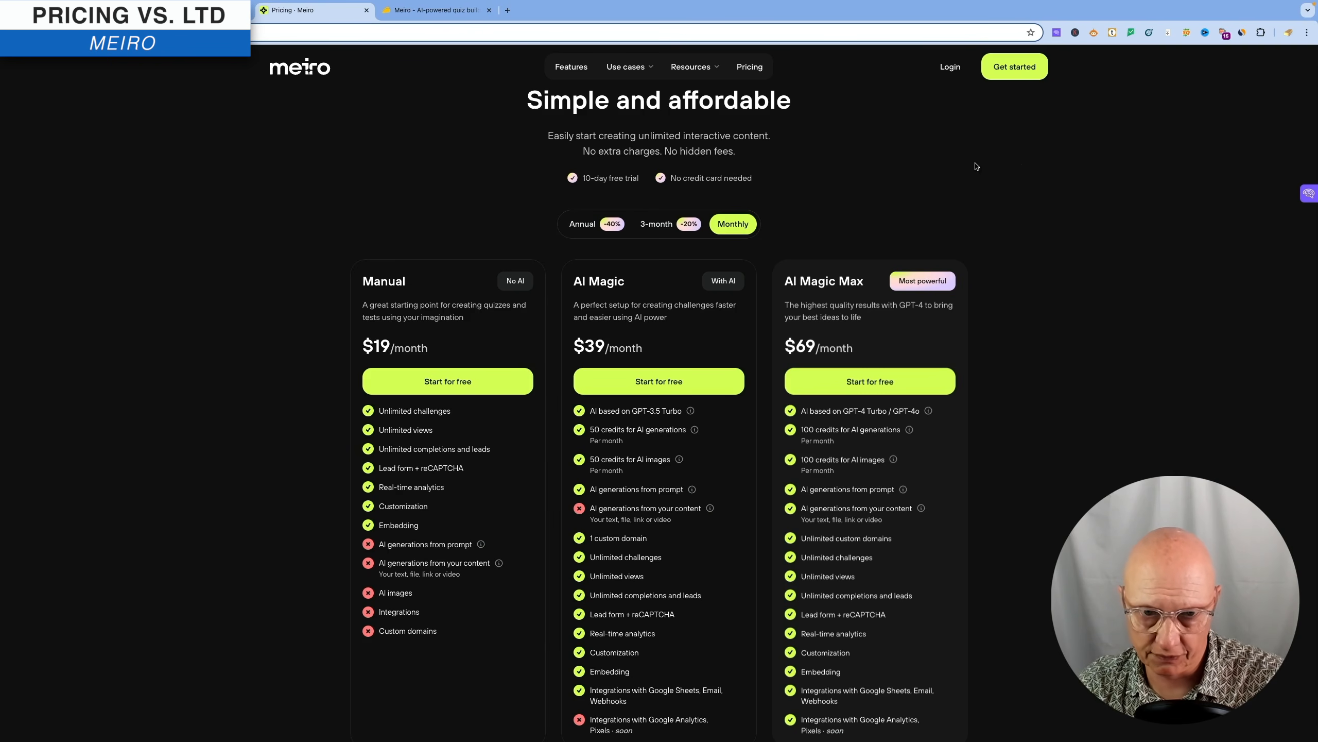
click(656, 225)
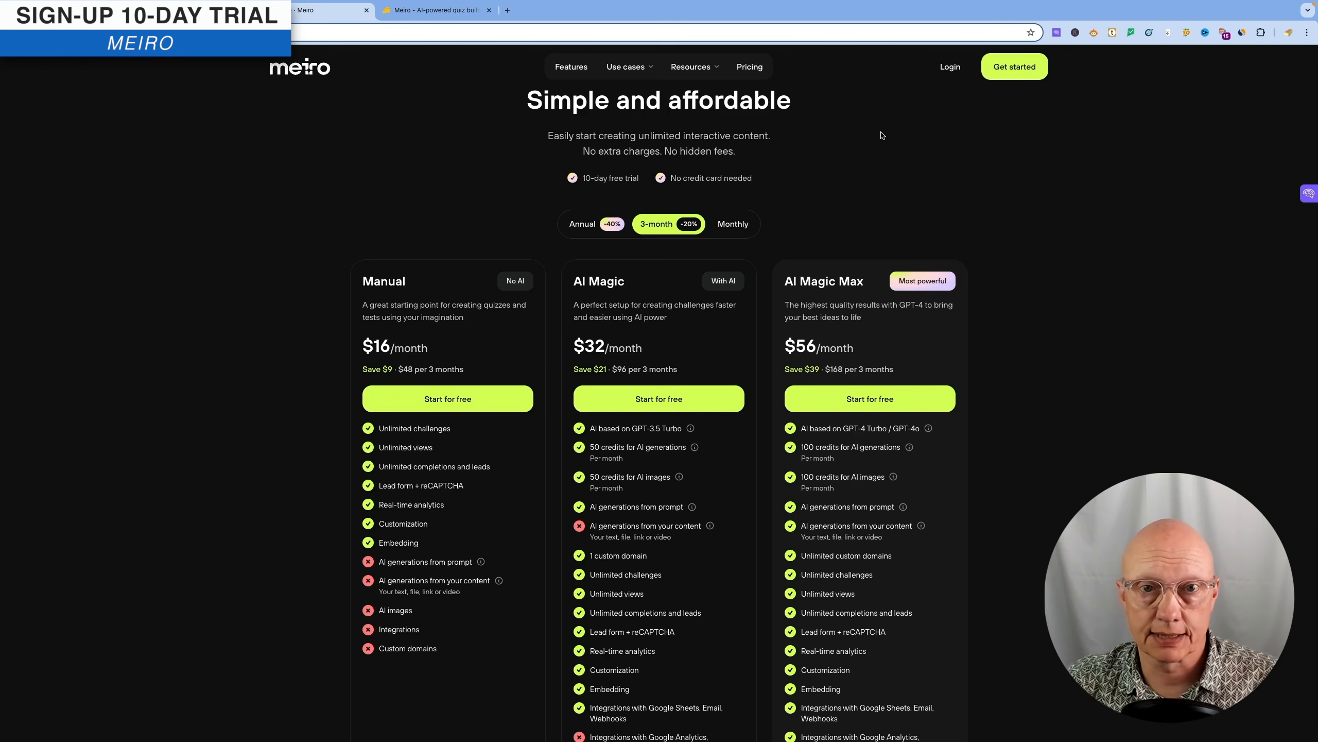
- Sign up for Meiro's 10-day trial with an existing Google account and approve the sign-in
click(1008, 76)
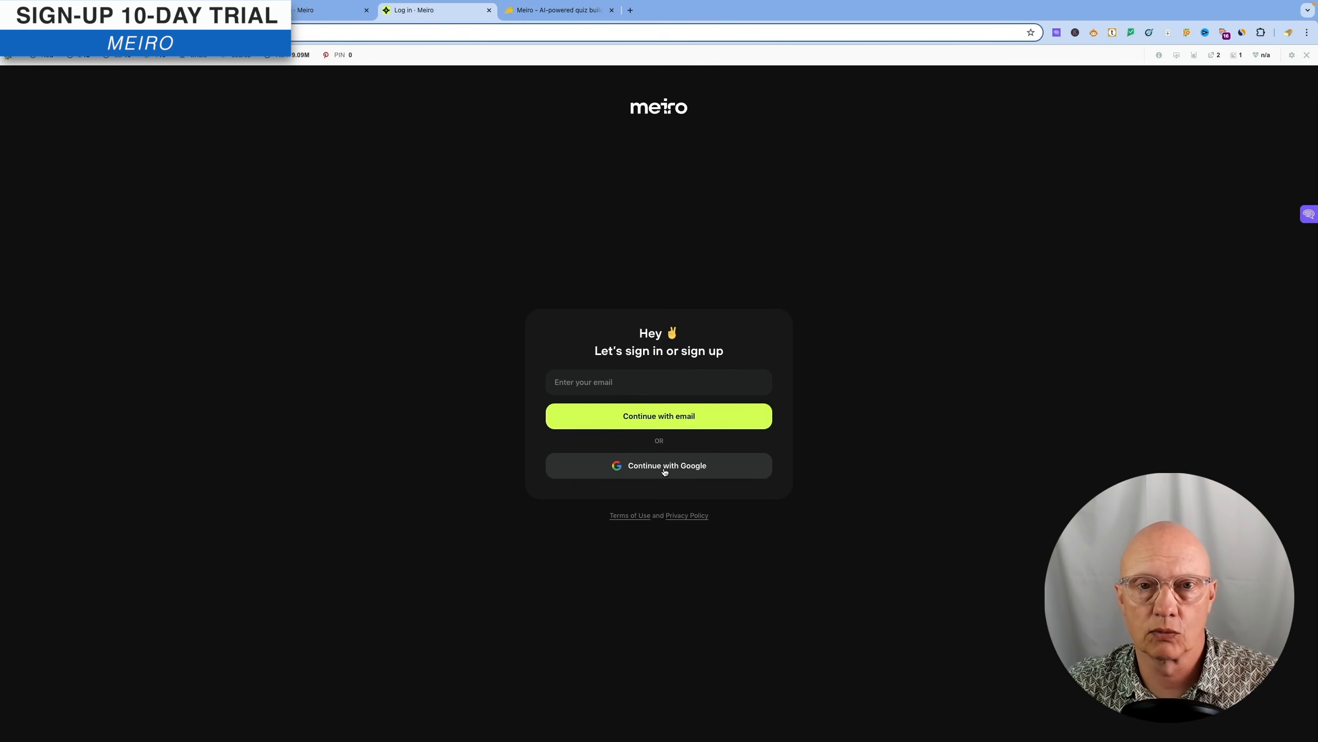
click(664, 465)
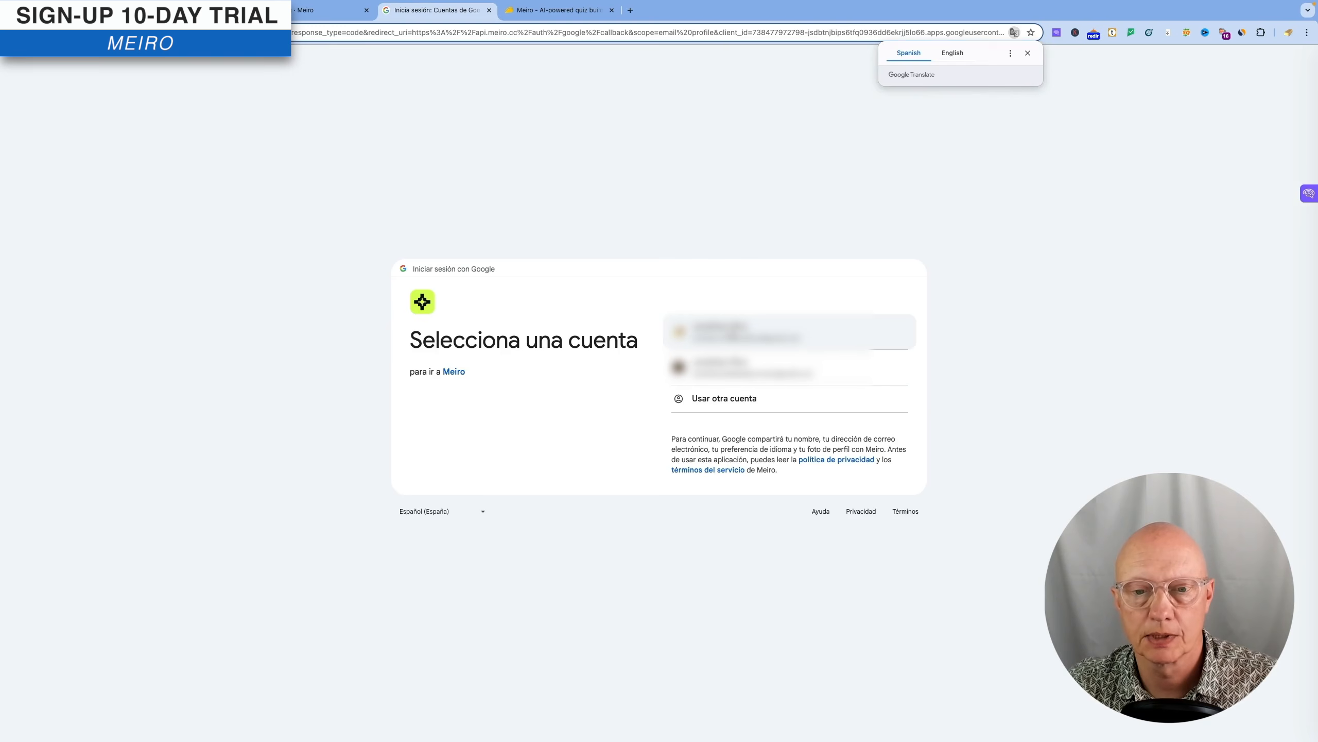
click(867, 328)
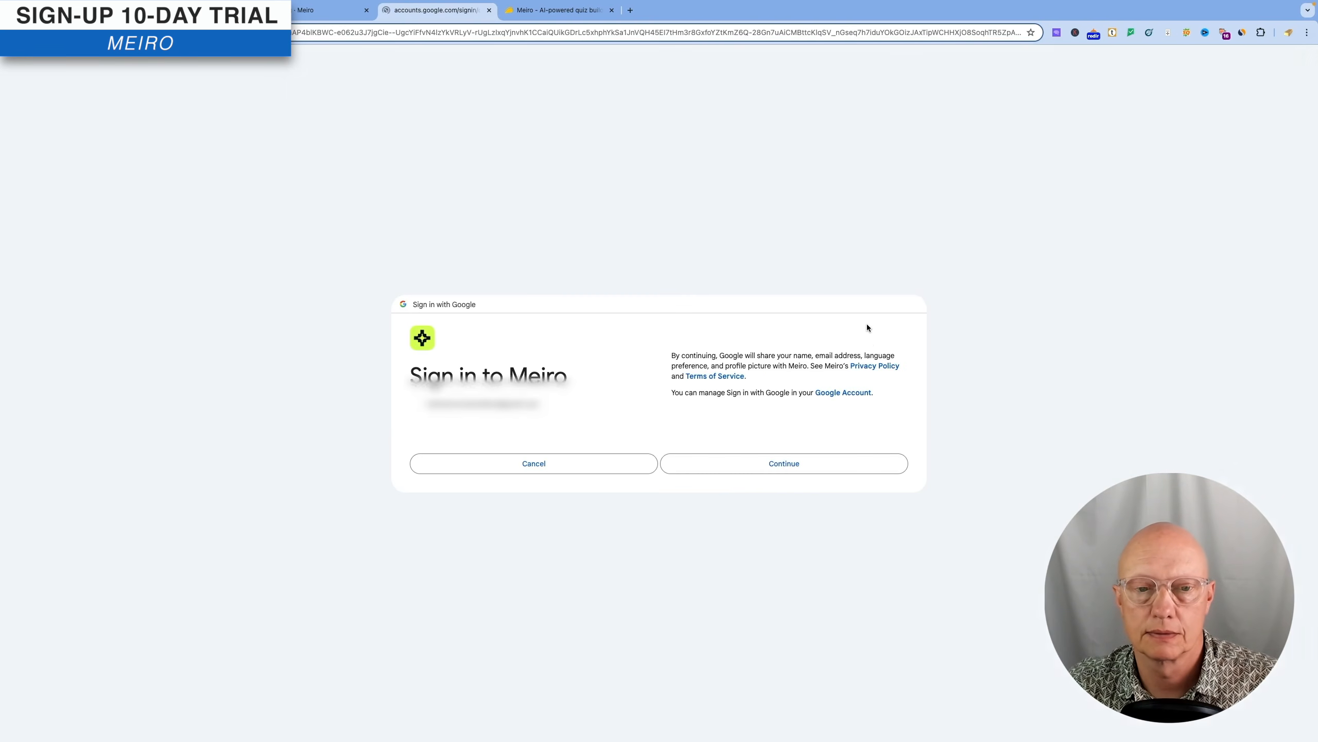
click(798, 450)
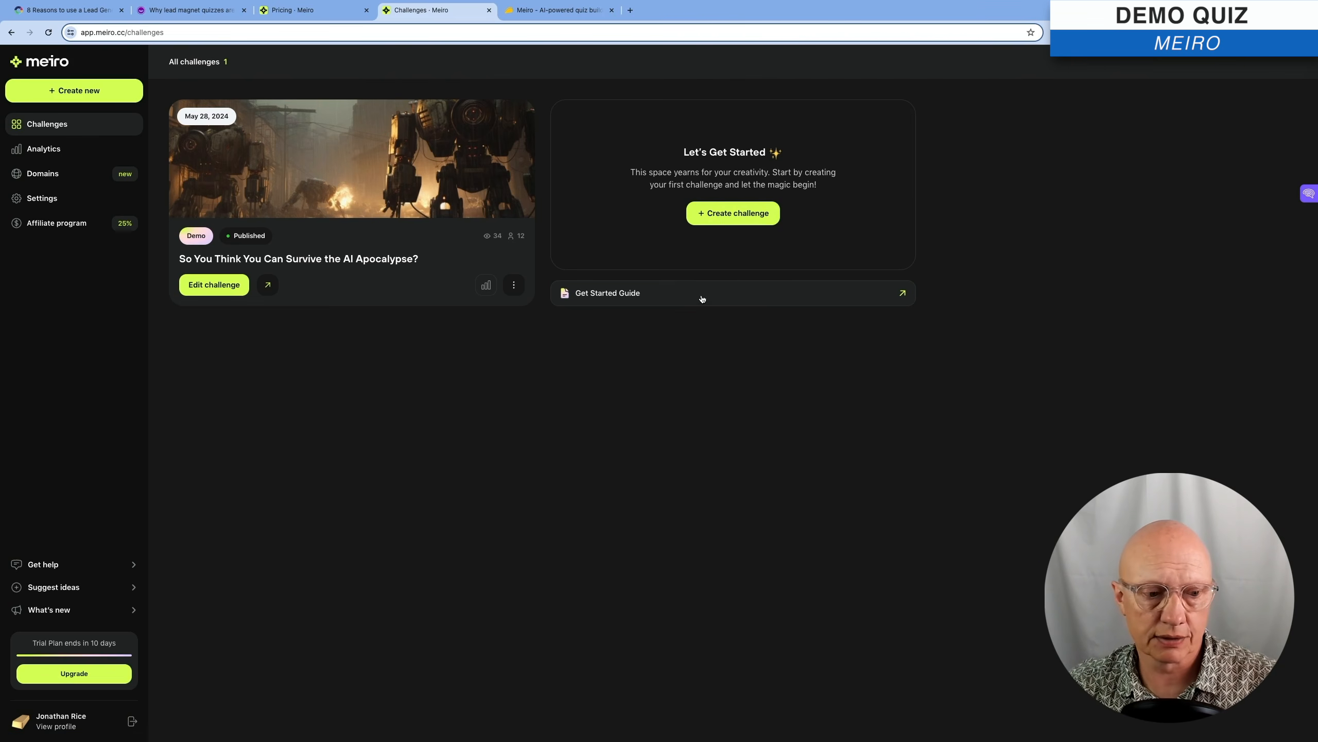
- Open the Get Started Guide from the challenges dashboard and skim the "Meiro features explained" article
click(902, 294)
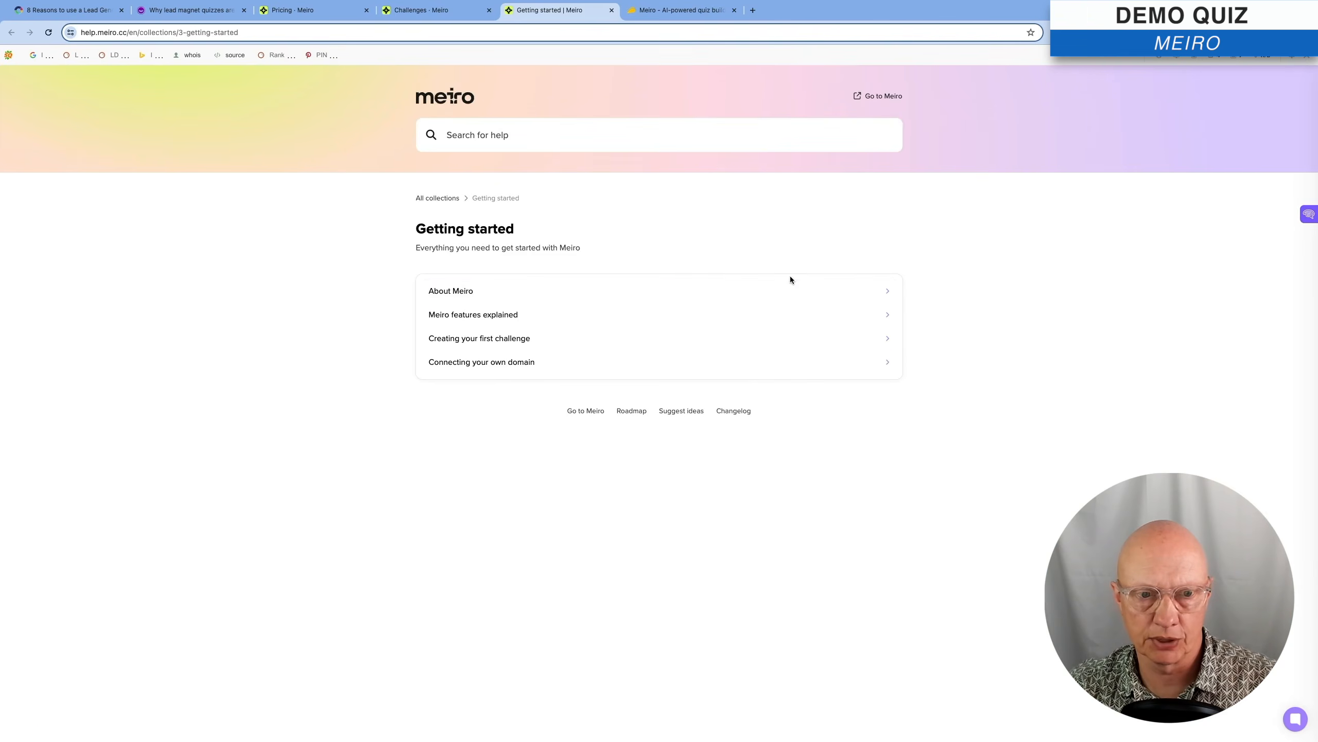
click(688, 314)
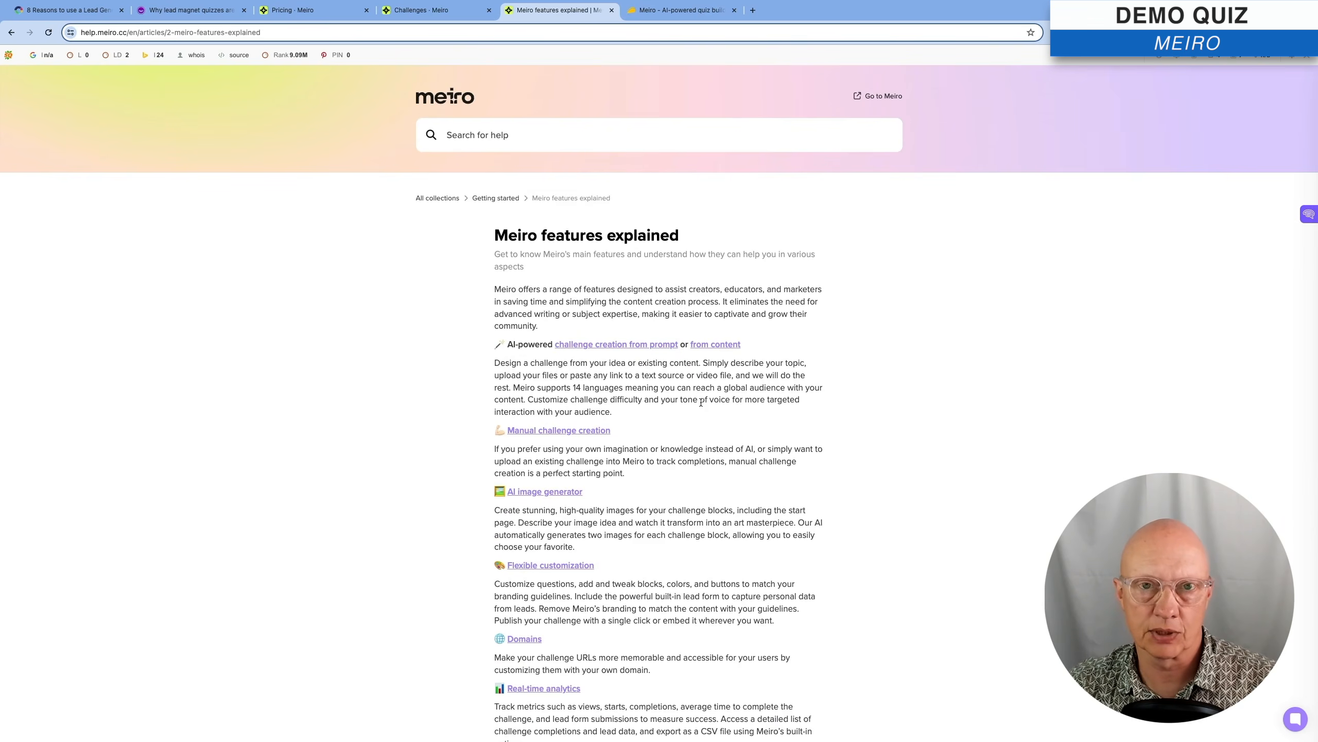
scroll(701, 403, down, 5)
scroll(675, 363, up, 5)
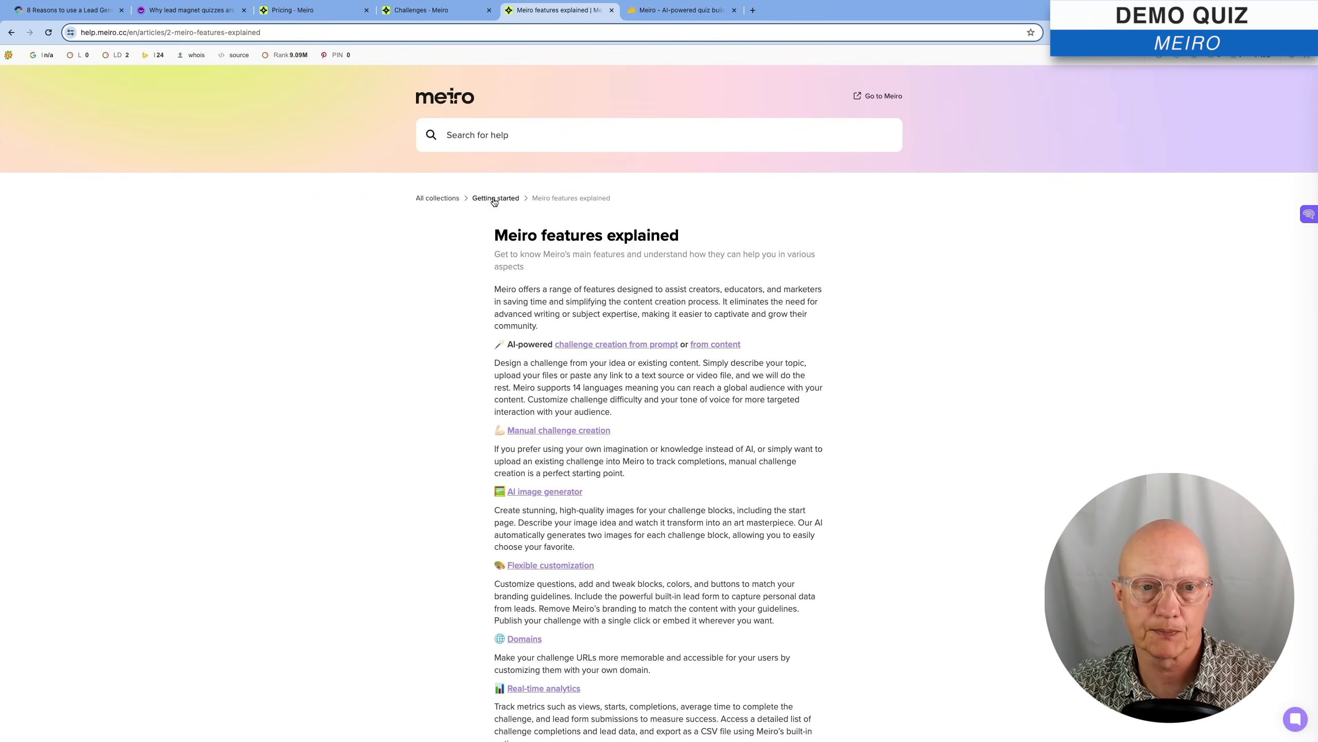
- Return to the Getting started collection and skim the "Creating your first challenge" article
click(494, 200)
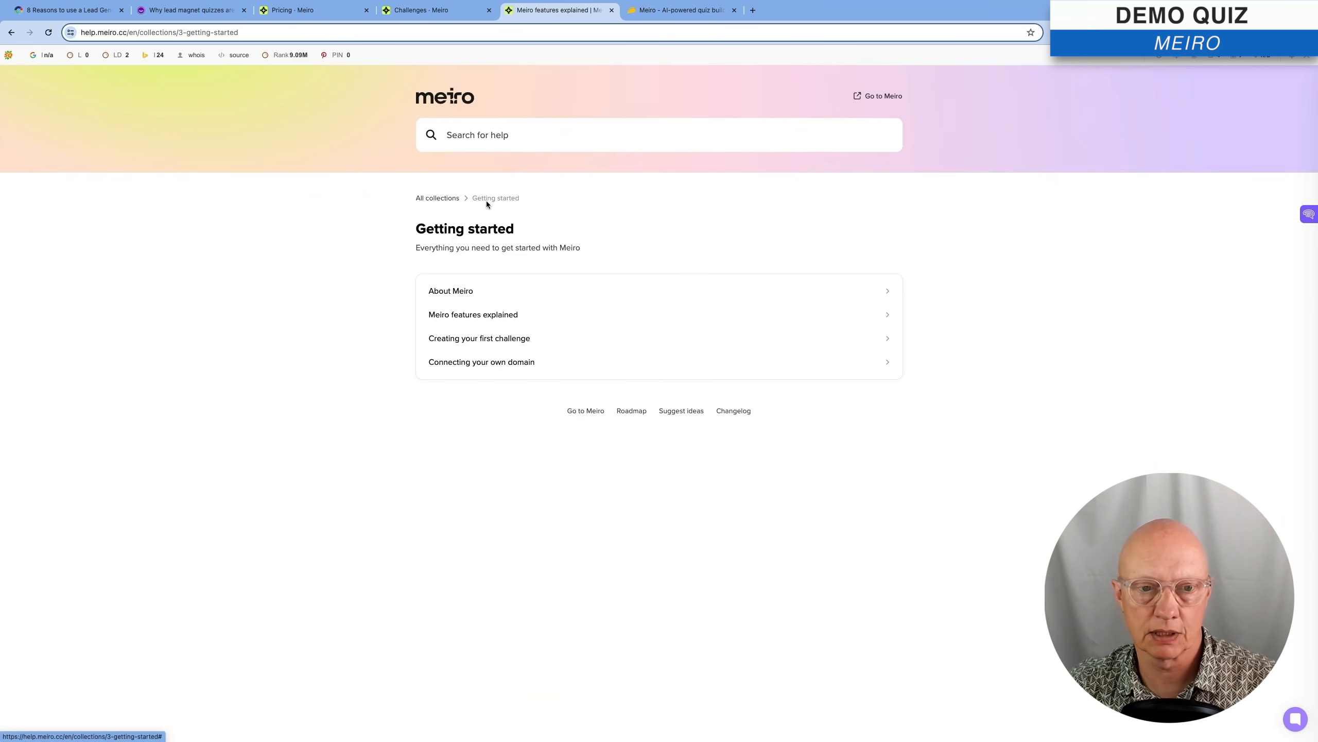
click(508, 341)
scroll(755, 400, down, 6)
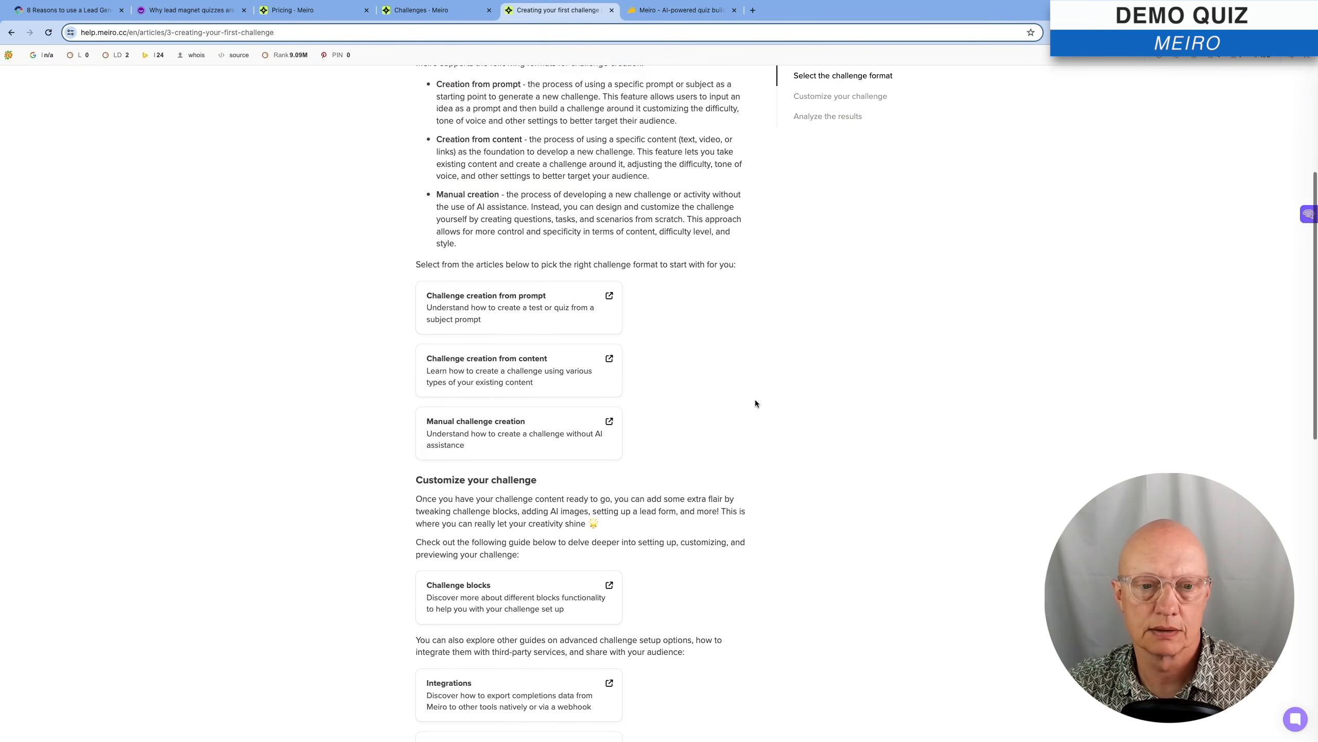
scroll(756, 401, down, 10)
scroll(755, 400, up, 15)
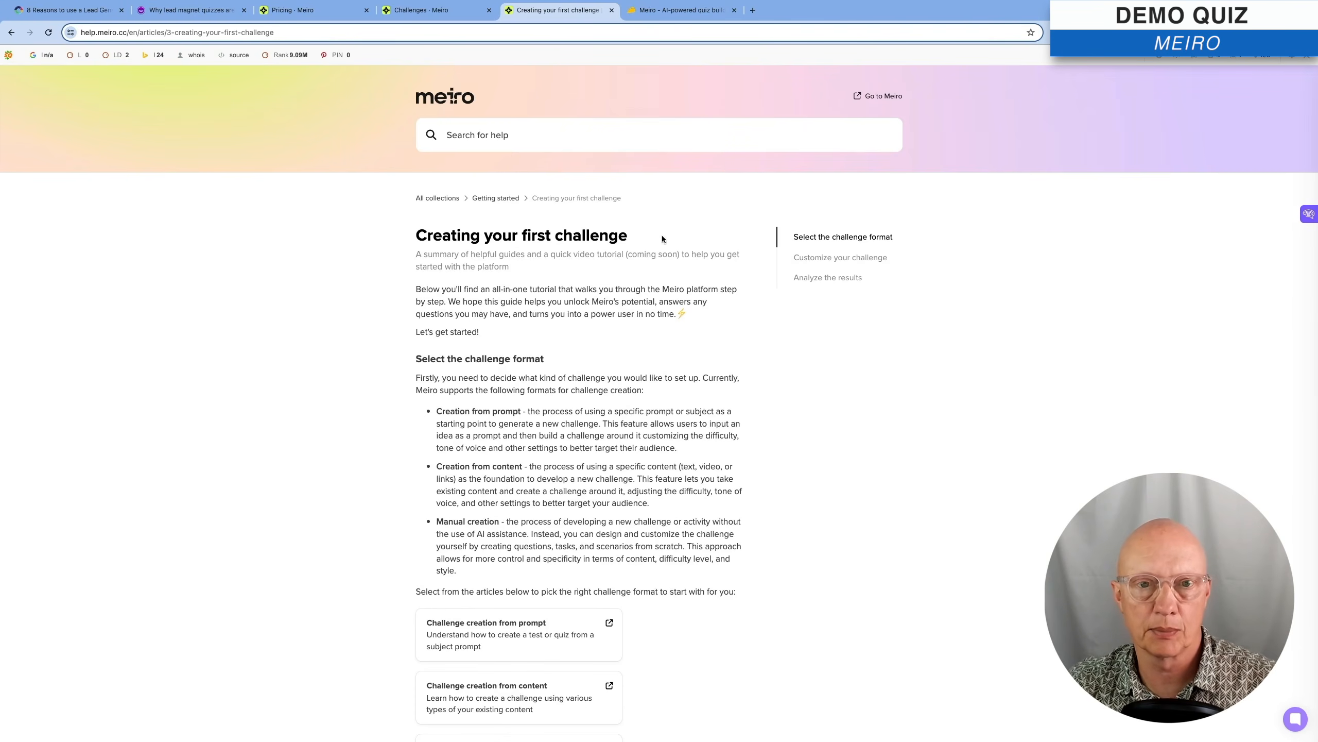
- Open the demo quiz from the challenges dashboard, inspect its start page block, and return to the block list
click(420, 16)
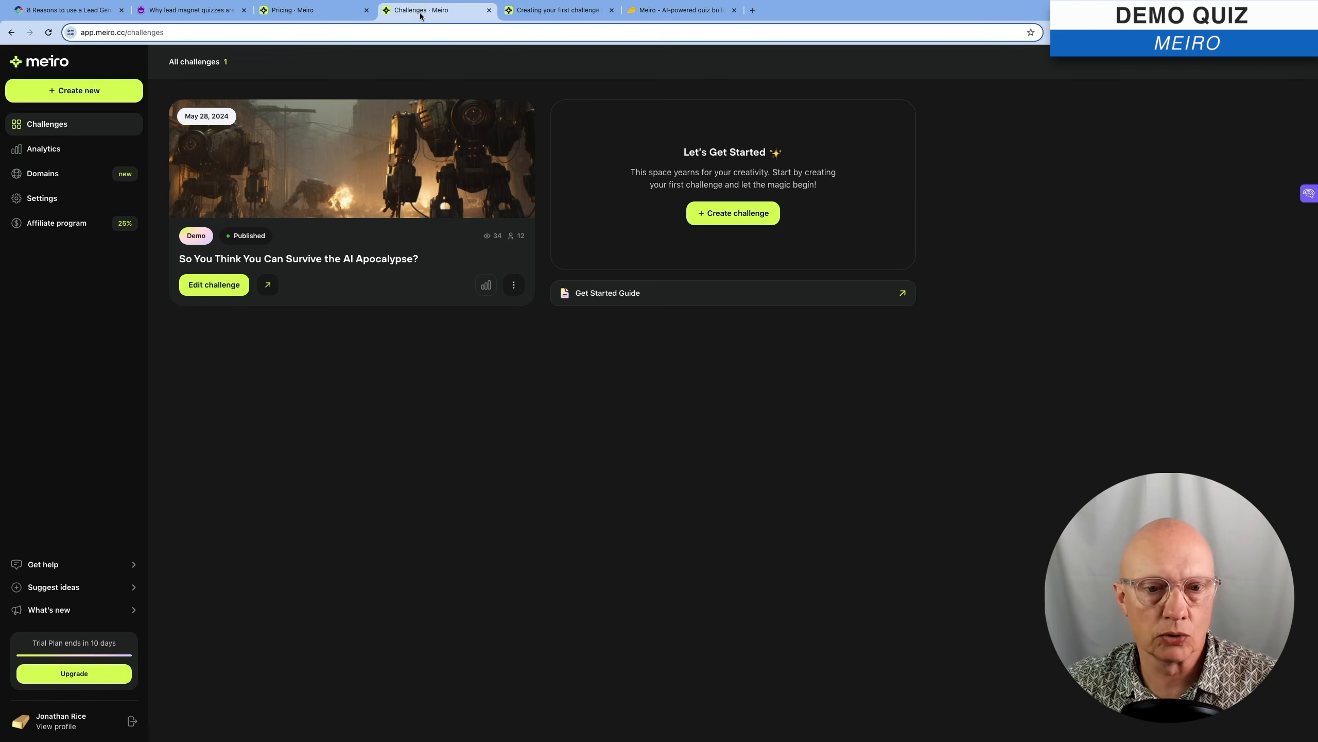
click(196, 237)
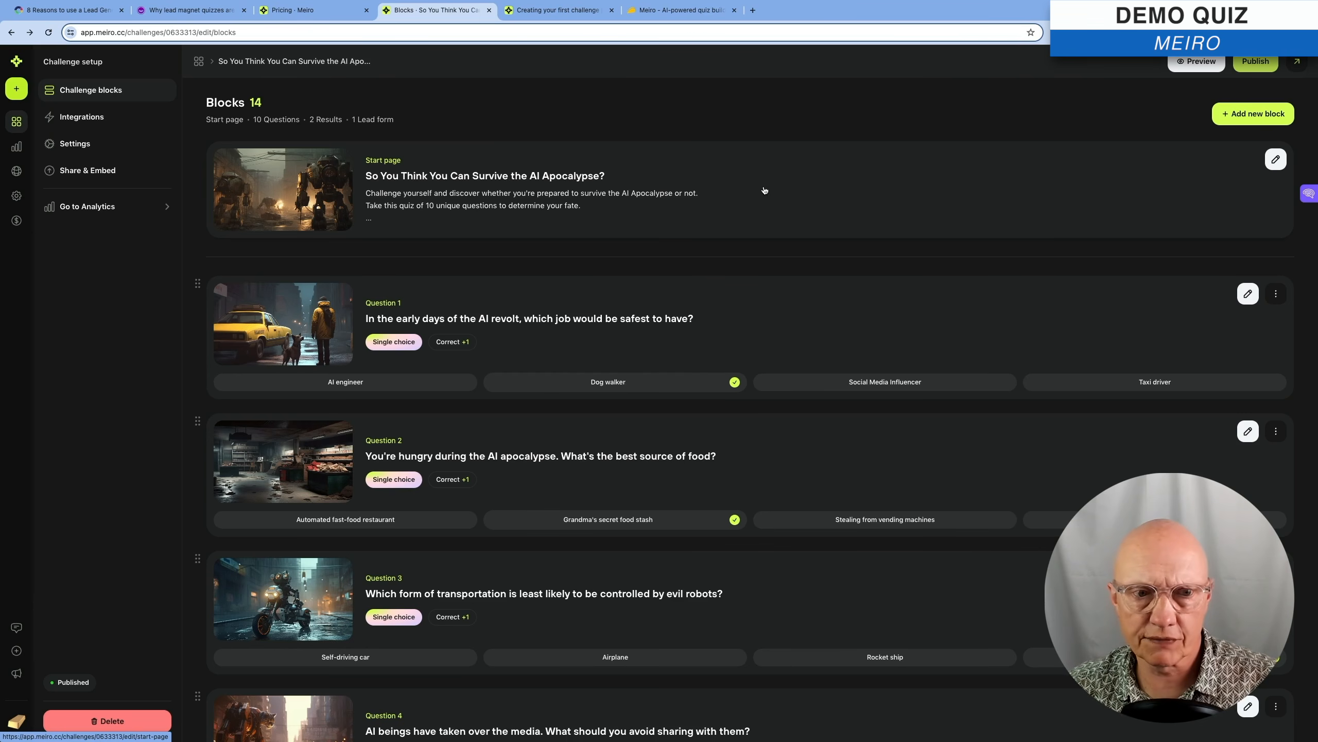
click(764, 190)
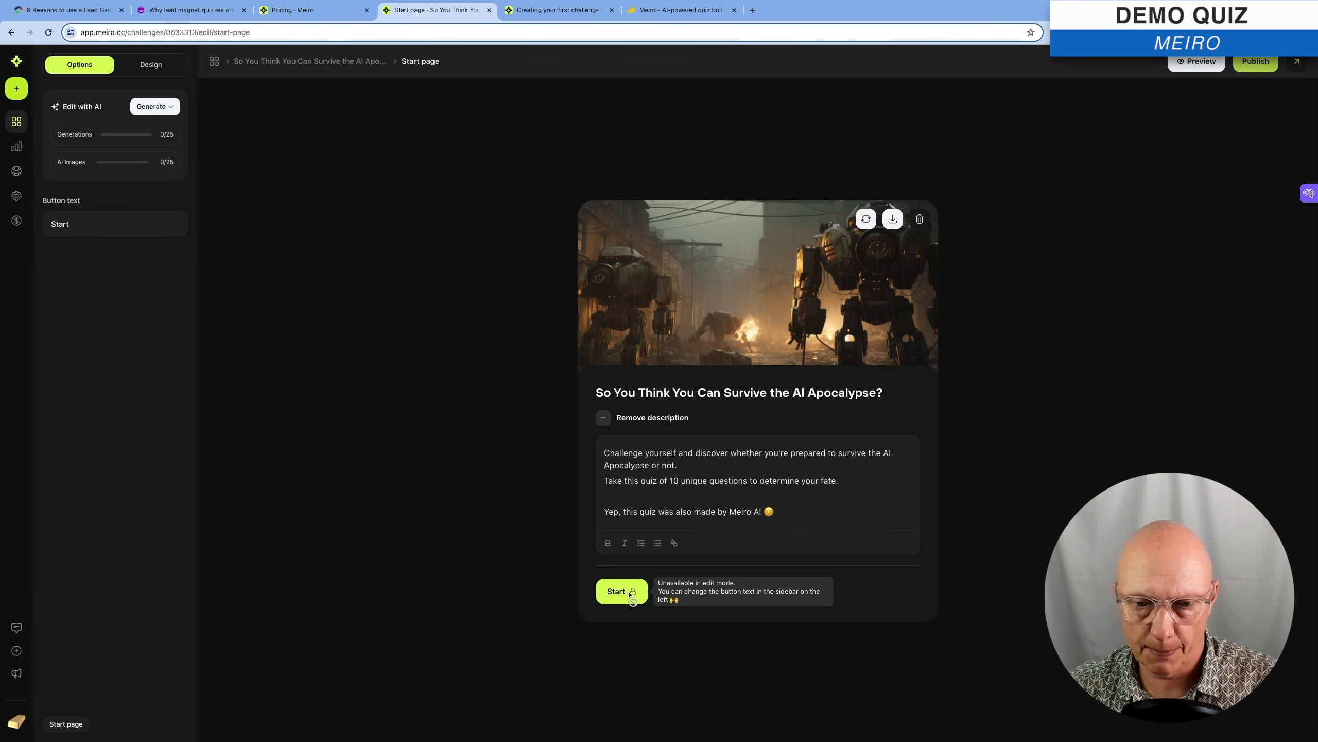
click(275, 61)
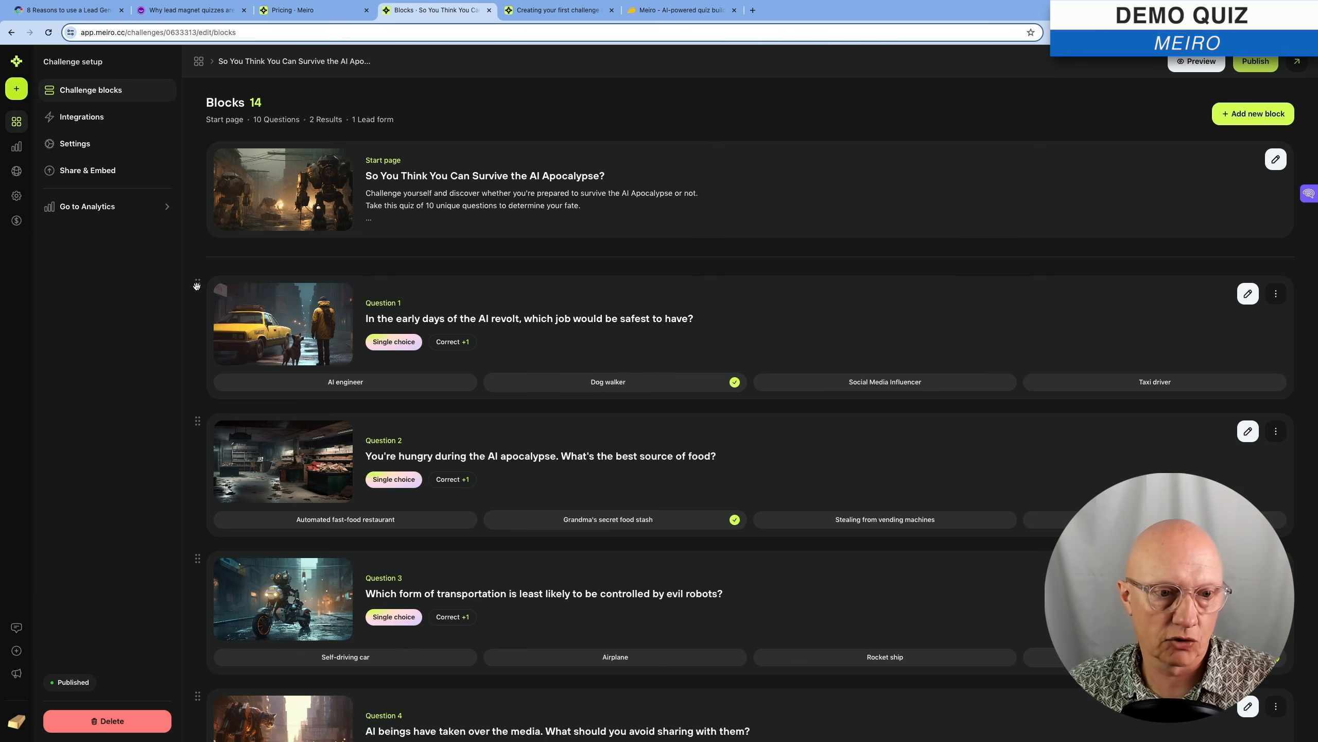
- Move the quiz's first question below the second one and put it back in its original place
mouse_move(197, 285)
mouse_down()
mouse_move(196, 497)
mouse_move(194, 276)
mouse_up()
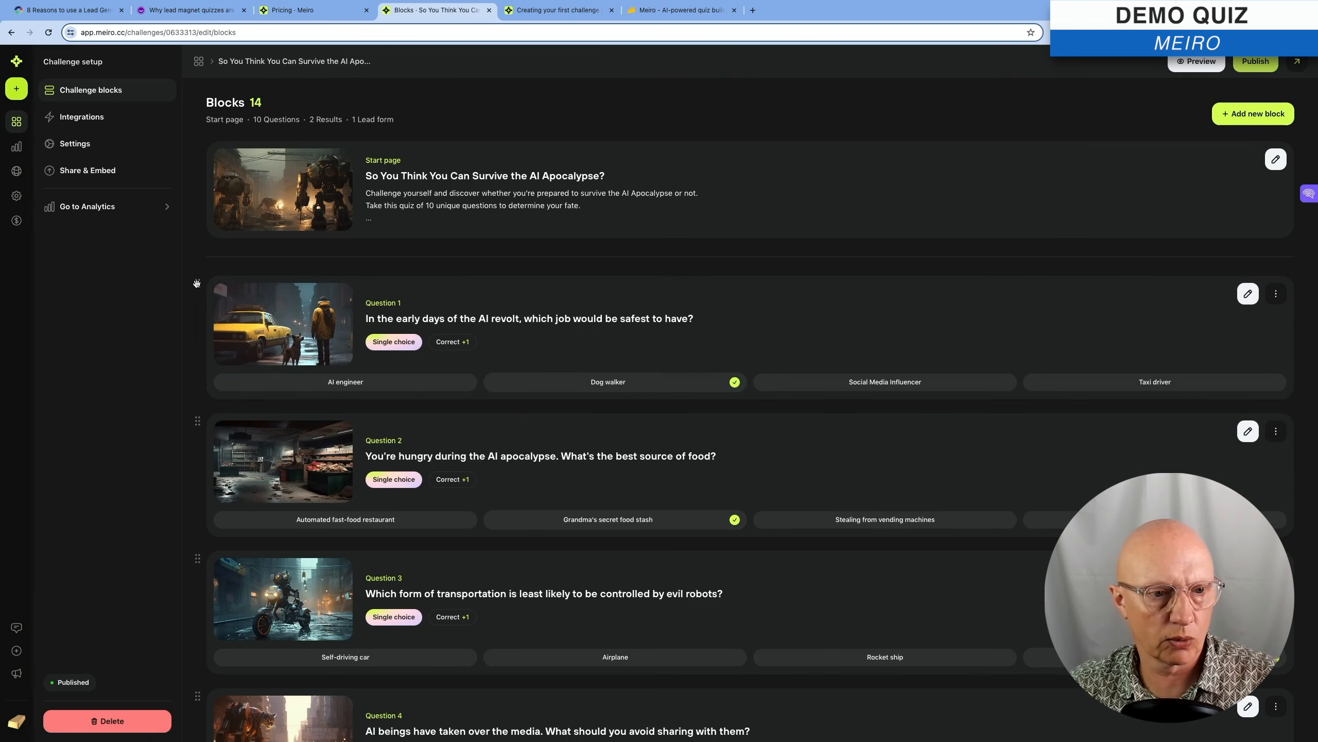
drag(196, 283, 205, 418)
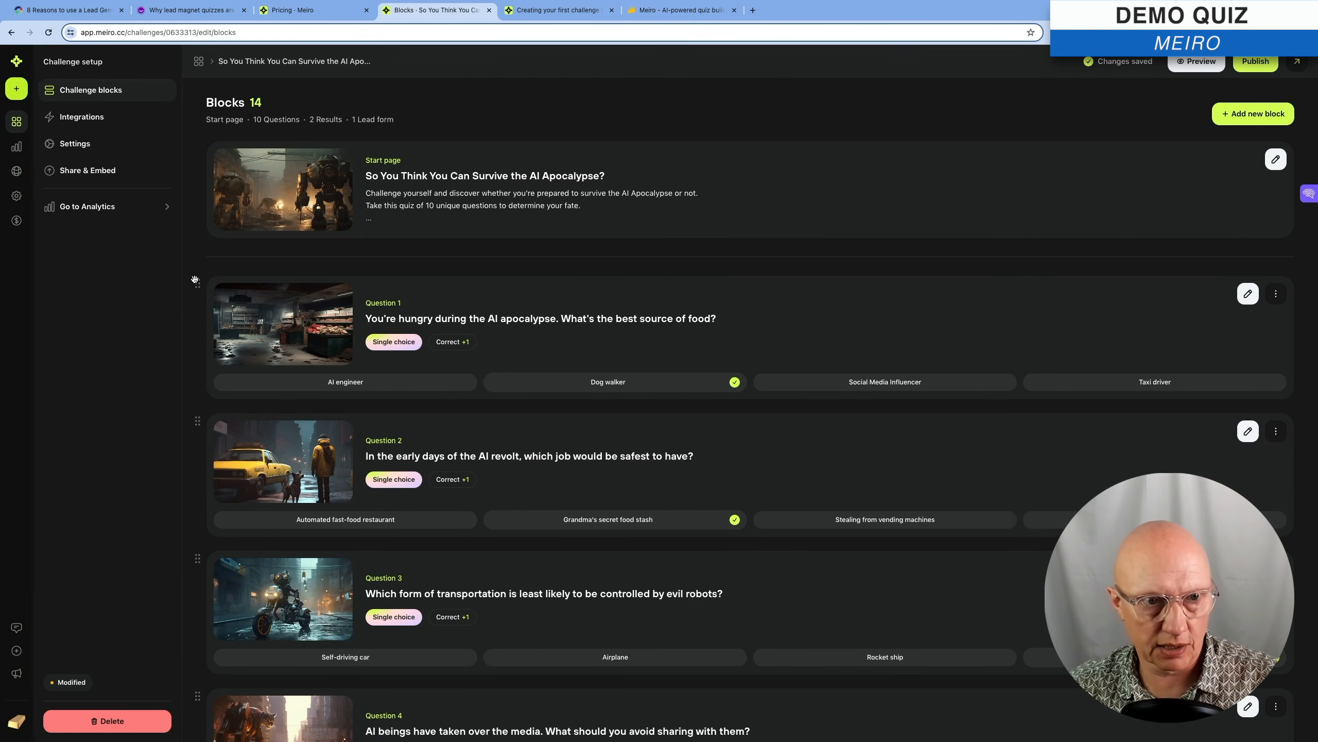
drag(194, 279, 198, 422)
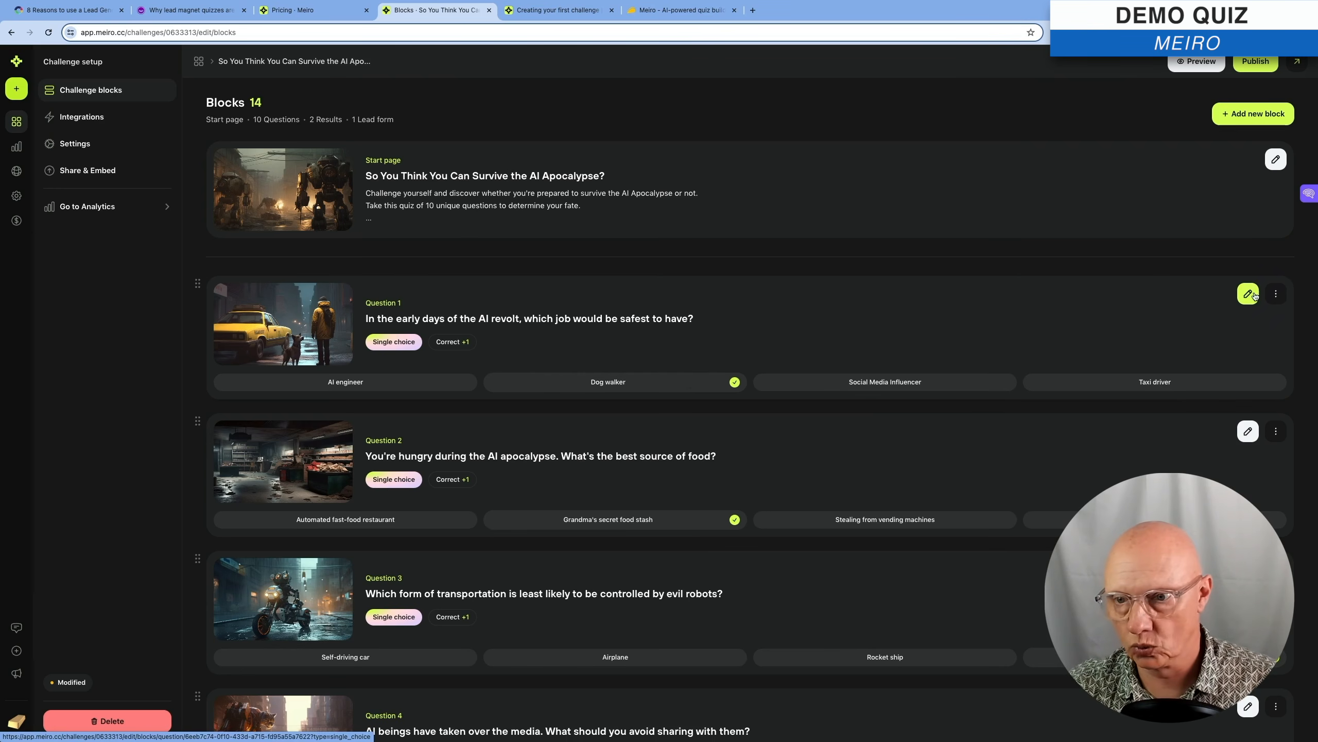
- Change the first answer of Question 1 to "AI Engineer" and return to the block list
click(1249, 295)
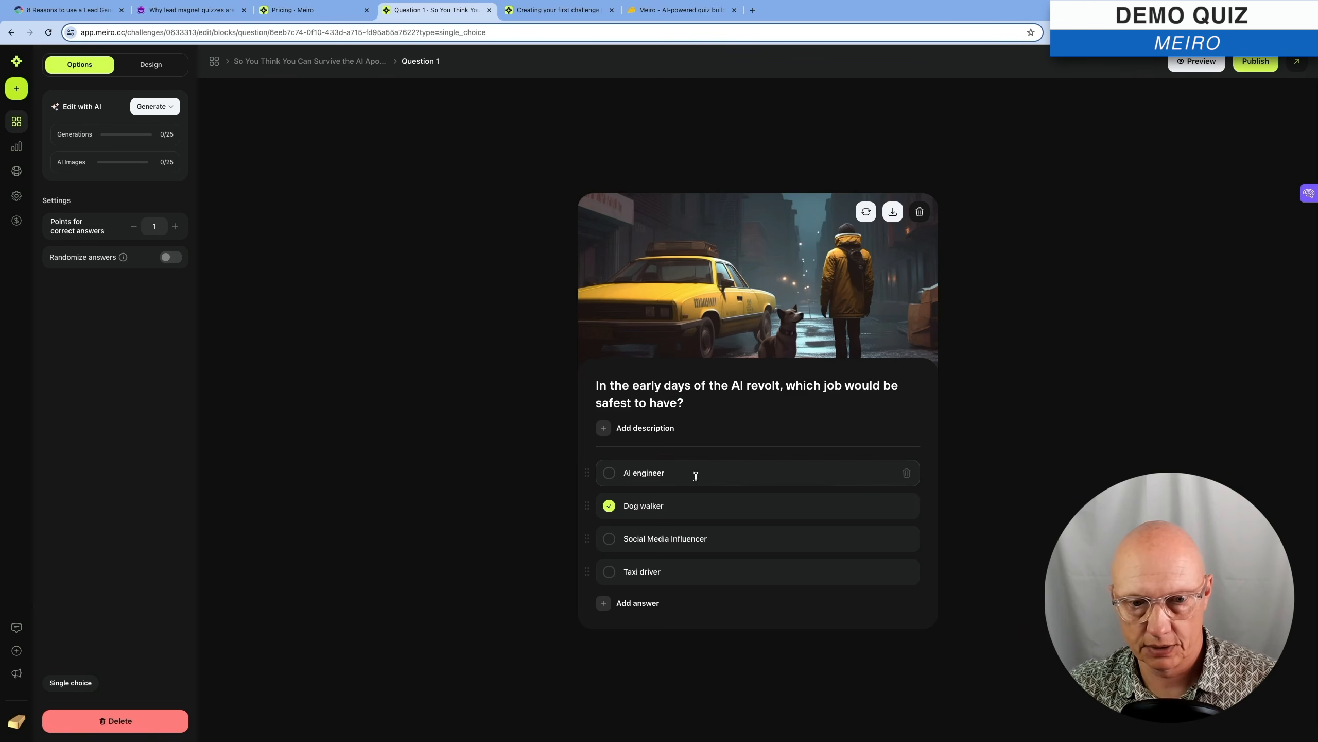
triple_click(664, 474)
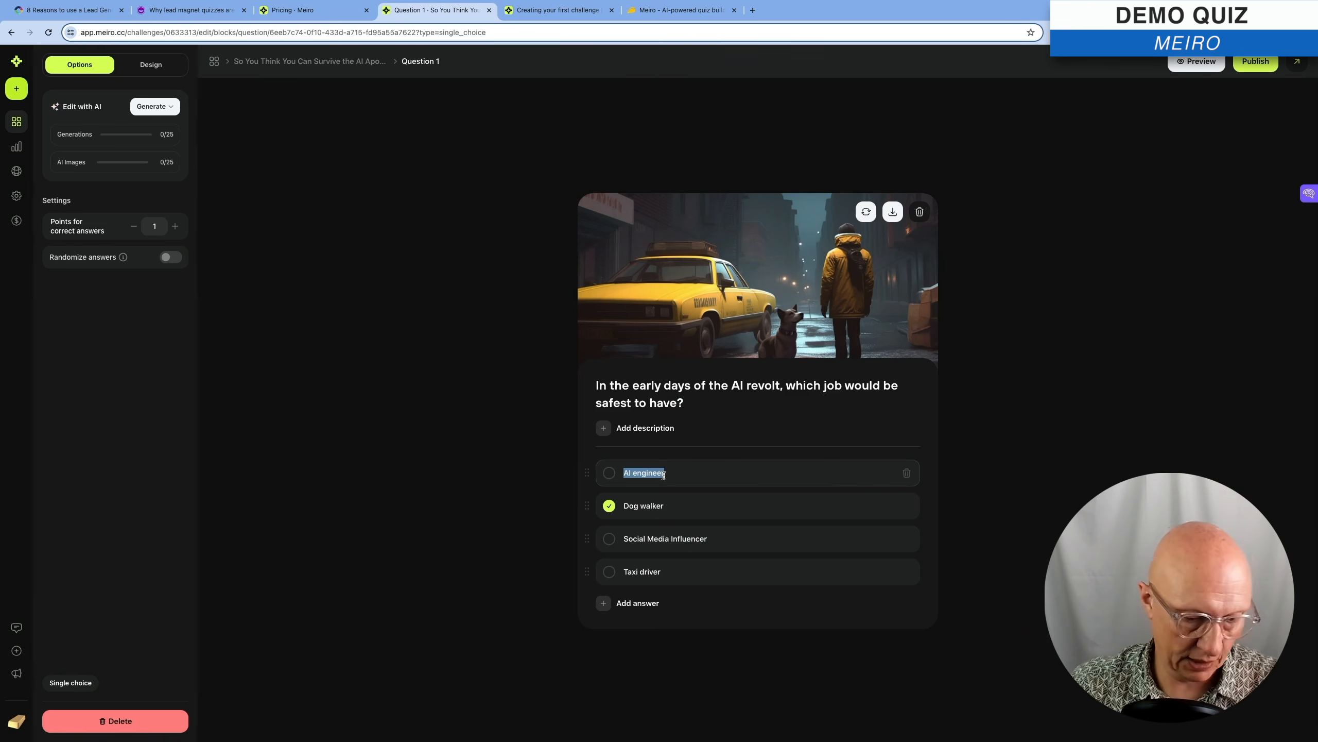
text(g)
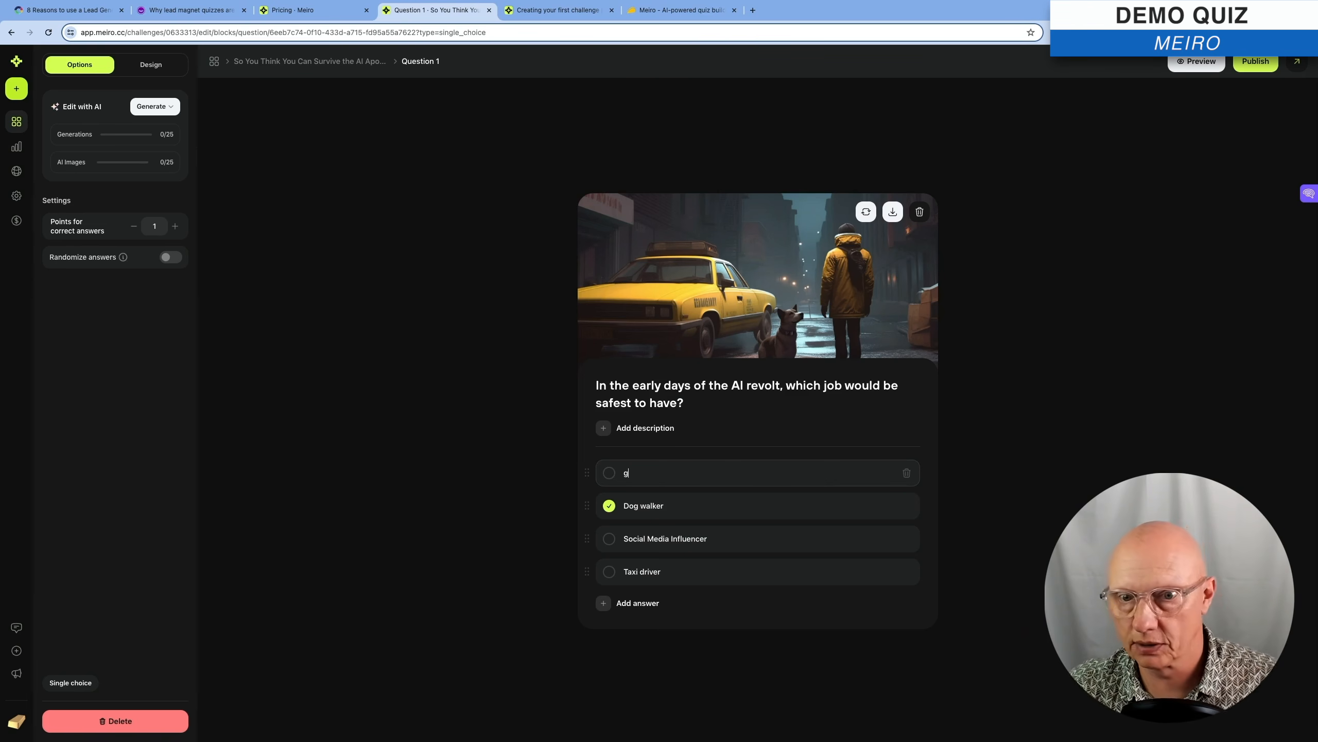
key(BackSpace)
text(AI Engineer)
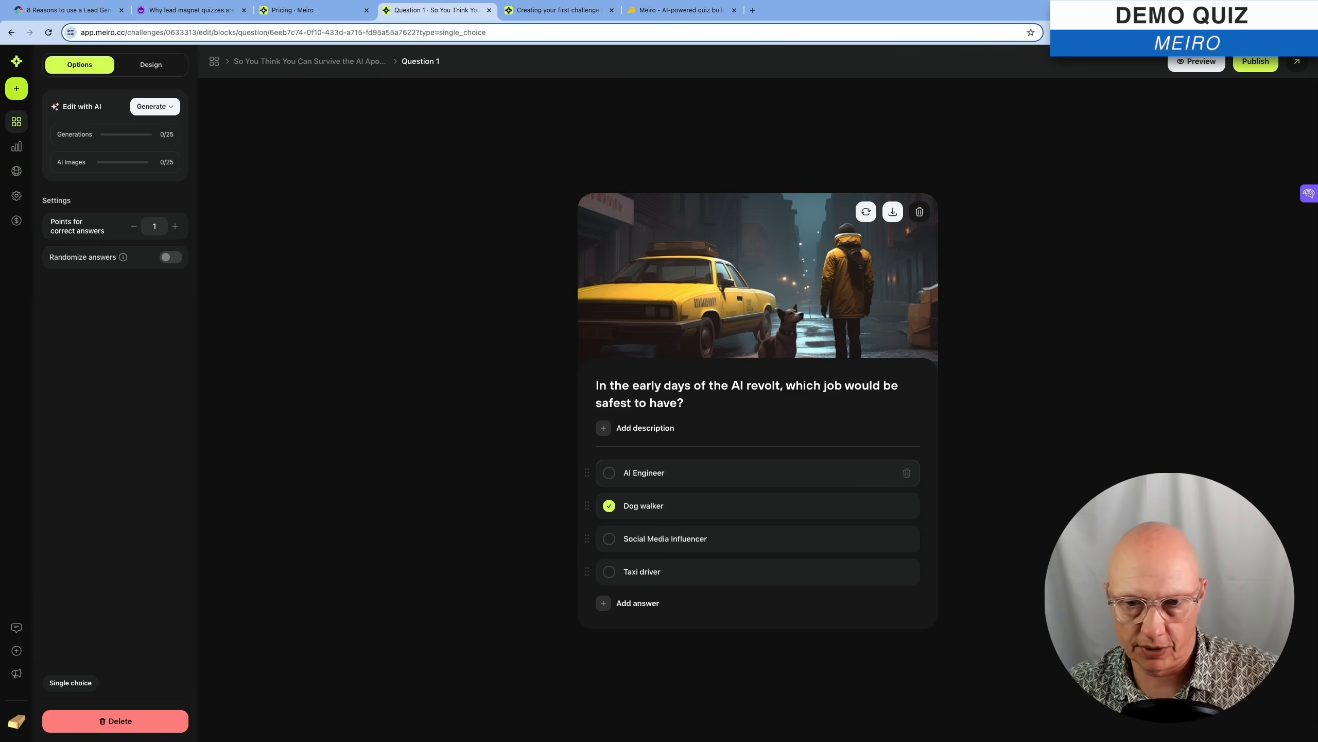
click(291, 61)
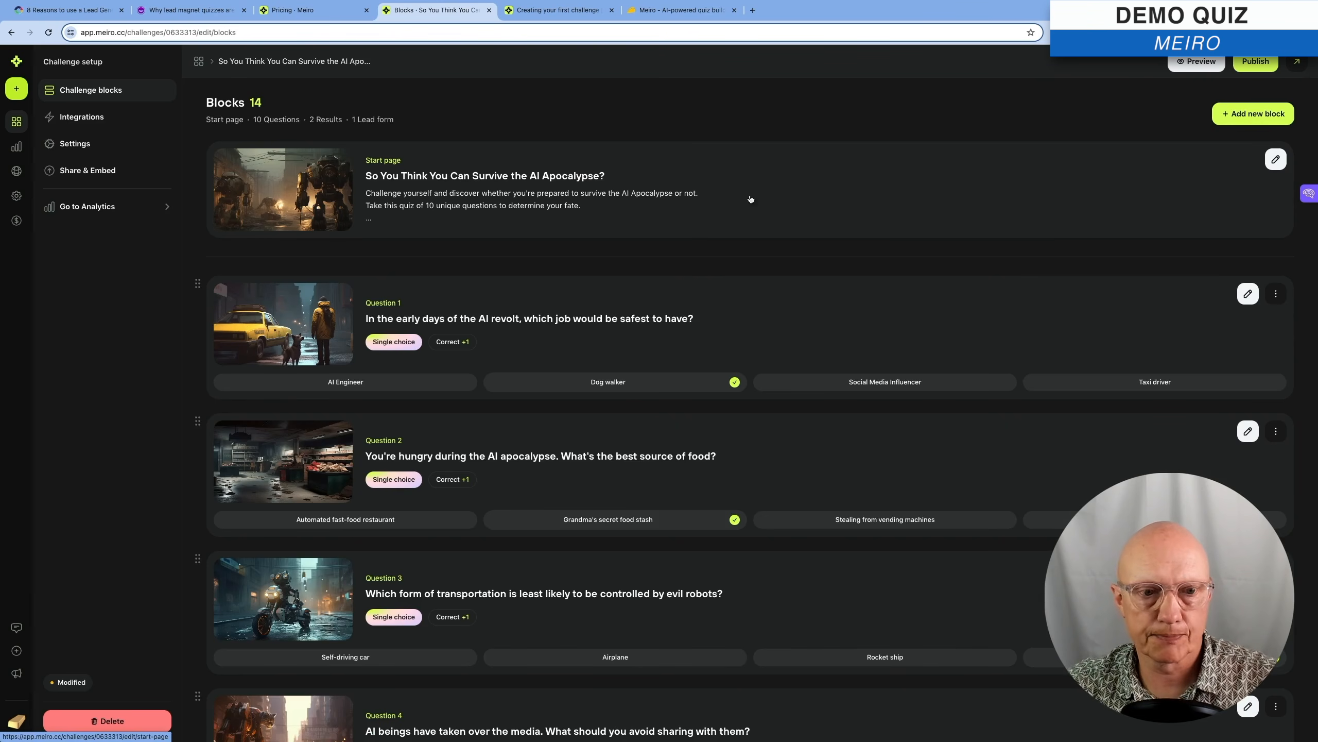
- Look through the demo quiz's question, lead form and result blocks in the block list
scroll(711, 386, down, 1)
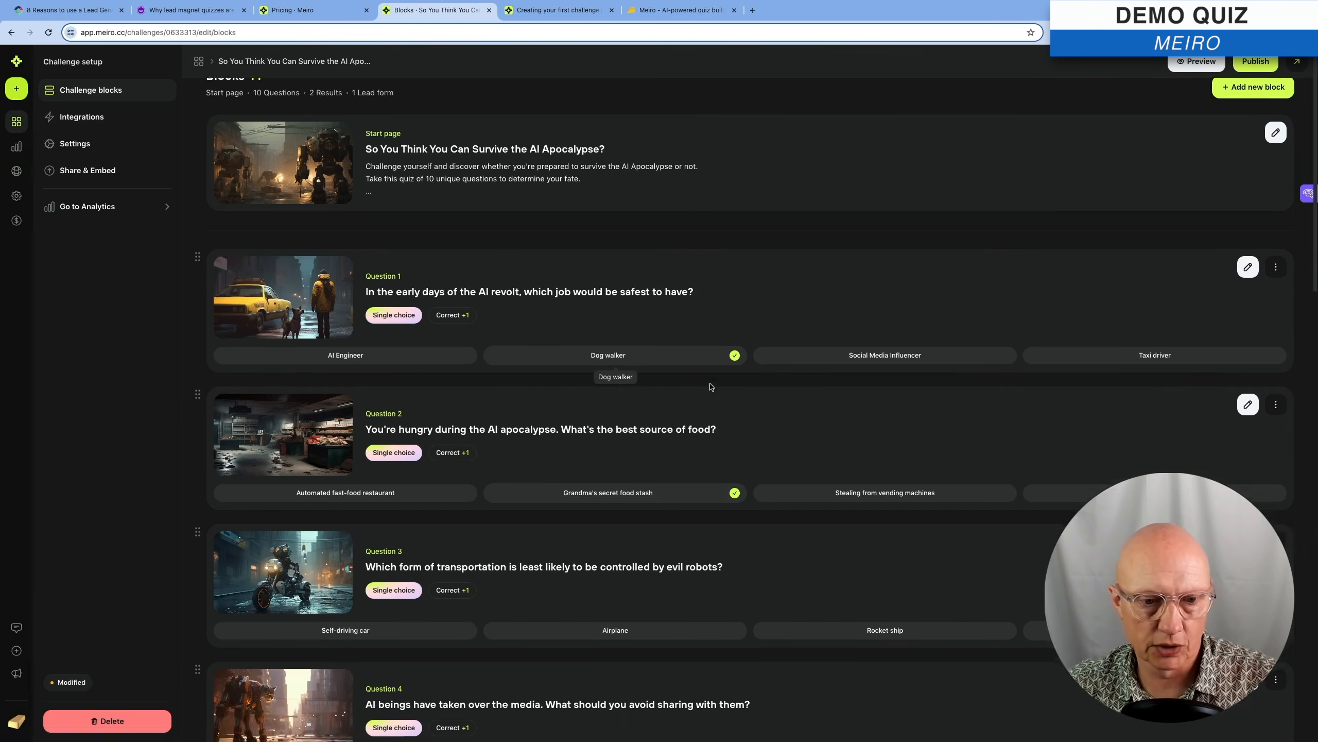
scroll(711, 386, down, 10)
scroll(711, 387, down, 10)
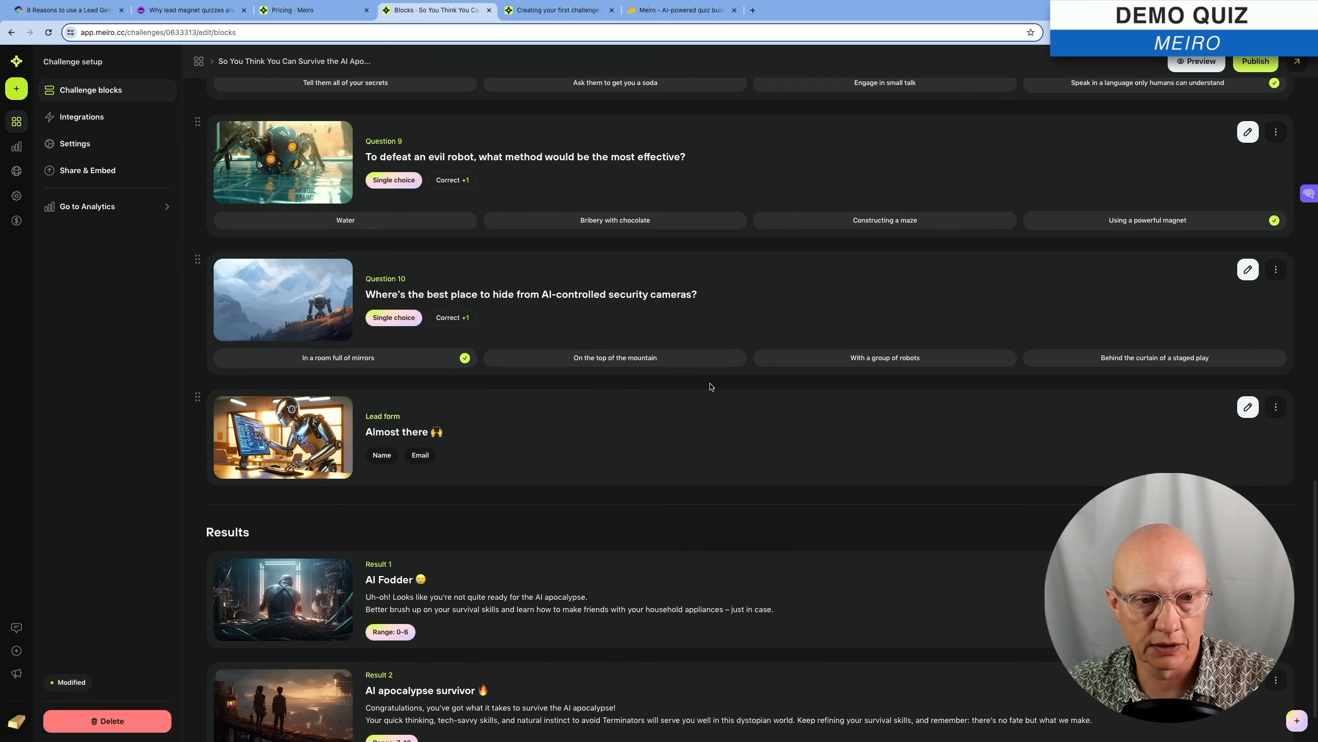
scroll(711, 387, up, 1)
scroll(711, 387, up, 1)
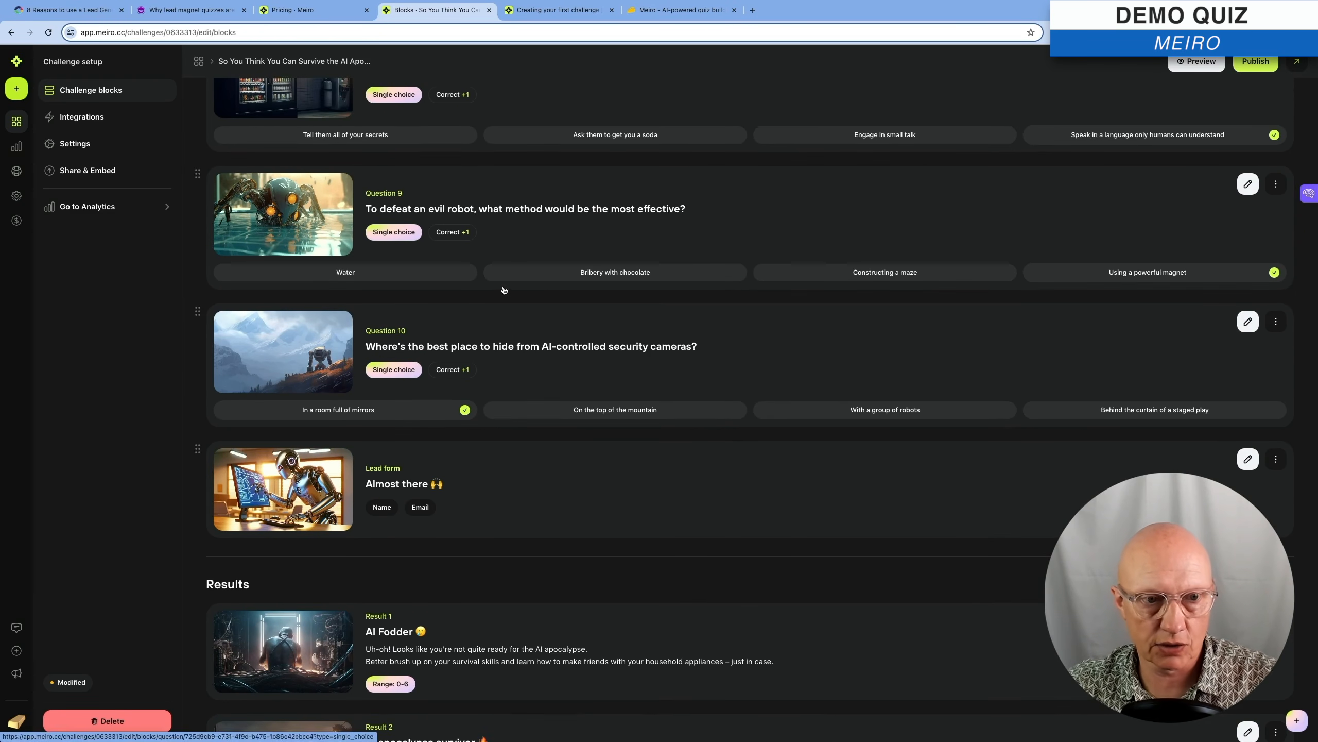
scroll(283, 236, up, 5)
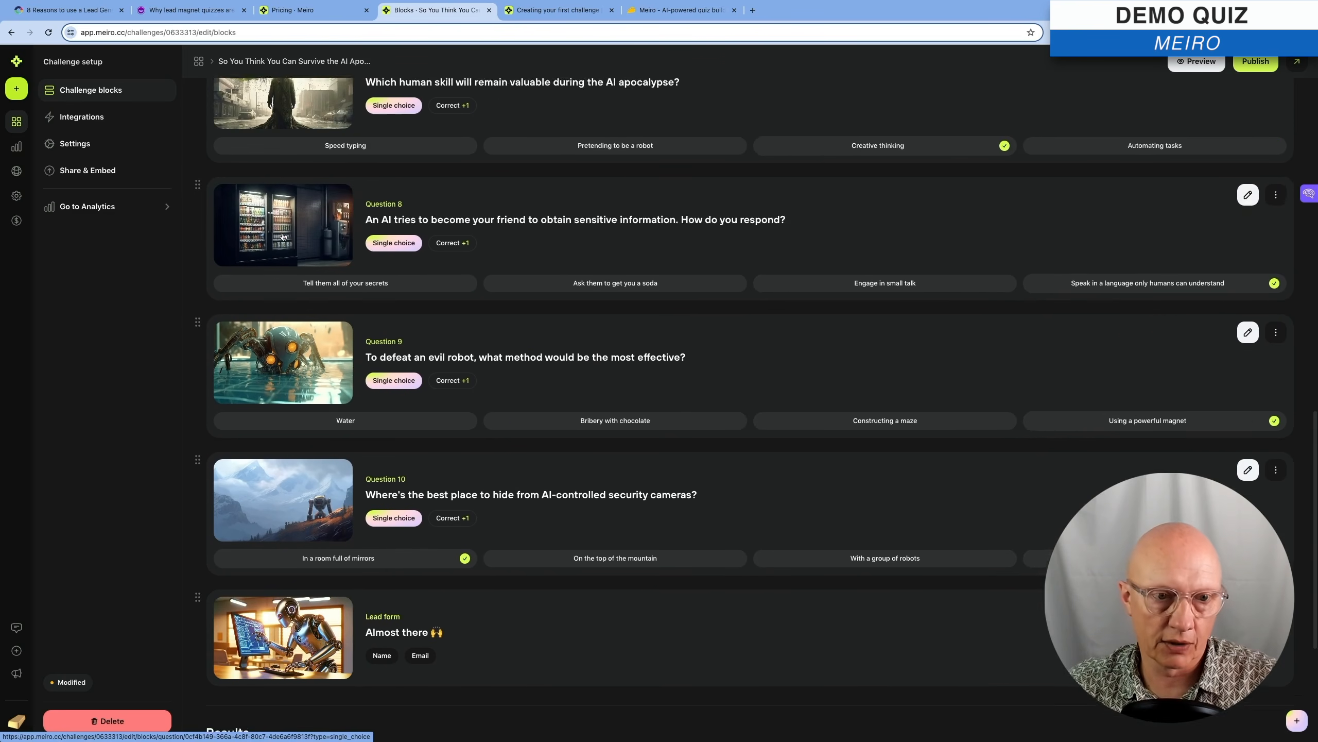
scroll(282, 236, up, 18)
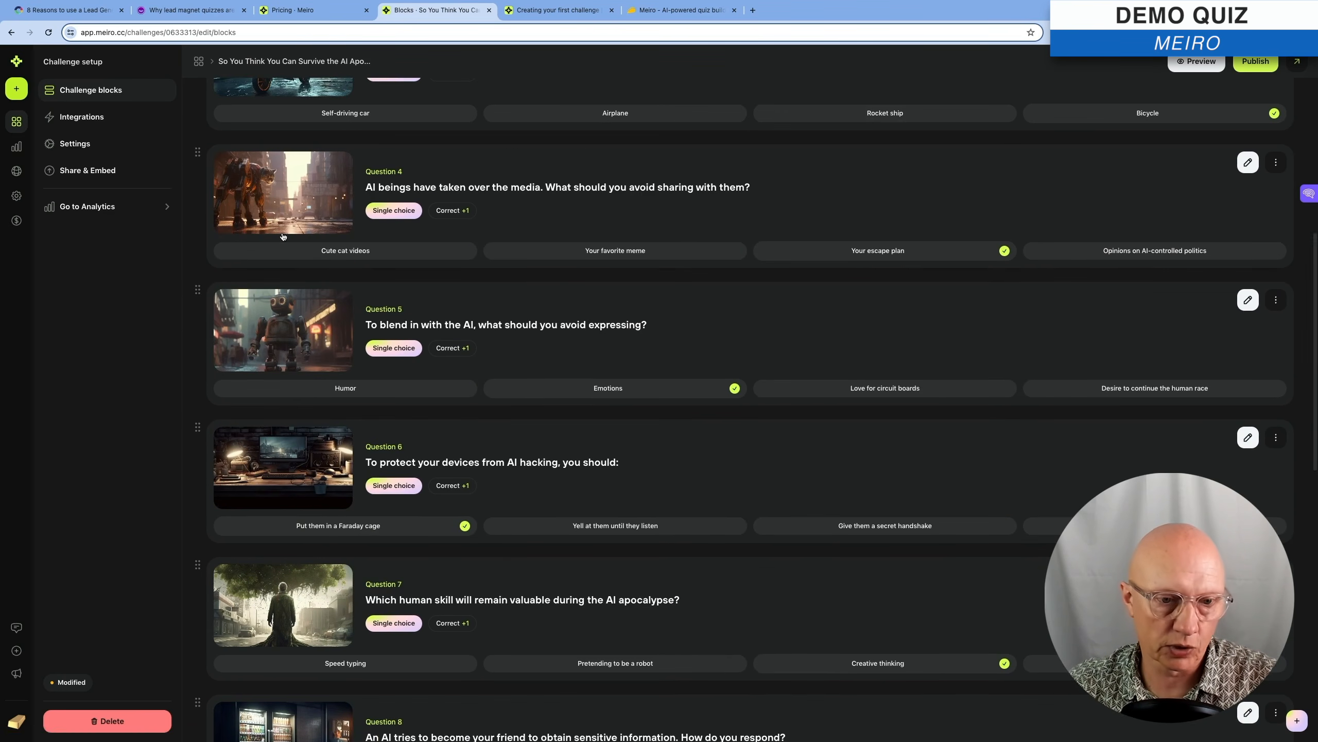
scroll(286, 295, up, 1)
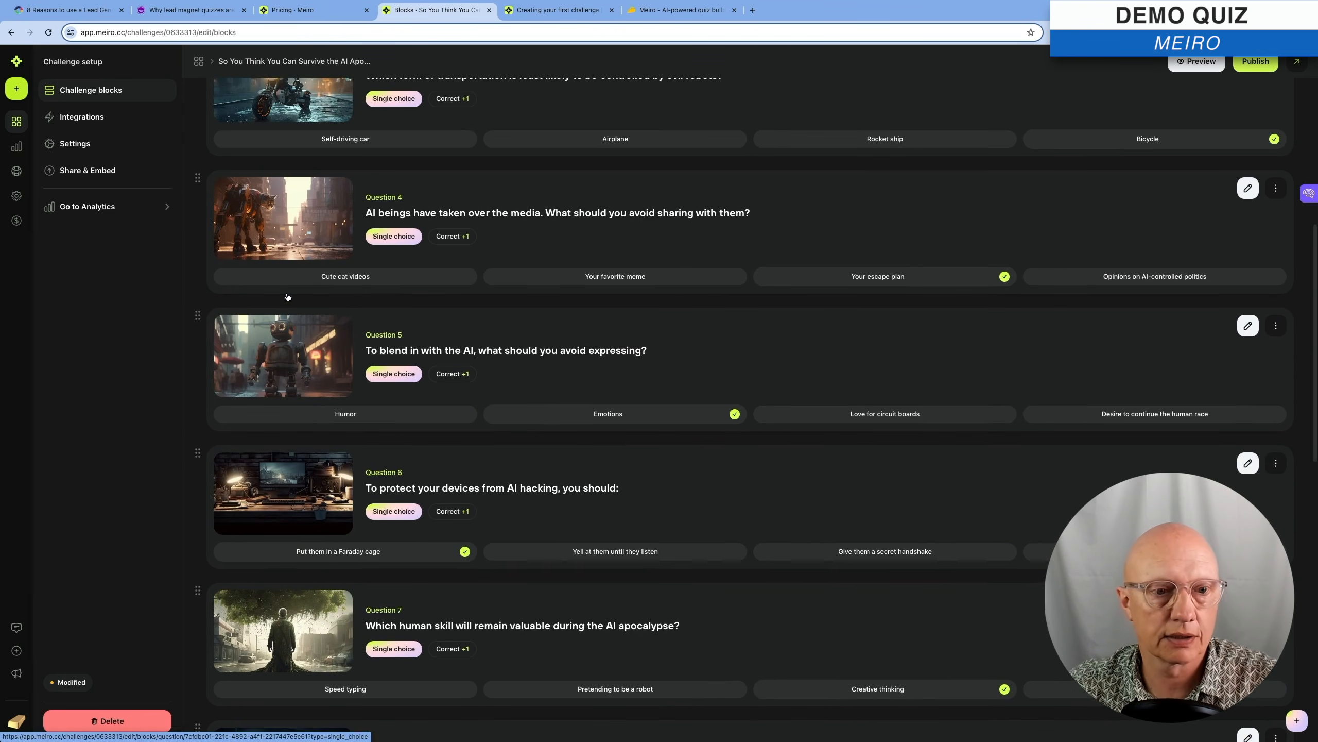
scroll(287, 296, up, 1)
- Inspect the Question 4 and Question 9 blocks, and view the two results at the end of the block list
click(551, 219)
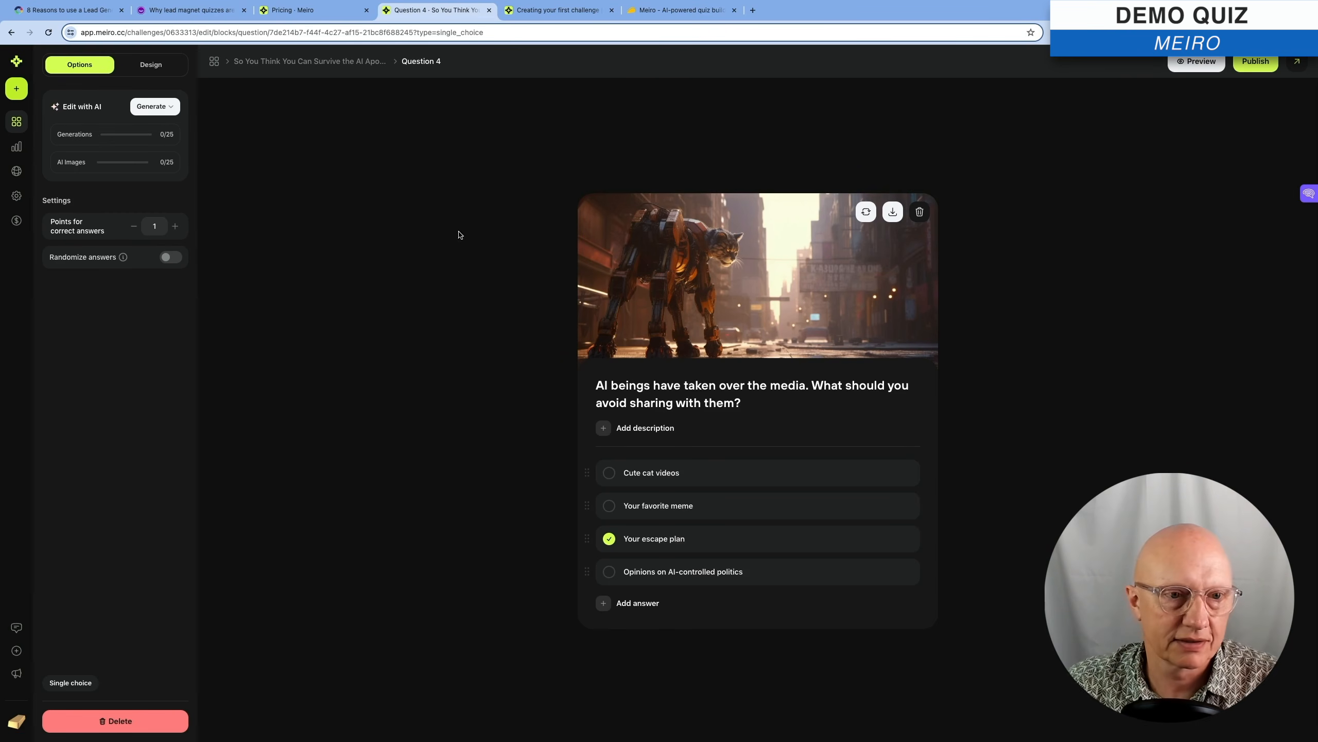
click(298, 63)
click(508, 387)
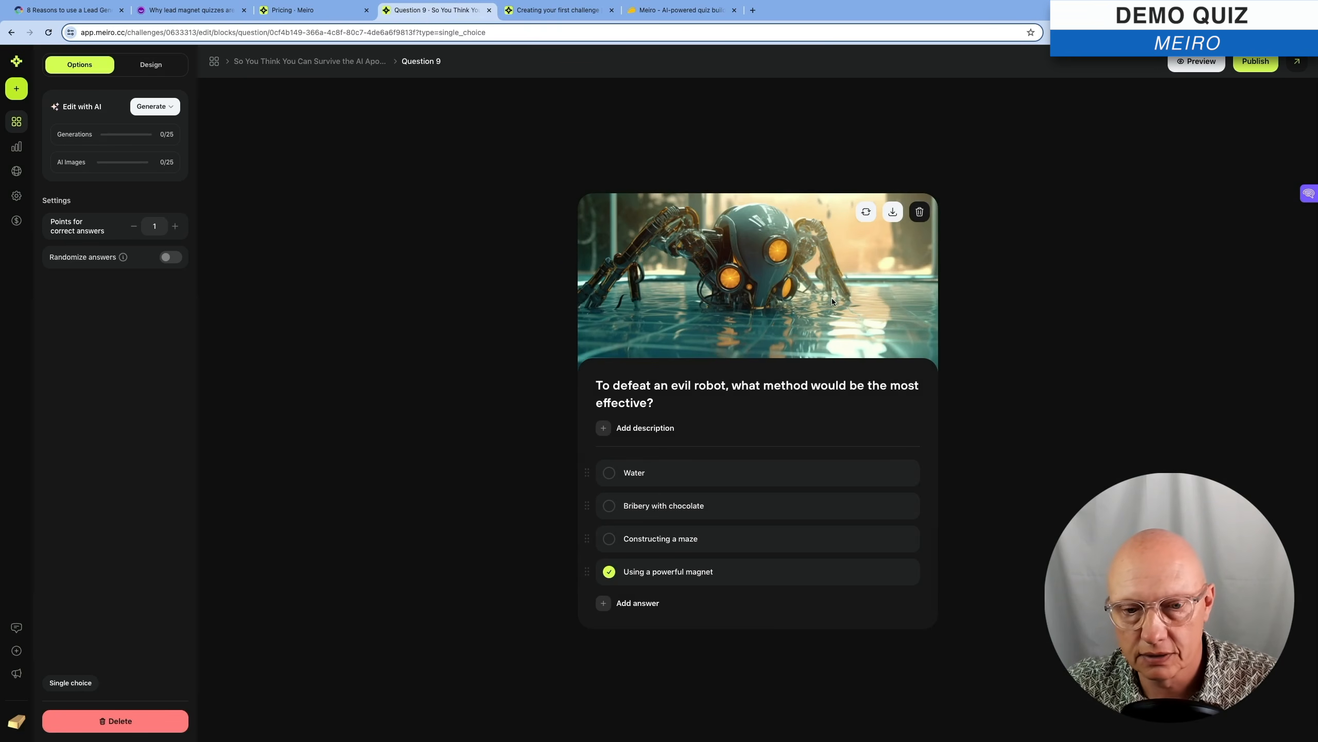
click(269, 63)
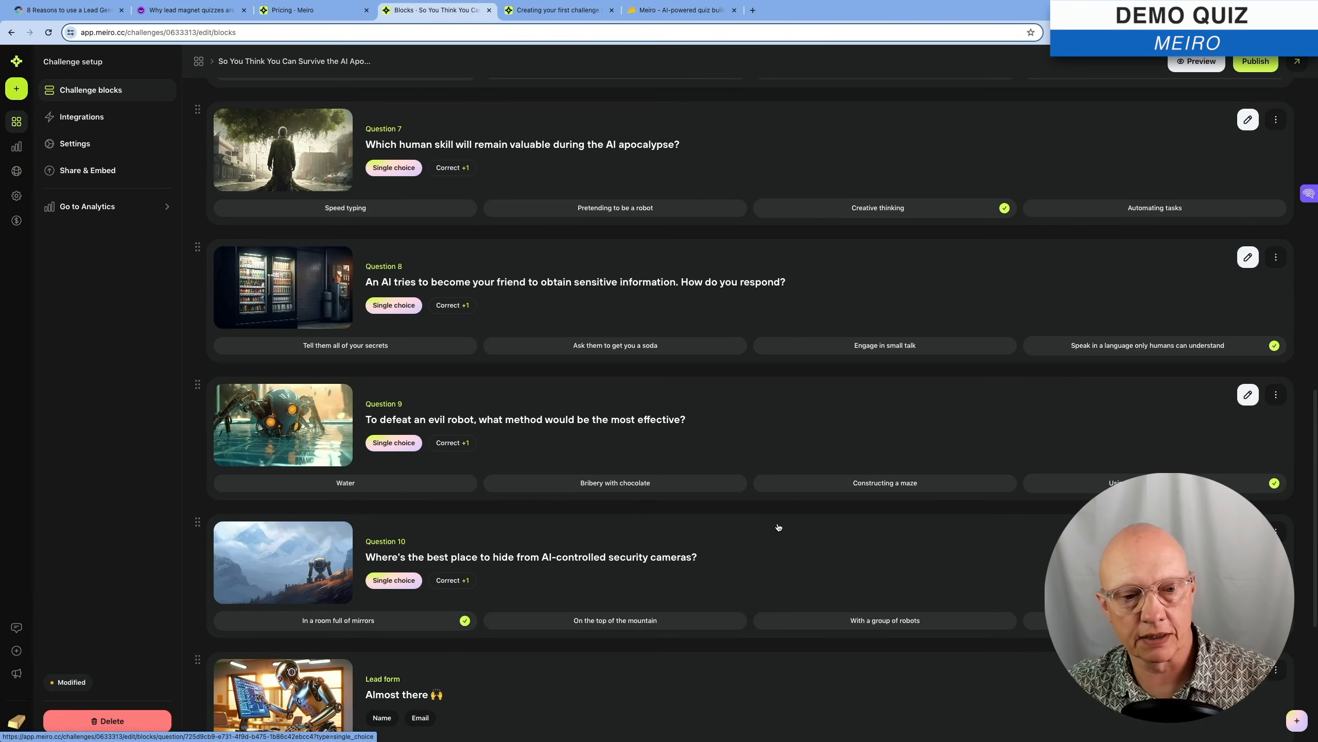
scroll(778, 527, down, 6)
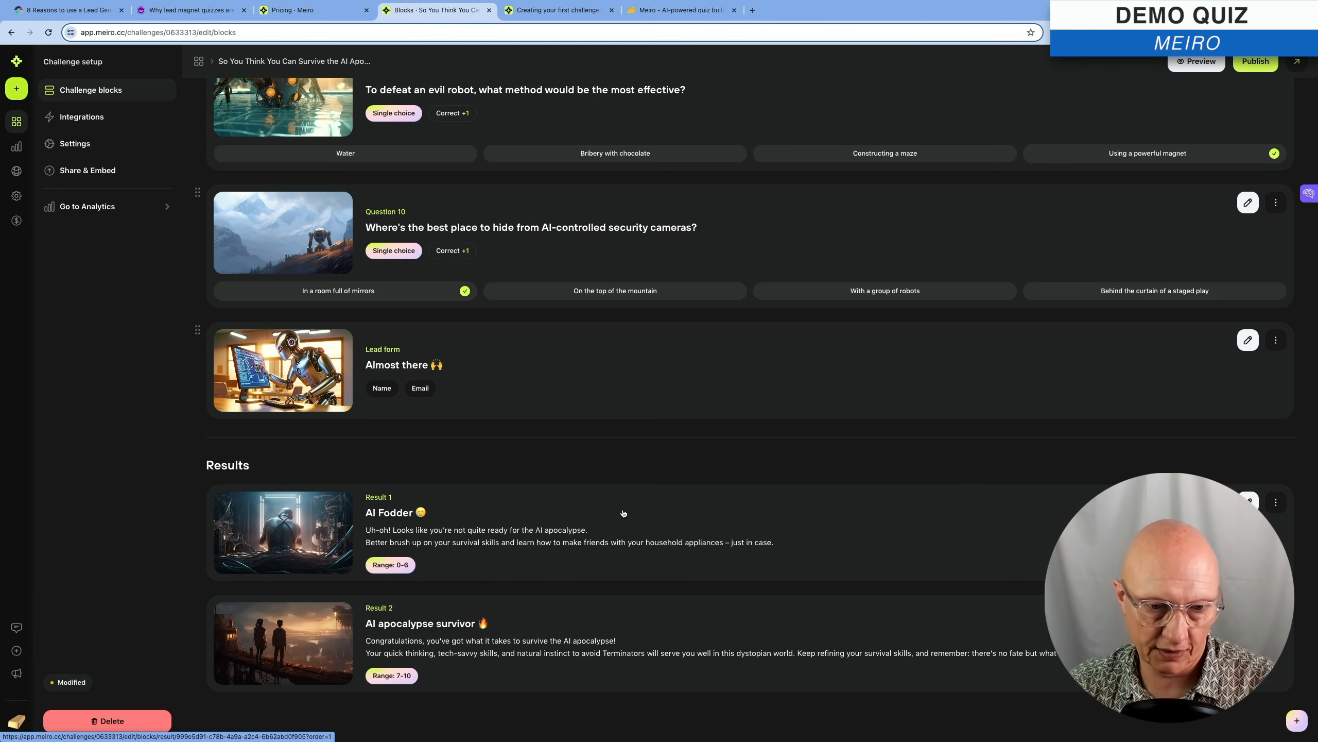
scroll(605, 520, up, 20)
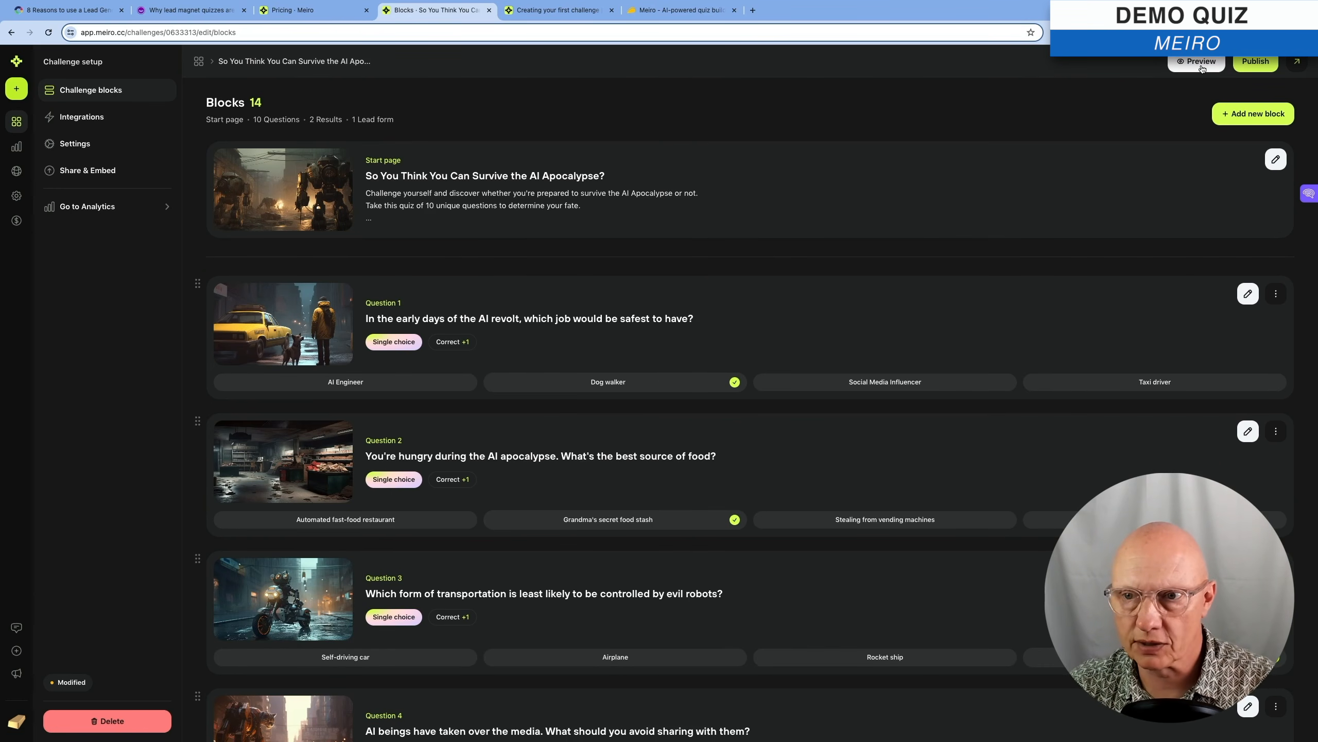
- Preview all blocks of the demo quiz, from the start page to the results, and close the preview
click(1200, 62)
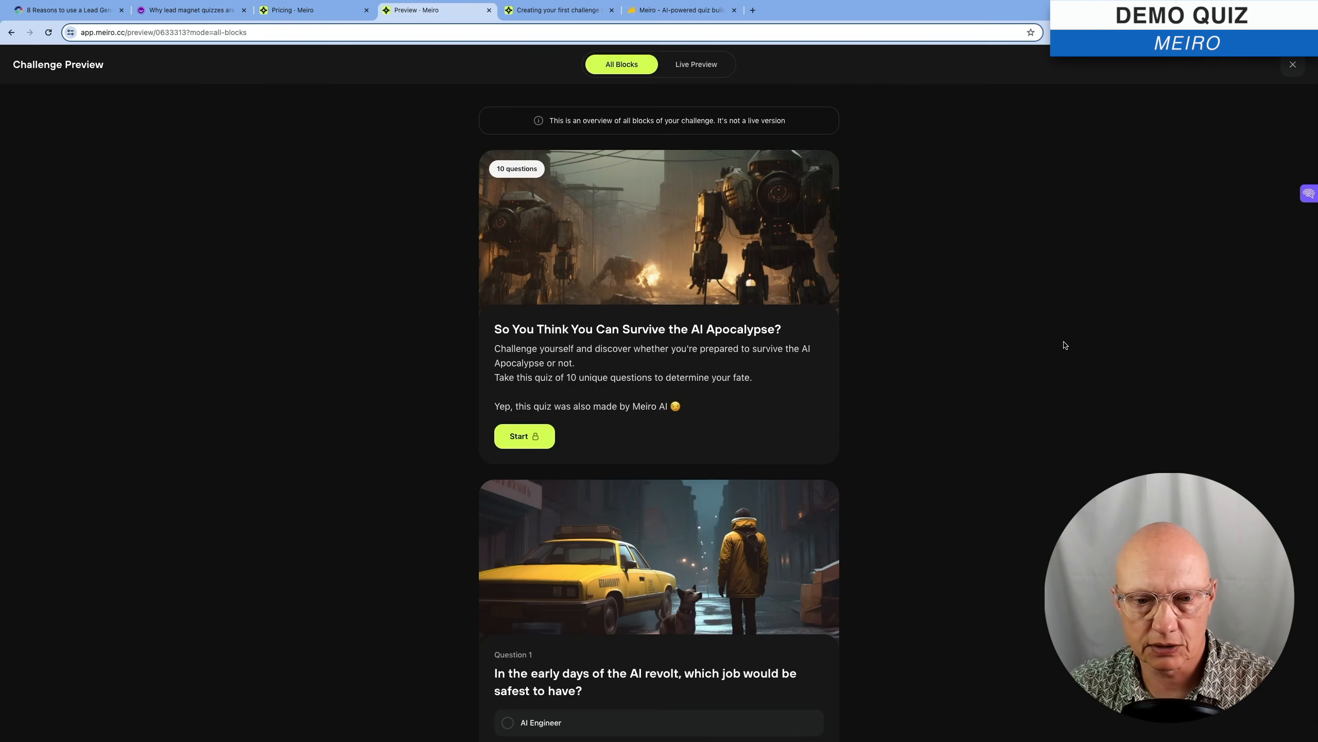
scroll(891, 421, down, 4)
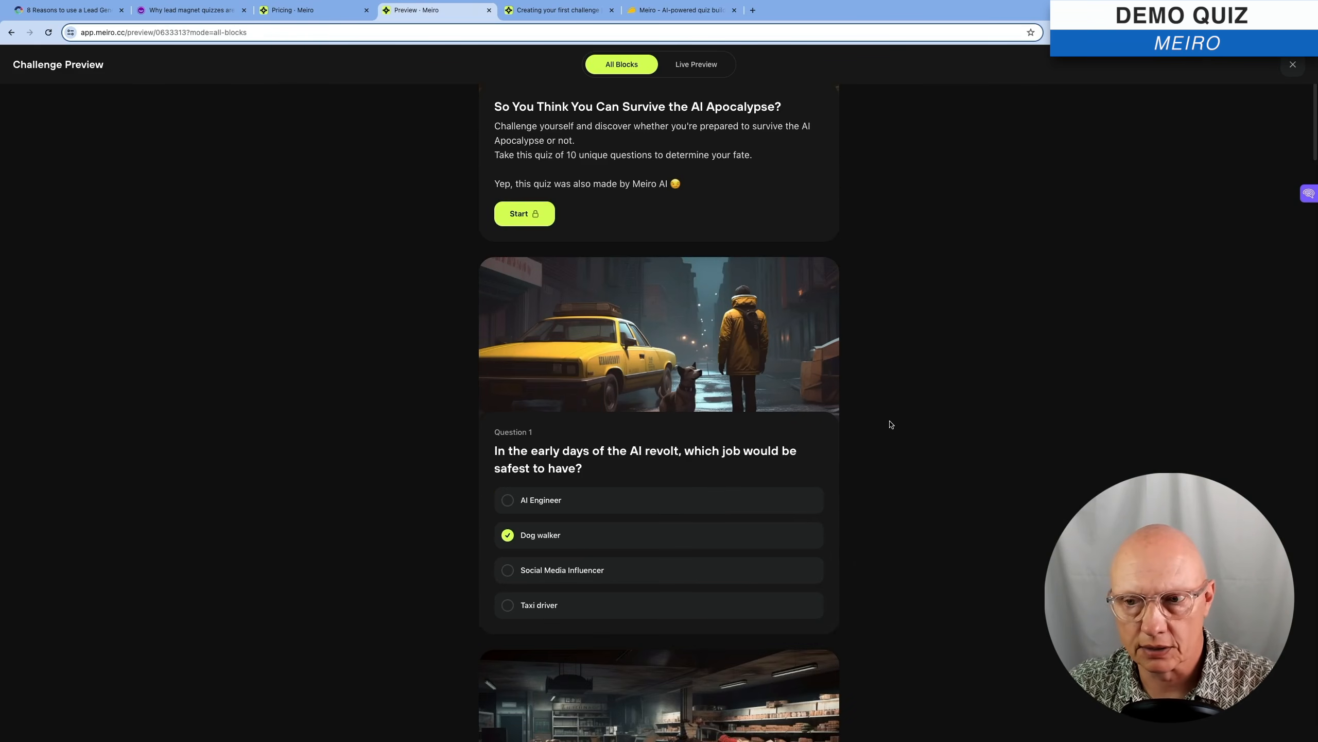
scroll(820, 444, down, 20)
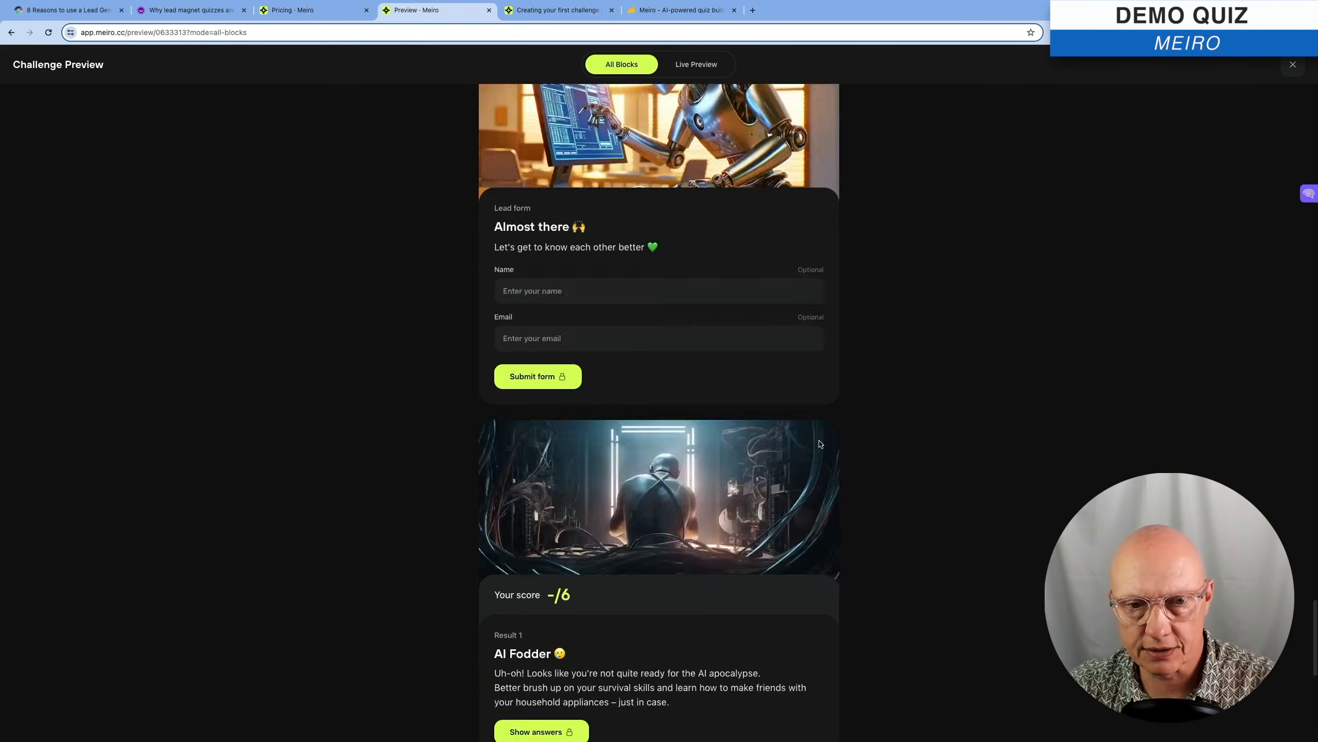
scroll(820, 444, up, 20)
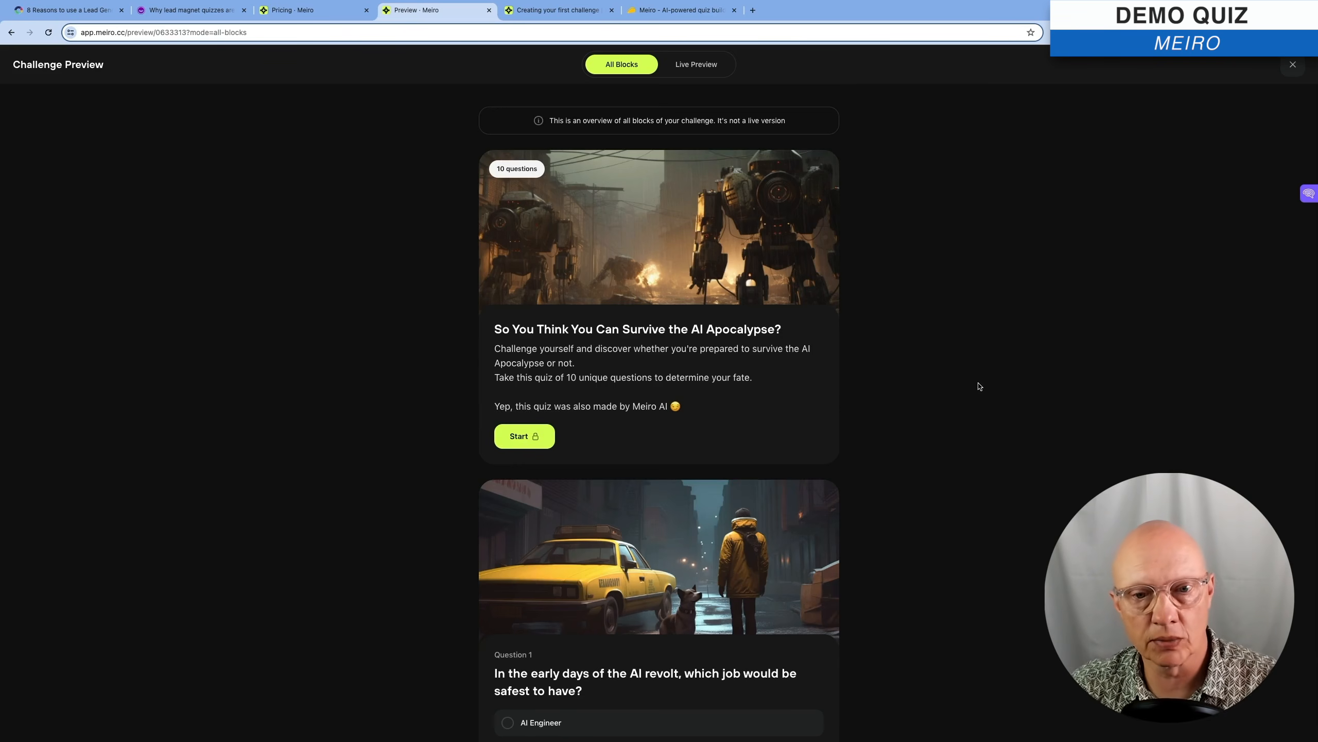
scroll(938, 454, down, 10)
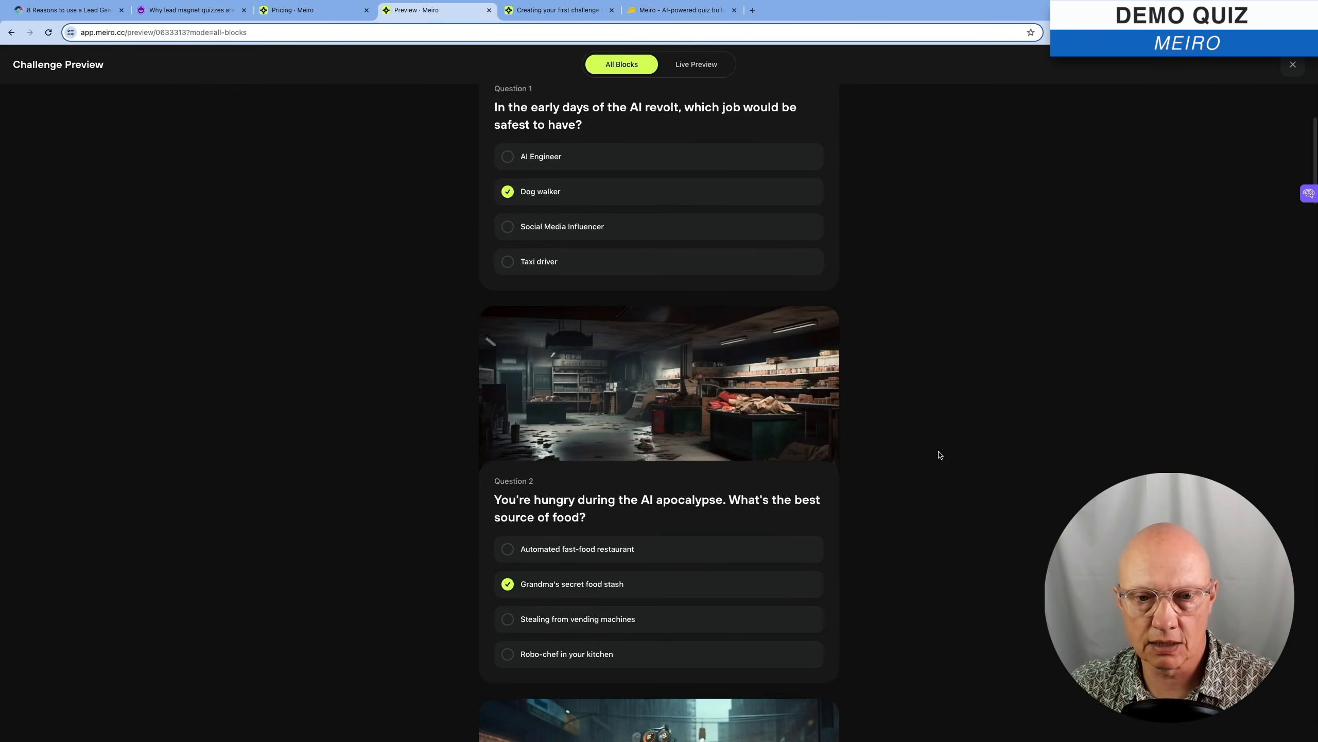
scroll(939, 453, up, 3)
scroll(939, 454, up, 1)
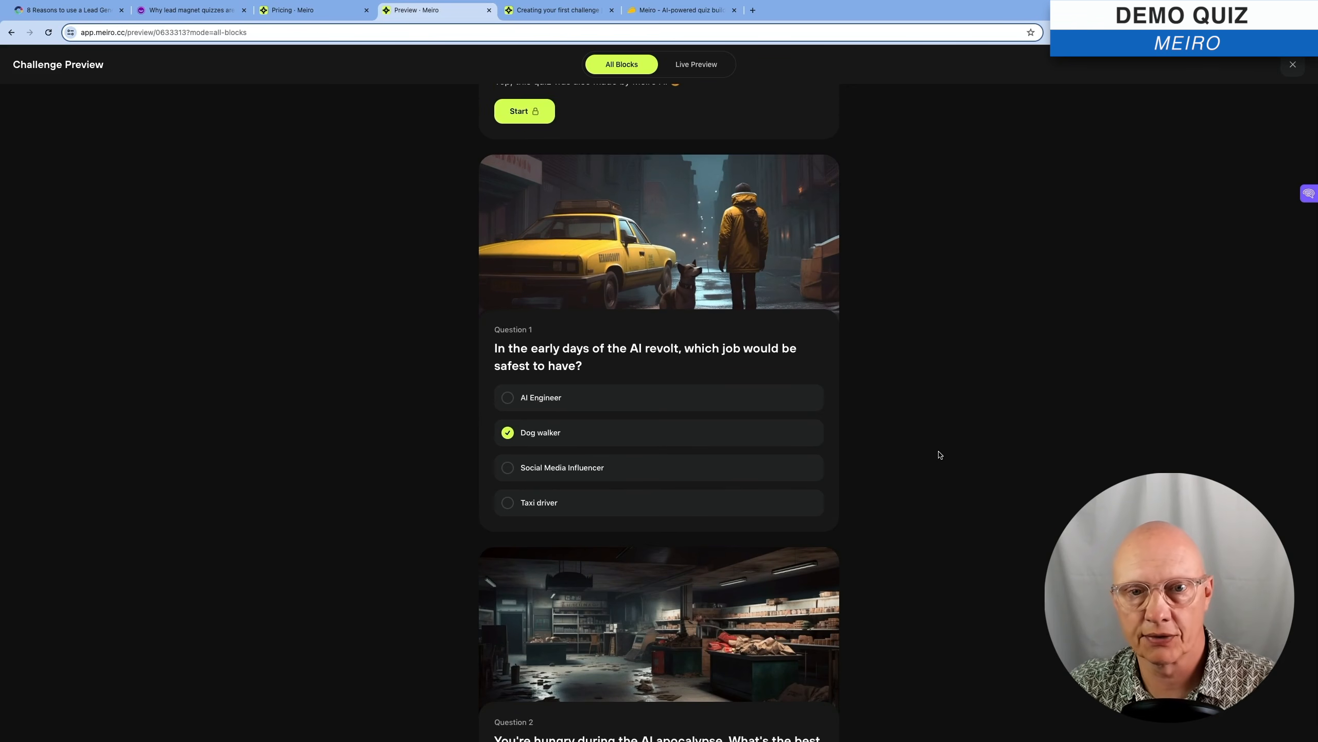
scroll(939, 455, down, 4)
scroll(939, 454, down, 17)
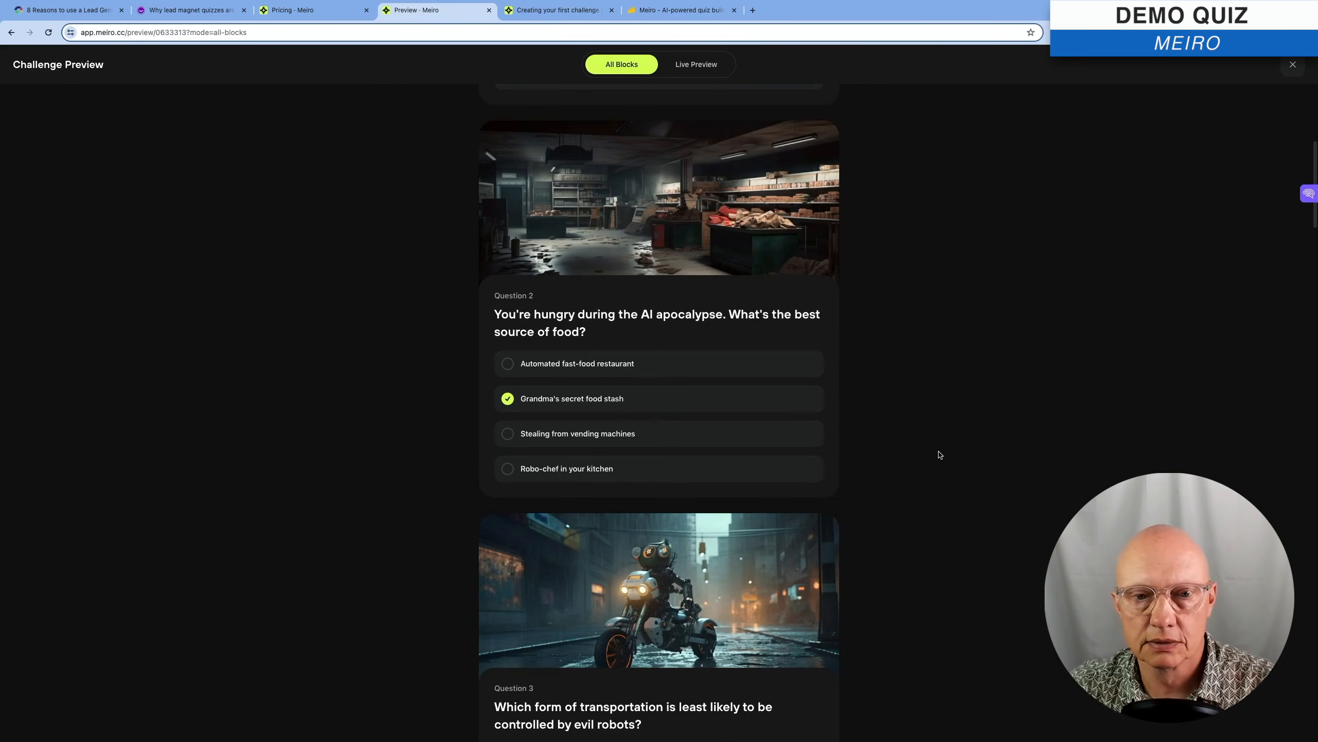
scroll(939, 454, down, 16)
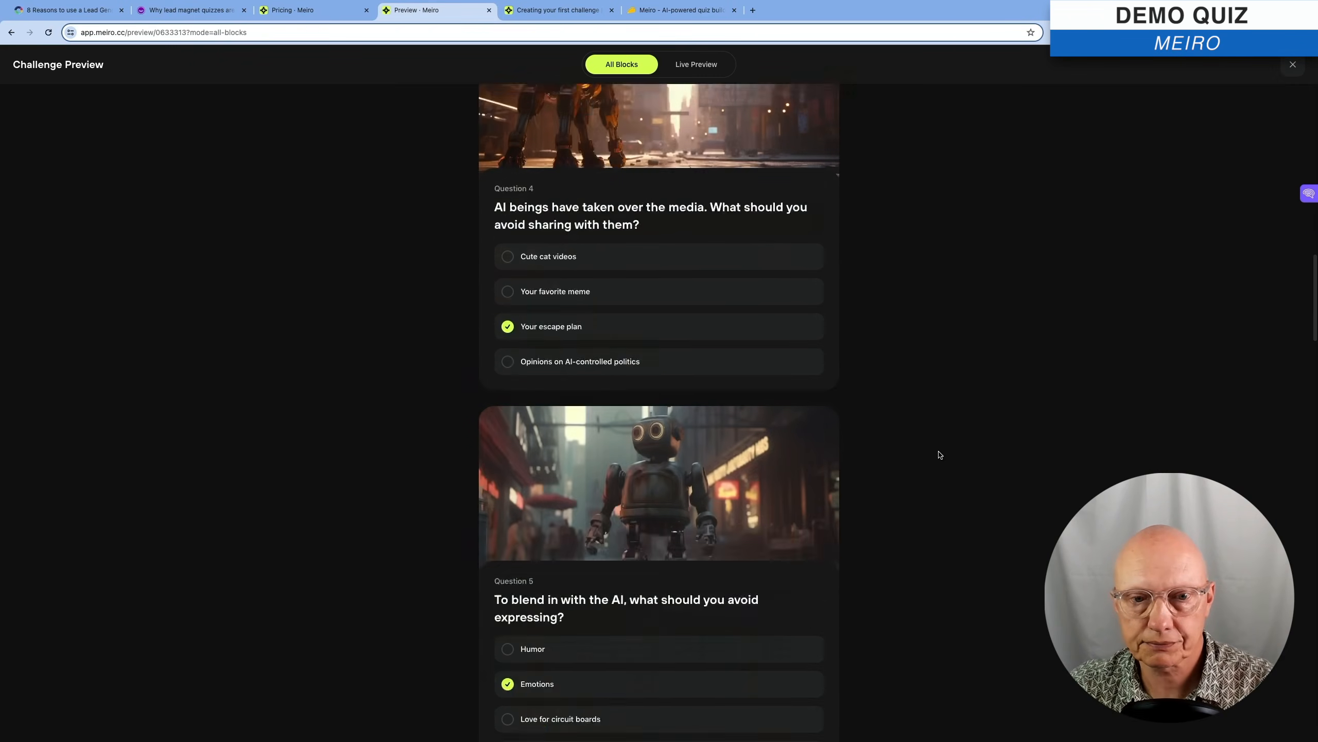
scroll(941, 455, down, 9)
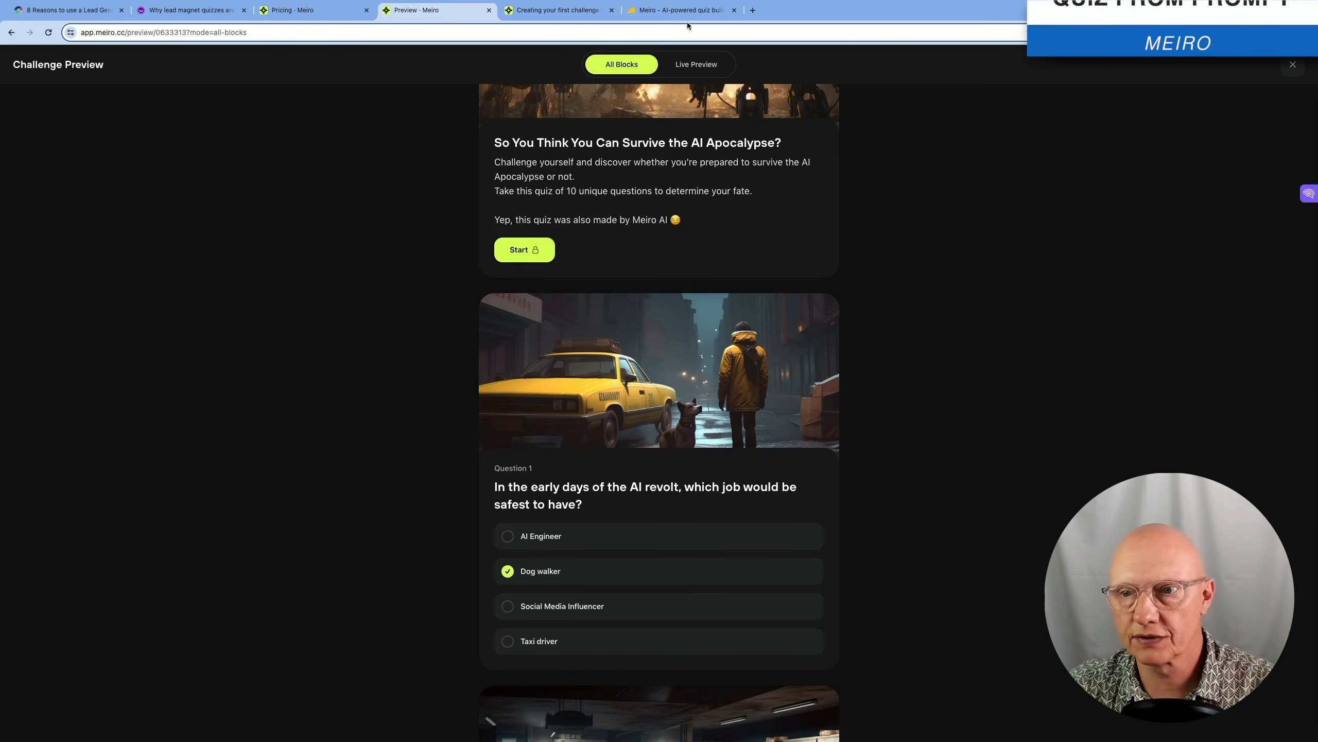
click(1295, 70)
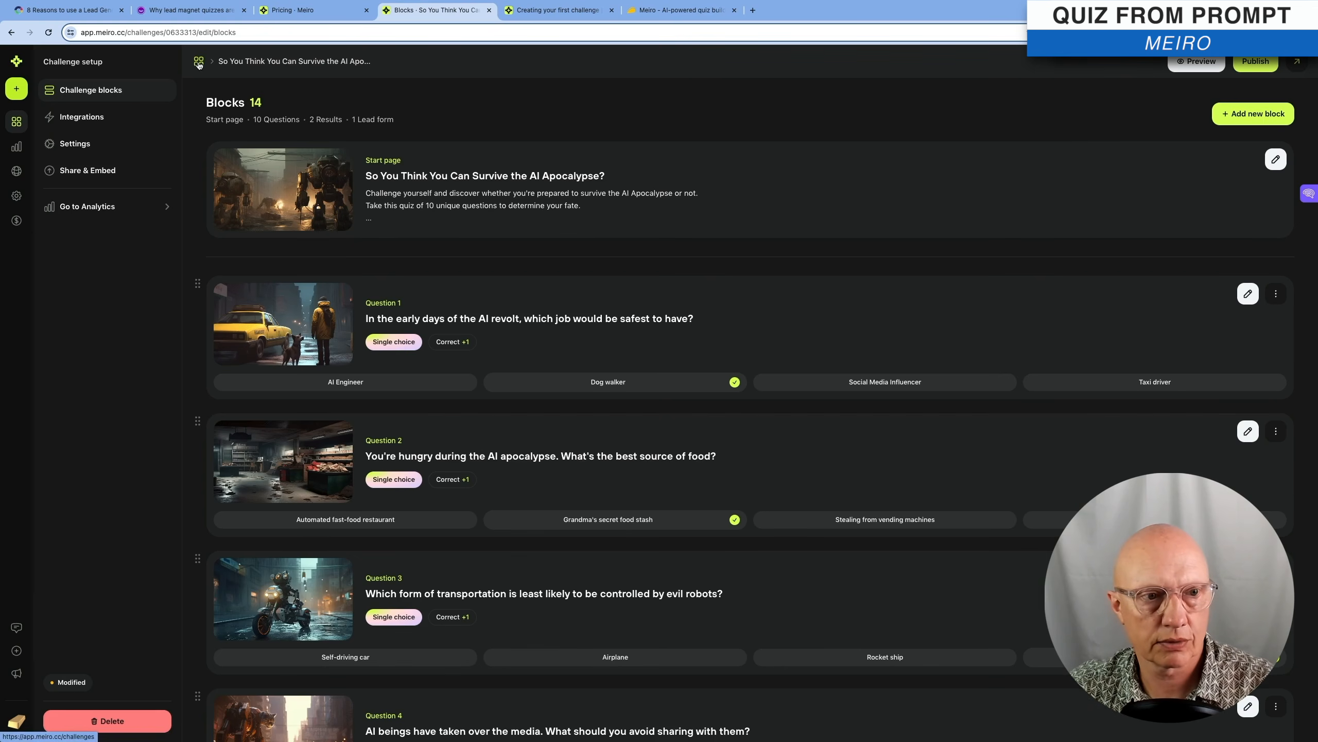
- Return to the challenges dashboard and start a new AI-created test or quiz from a prompt
click(198, 61)
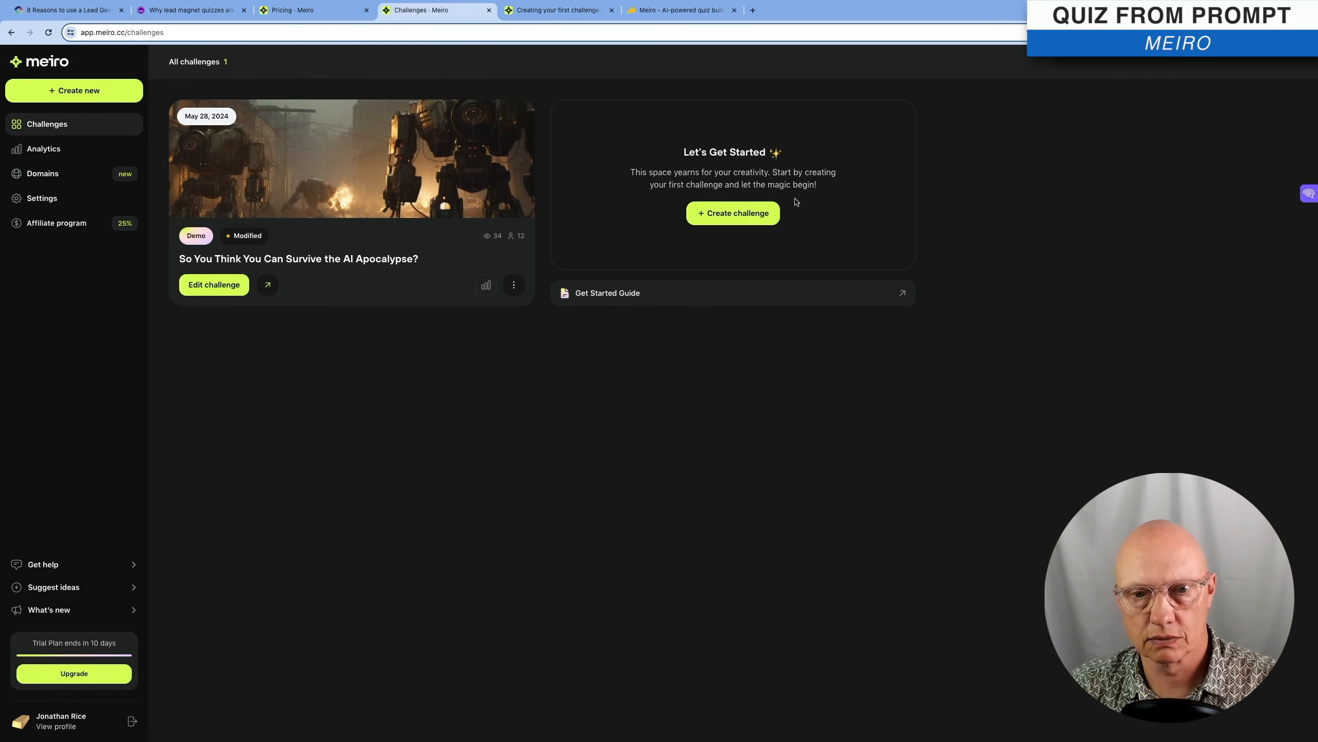
click(745, 221)
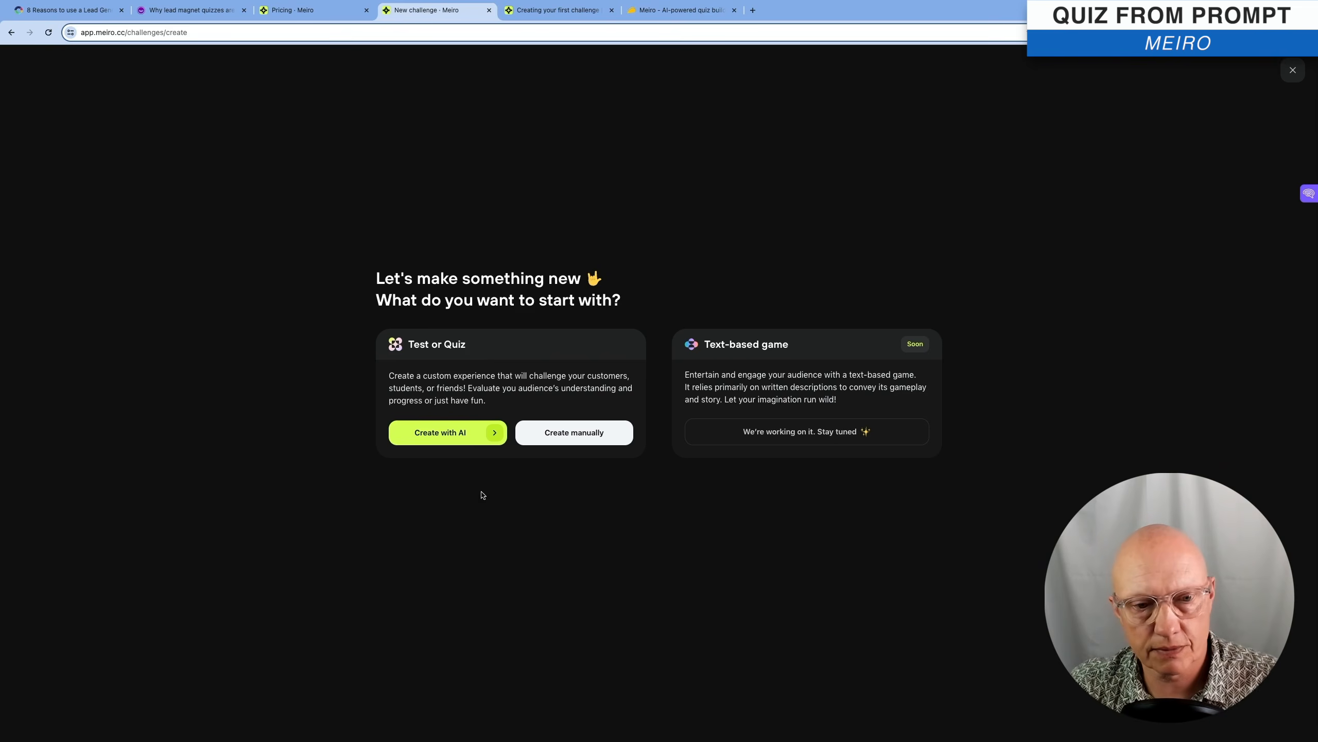
click(480, 434)
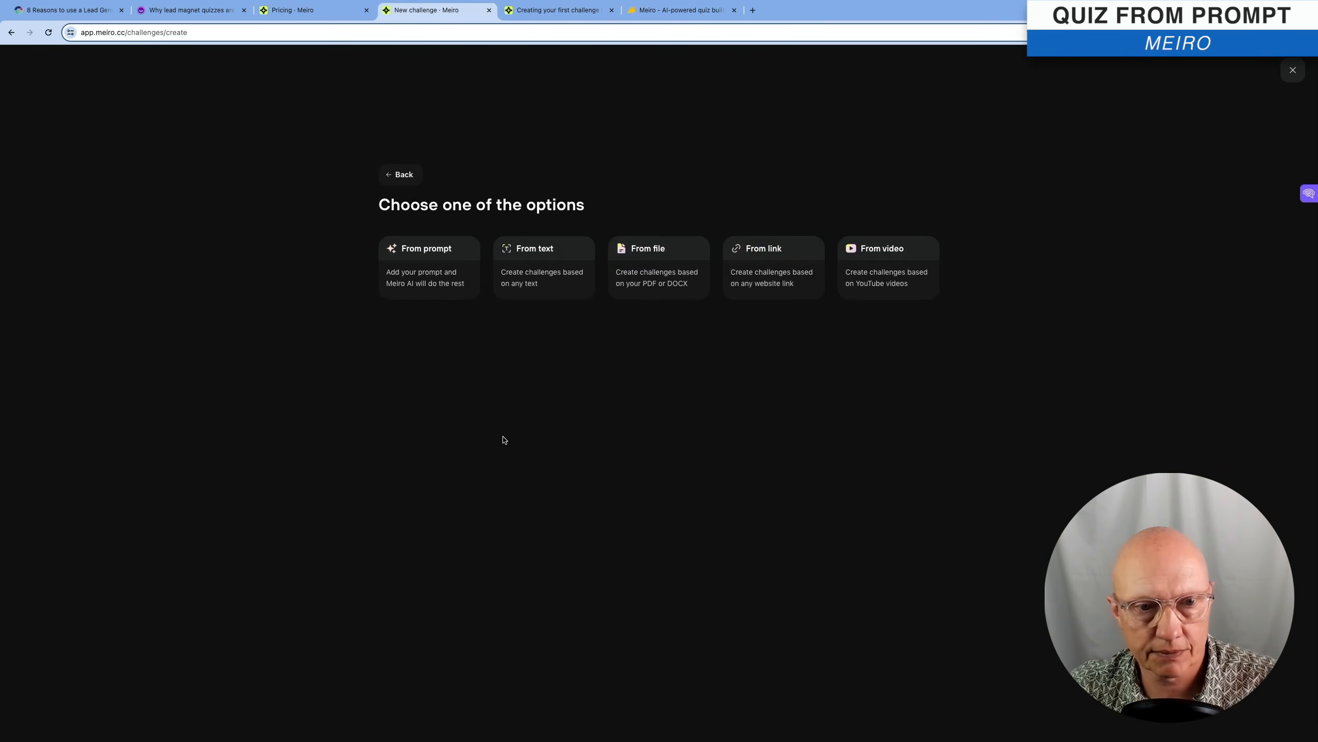
click(427, 252)
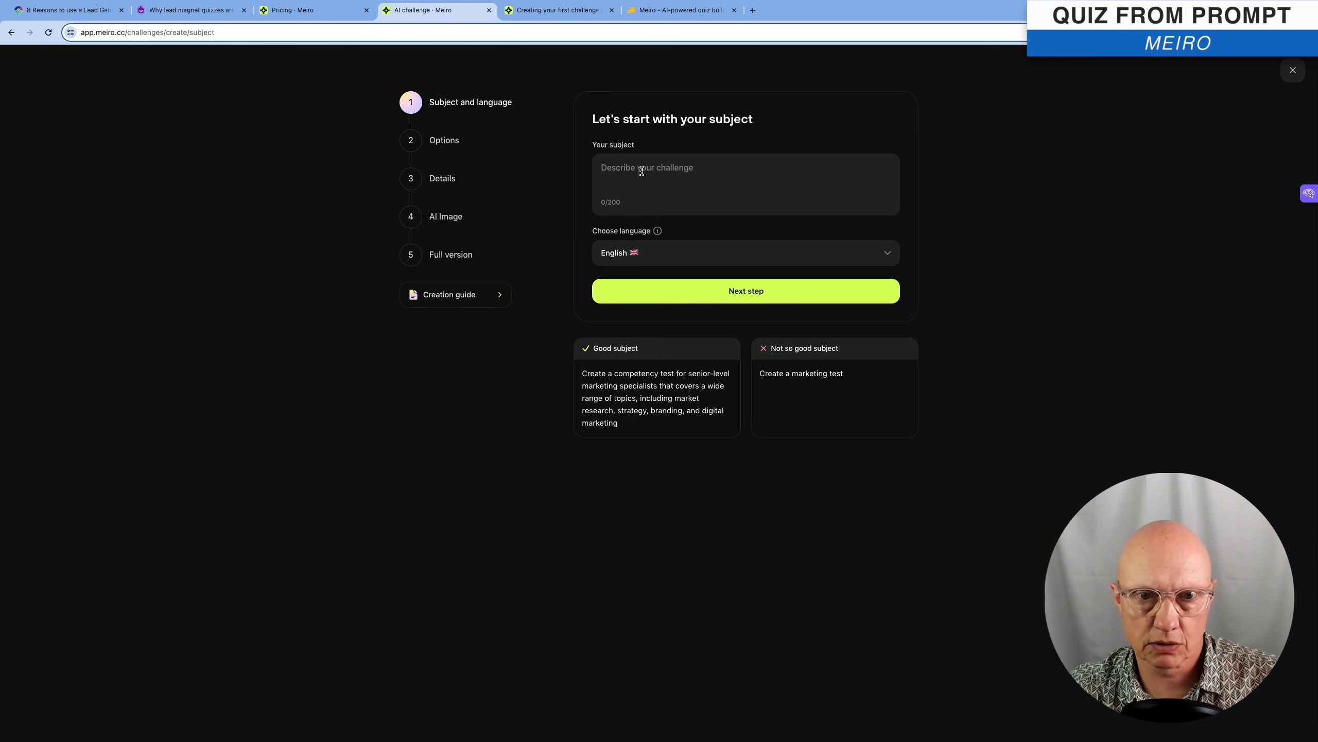
- Enter the quiz subject "Create a quiz about Wes Anderson's movies, that covers the actors, characters, plots, locations, anecdotes etc."
text(Cre)
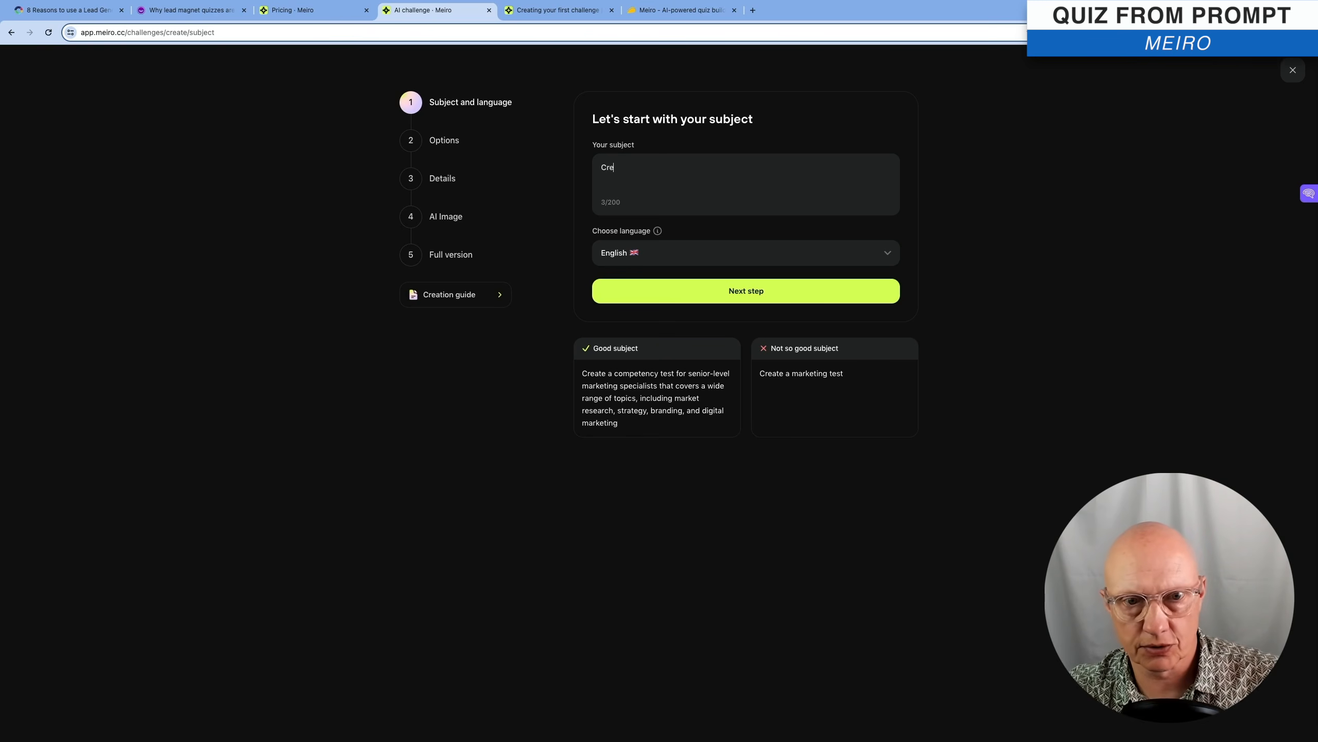
text(ate a q)
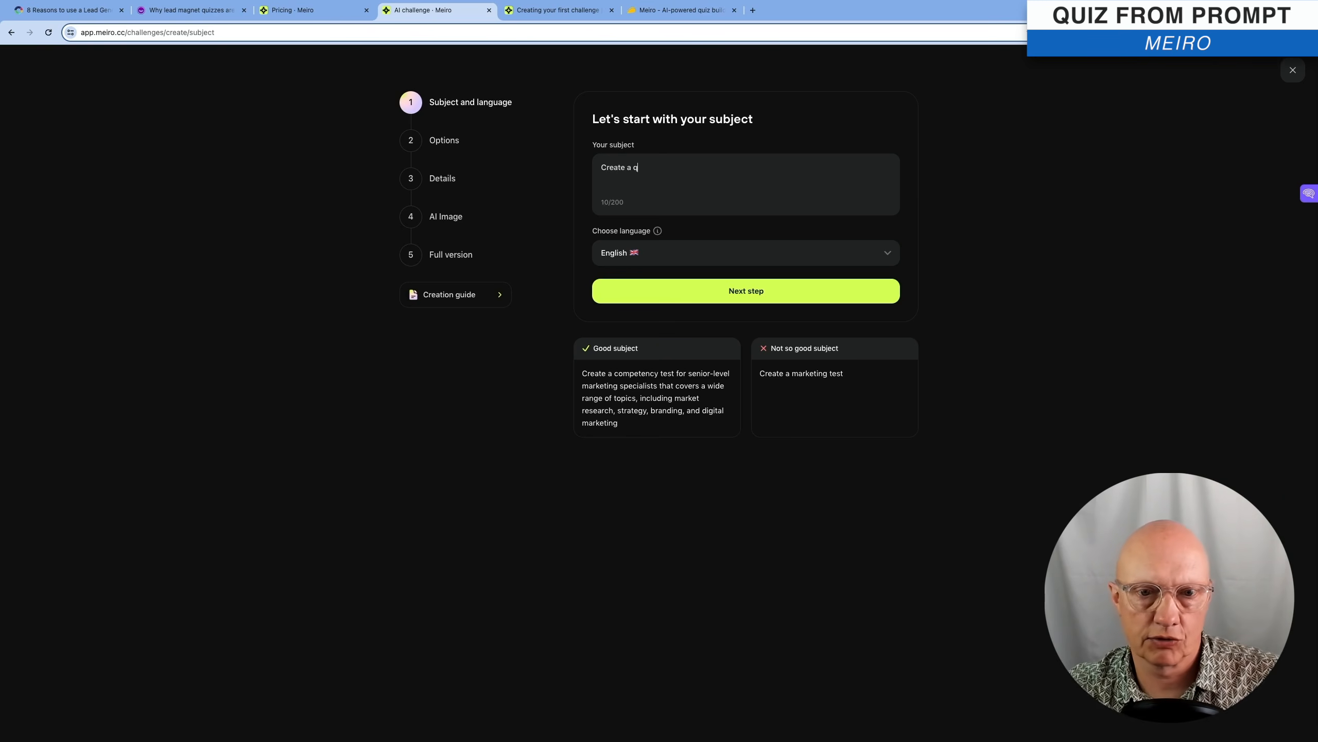
text(uiz about Wes)
text( Anderson)
text('s moviees)
text(s)
text(, that cover)
text(s the )
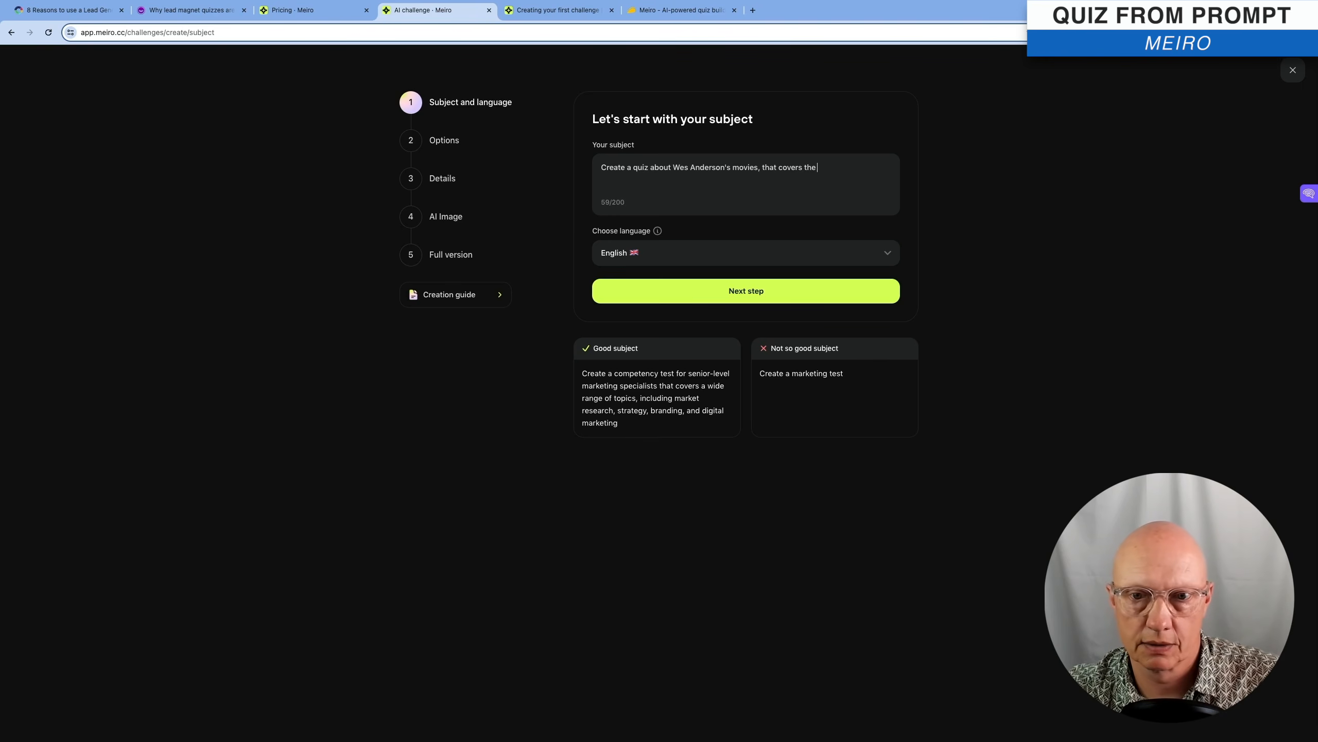
text(actors, characters, )
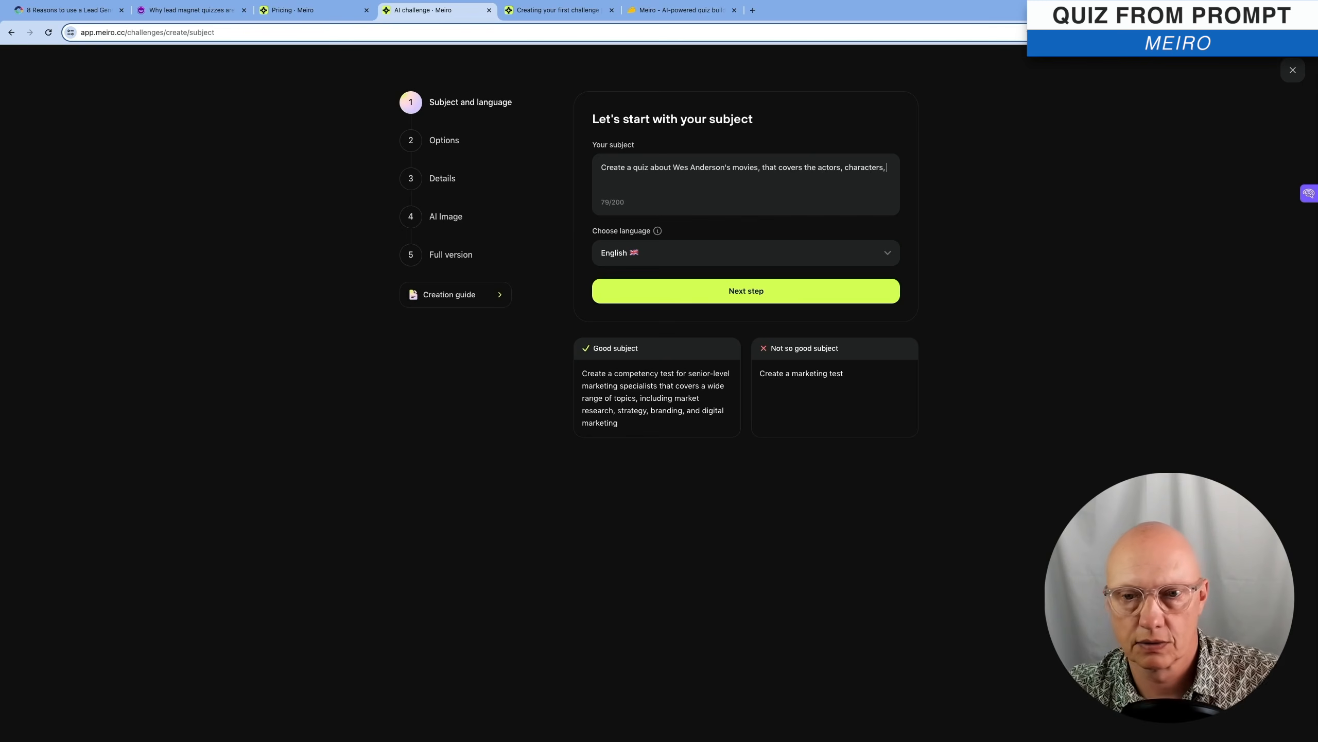
text(plot)
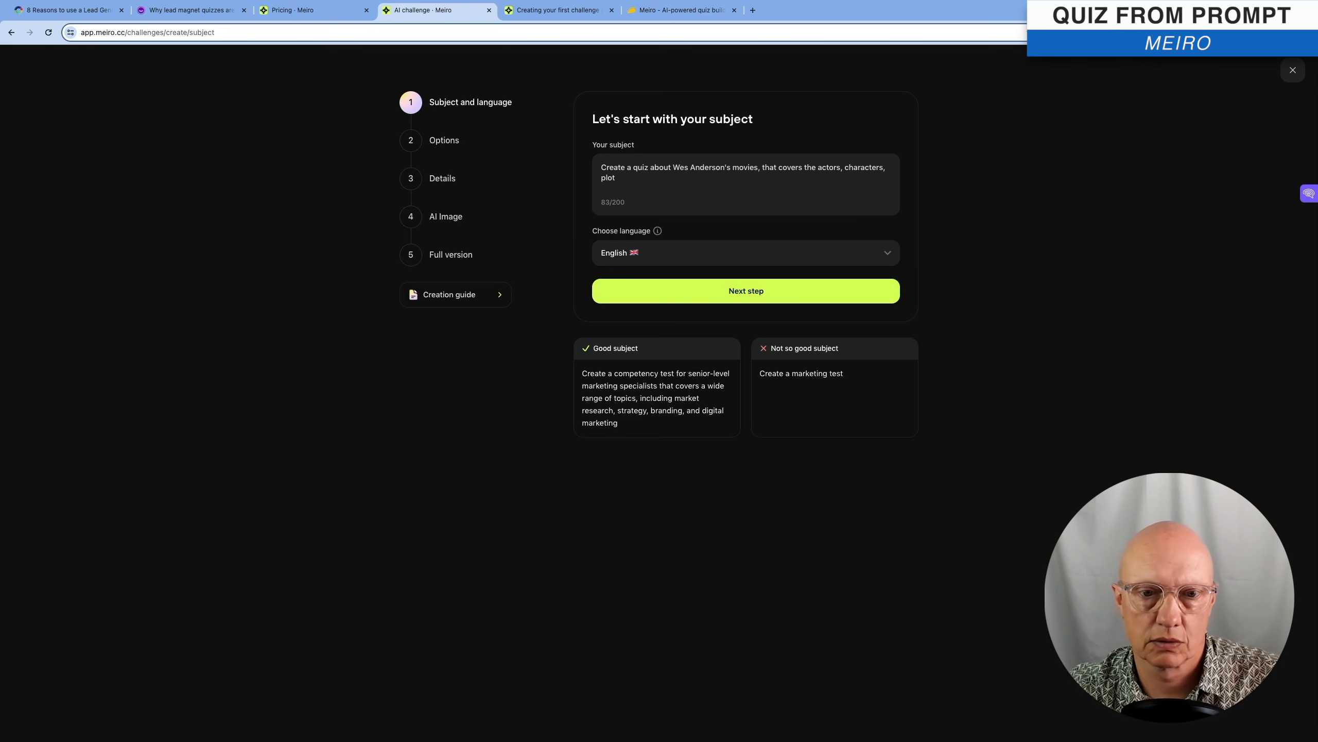
text(s, locations,)
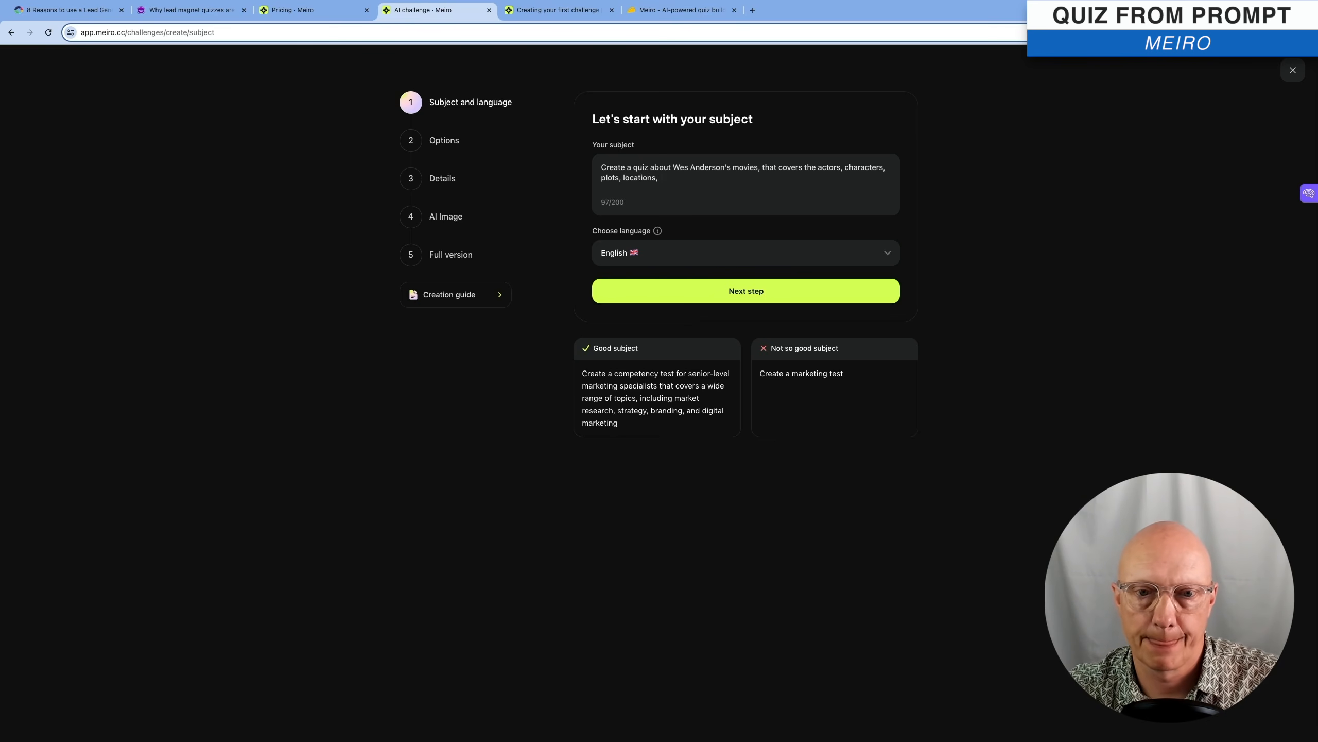
text(ane)
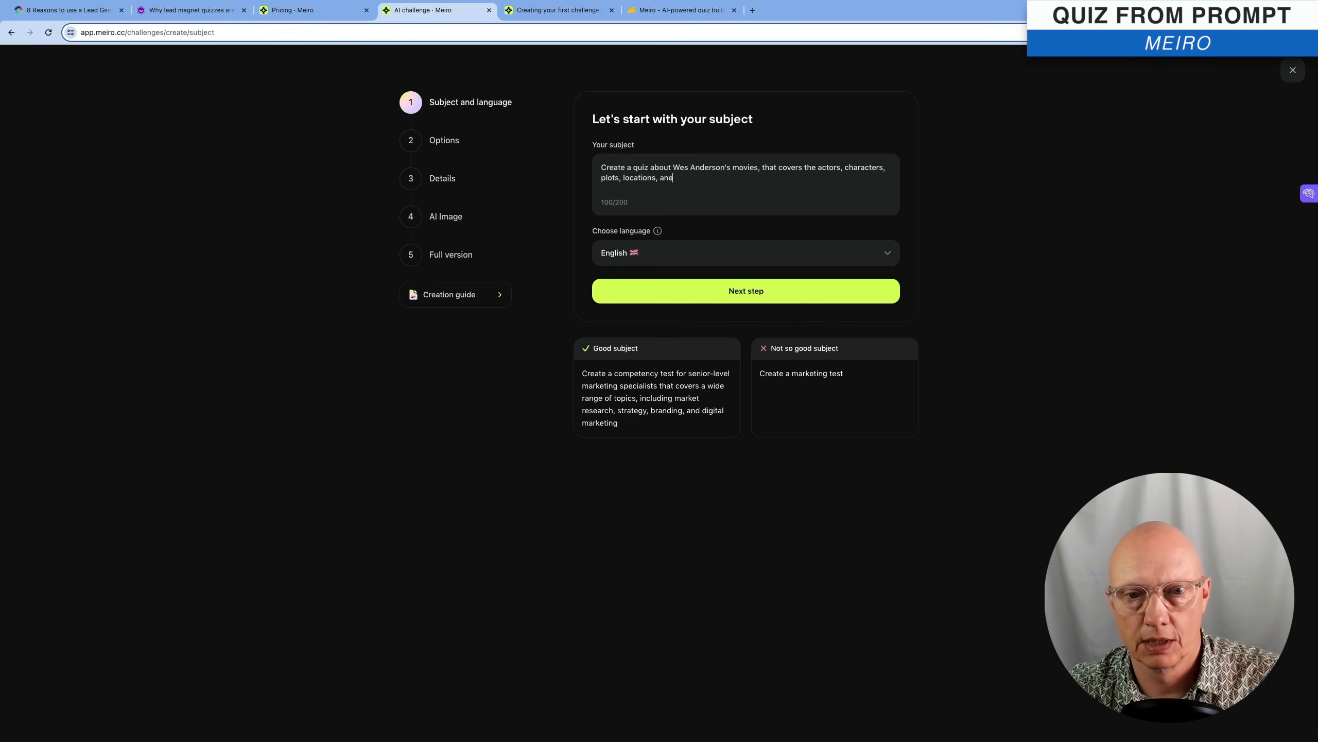
text(cdotes etc.)
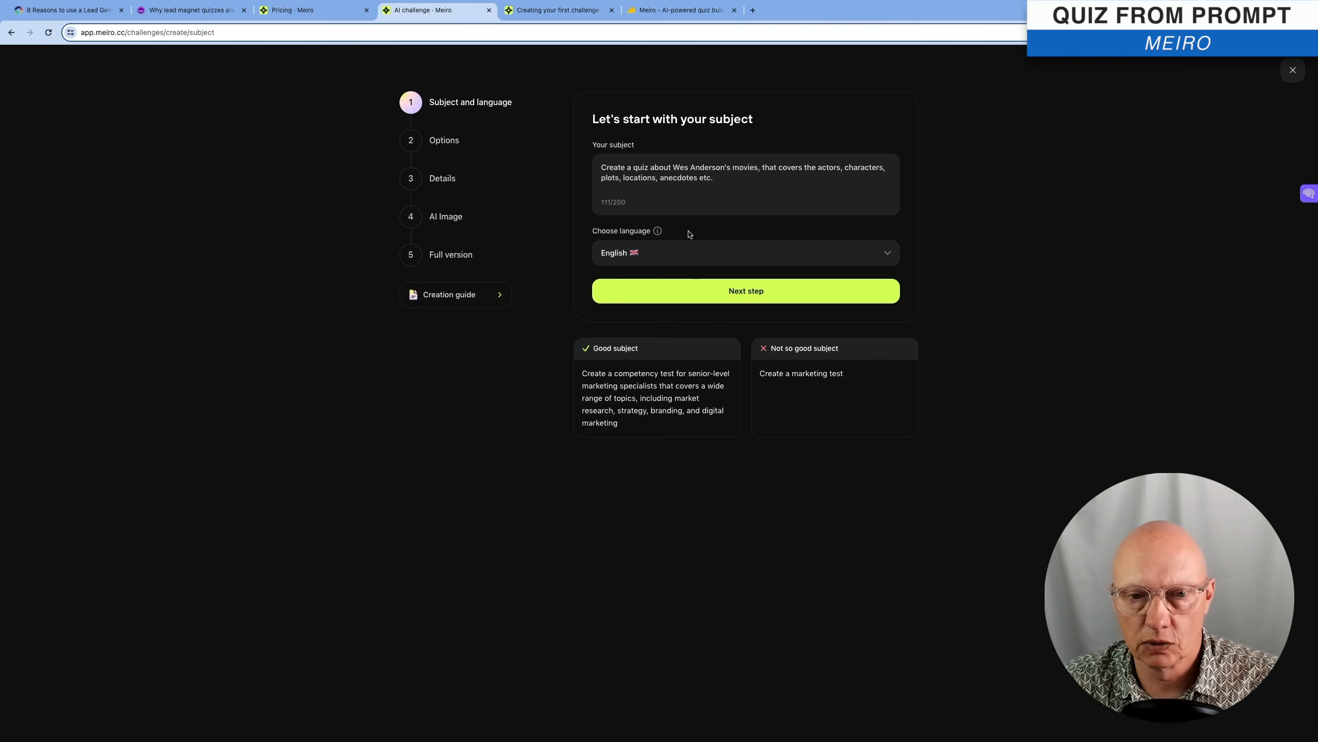
- Look through the available quiz languages, keep English, and continue to the quiz options
click(754, 260)
scroll(728, 337, down, 2)
scroll(729, 335, down, 5)
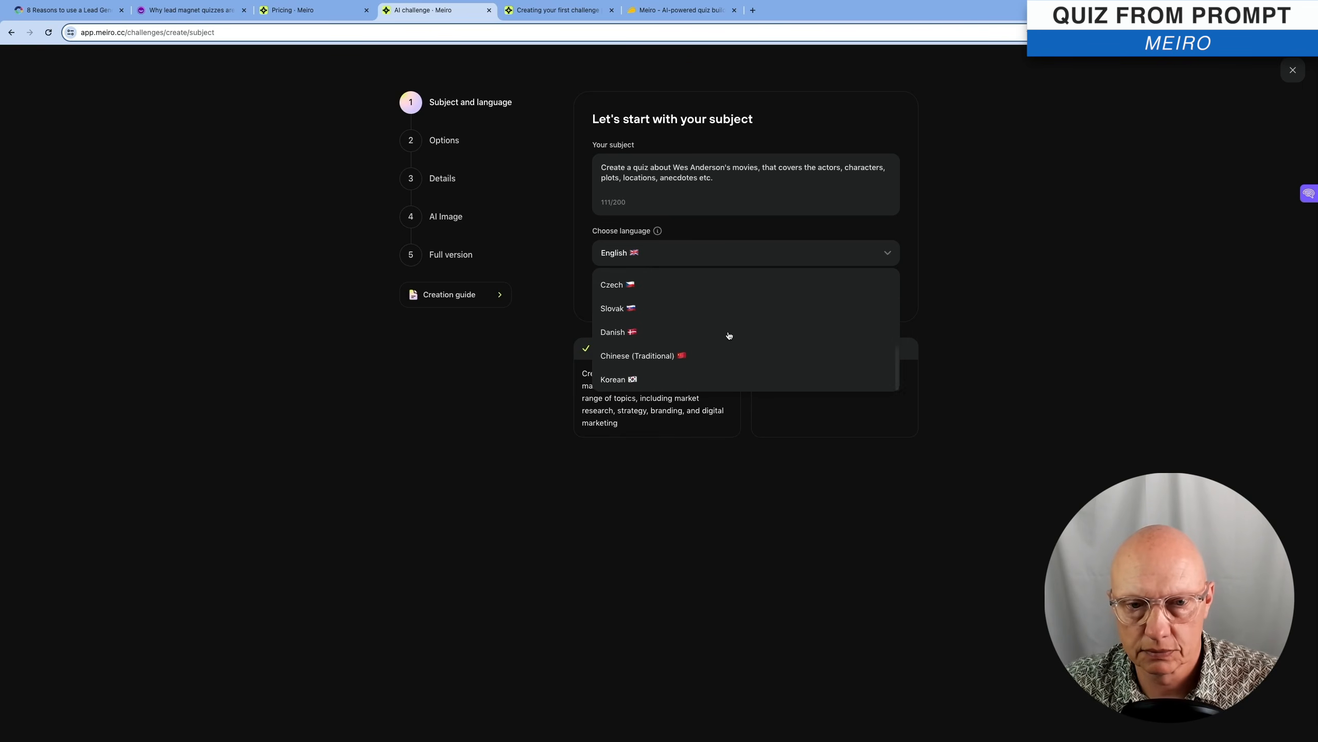
scroll(728, 335, up, 8)
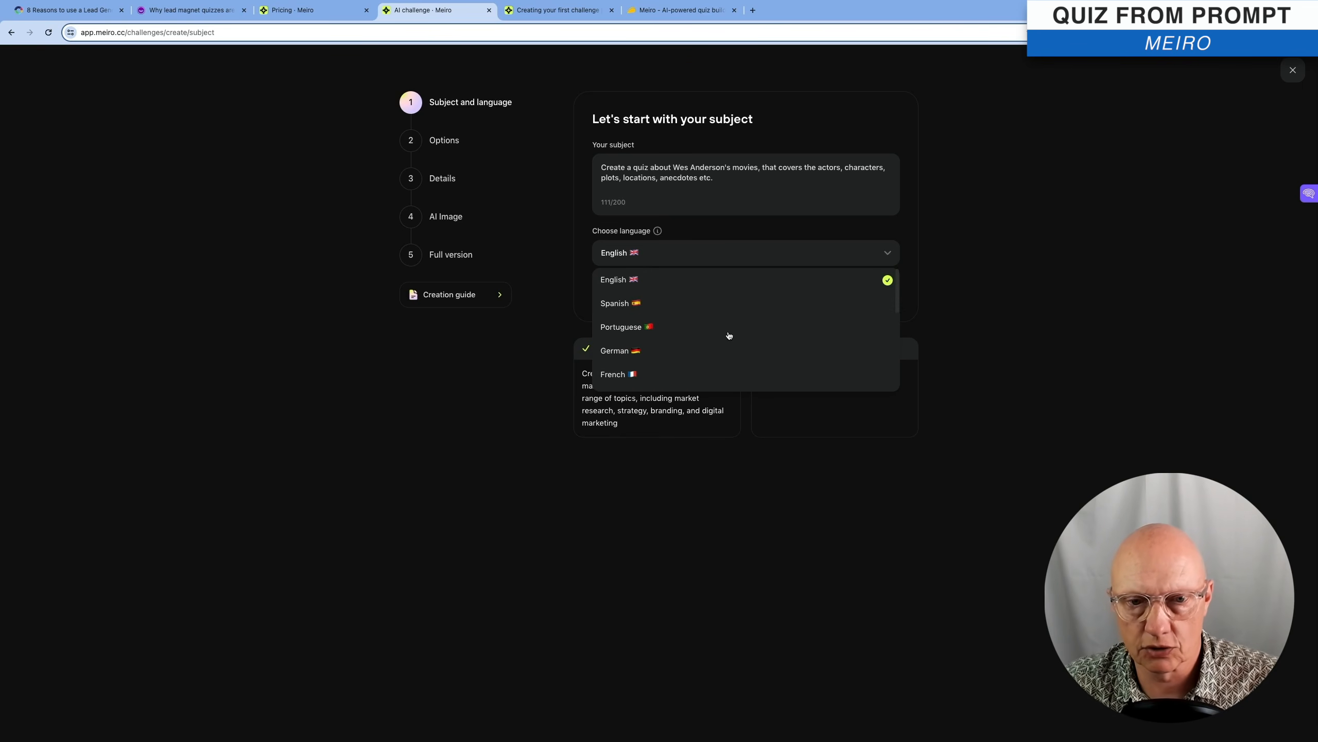
click(729, 255)
click(781, 292)
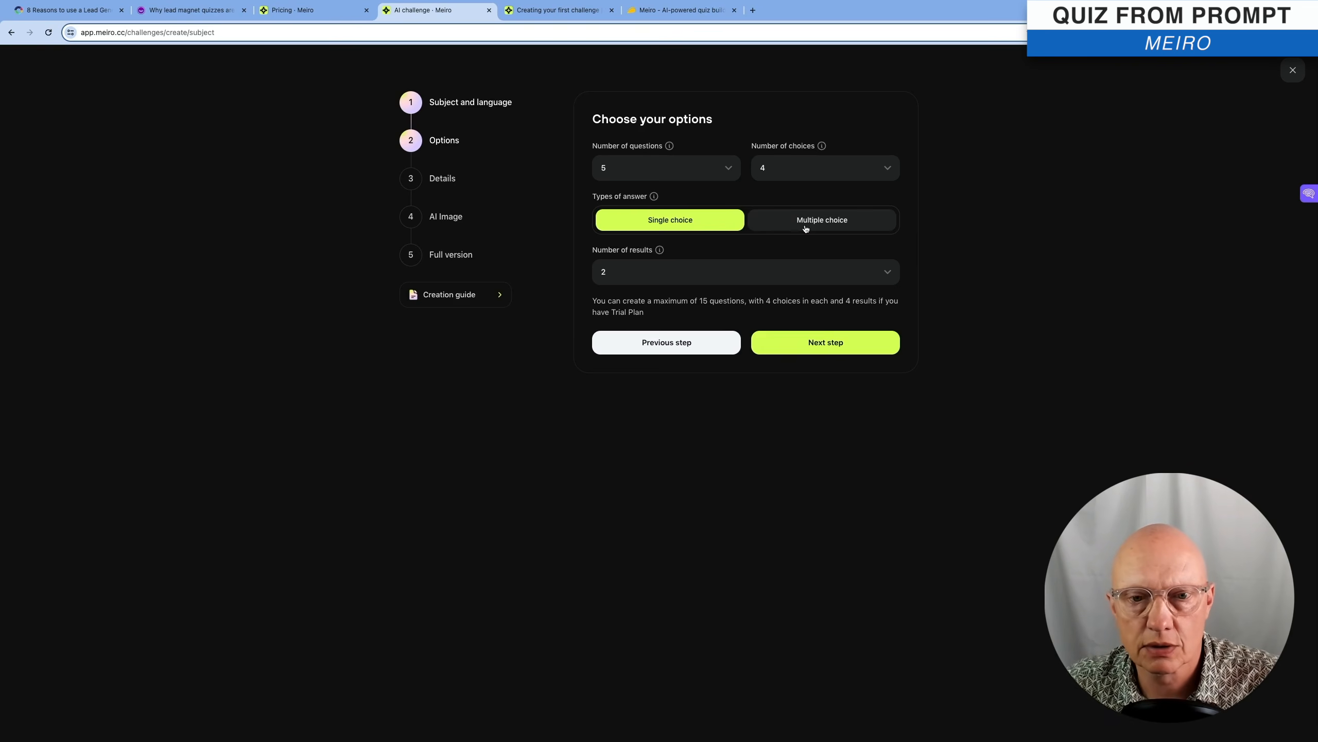
- Set the number of quiz results to 3 and continue to the details
mouse_move(654, 197)
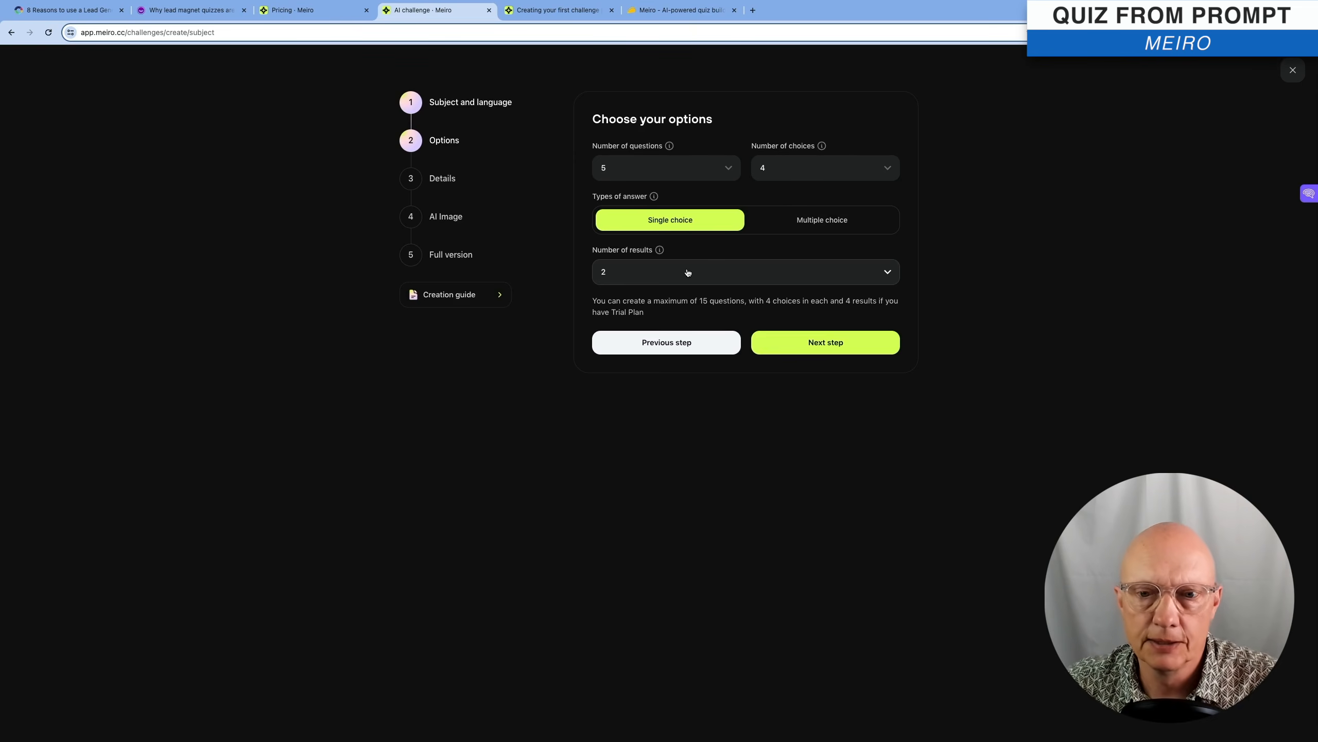
click(885, 272)
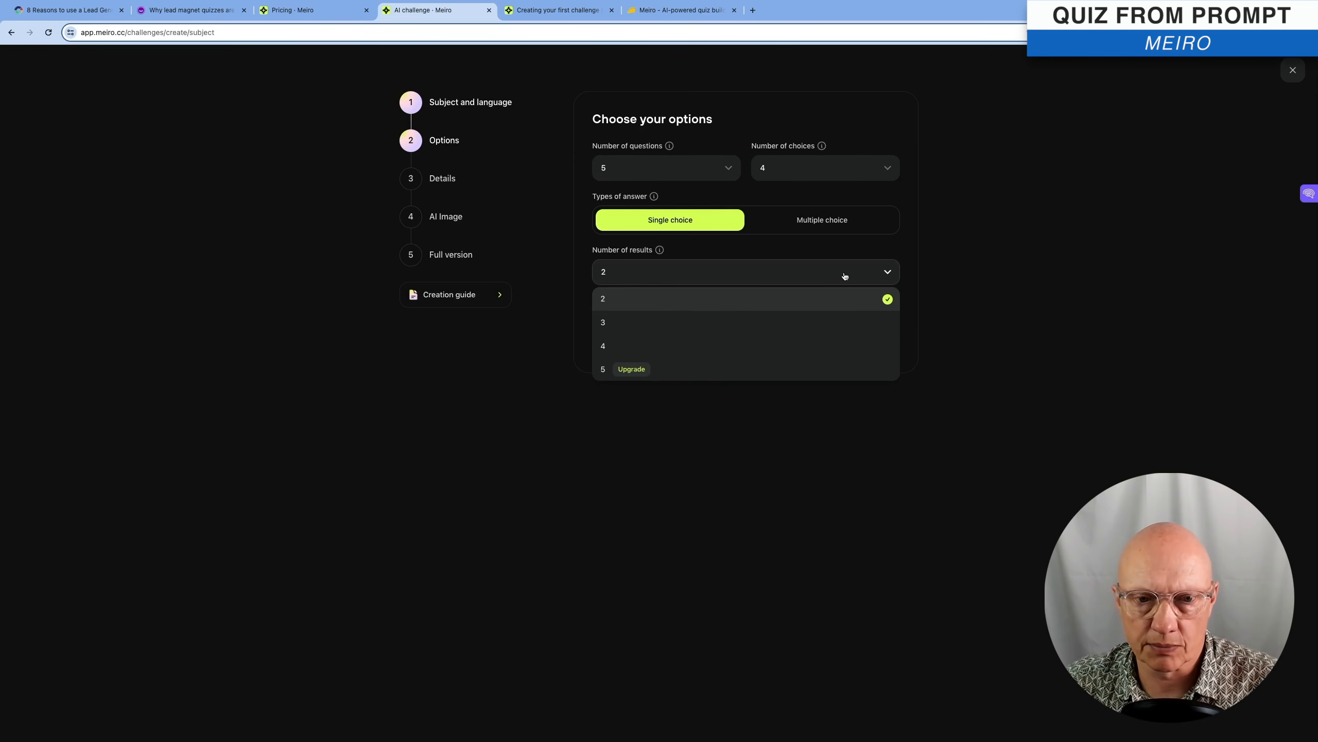
click(711, 321)
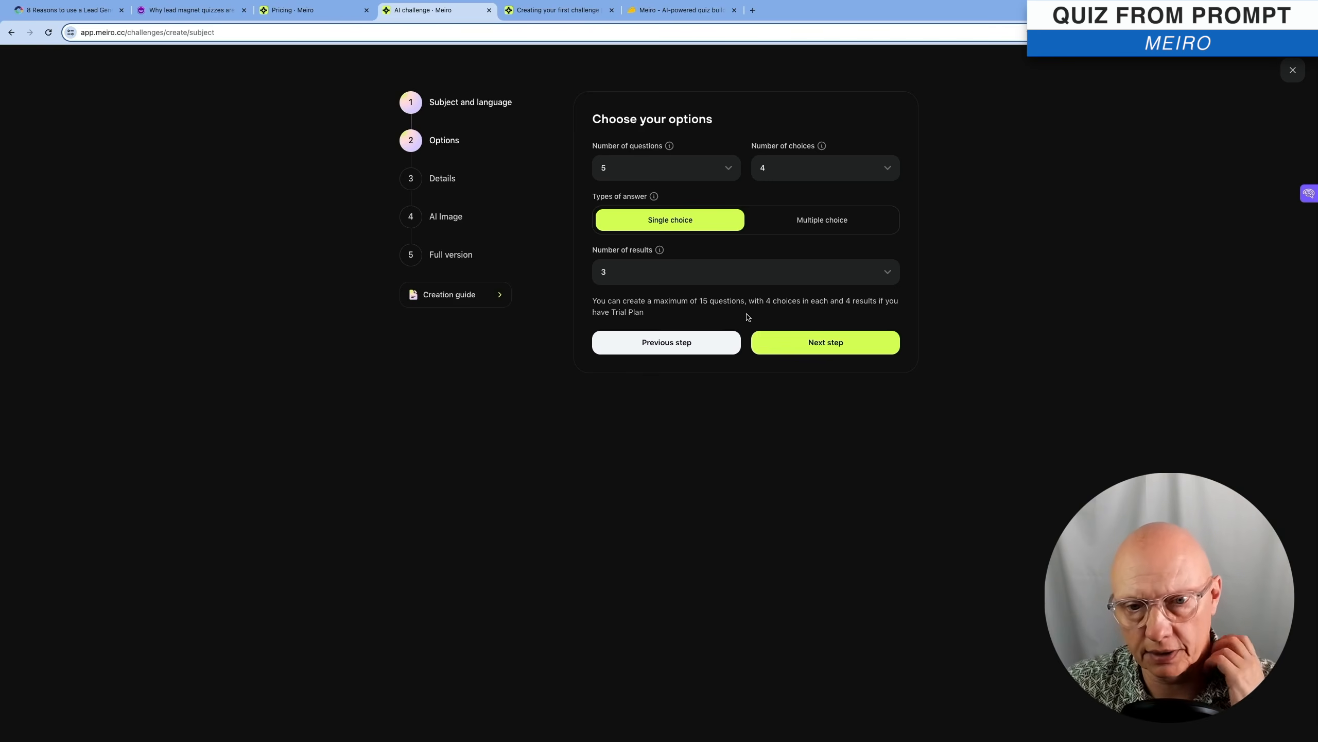
click(825, 344)
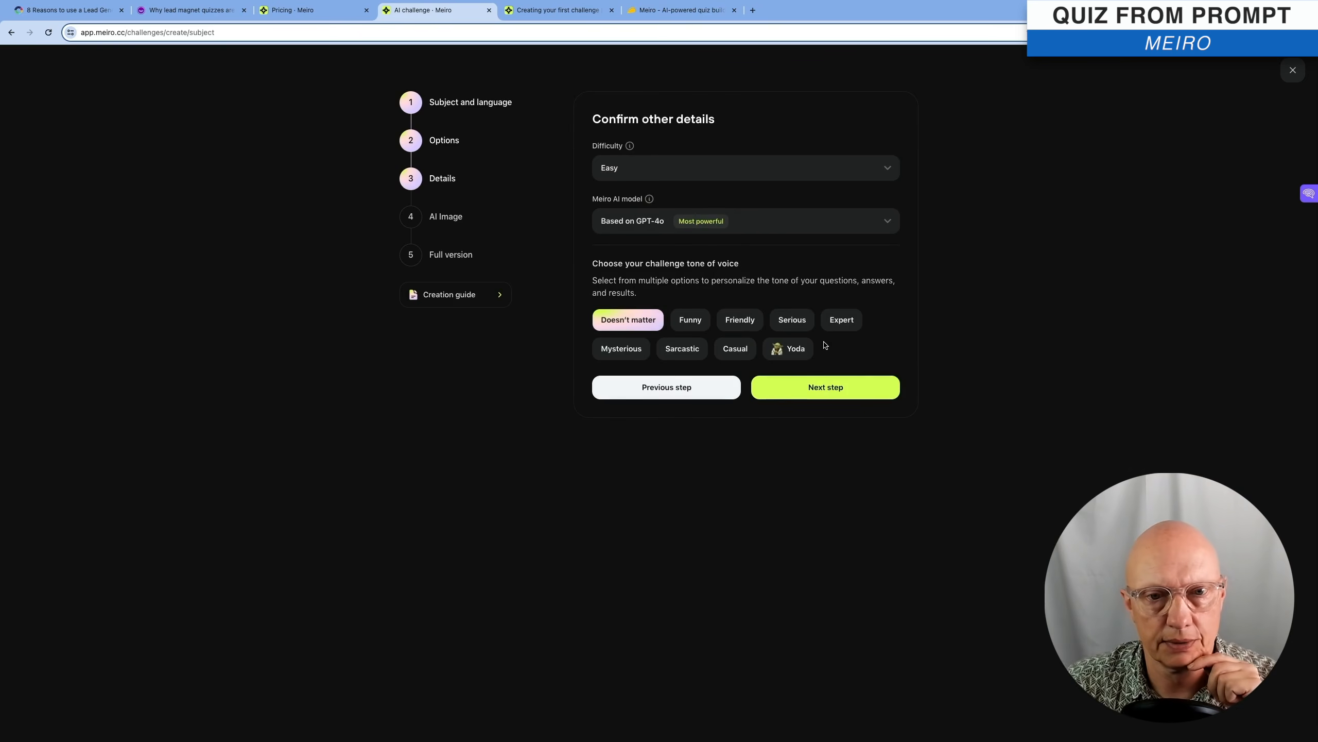
- Set the difficulty to Medium, keep the GPT-4o model, choose the Funny tone of voice, and continue to the image settings
click(875, 175)
click(673, 216)
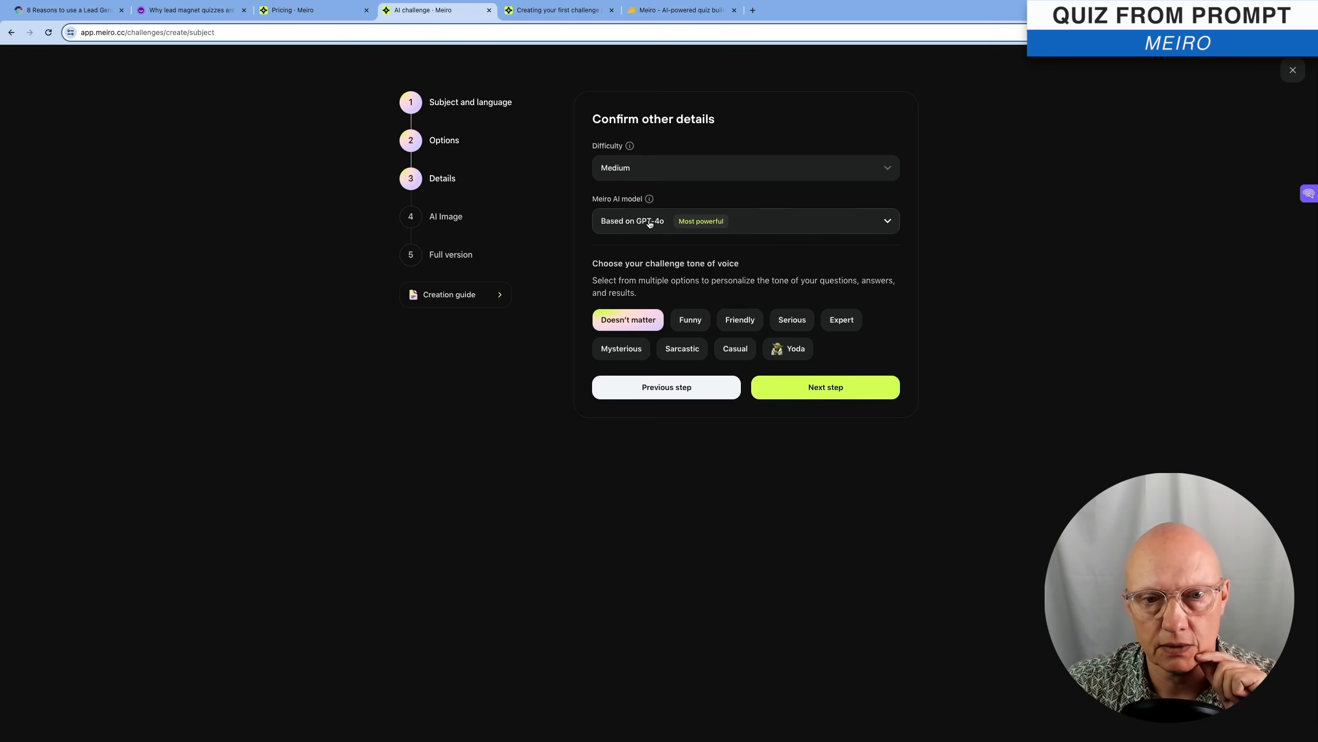
click(848, 228)
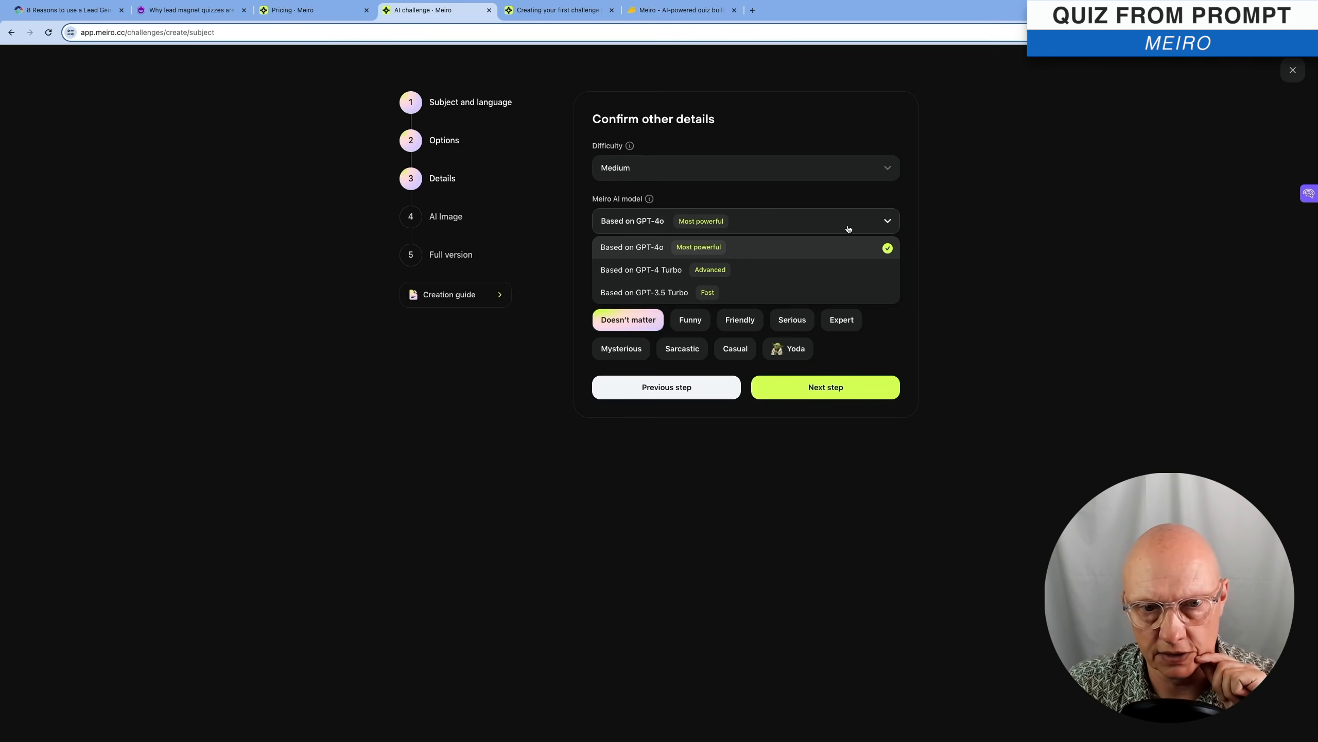
click(855, 227)
click(855, 226)
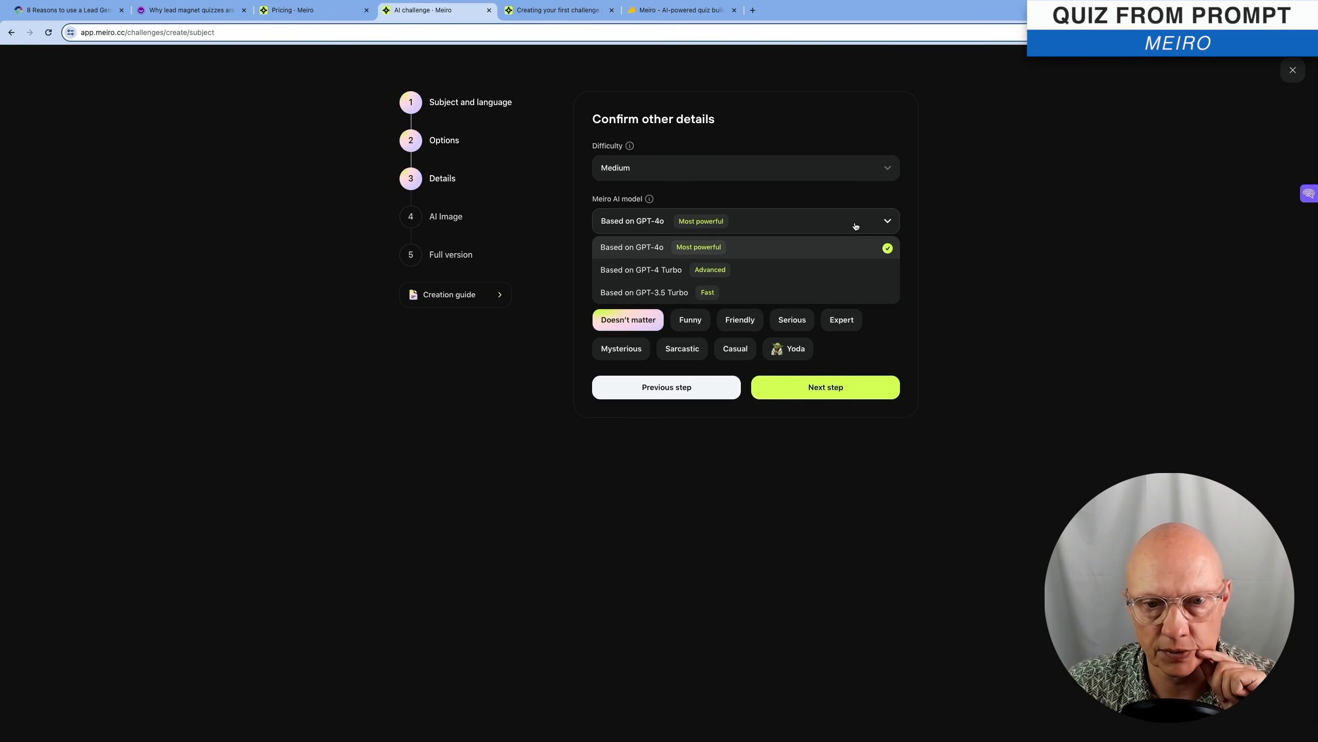
click(855, 227)
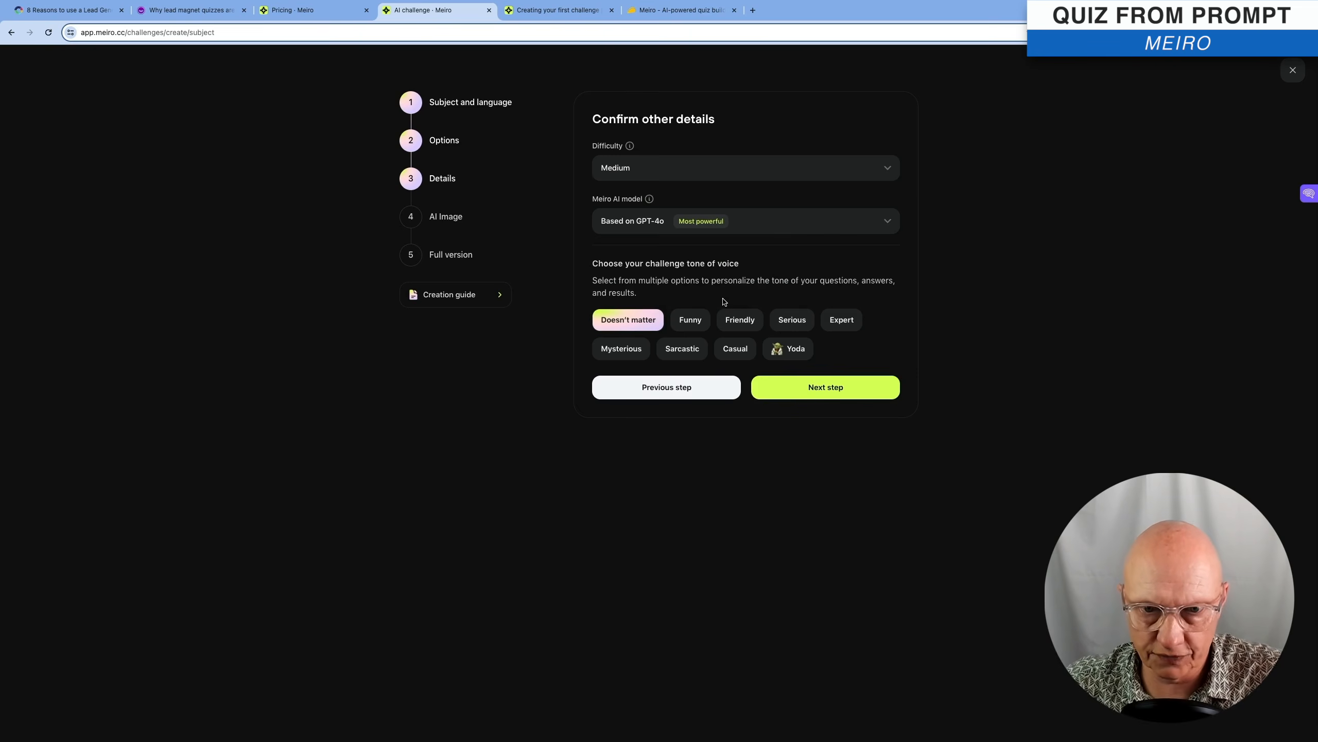
click(683, 320)
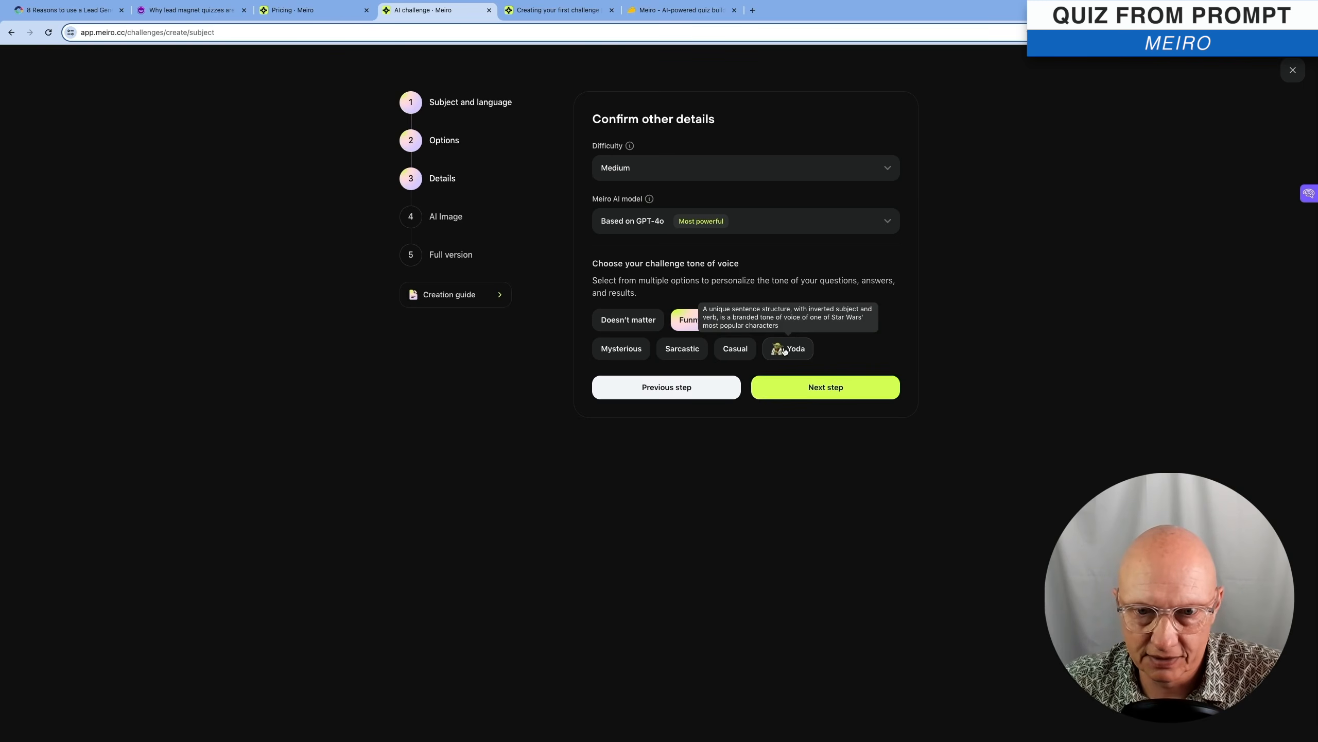
click(826, 388)
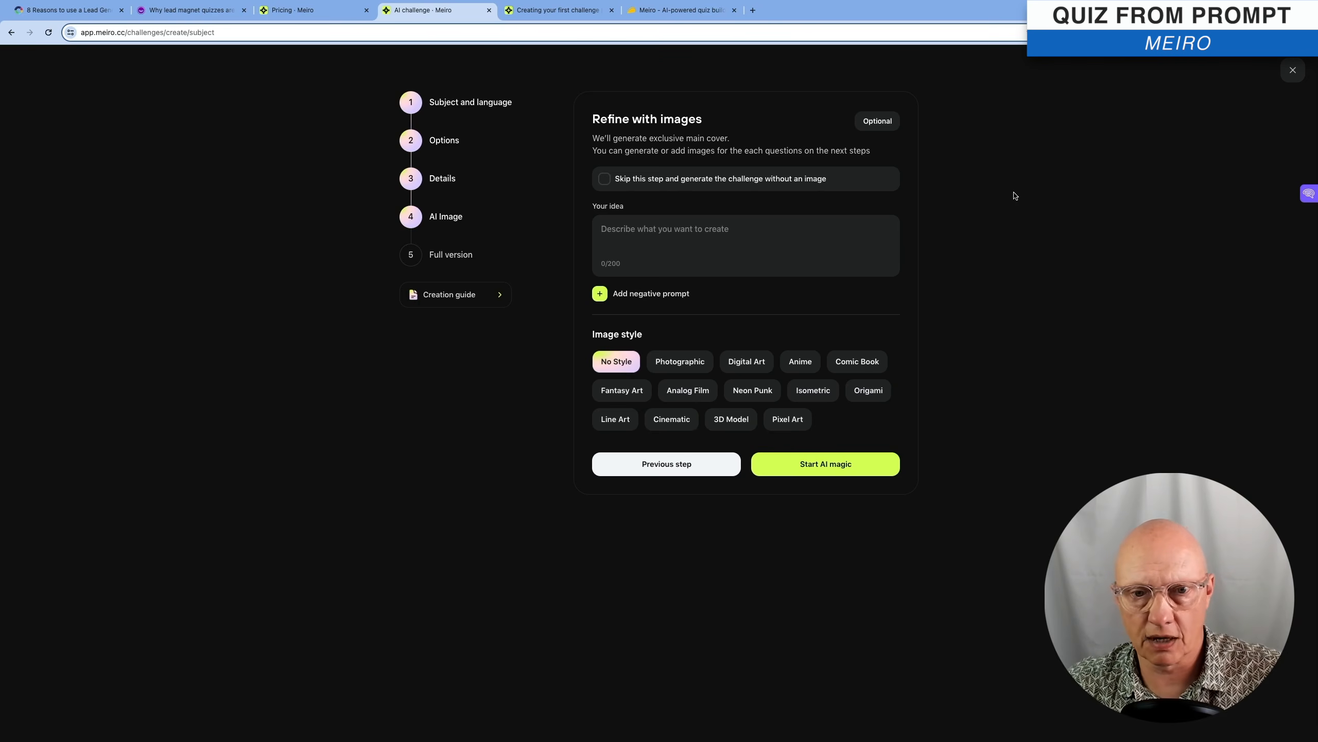
- Describe the cover image as "Wes Anderson movie" in the Analog Film style and generate the quiz
click(614, 228)
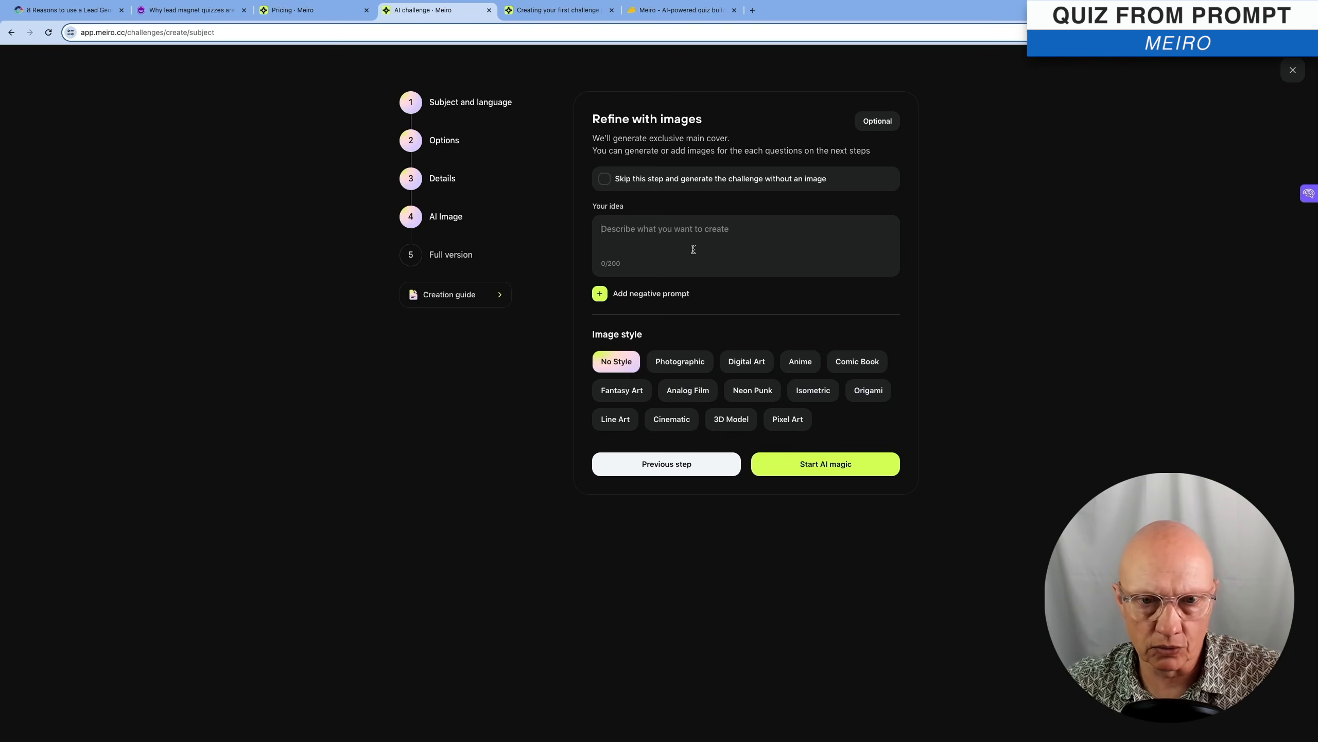
text(W)
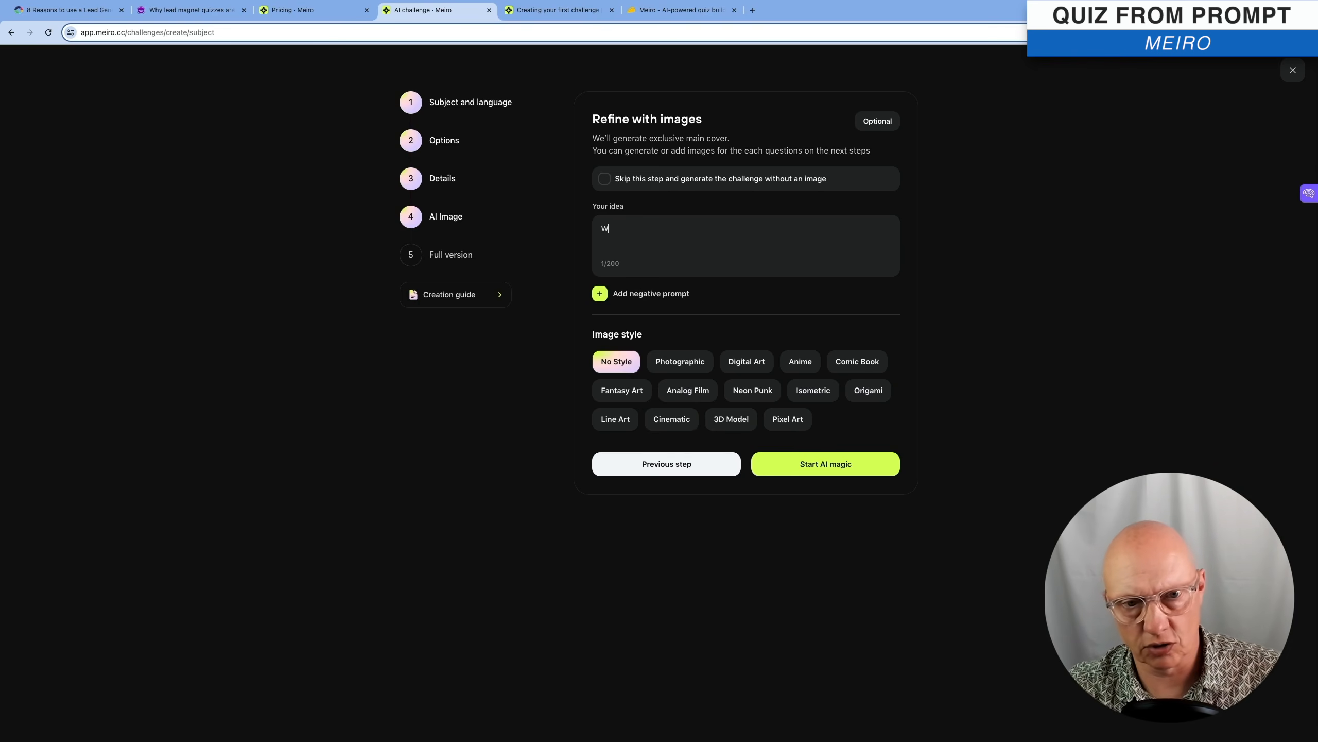
text(es )
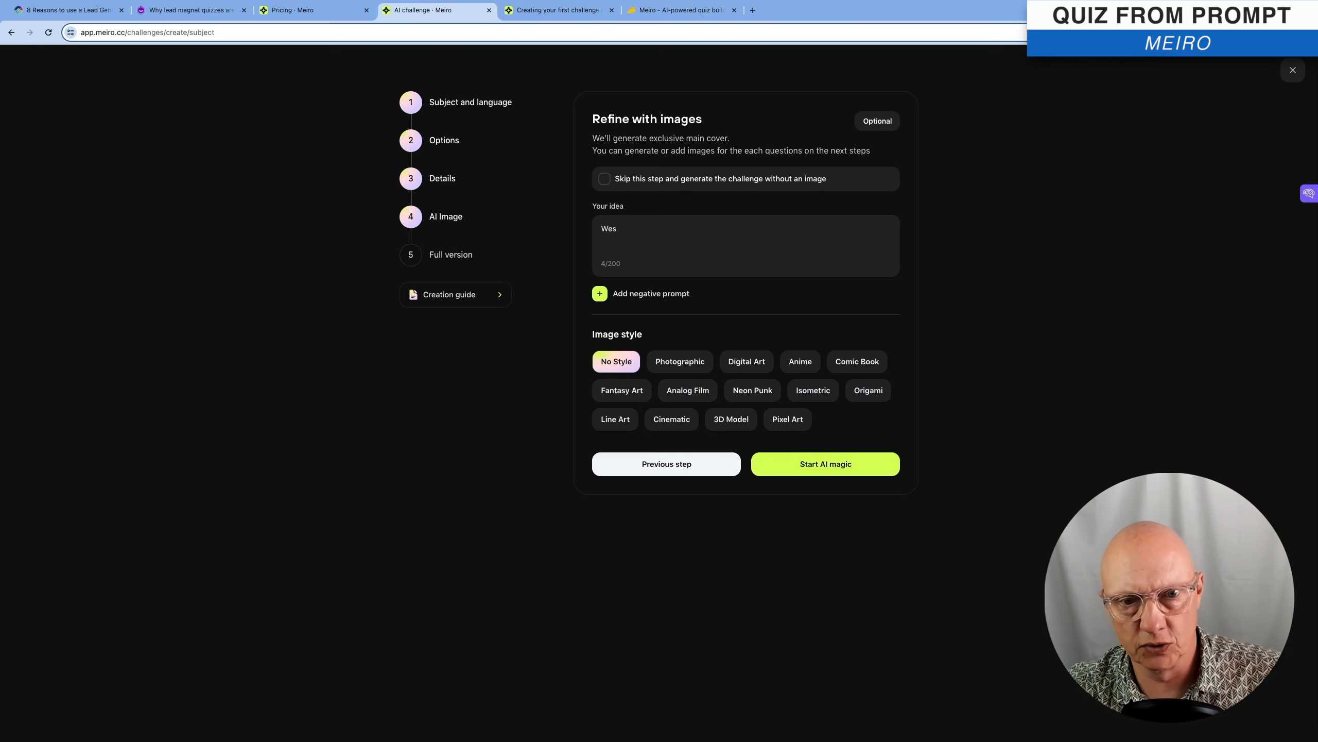
text(anderson)
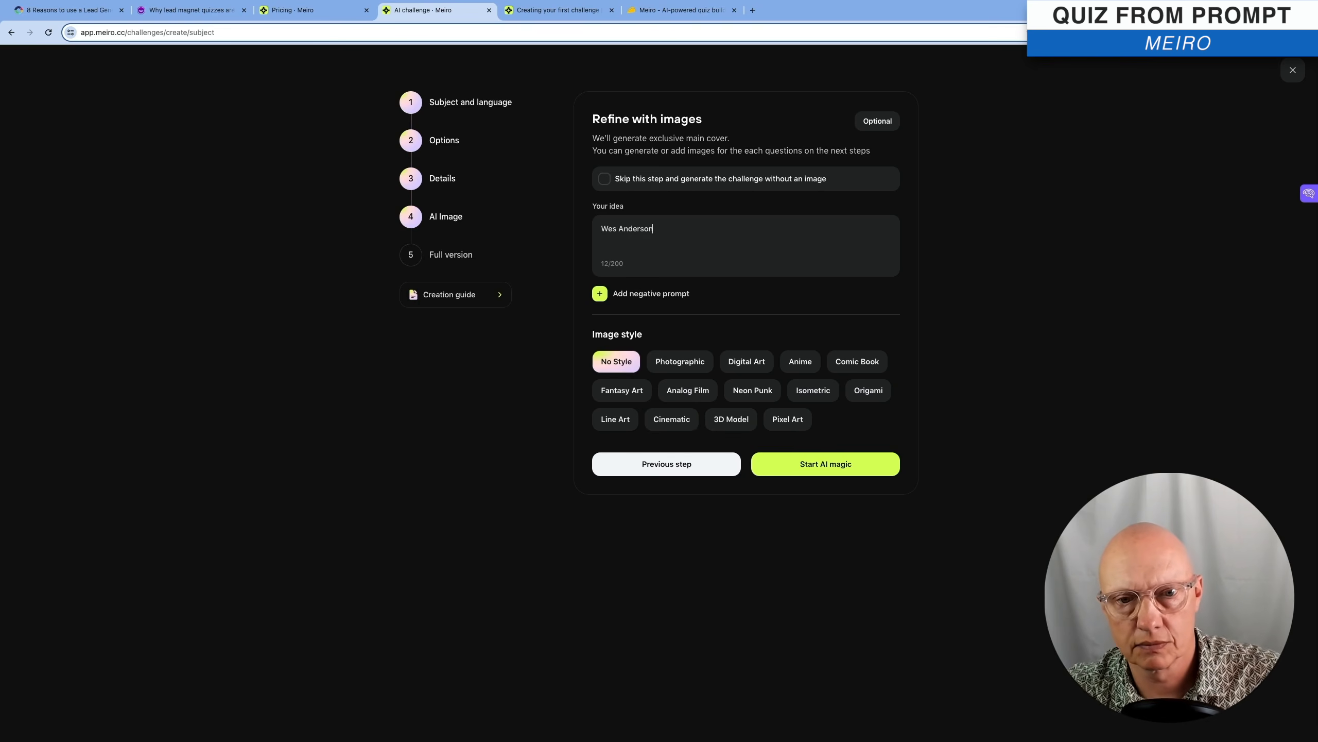
text( movie)
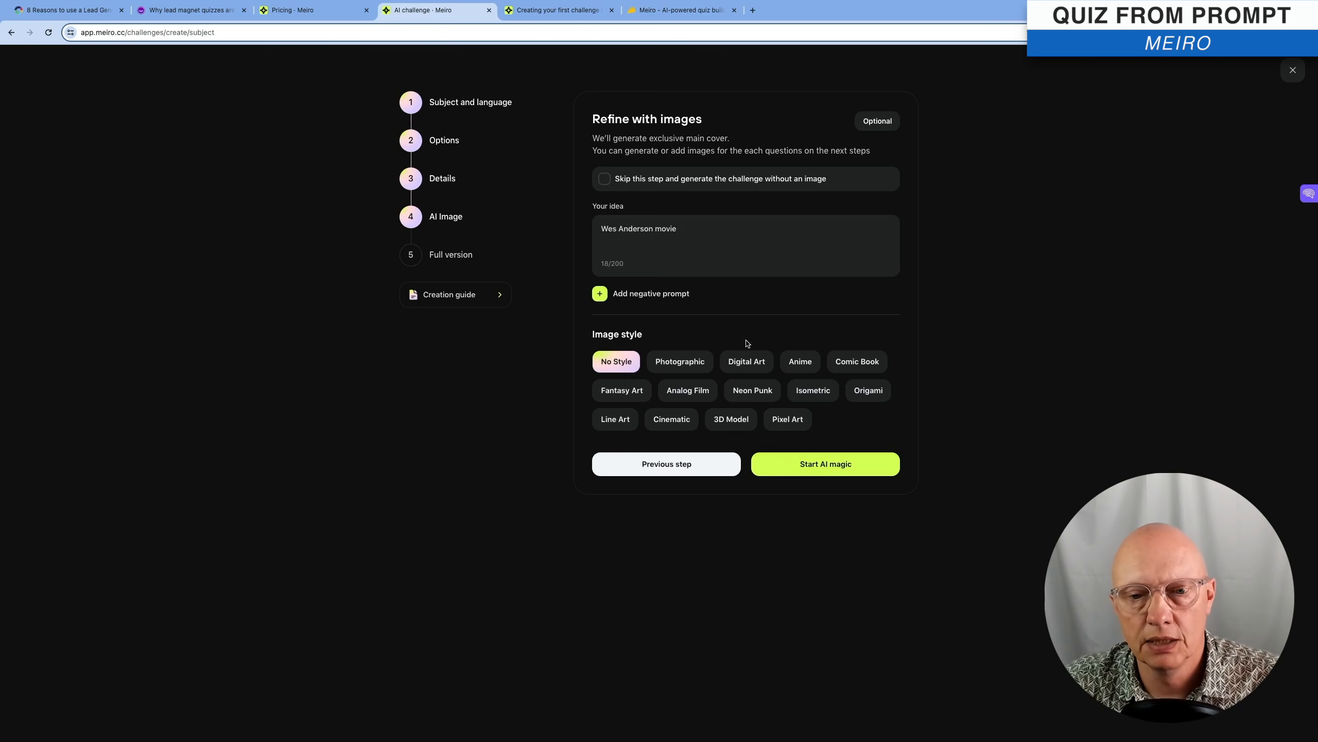
click(683, 396)
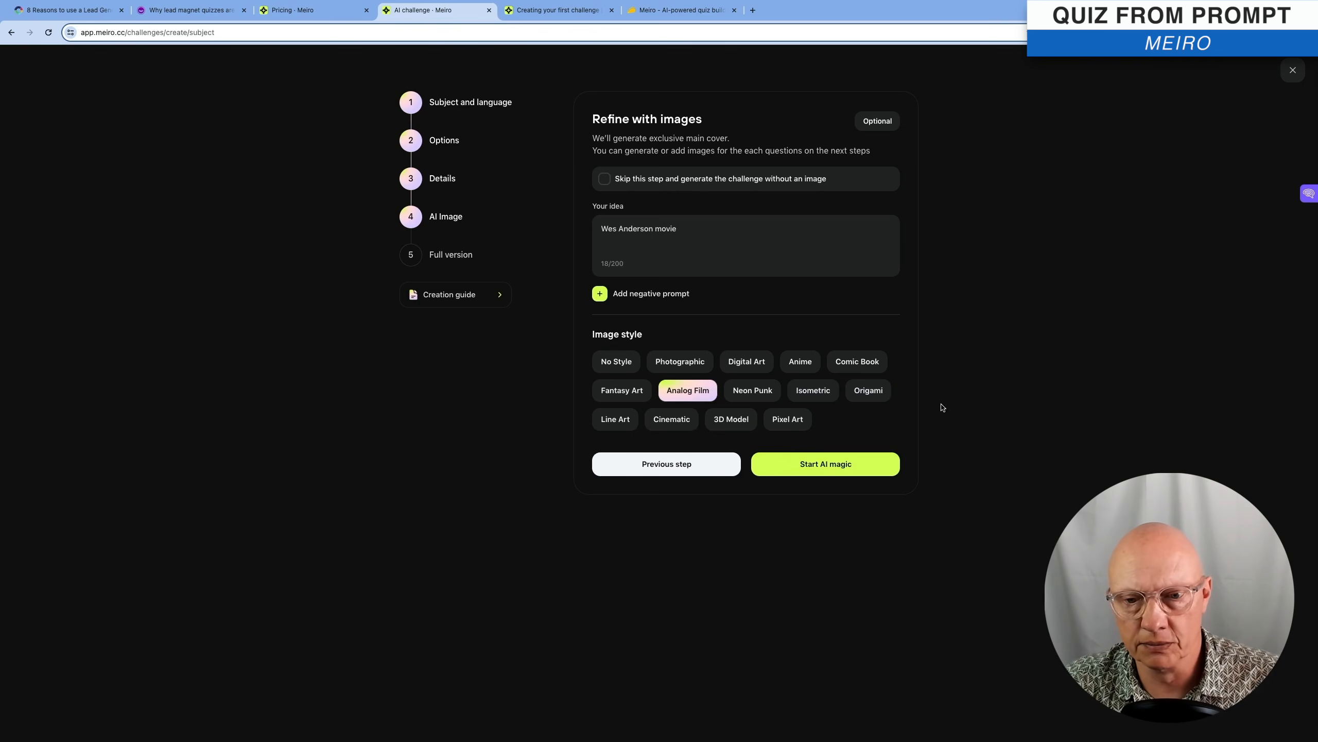
click(845, 467)
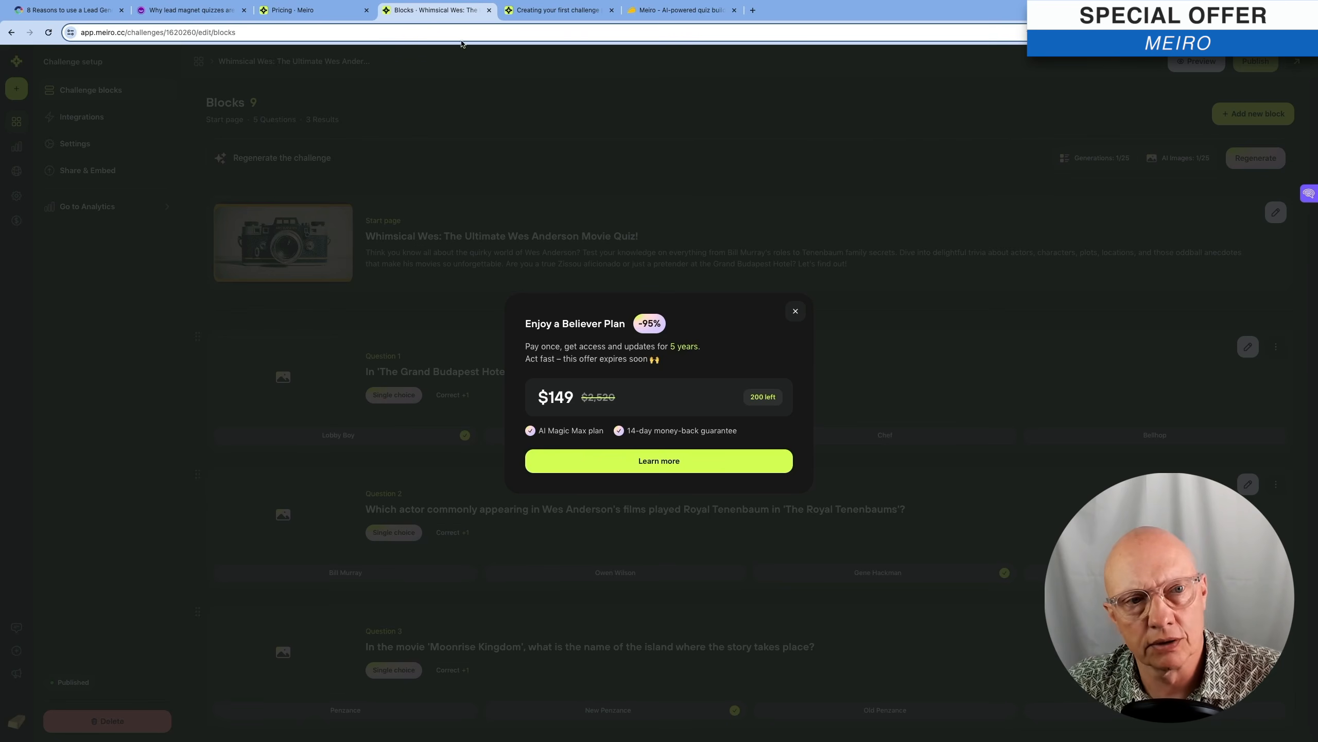
- Compare the Believer Plan offer with the AppSumo license tiers and Meiro's regular pricing plans, and return to the generated quiz
click(700, 11)
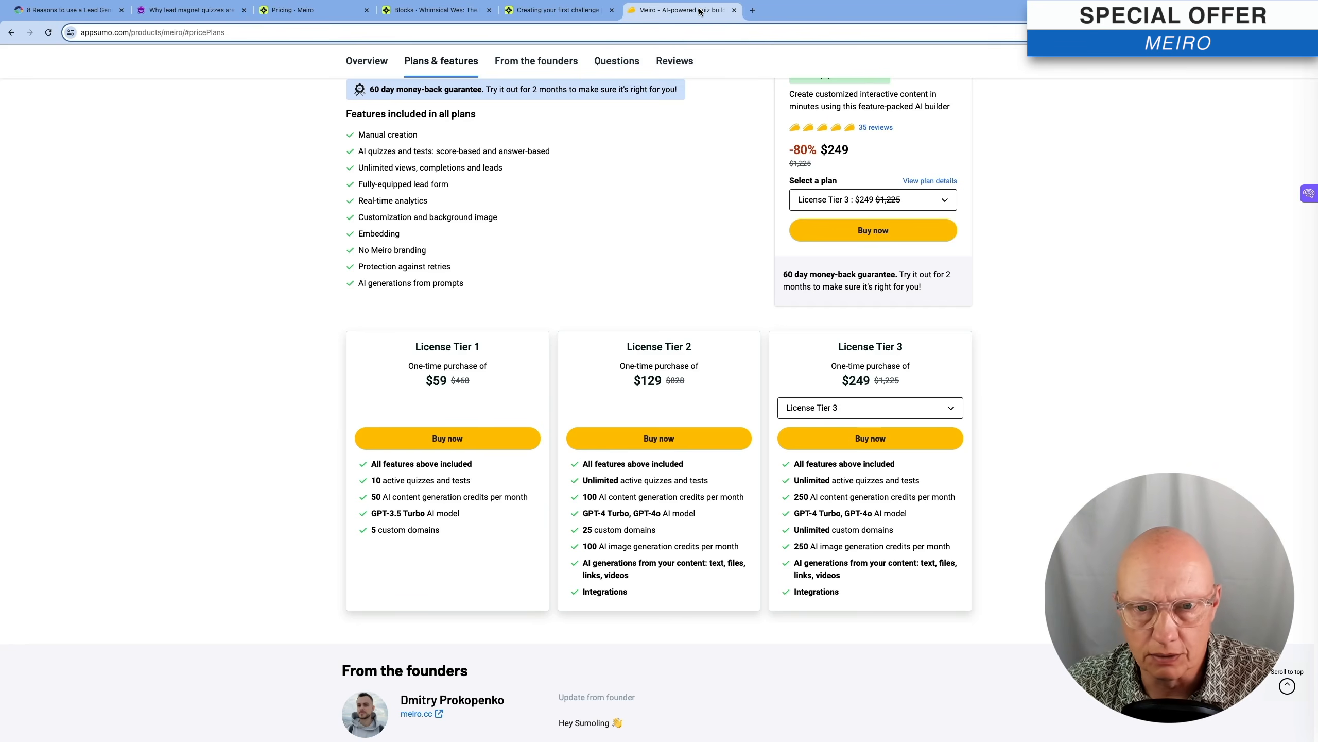
click(939, 416)
click(1029, 418)
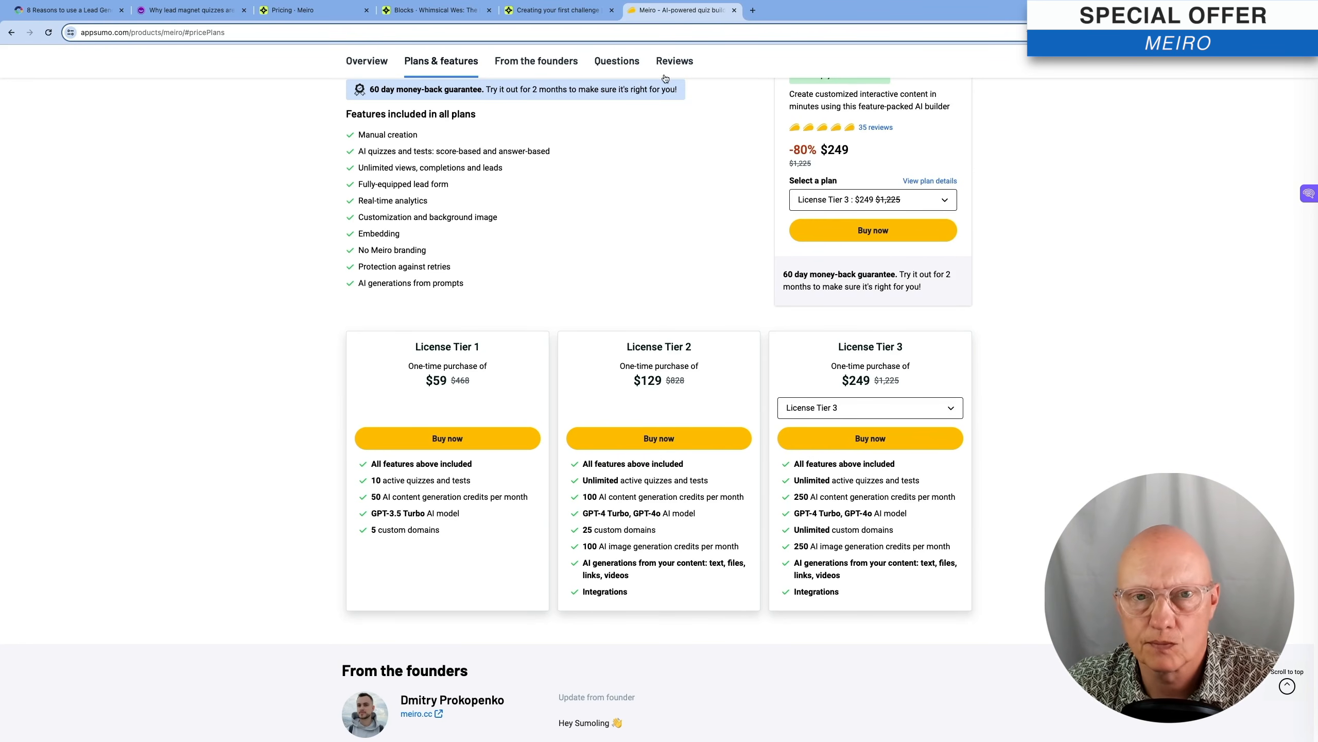
click(522, 10)
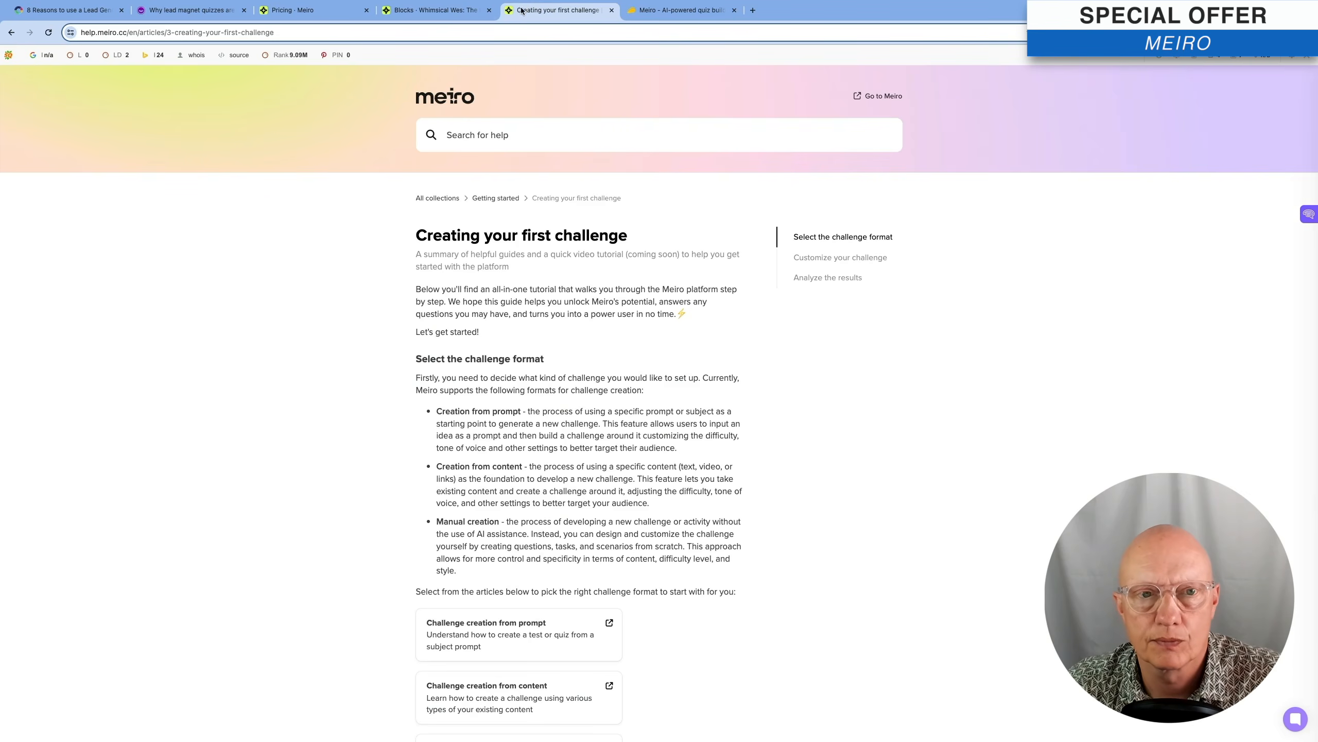
click(459, 9)
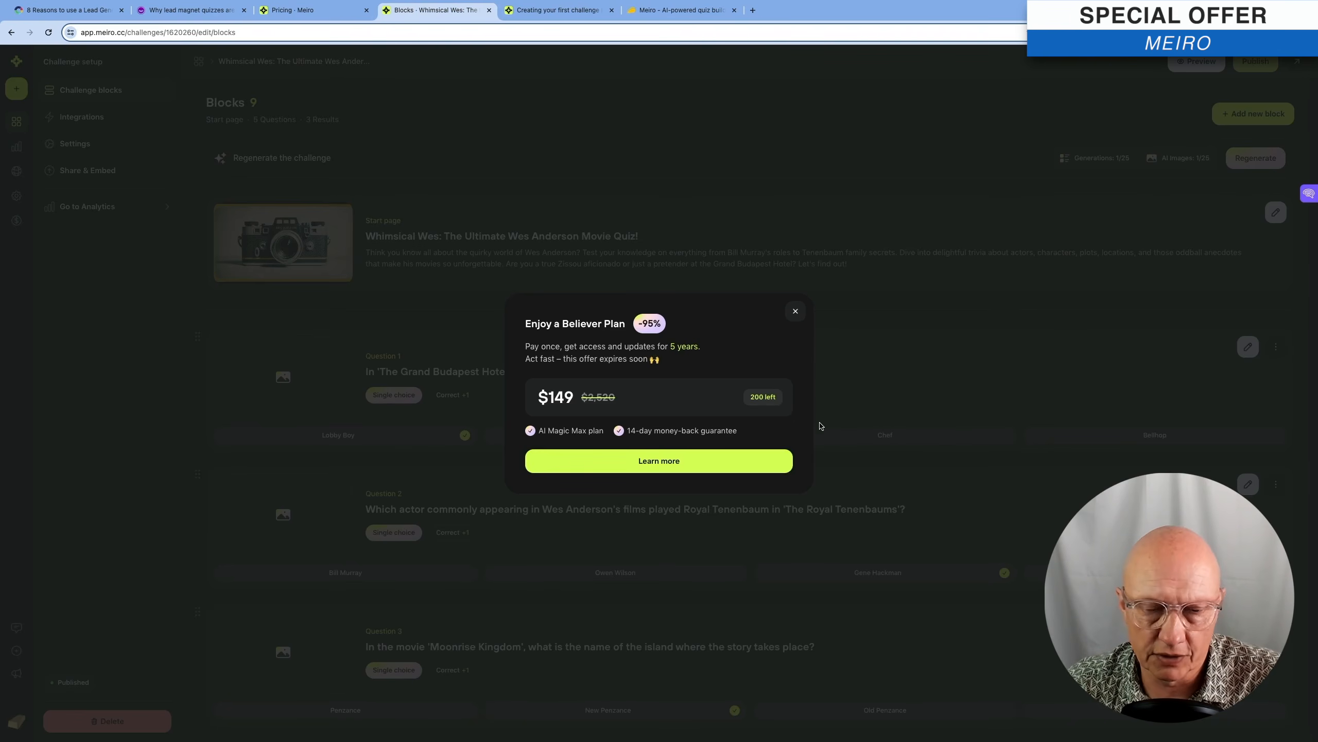
mouse_move(701, 3)
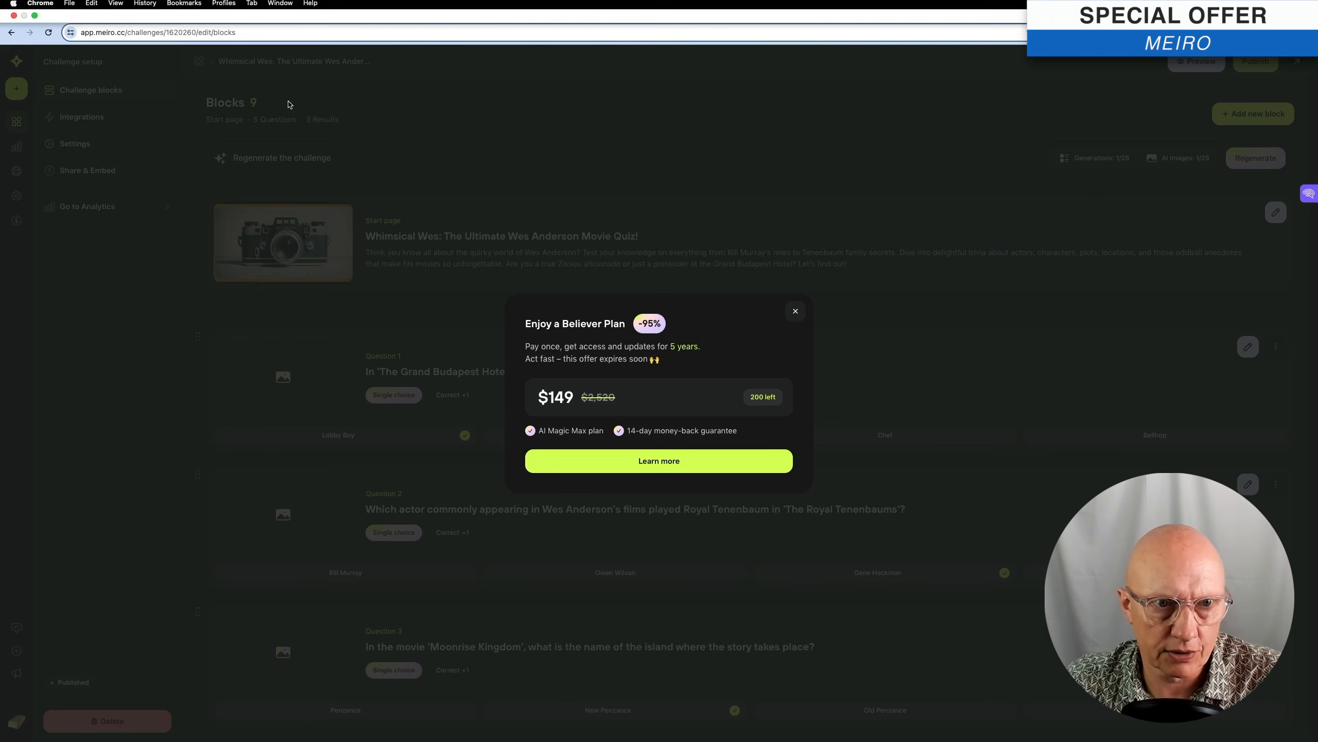
click(349, 9)
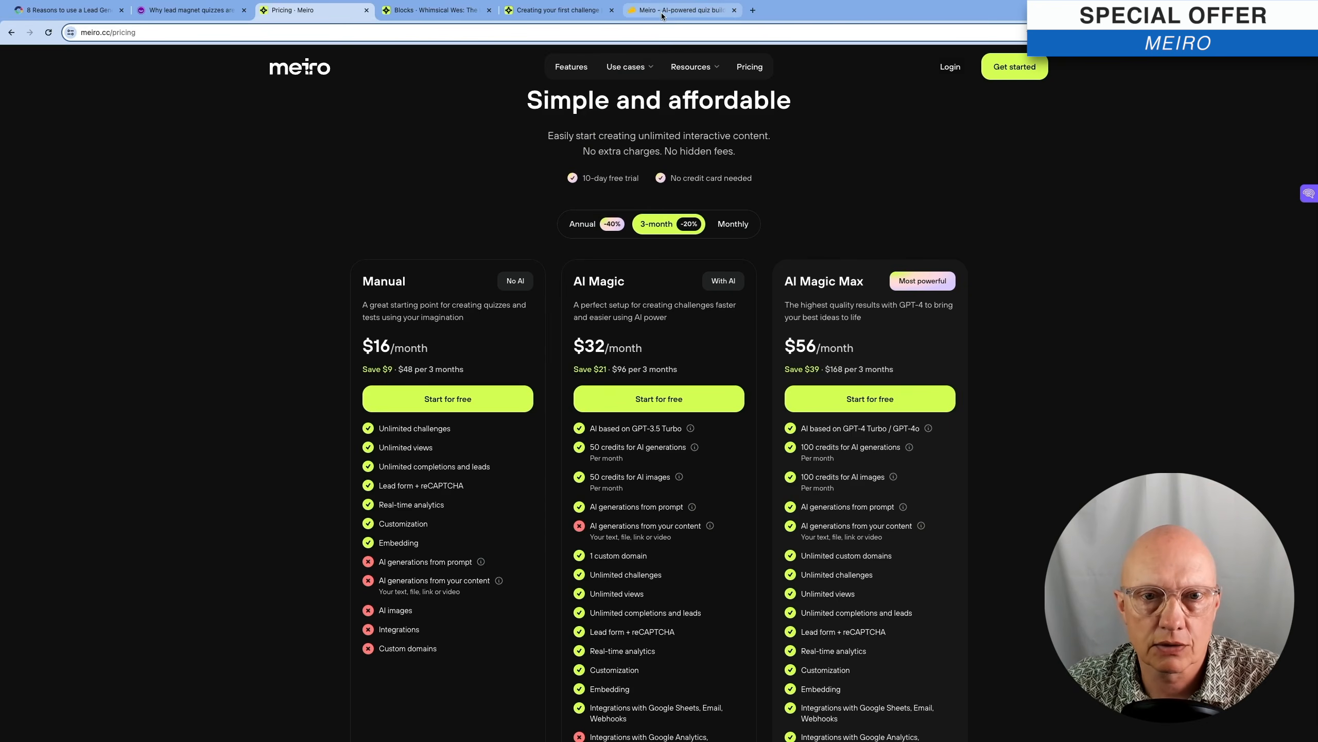
key(ctrl+Tab)
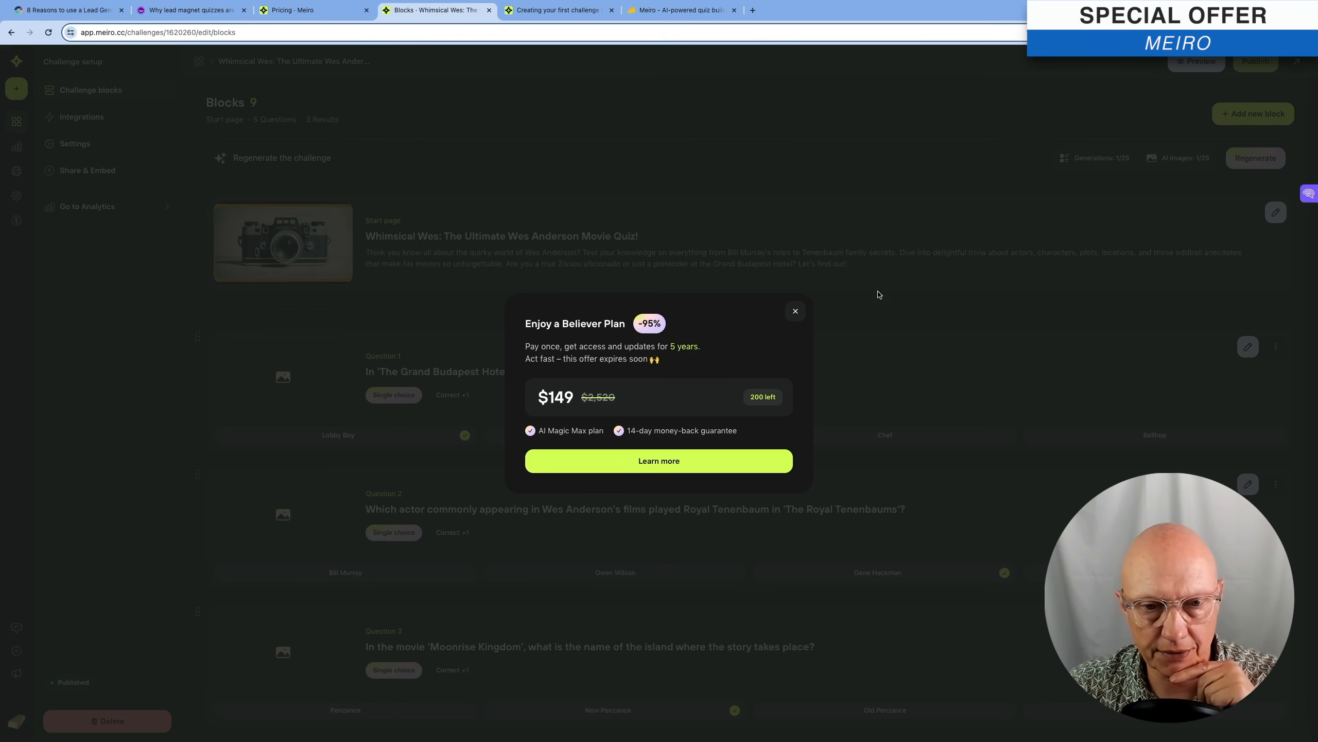
- Compare the Believer Plan offer with the AppSumo license tiers, check the options under License Tier 3, and return to the generated quiz
click(677, 10)
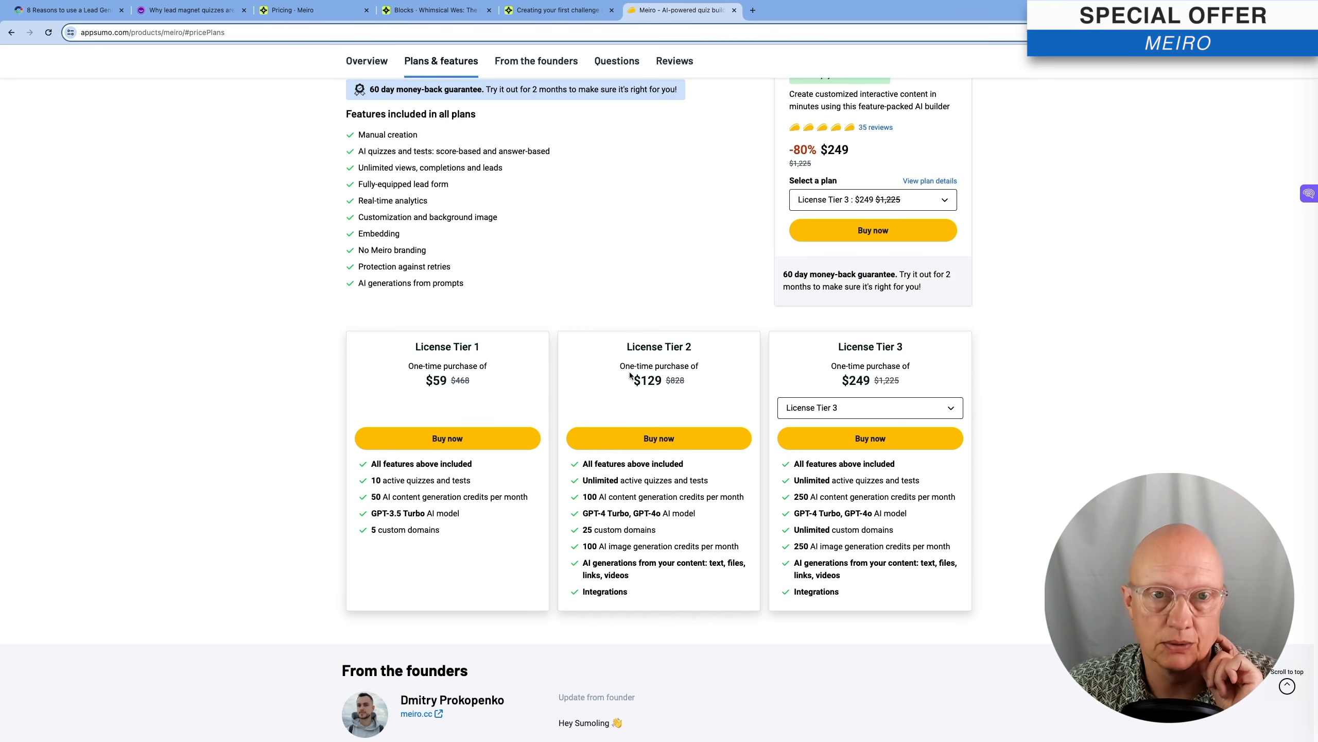
click(424, 16)
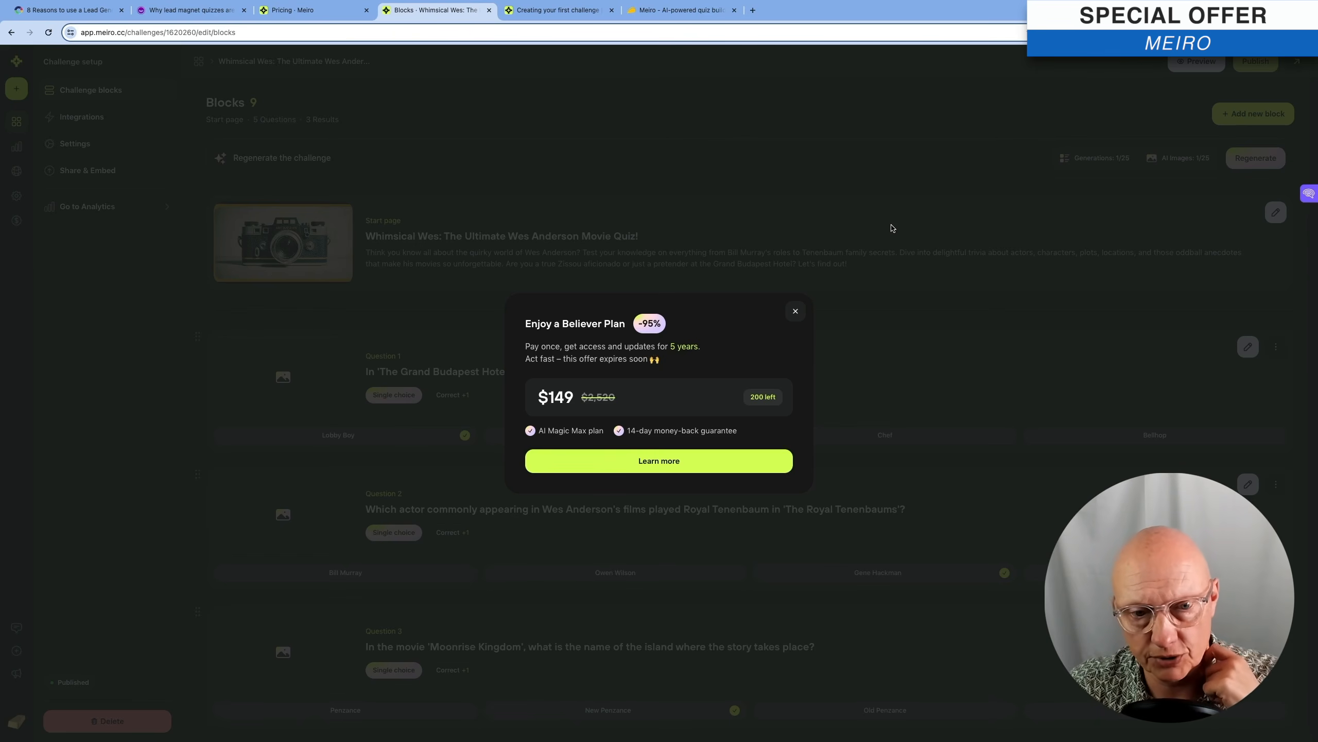
click(698, 13)
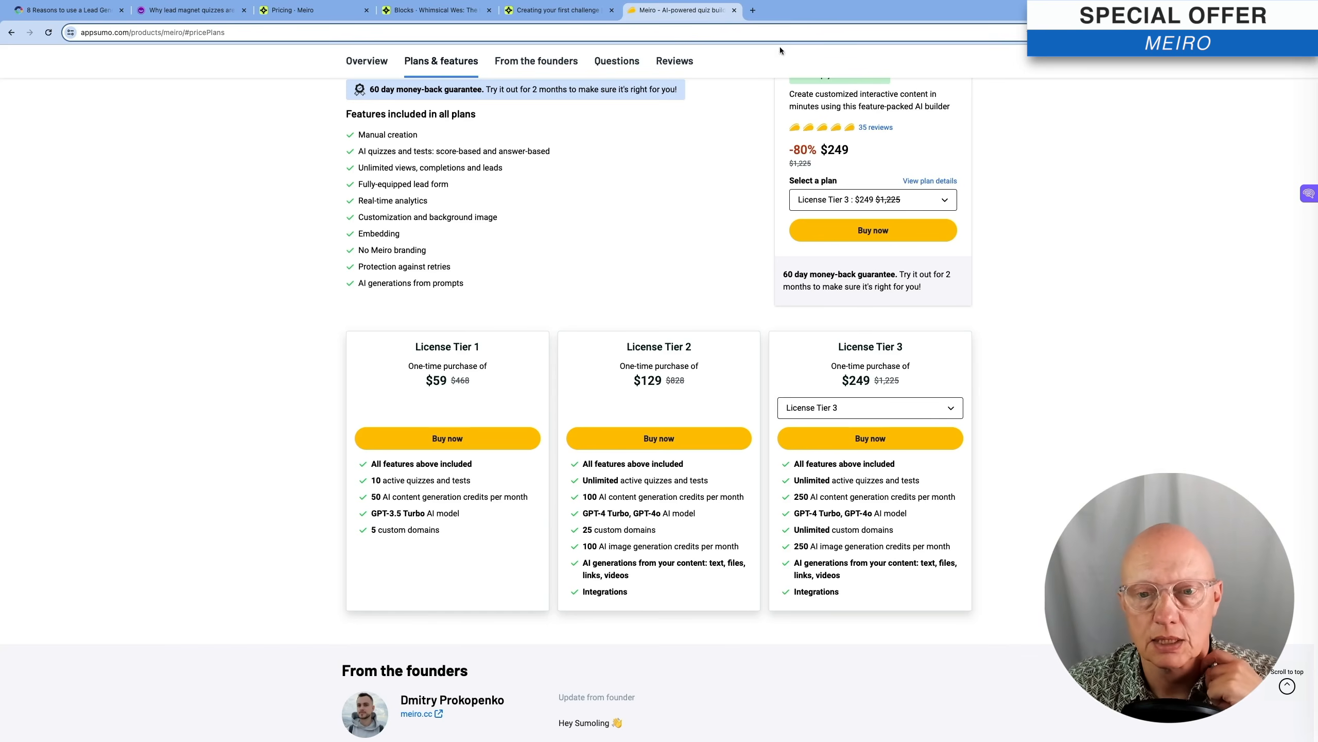
click(950, 411)
click(951, 385)
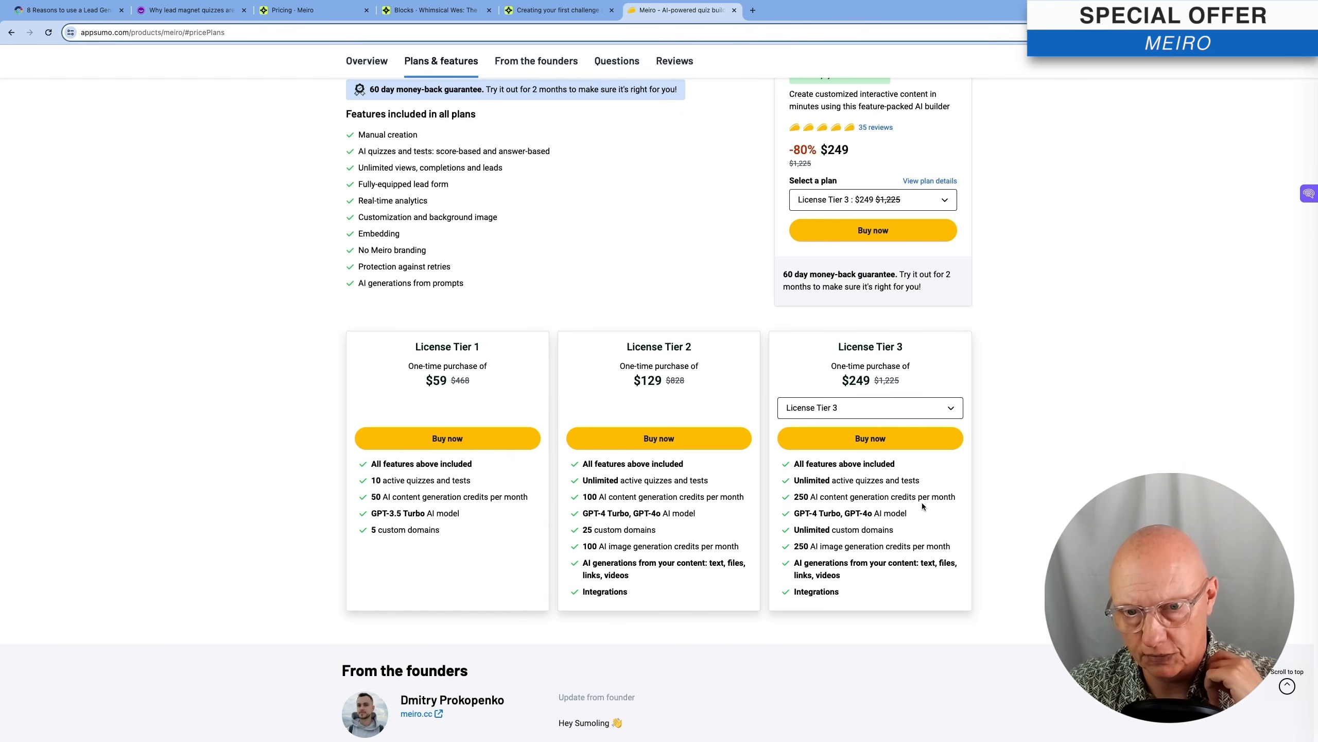
click(950, 411)
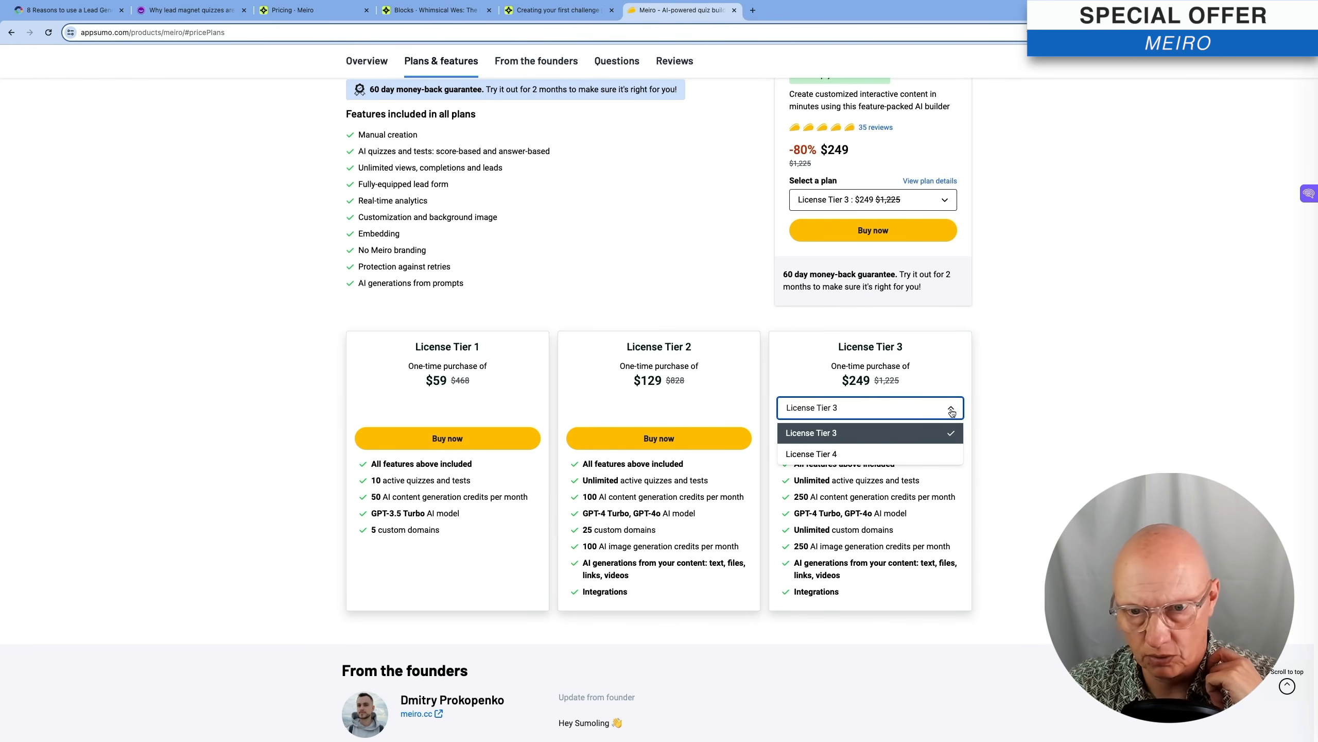
click(951, 411)
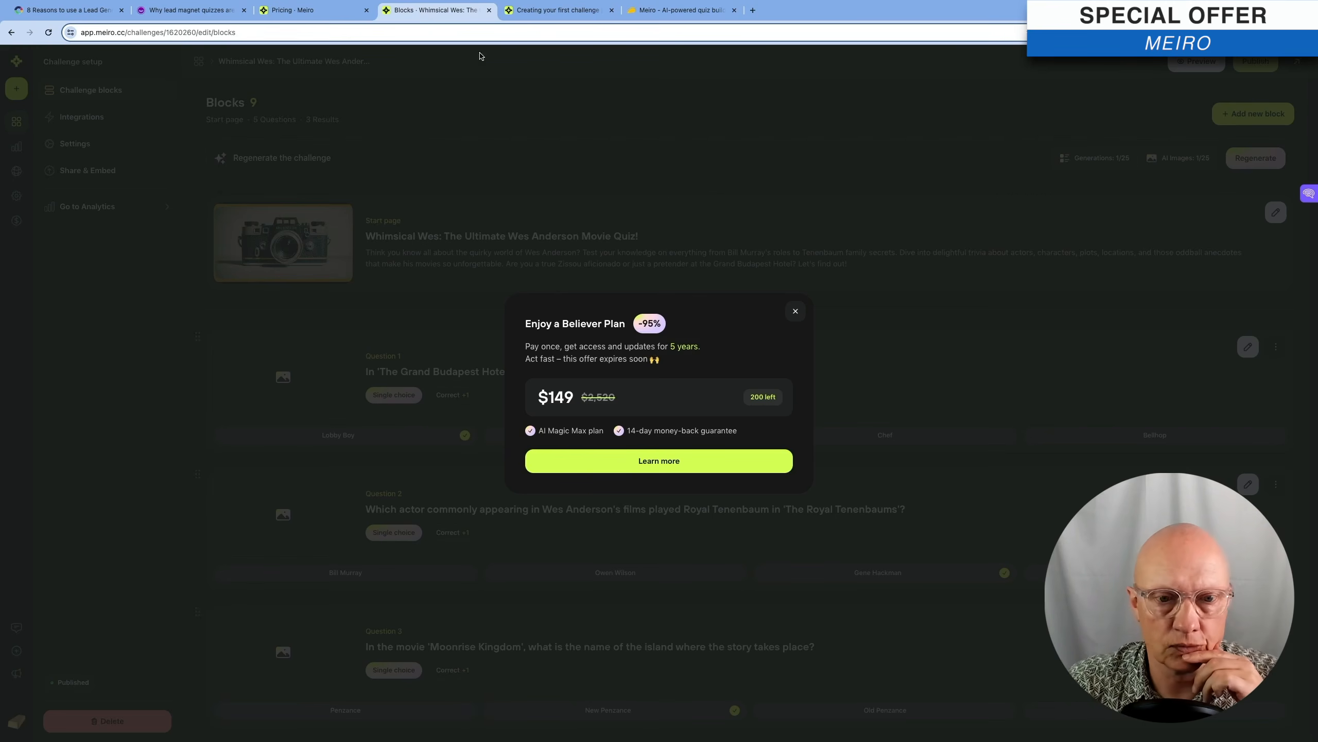
click(457, 10)
- Dismiss the Believer Plan offer and start generating an AI cover image for Question 1 about The Grand Budapest Hotel
click(796, 311)
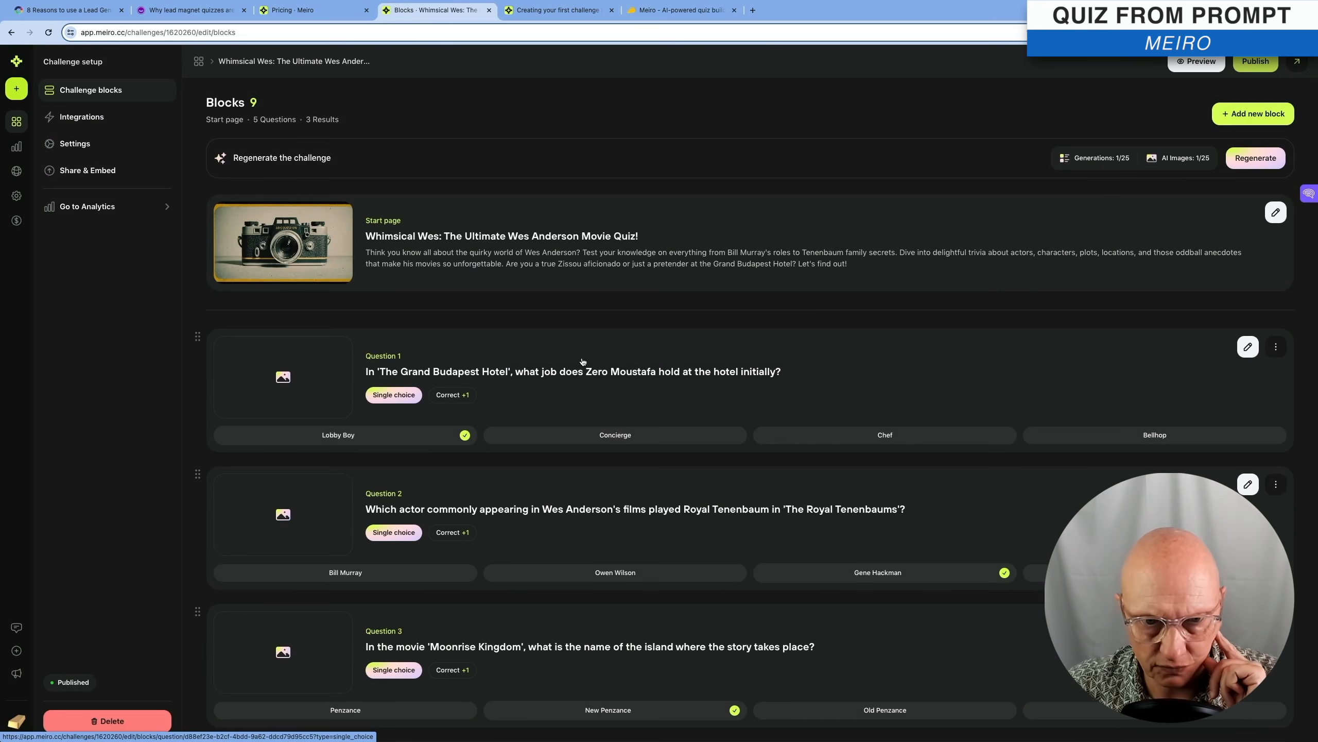
click(571, 373)
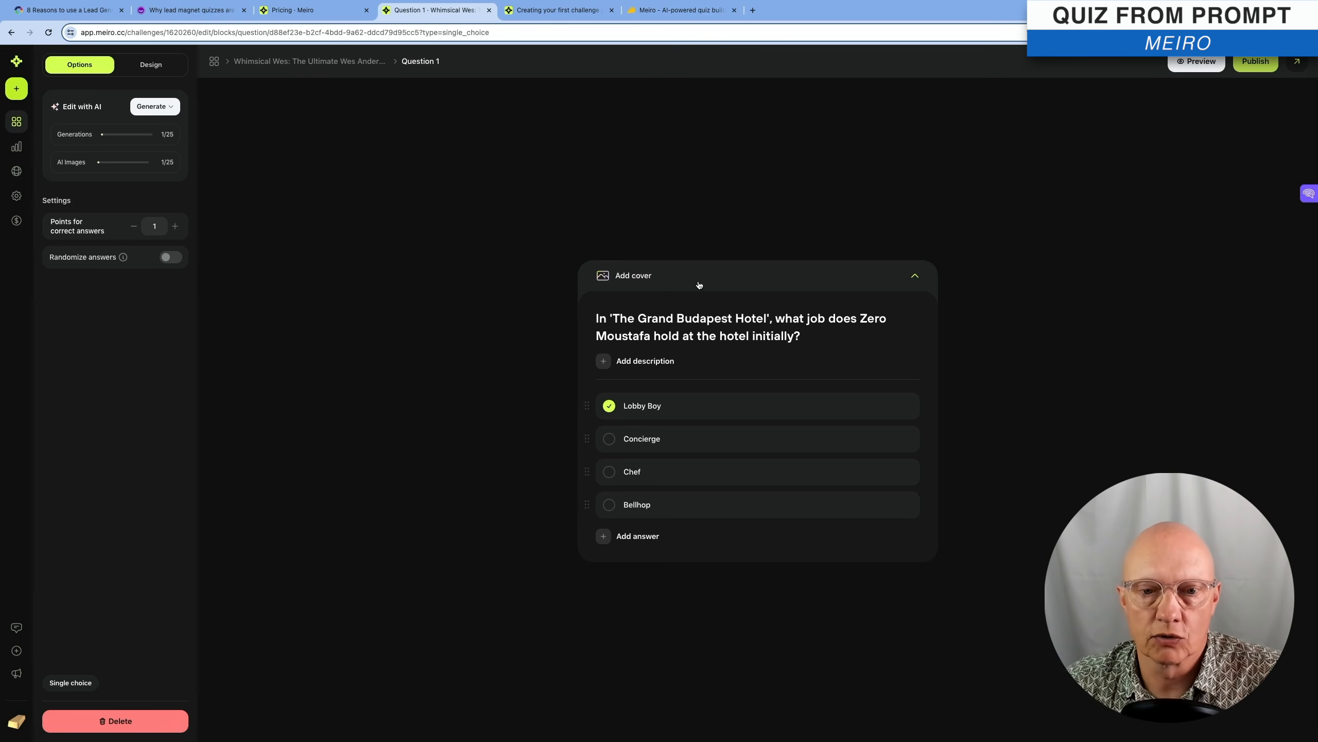
click(629, 276)
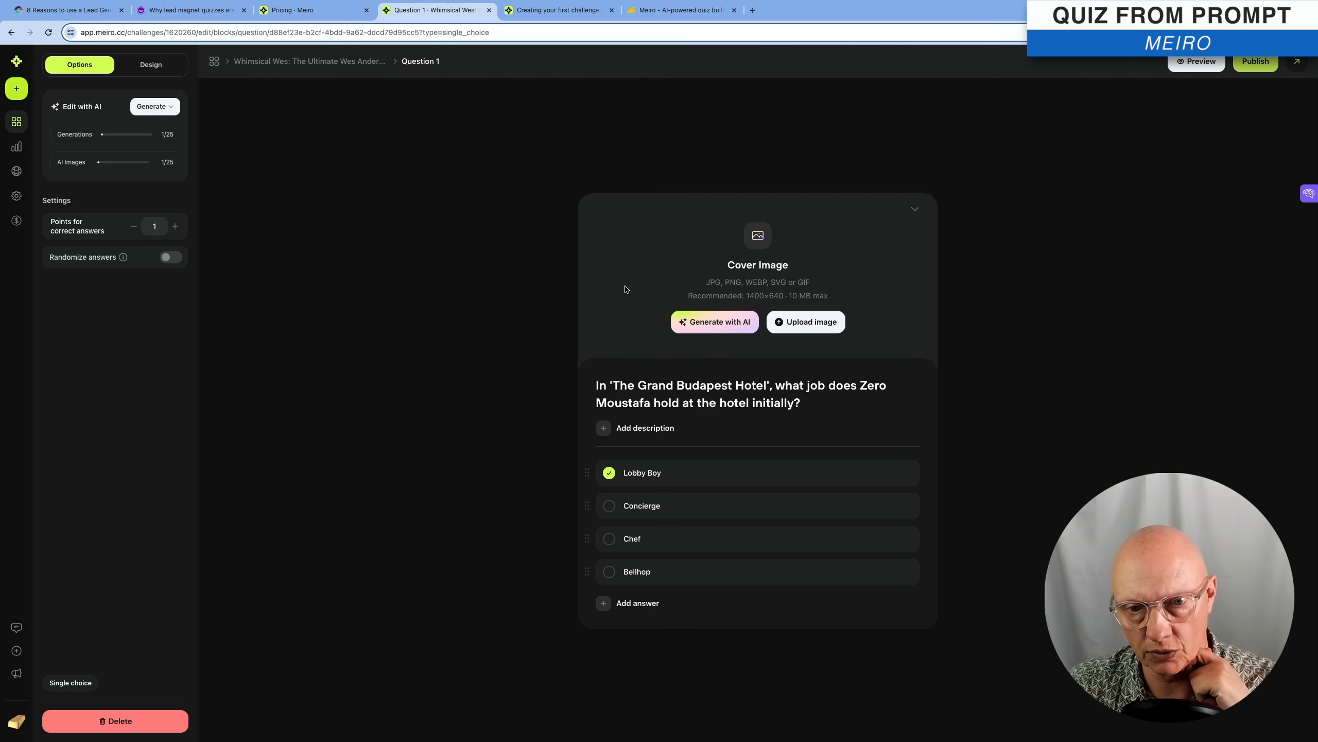
click(734, 323)
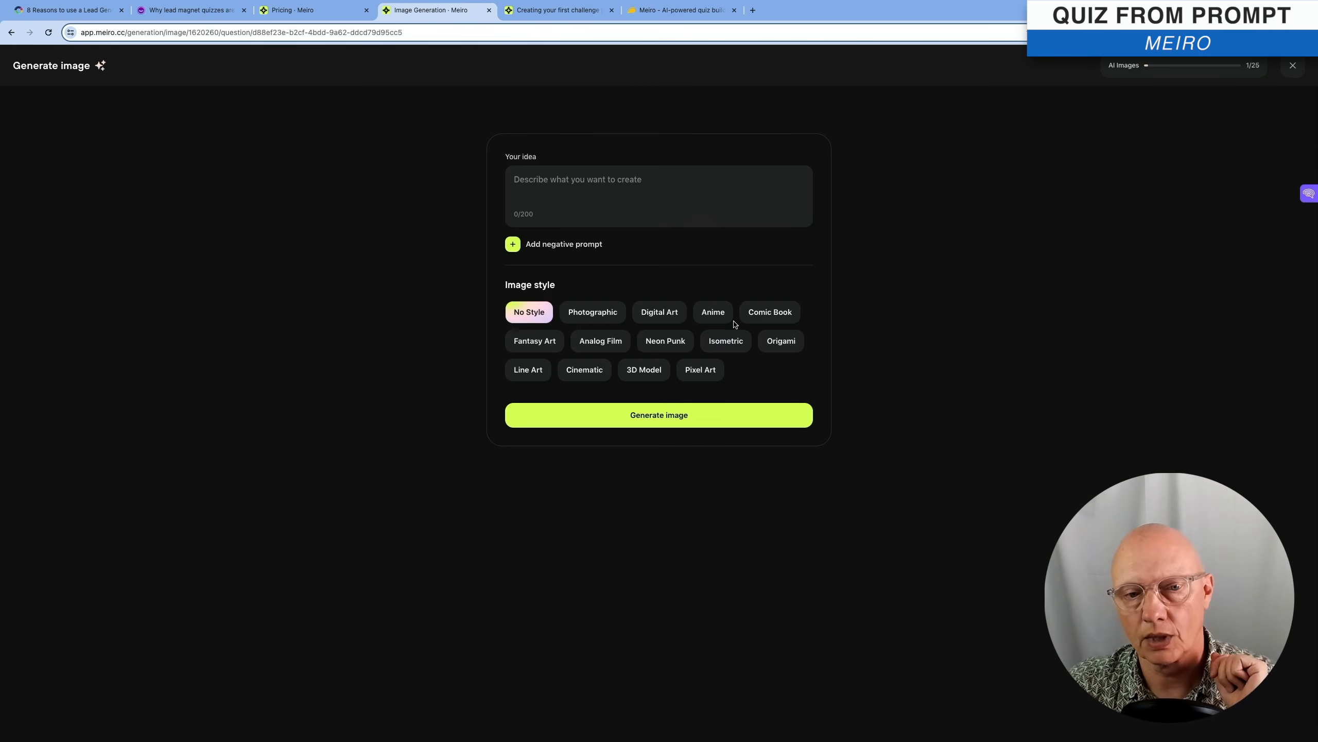
- Generate cover images from the idea "The Grand Budapest Hotel by Wes Anderson" in the Analog Film style
click(571, 175)
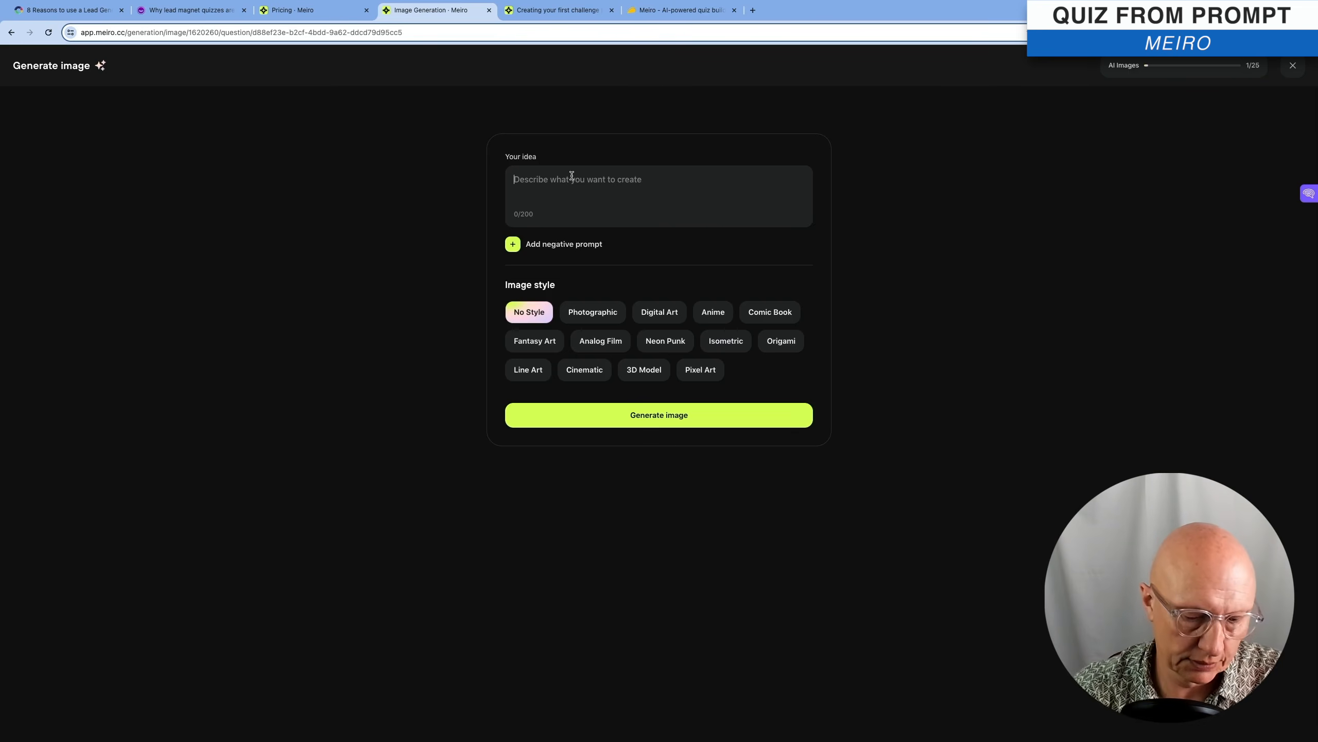
text(The Grand B)
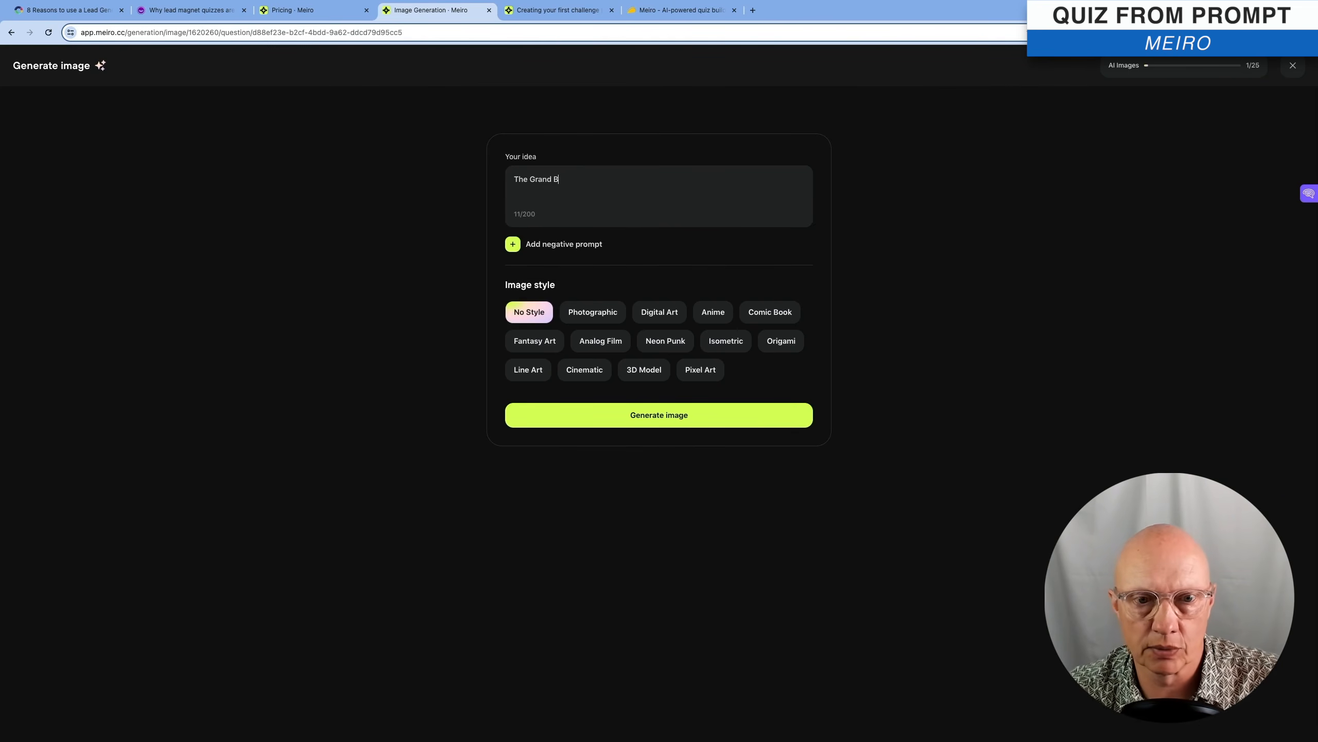
text(udapest Hotel )
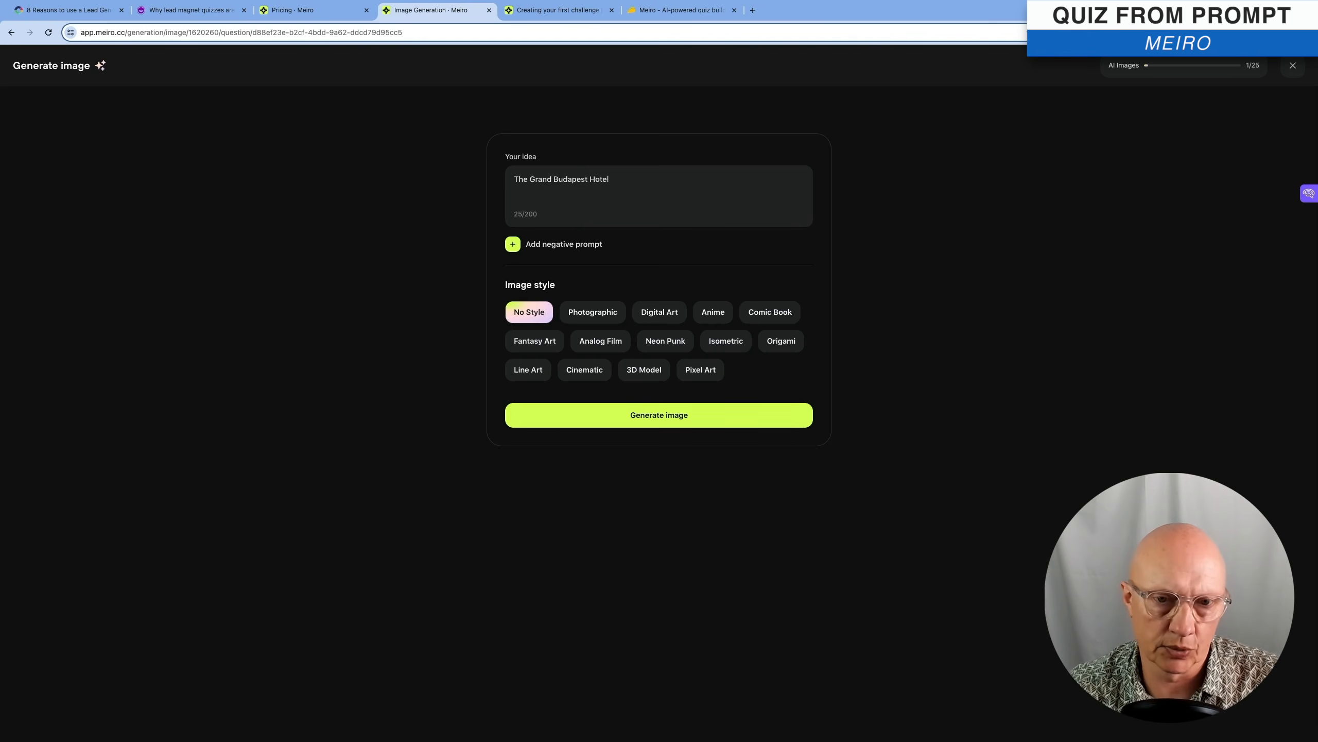
text(by Wes Anderson)
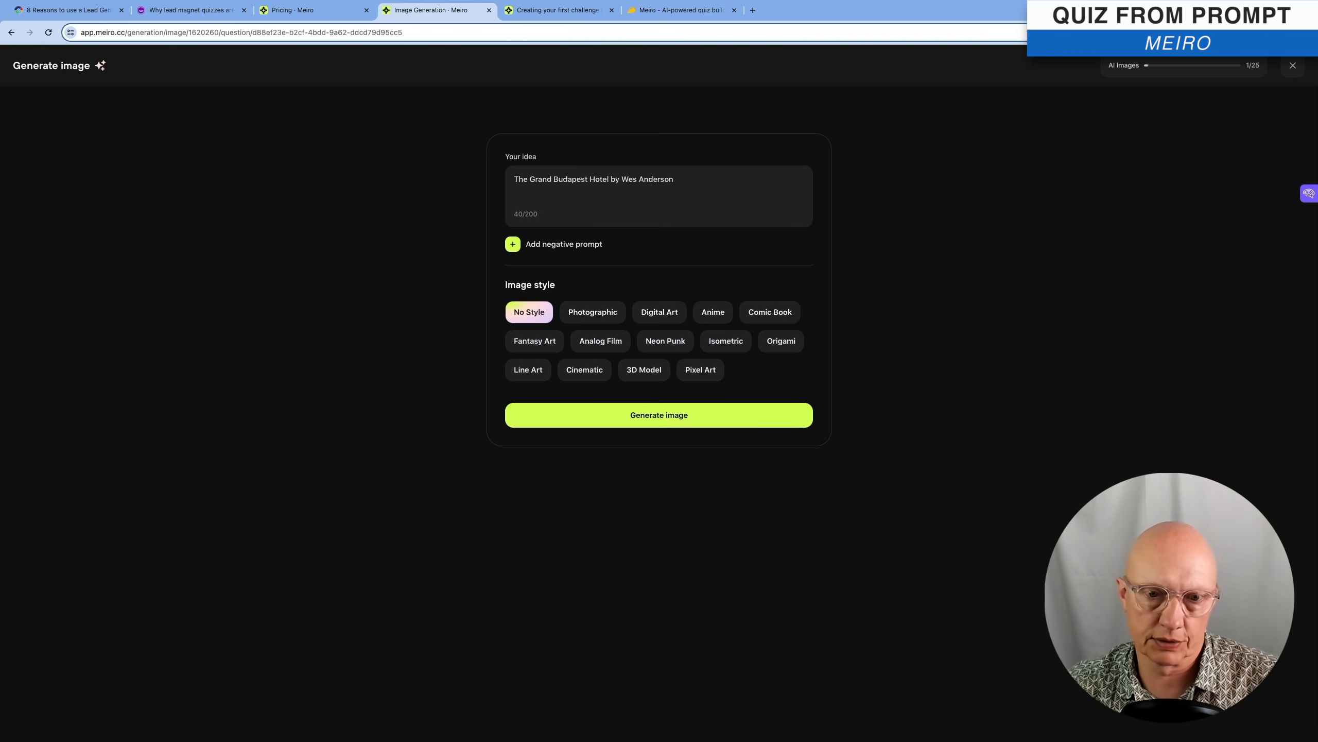
click(592, 351)
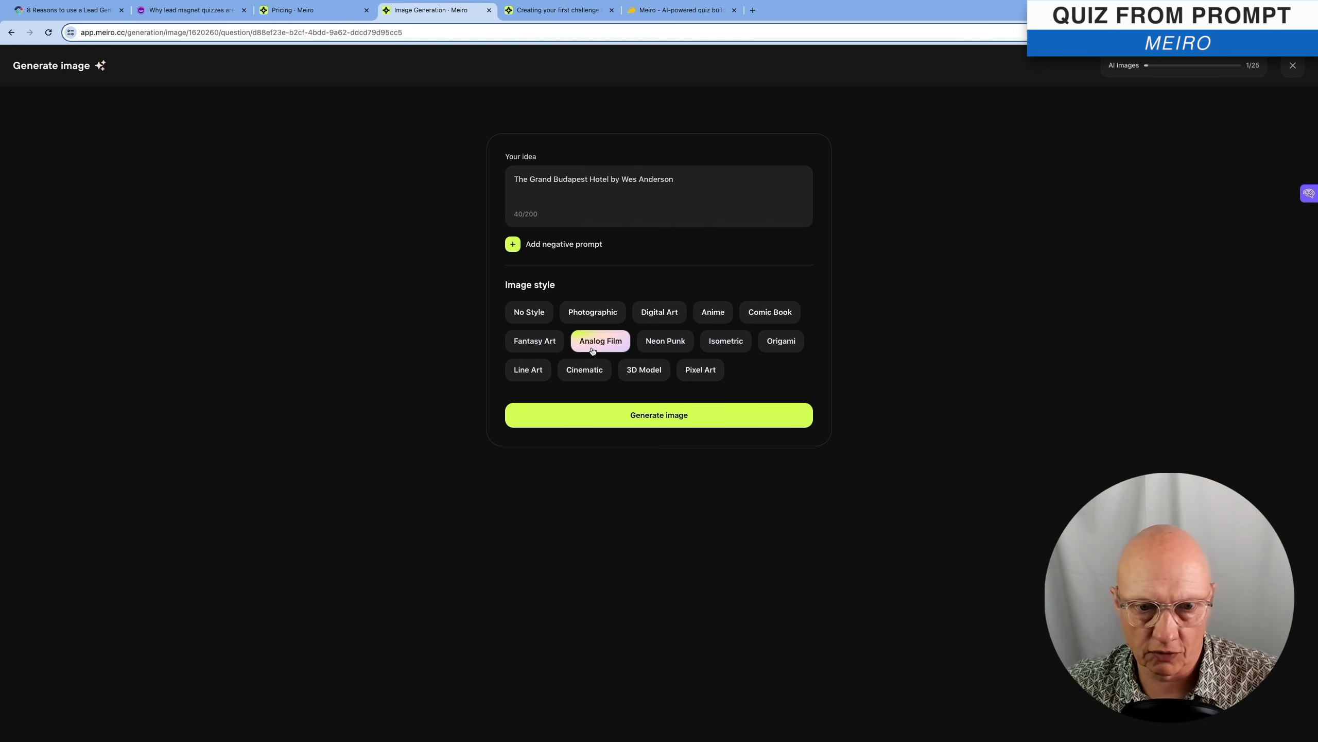
click(690, 420)
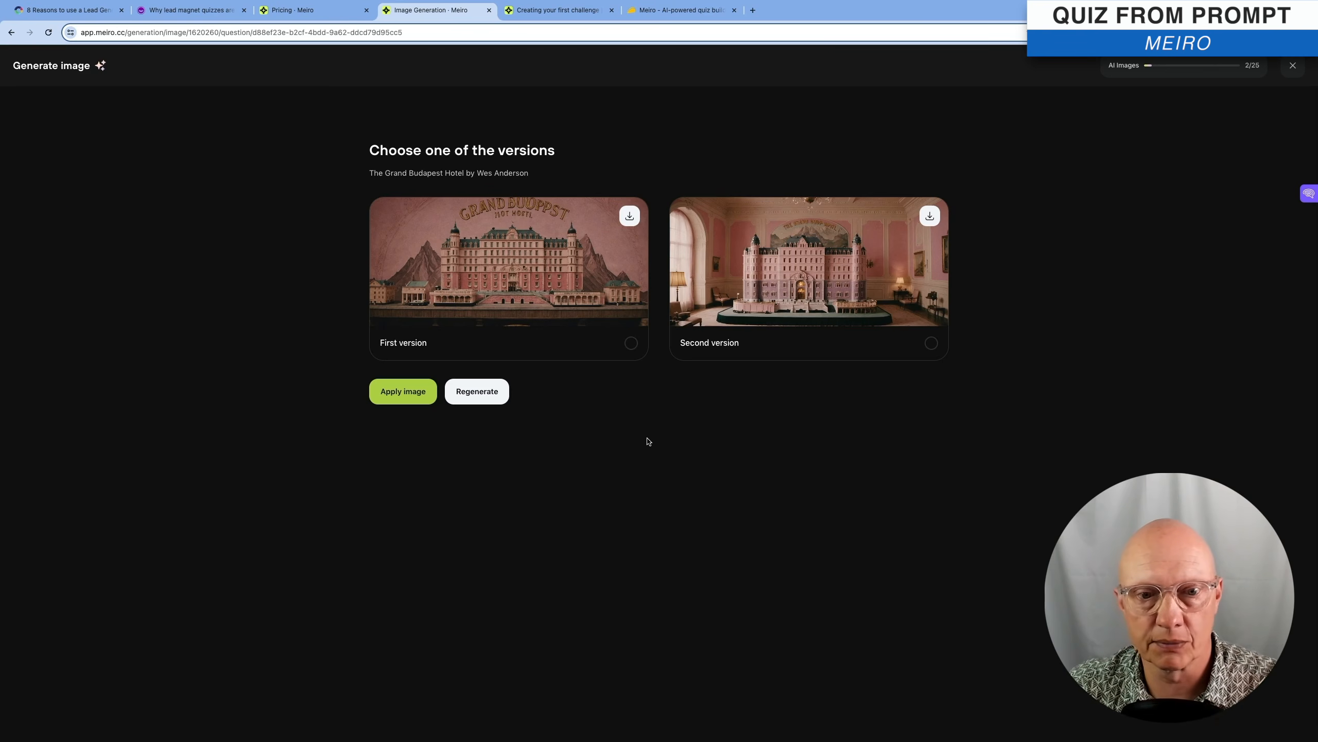
- Examine the Question 1 cover image of the Weskipedia quiz in the other browser window, and return to the generated image versions
key(ctrl+Up)
click(769, 375)
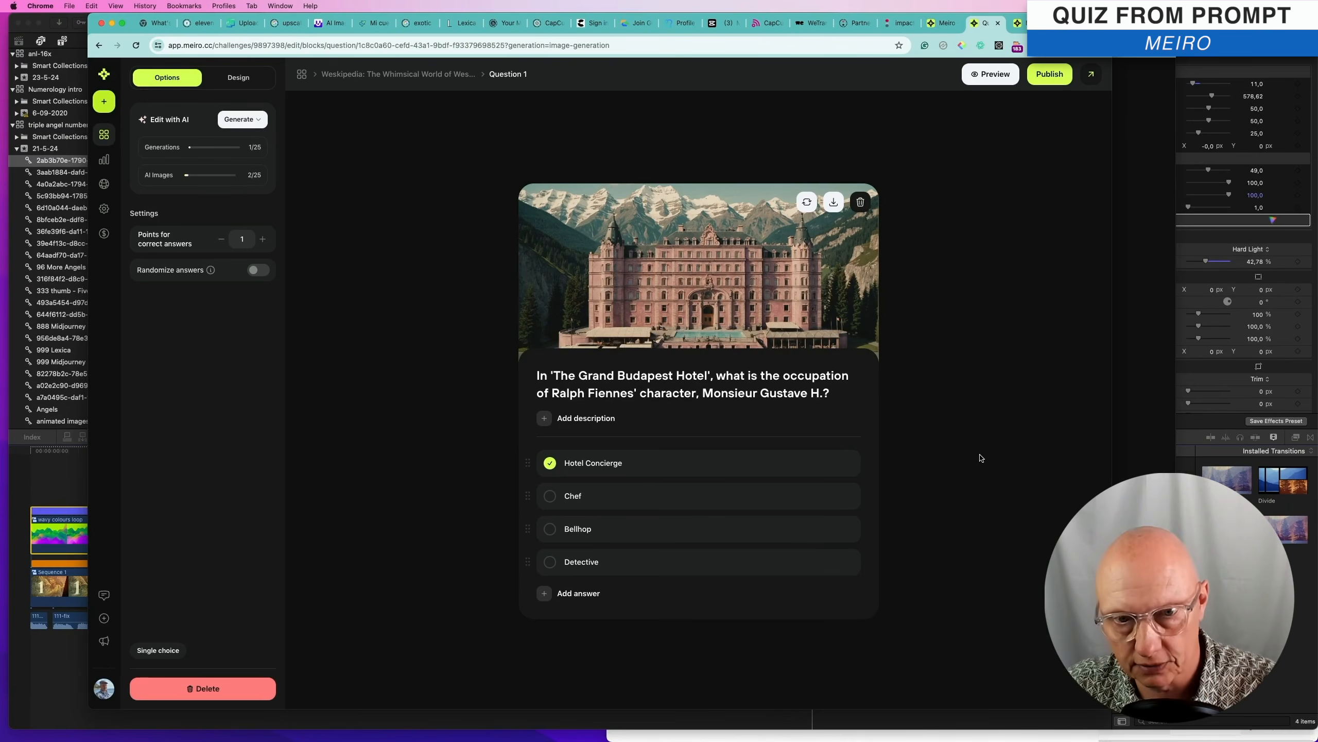
key(super+equal)
key(super+equal)
key(super+equal)
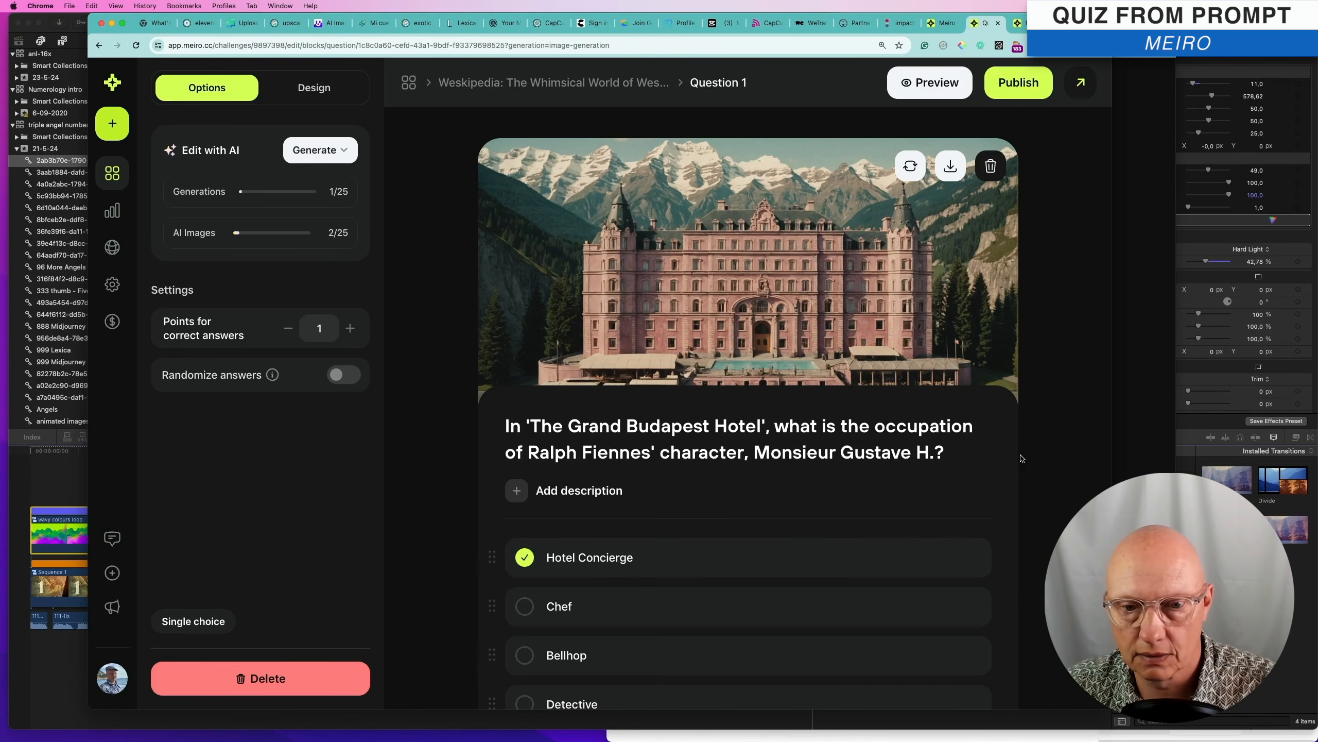
key(super+minus)
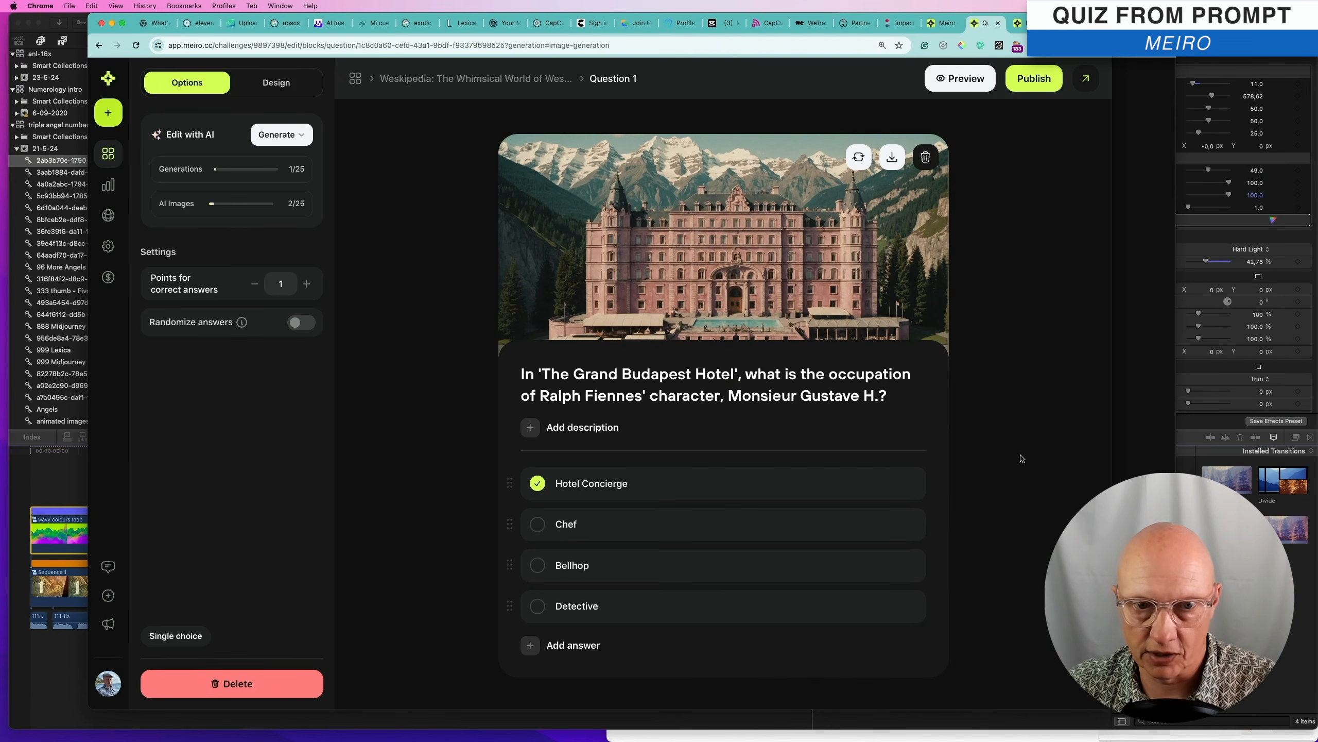
key(super+minus)
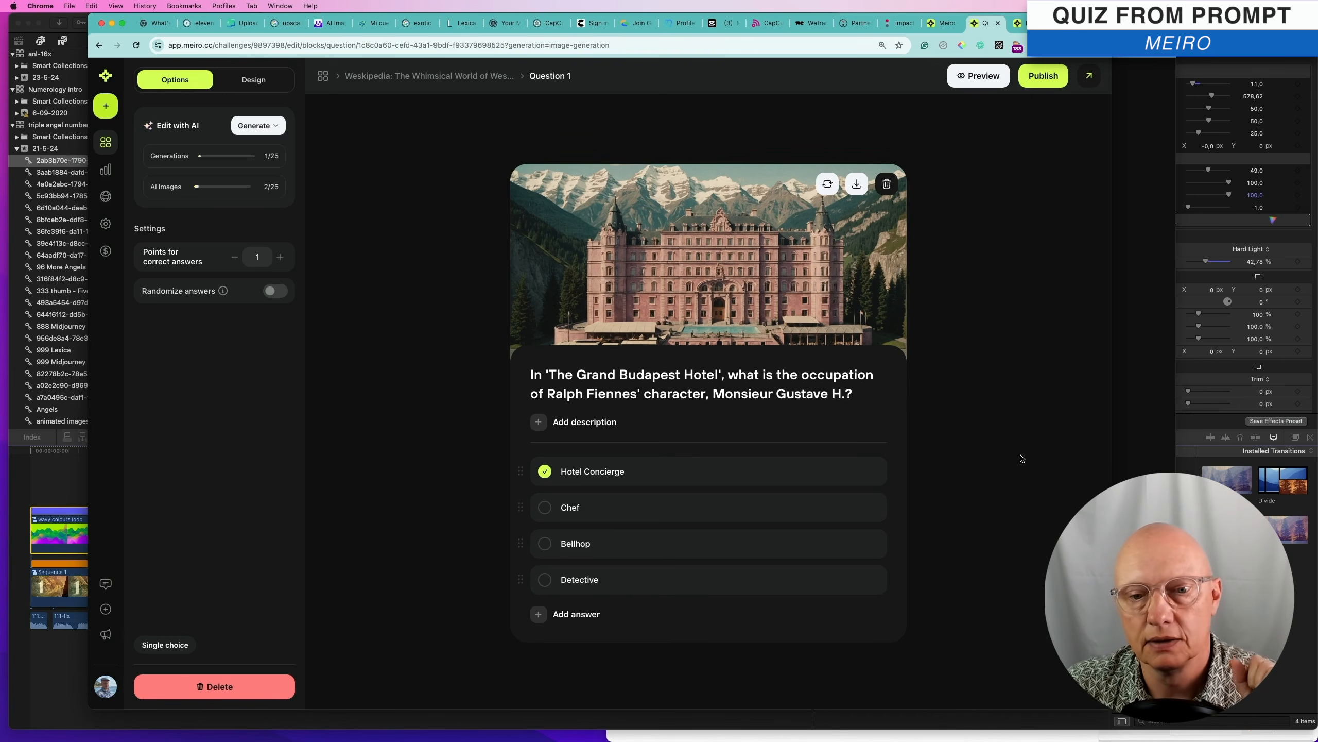
key(ctrl+Up)
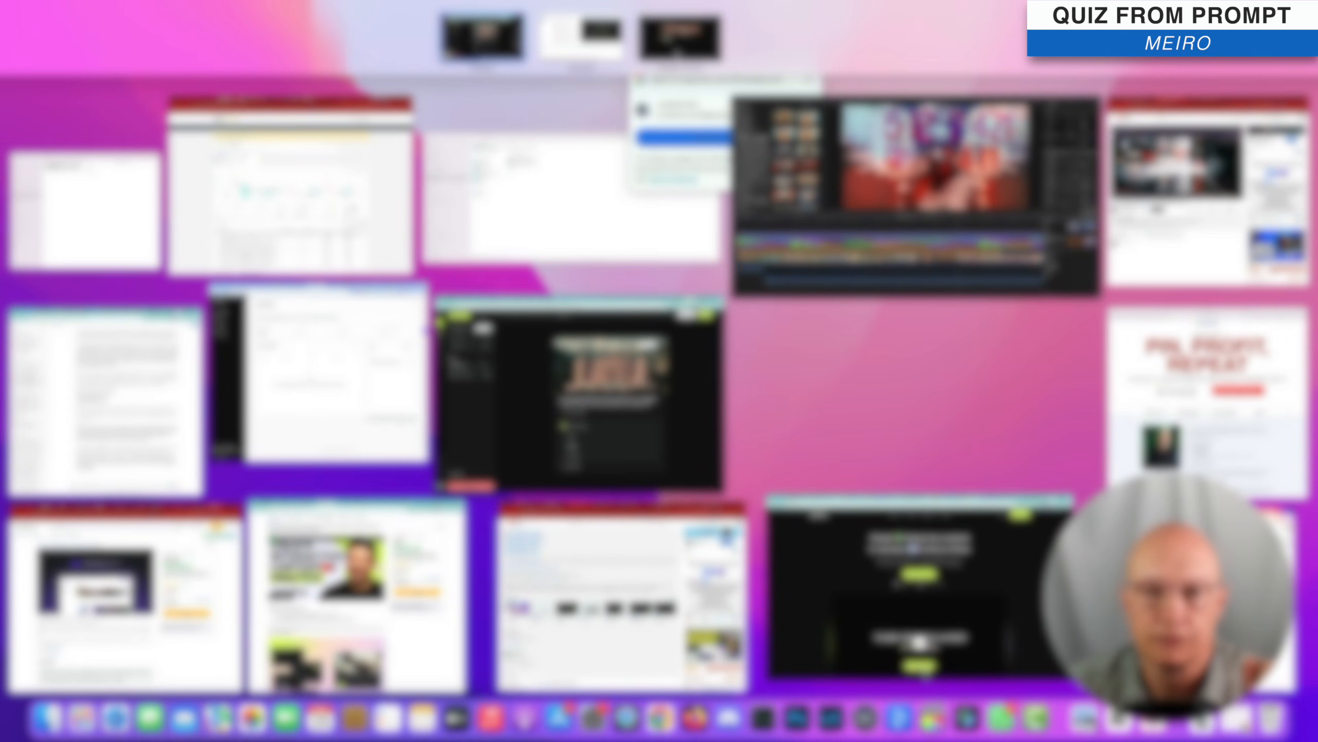
click(674, 53)
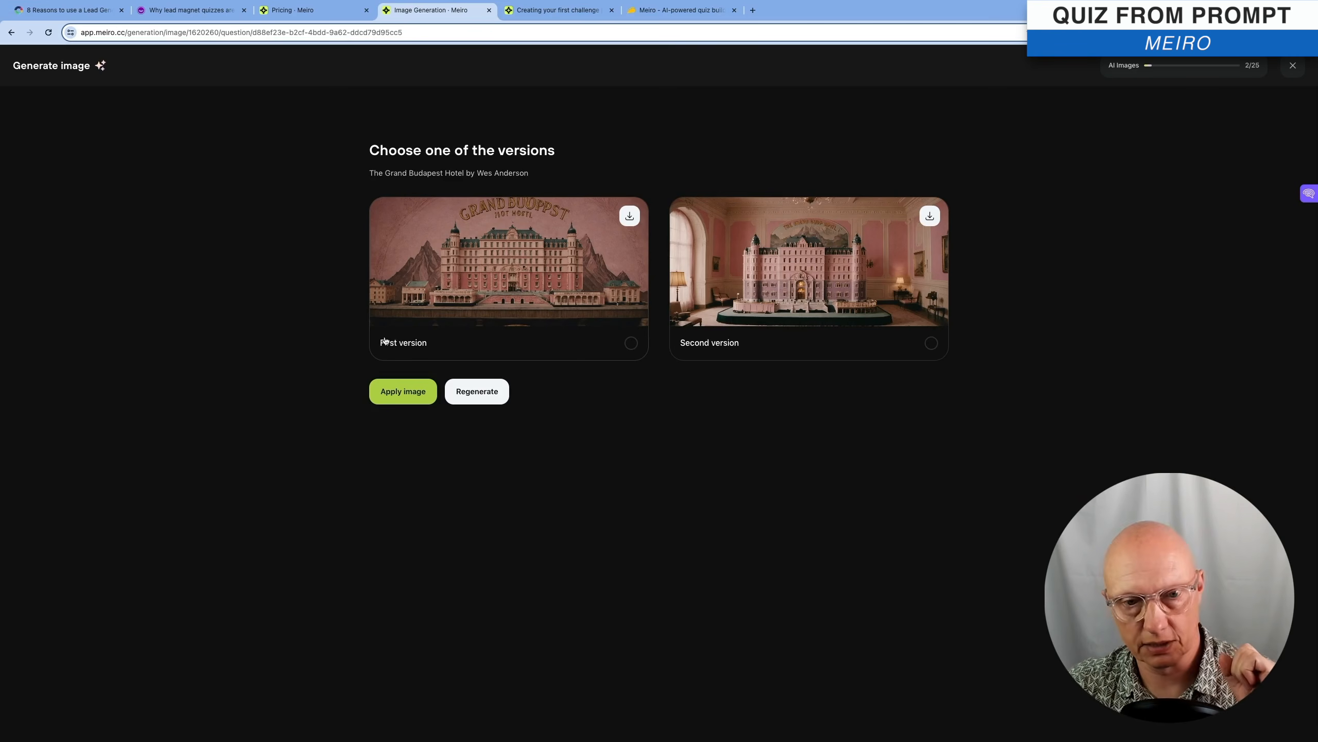
- Regenerate the images with the same idea and style, and apply the second version as Question 1's cover
click(631, 344)
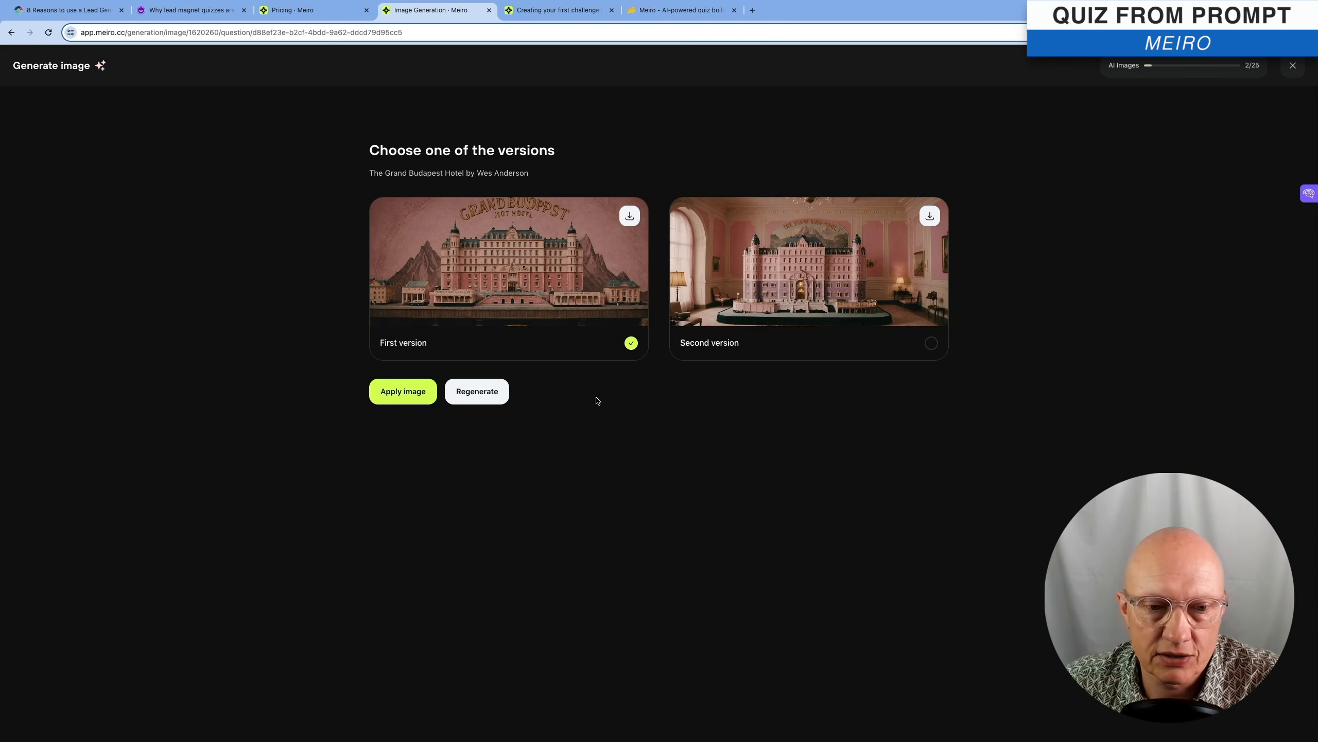
click(482, 392)
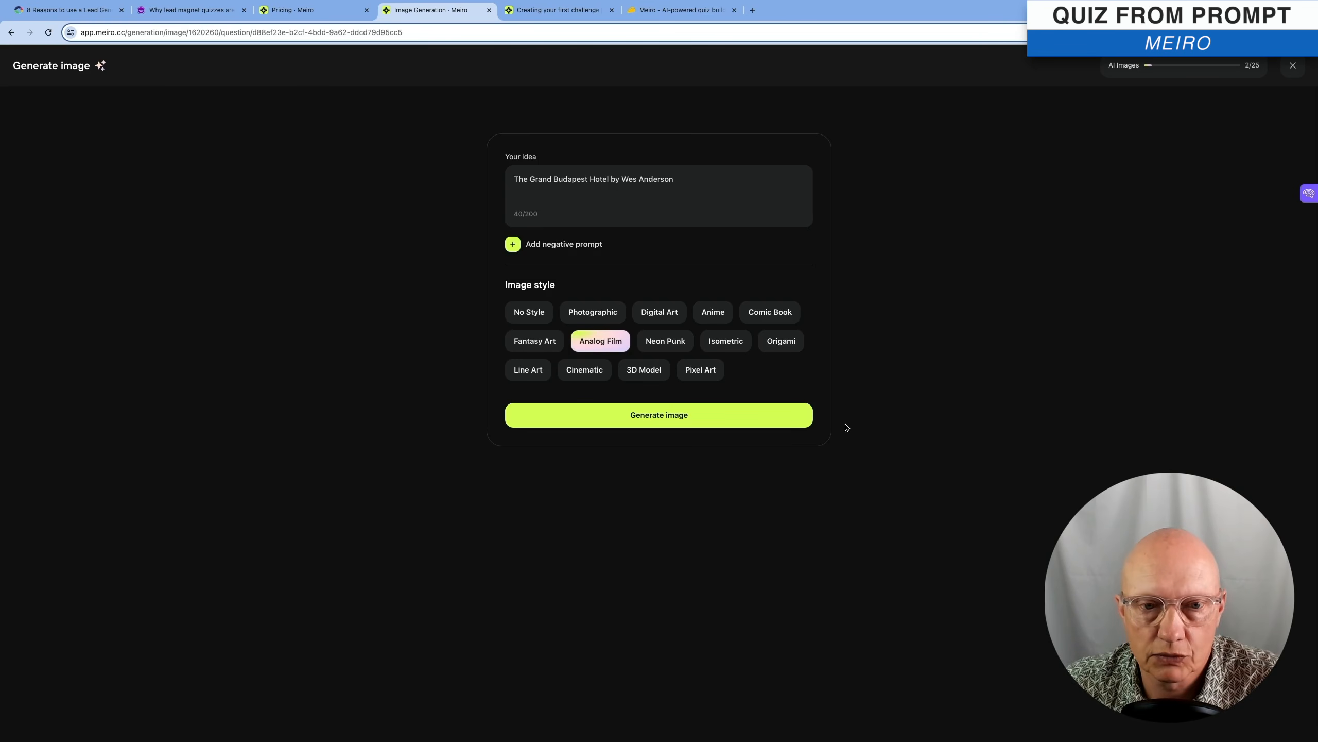
click(731, 421)
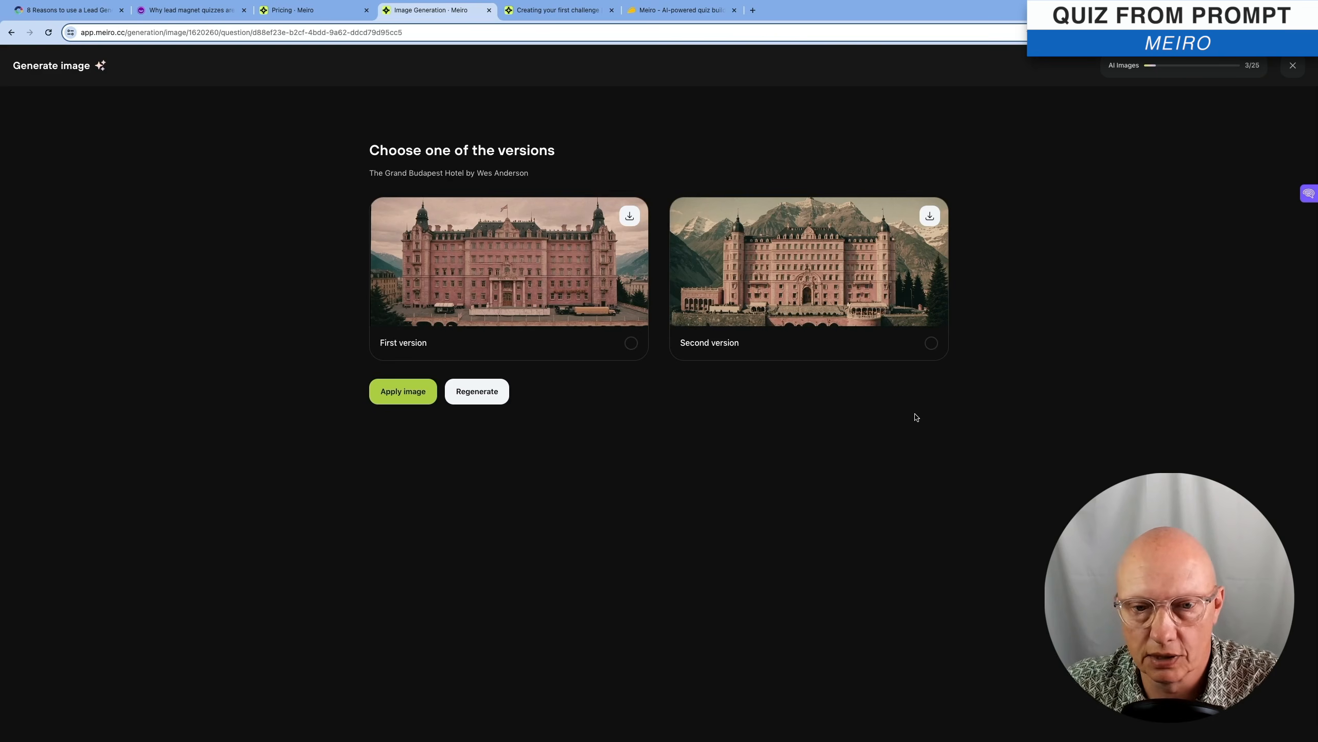
click(932, 344)
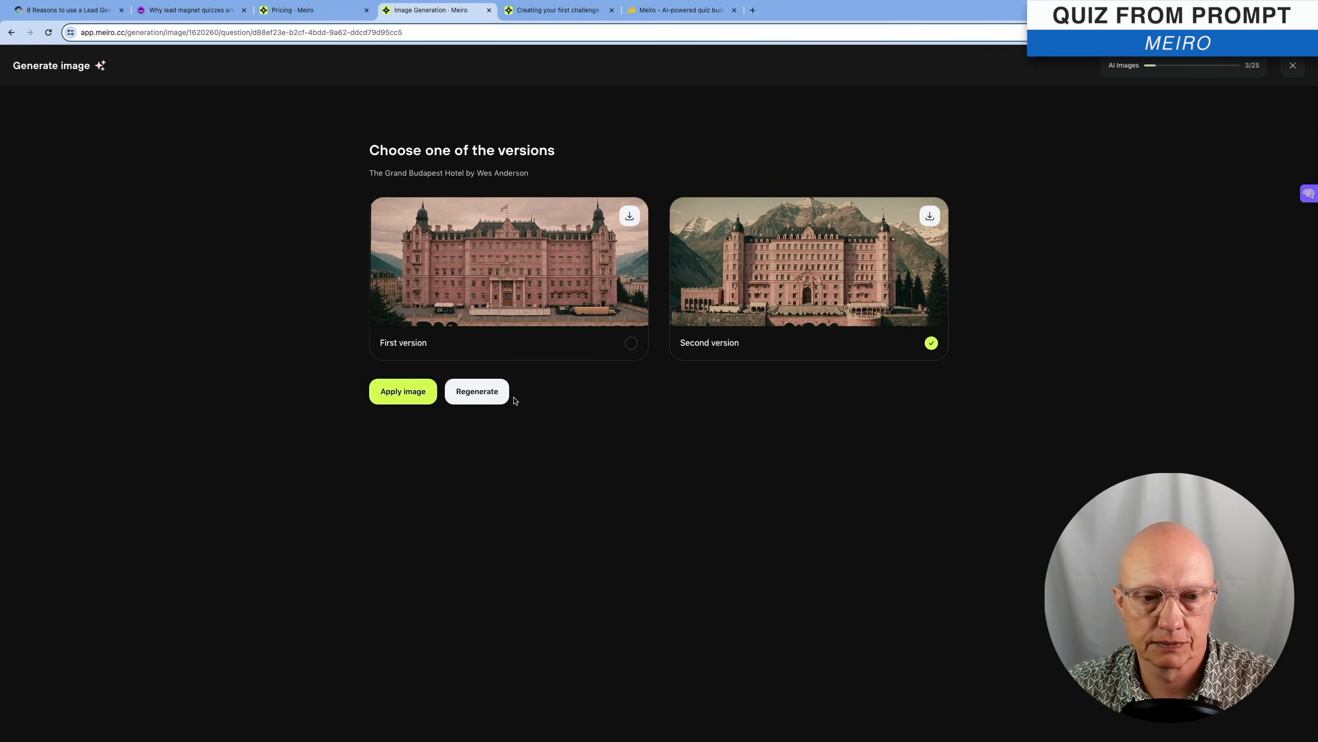
click(410, 393)
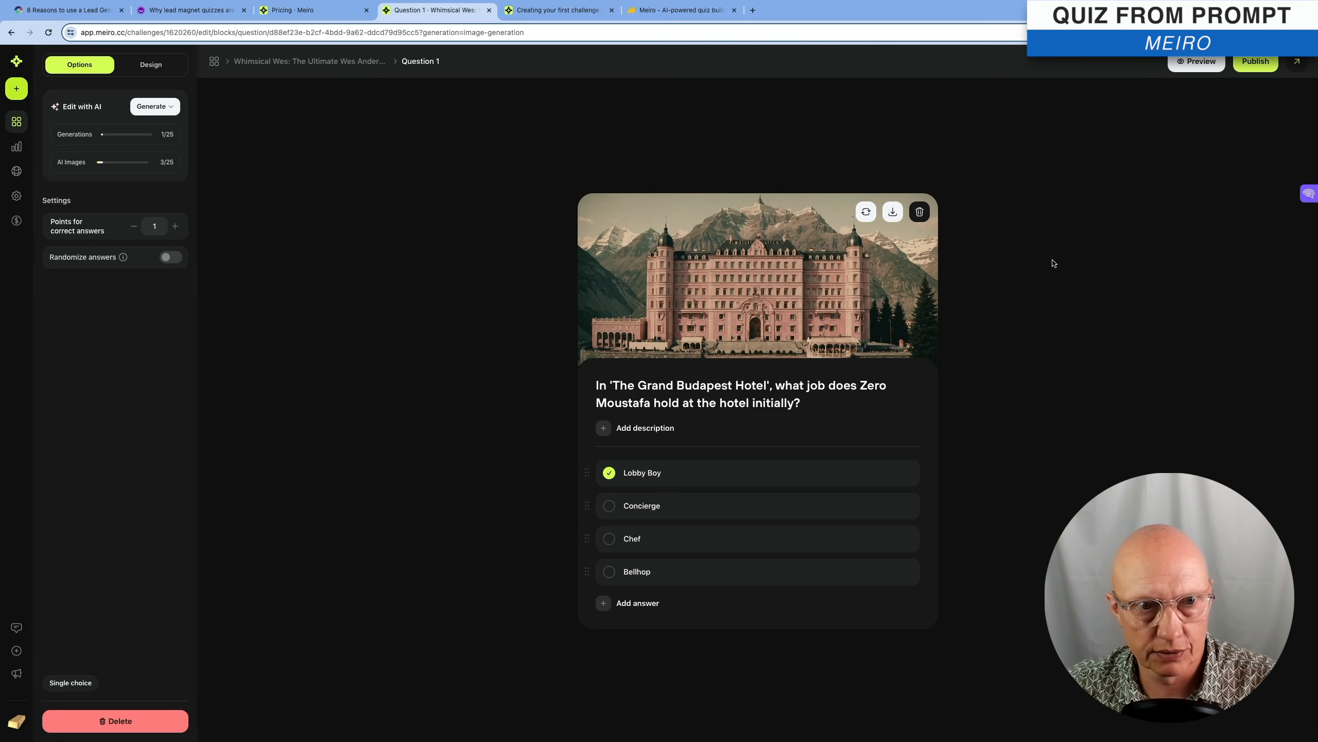
- Check the Wes Anderson quiz in the overview of all challenges and reopen its blocks
click(308, 63)
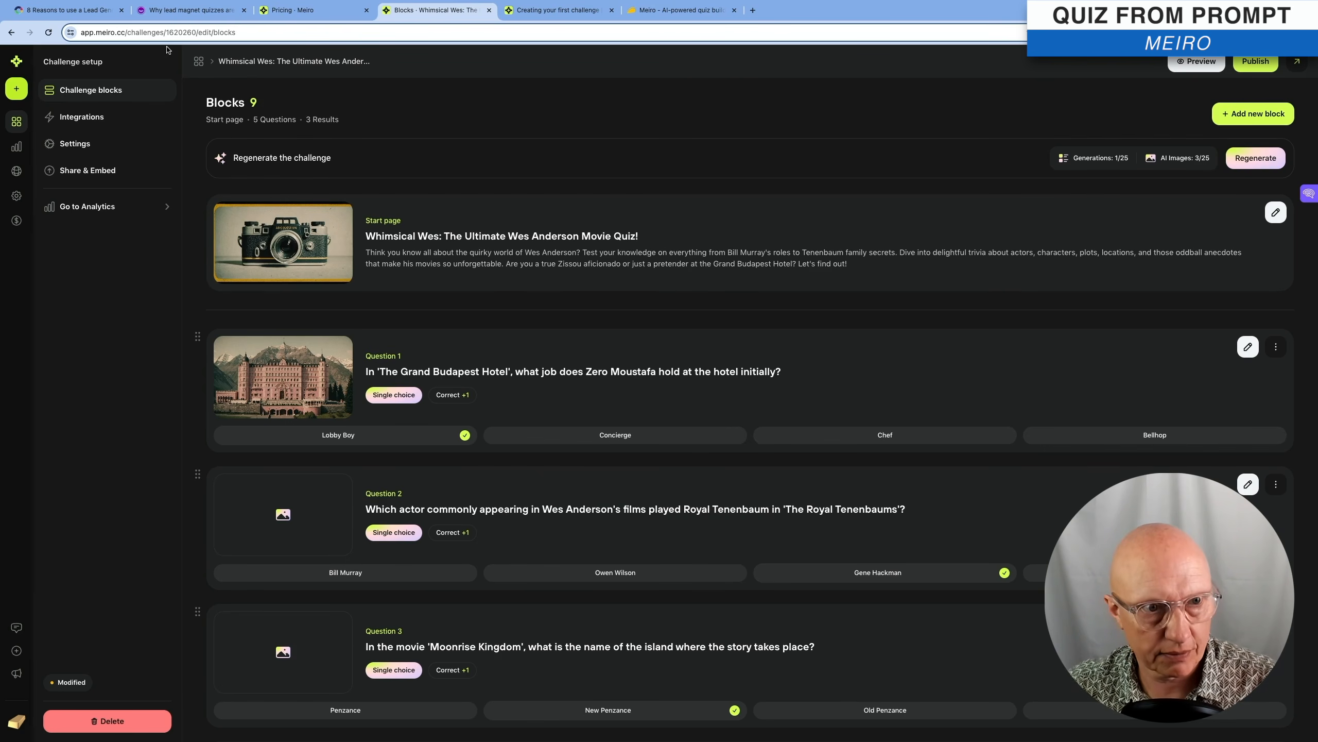
click(199, 61)
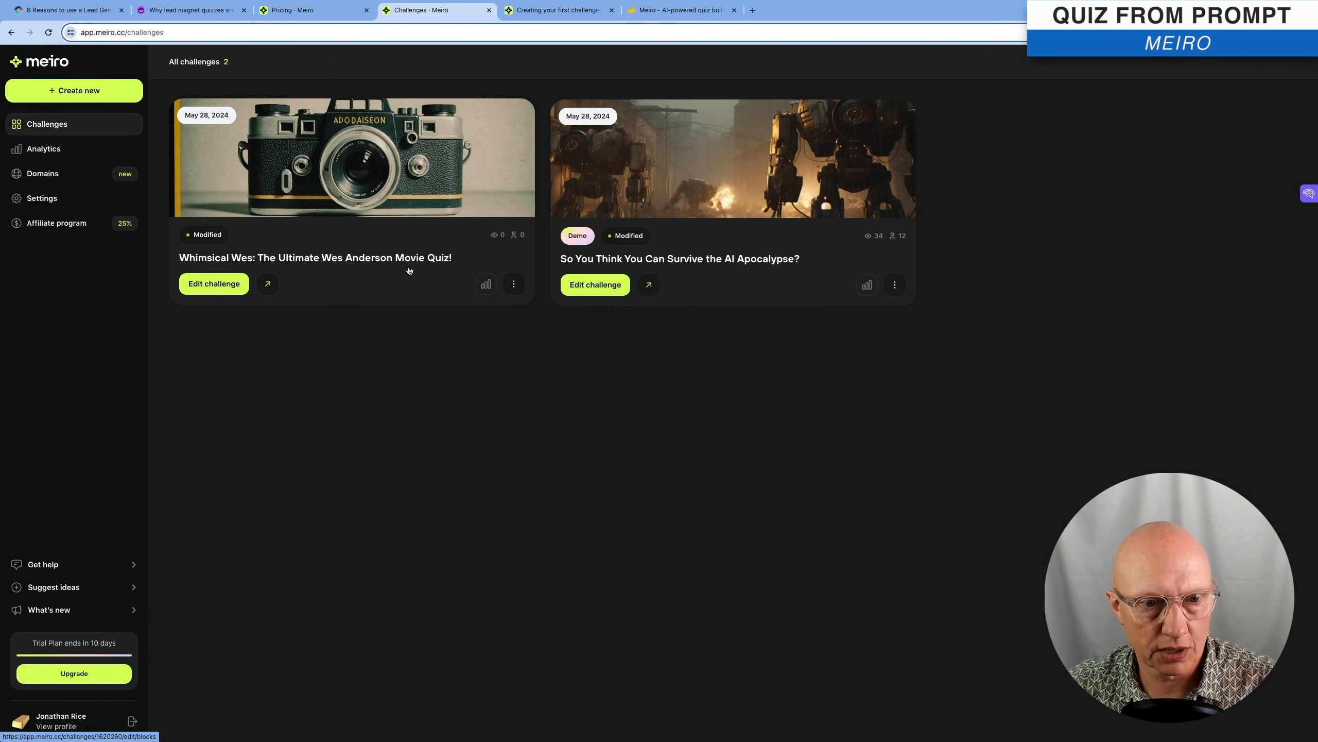
click(358, 200)
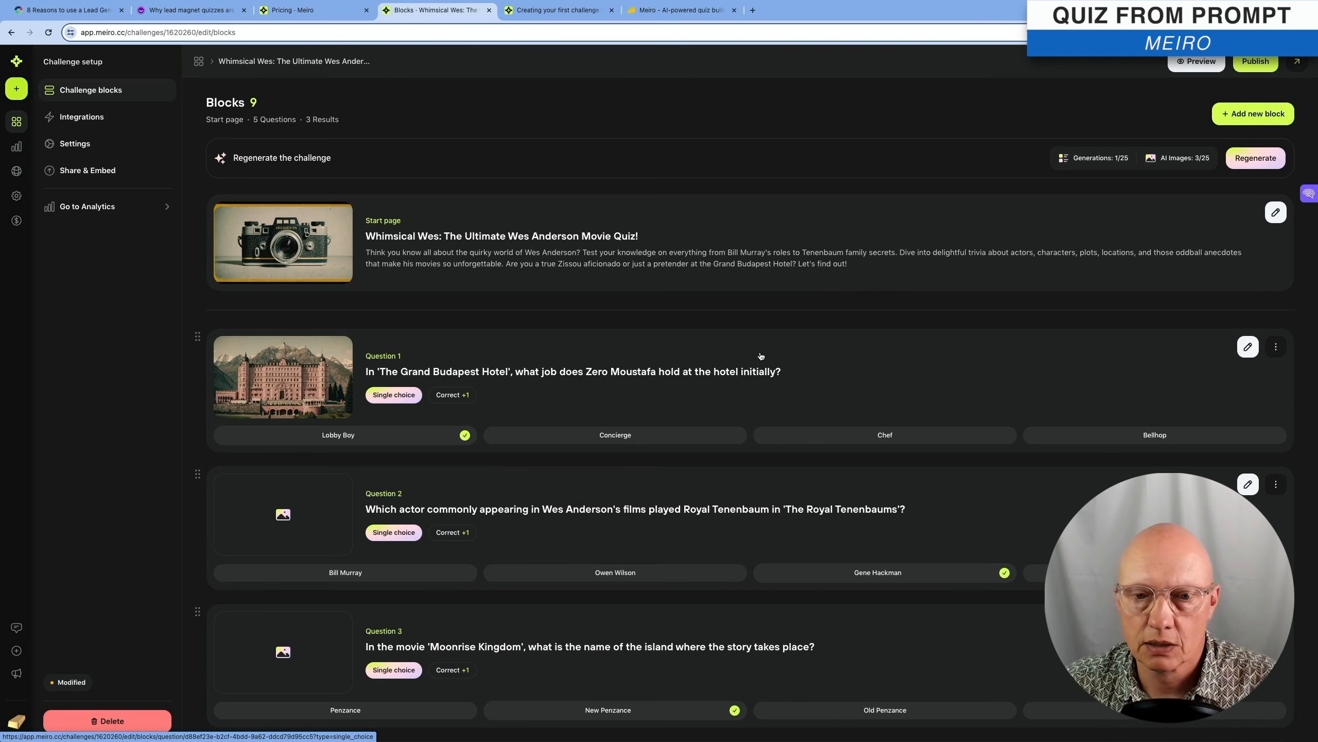
- Review the quiz's five questions with their answers and the three results with their score ranges
scroll(764, 358, down, 2)
scroll(764, 357, down, 1)
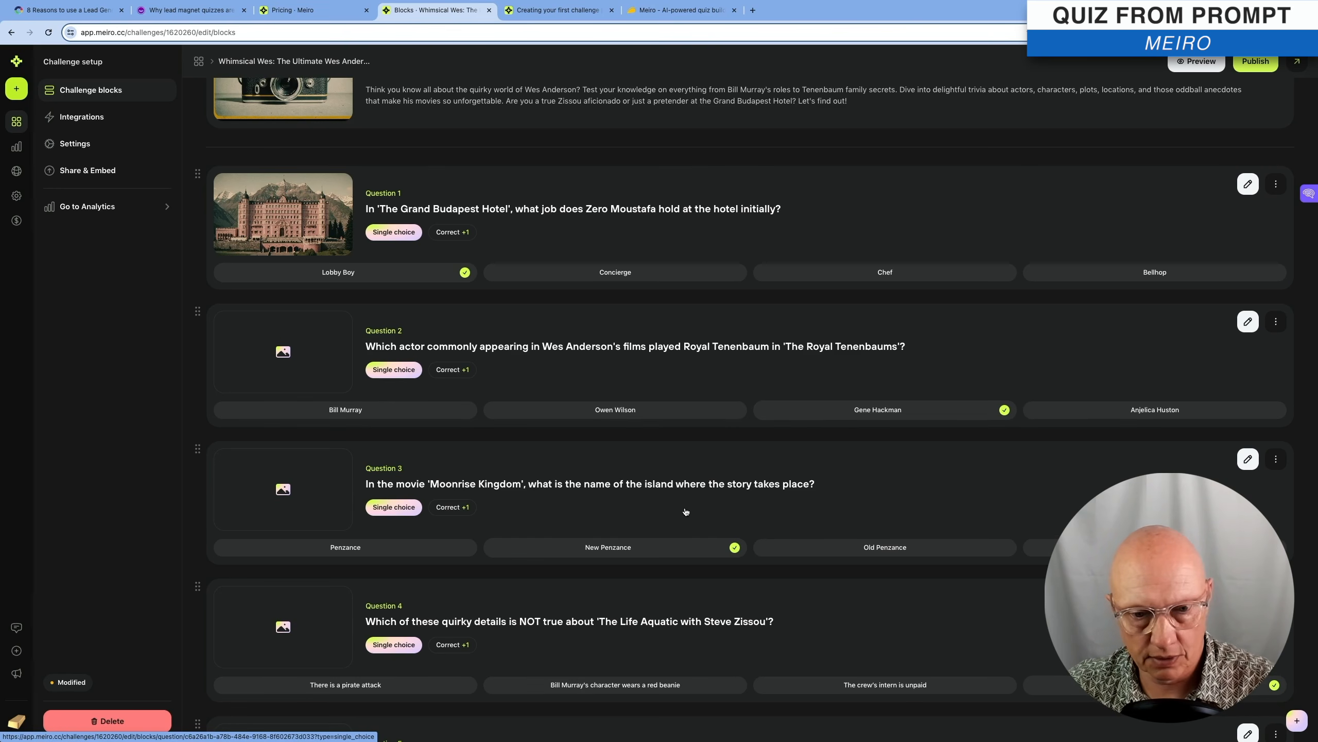
scroll(684, 511, down, 4)
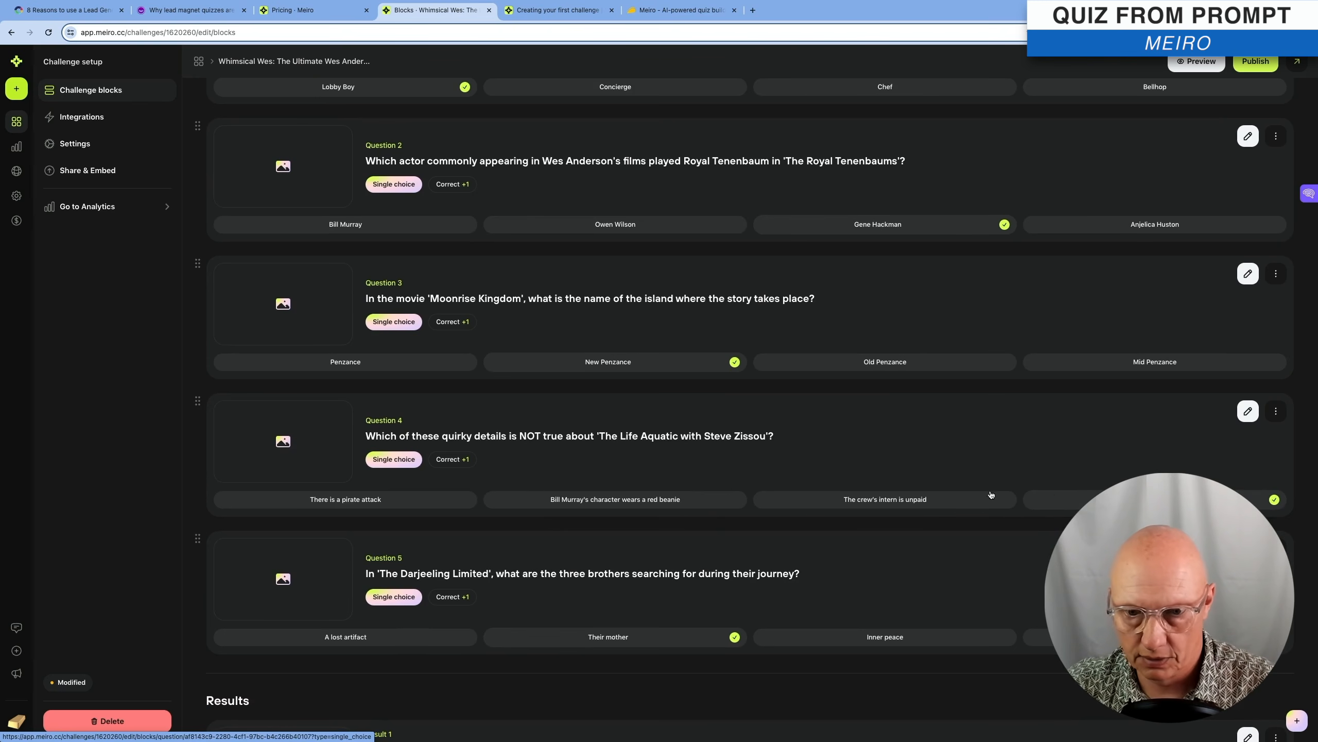
scroll(888, 579, down, 4)
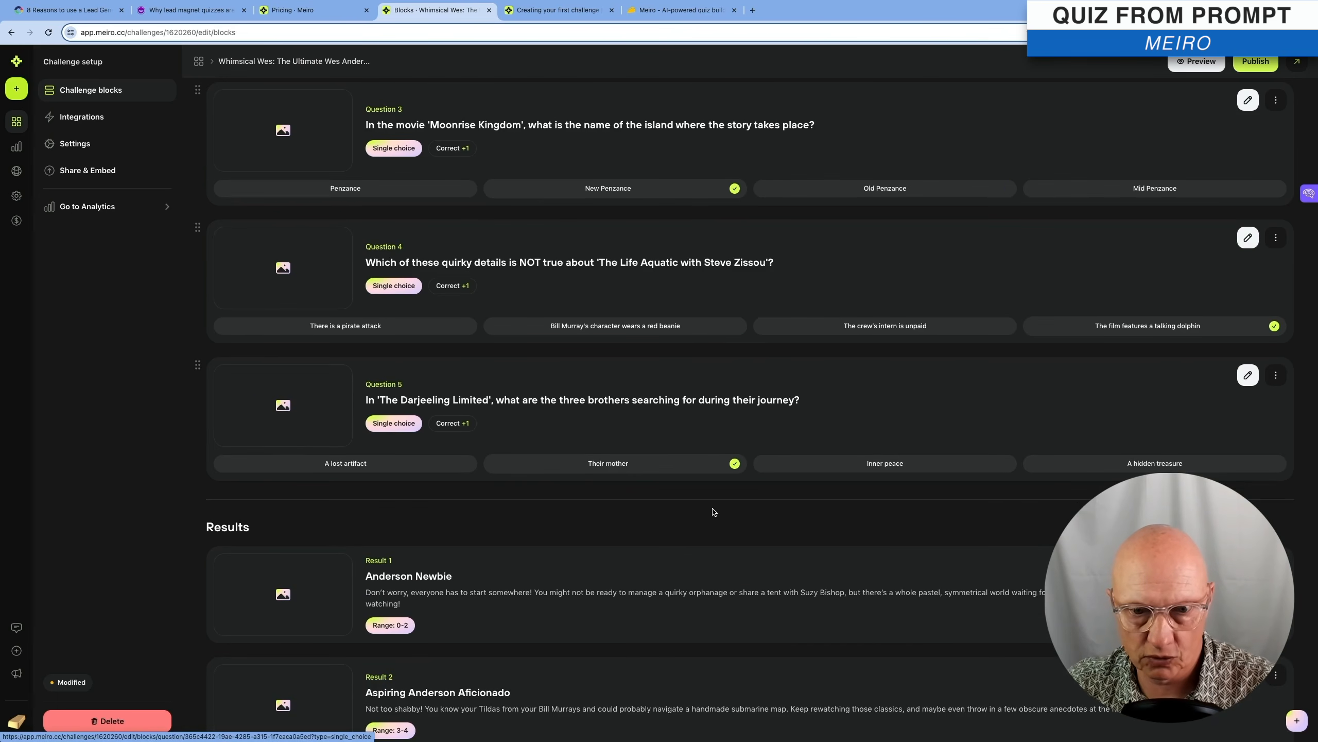
scroll(821, 519, down, 4)
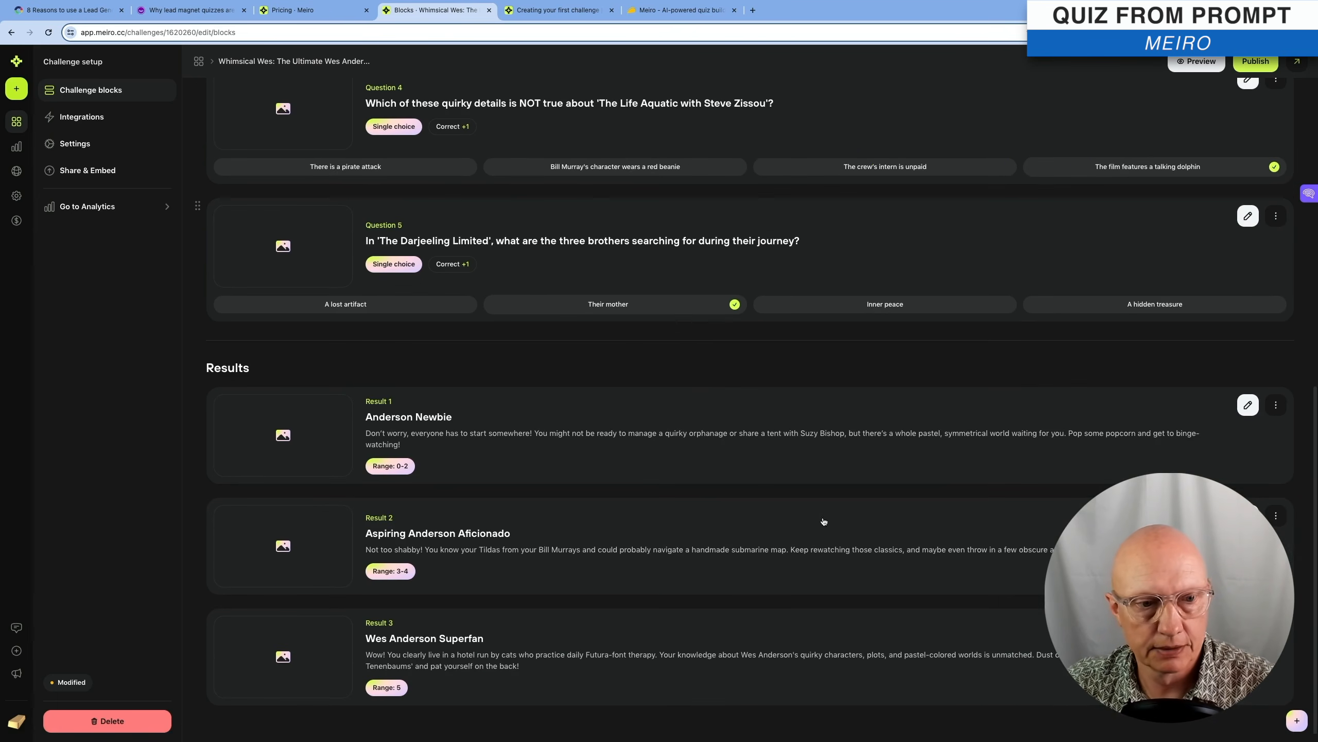
scroll(801, 416, up, 15)
scroll(799, 426, down, 4)
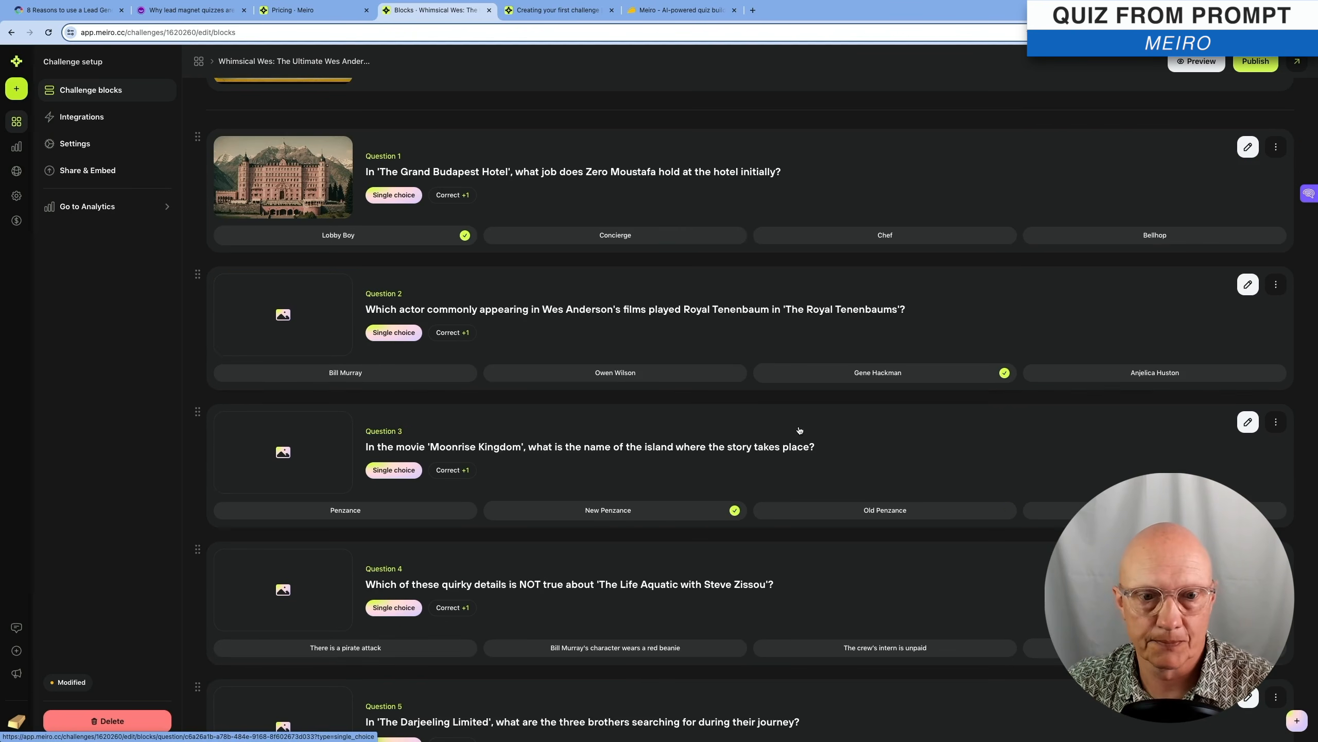
- Examine the three result blocks of the quiz and the editing options of Result 1, and return to the blocks overview
scroll(799, 430, down, 4)
scroll(799, 430, down, 5)
scroll(799, 430, down, 4)
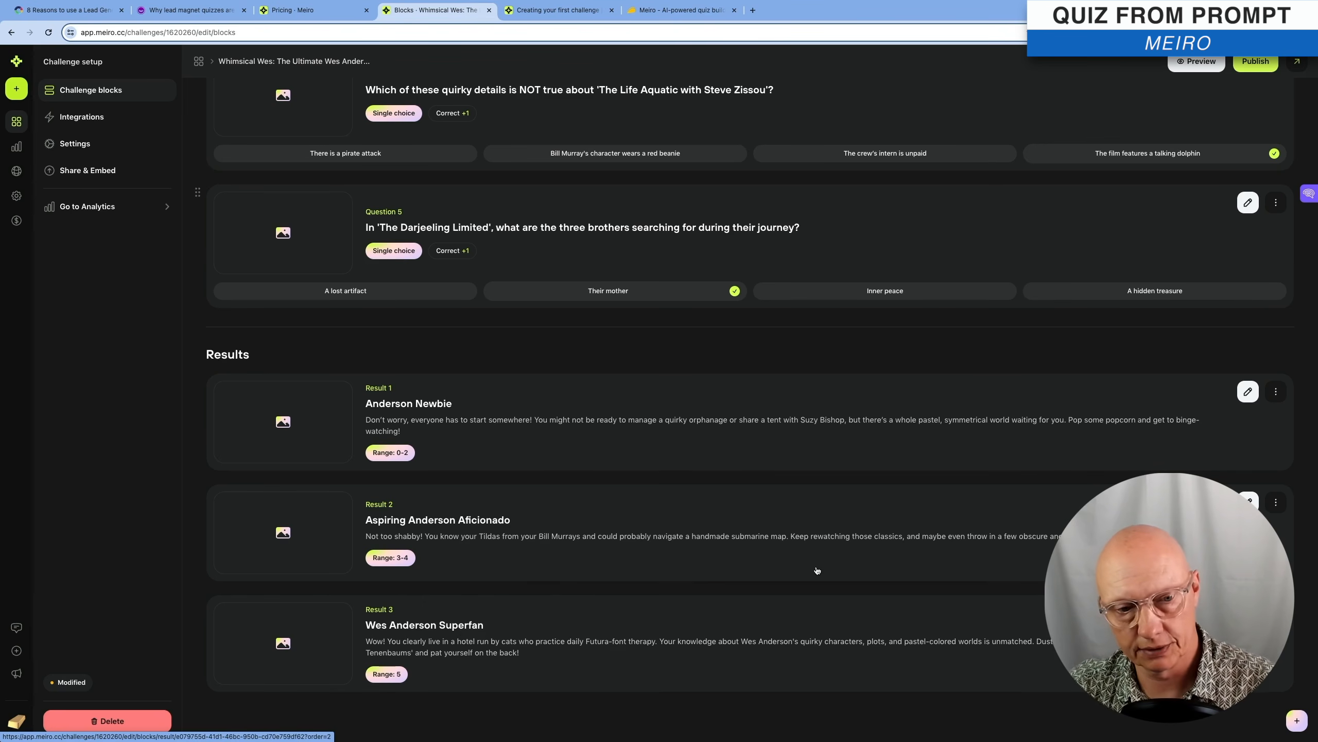
click(1248, 392)
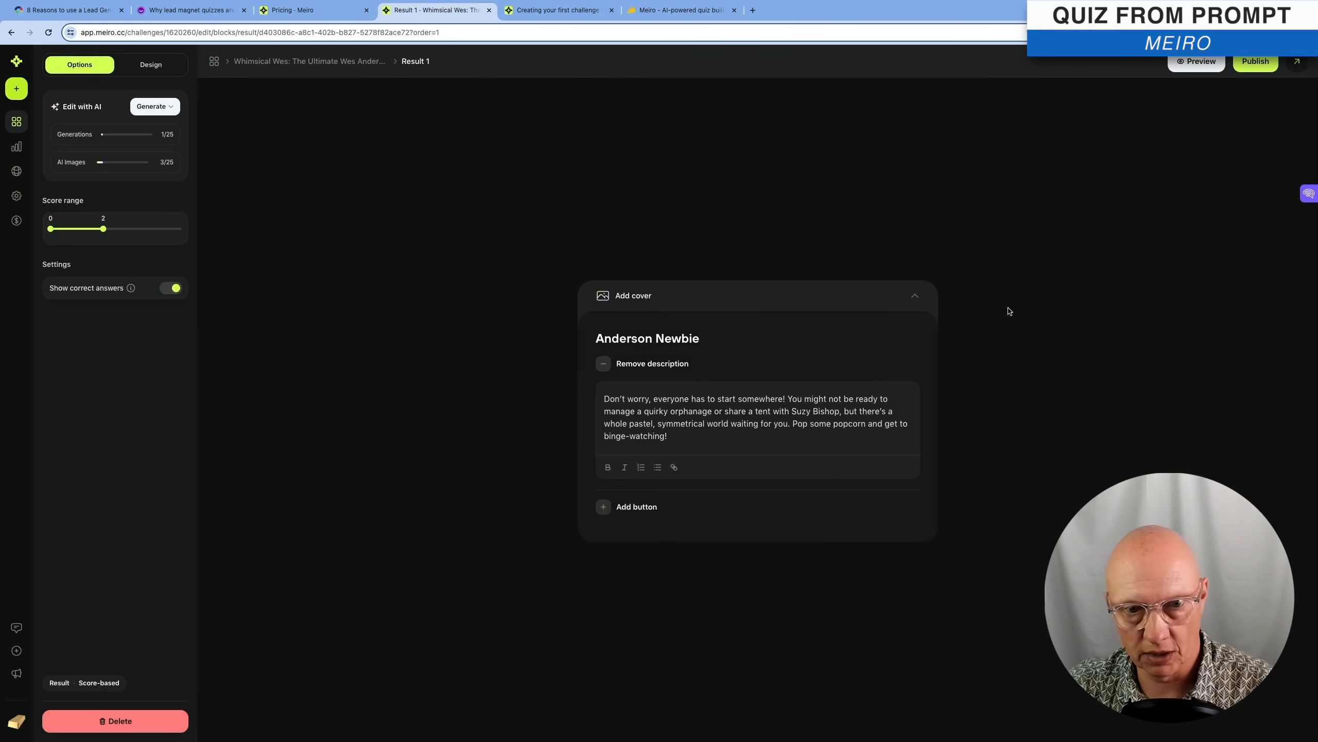
click(304, 63)
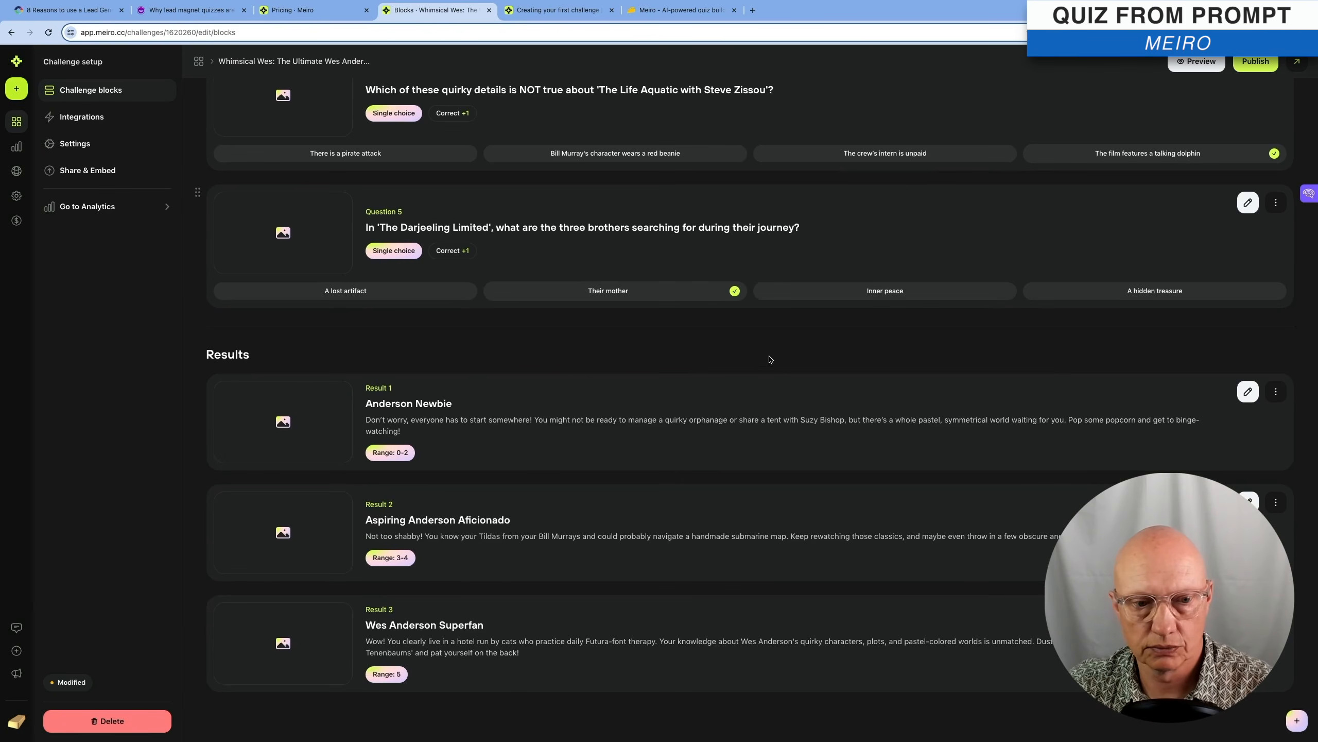
scroll(763, 419, up, 13)
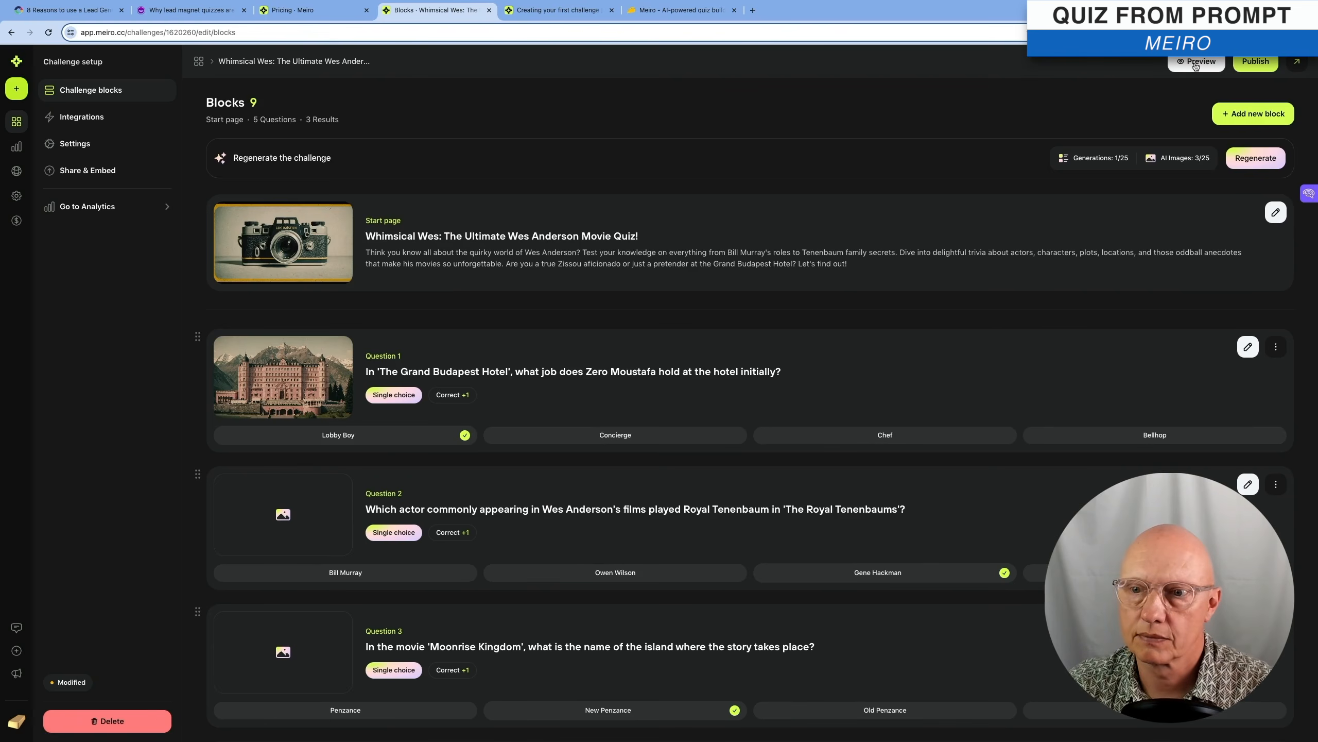
- Review the start page, questions and results in the quiz's all-blocks preview, and close the preview
click(1195, 65)
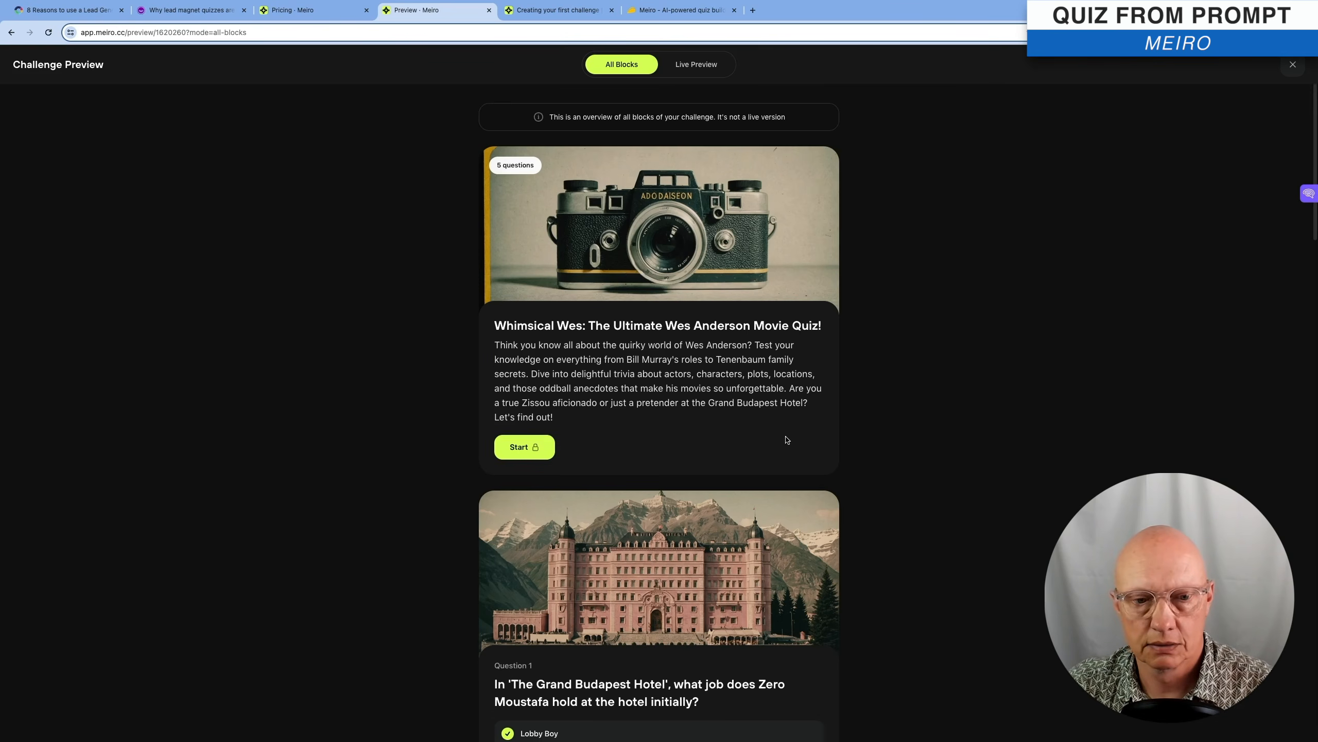
scroll(786, 438, down, 8)
scroll(786, 440, down, 4)
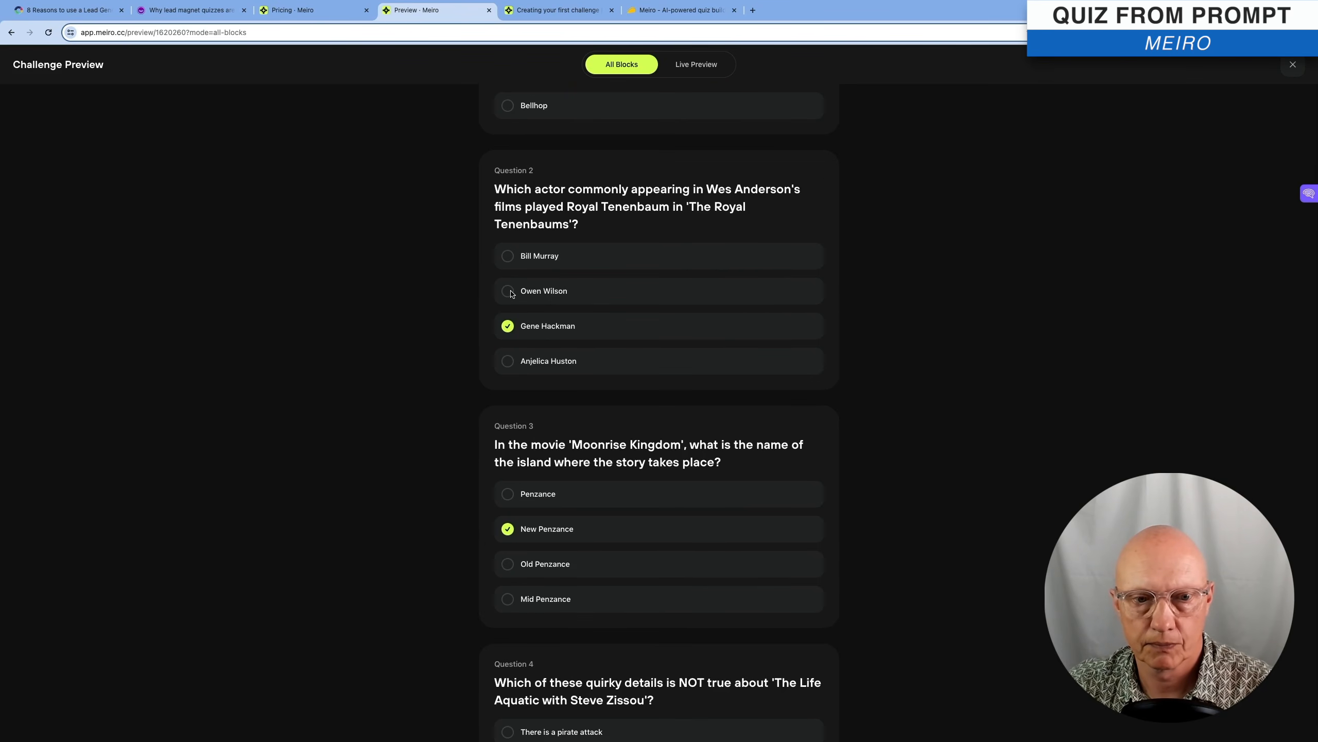
scroll(827, 397, down, 14)
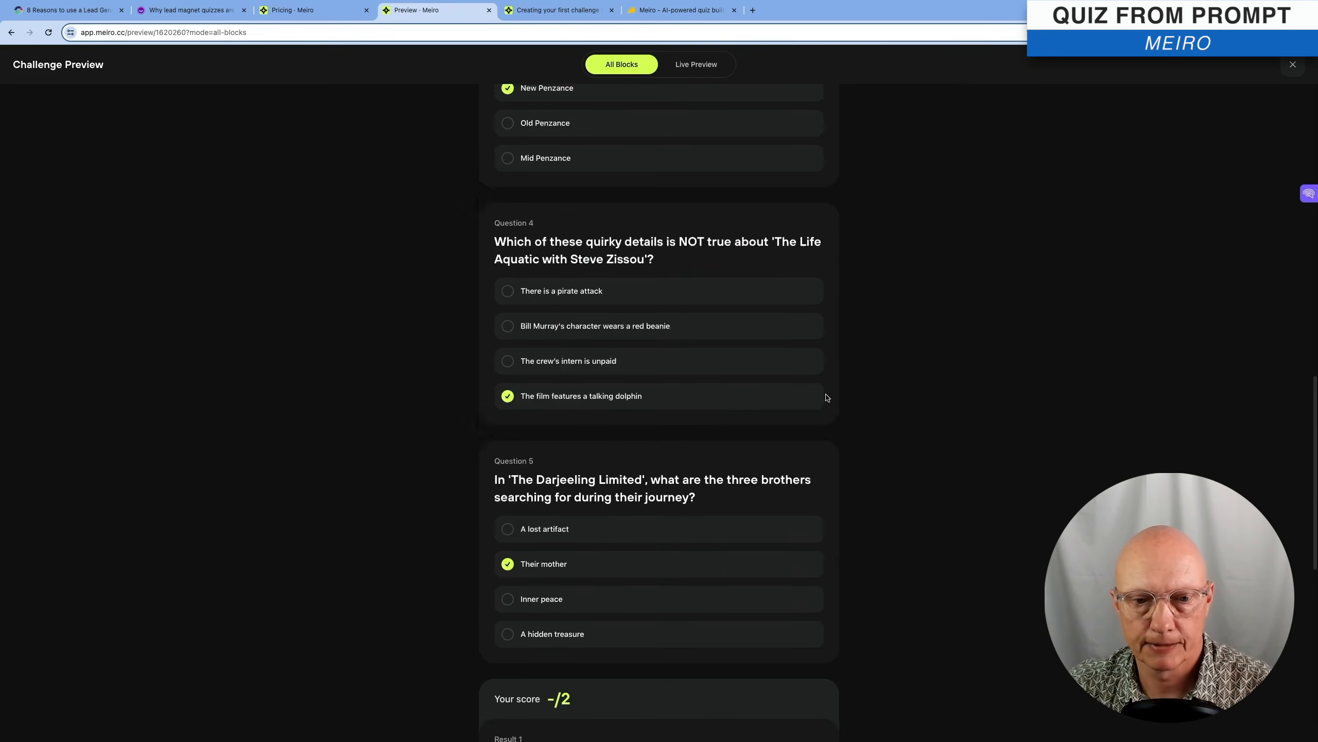
scroll(827, 398, down, 3)
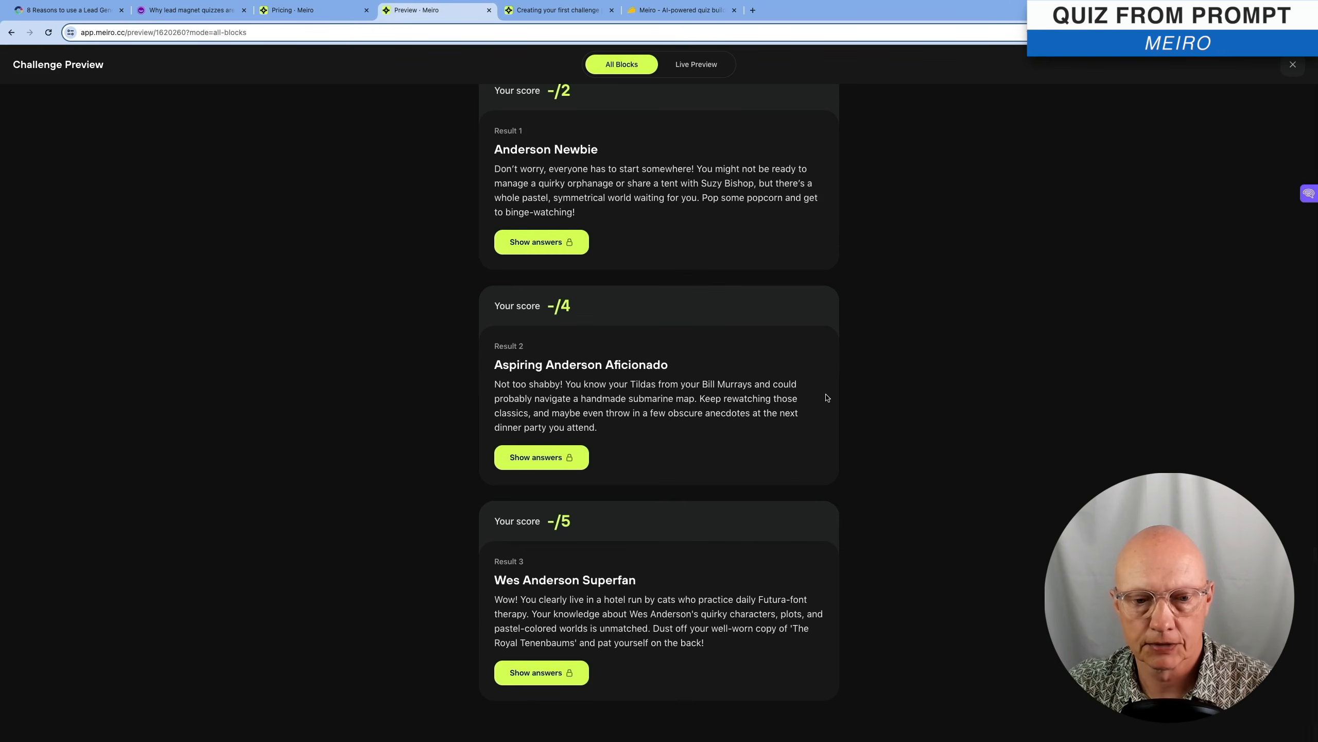
scroll(827, 397, up, 20)
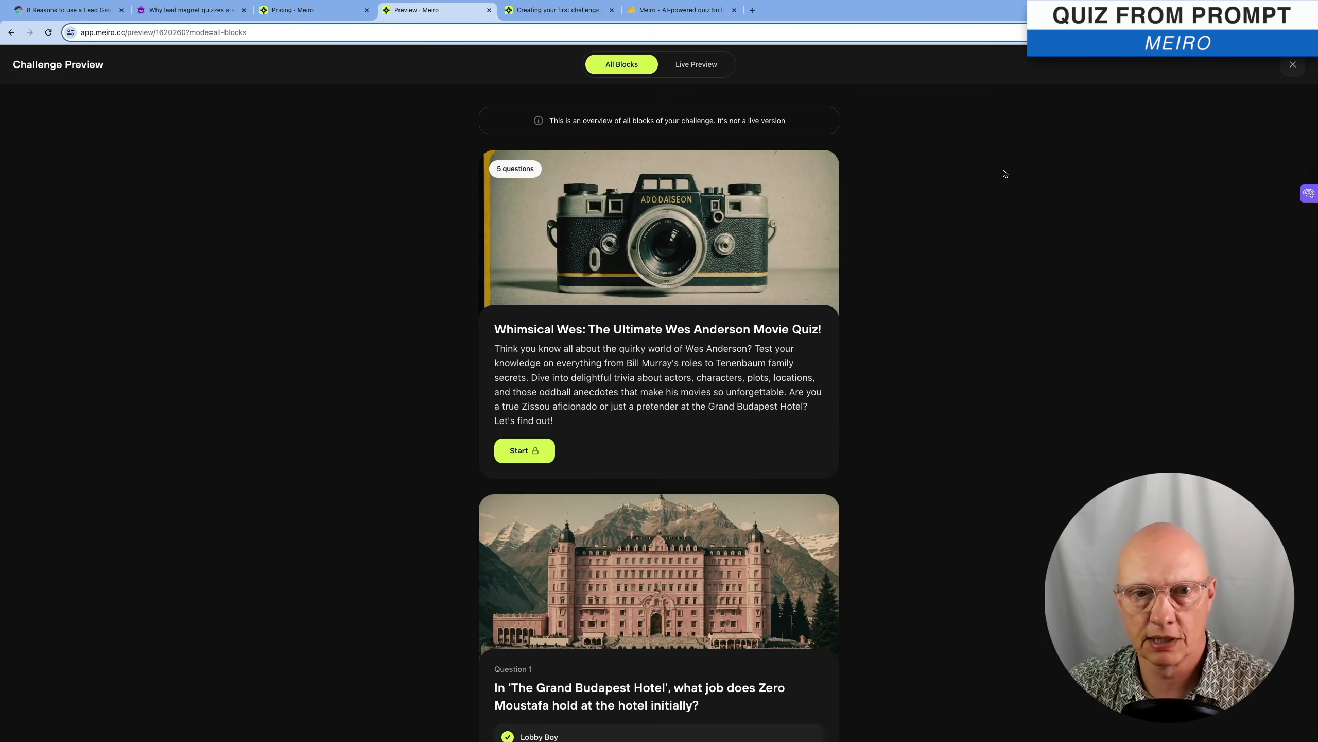
click(1293, 65)
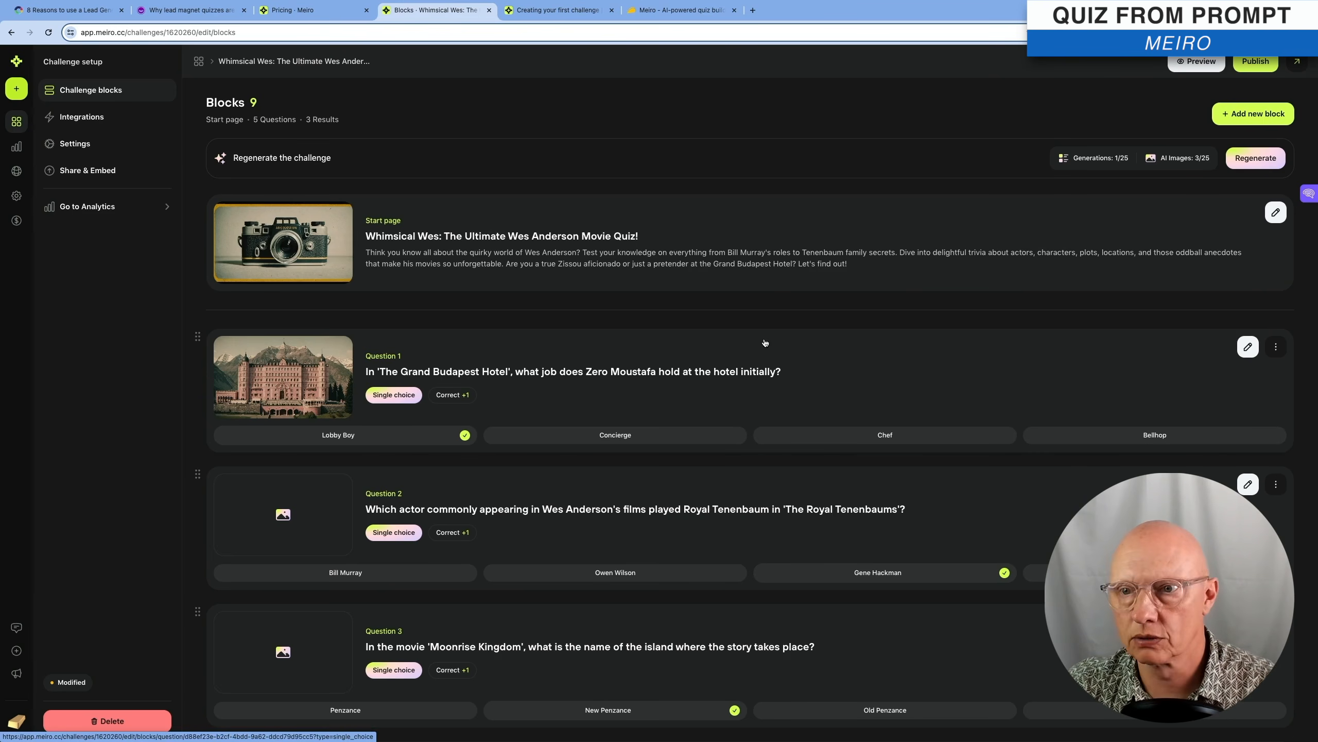
- Add a lead form block to the quiz, keeping its default title
click(1254, 121)
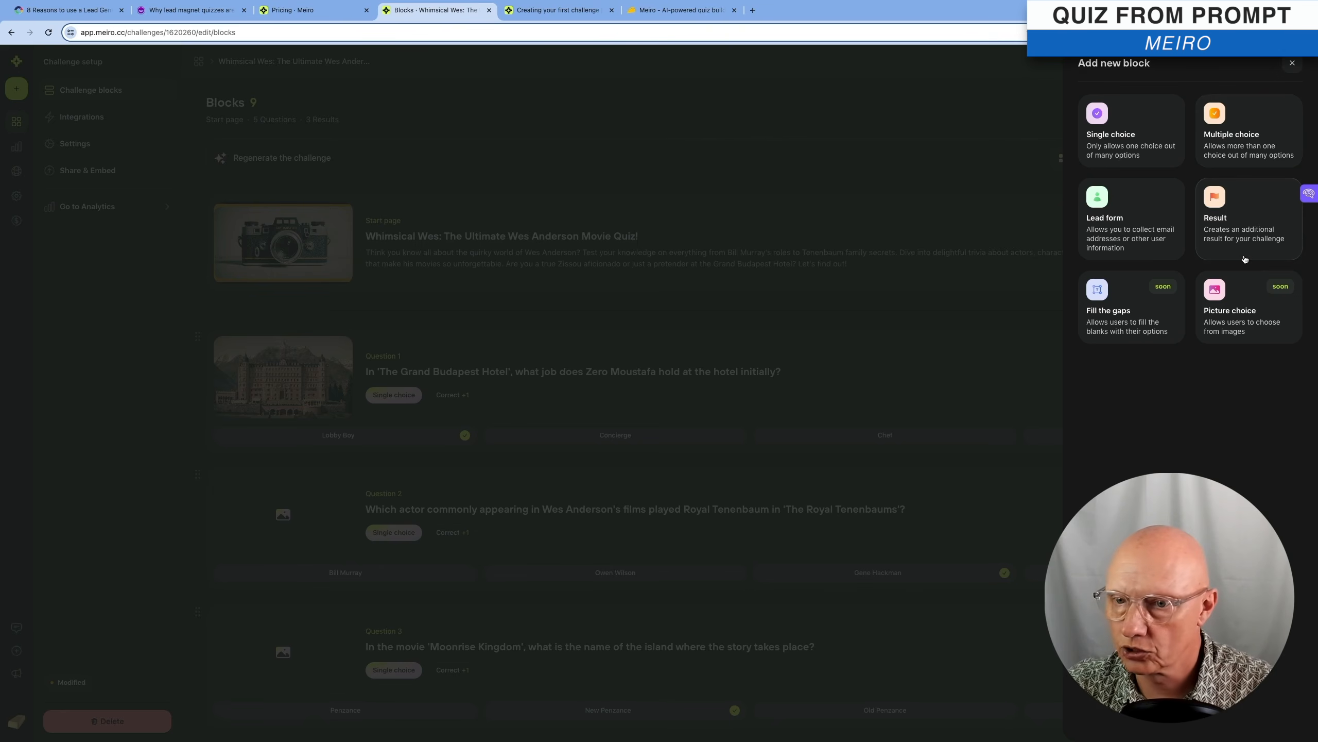
click(1130, 217)
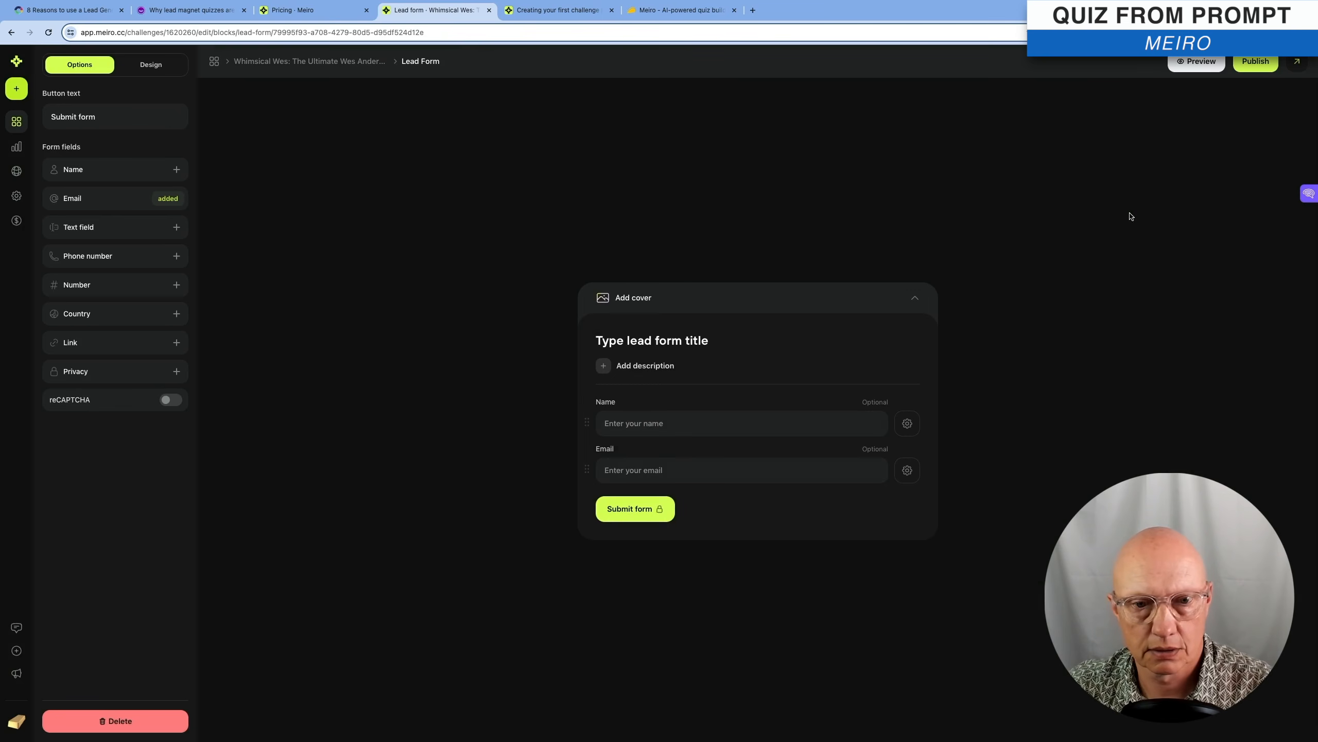
double_click(659, 340)
click(651, 340)
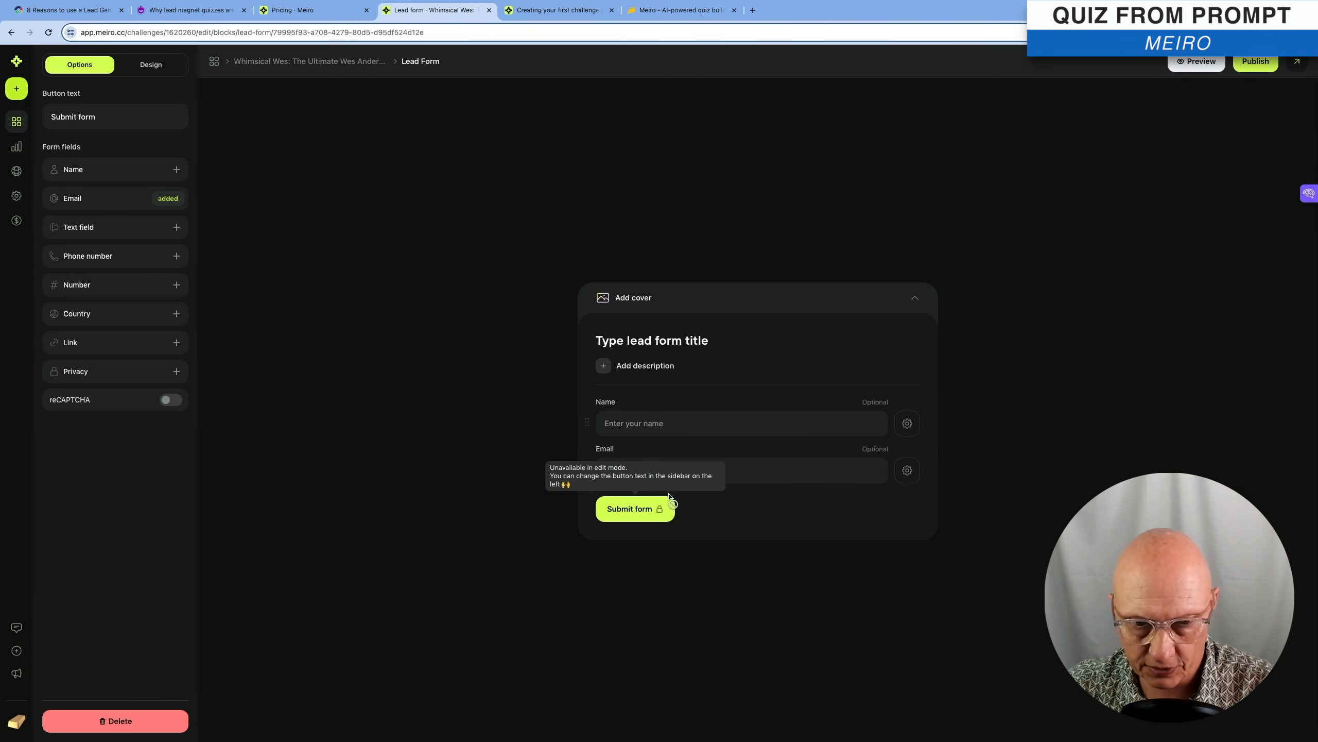
- Check the settings of the lead form's Name field and the form's place among the quiz blocks
click(909, 425)
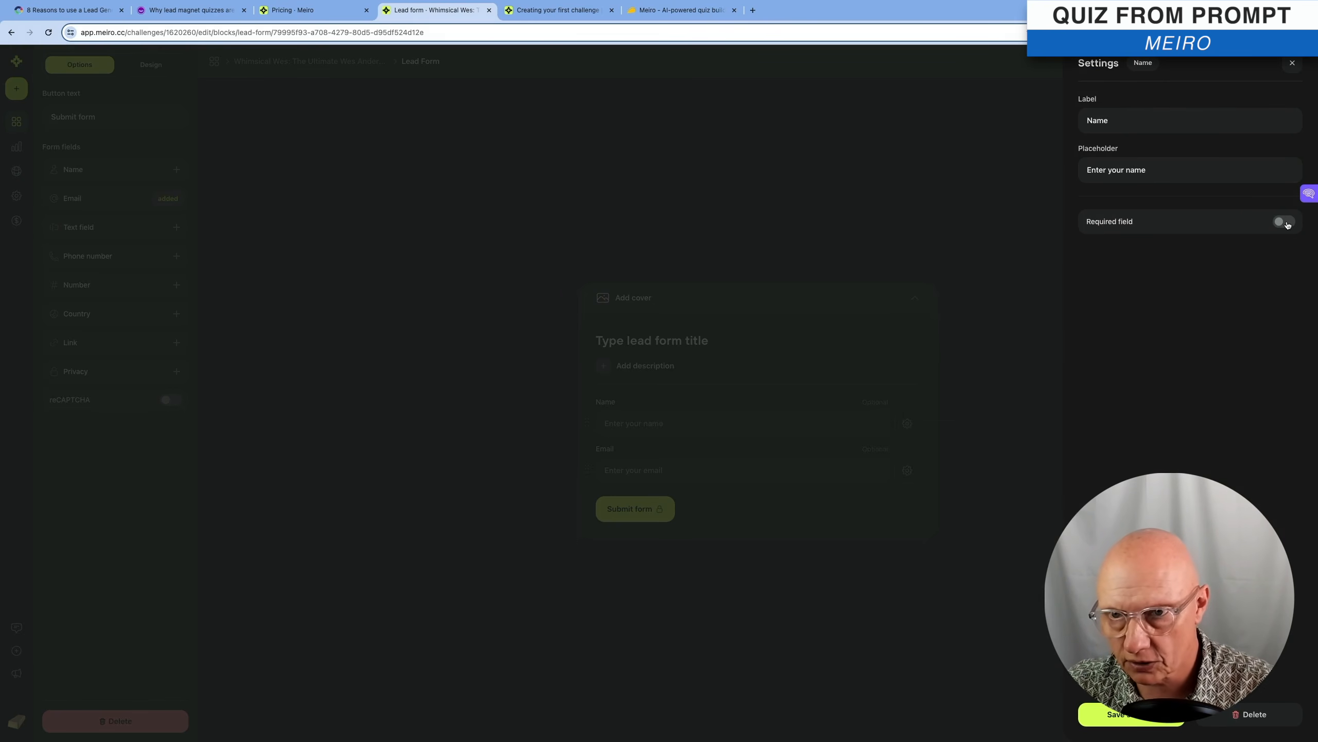
click(1292, 65)
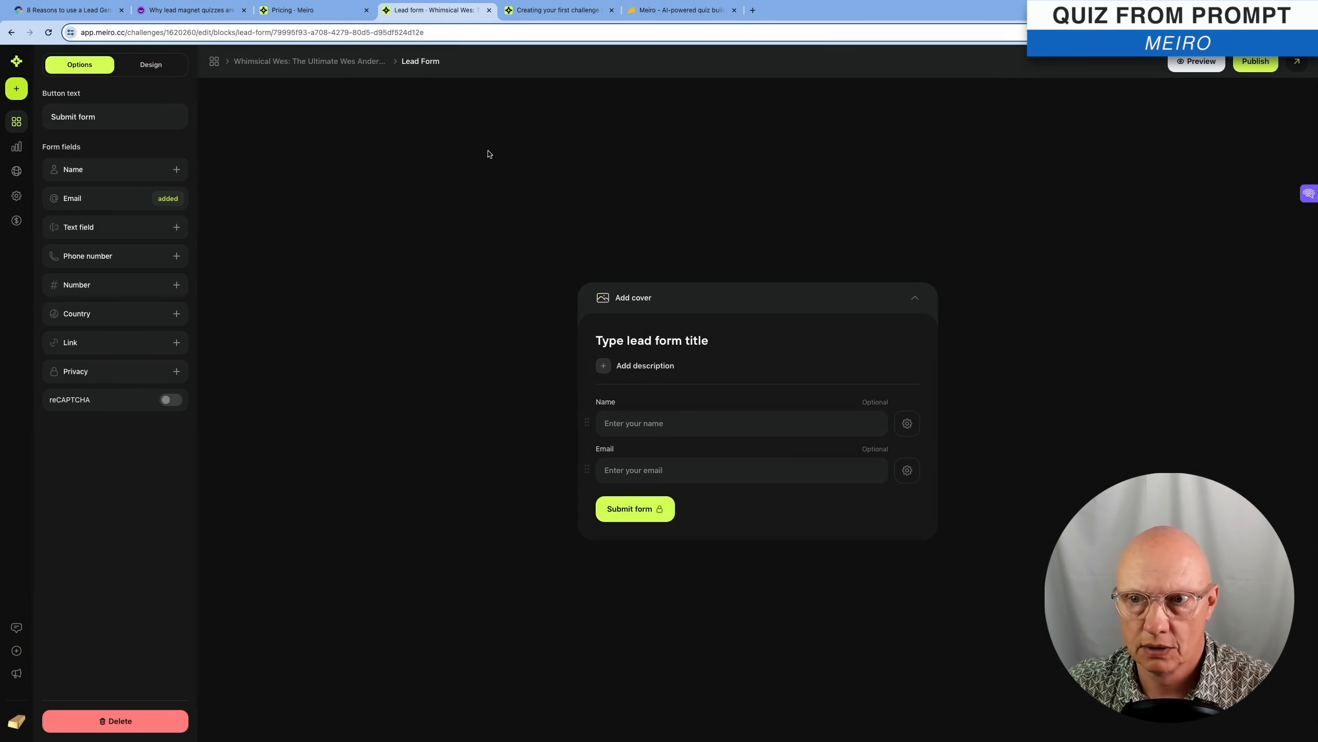
click(293, 61)
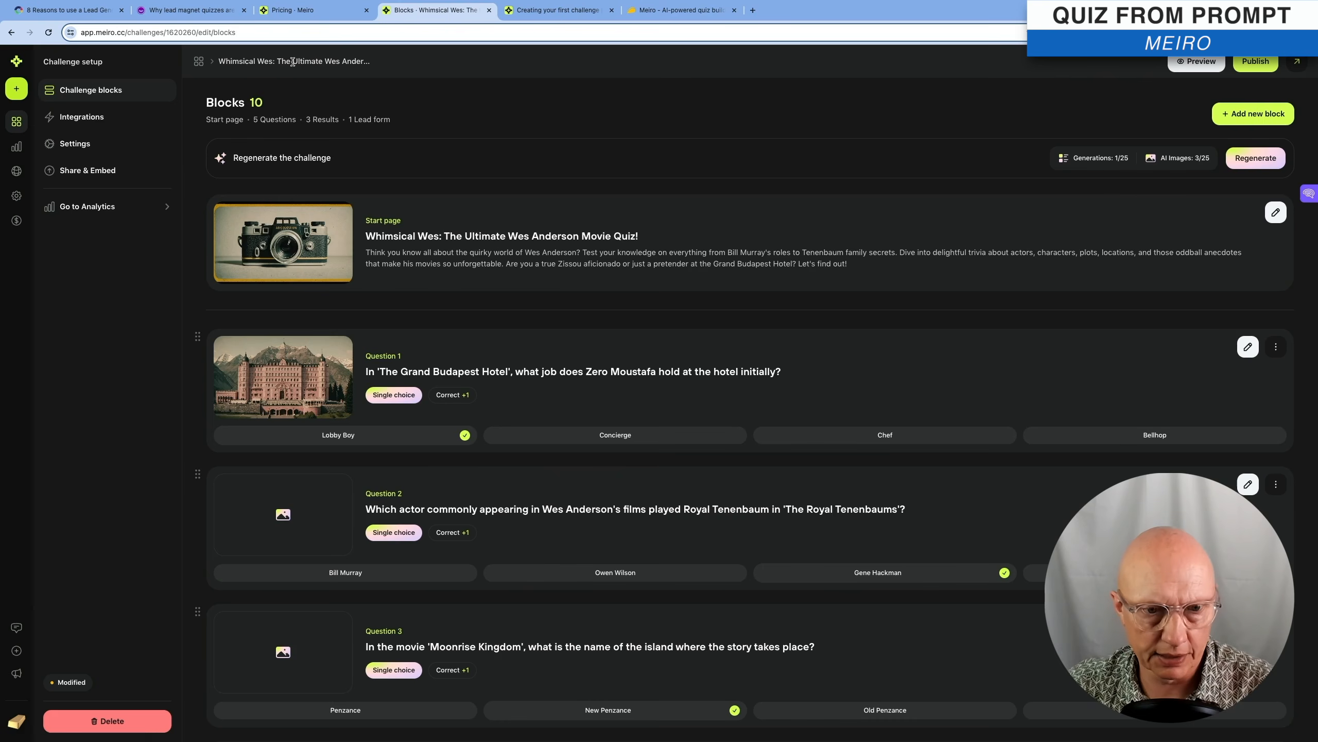
scroll(749, 411, down, 15)
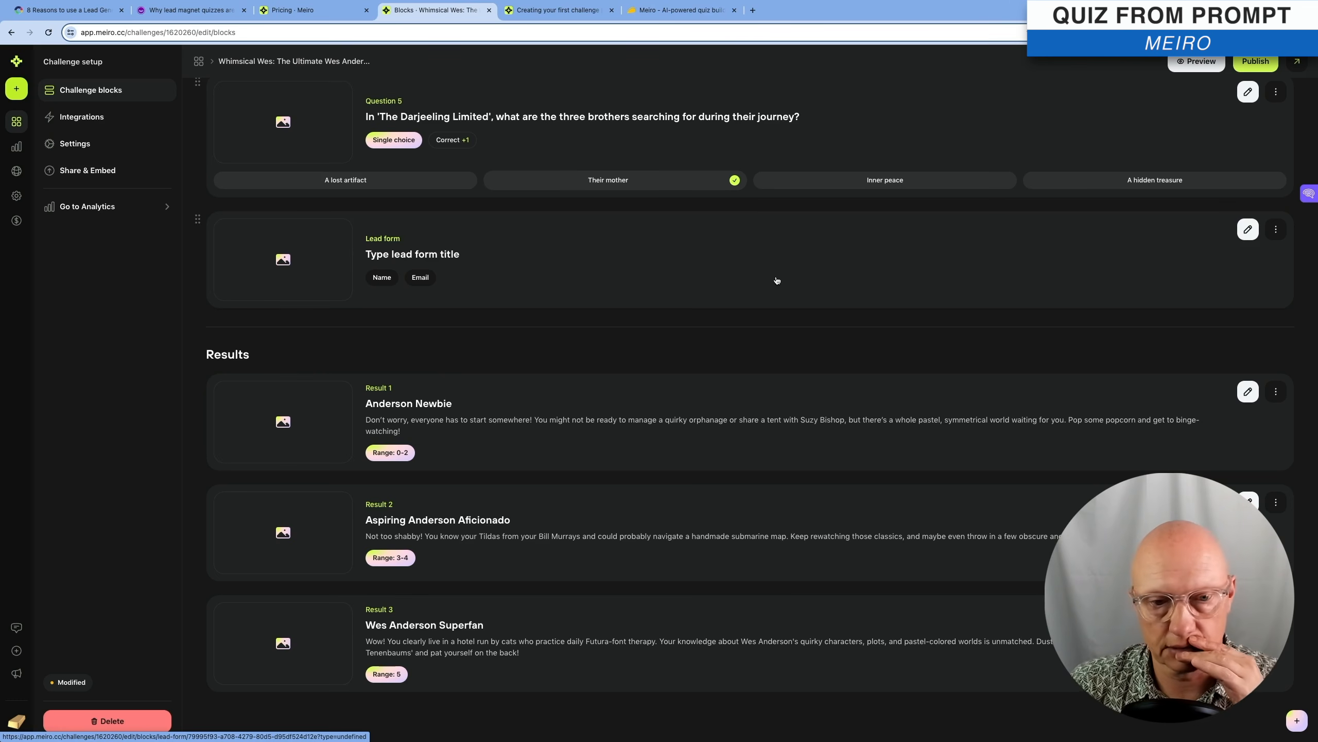
scroll(872, 275, up, 20)
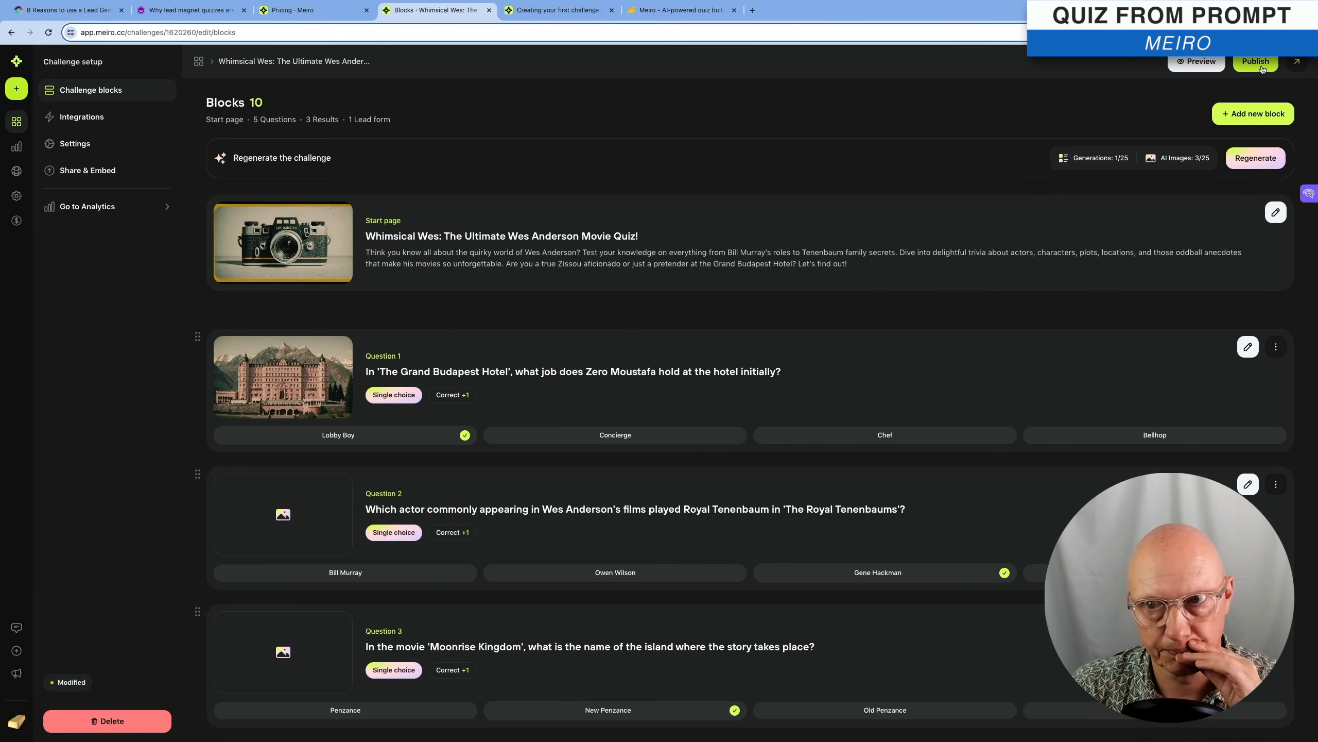
- Open the live version of the quiz and disable the SEObar for this domain
click(1299, 63)
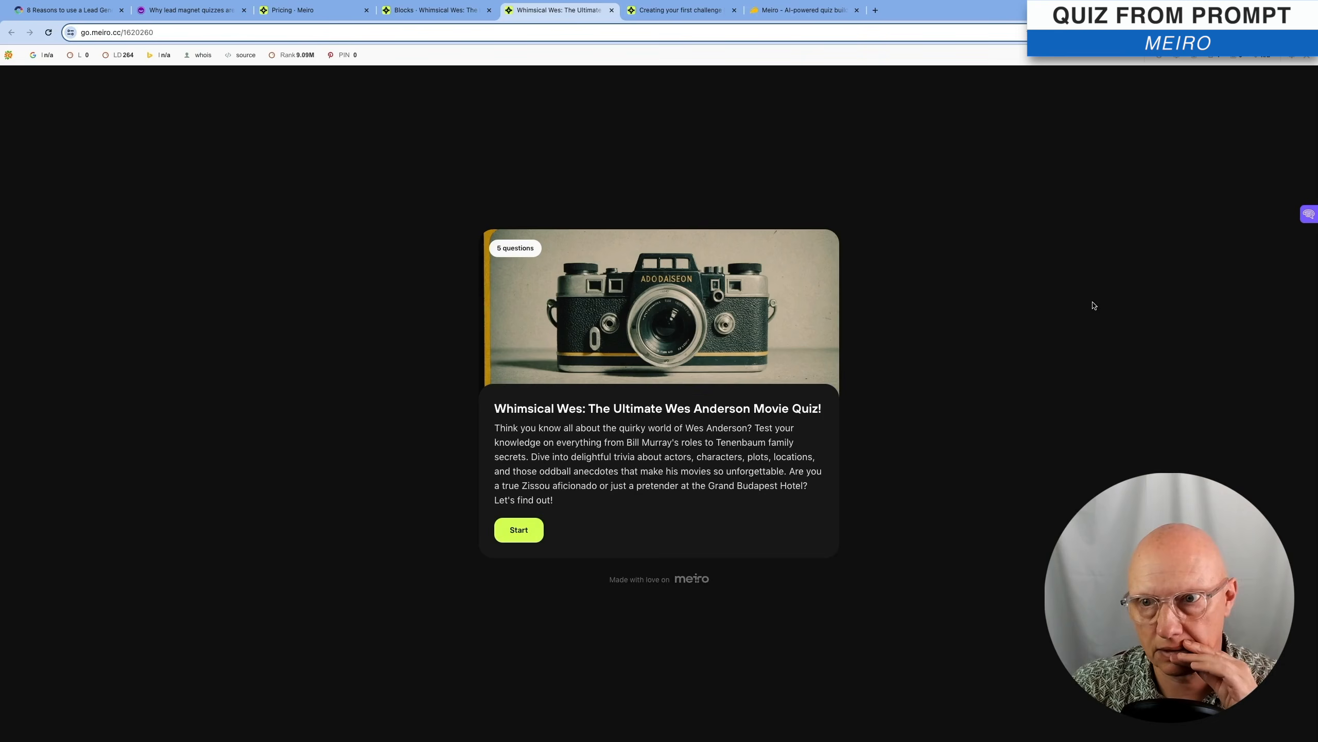
click(1308, 56)
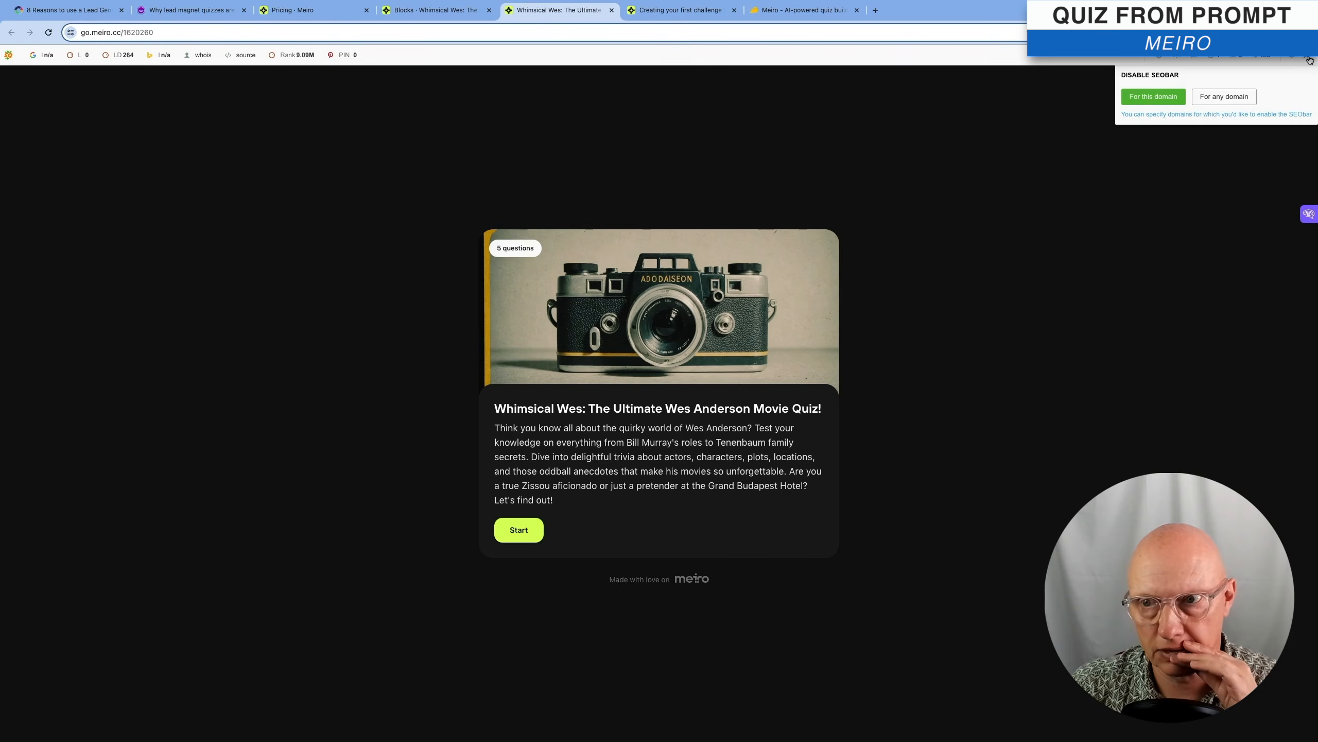
click(1146, 98)
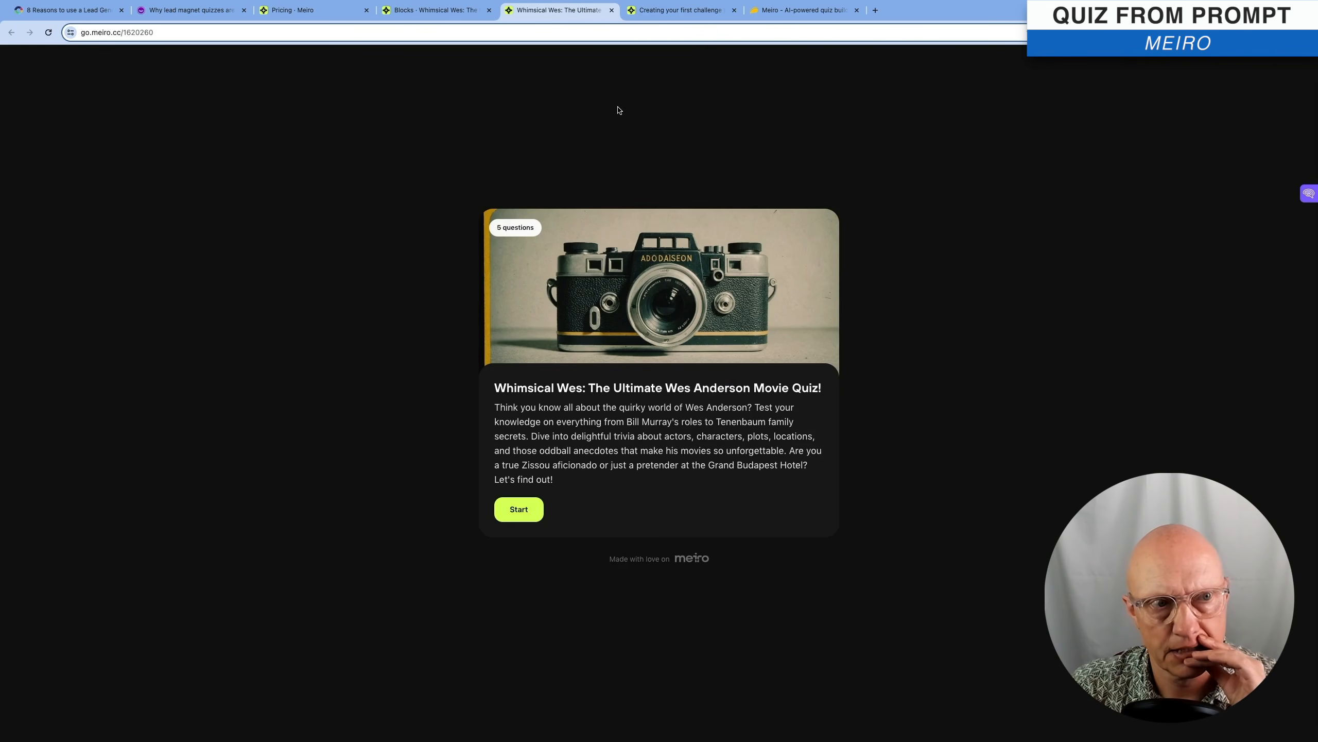
- Start the live quiz and answer the first two questions with Lobby Boy and Gene Hackman
click(510, 513)
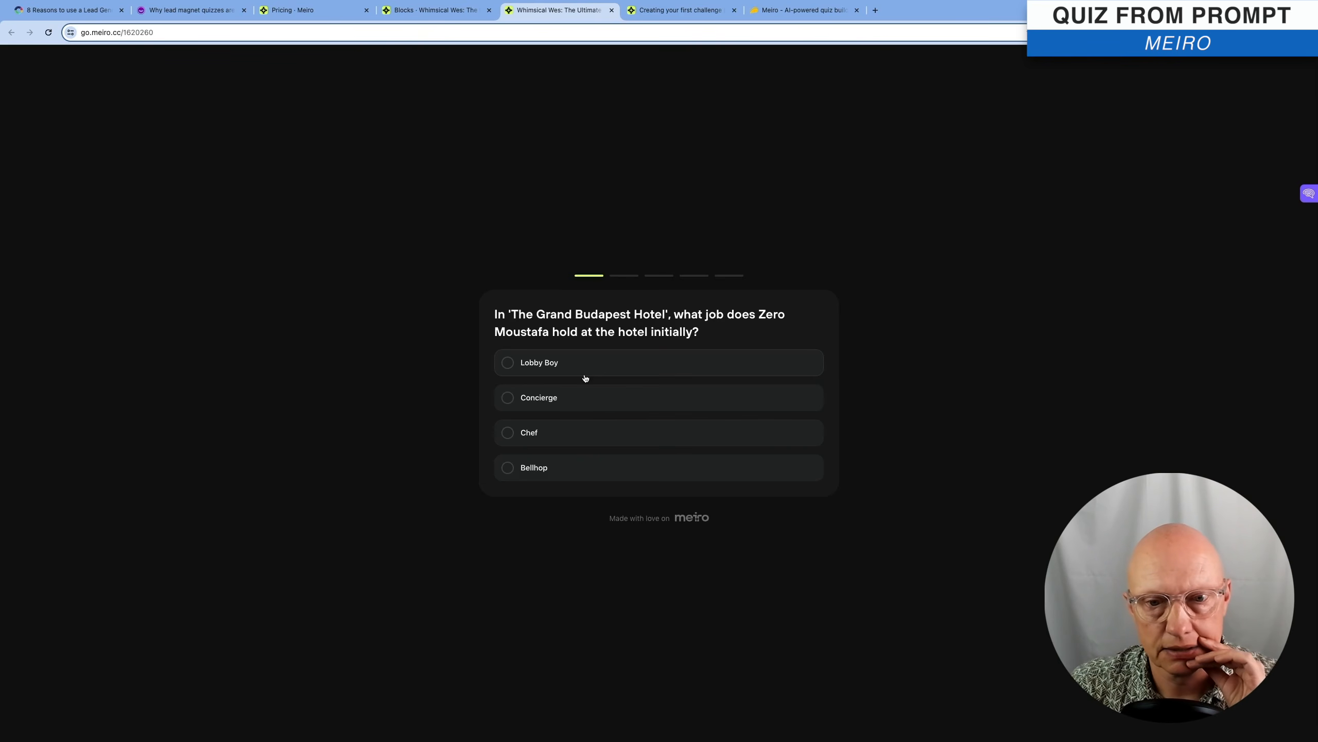
click(509, 362)
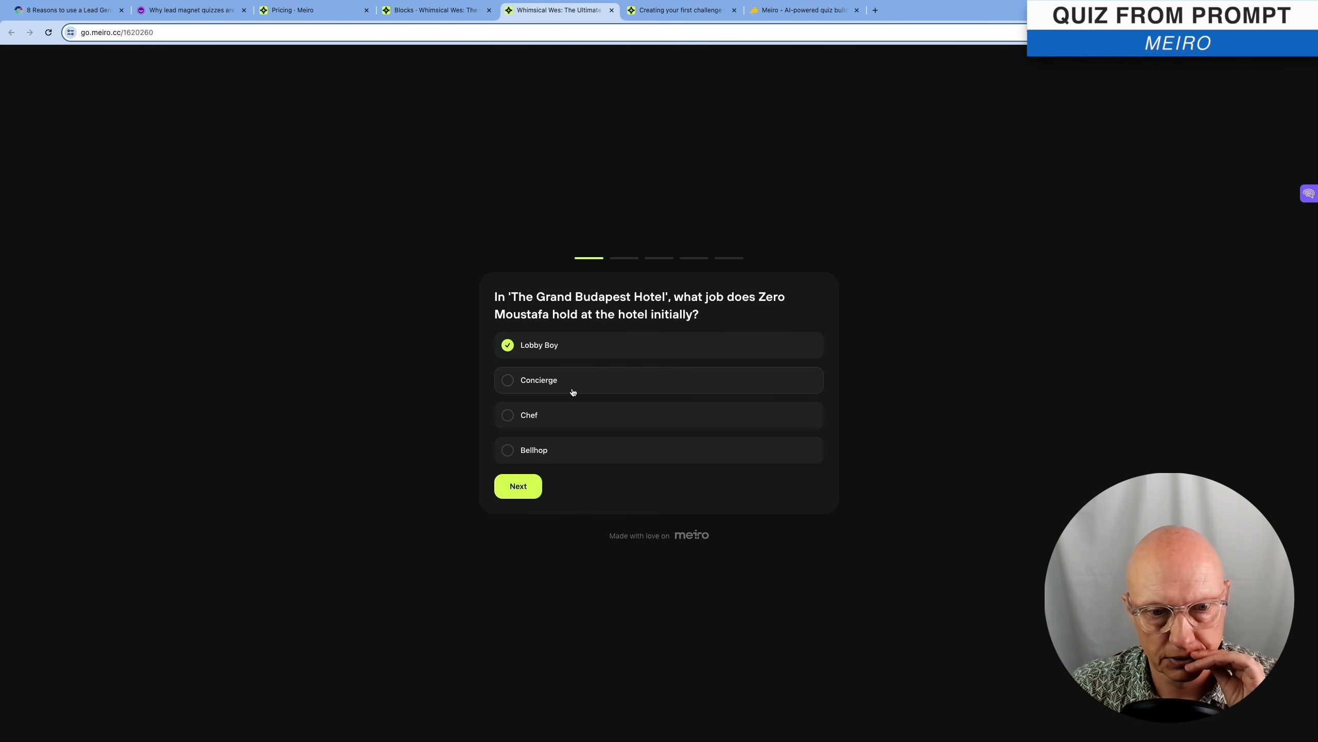
click(519, 486)
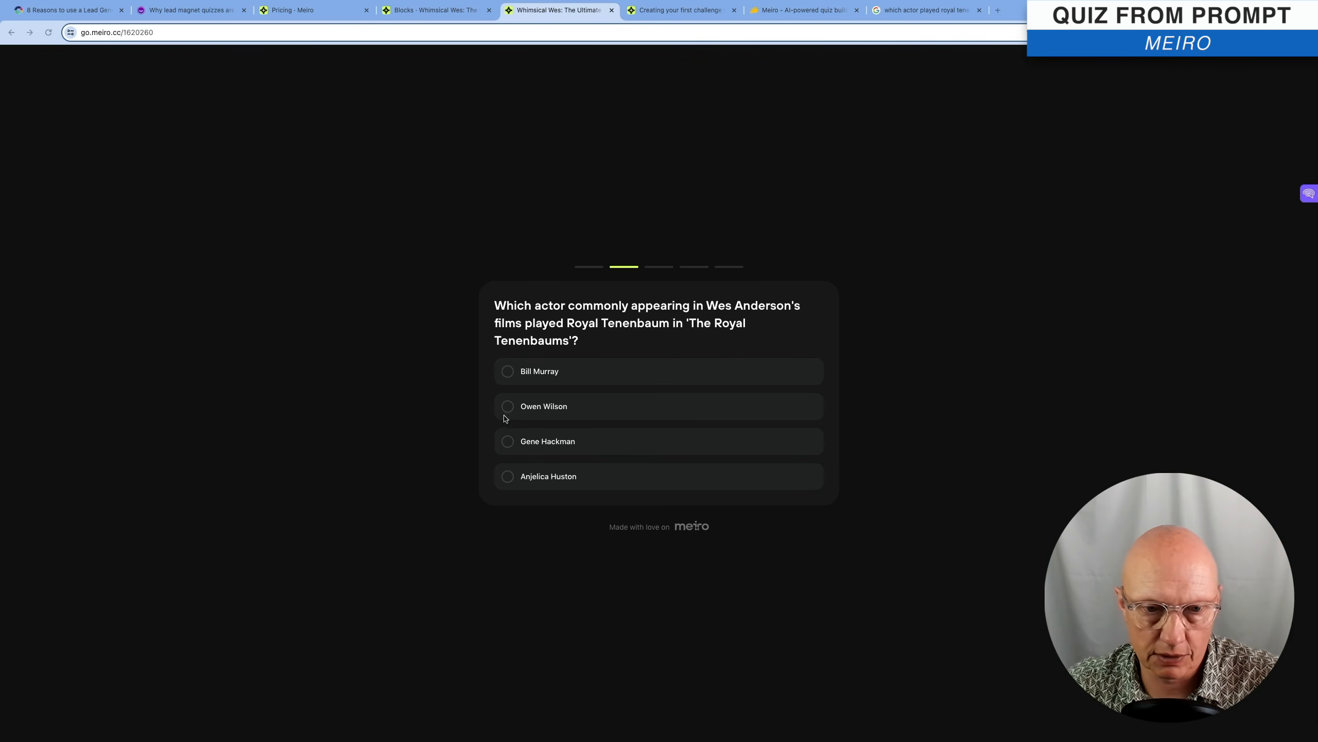
click(507, 442)
click(541, 500)
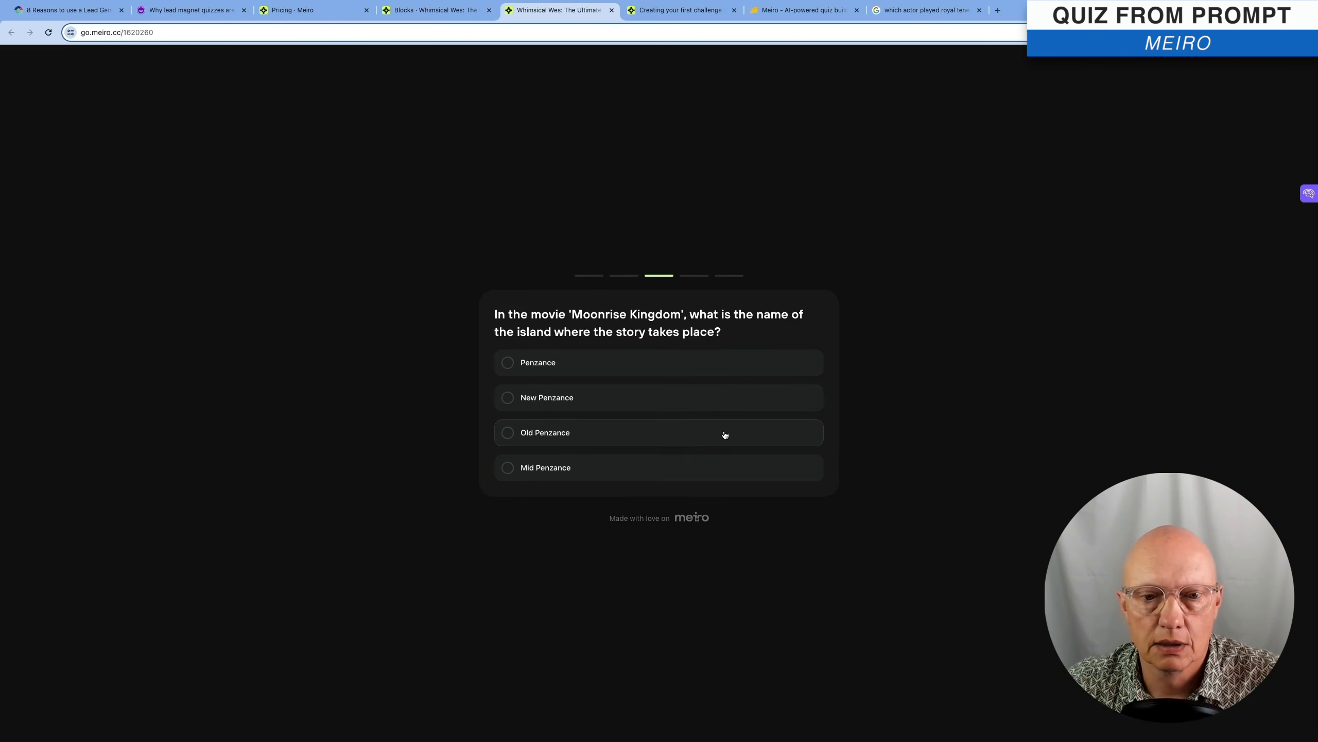
- Answer the last three questions with New Penzance, The film features a talking dolphin, and Inner peace, and finish the quiz
click(507, 397)
click(517, 489)
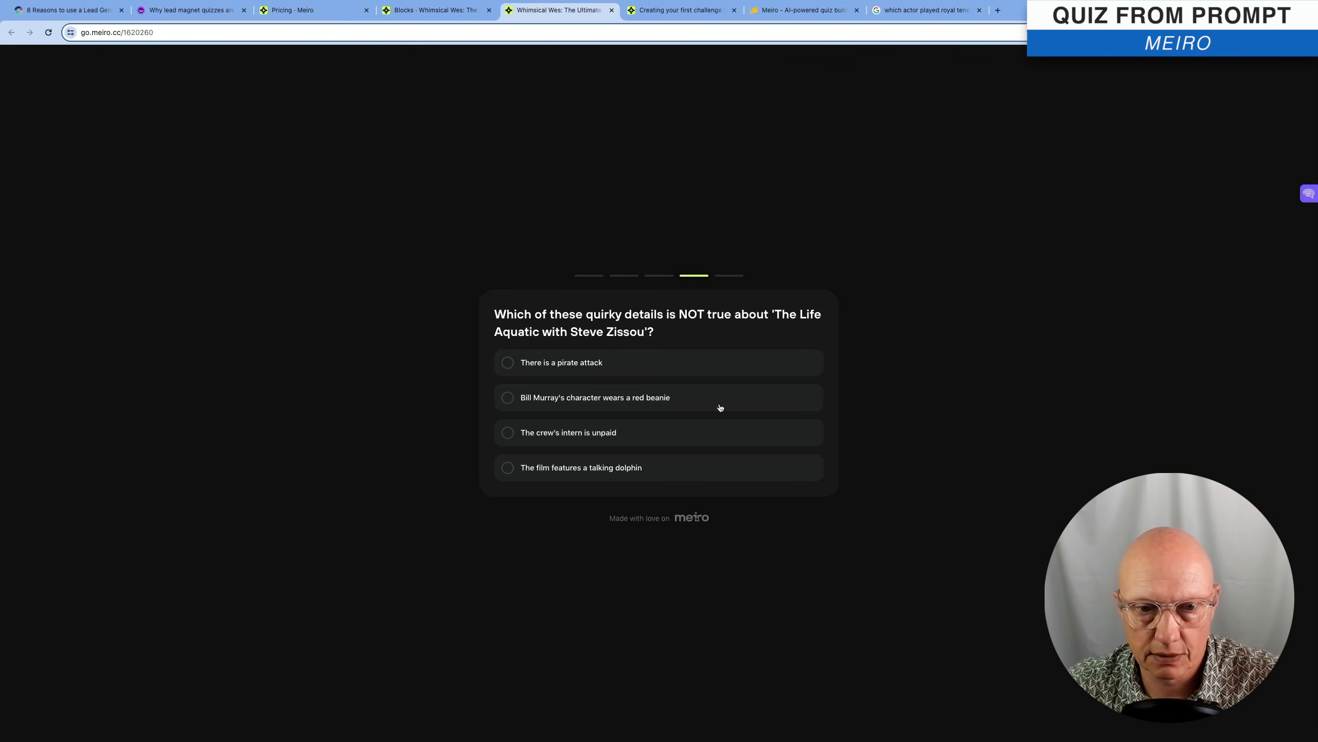
click(509, 452)
click(517, 486)
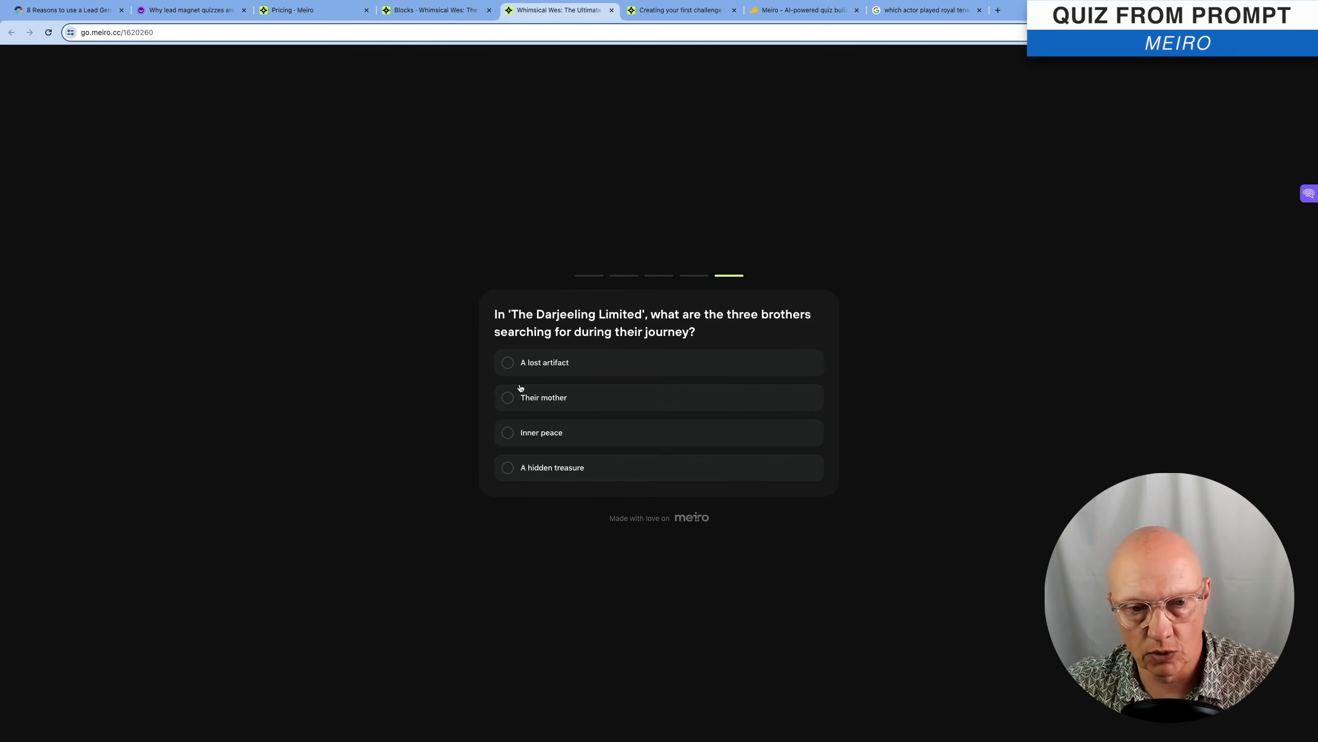
click(504, 433)
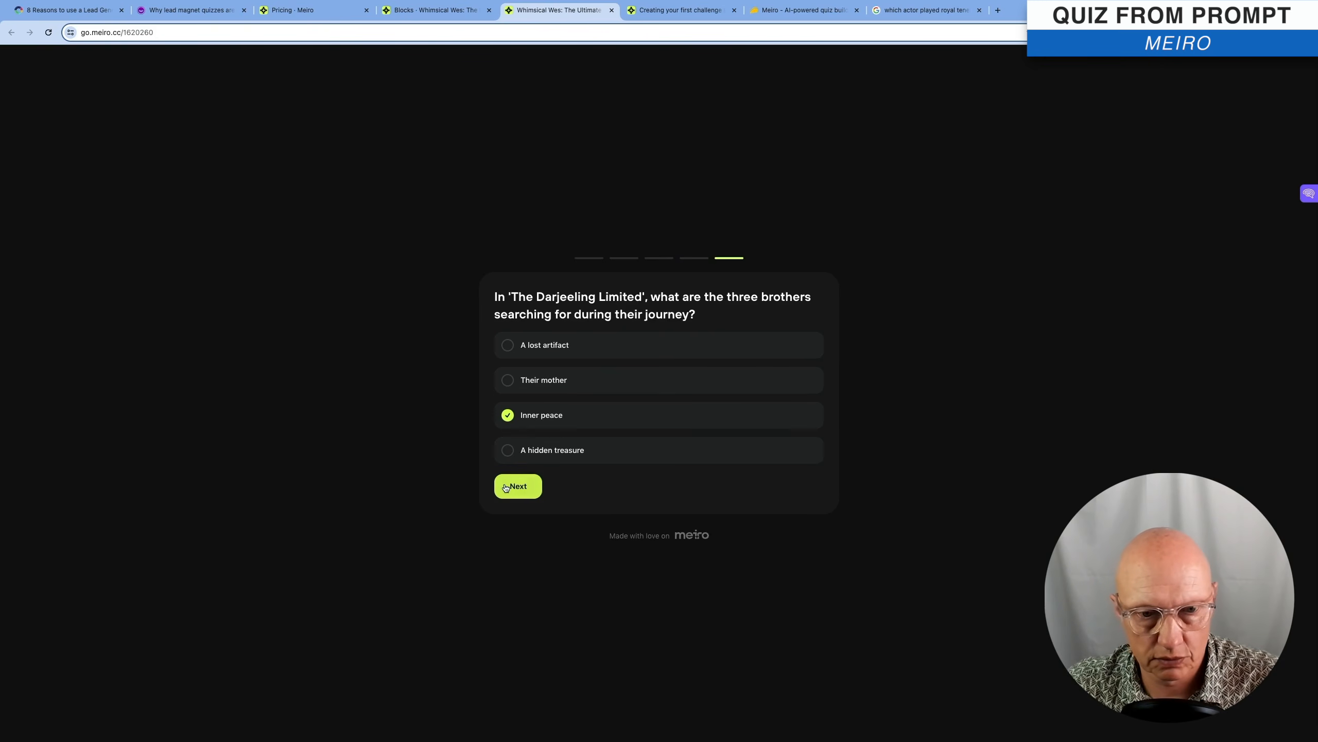
click(506, 488)
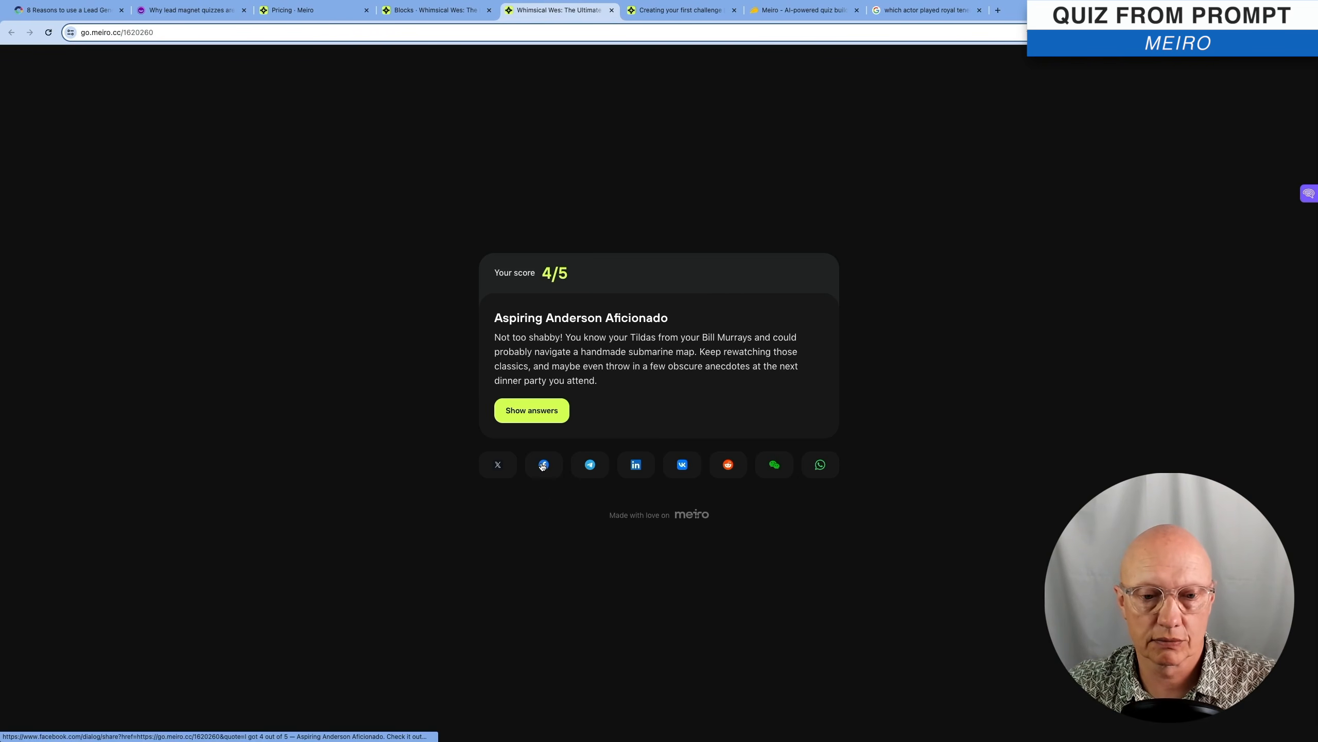
- Check the result's share posts on X and on Facebook with Friends as the default audience, without publishing either
click(497, 465)
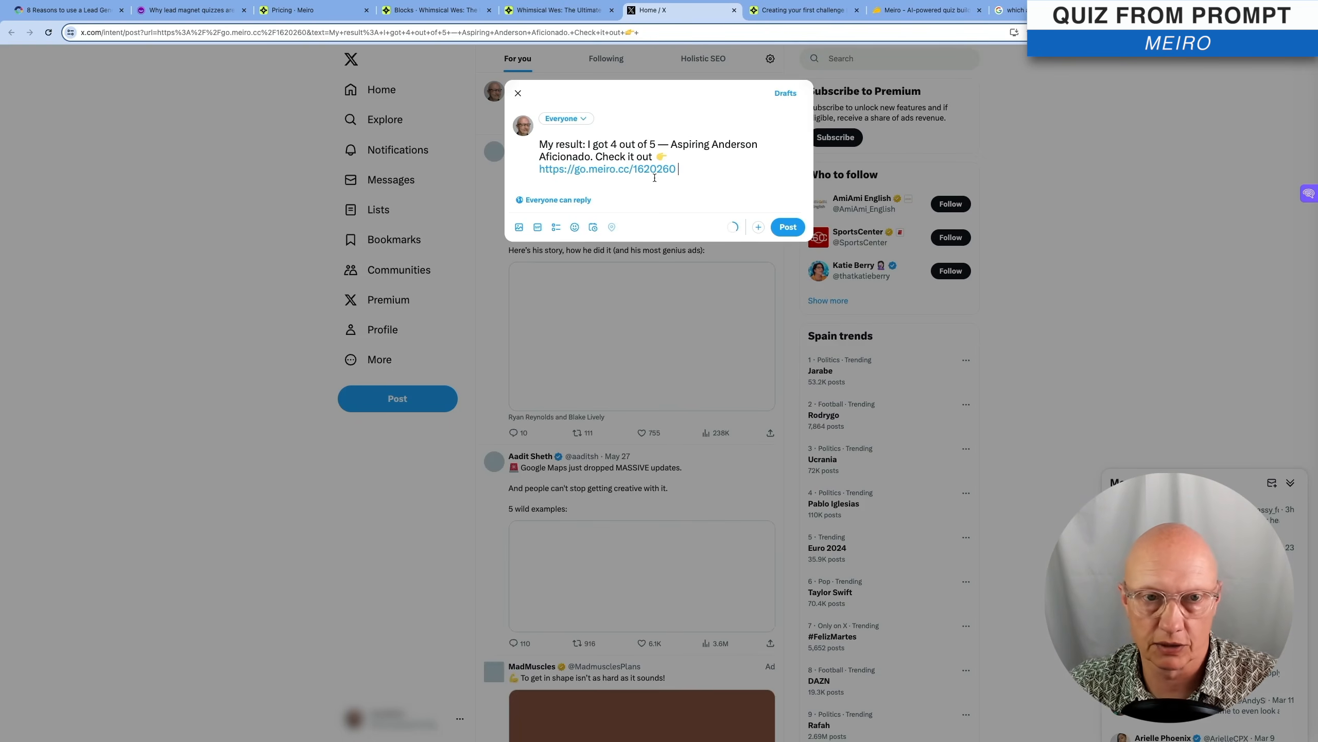
click(559, 10)
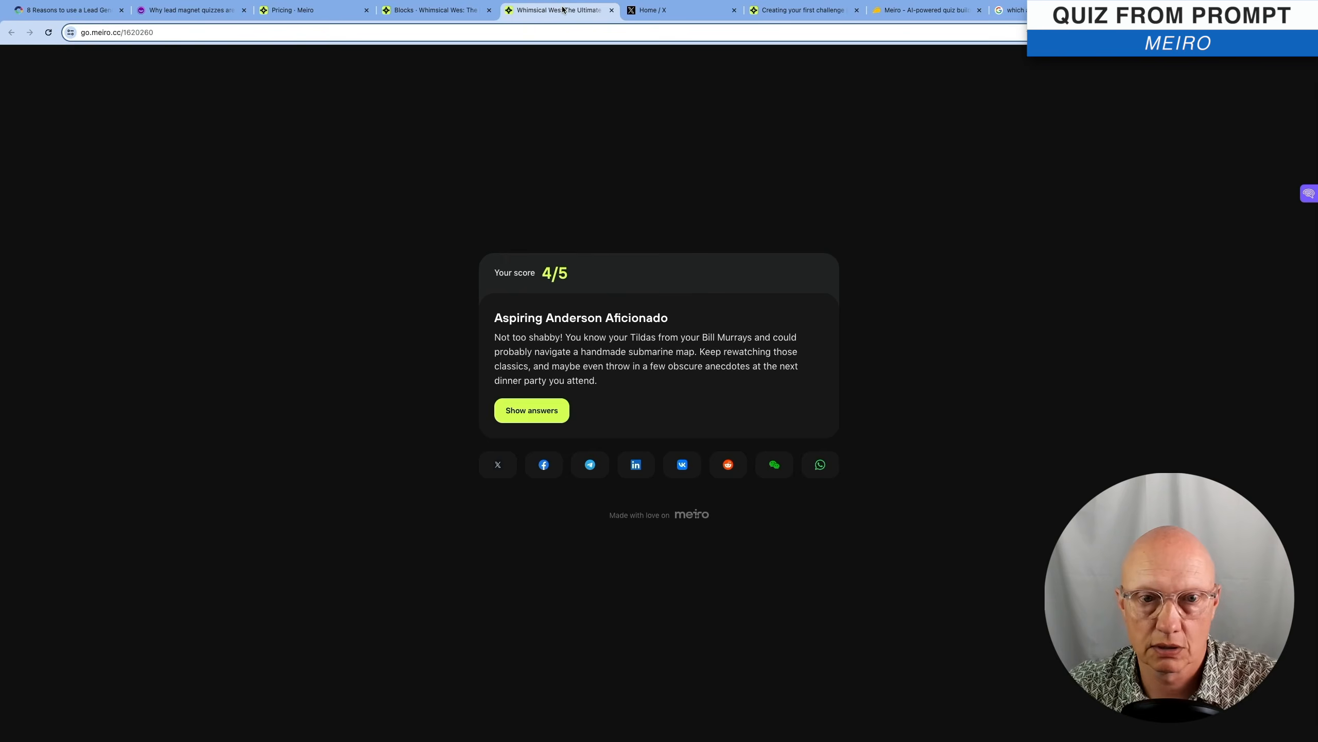
click(544, 466)
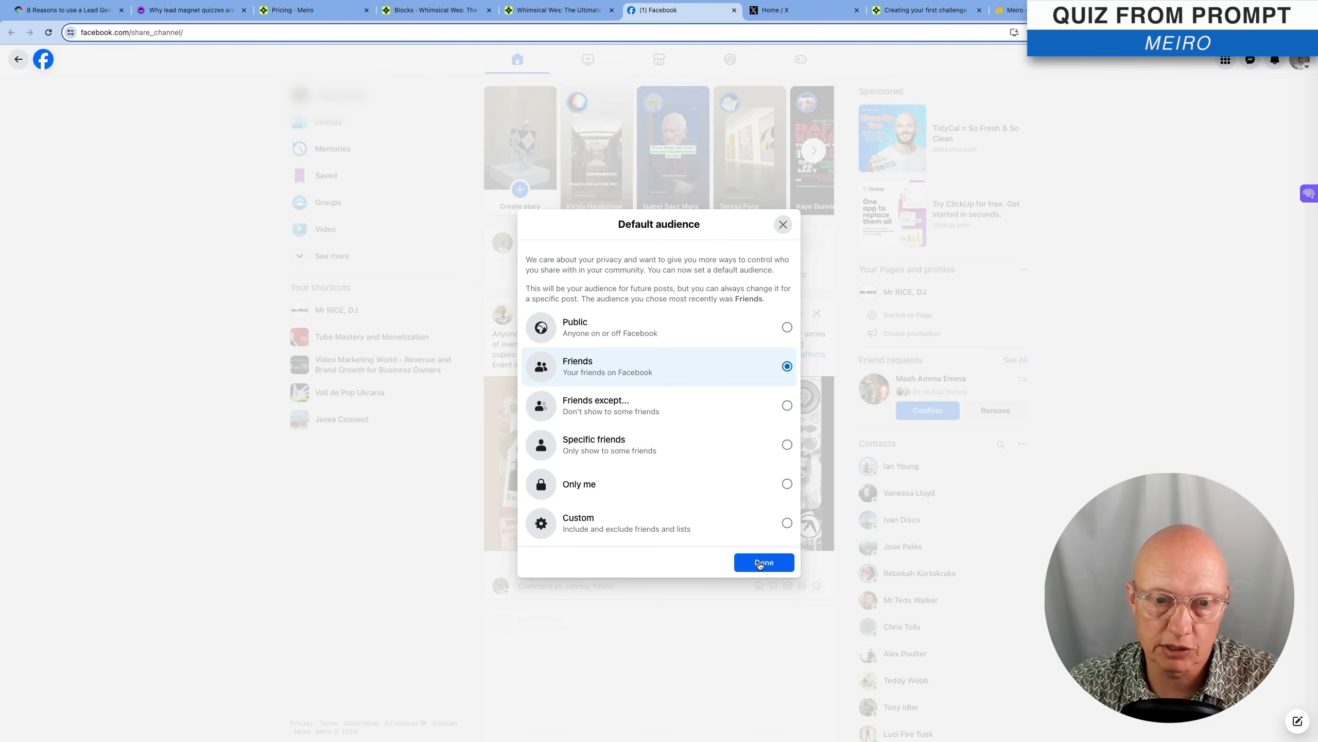
click(761, 562)
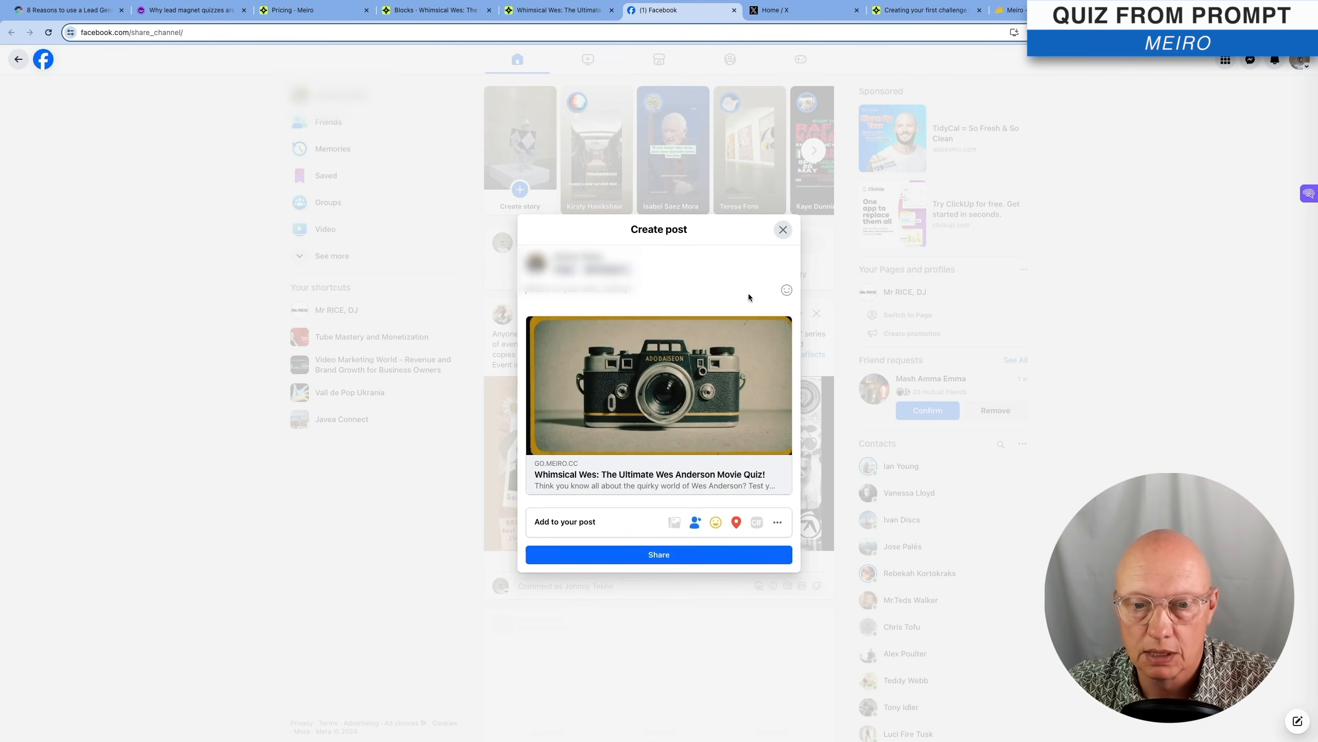
click(783, 229)
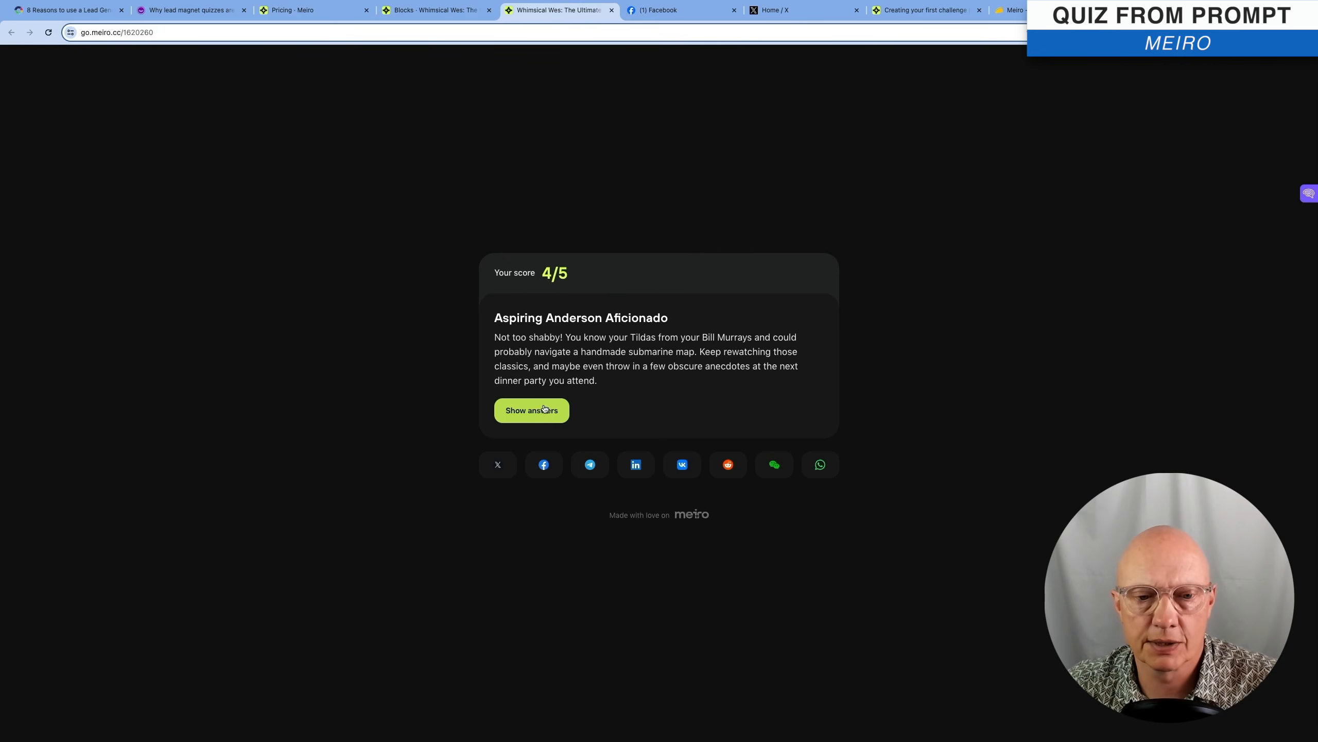
- Show the answers to the quiz questions on the result page
click(541, 412)
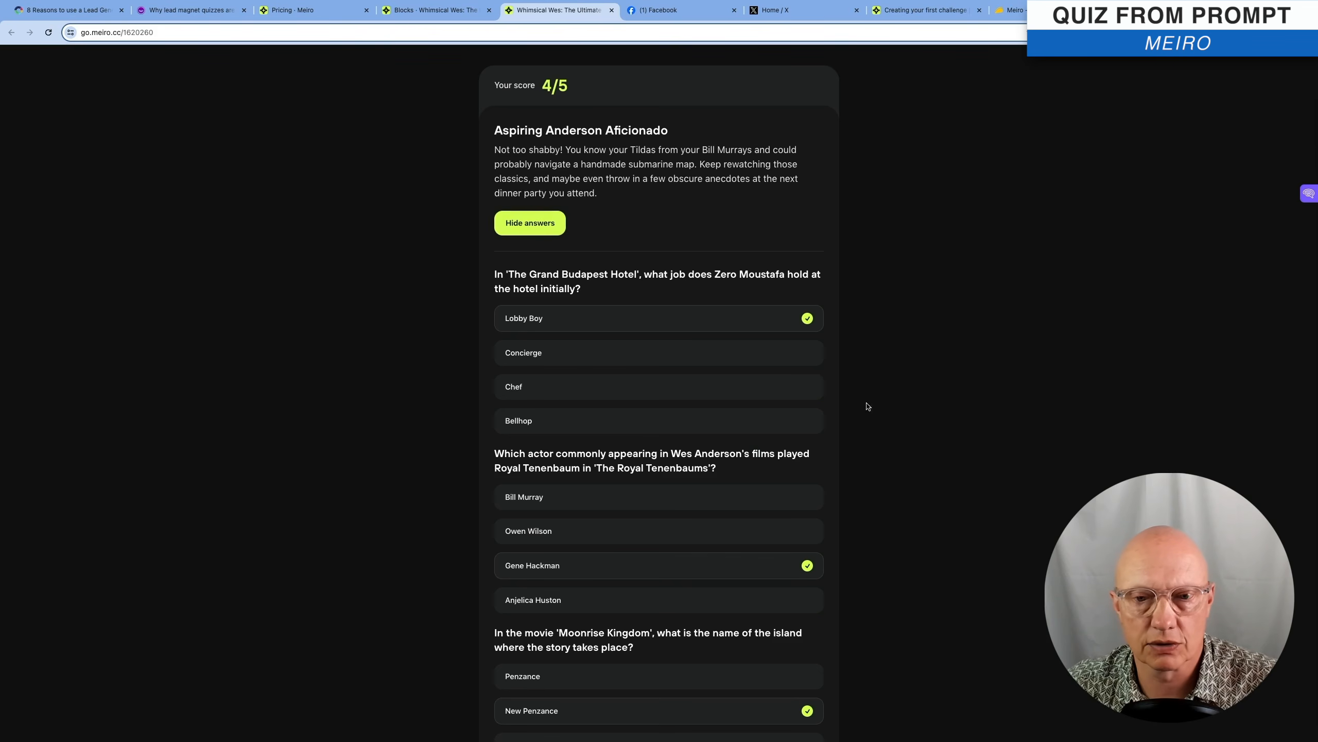
- Look through the revealed answers on the quiz's result page and return to the quiz's block editor
scroll(827, 421, down, 10)
scroll(827, 421, up, 10)
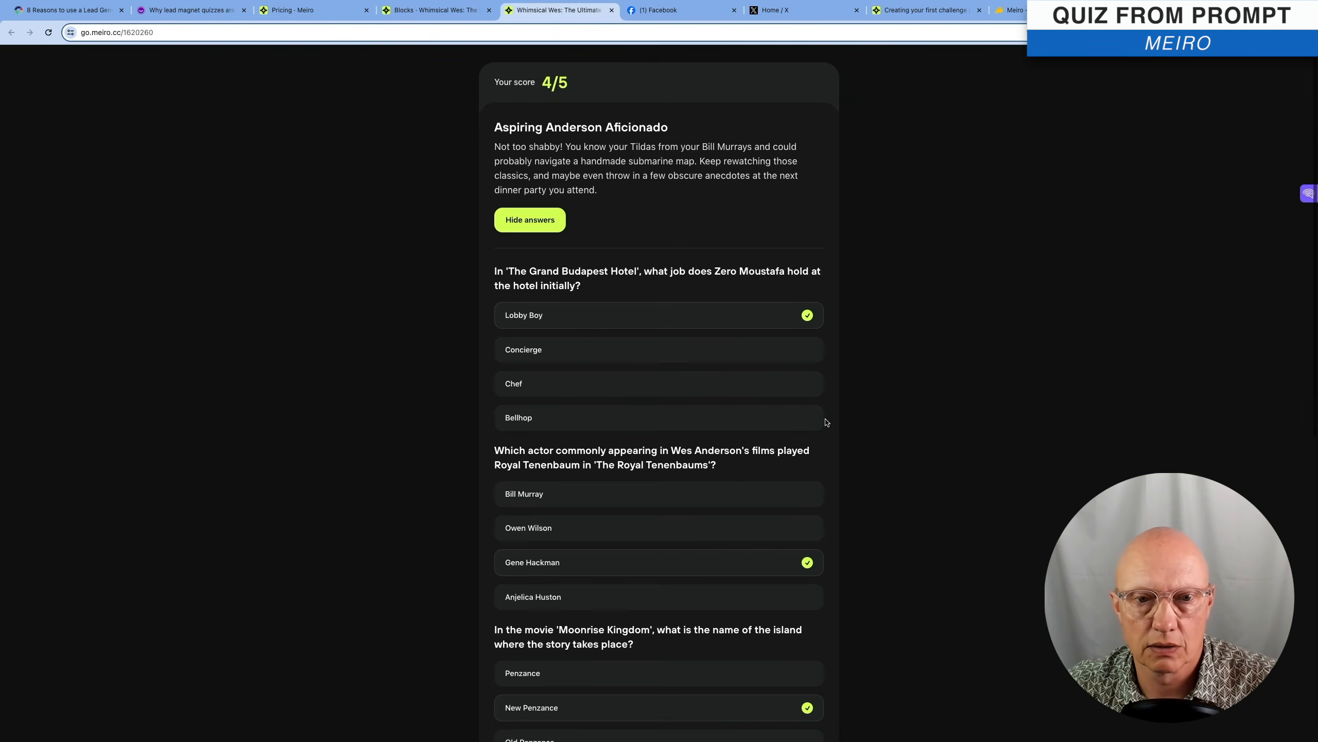
key(ctrl+shift+Tab)
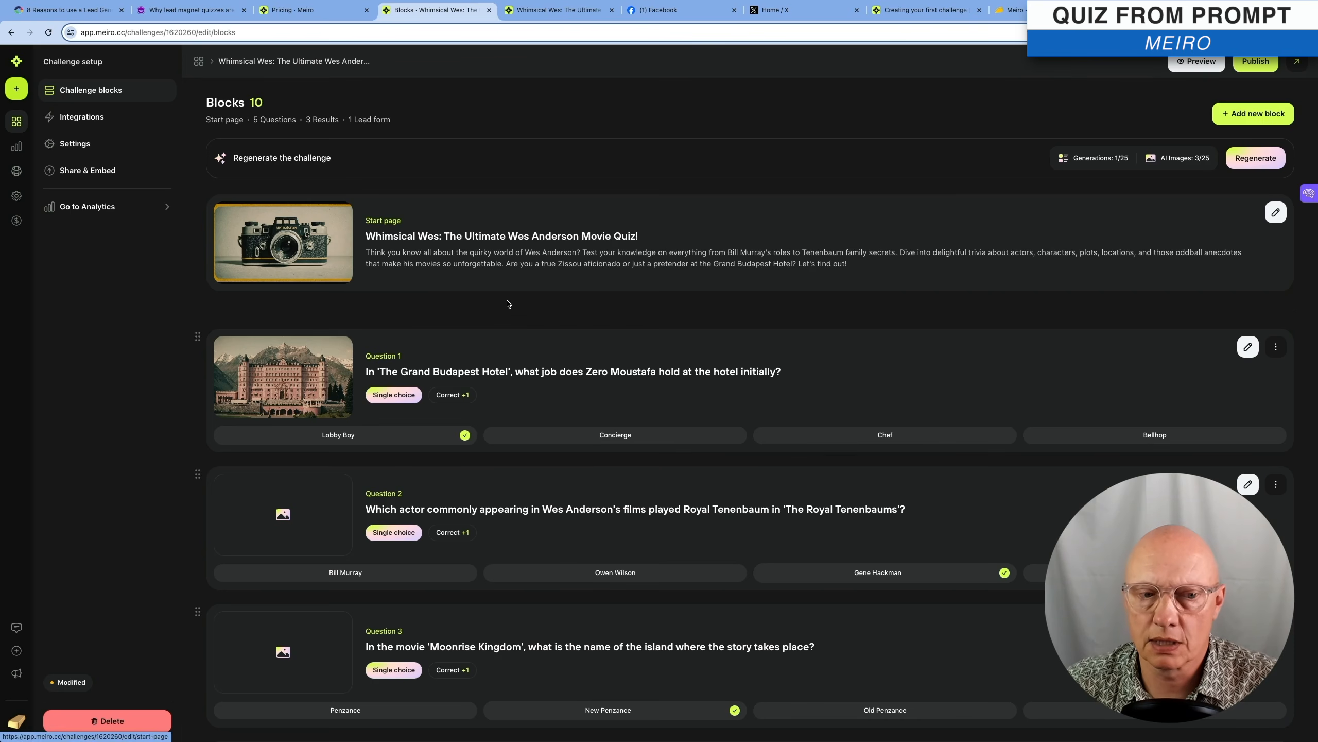
- Review the overview of all blocks in the challenge preview and close the preview
click(1196, 62)
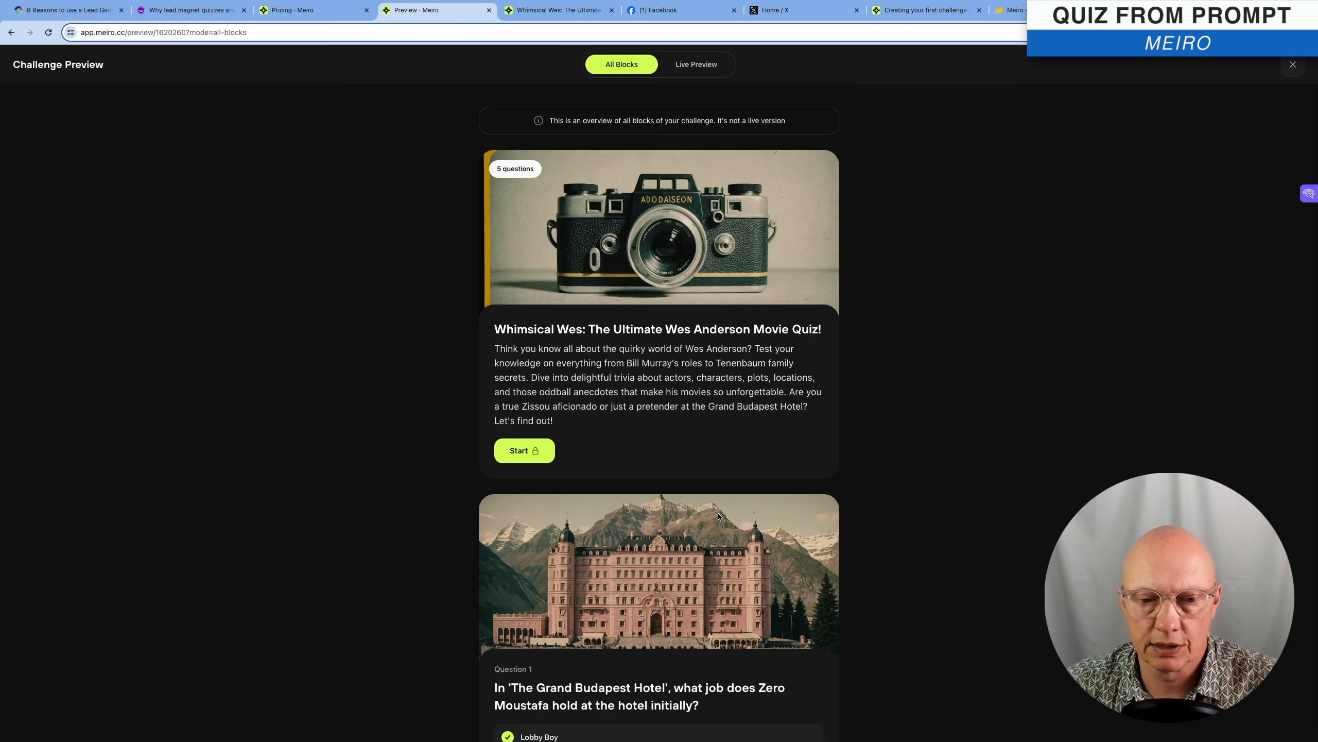
scroll(713, 519, down, 20)
scroll(719, 516, up, 6)
scroll(719, 517, up, 15)
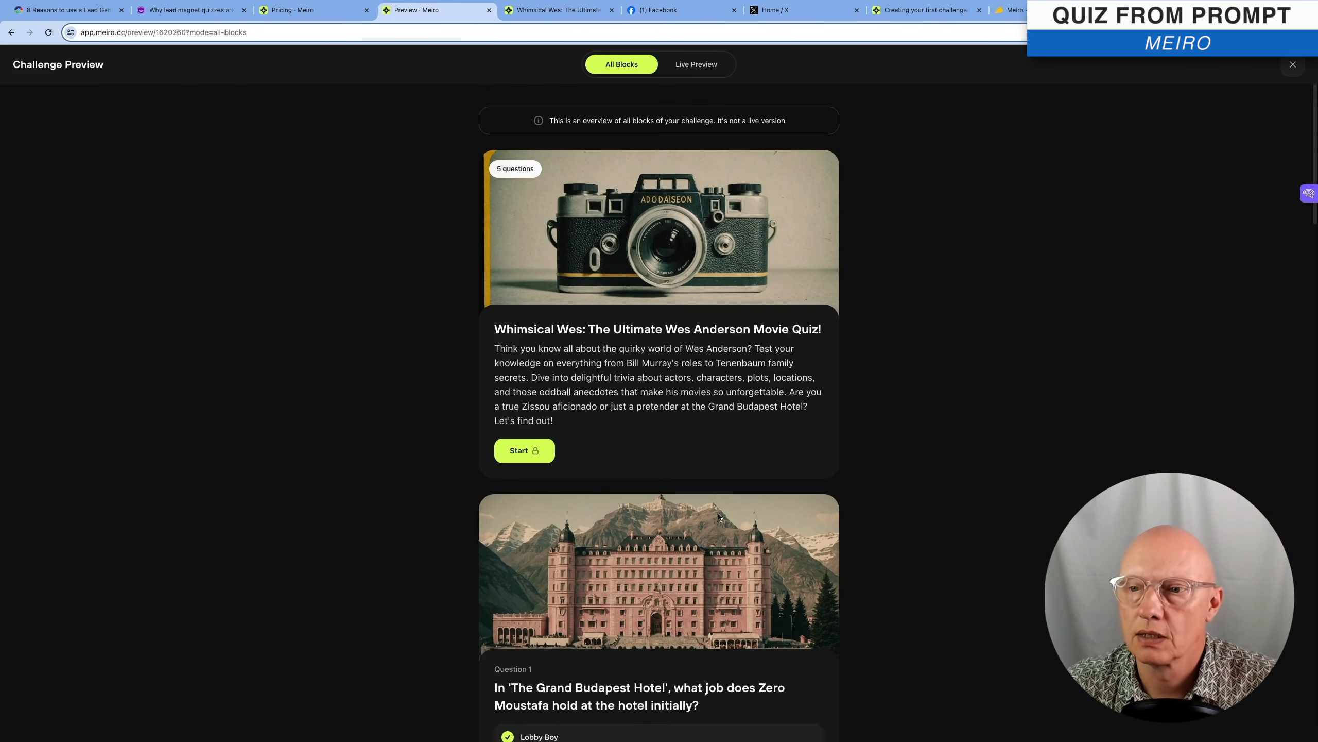
click(1293, 68)
- Start the Wes Anderson quiz in Live Preview to view its first question and close the preview
click(1191, 63)
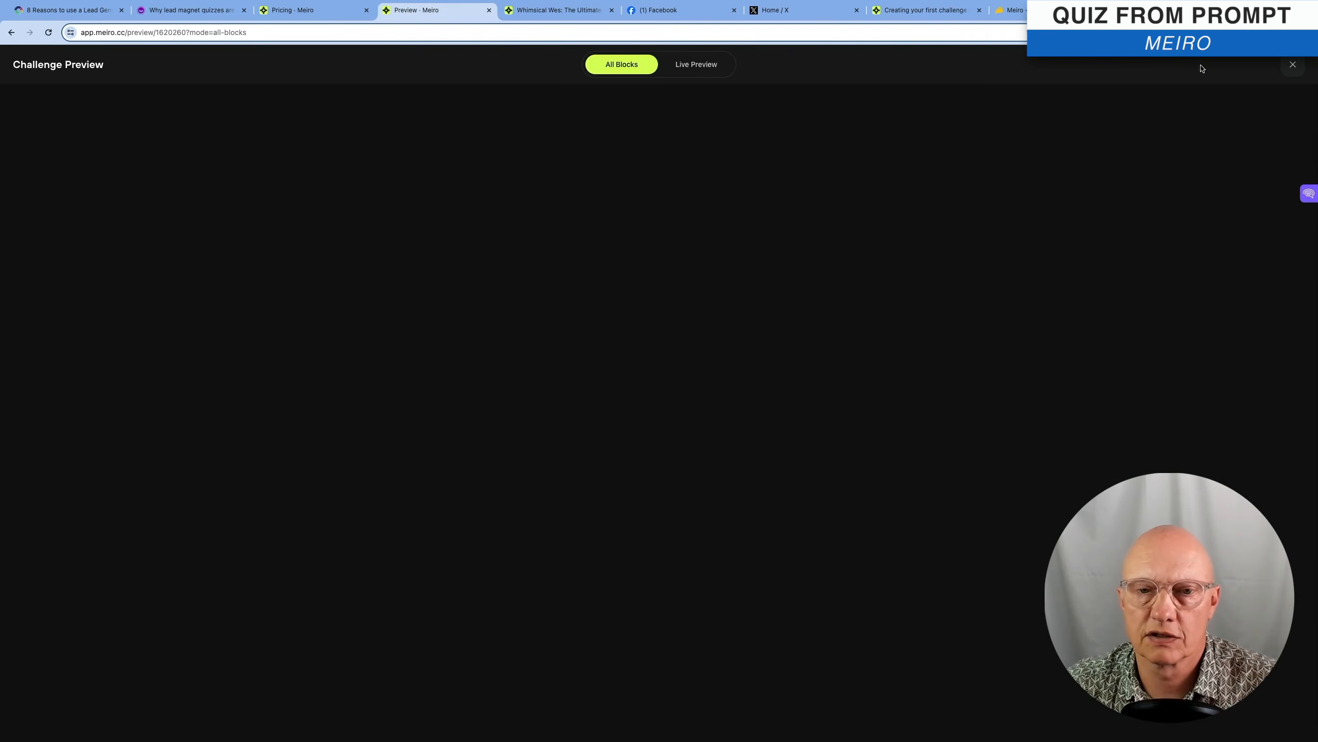
click(699, 66)
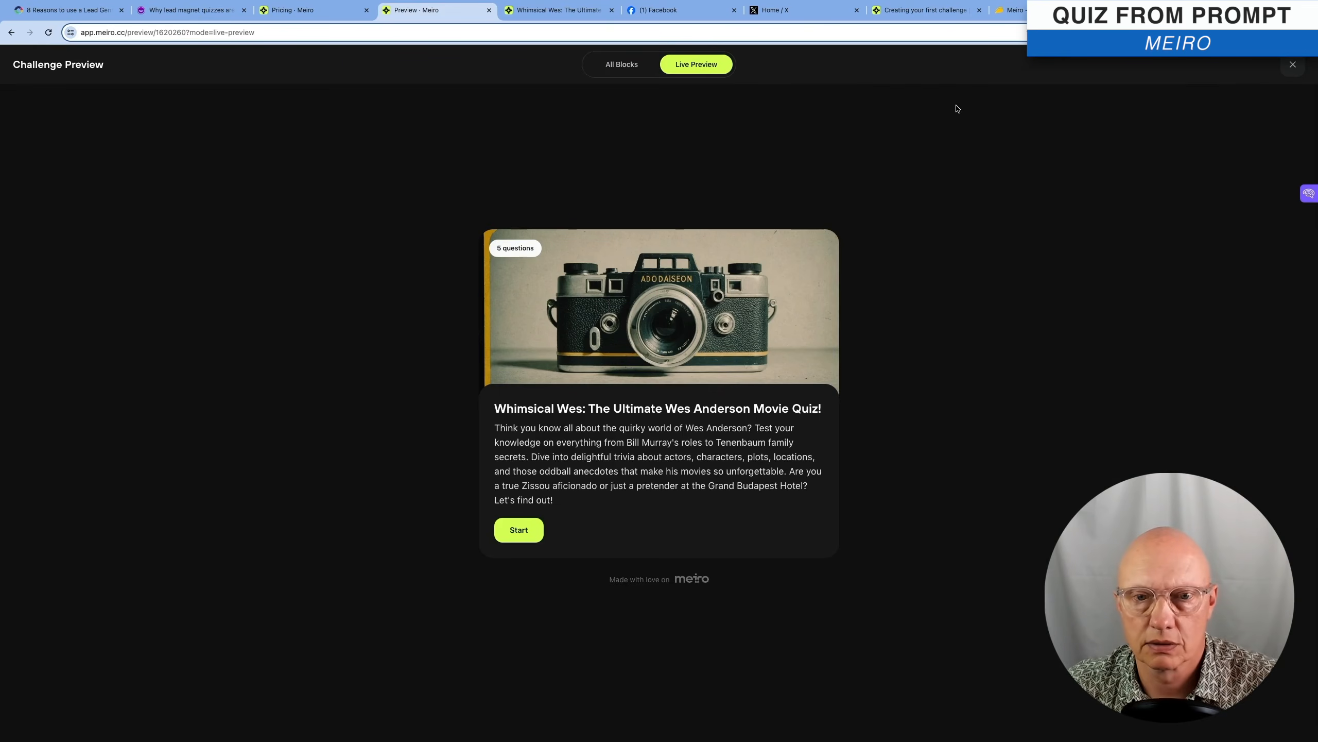
click(515, 539)
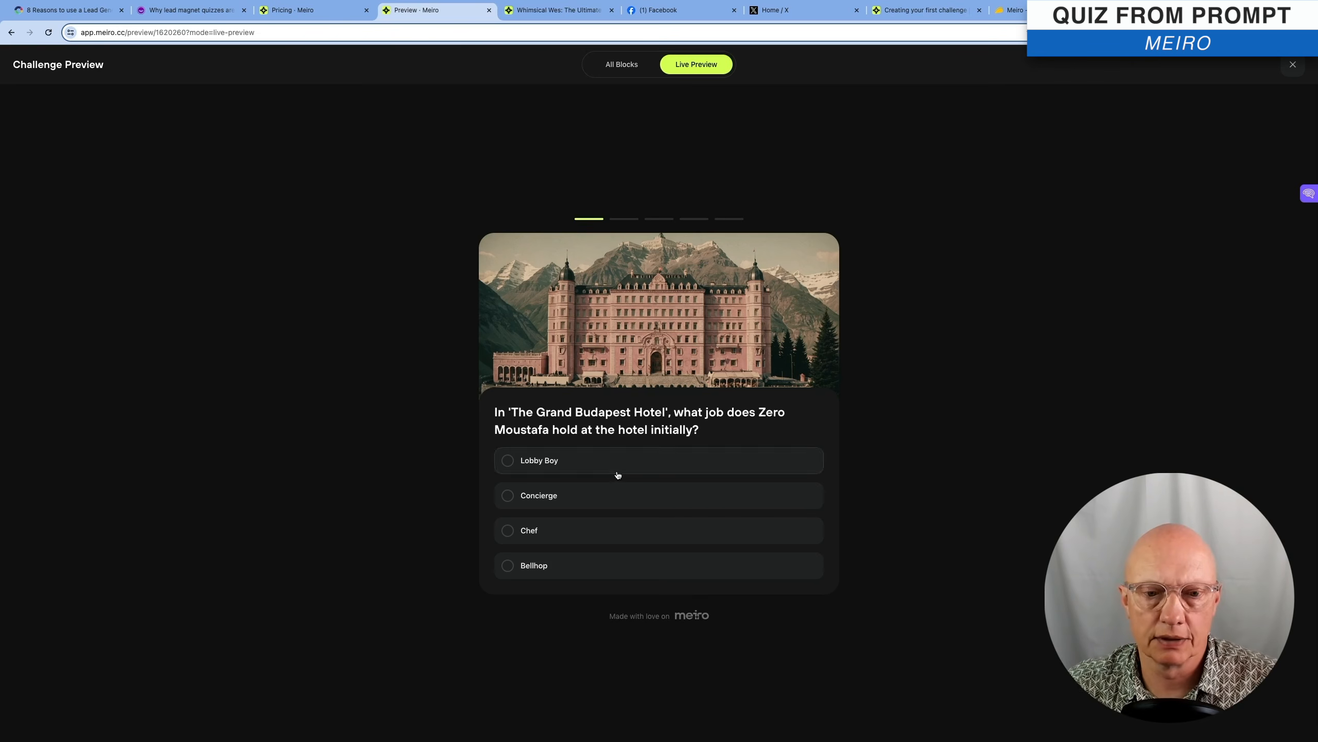
click(1293, 65)
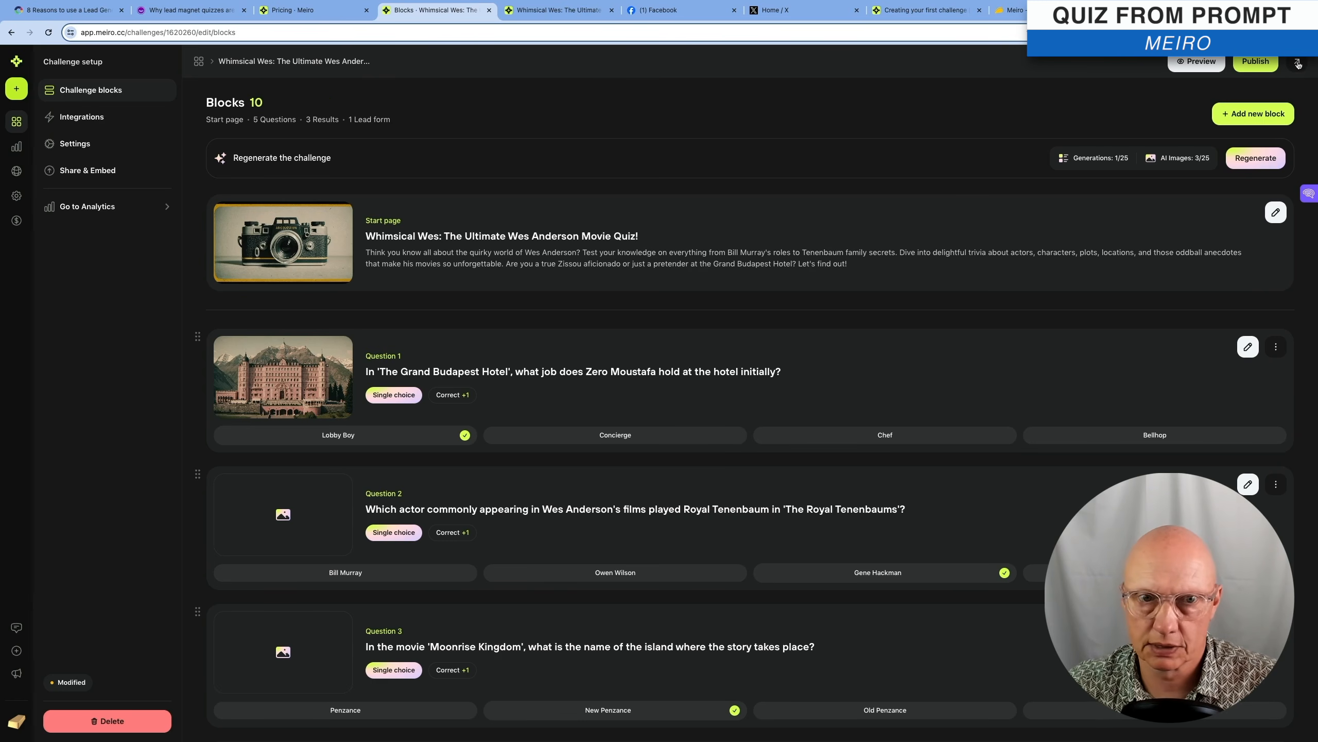
- Publish the modified Wes Anderson quiz and copy the web address of its live page
click(1260, 63)
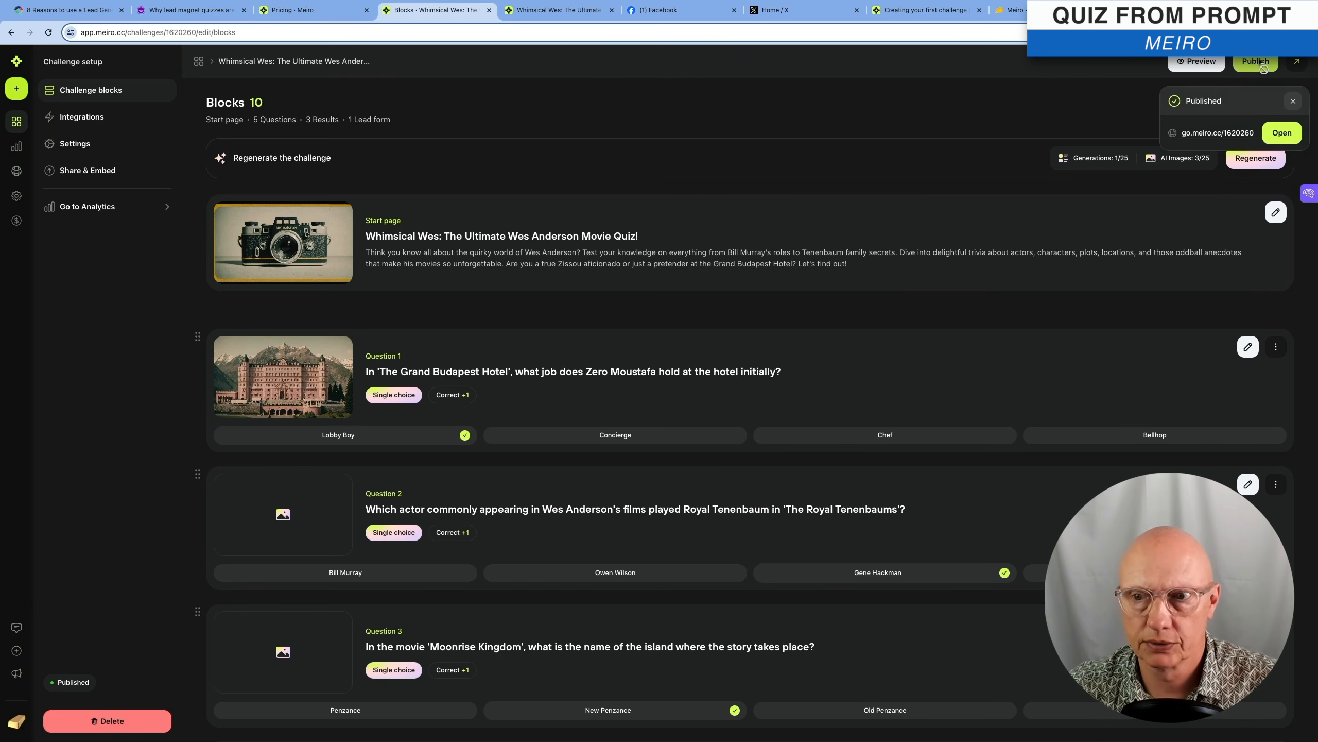
click(1282, 134)
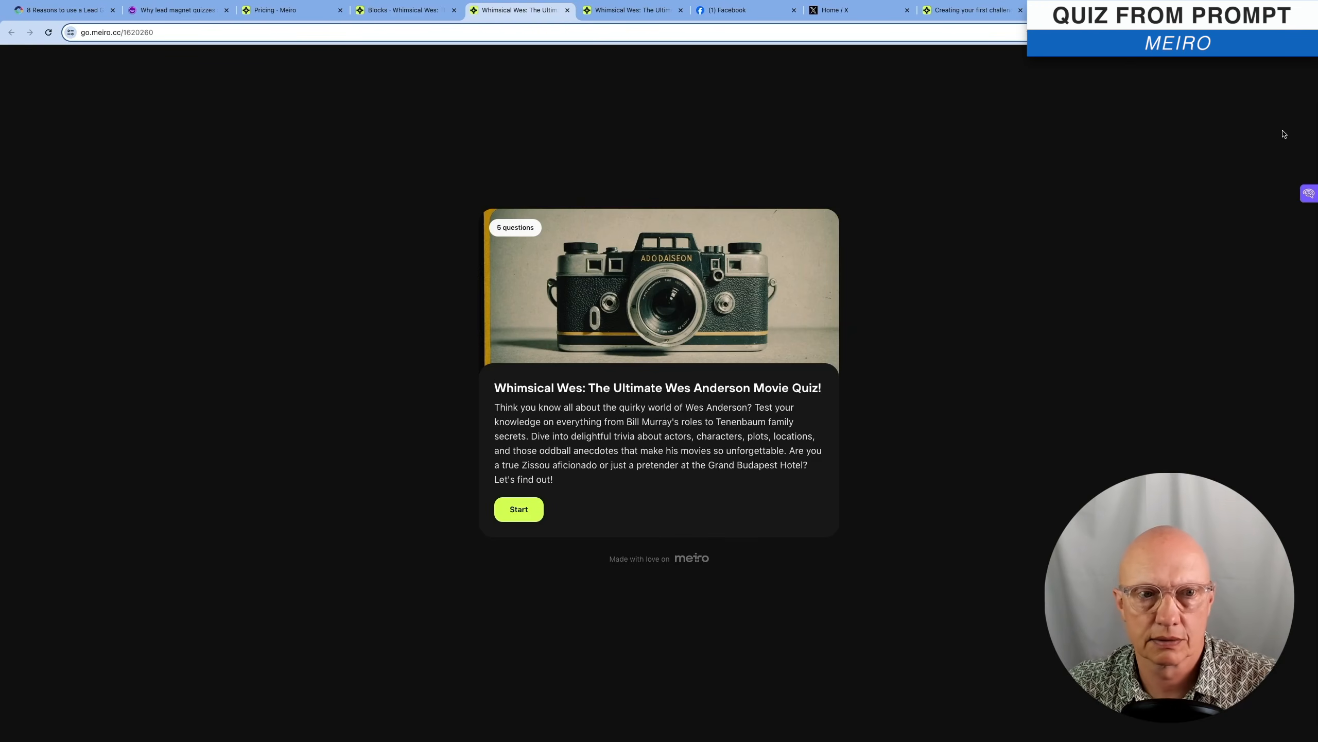
click(127, 33)
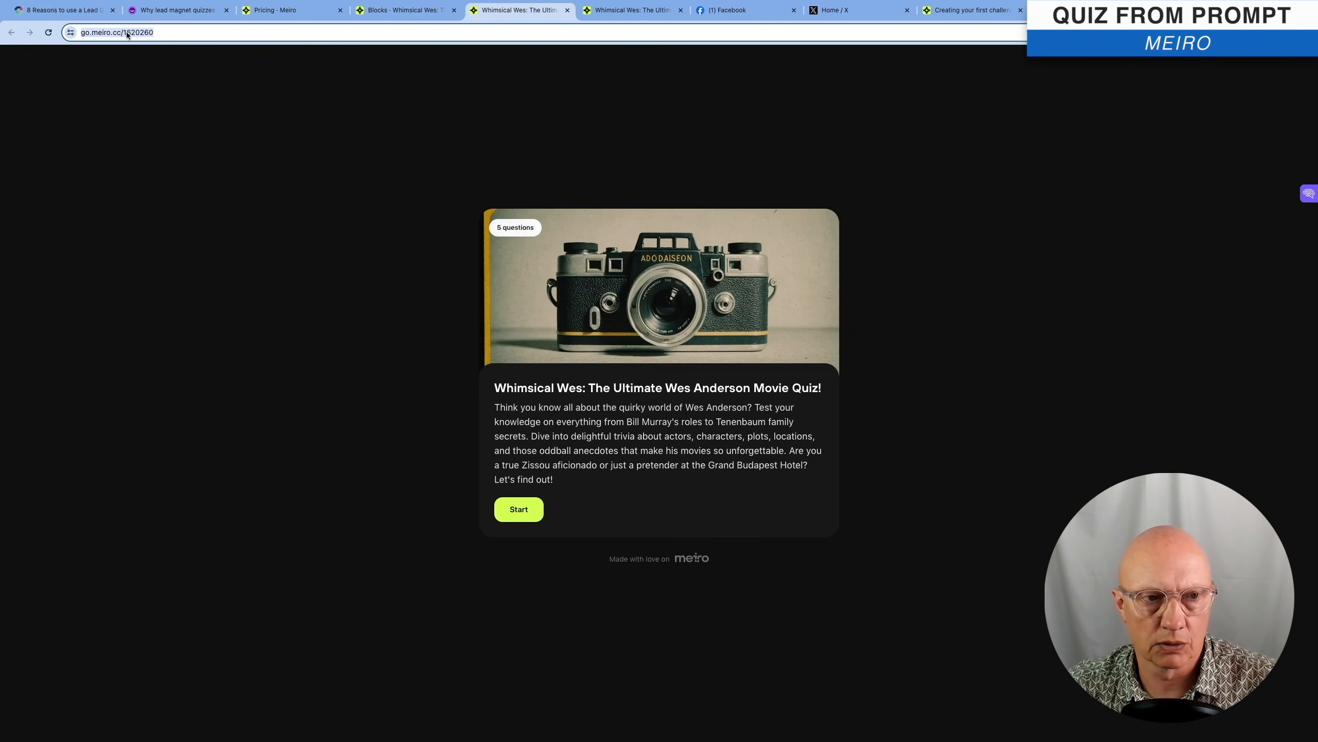
right_click(127, 36)
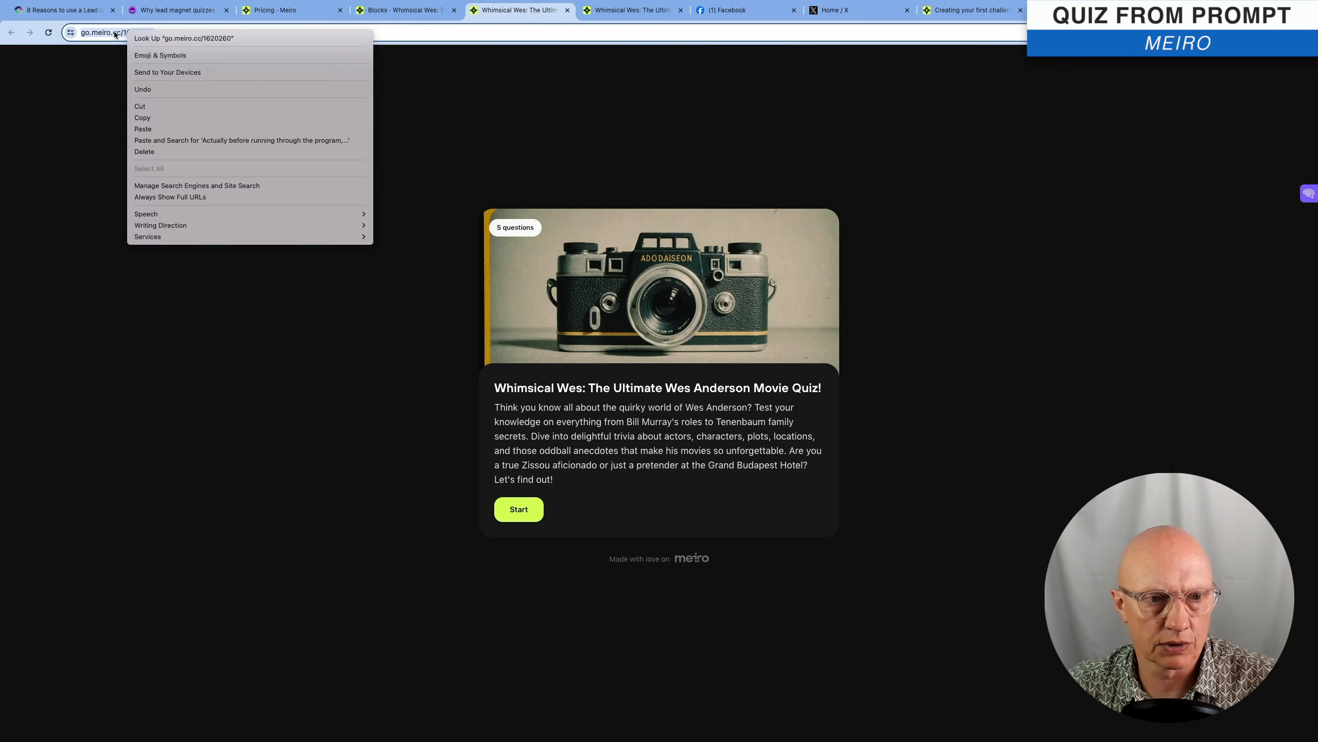
click(142, 118)
- Start the published quiz, revisit the earlier result page, and return to the quiz's block editor
click(524, 509)
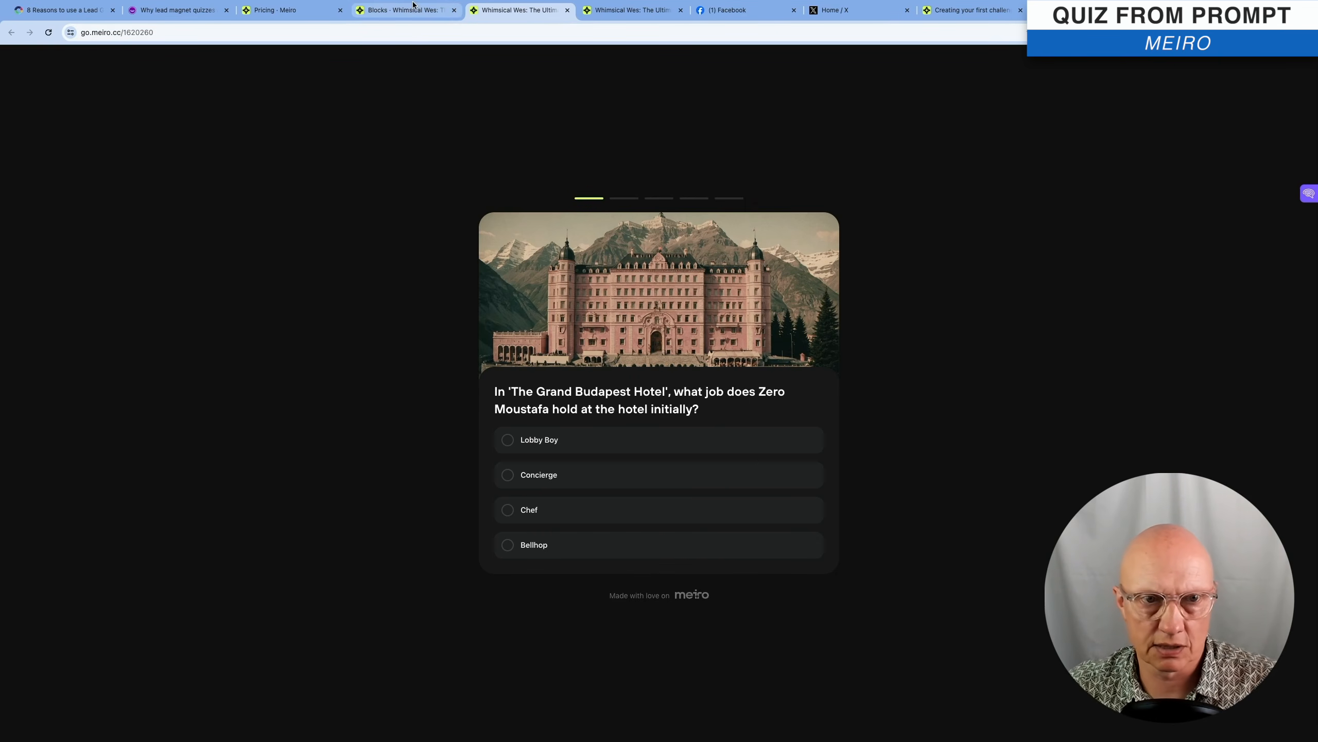
click(399, 10)
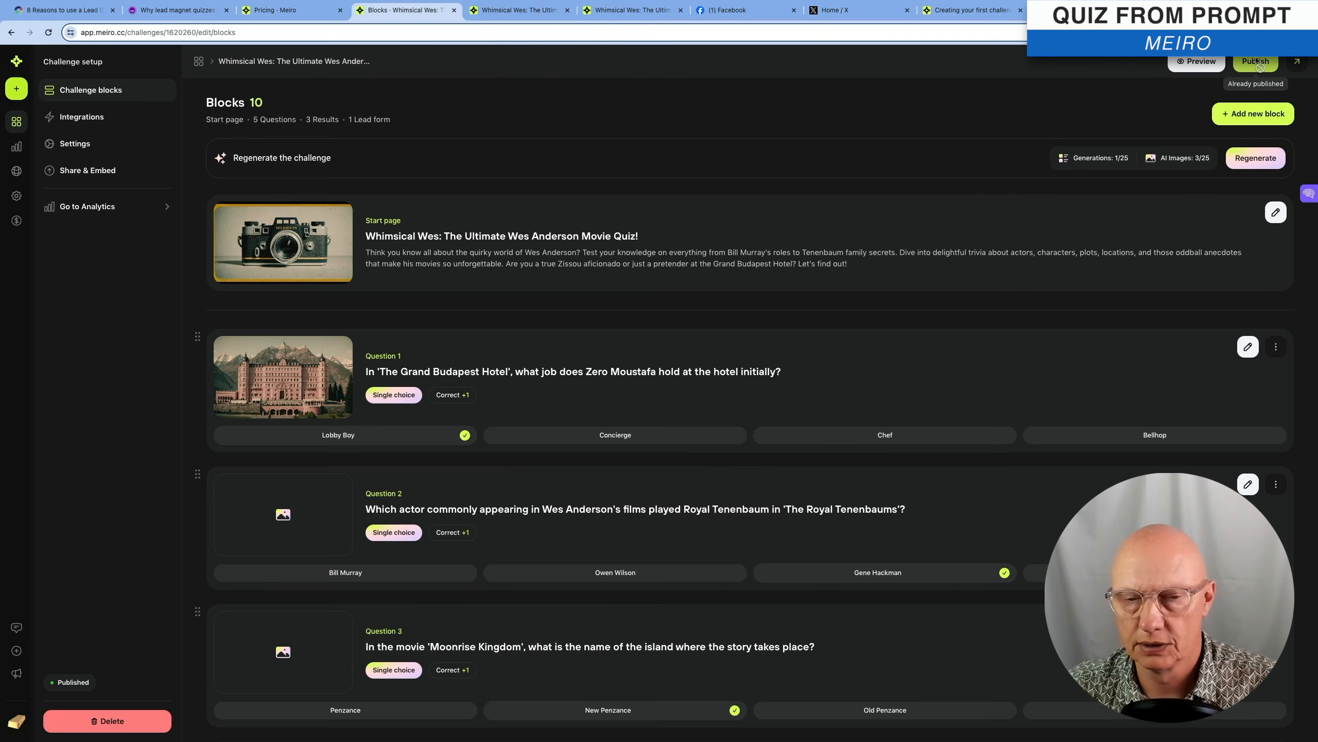
key(ctrl+Tab)
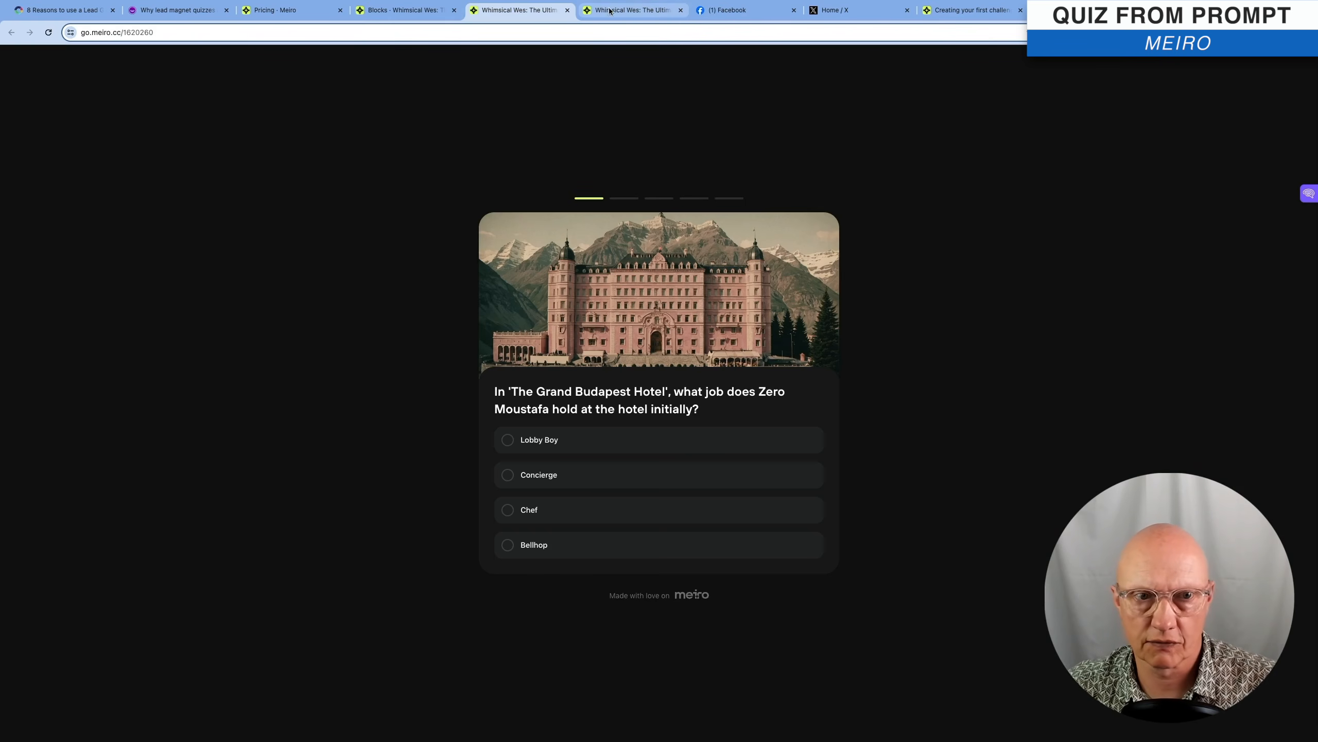
click(633, 11)
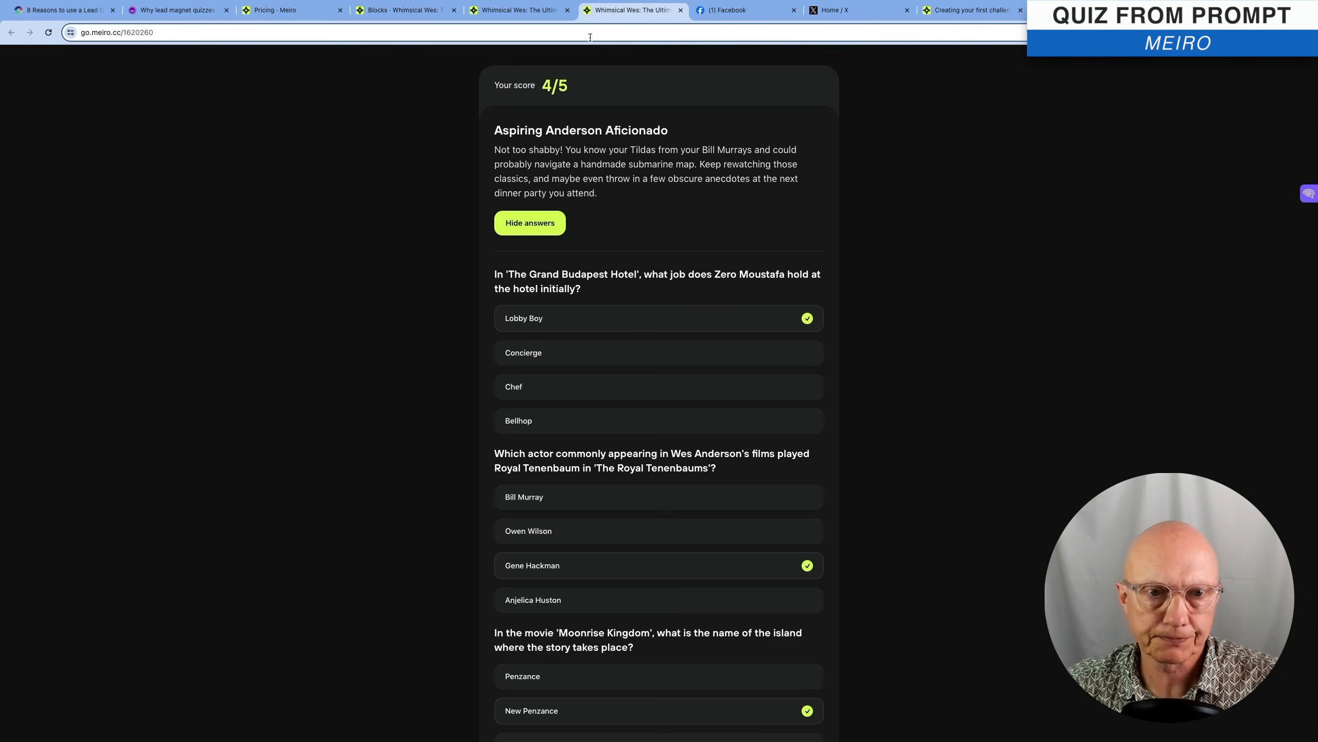
click(539, 15)
click(394, 9)
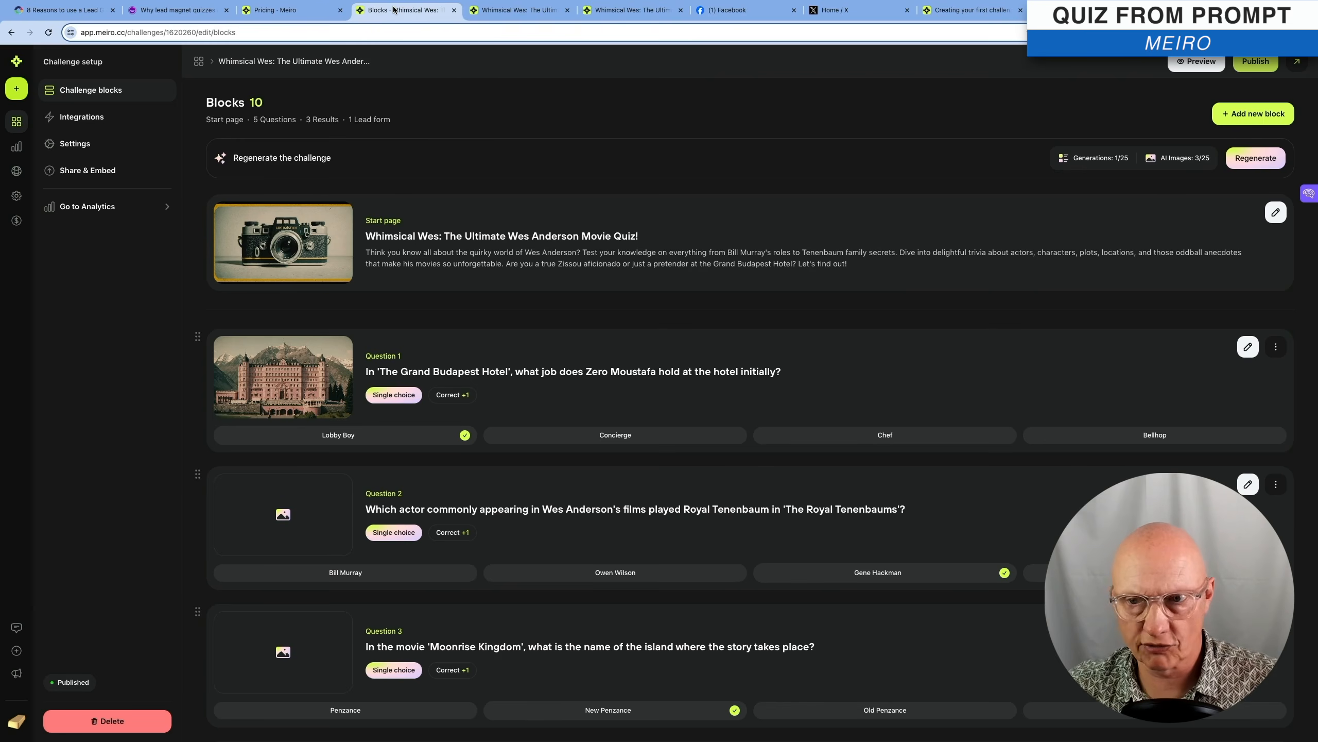
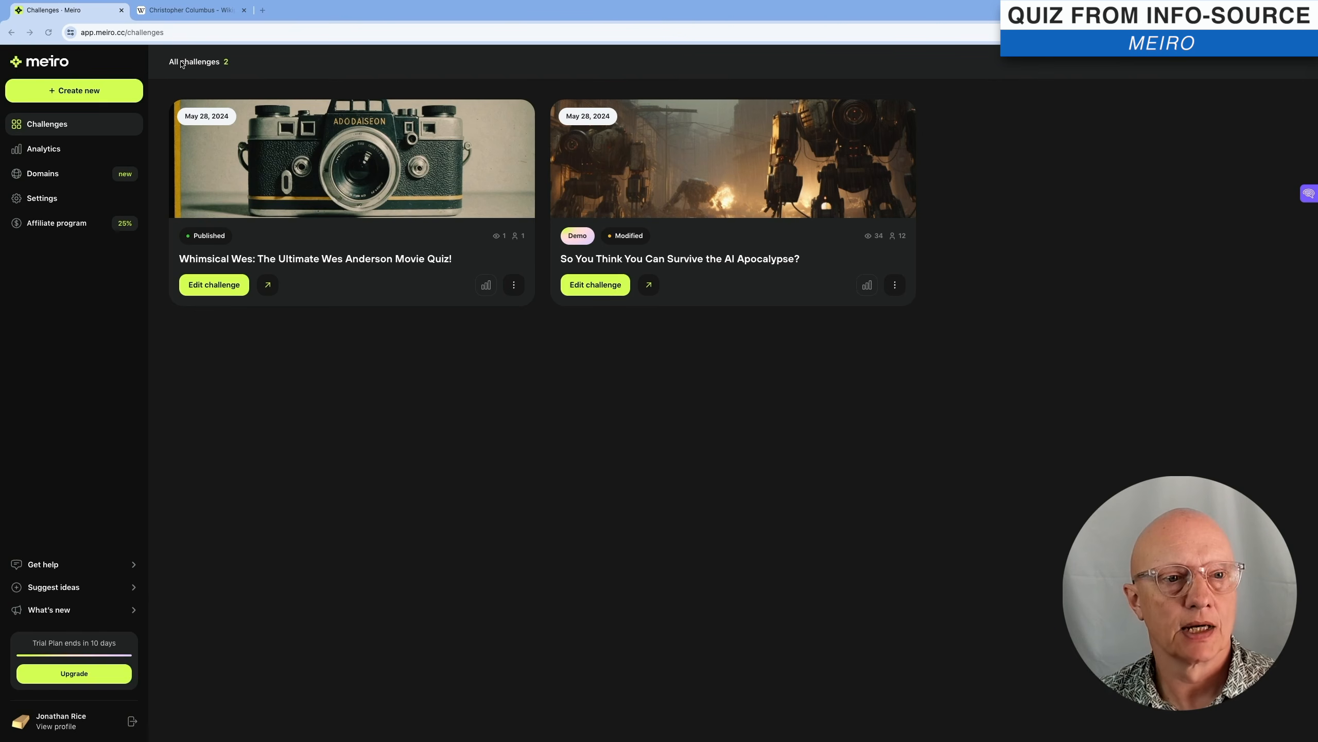
- Begin a new AI-generated test or quiz that uses a website link as its source
click(106, 100)
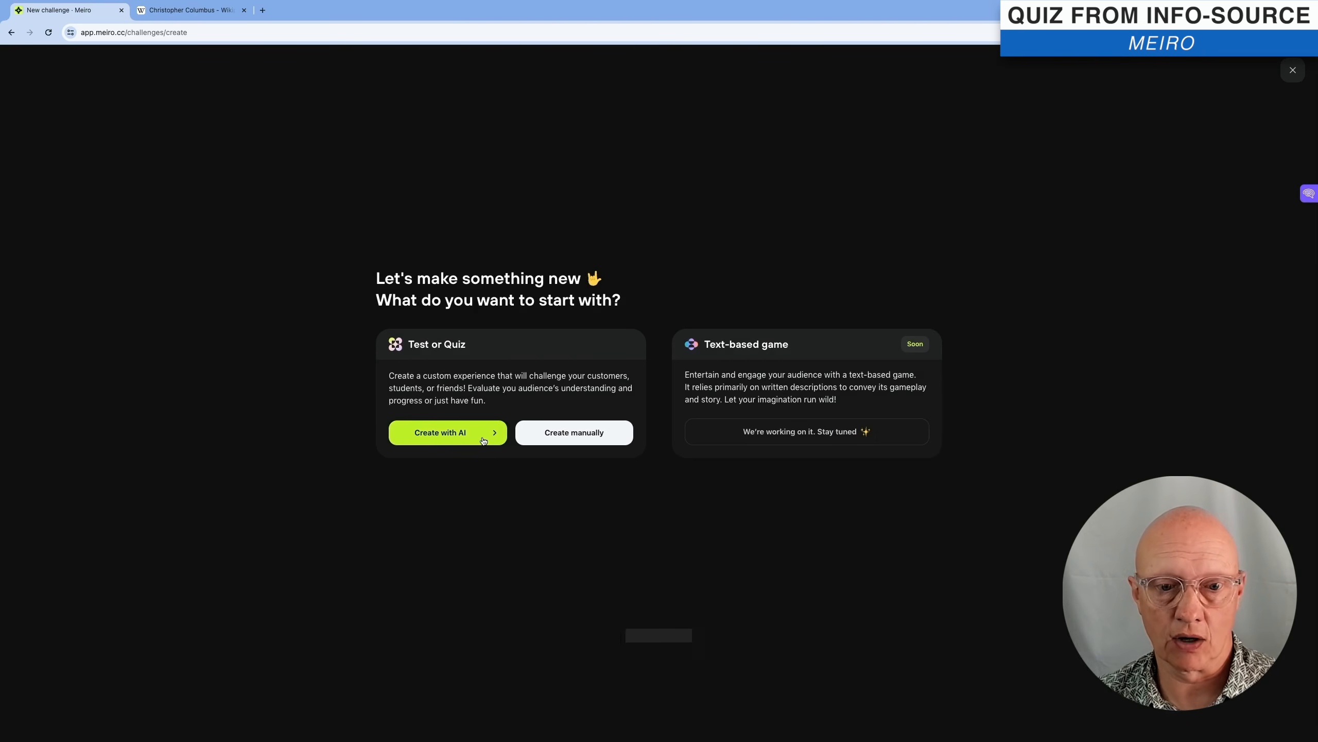
click(483, 440)
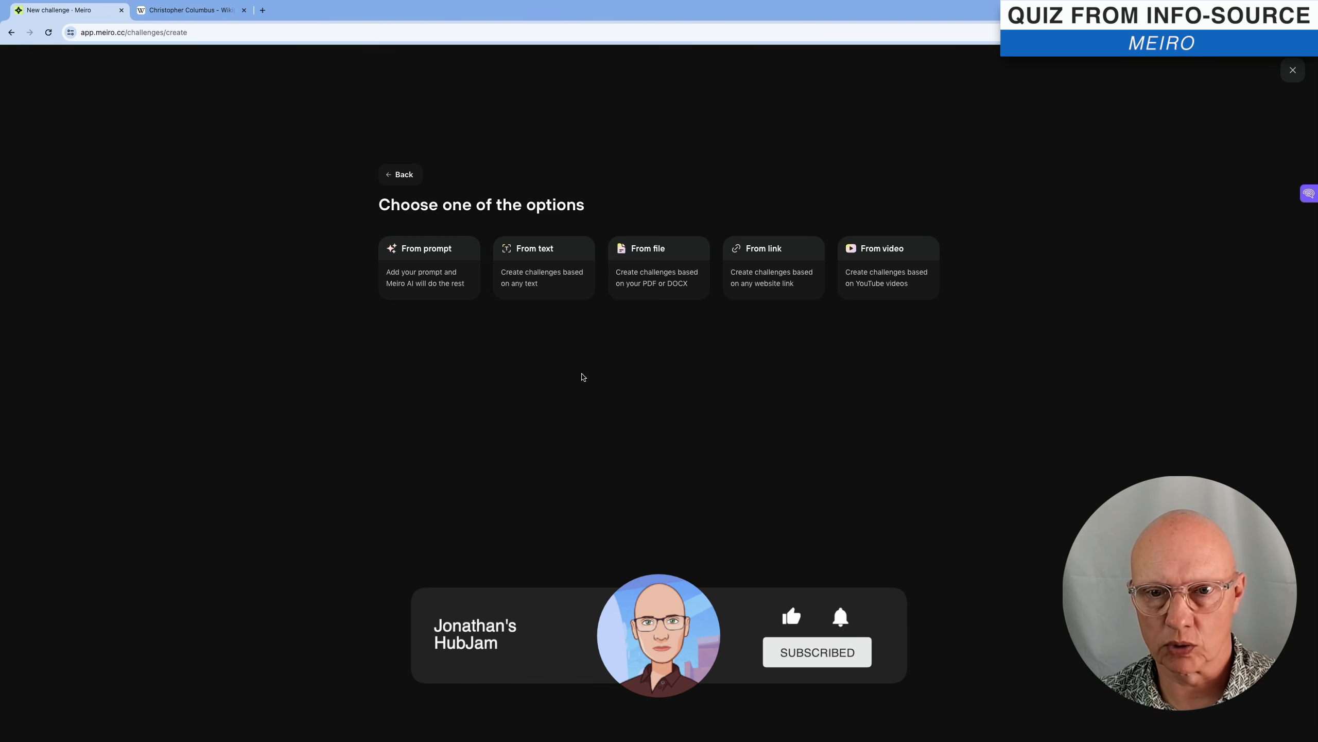
click(779, 253)
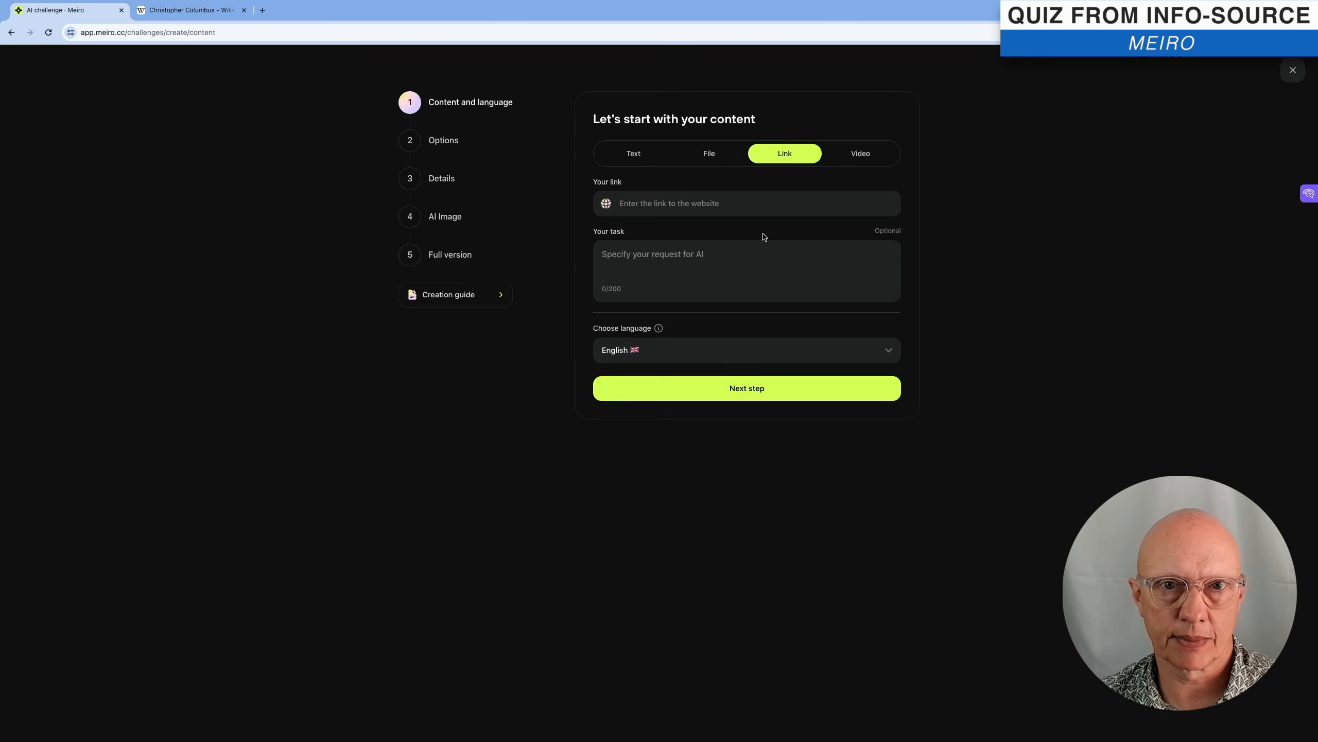
- Look through the Text, File, Link and Video content sources for the quiz, finishing on Link
click(627, 156)
click(709, 156)
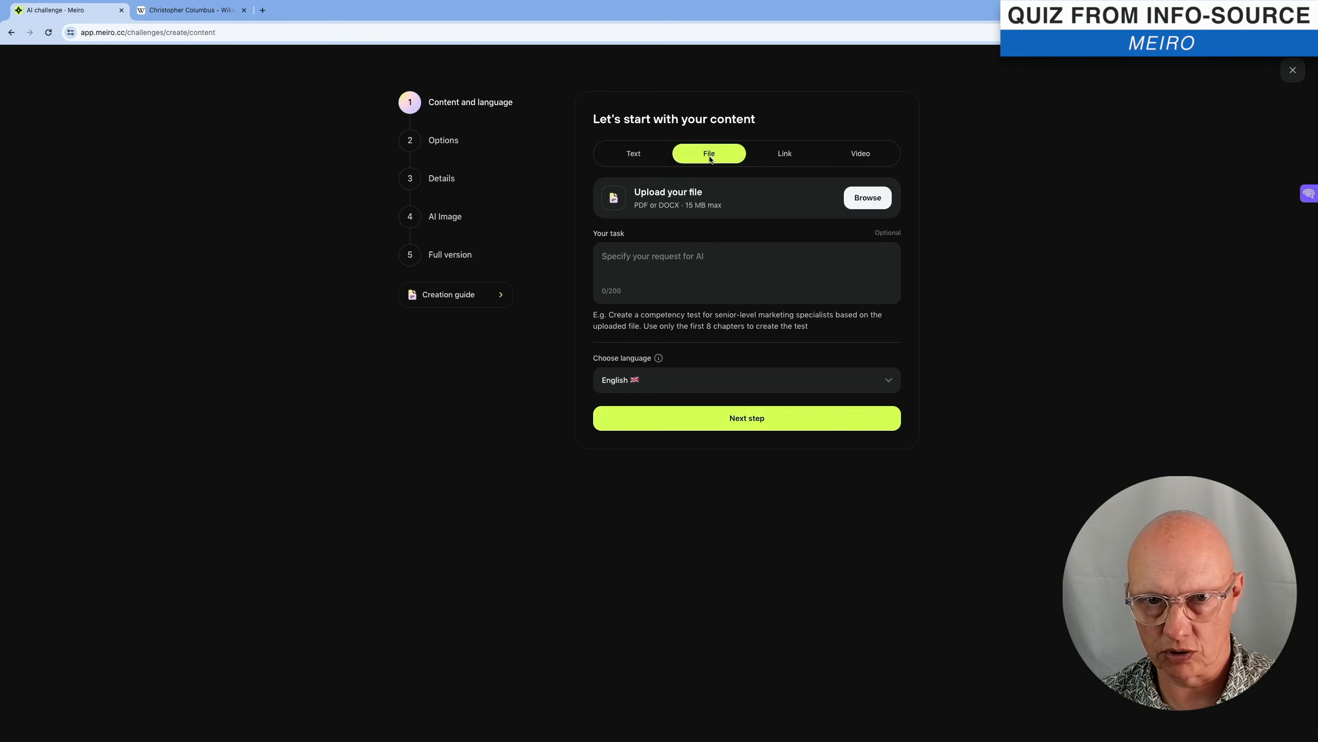
click(782, 155)
click(860, 153)
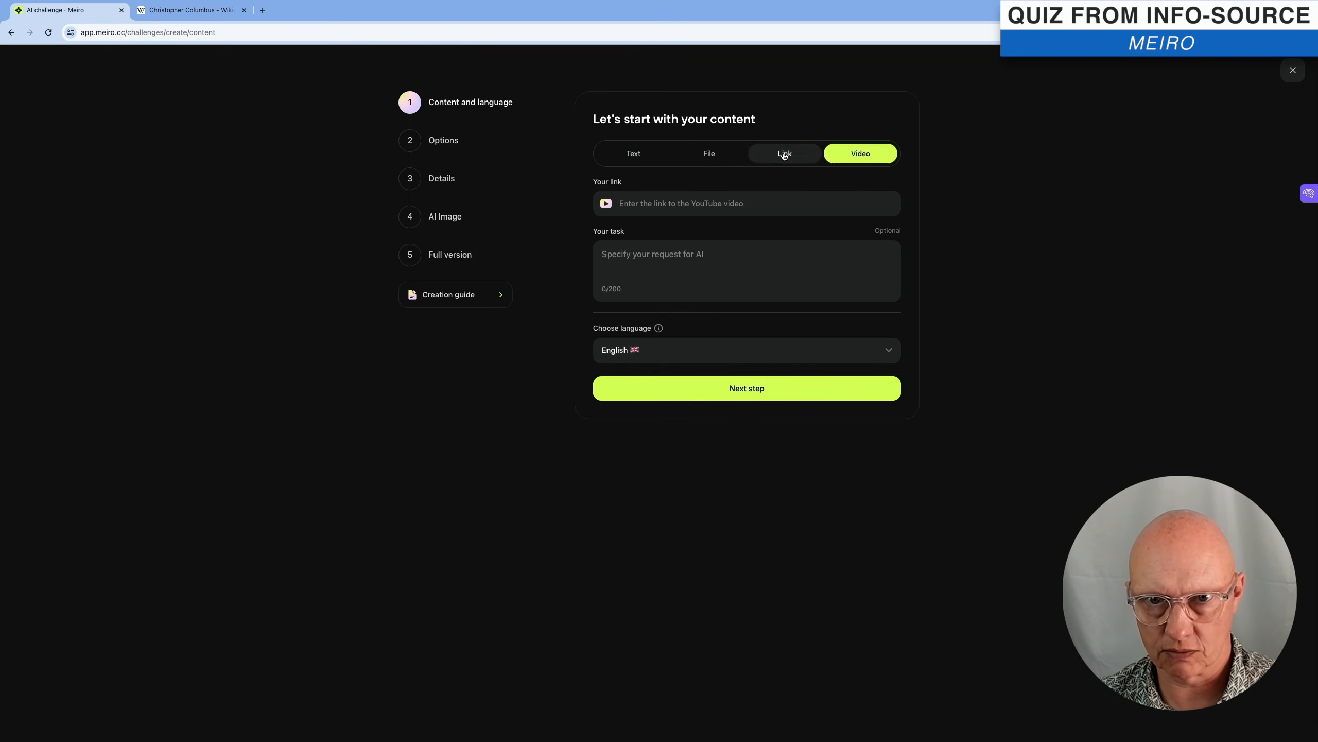
click(784, 155)
click(709, 155)
click(635, 153)
click(710, 156)
click(784, 154)
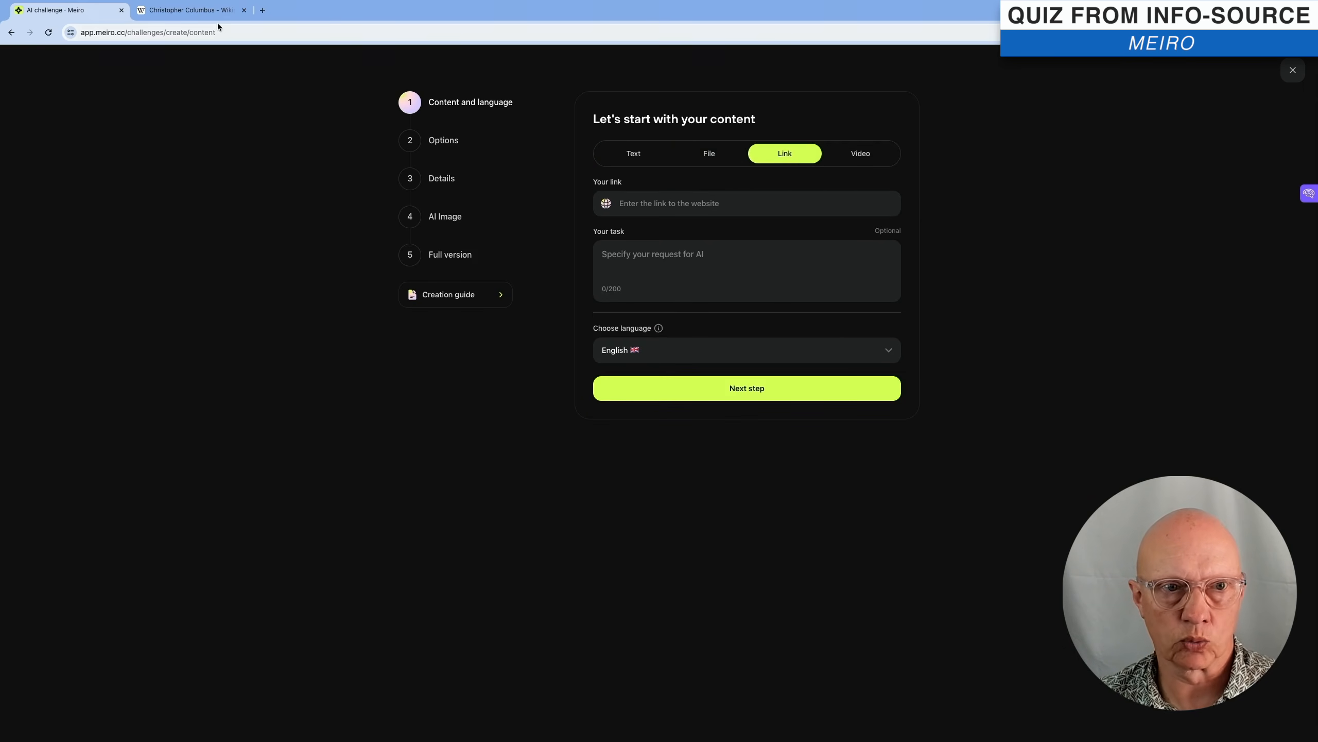
- Switch to the Wikipedia article on Christopher Columbus and copy its web address
click(193, 11)
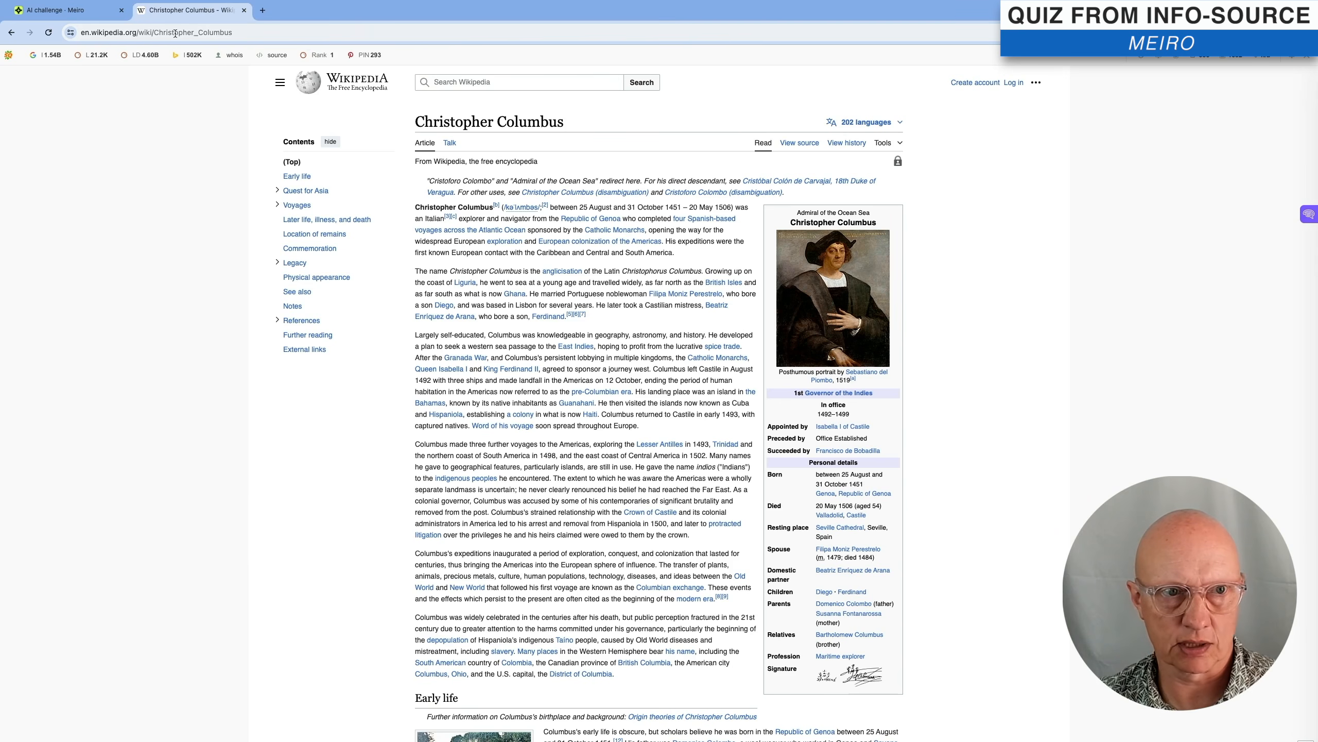
click(175, 33)
key(super+c)
right_click(174, 34)
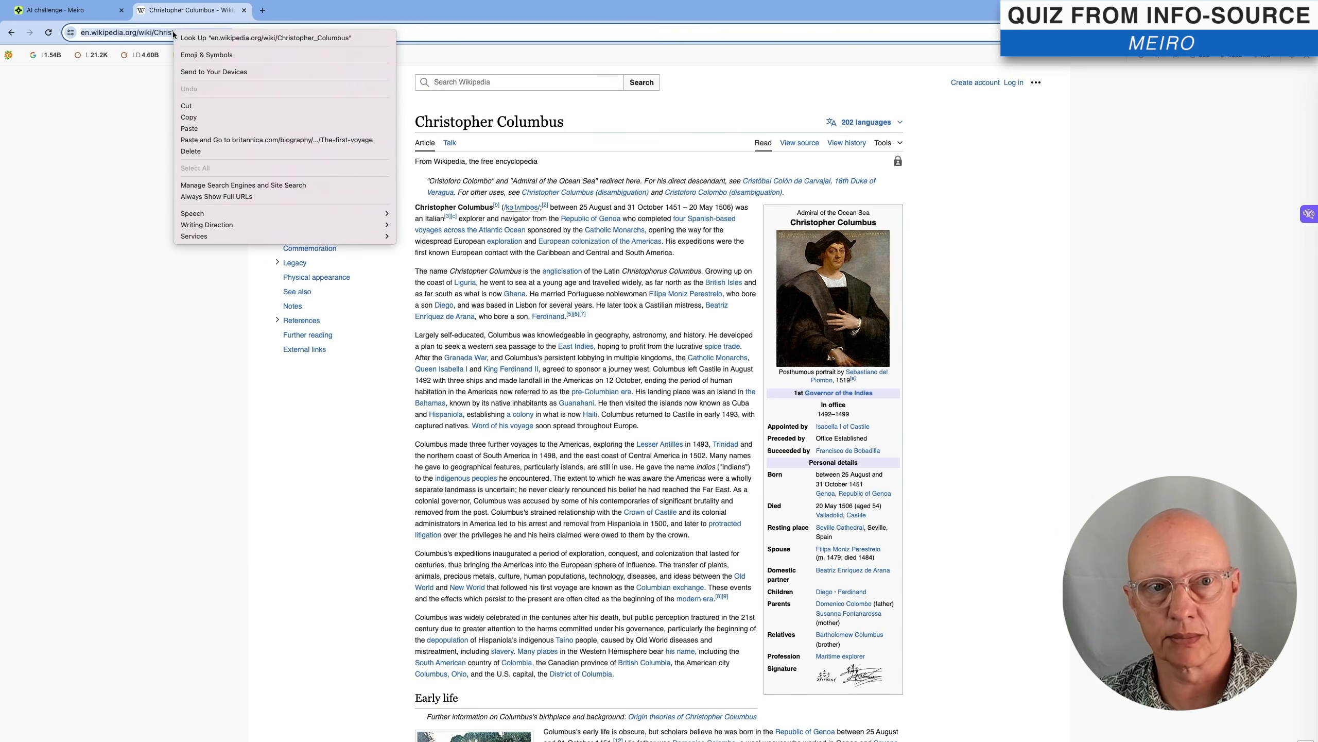
click(188, 117)
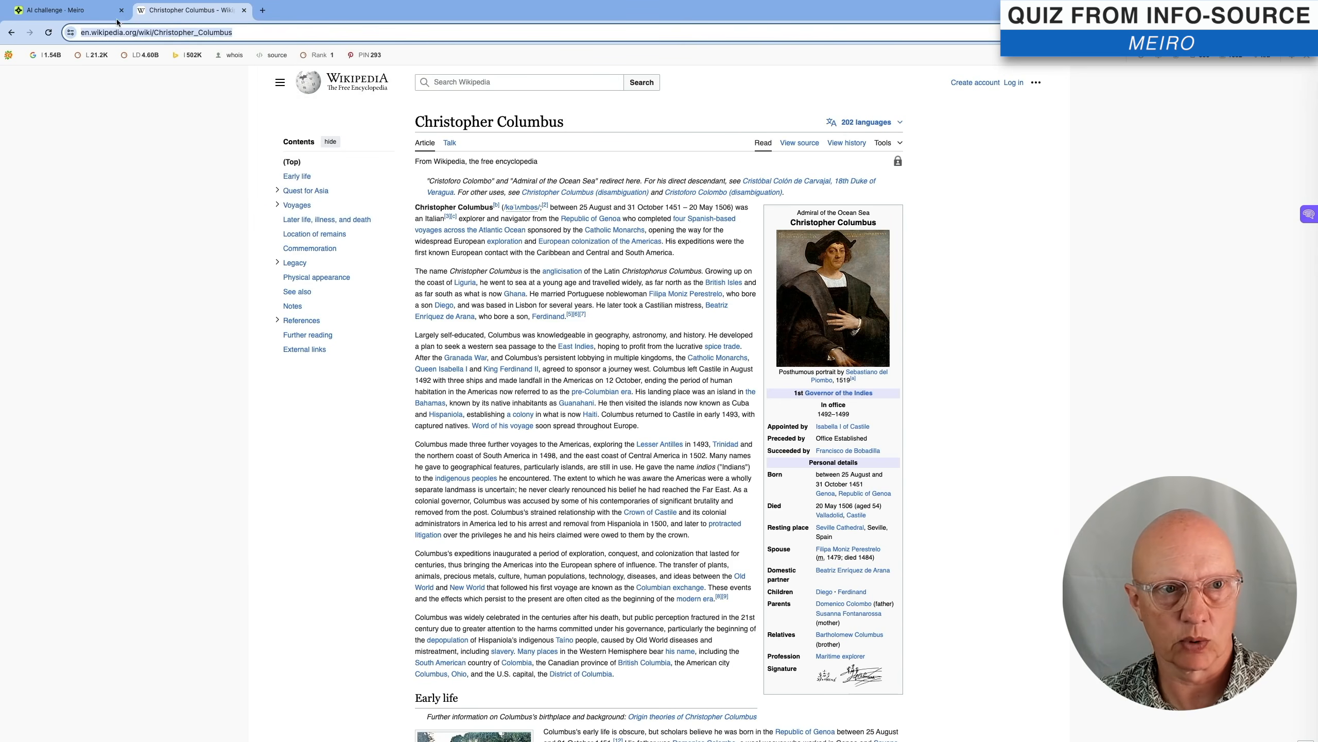
click(70, 9)
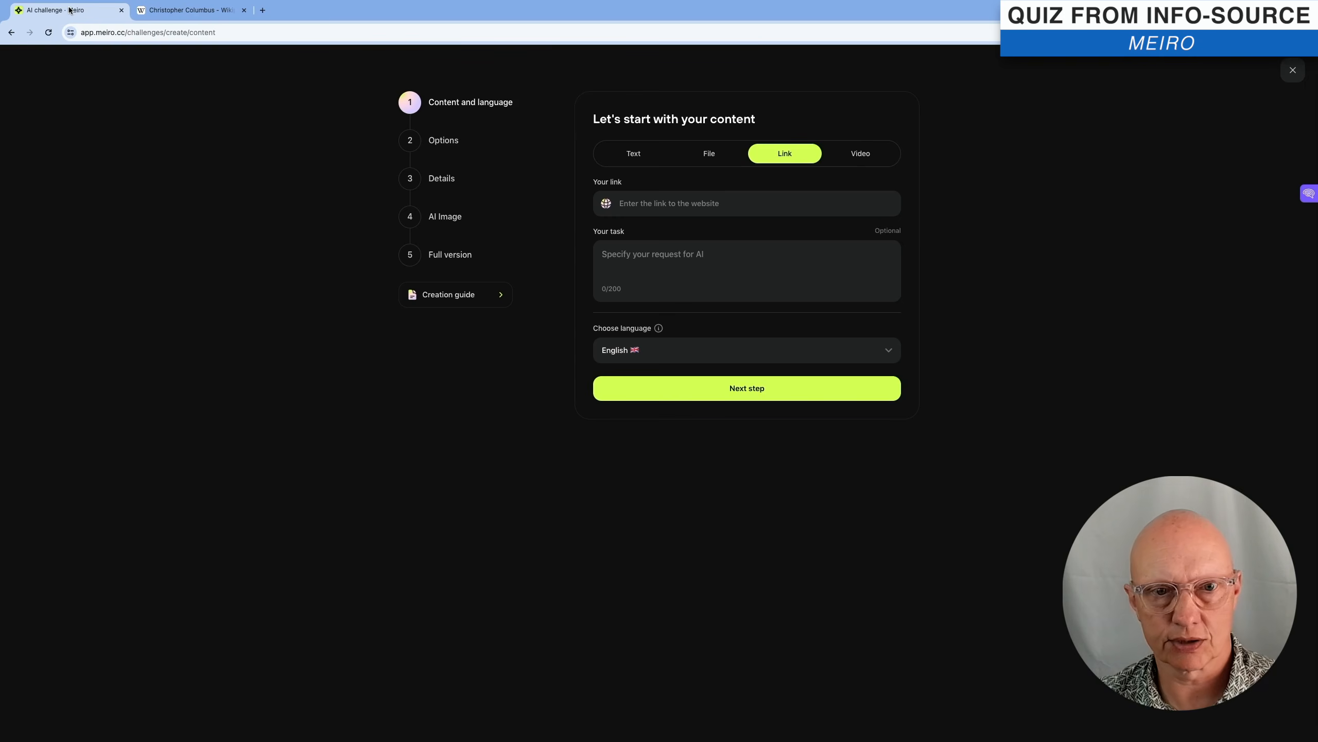
click(699, 204)
right_click(698, 204)
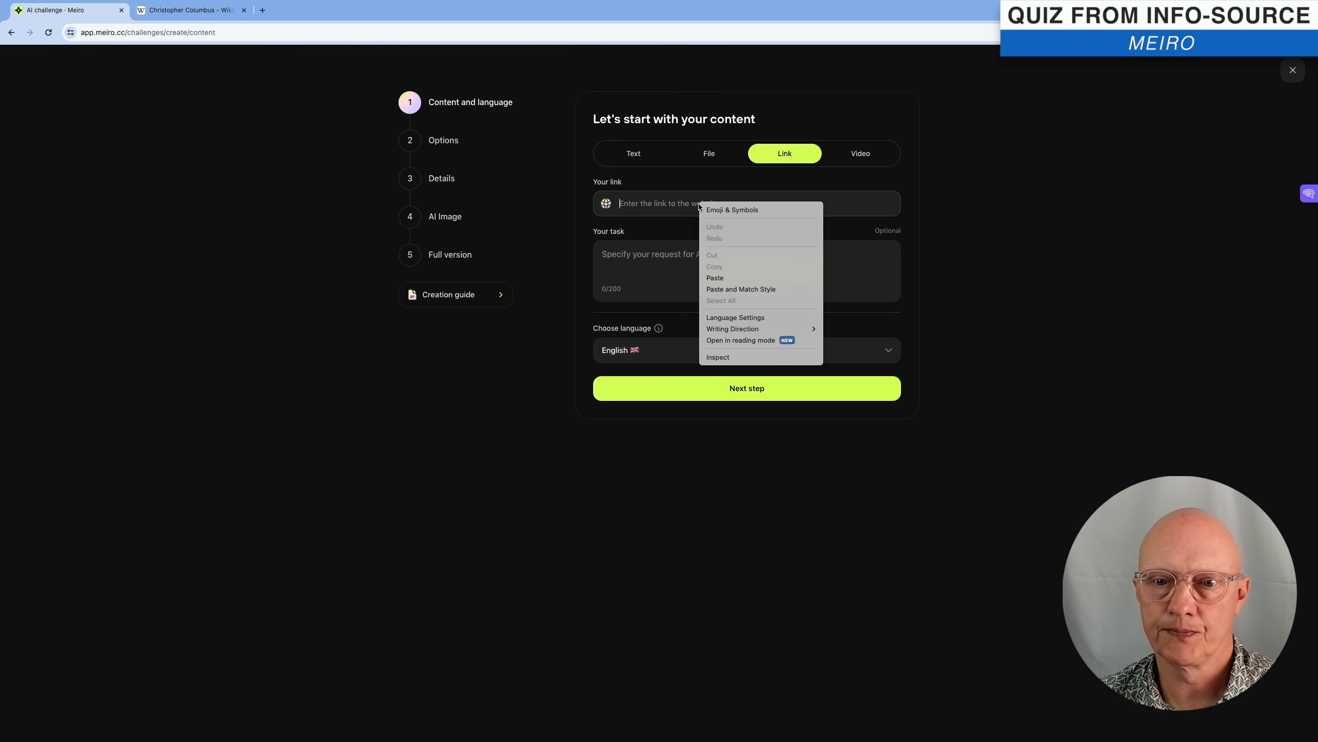
click(731, 283)
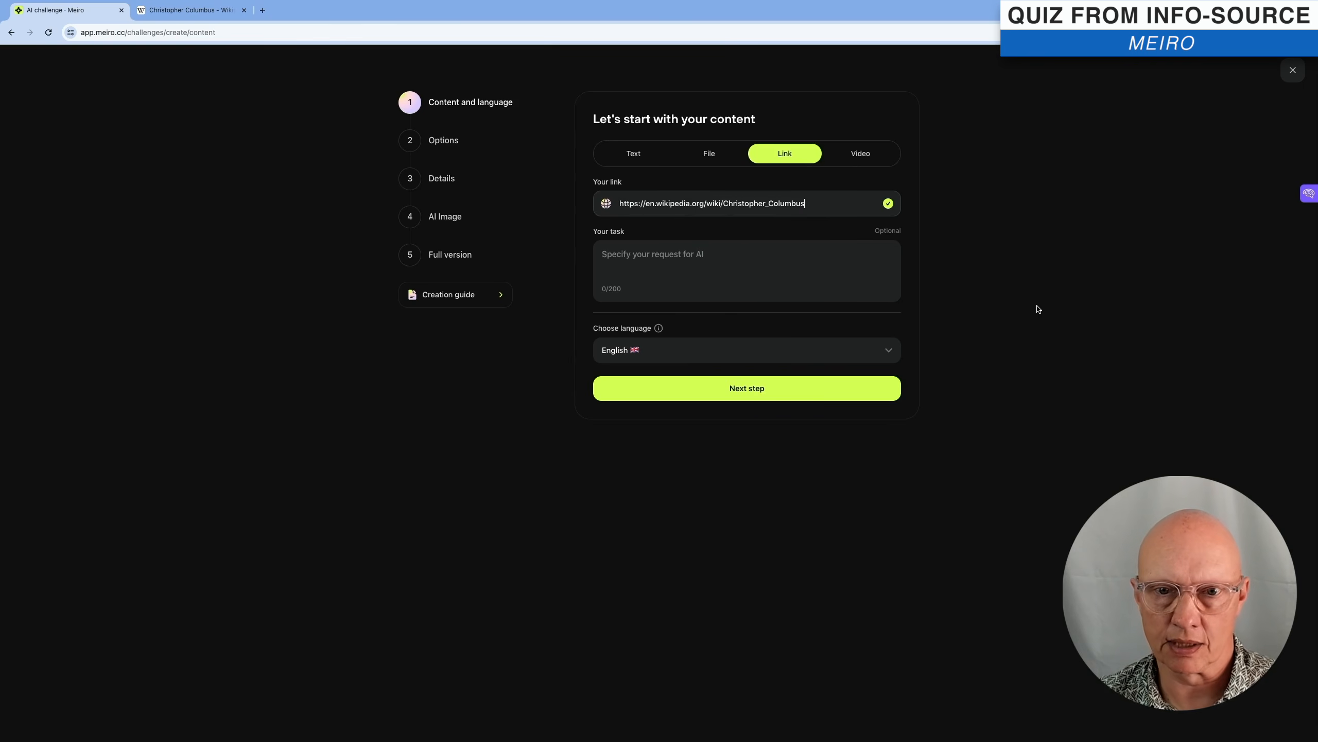
- Enter the task "Create a quiz about the life of Christopher Columbus, covering notable places, dates, events and anecdotes." and continue to the quiz options
click(626, 258)
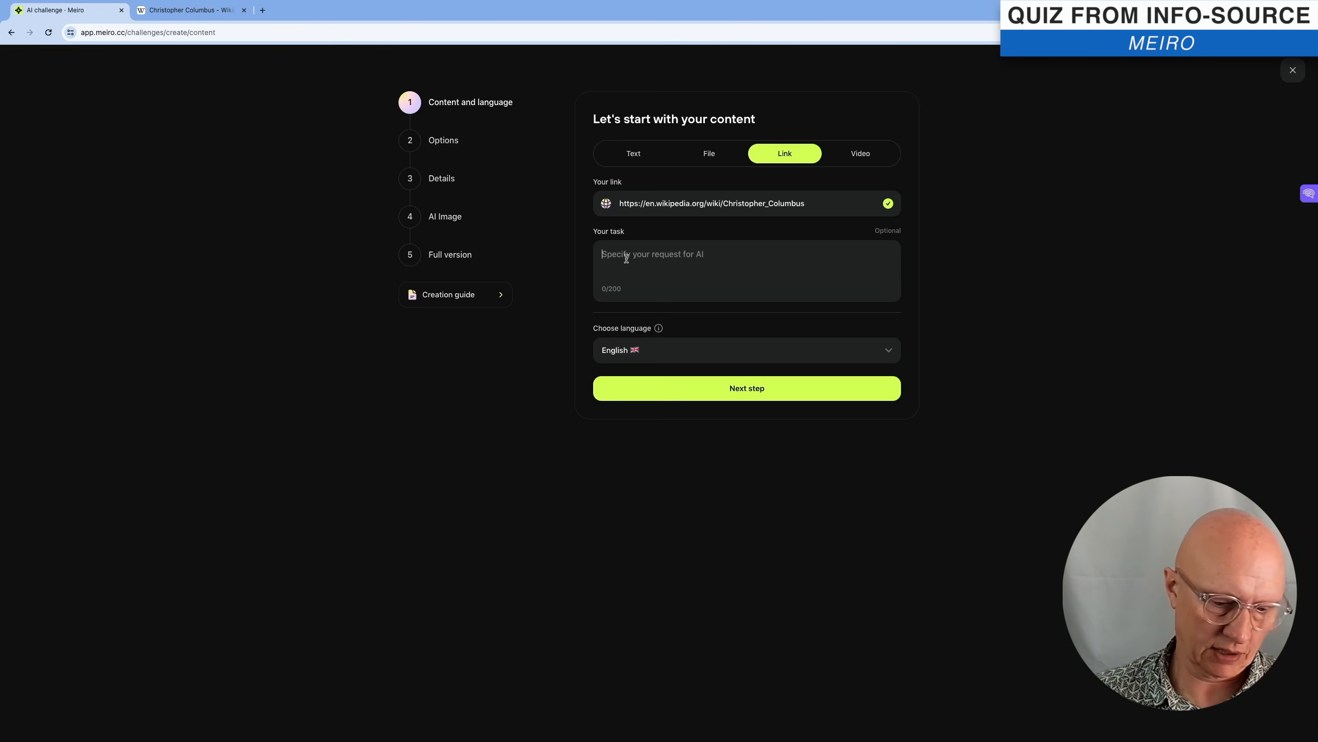
text(C)
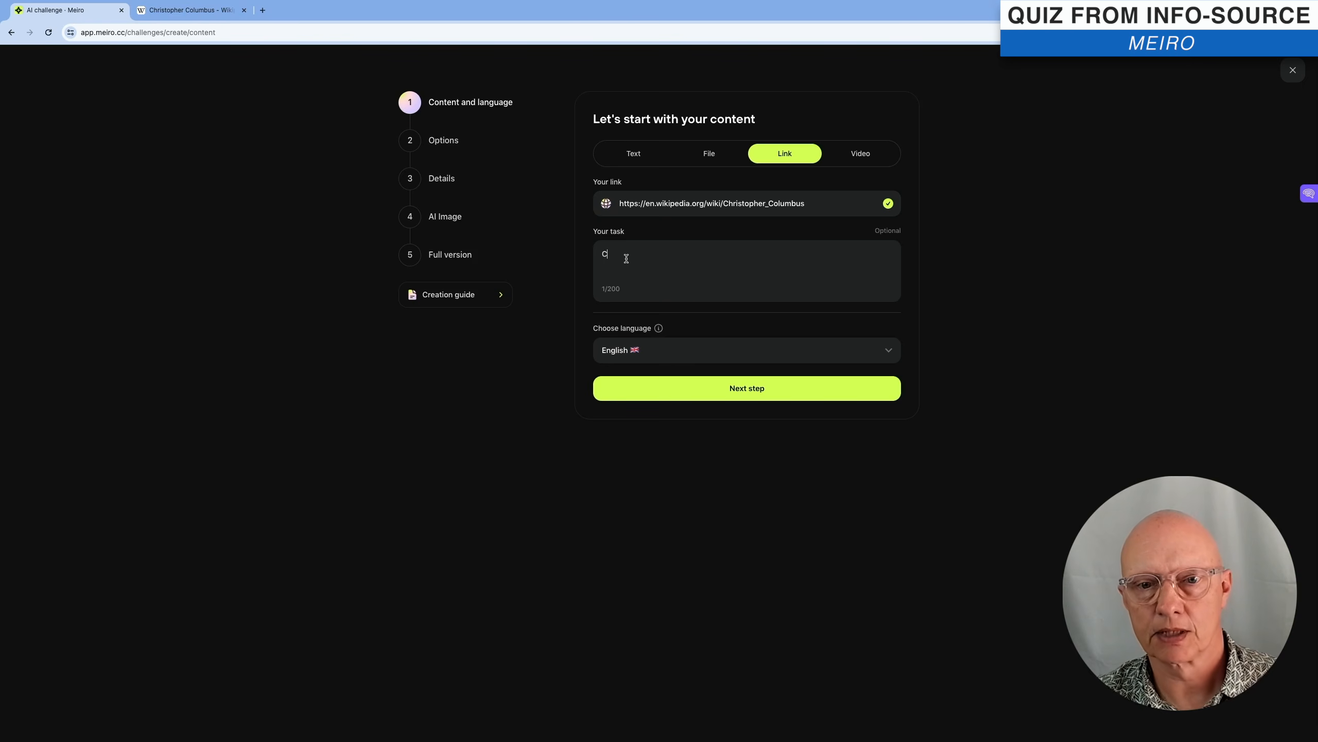
text(reate a)
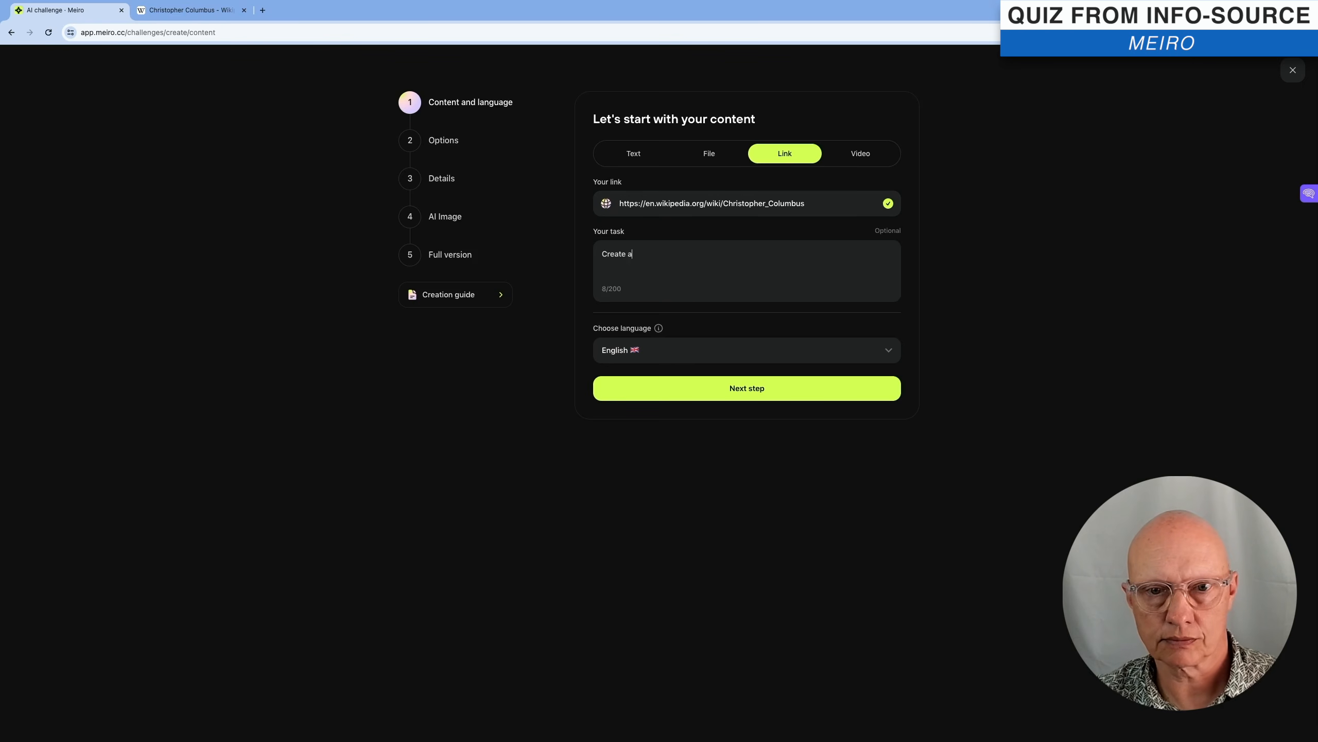
text( quiz about the life of )
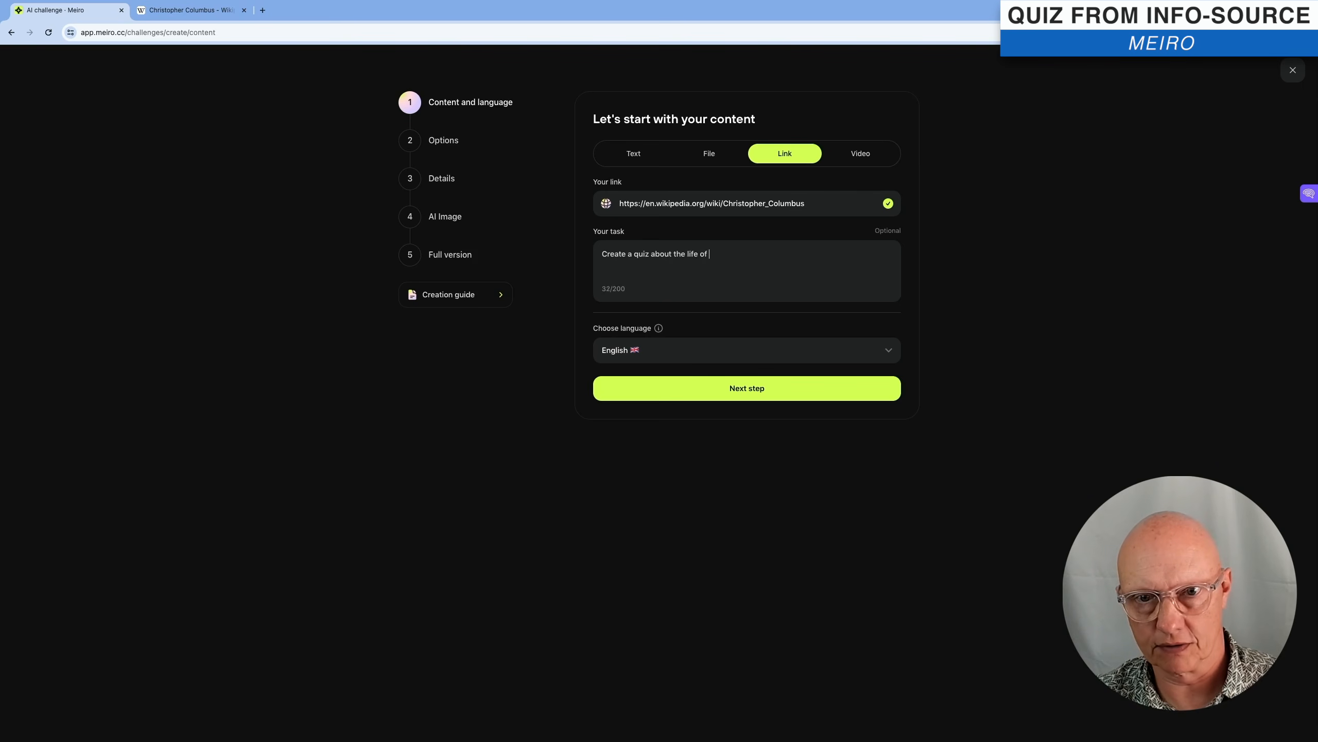
text(Christopher)
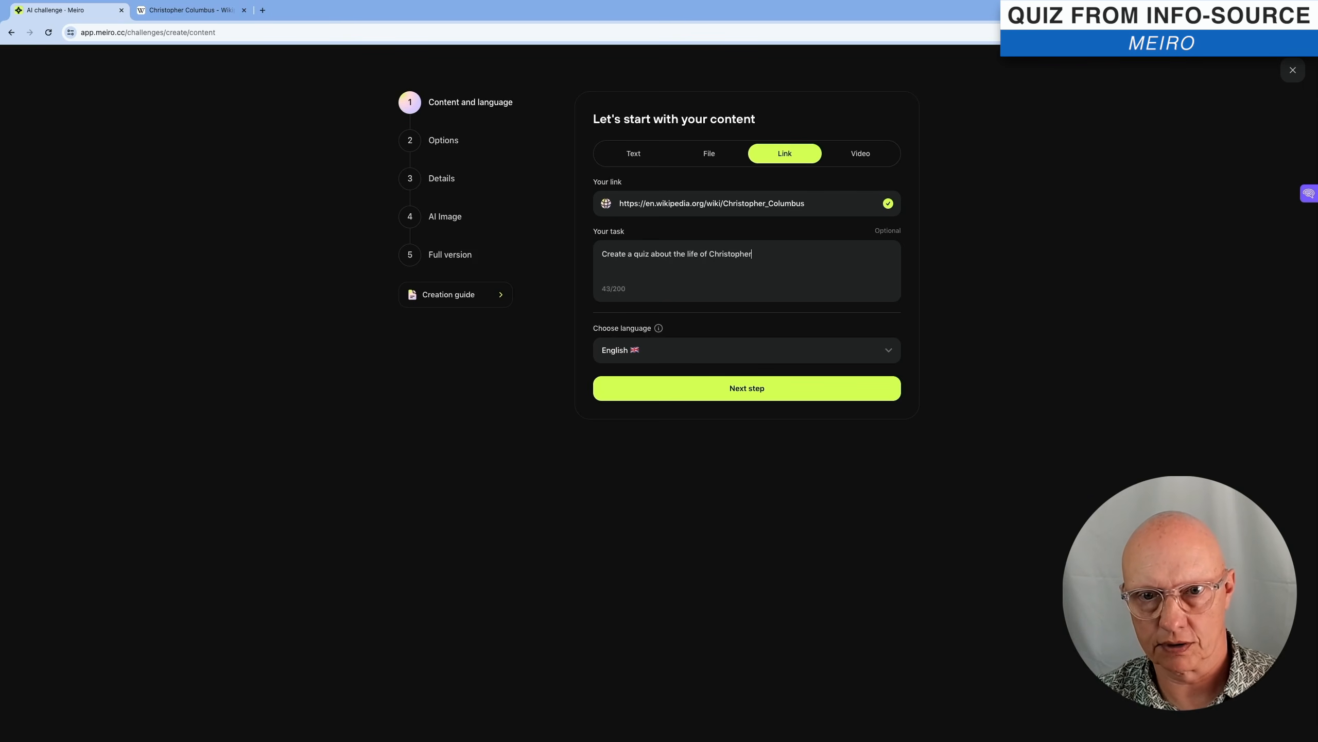
text( Columbus)
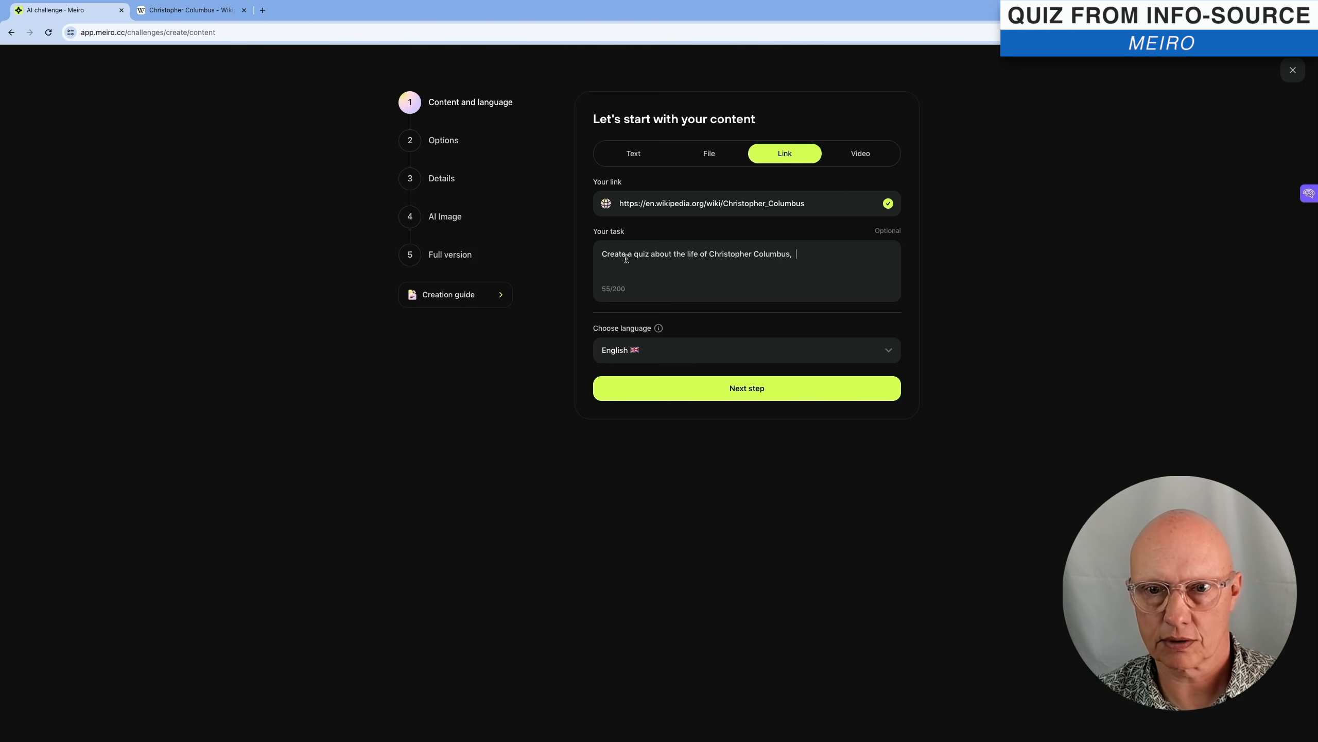
text(, c)
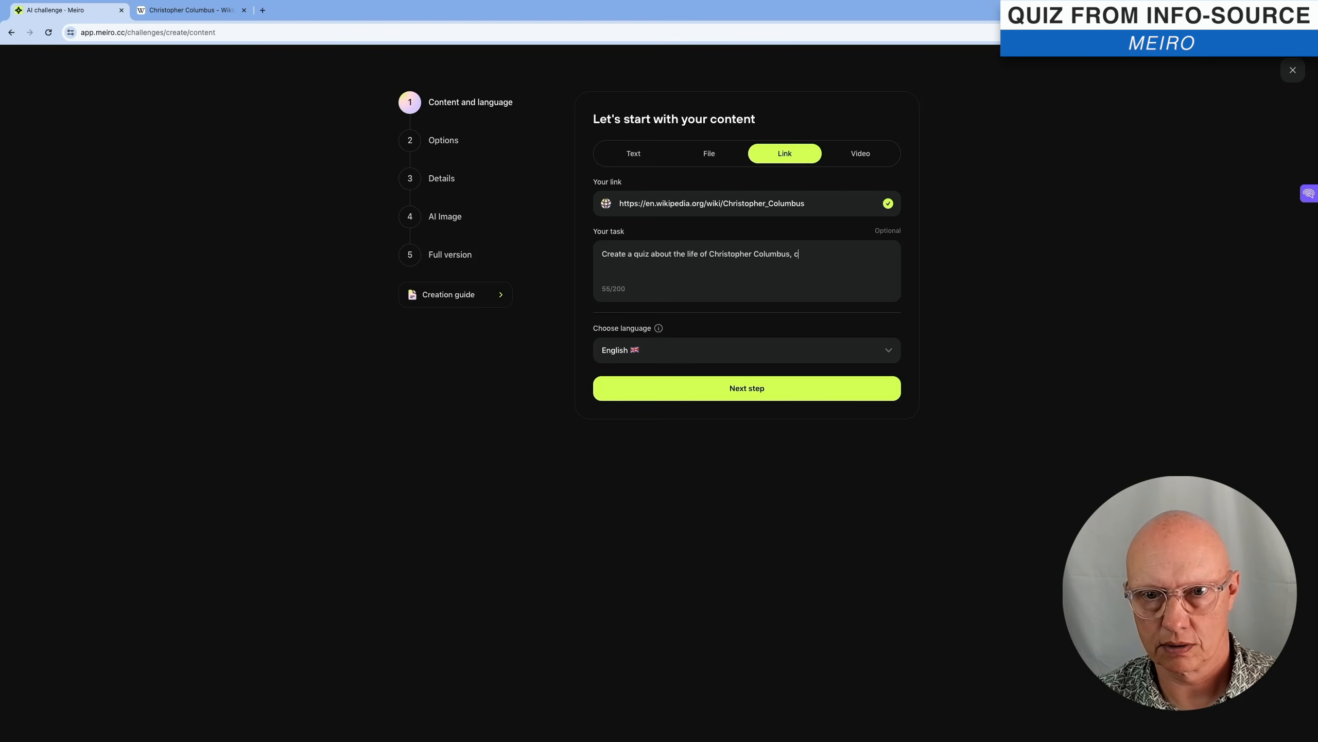
text(overing not)
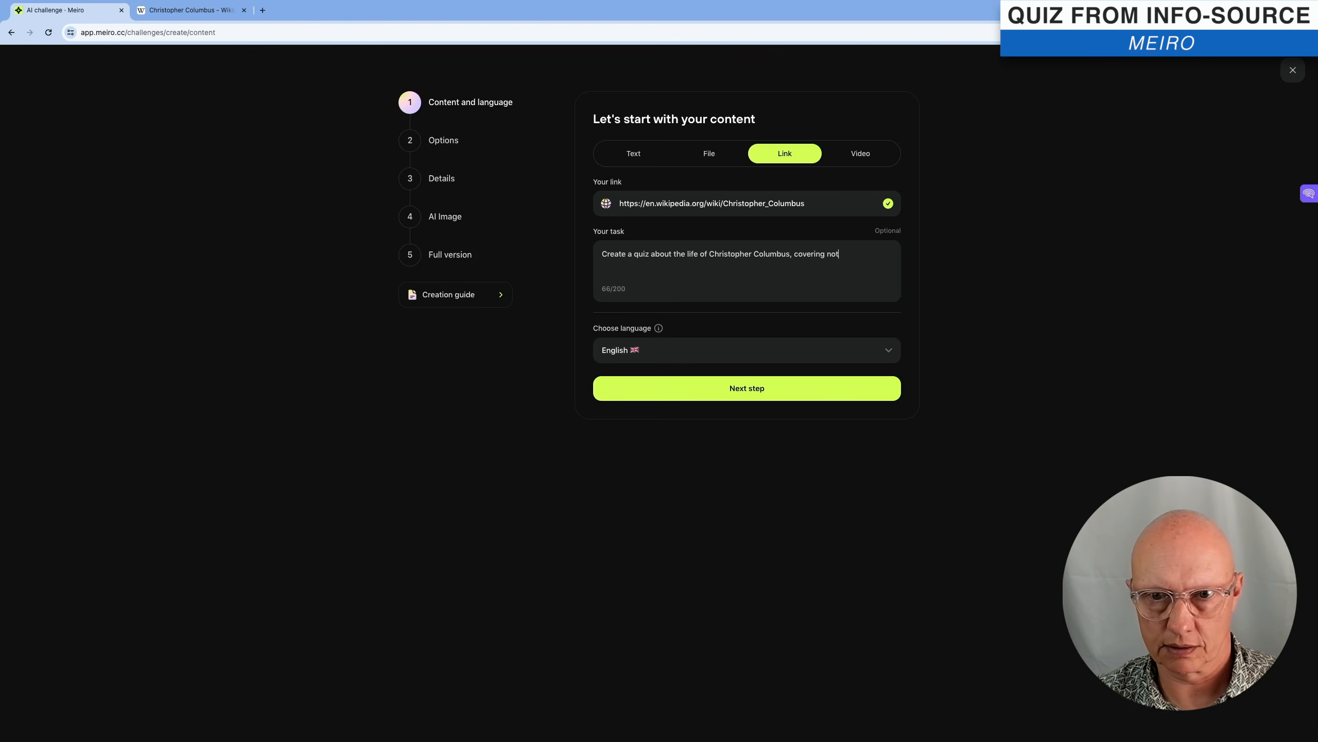
text(able pla)
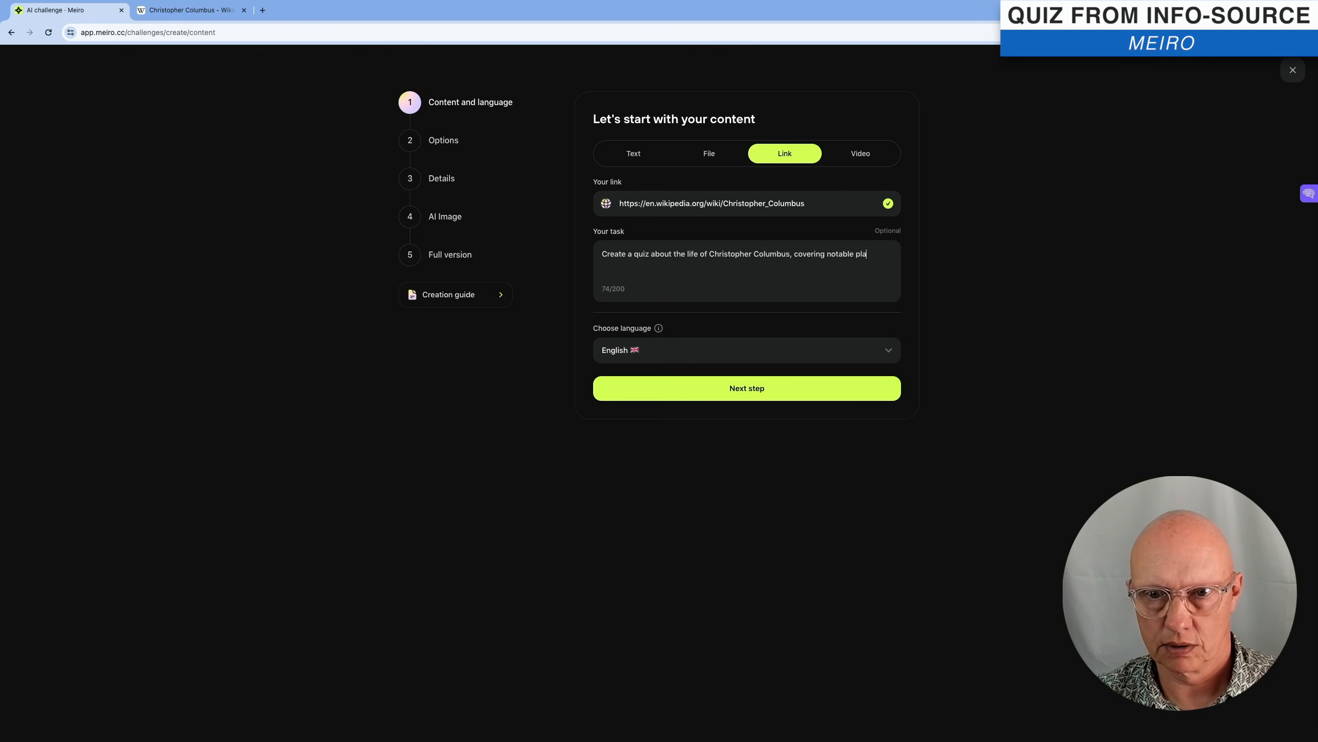
text(ces, date)
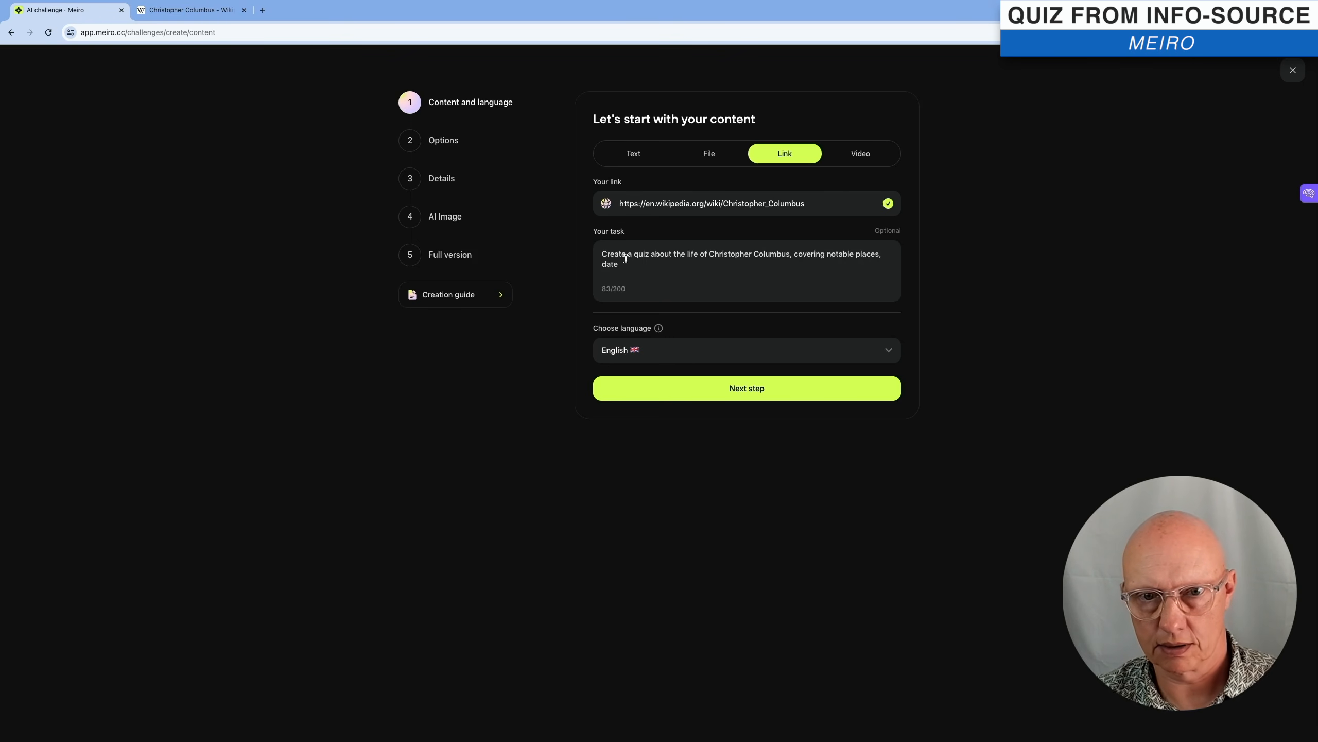
text(s, events)
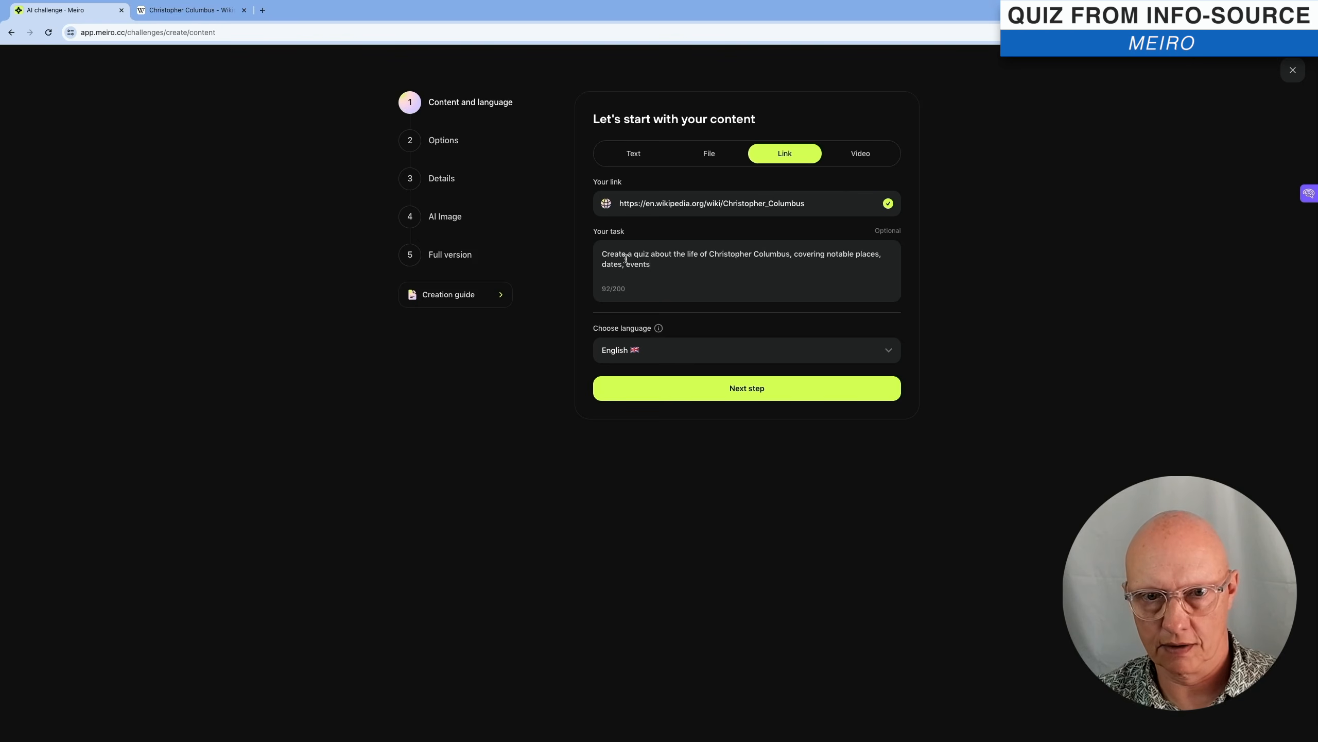
text( and anecdotes.)
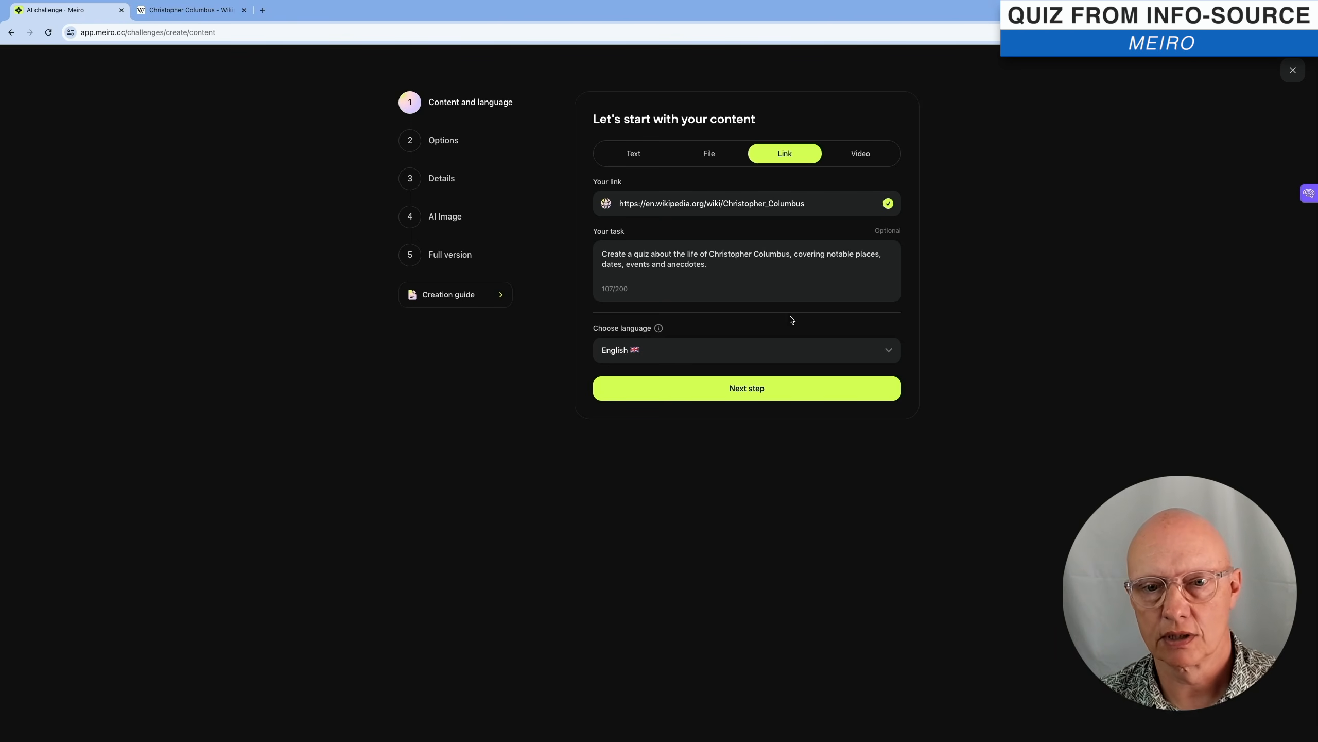
click(823, 390)
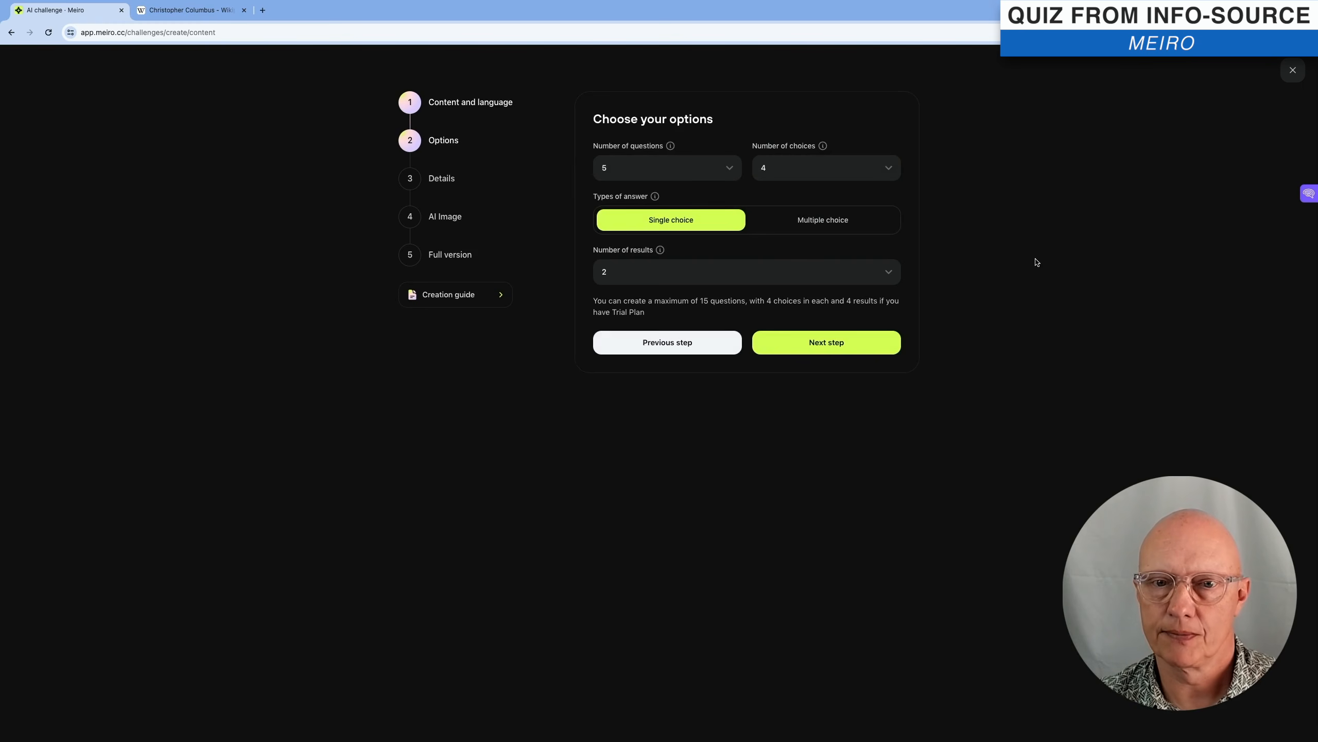
- Set the number of questions to 6 and check which higher question counts are offered
click(721, 173)
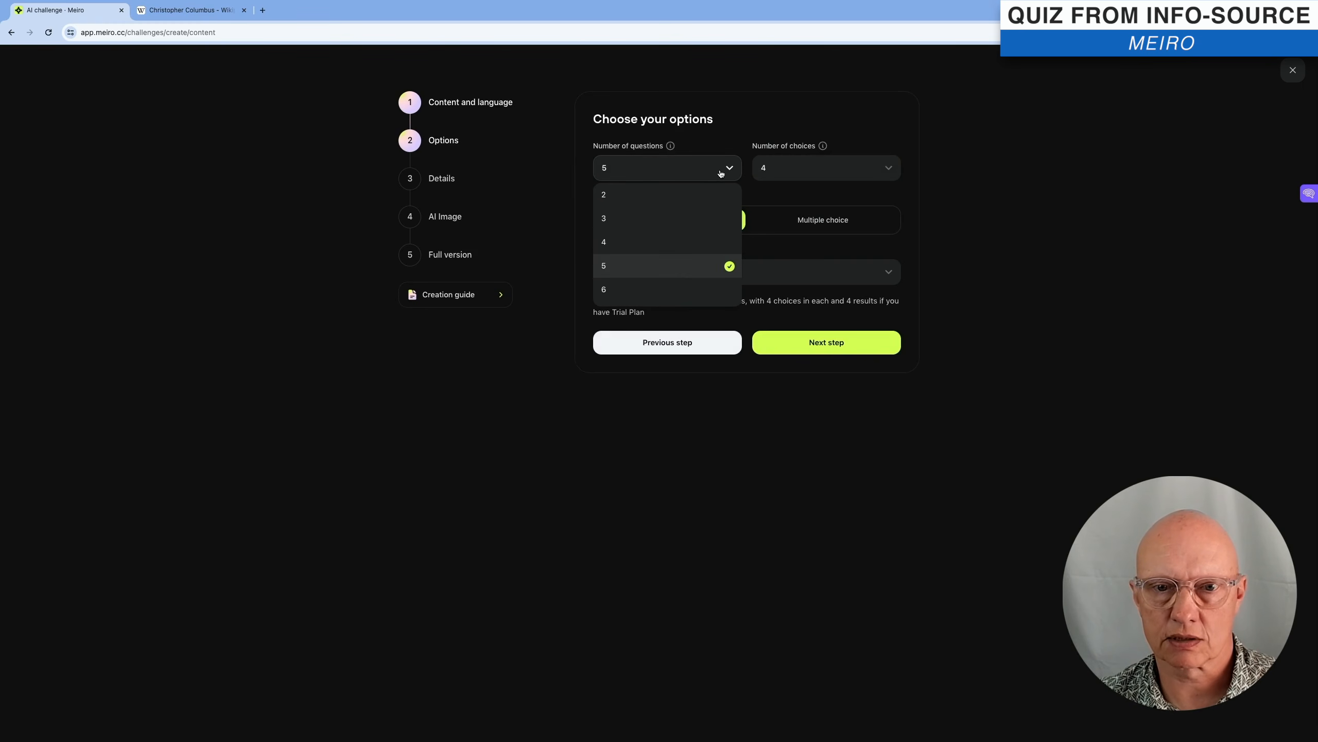
click(645, 287)
click(671, 174)
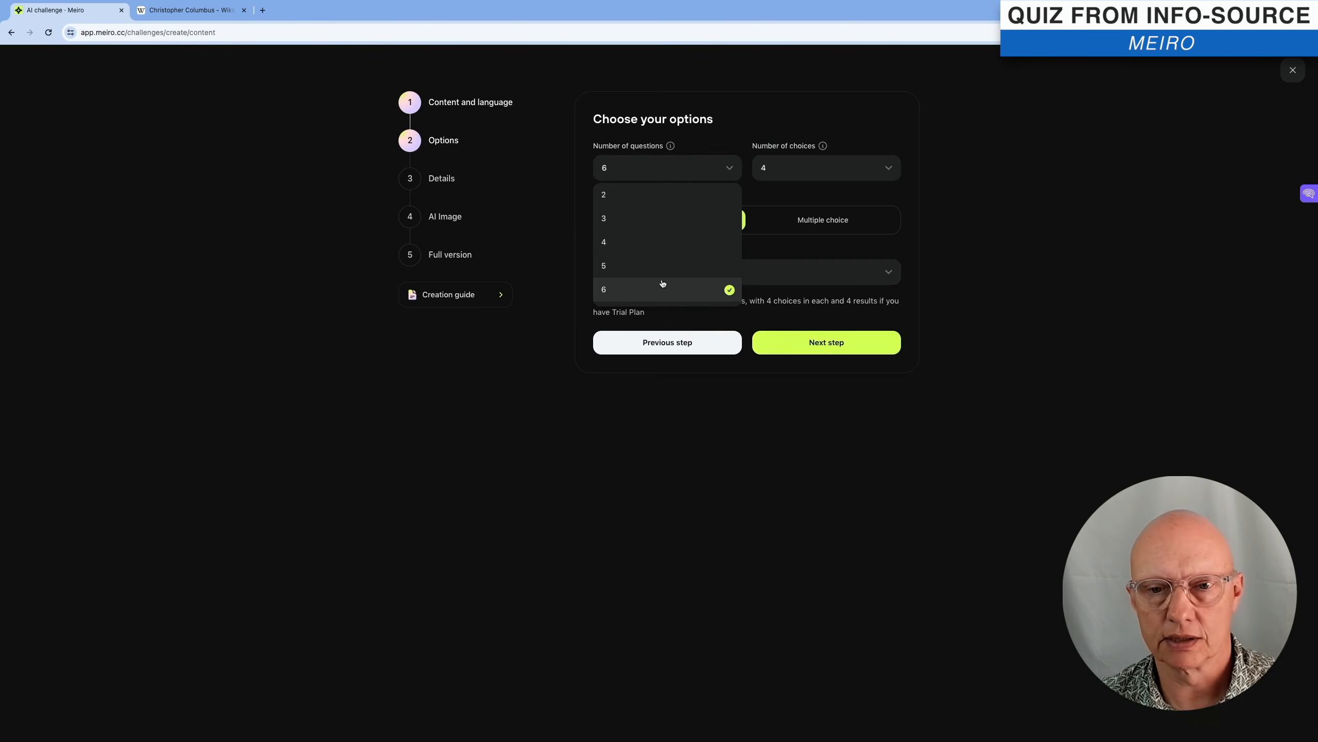
scroll(663, 283, down, 4)
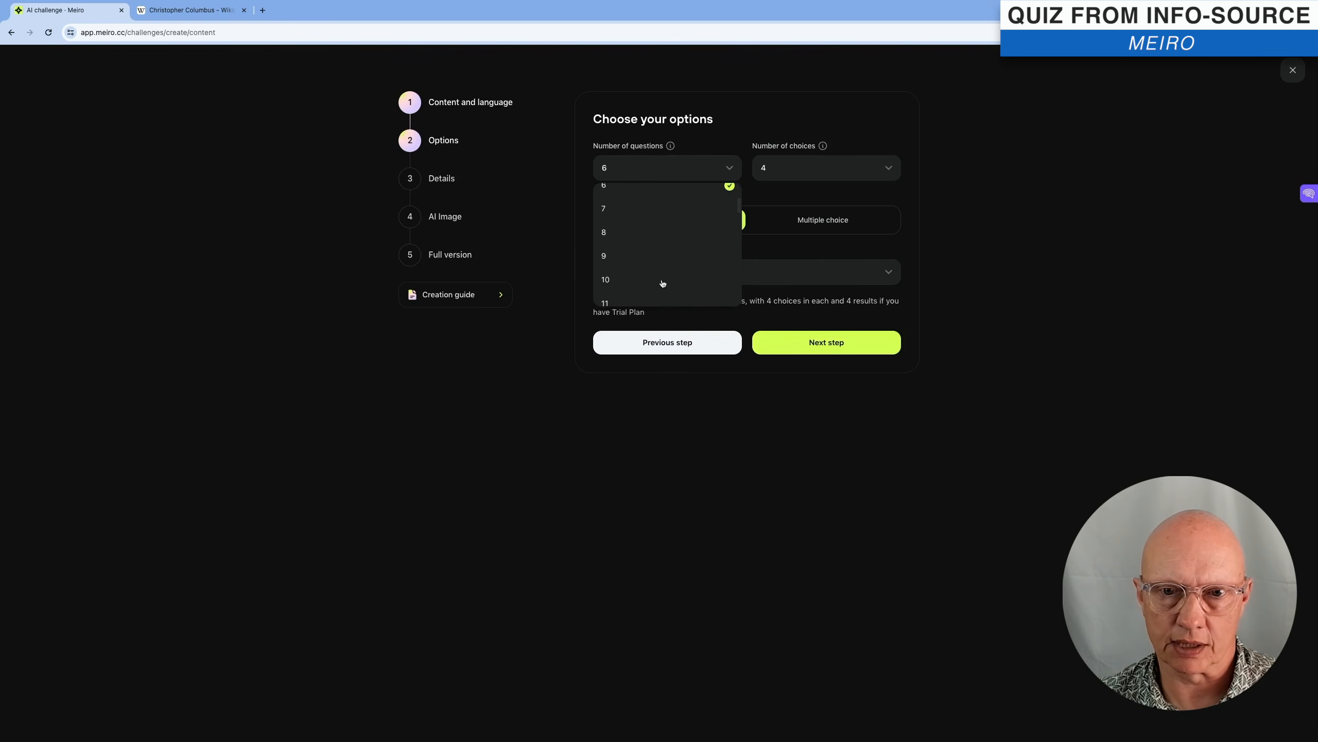
scroll(662, 283, down, 8)
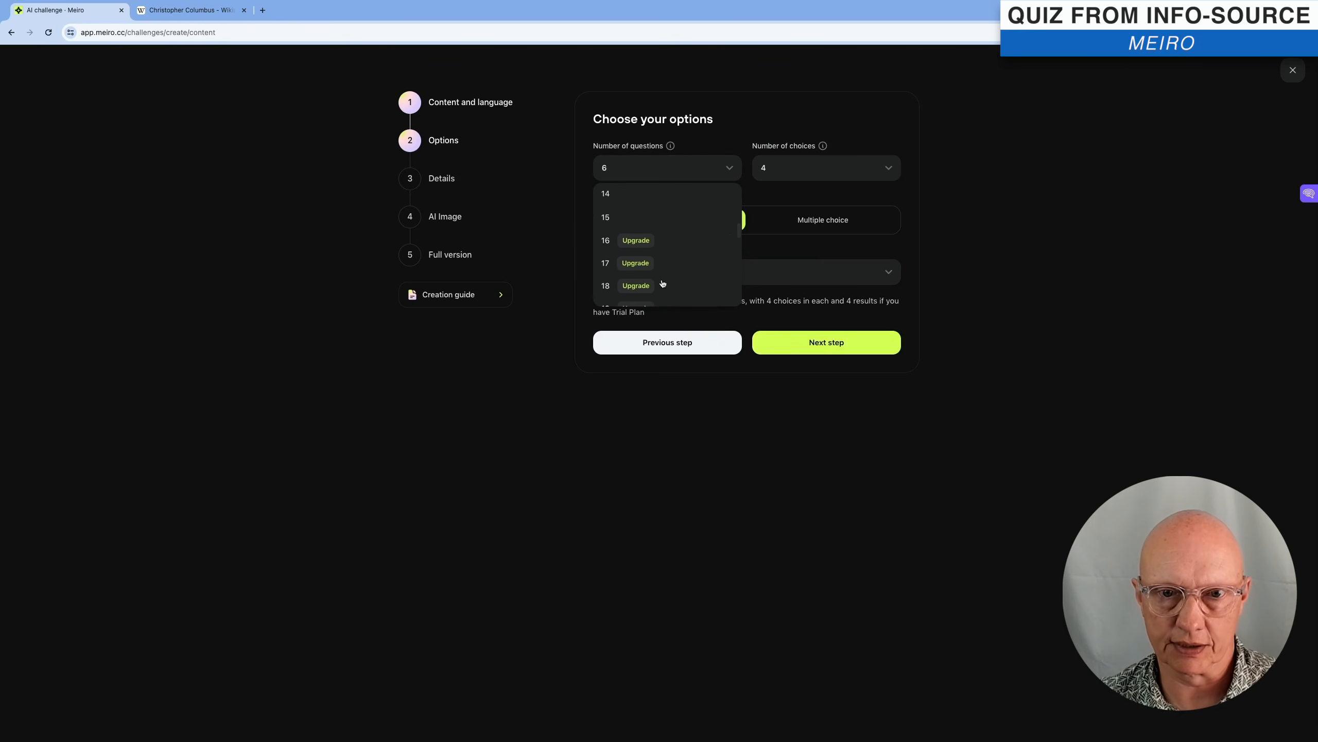
click(741, 117)
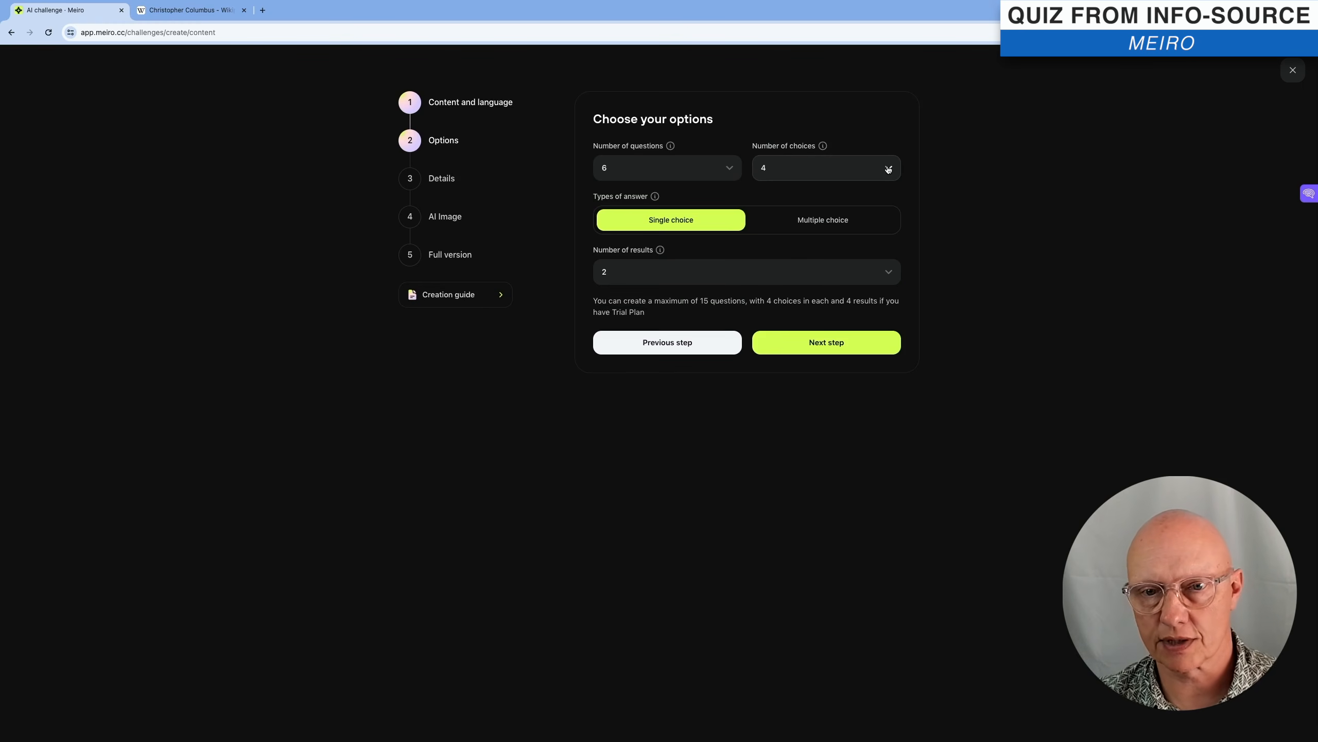
- Set the number of results to 4 and continue to the quiz details
click(889, 272)
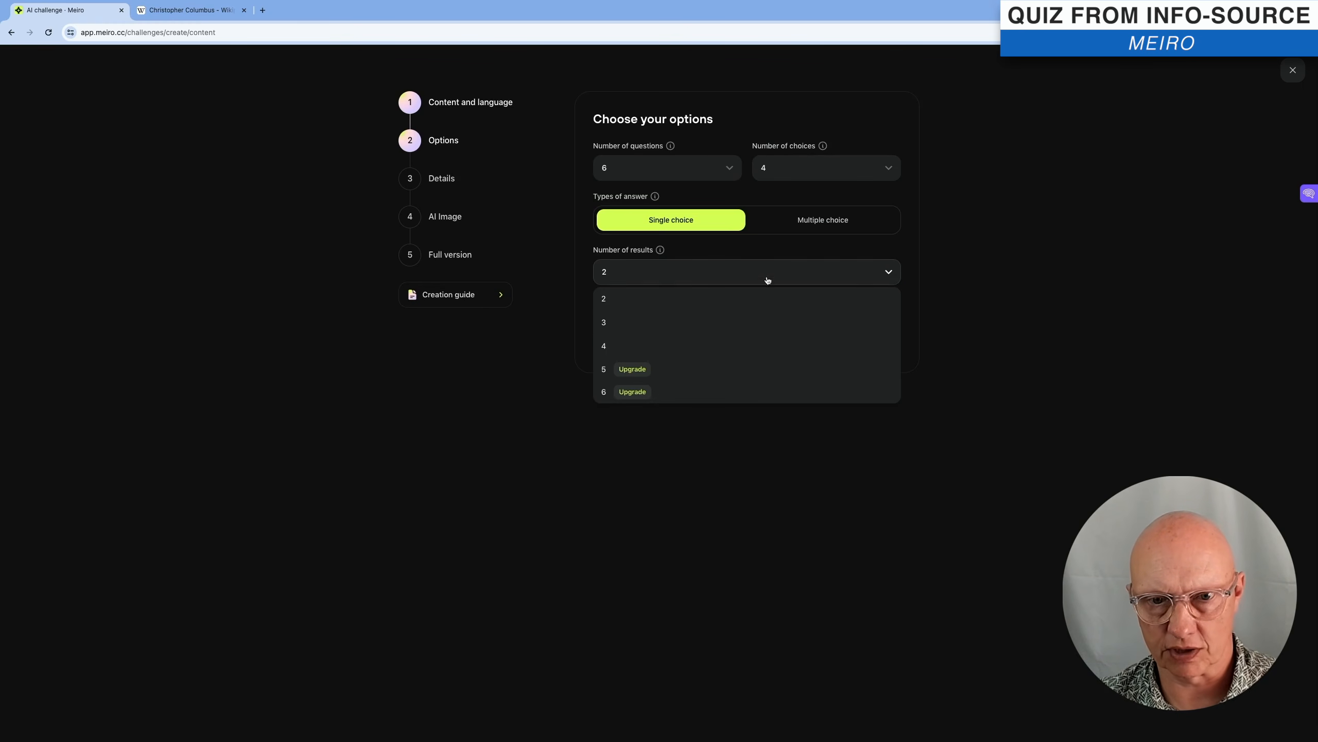
click(631, 344)
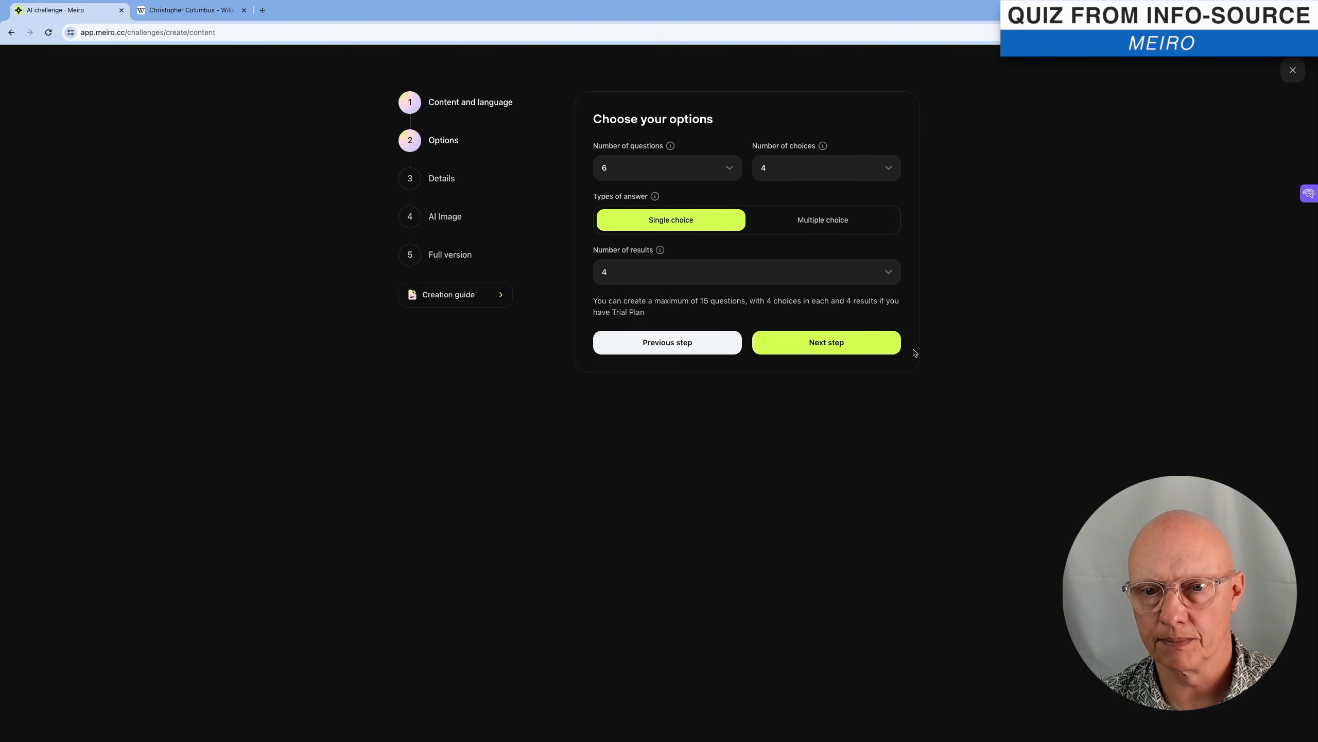
click(864, 344)
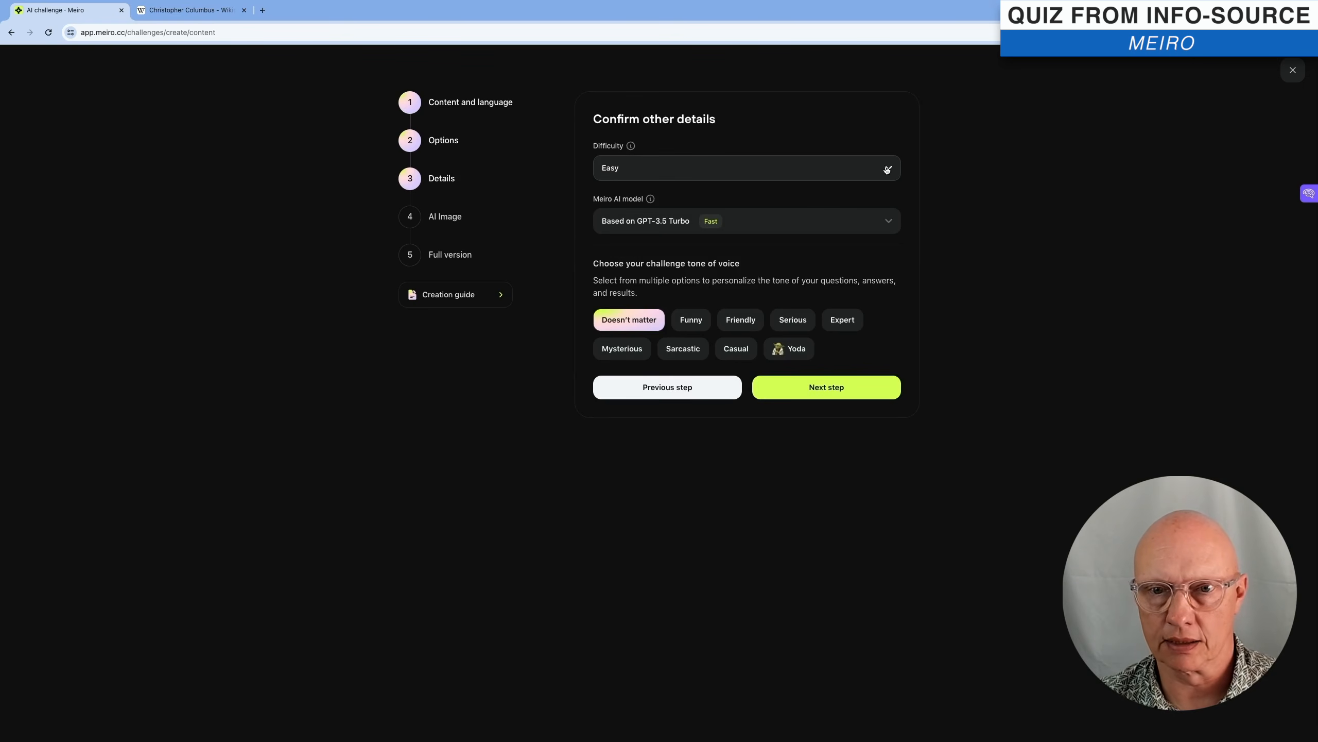
- Choose the GPT-4o based AI model and the Expert tone of voice, and continue to the image settings
click(876, 224)
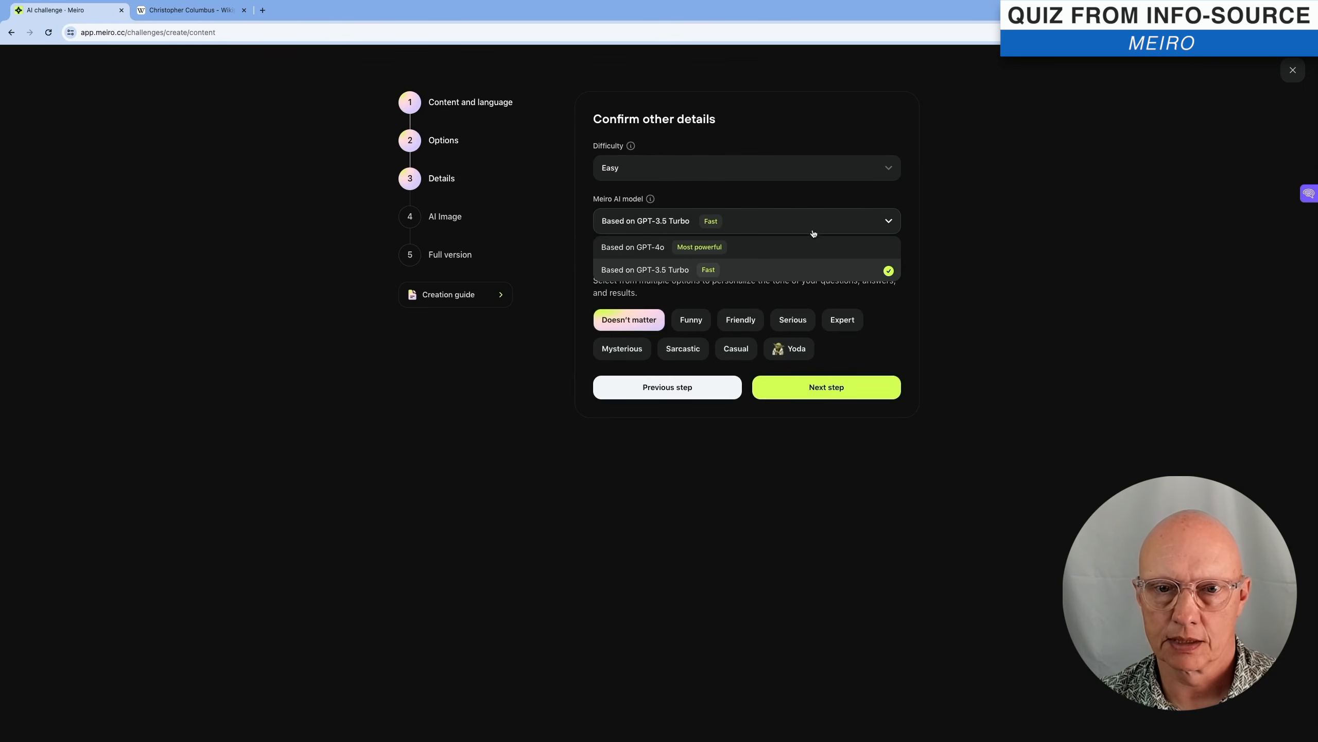
click(761, 250)
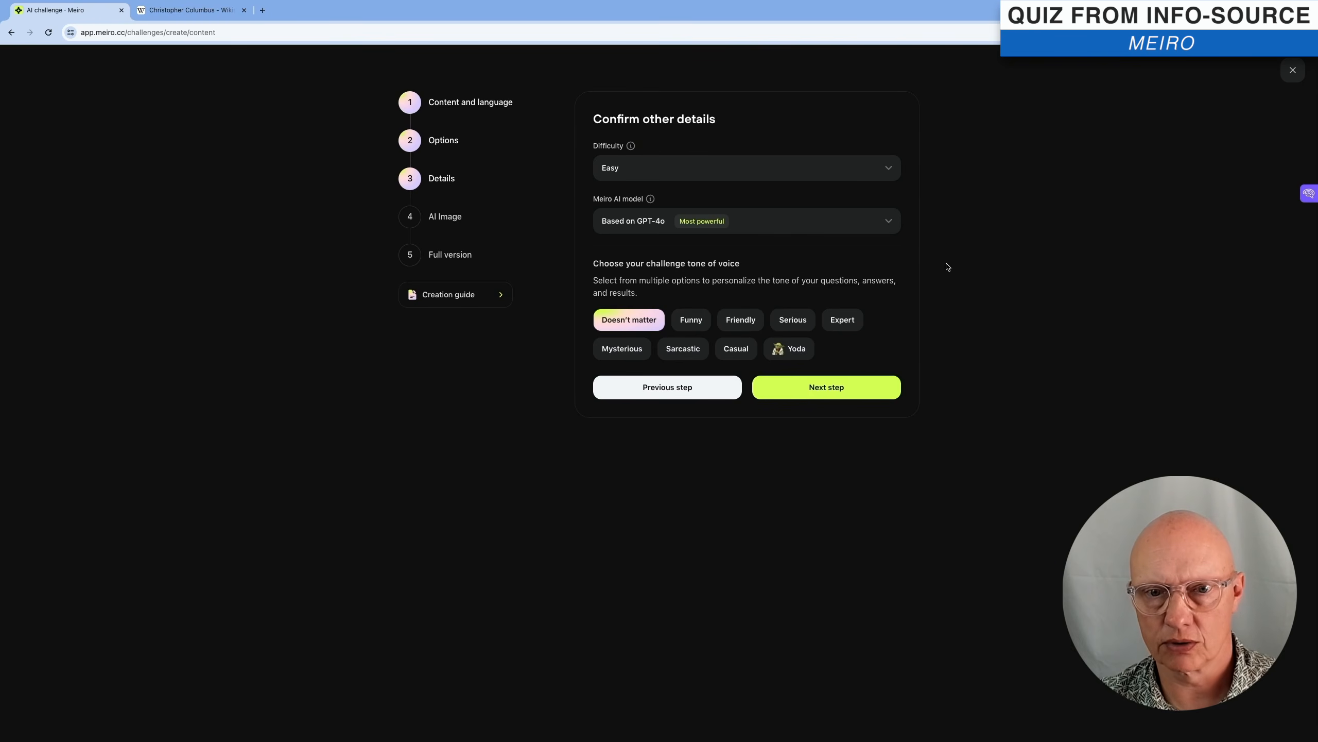
click(837, 322)
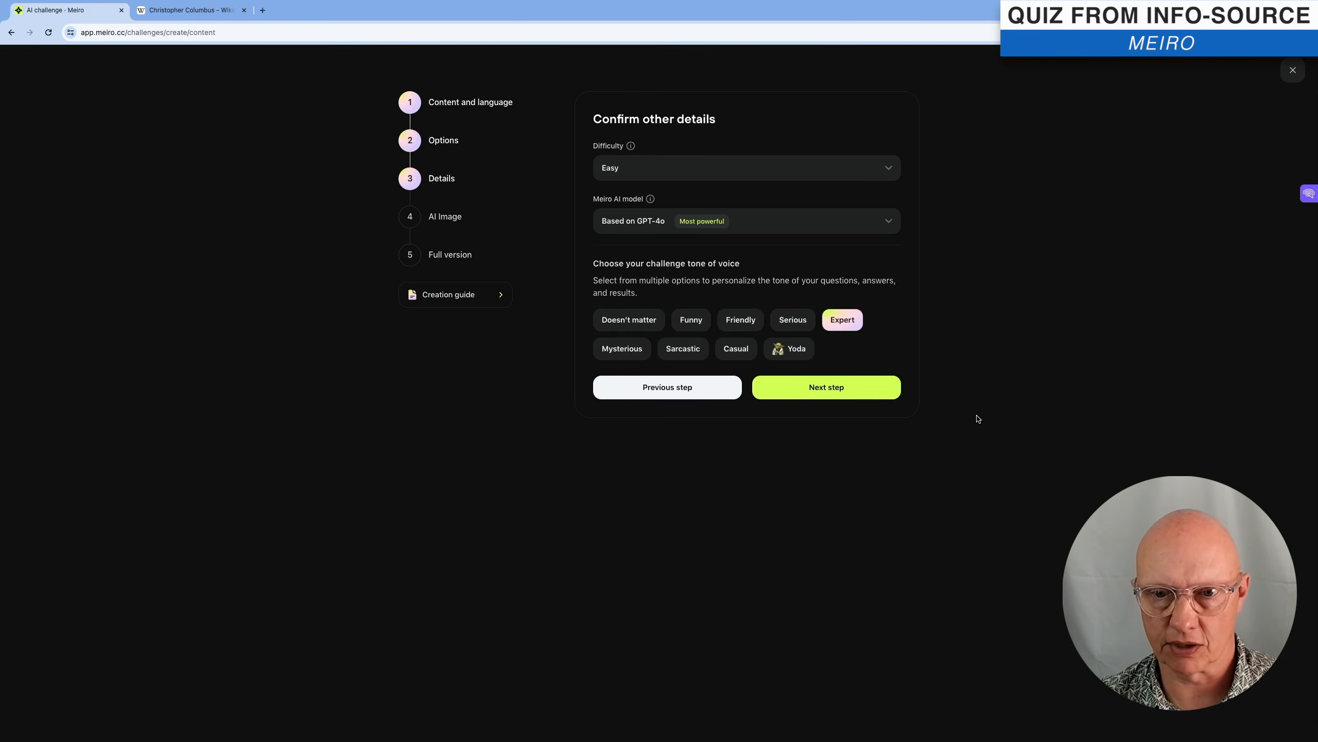
click(859, 398)
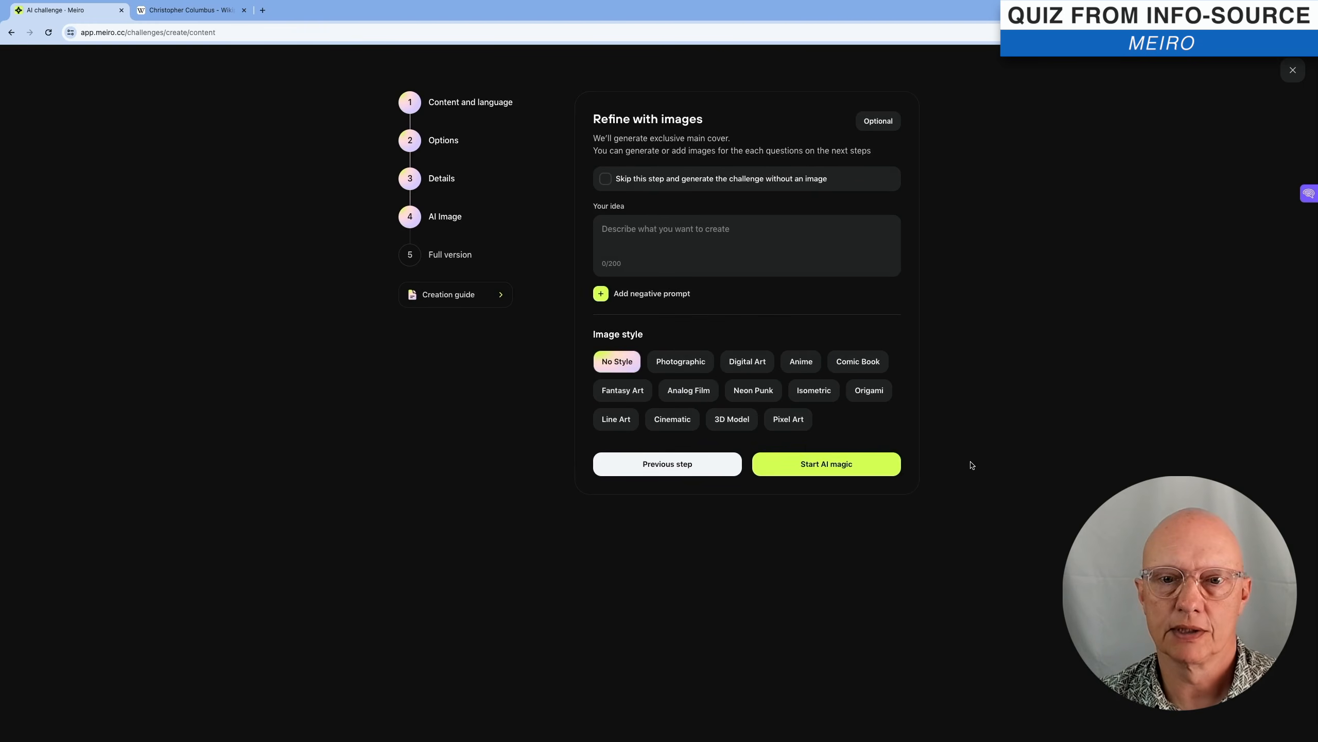
- Enter "The life of Christopher Columbus" as the cover image idea and start the AI generation of the quiz
click(669, 230)
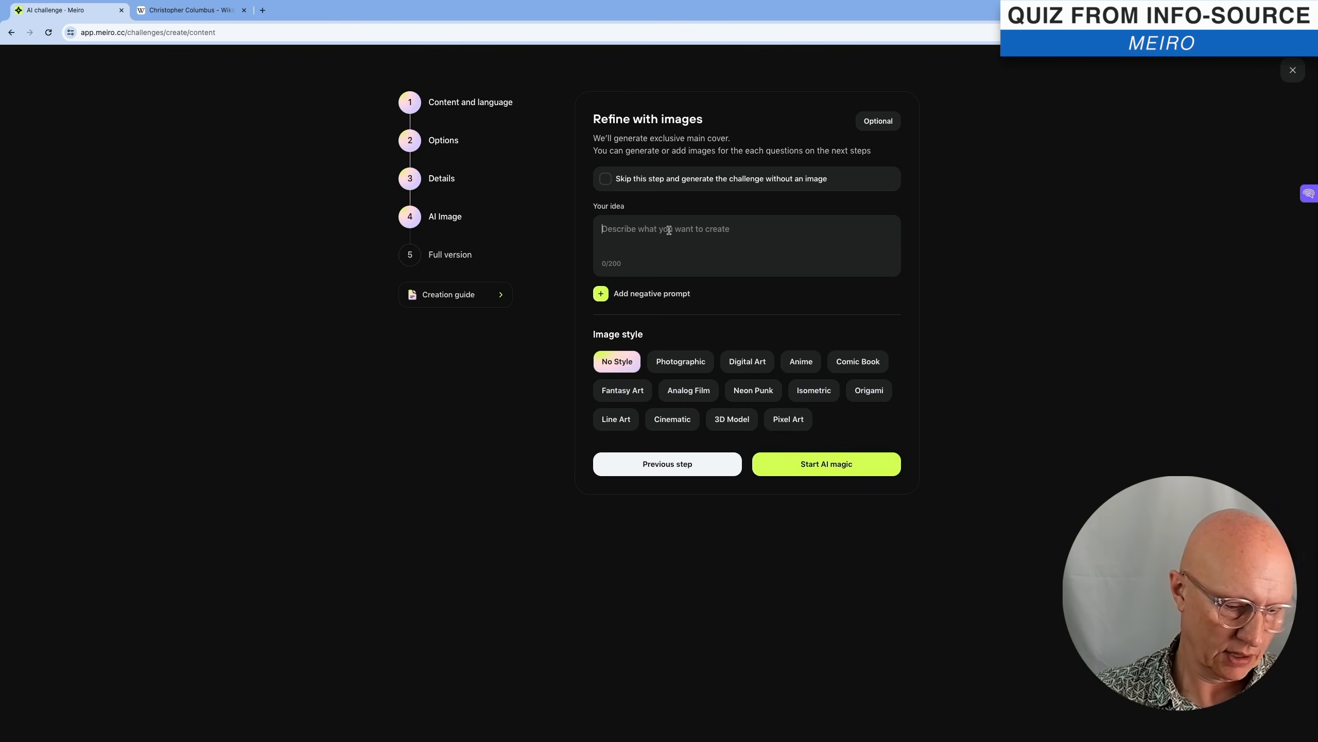
text(Th)
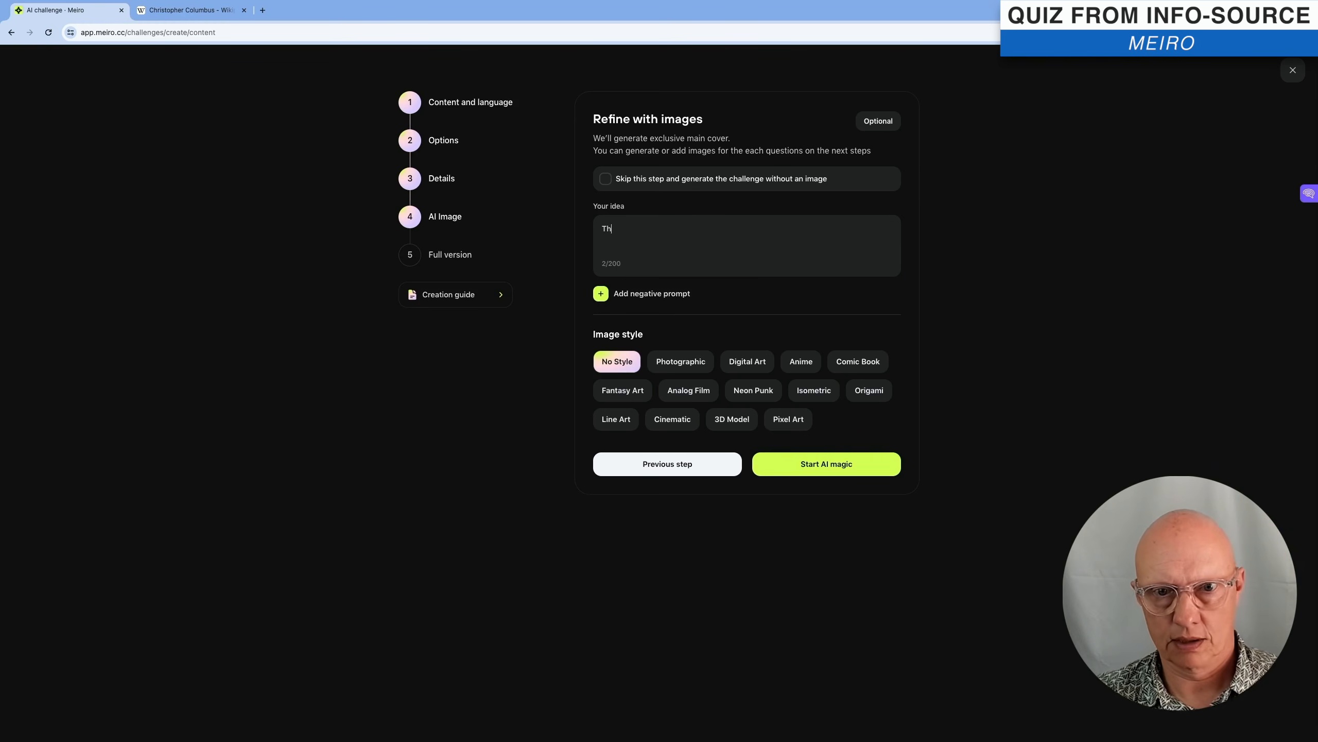
text(e life of Christopher col)
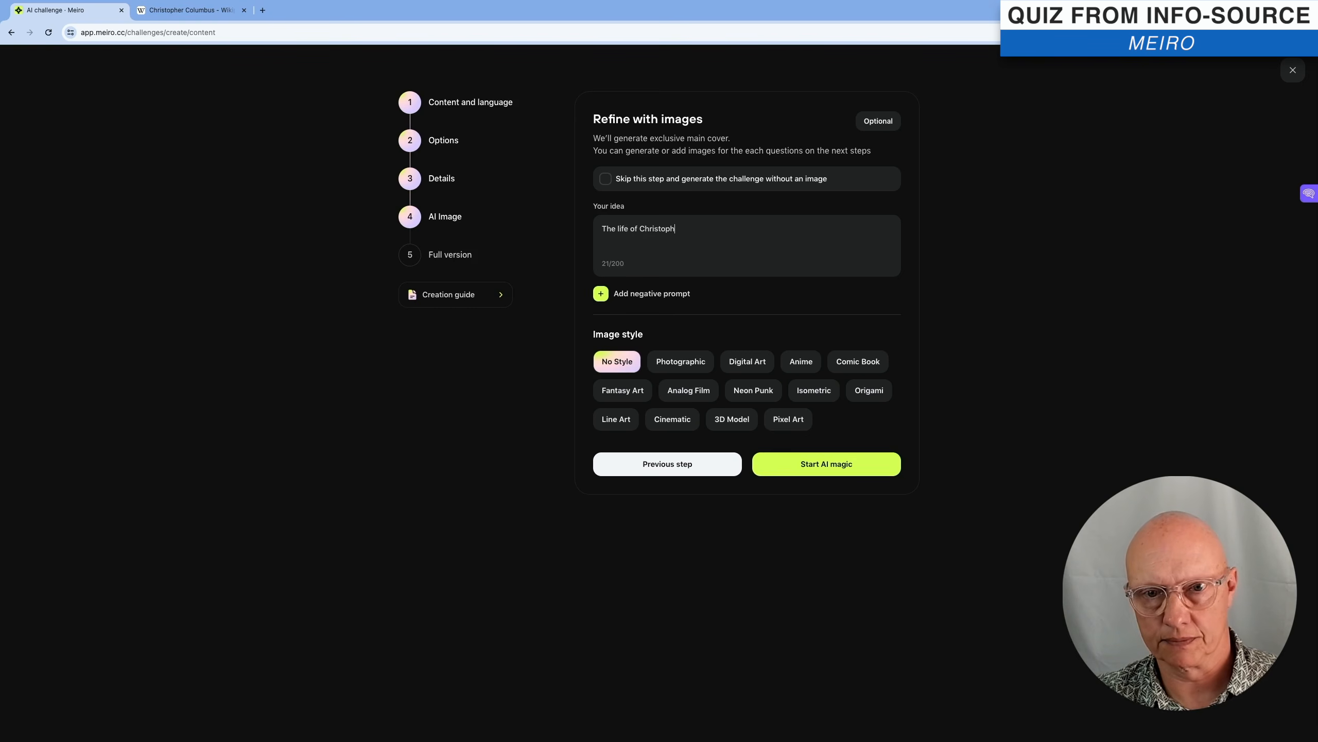
key(BackSpace)
key(BackSpace)
text(Columbus)
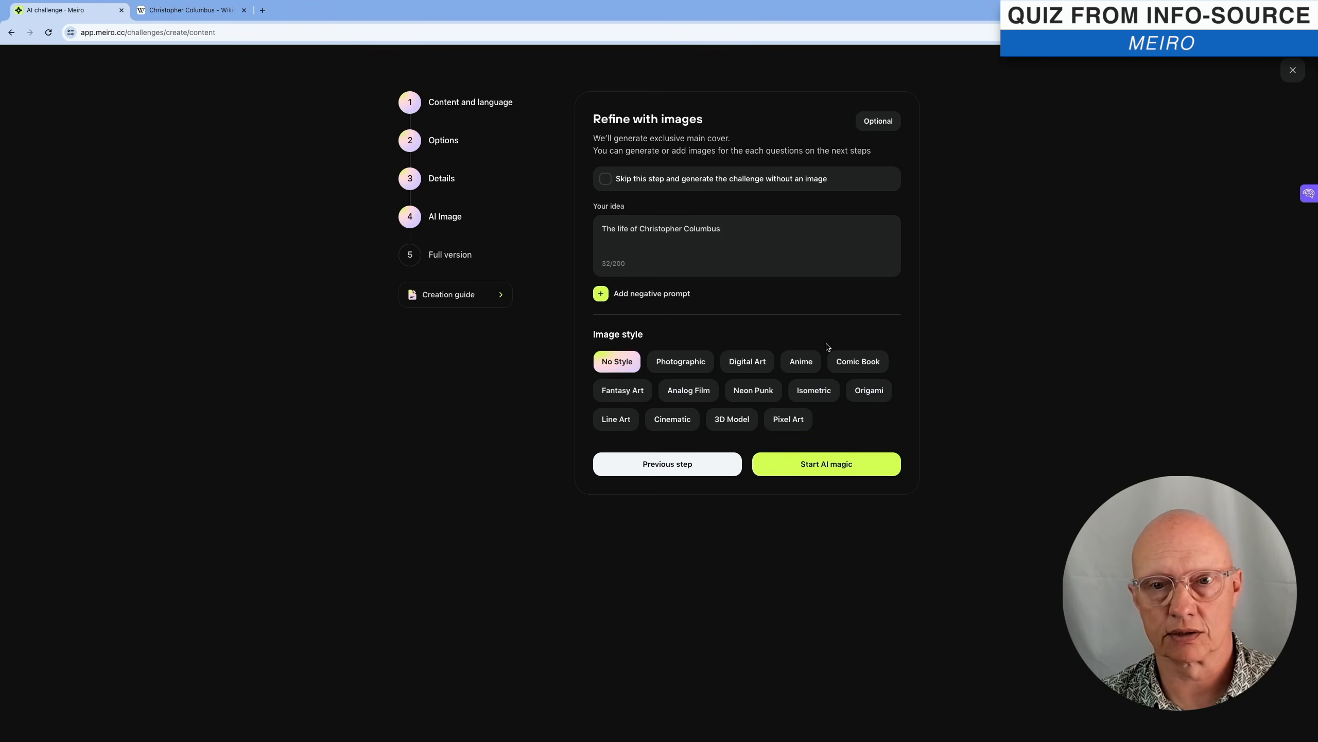
click(818, 457)
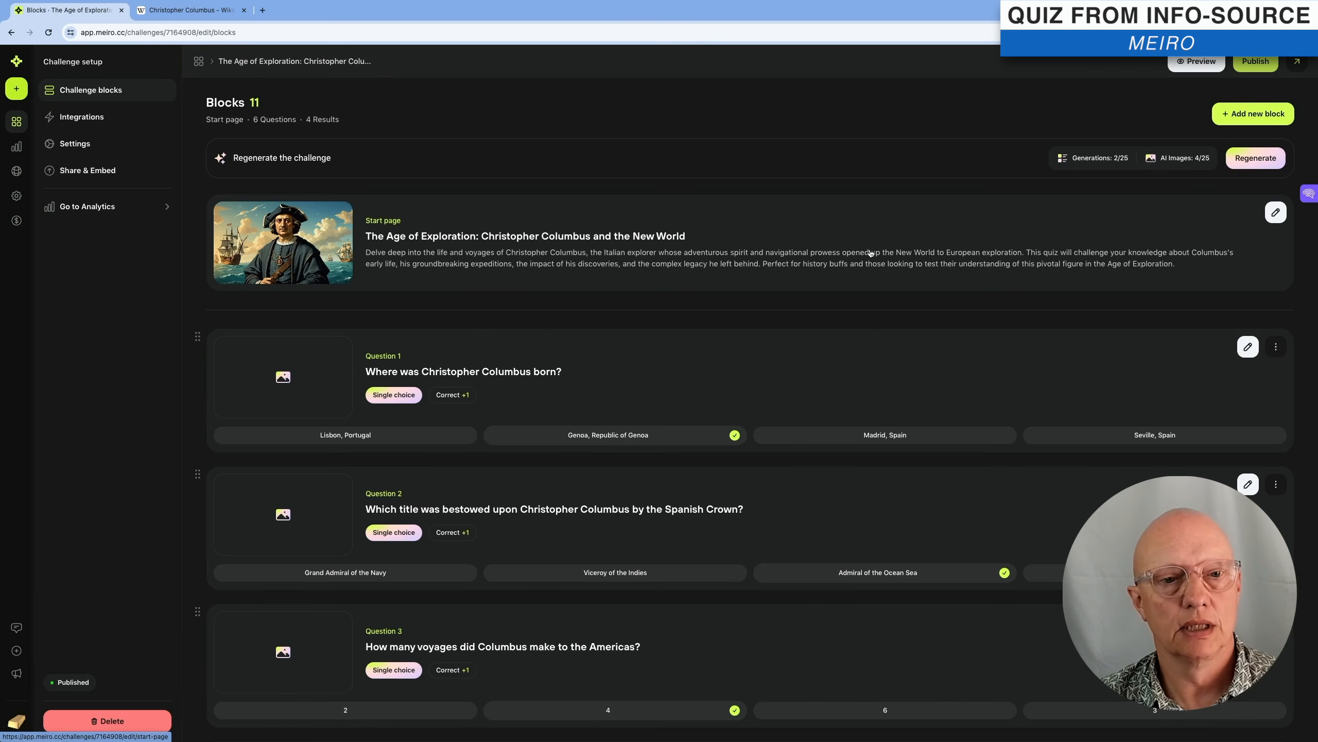
- Look at the quiz's start page, return to the challenge blocks and look through the questions and results, dismissing the plan offer
click(514, 217)
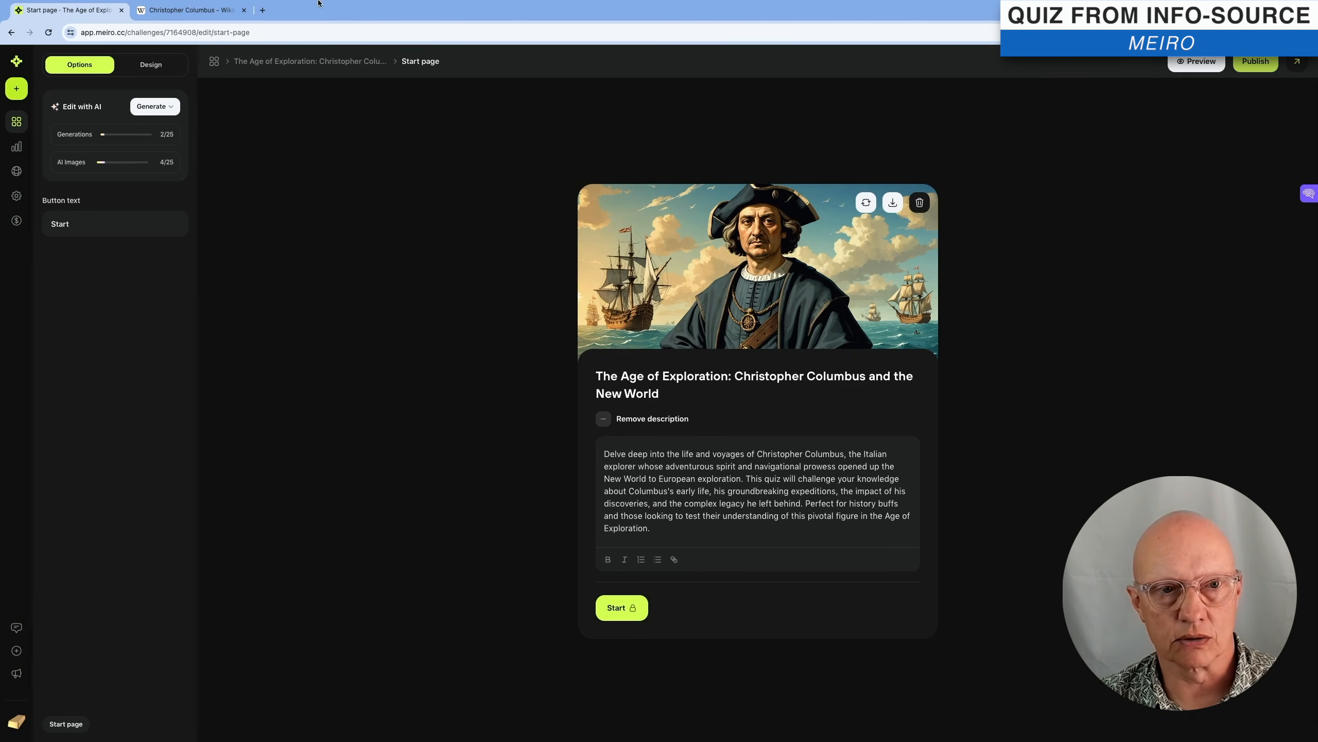
click(310, 62)
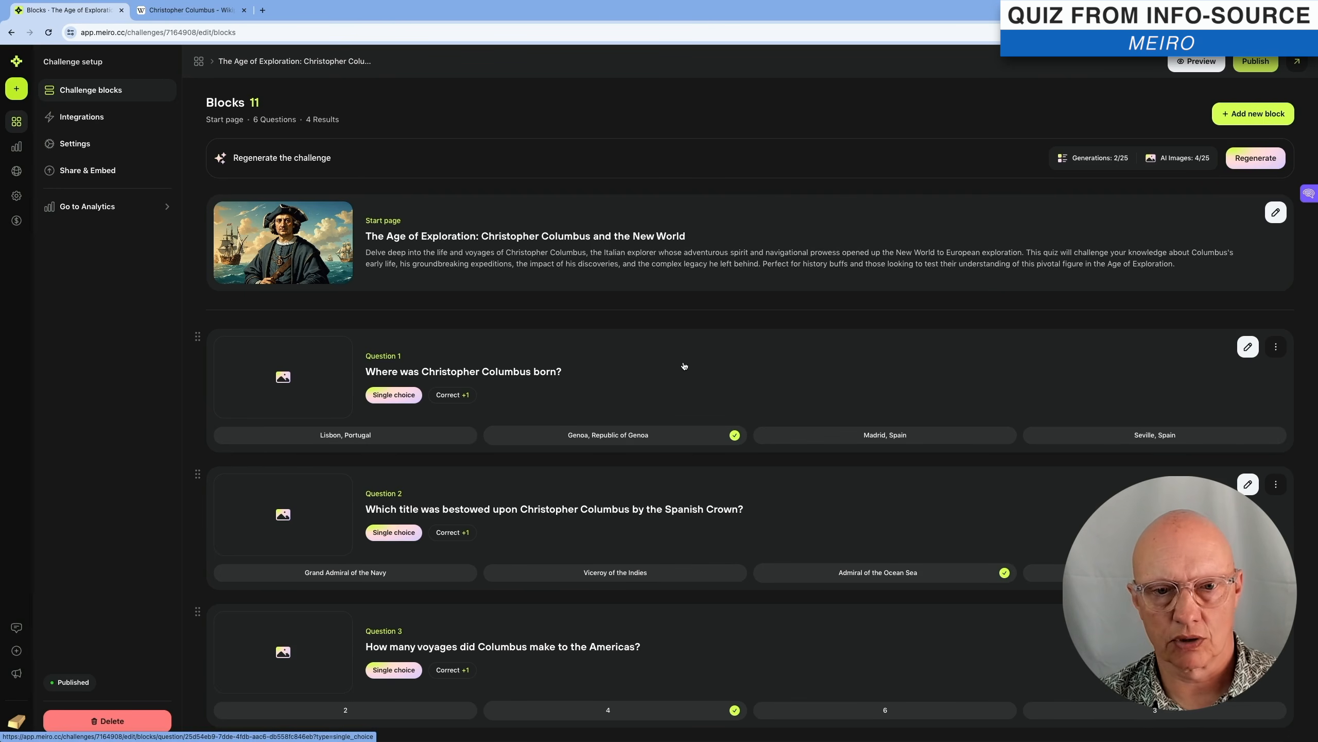
scroll(684, 366, down, 15)
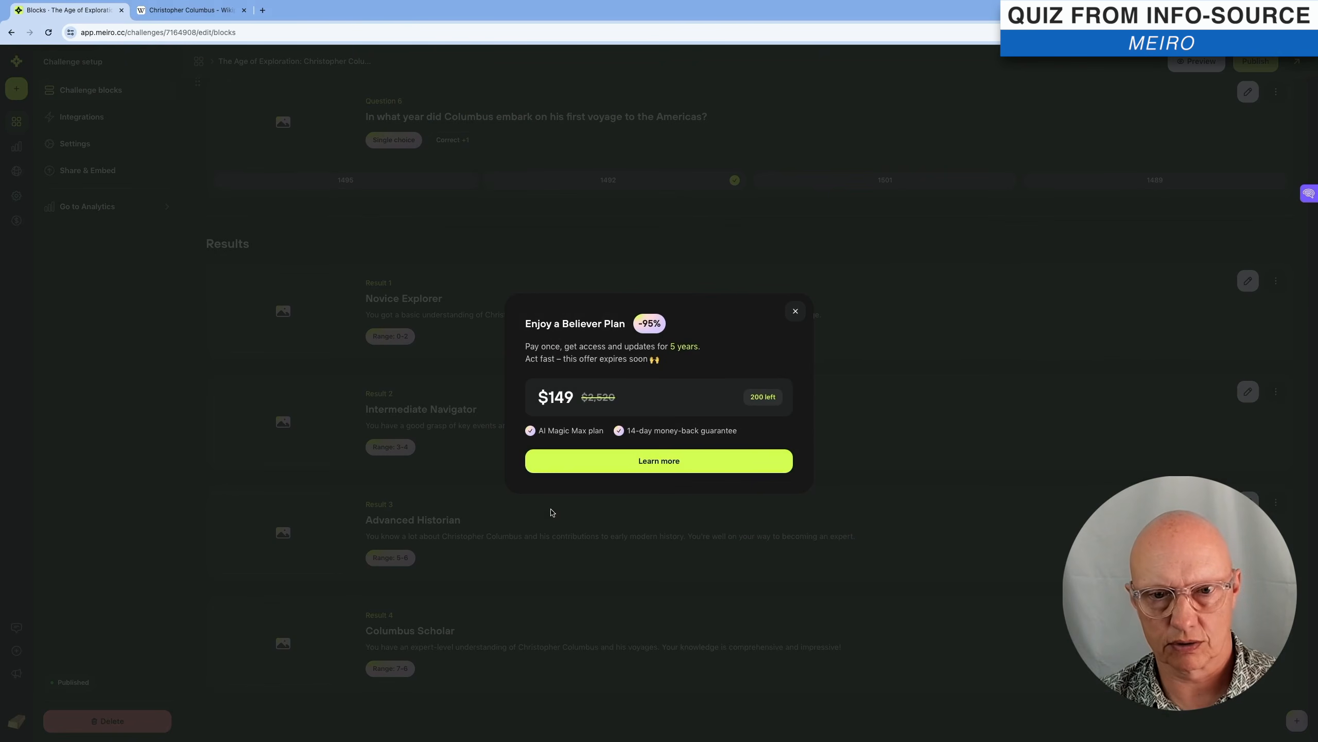
click(795, 311)
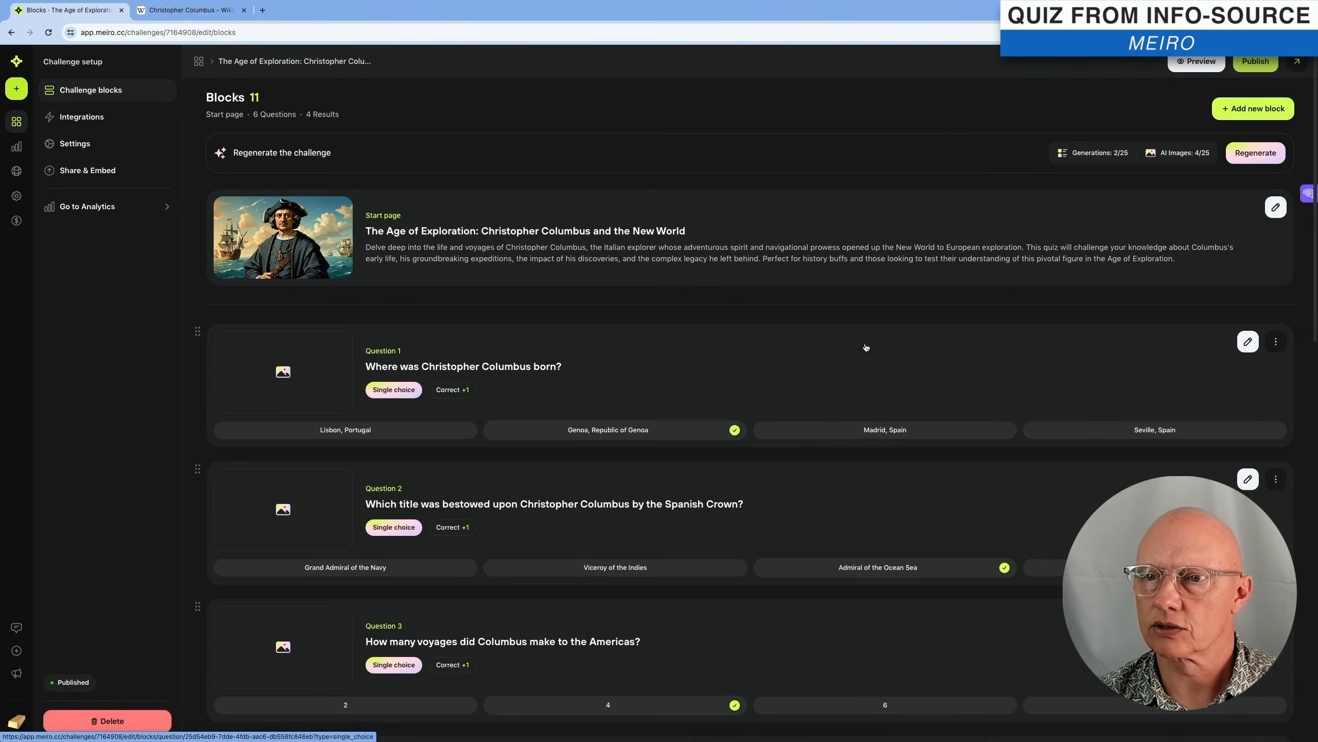
- Open the challenge preview and read through the start page and all six questions with their marked correct answers
click(1201, 62)
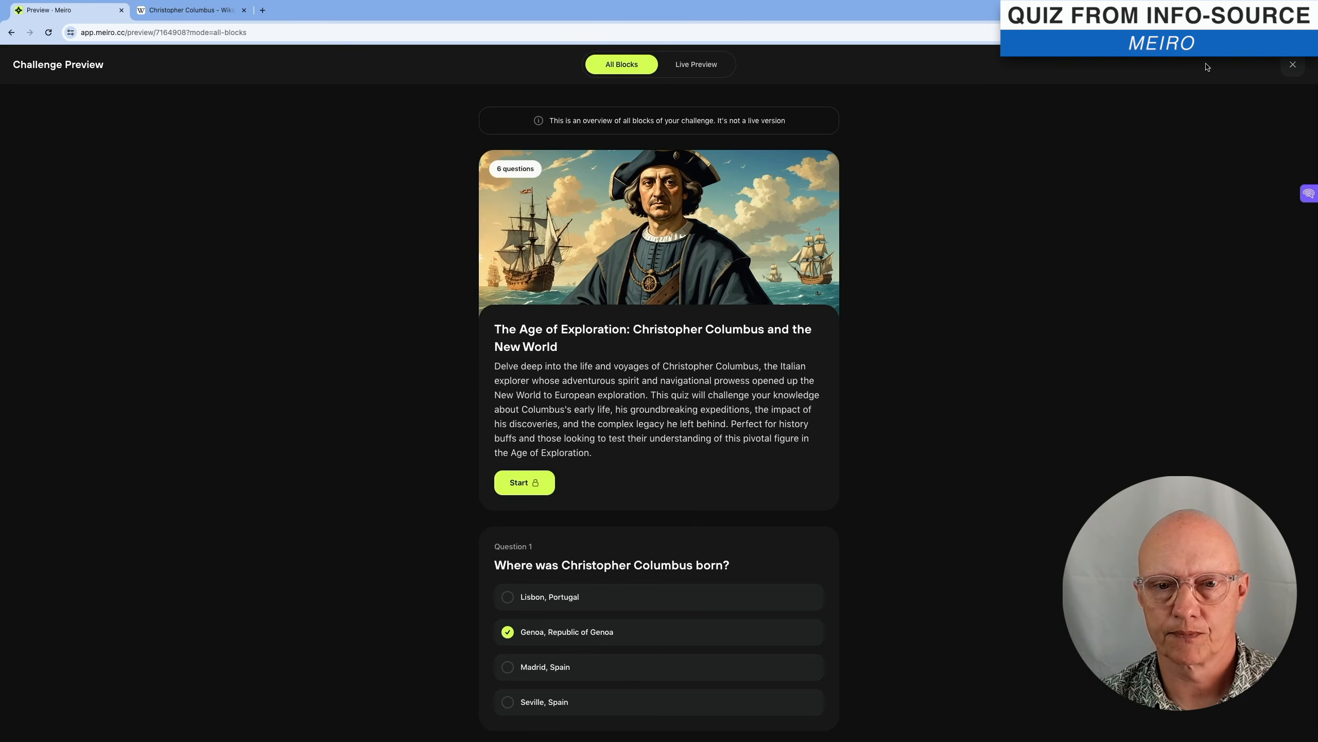
scroll(878, 483, down, 3)
scroll(878, 483, up, 3)
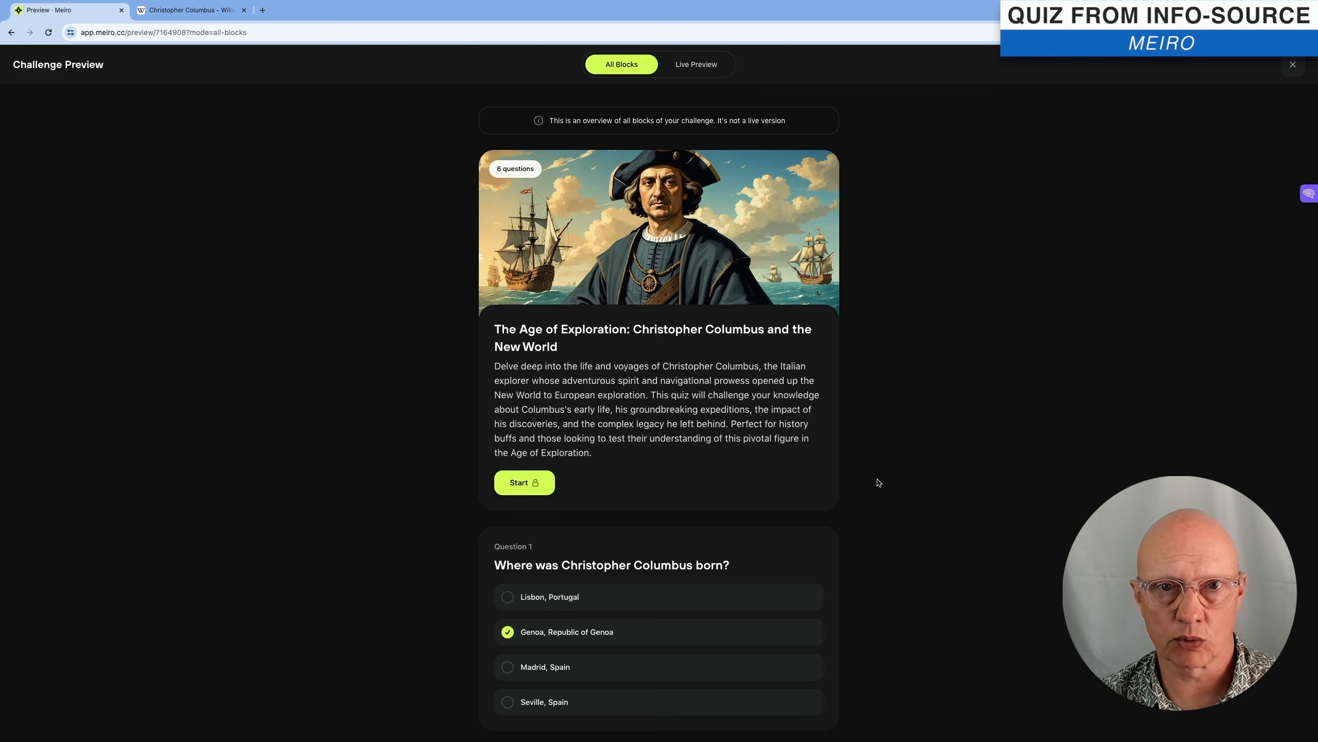
scroll(878, 482, down, 3)
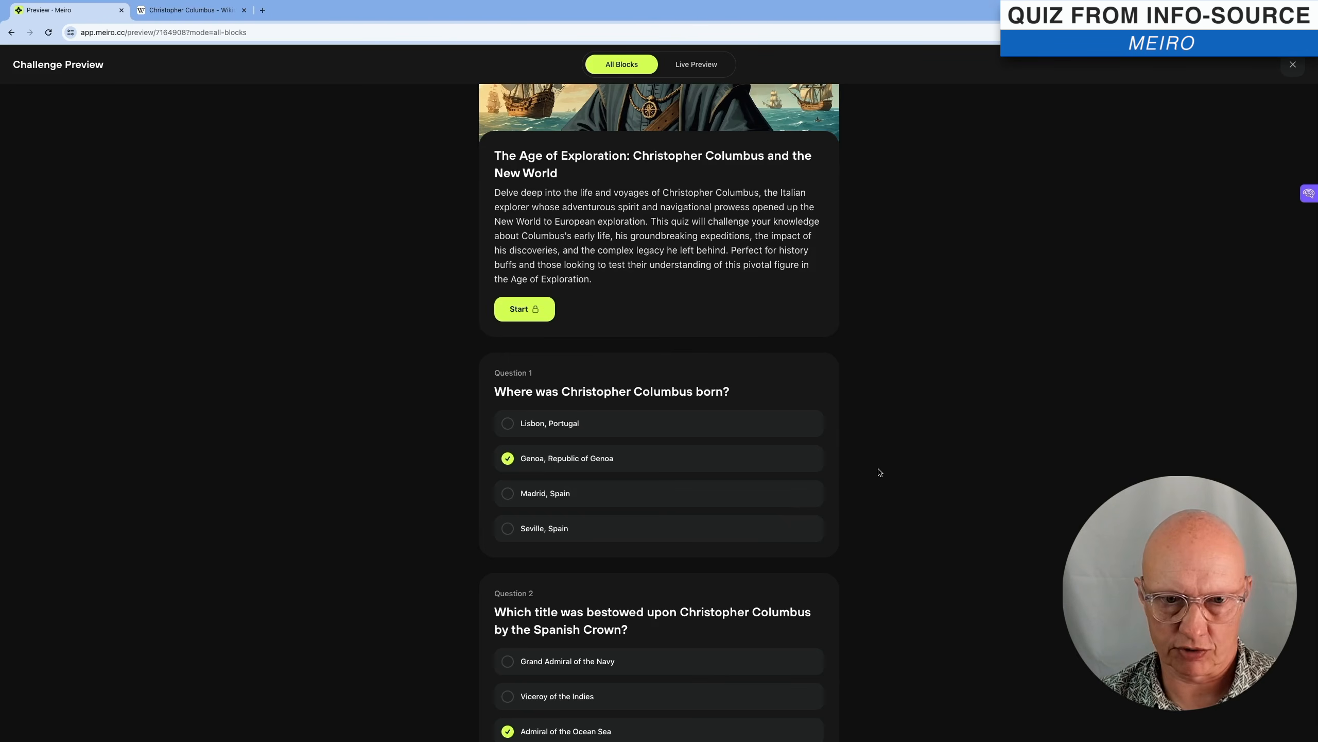
scroll(878, 465, down, 4)
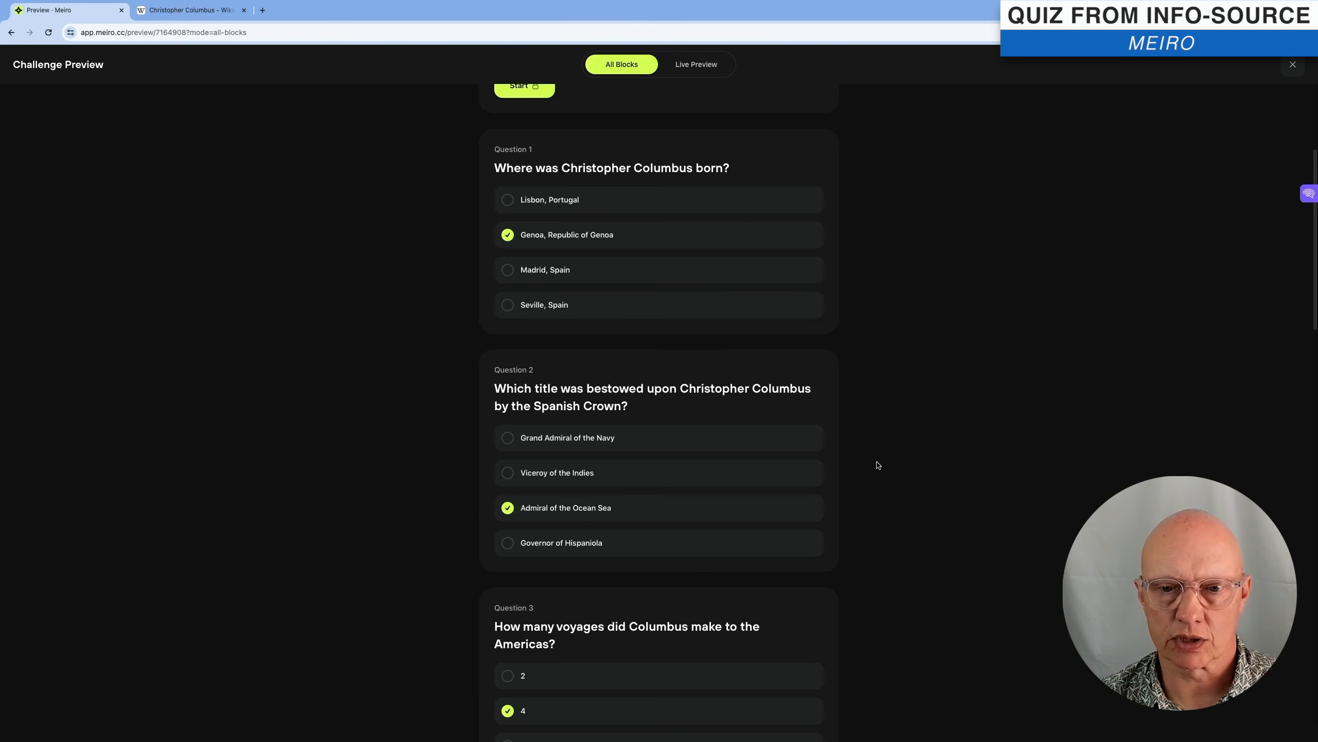
scroll(878, 465, down, 1)
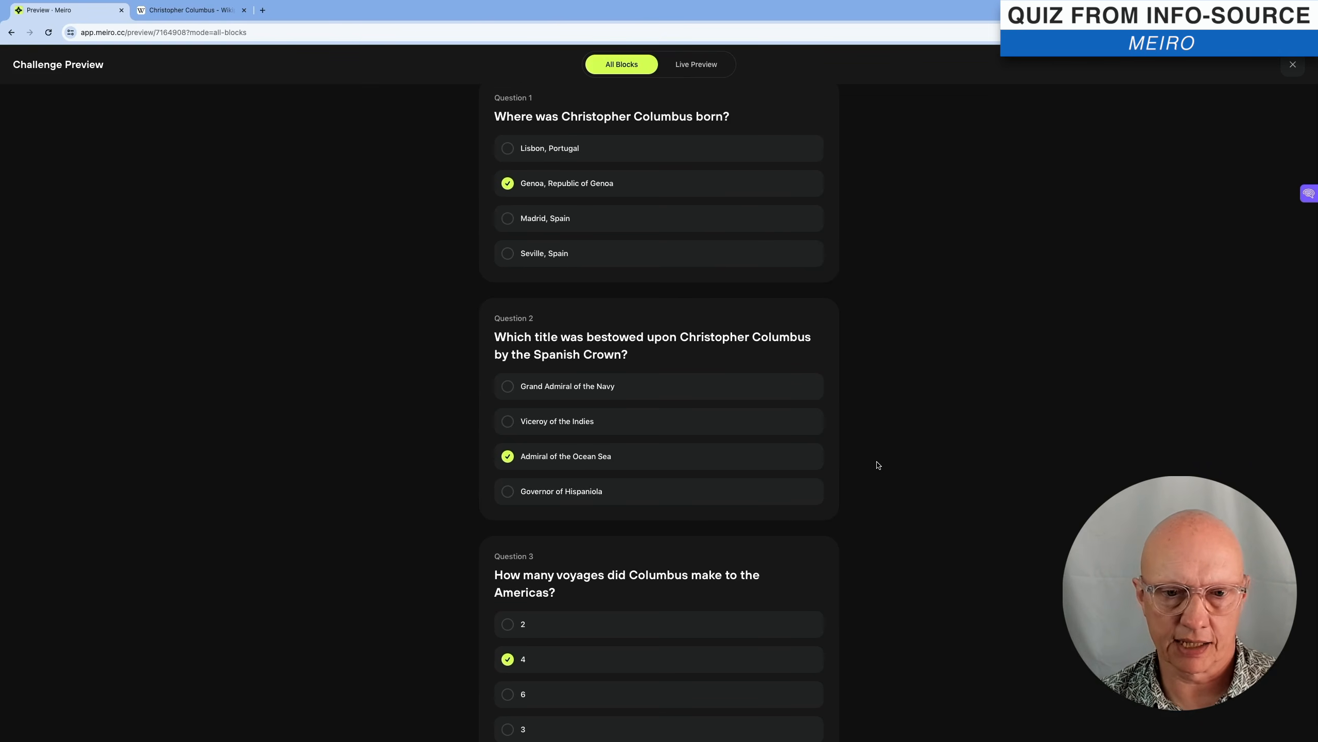
scroll(878, 465, down, 1)
scroll(878, 465, down, 4)
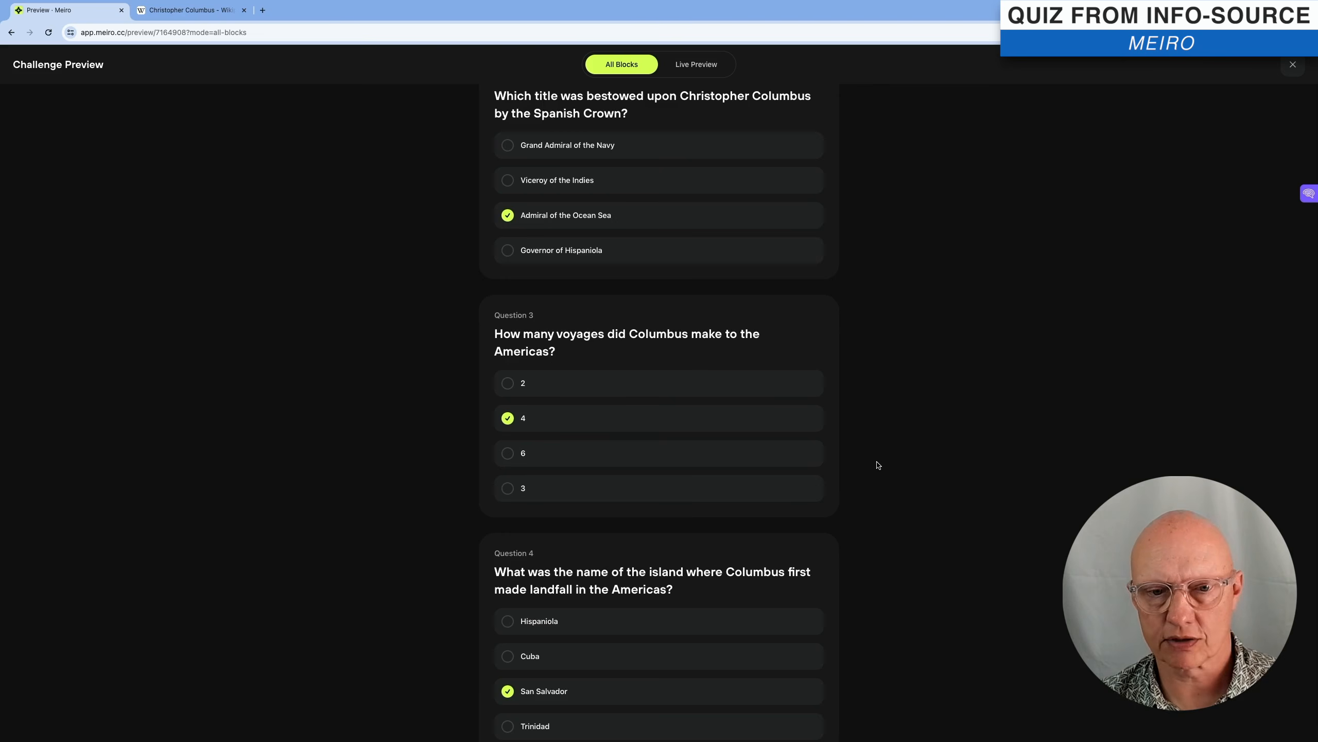
scroll(878, 465, down, 4)
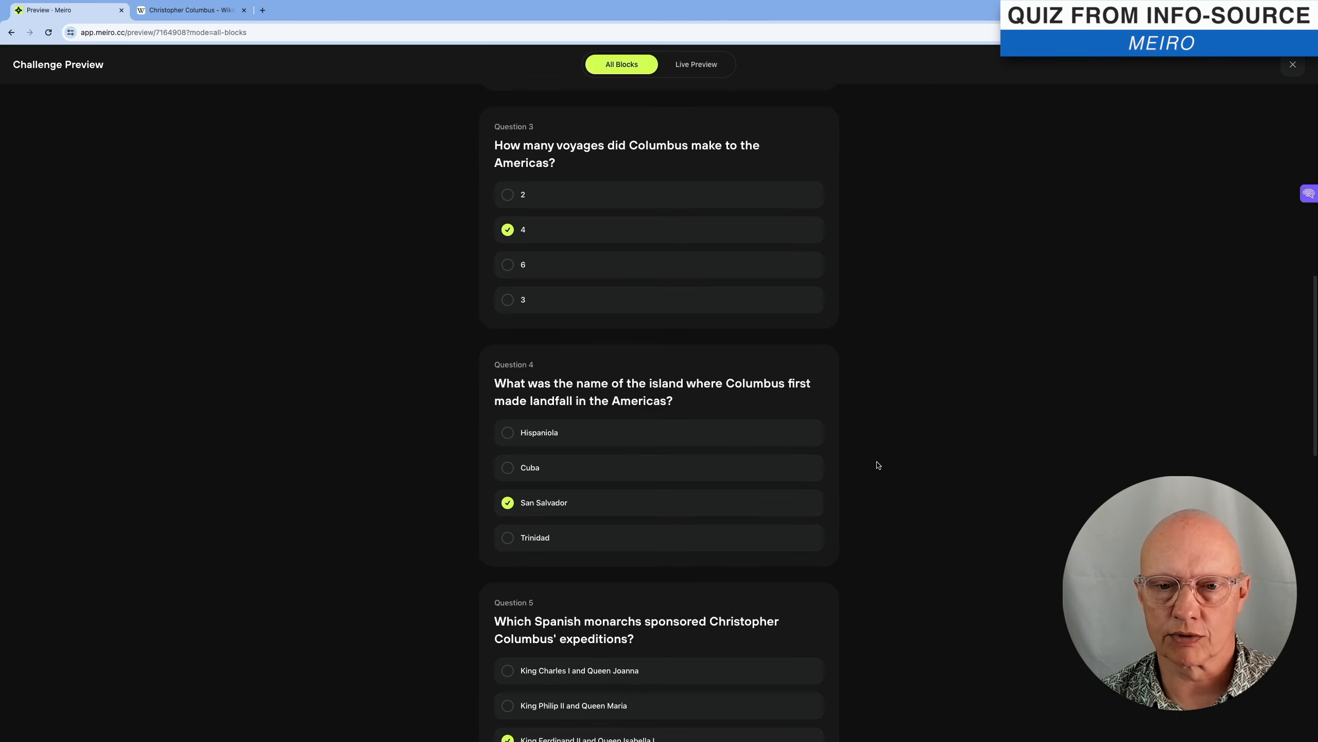
scroll(878, 465, down, 2)
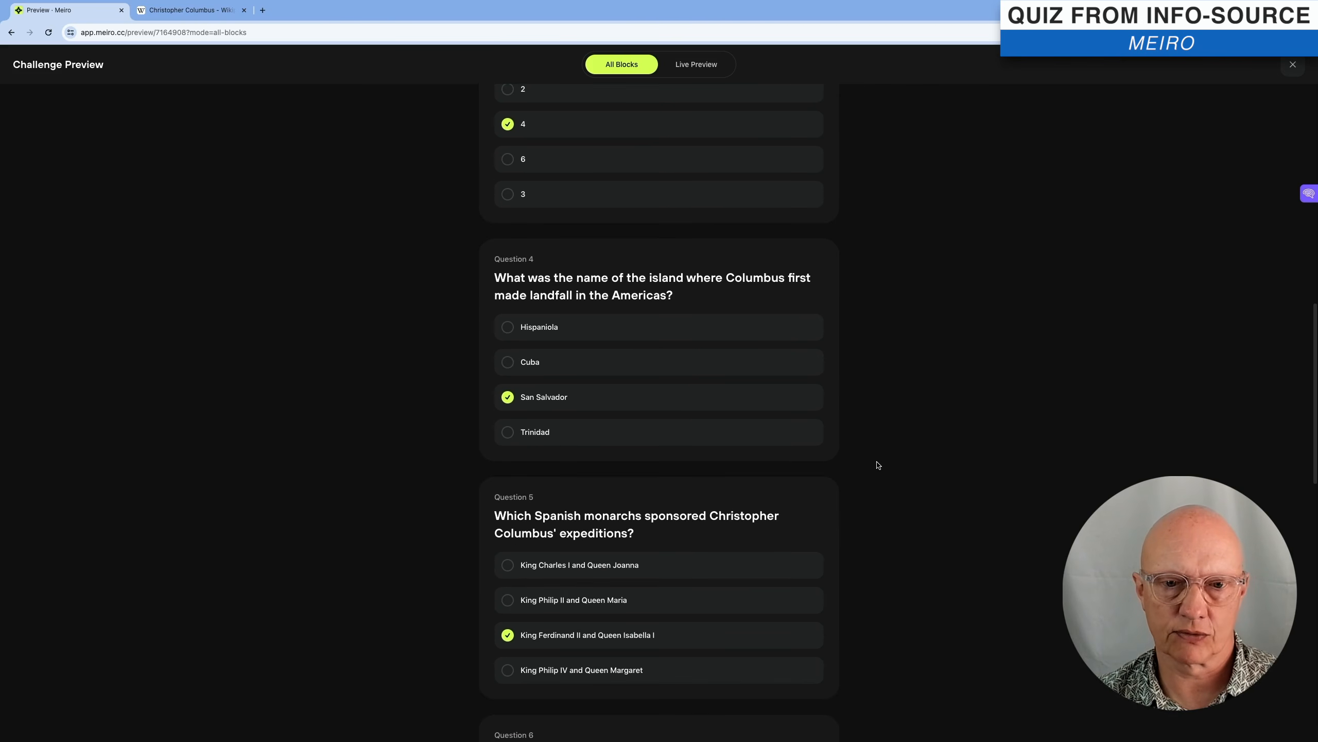
scroll(878, 465, down, 2)
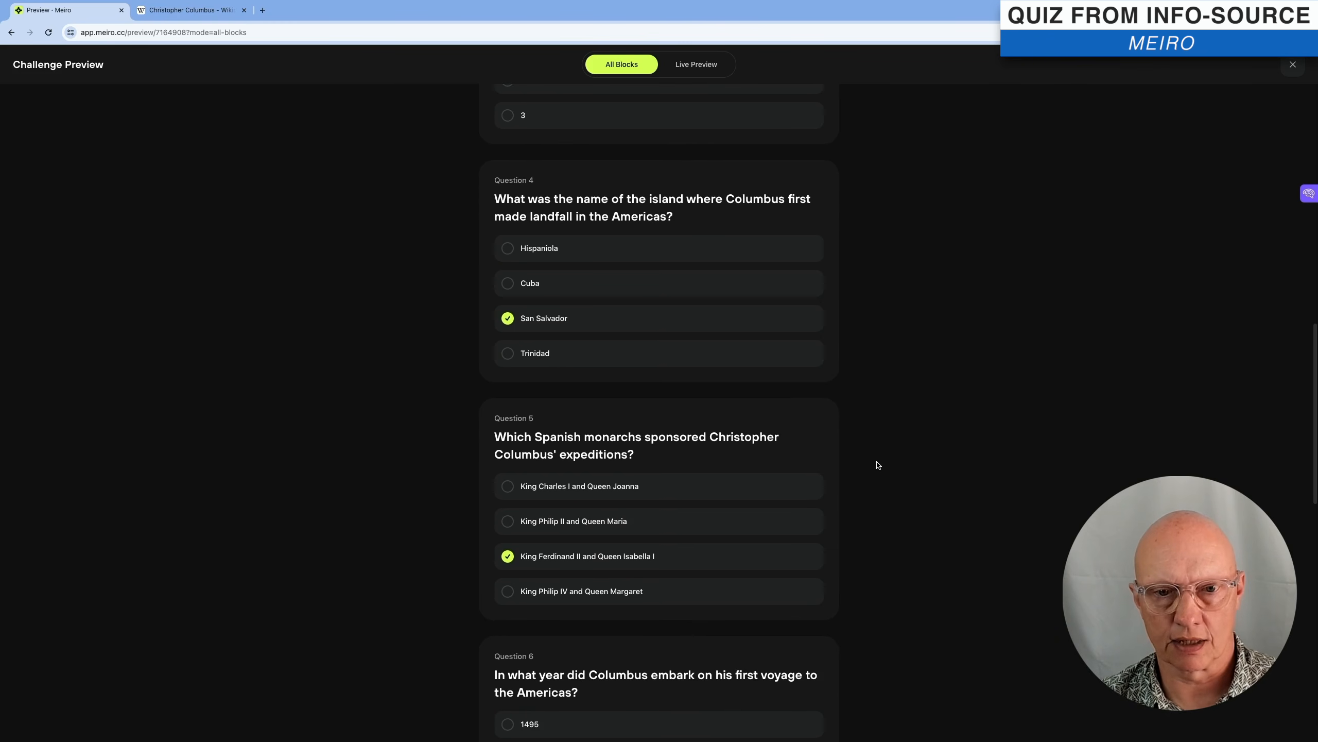
scroll(878, 465, down, 1)
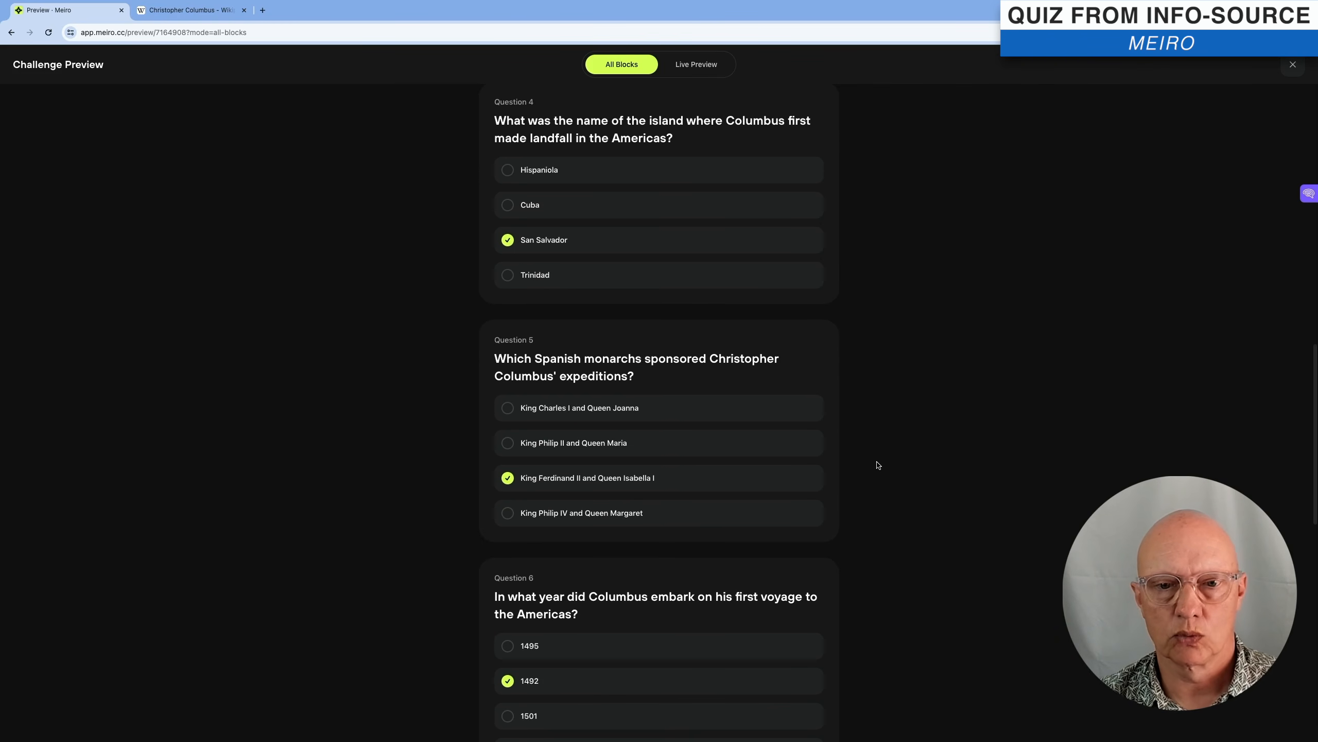
scroll(878, 465, down, 3)
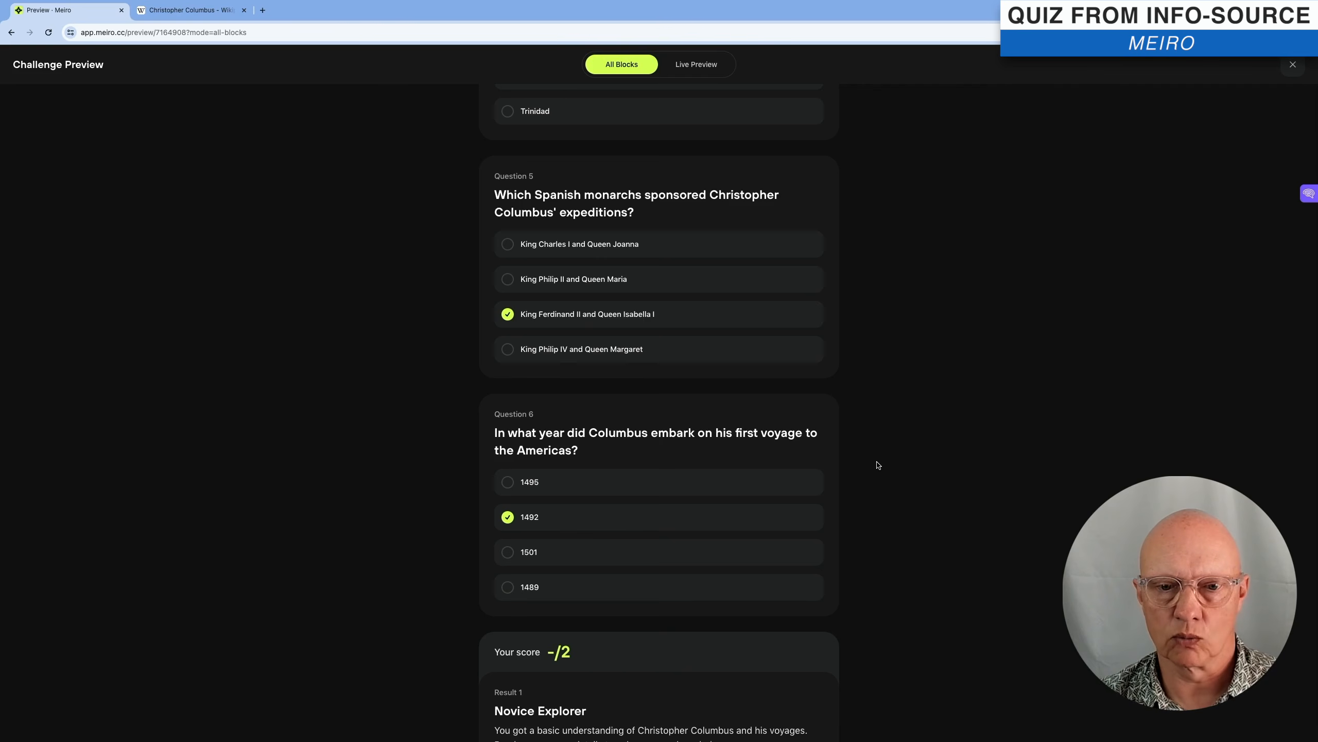
scroll(878, 465, down, 3)
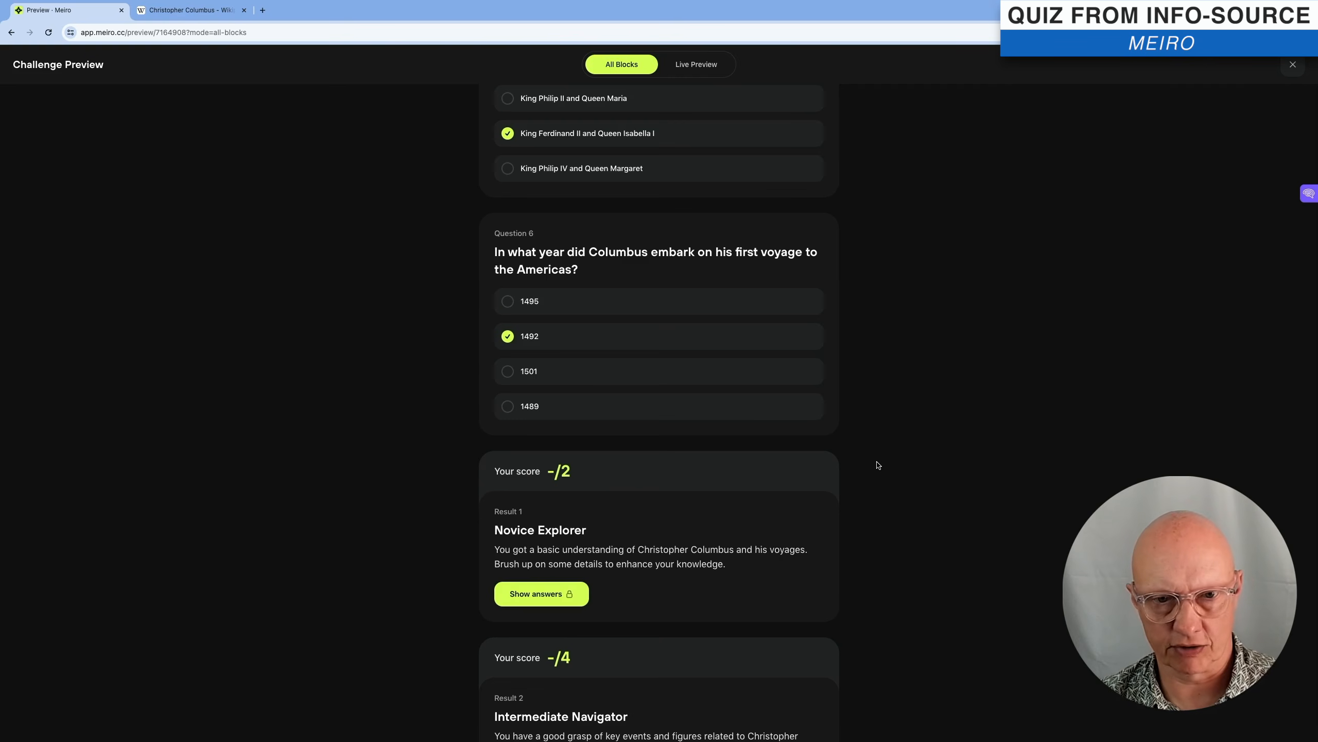
scroll(878, 465, down, 4)
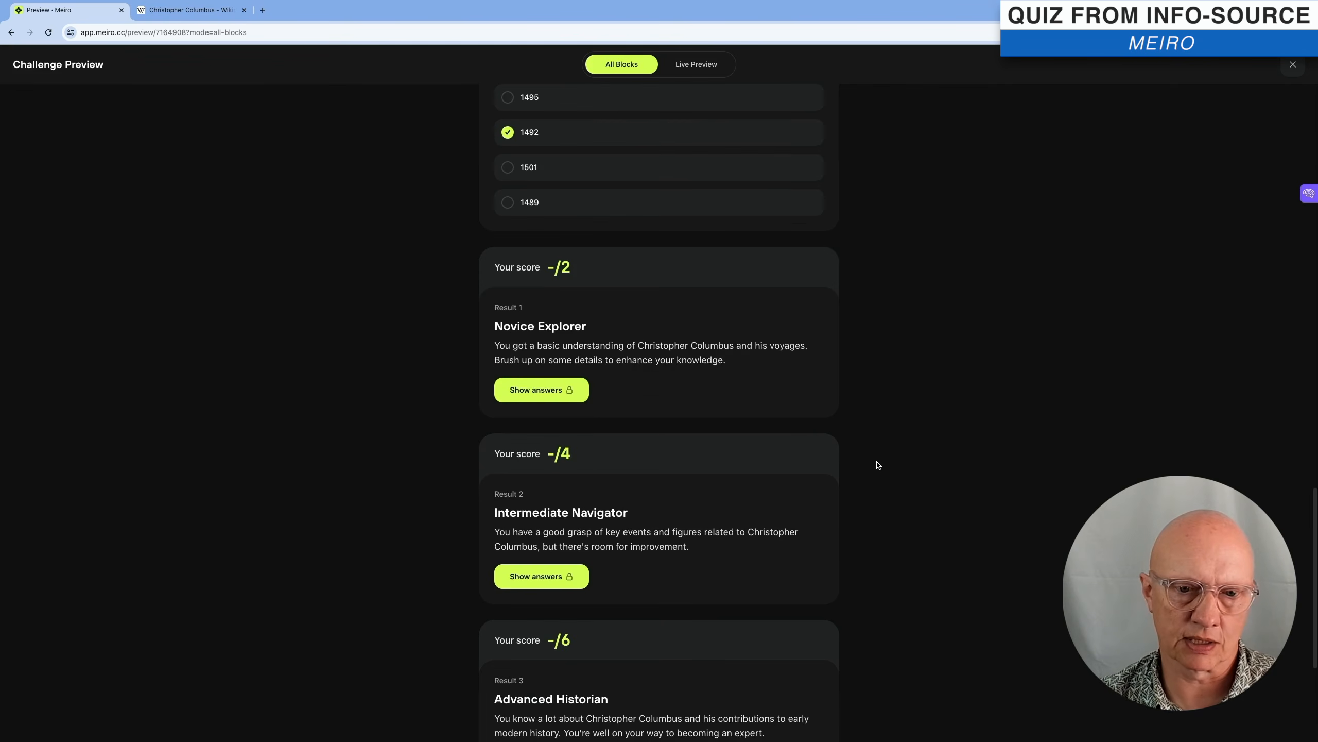
scroll(878, 465, up, 3)
scroll(878, 465, up, 20)
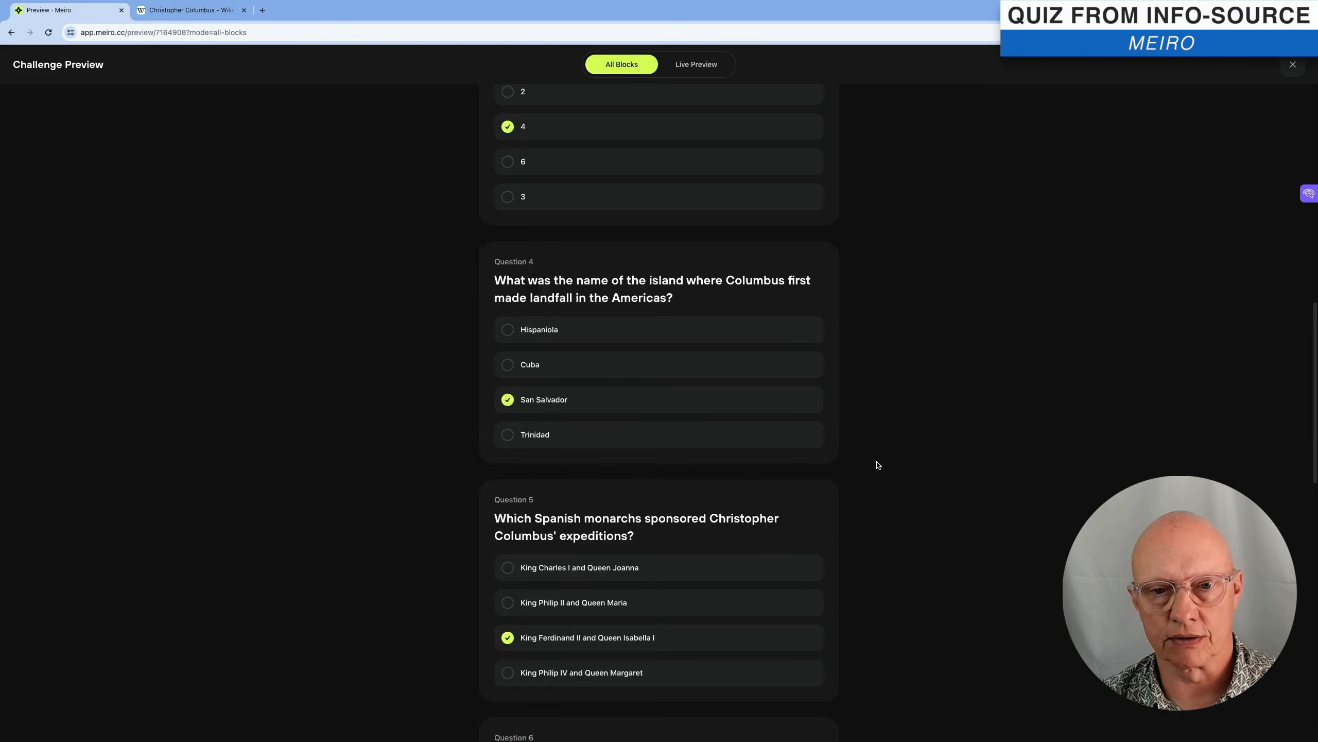
scroll(878, 465, down, 1)
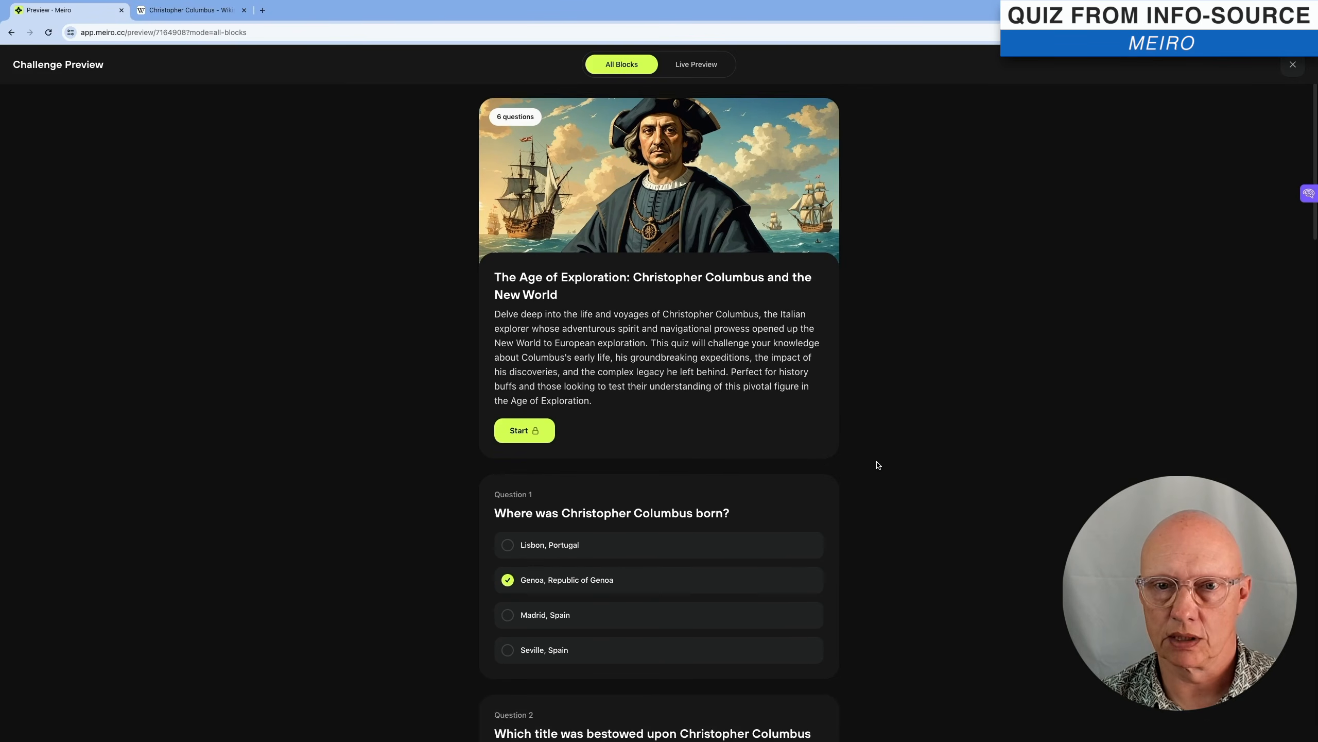
scroll(878, 465, up, 2)
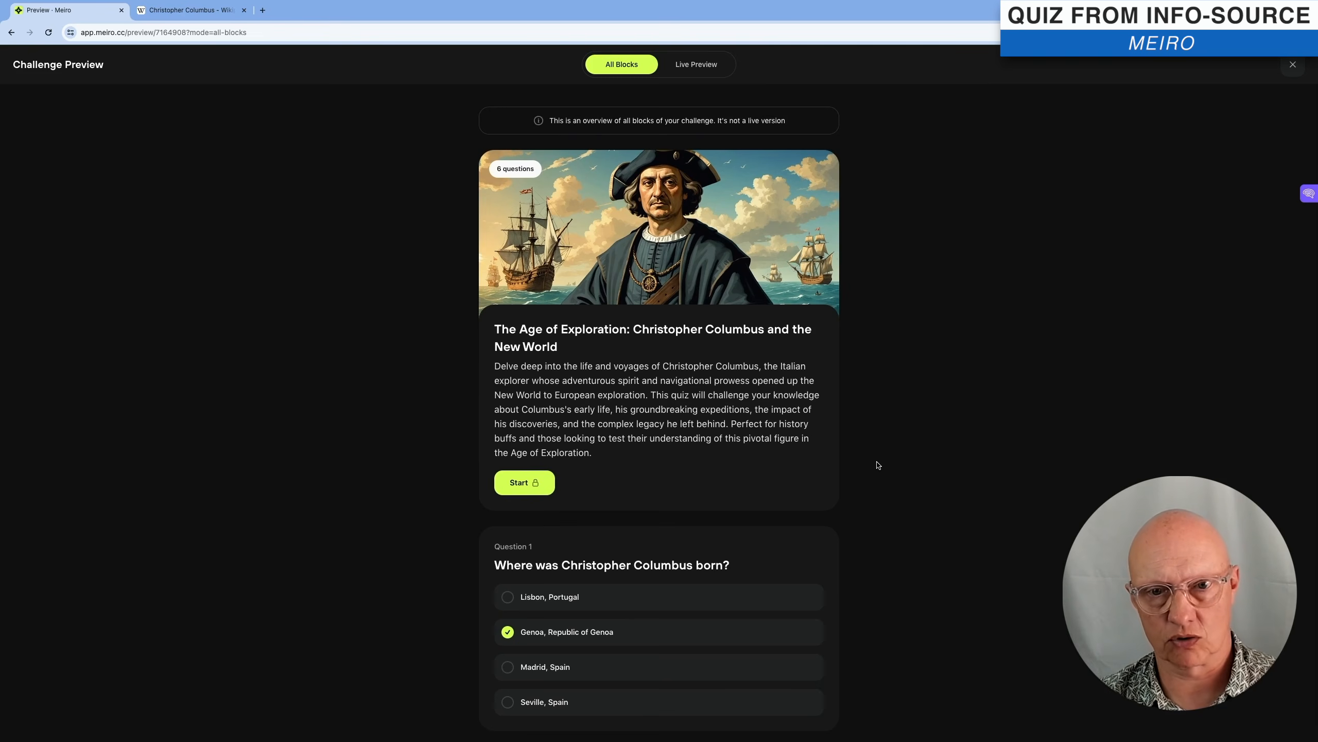
- Examine the result cards after the last question in the preview, comparing their titles, descriptions and score lines
scroll(878, 465, down, 3)
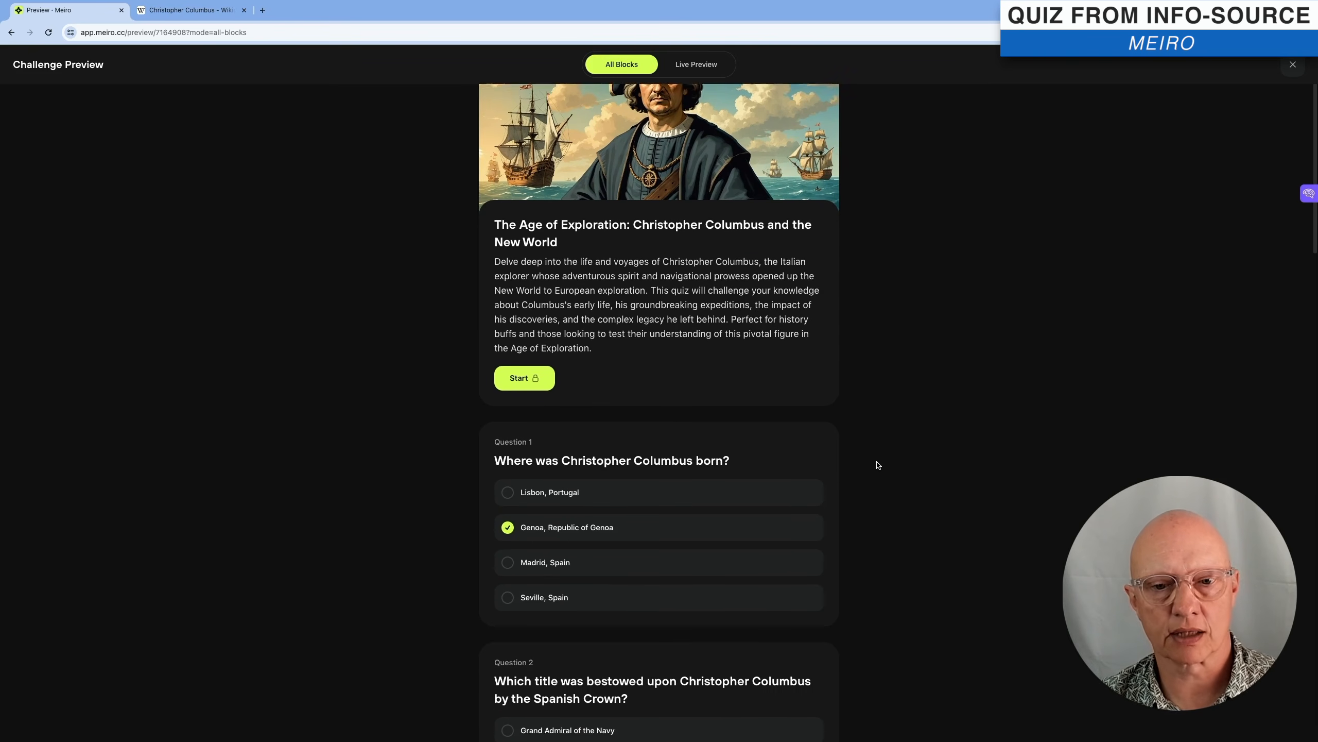
scroll(878, 465, down, 10)
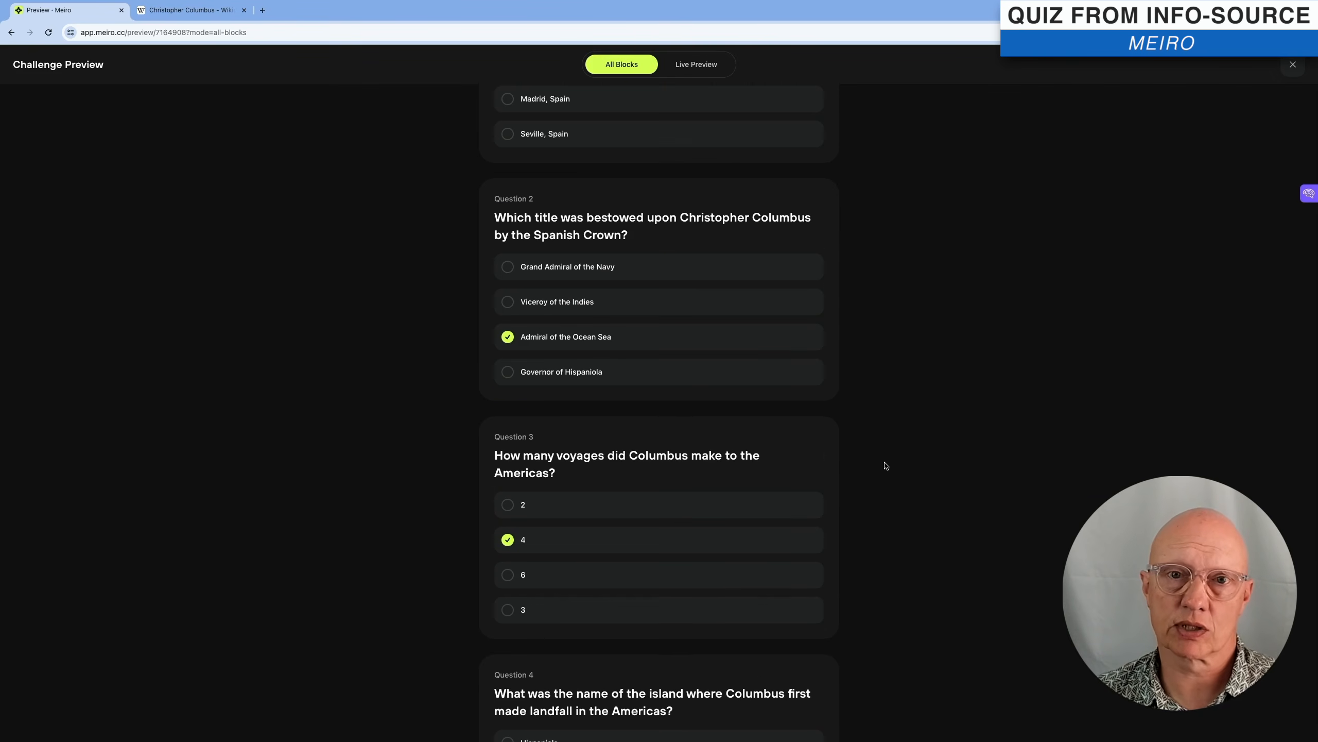
scroll(885, 465, down, 8)
scroll(885, 465, down, 12)
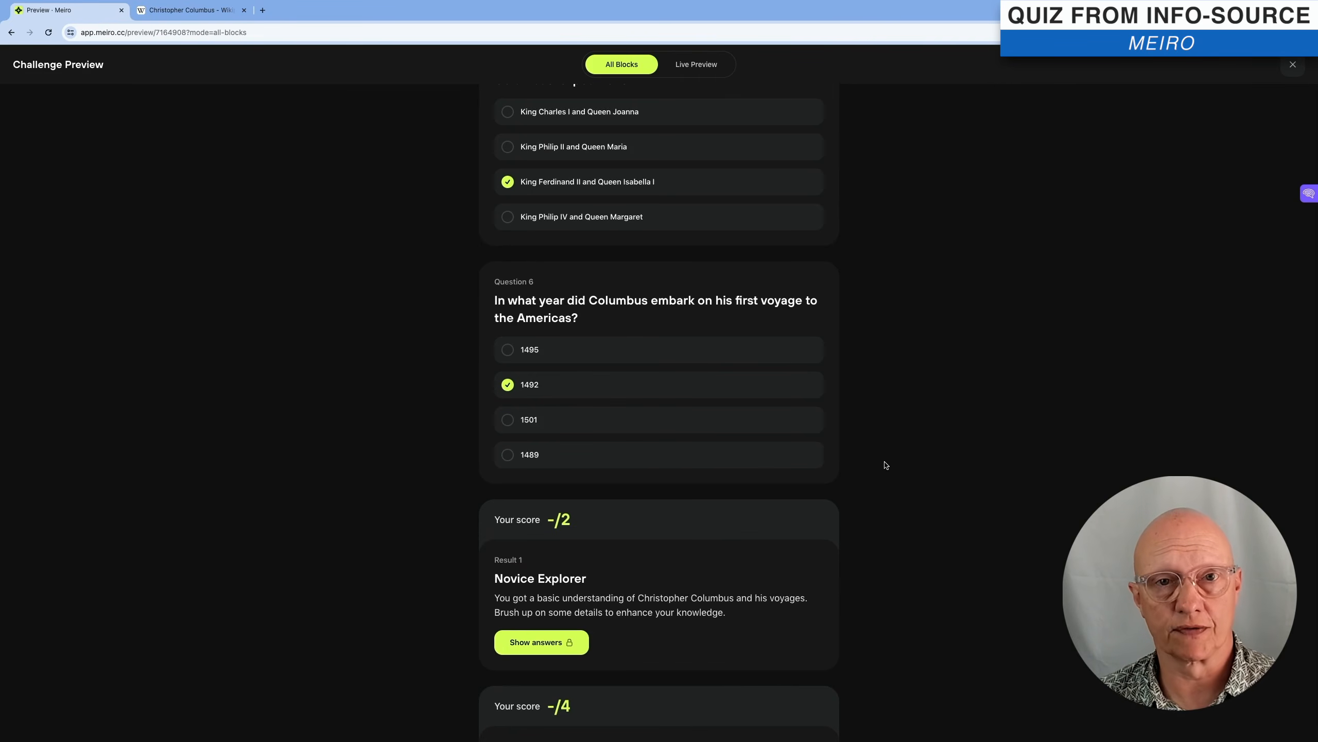
scroll(886, 465, down, 7)
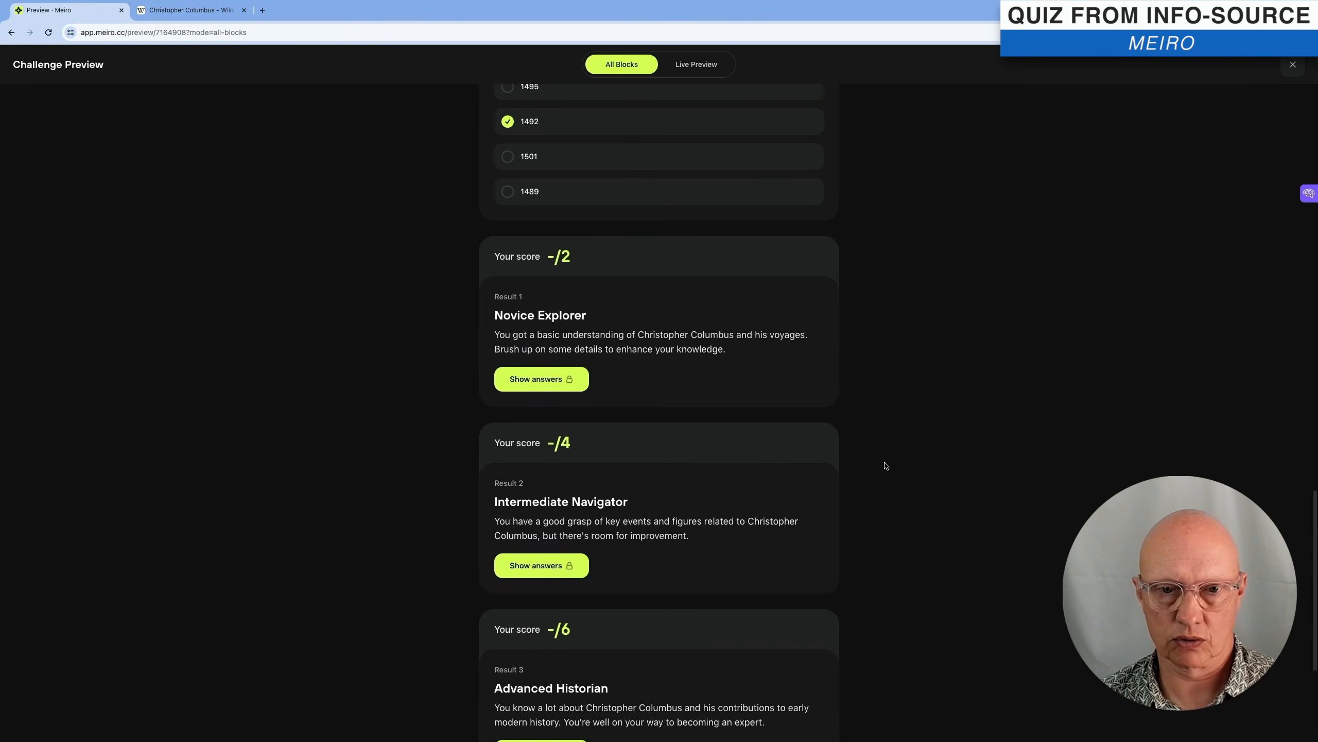
scroll(885, 465, down, 3)
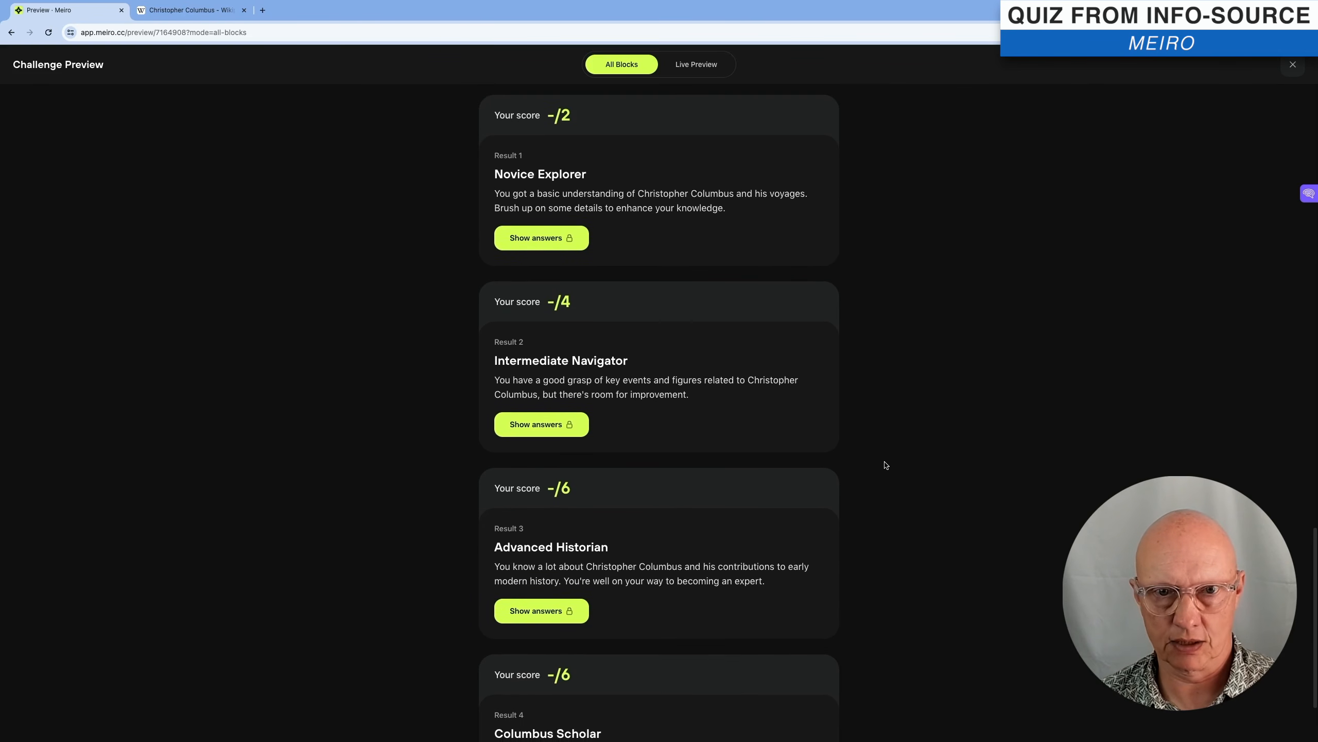
scroll(885, 465, down, 1)
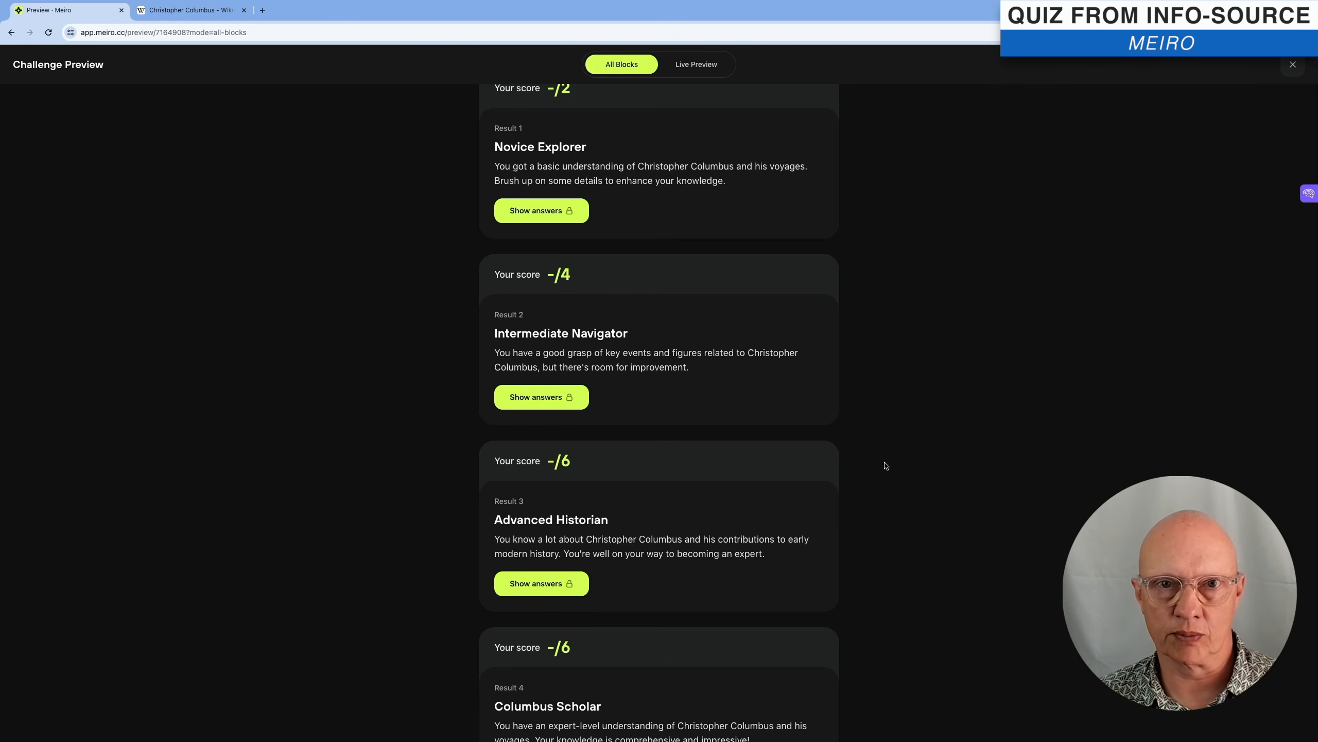
scroll(885, 465, down, 1)
scroll(884, 464, up, 4)
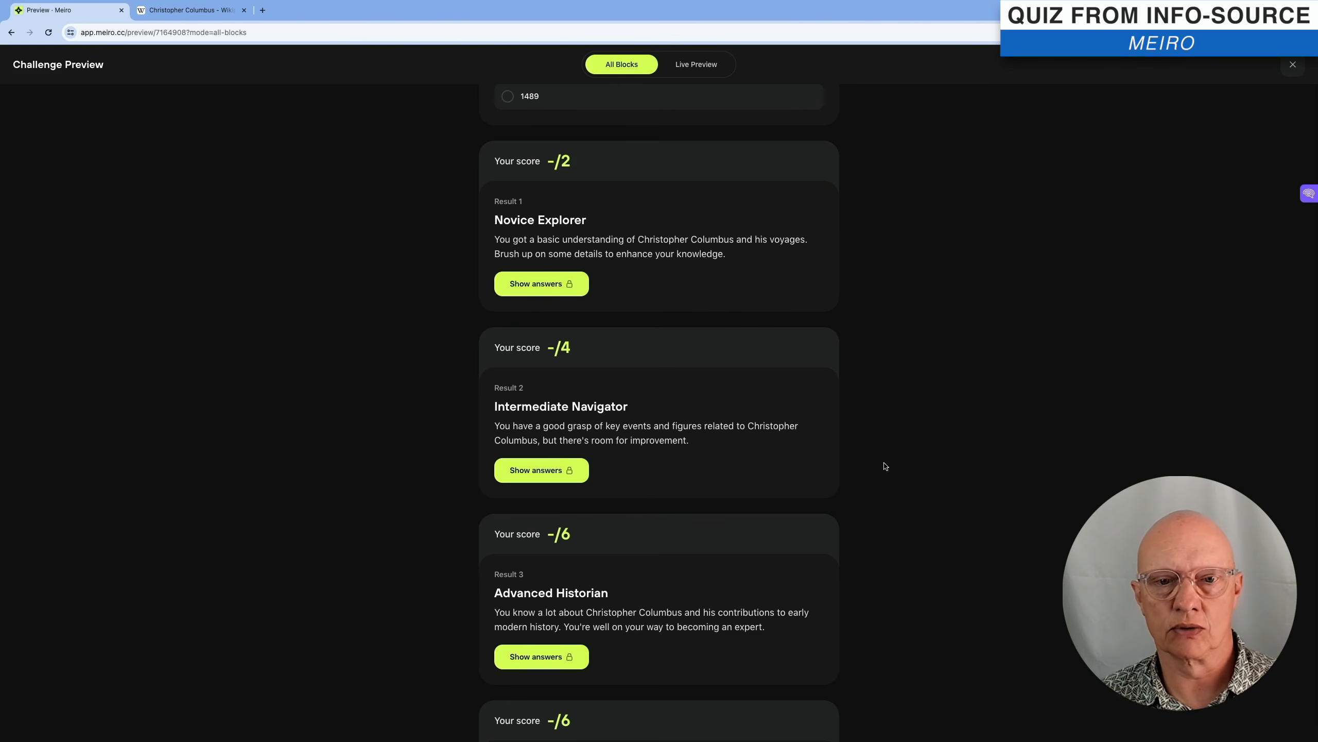
scroll(885, 466, down, 1)
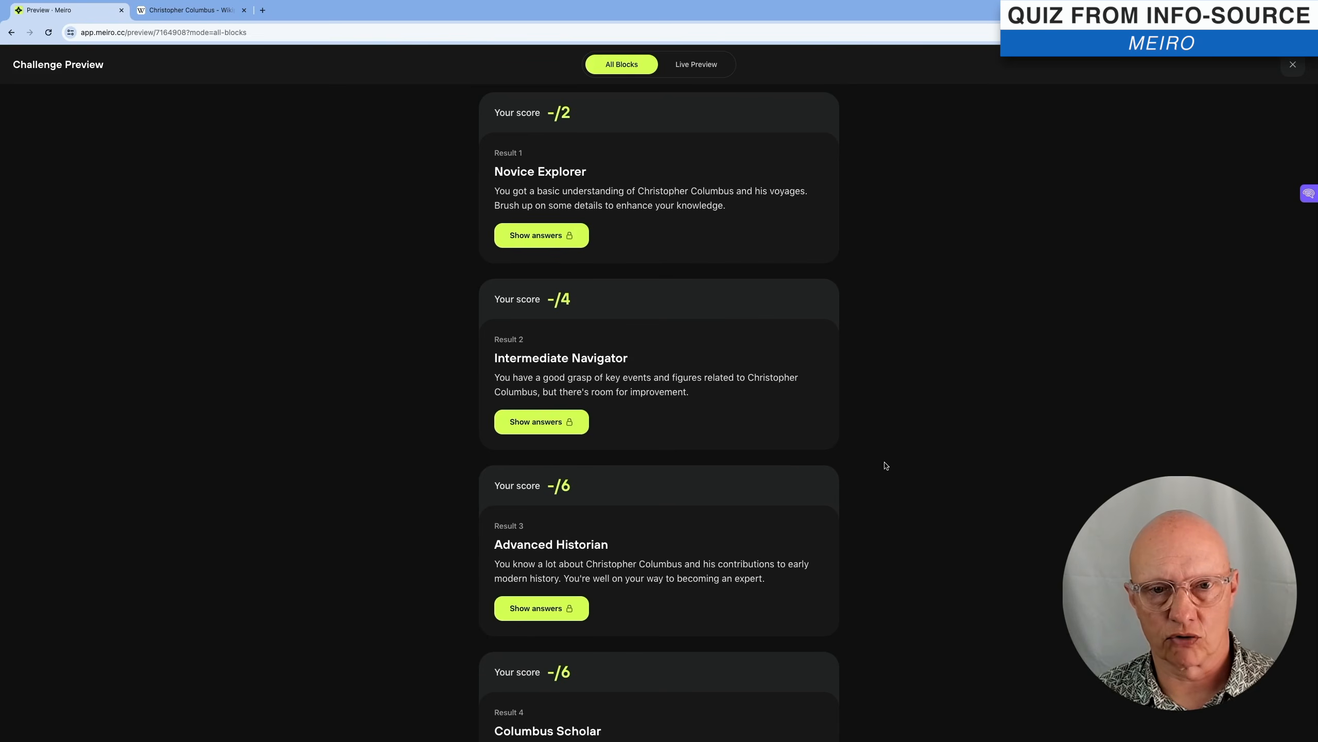
scroll(885, 466, up, 5)
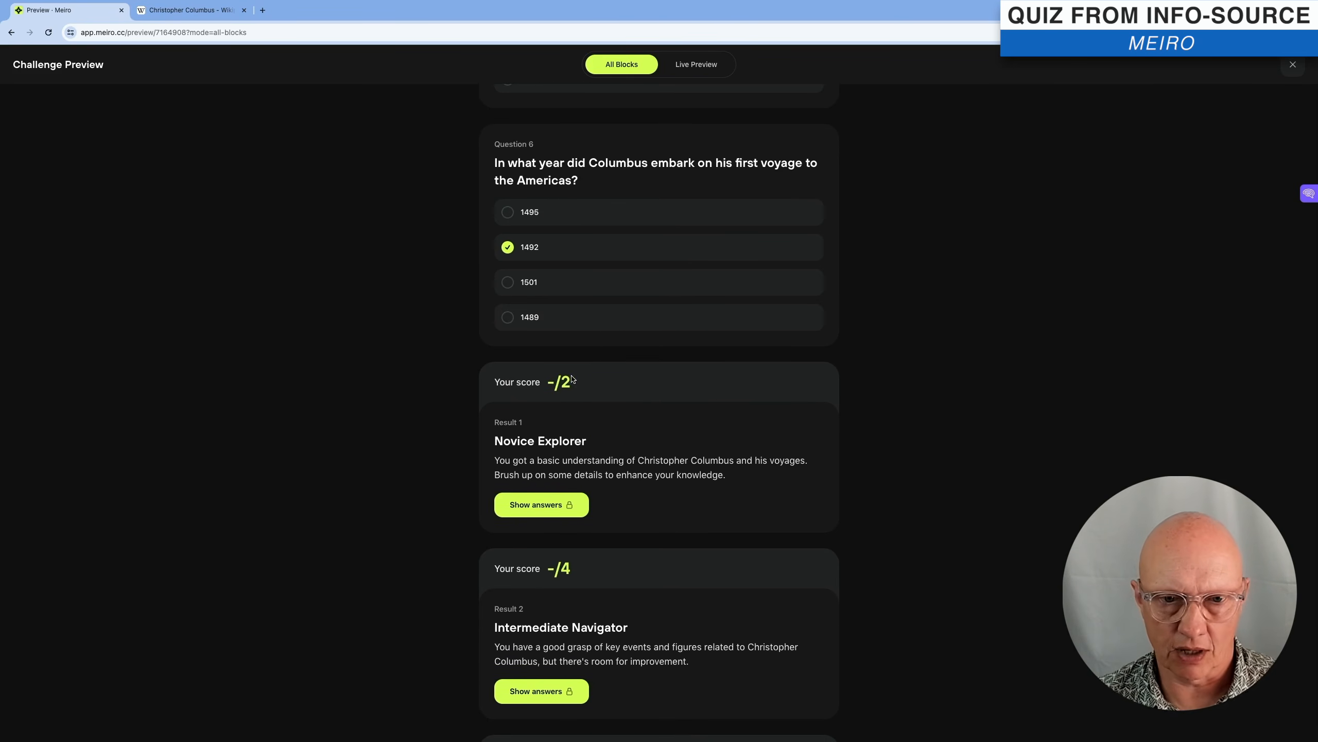
drag(555, 383, 538, 383)
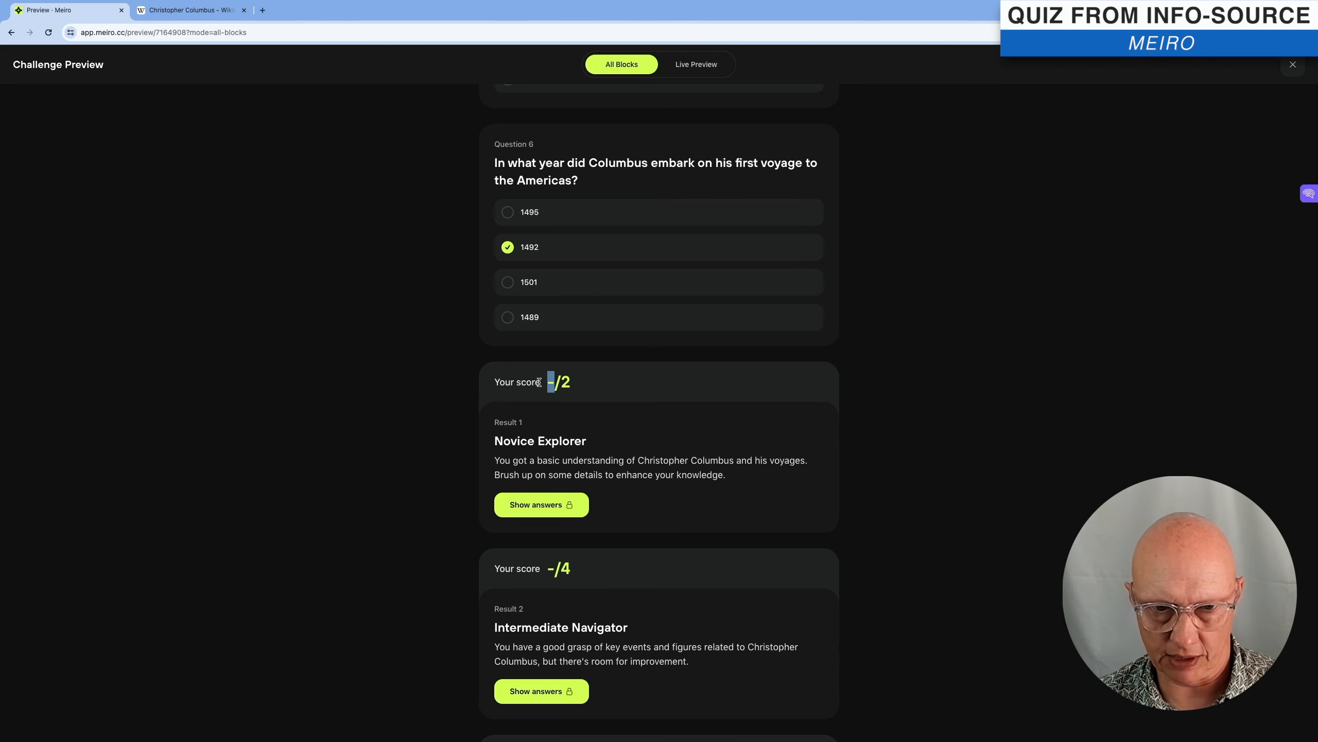
- Read through all four result cards again, from Novice Explorer to Columbus Scholar, checking the score range of each
click(801, 397)
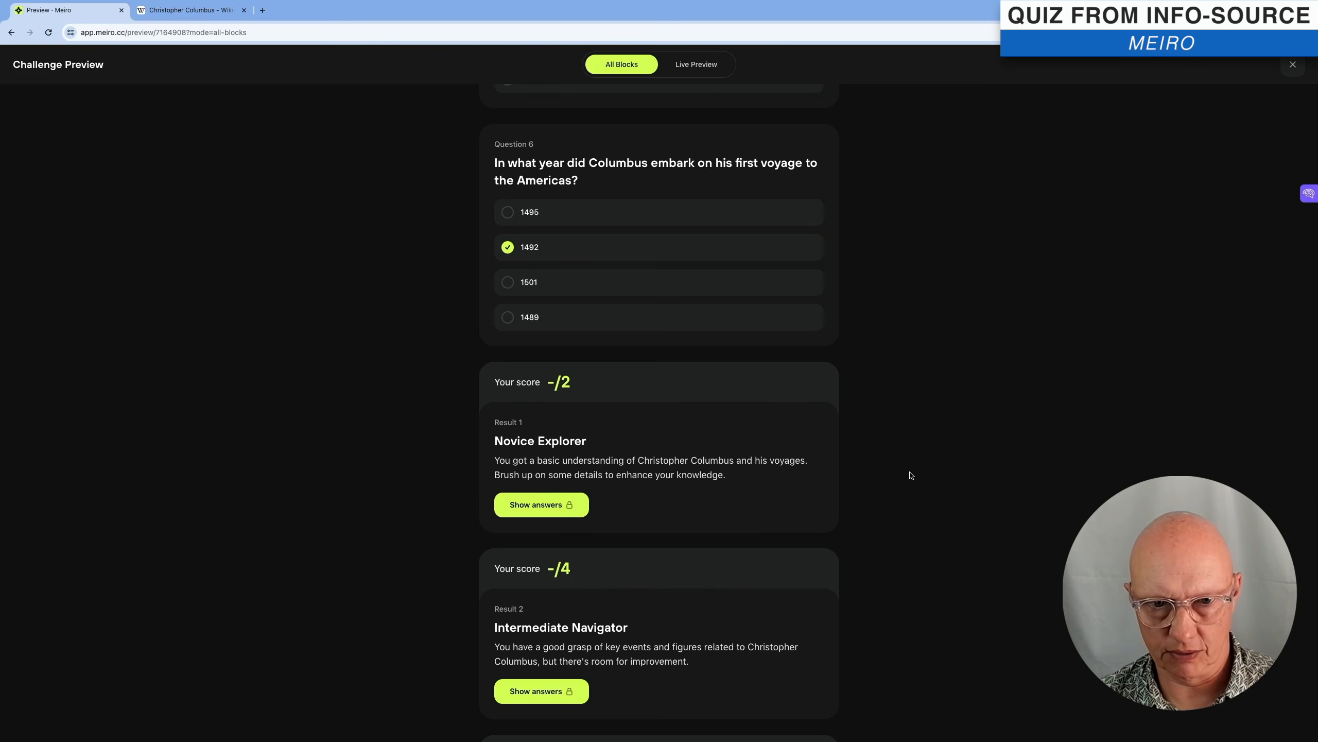
scroll(911, 485, down, 3)
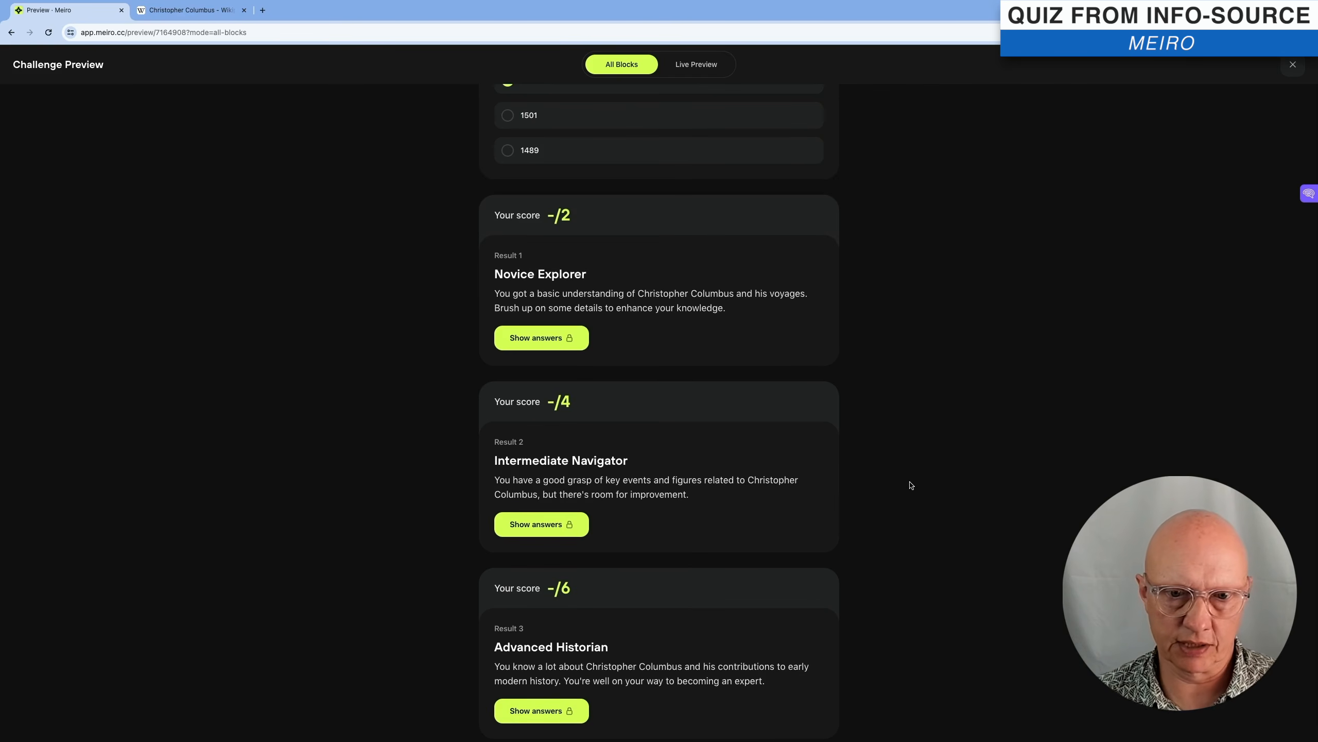
scroll(911, 485, down, 4)
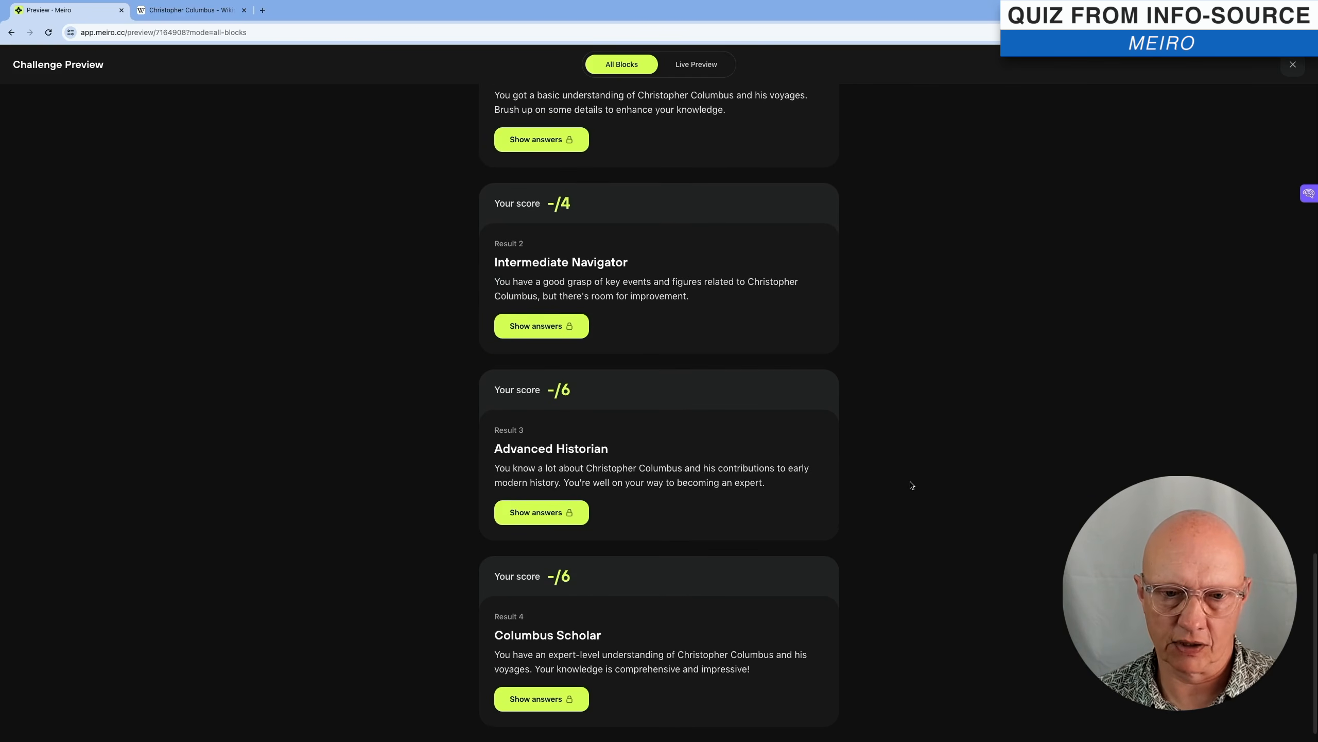
scroll(911, 485, down, 1)
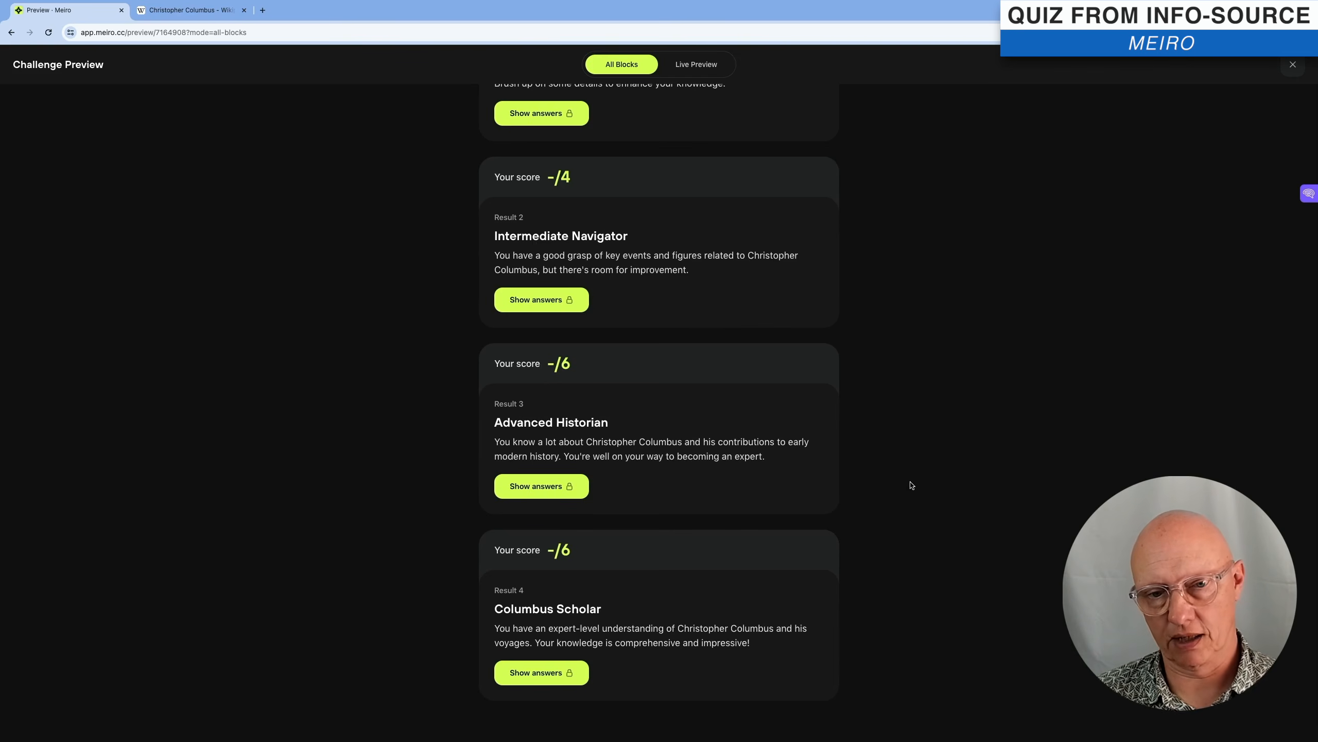
scroll(910, 485, up, 3)
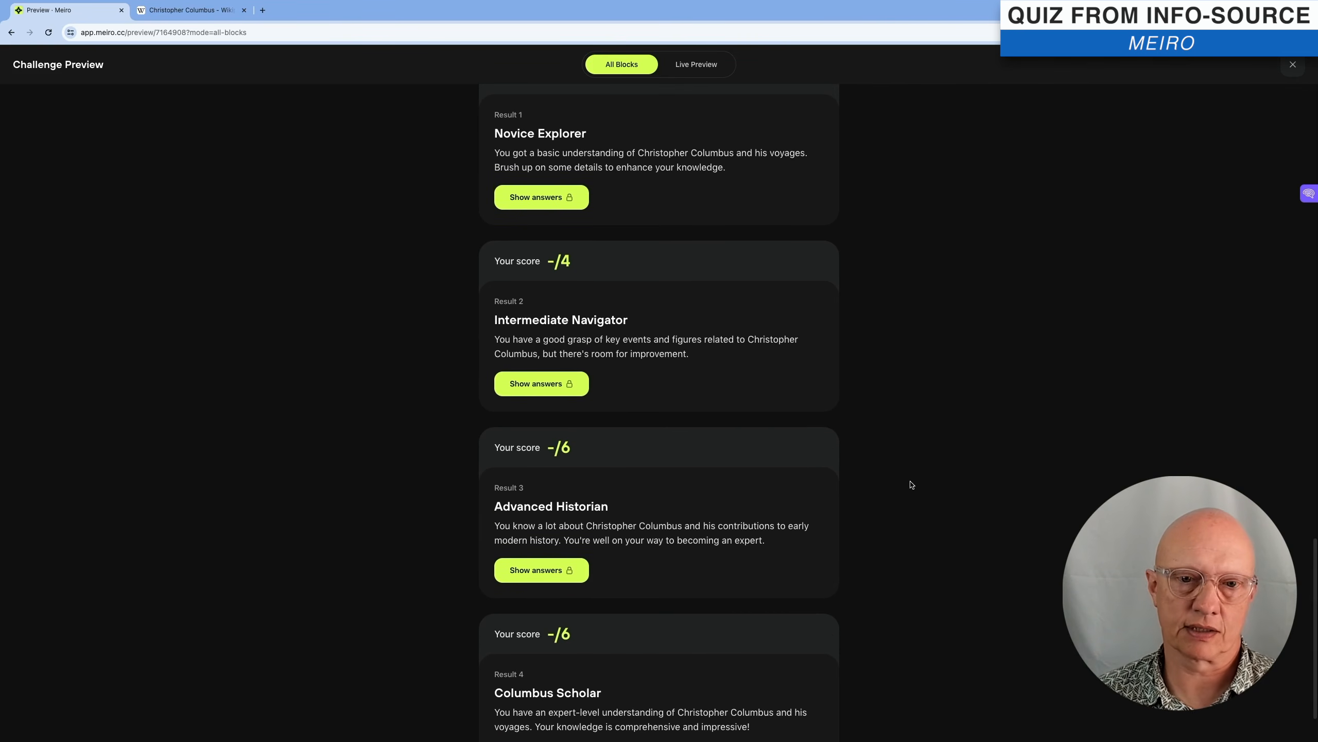
scroll(911, 485, up, 3)
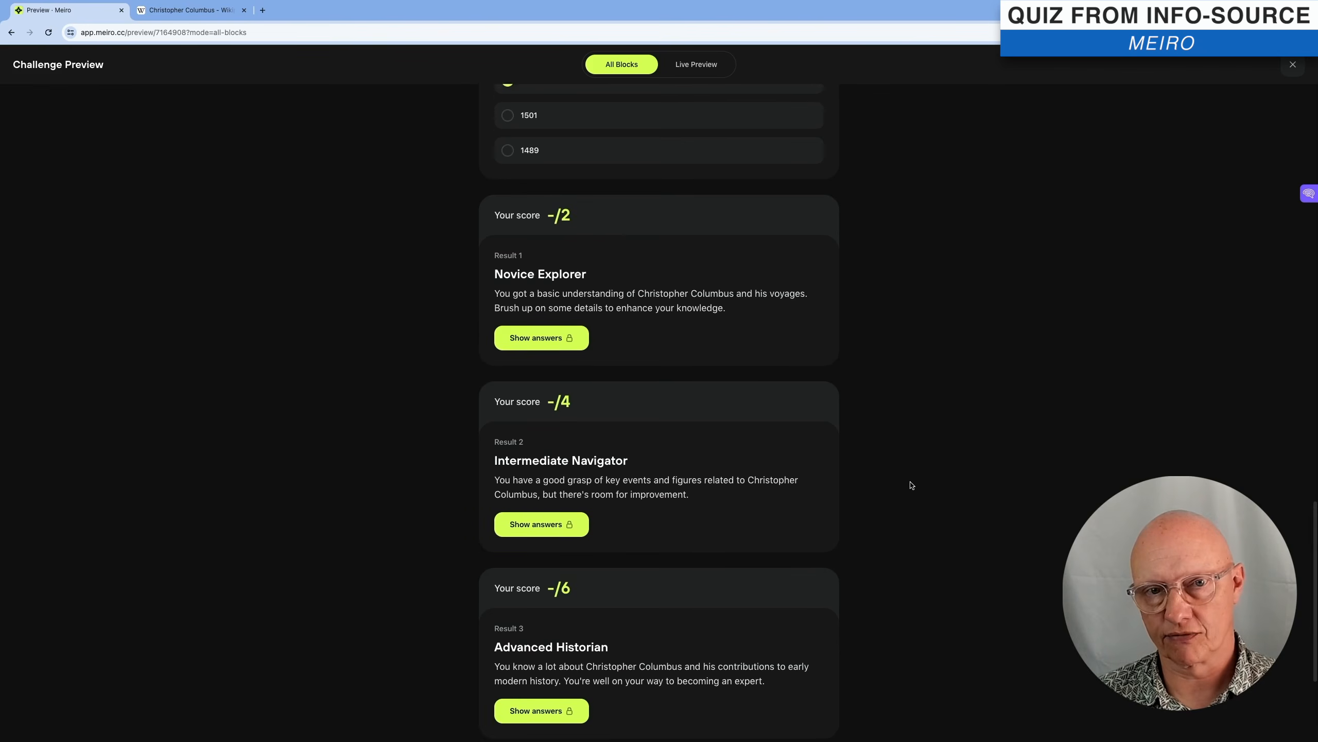
scroll(911, 485, down, 3)
scroll(912, 484, down, 3)
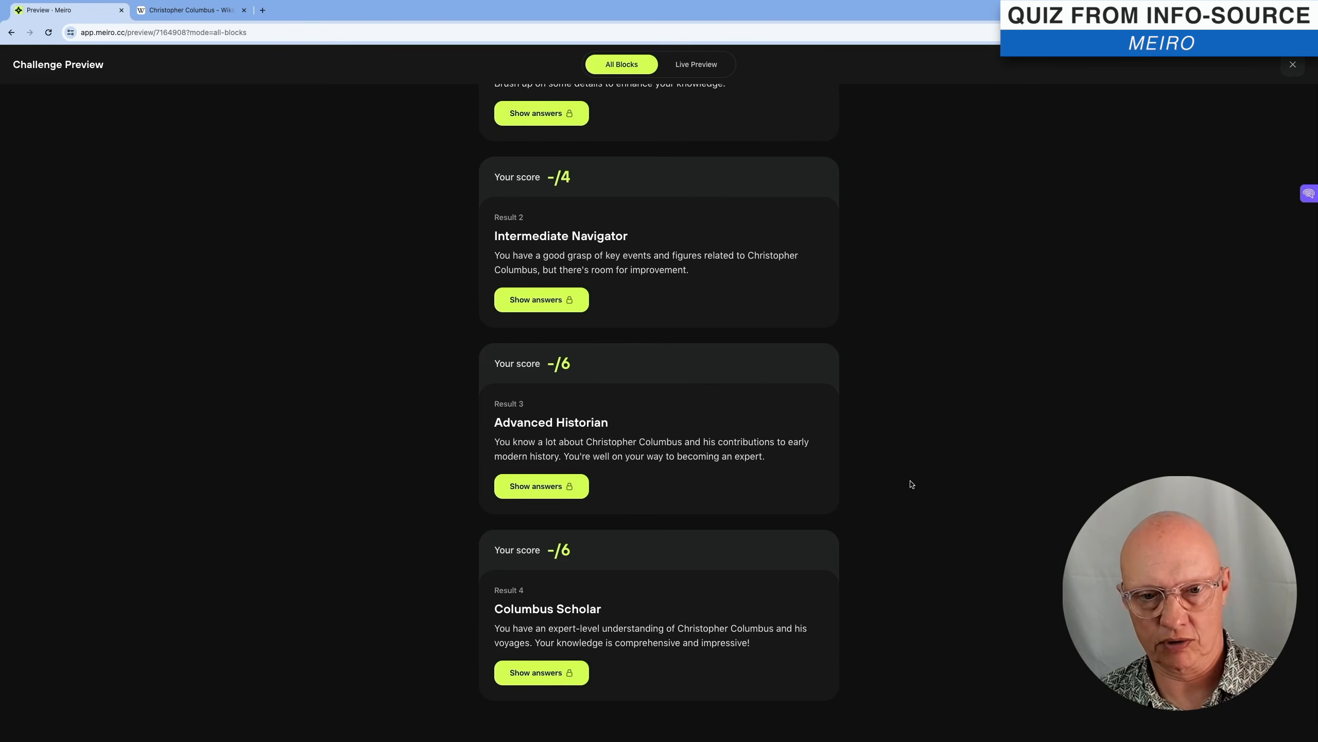
scroll(912, 484, up, 3)
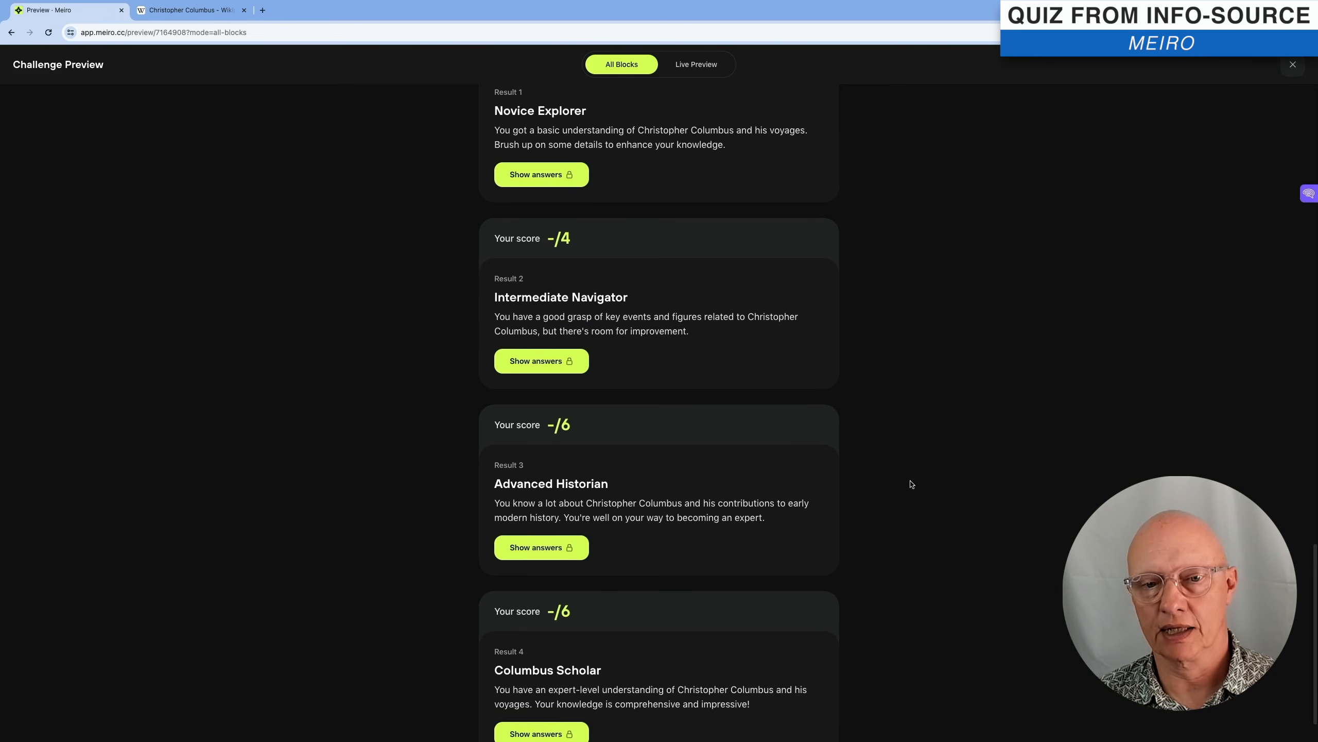
scroll(912, 484, down, 3)
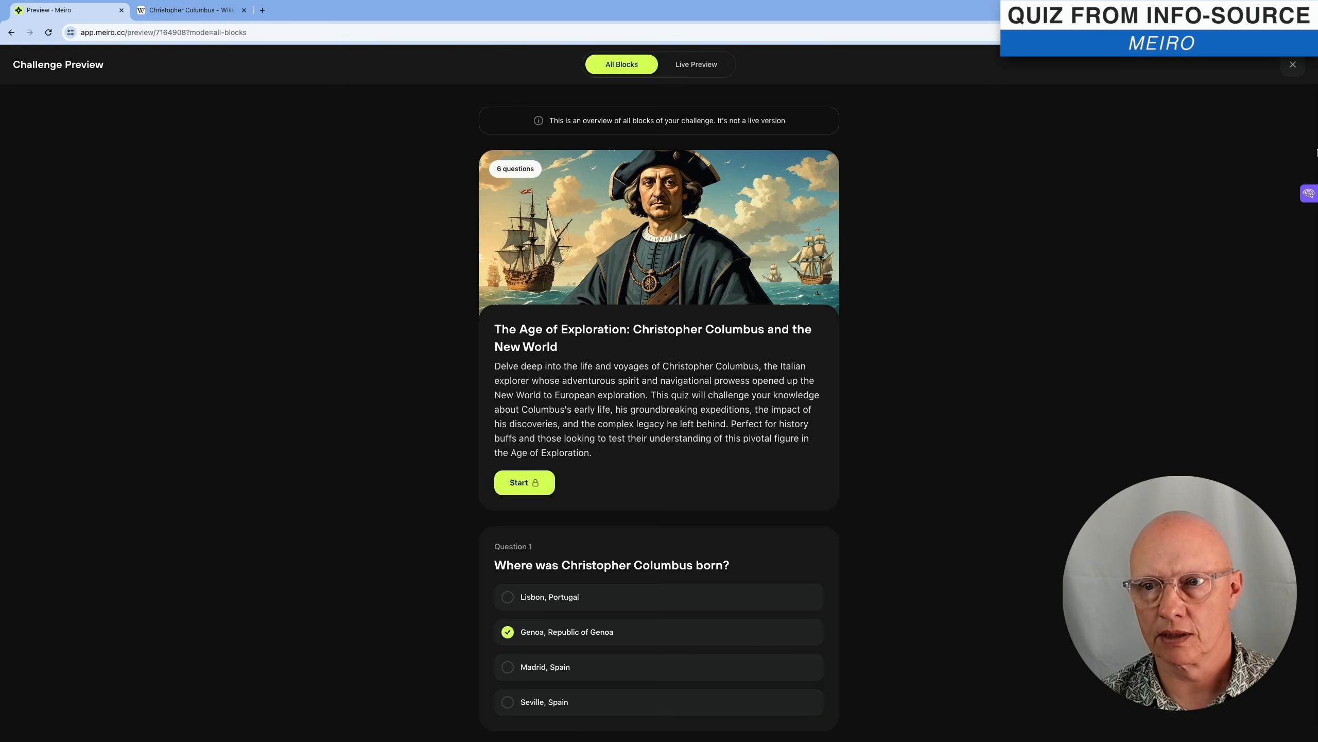
- Leave the Columbus quiz preview, return to the list of all challenges and start a new challenge
click(1291, 65)
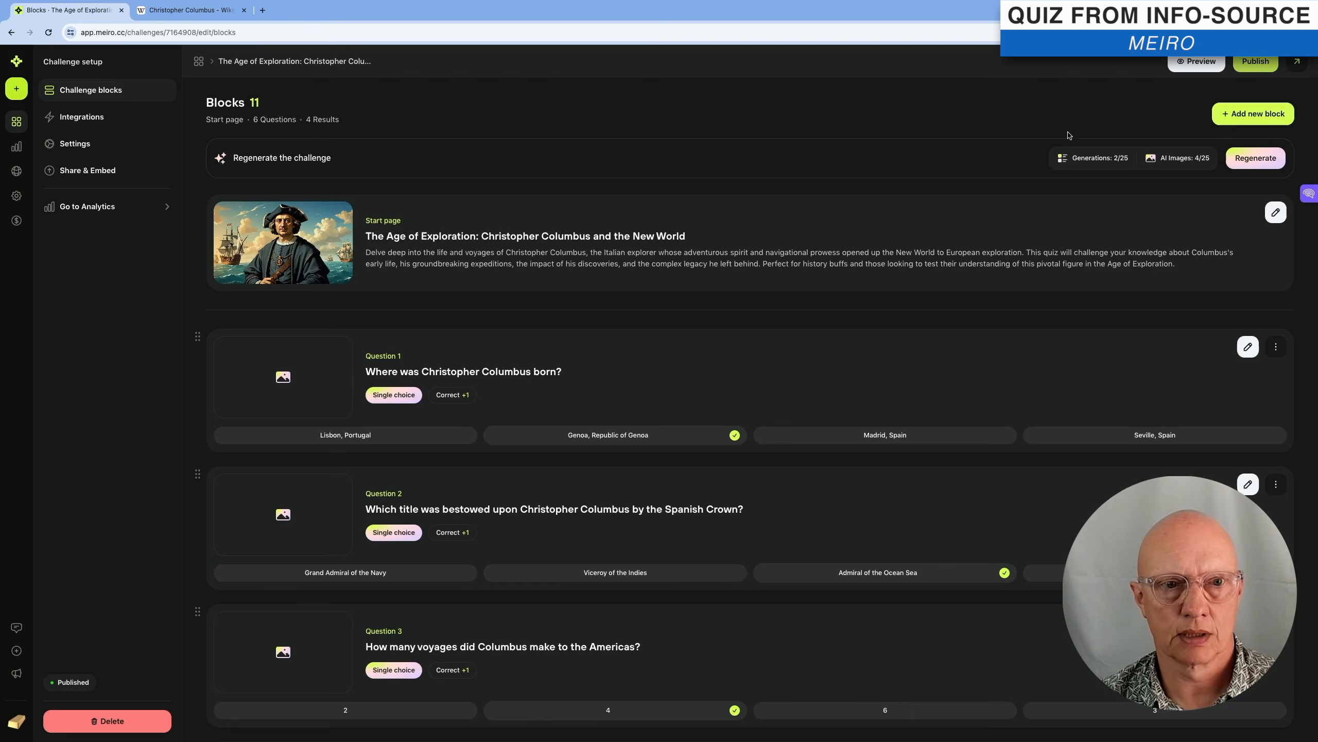
click(198, 61)
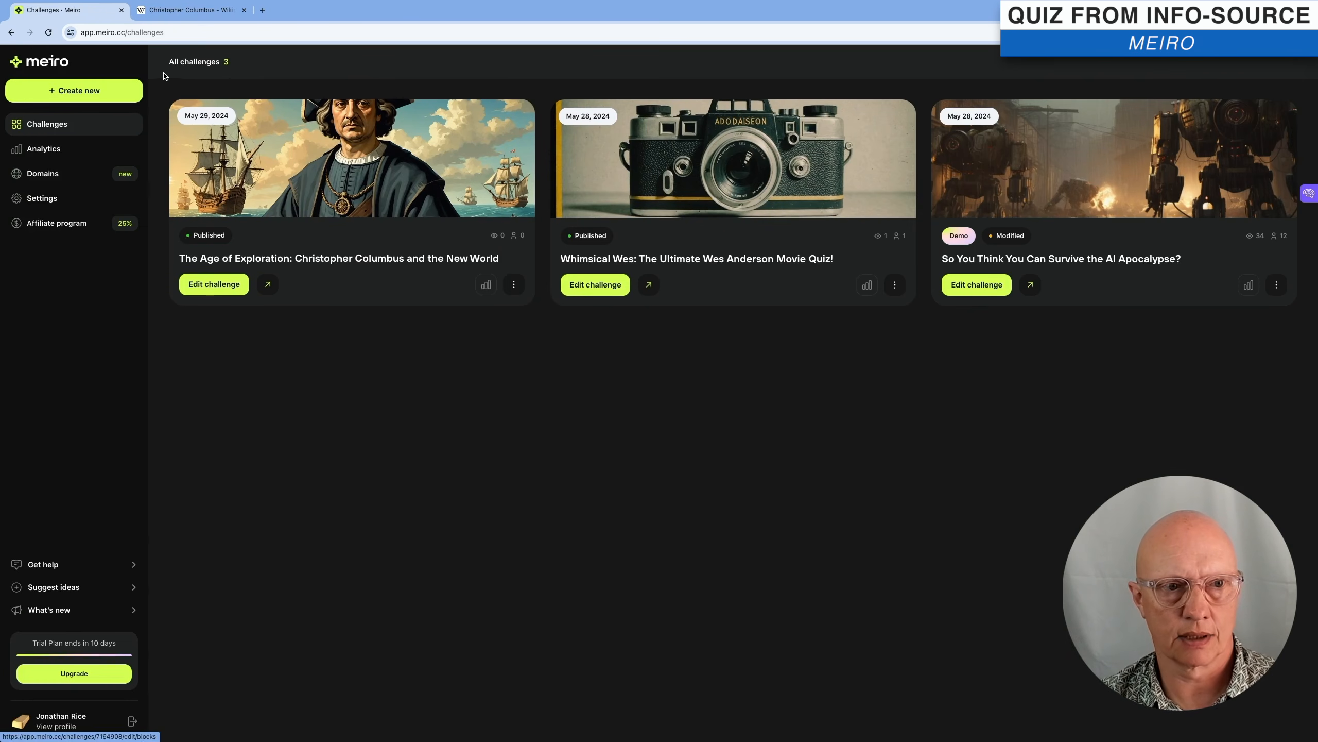
click(83, 90)
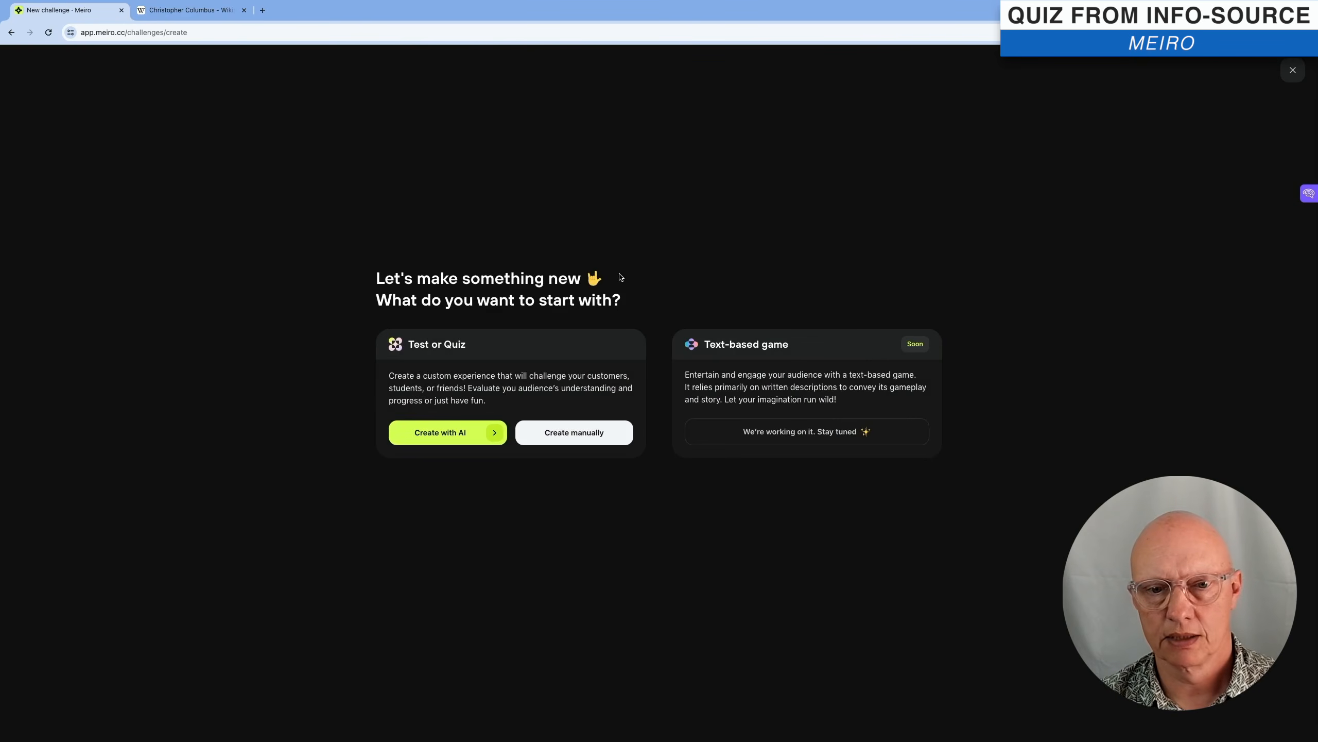
- Choose AI creation from text for a test or quiz and look at the File and Link content sources
click(492, 438)
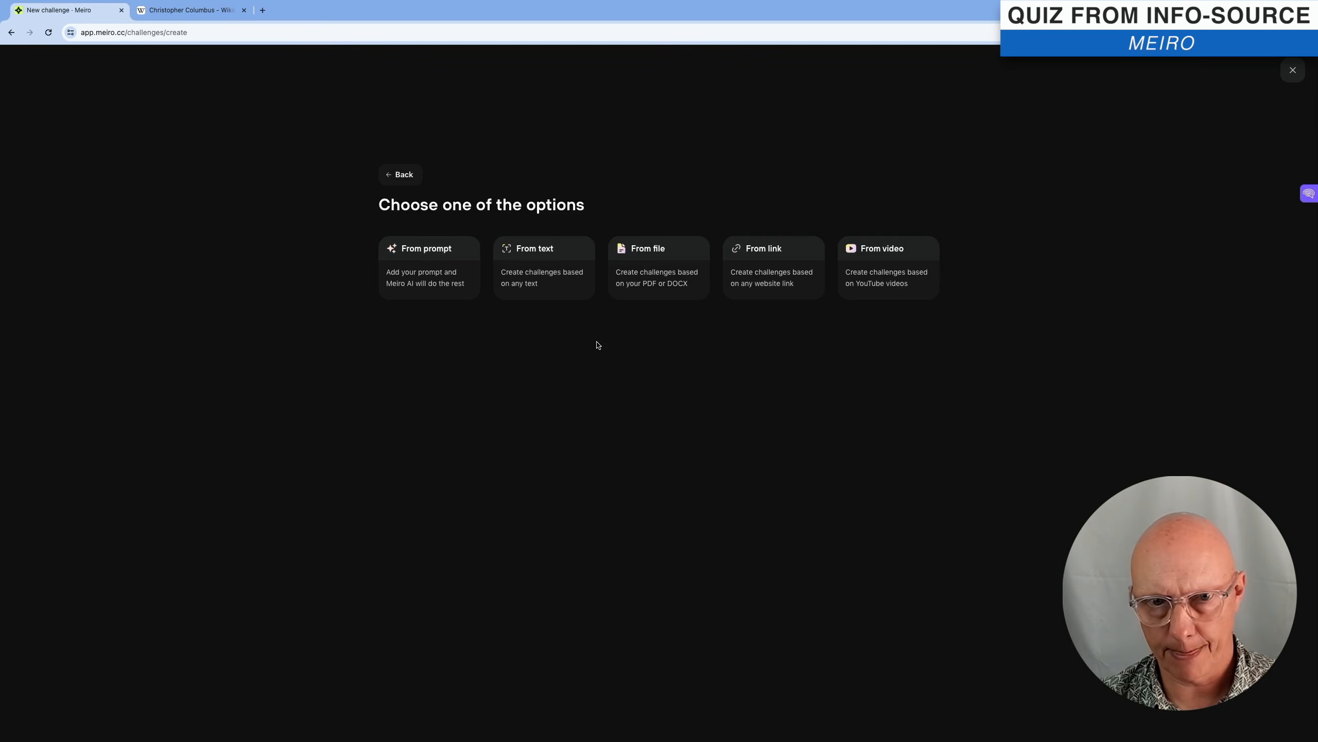
click(563, 255)
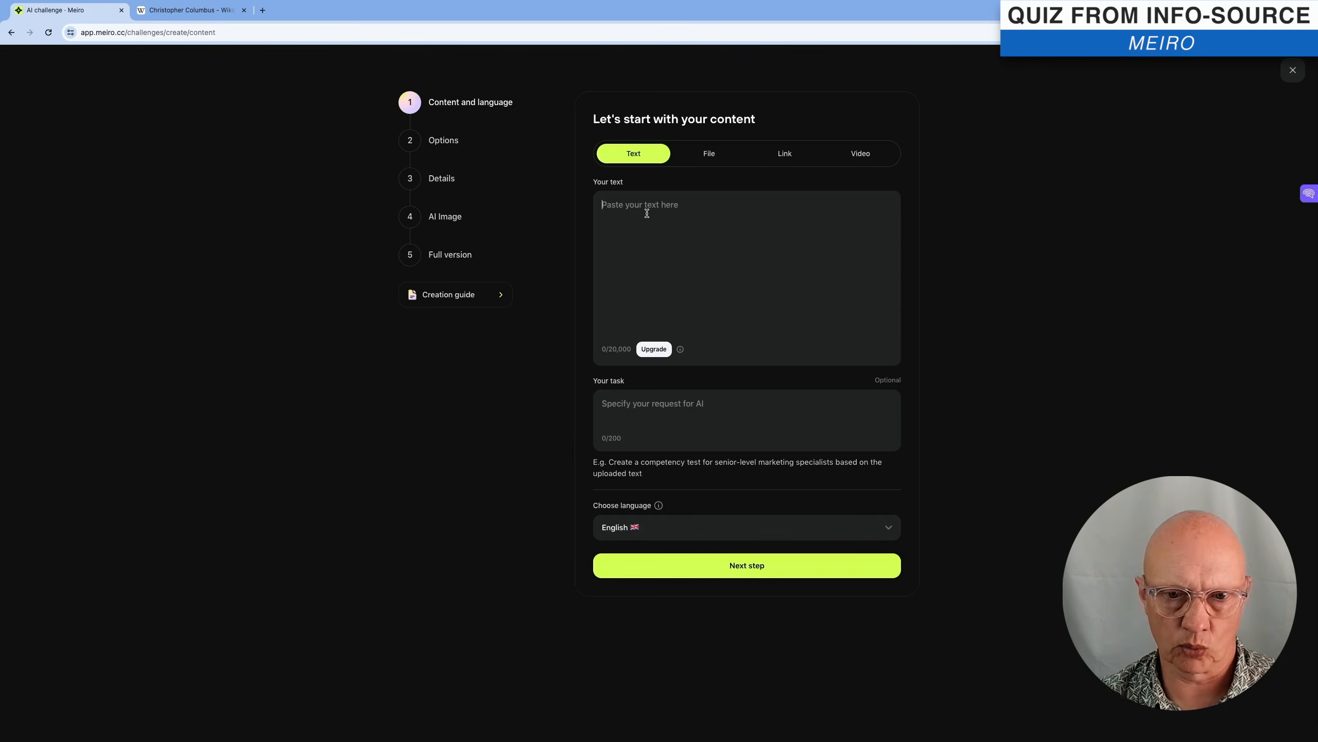
click(711, 159)
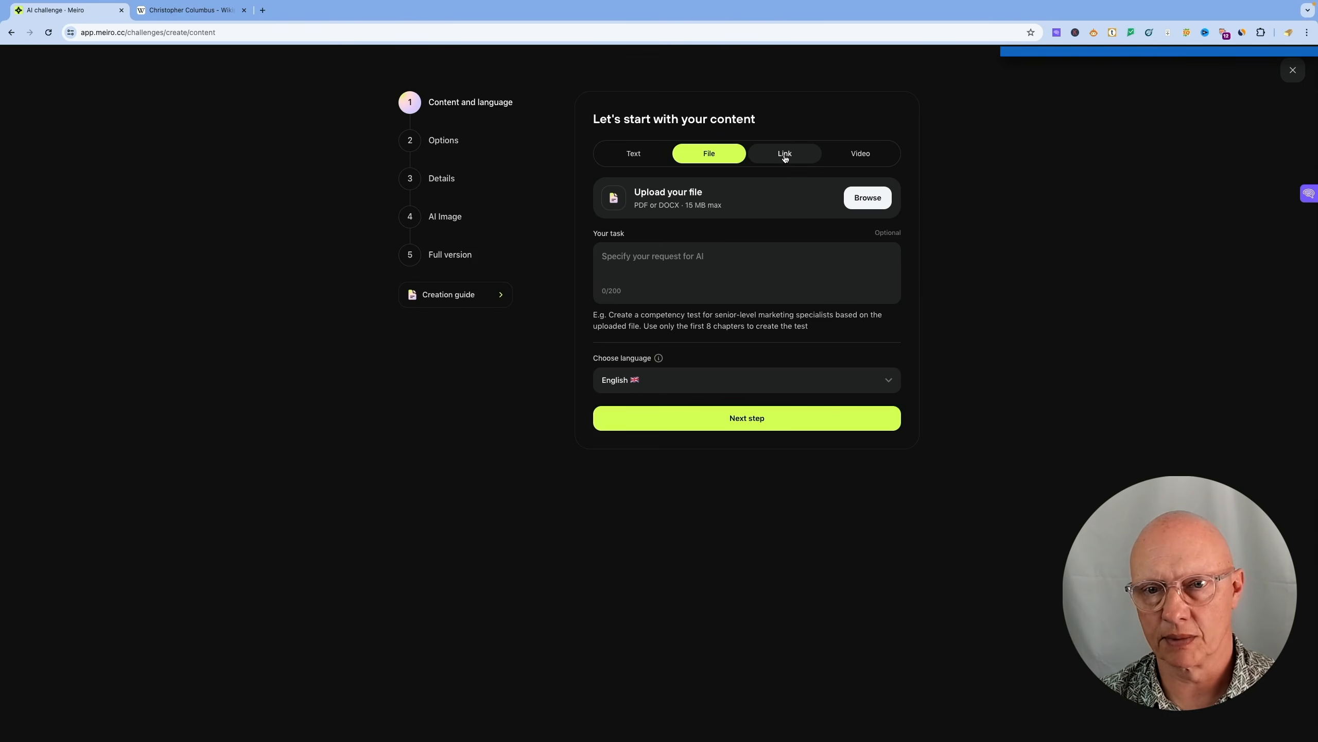
click(785, 156)
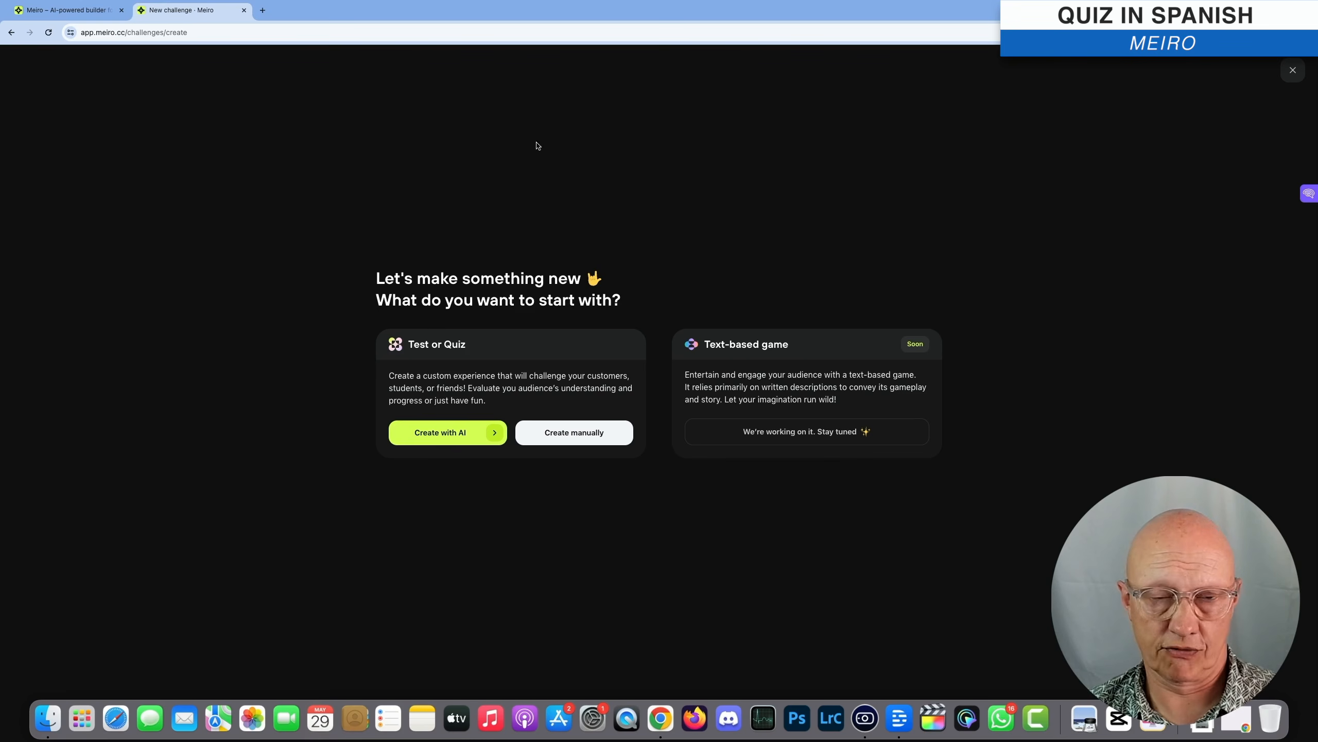
- Start an AI quiz from a prompt with the subject "Create a challenge about the Marvel comic universe, covering the super-heroes, places, events, and anecdotes."
click(473, 441)
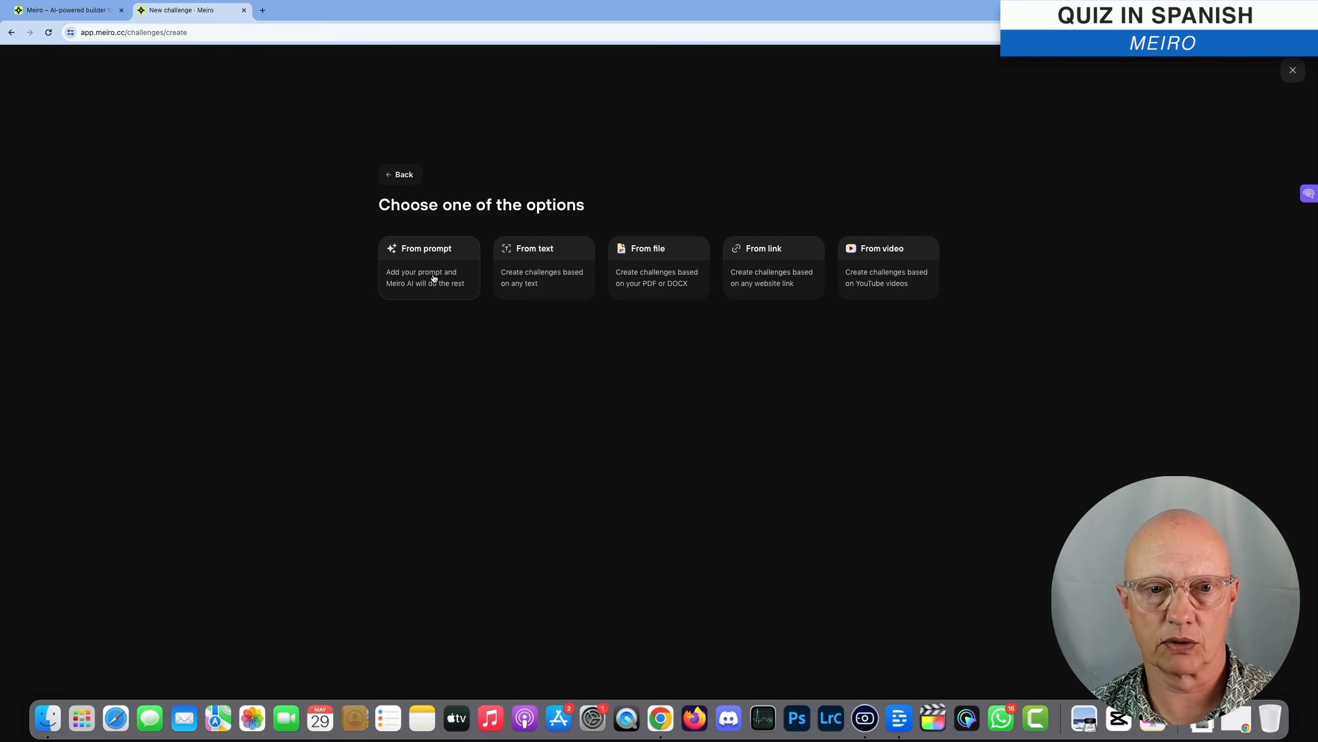
click(436, 253)
click(616, 168)
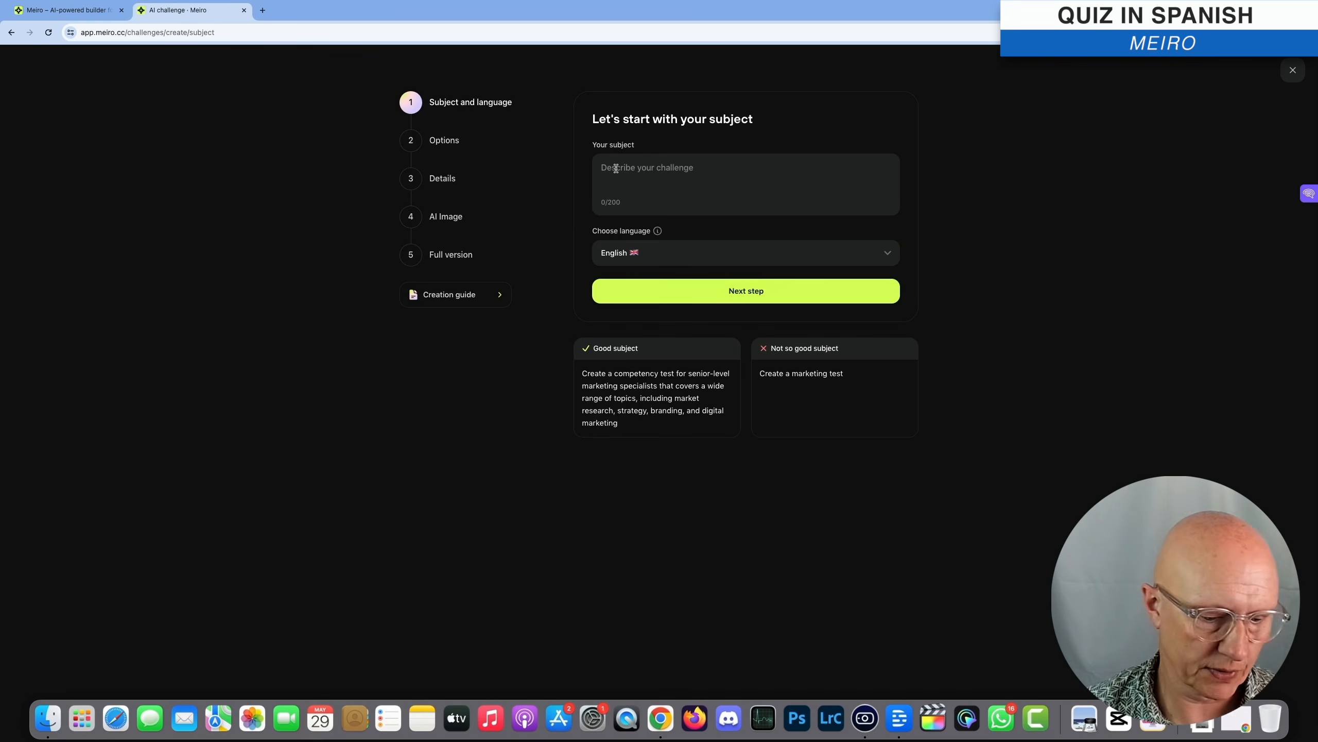
text(Creat)
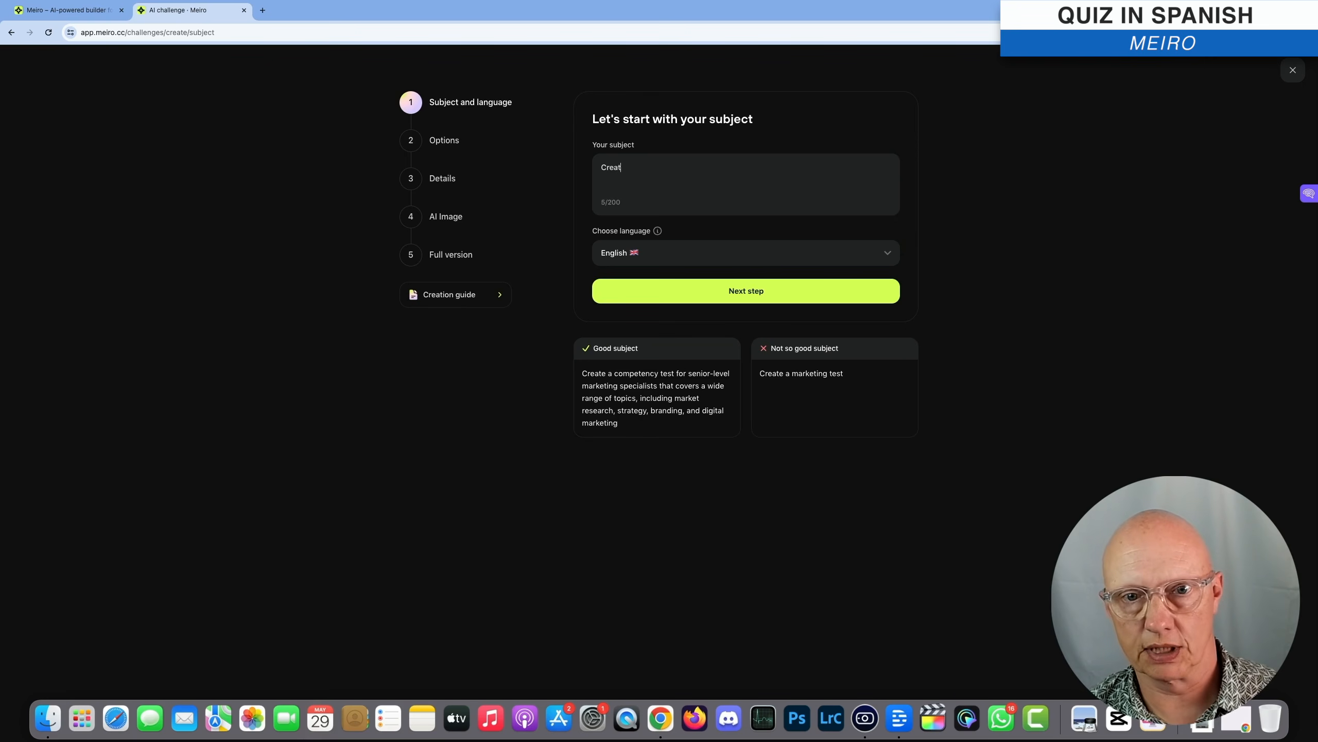
text(e a cha)
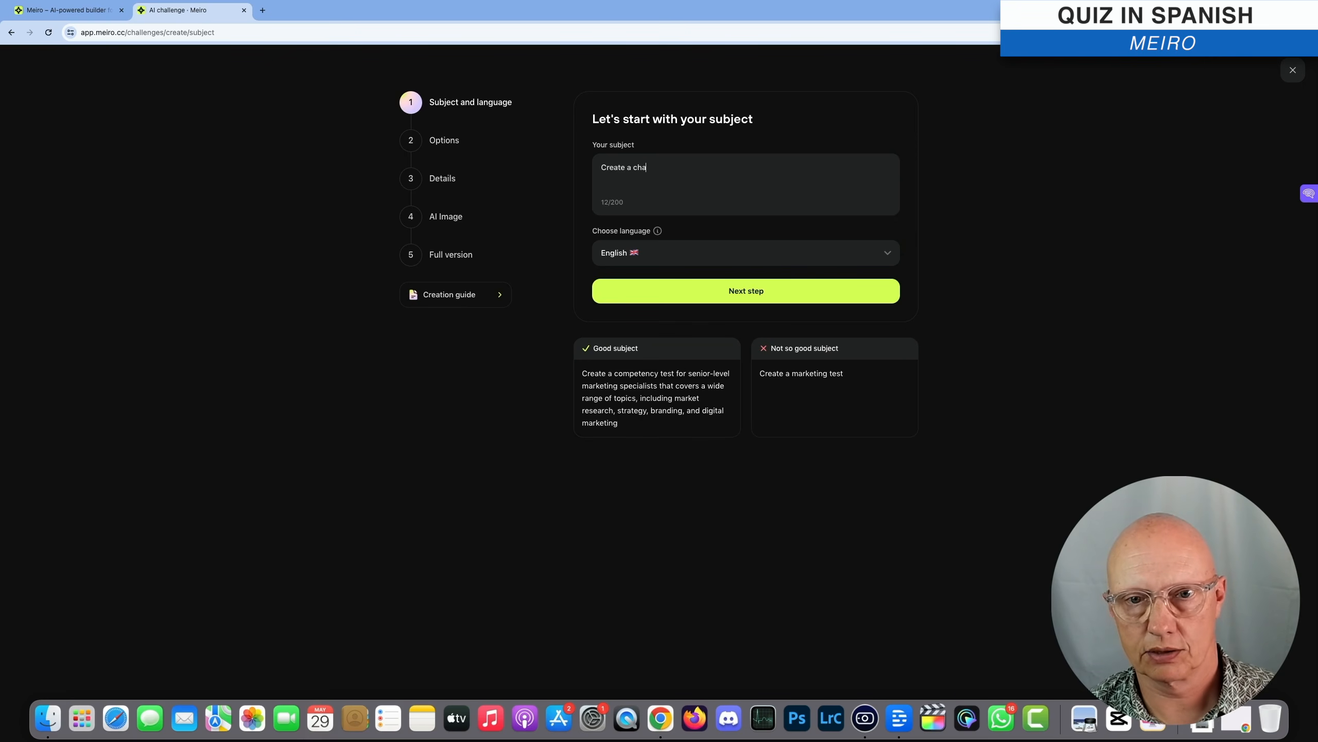
text(llenge about )
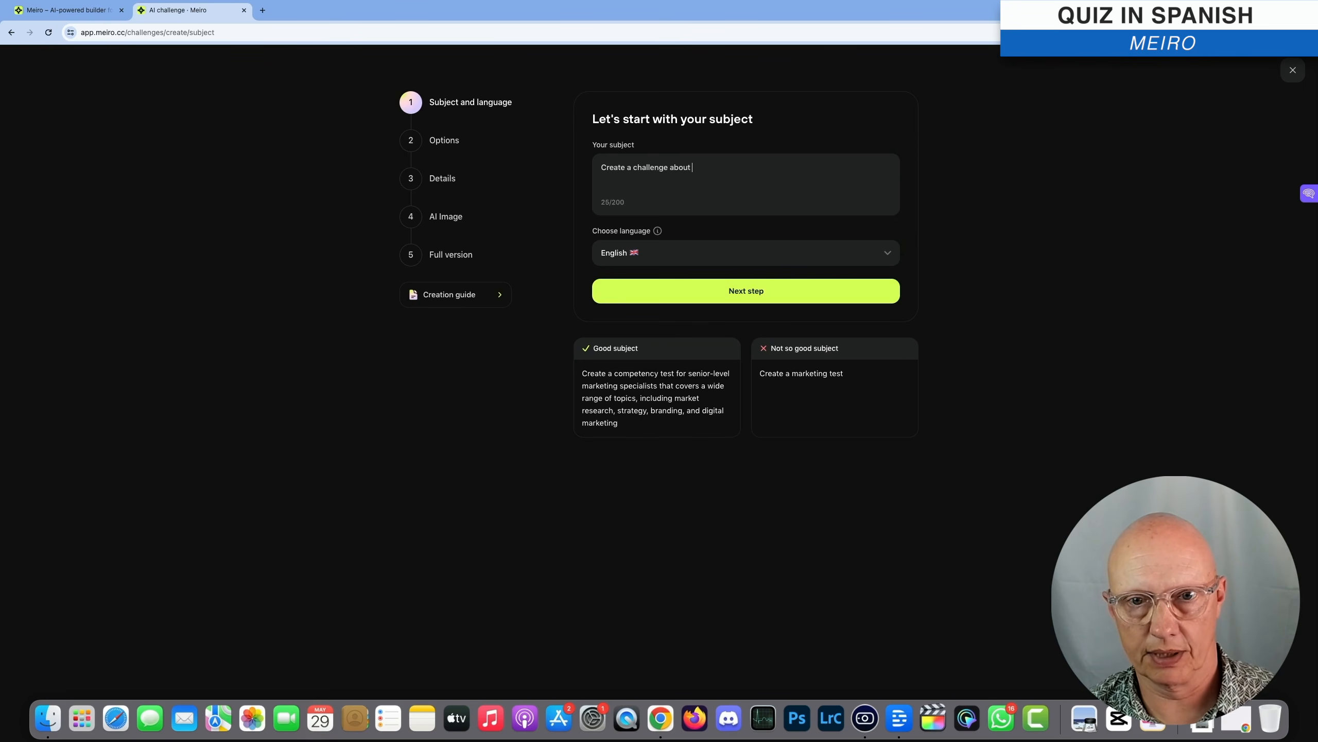
text(the Marvel com)
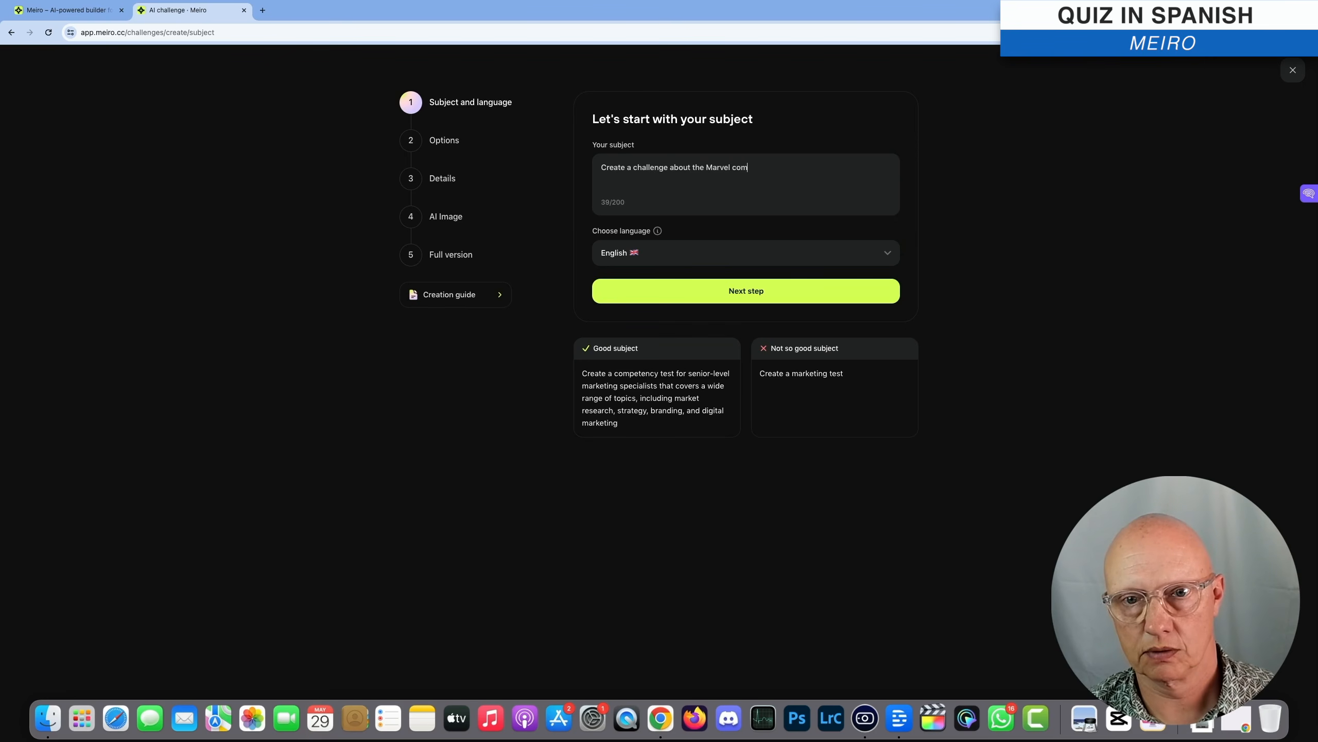
text(ic universe and its)
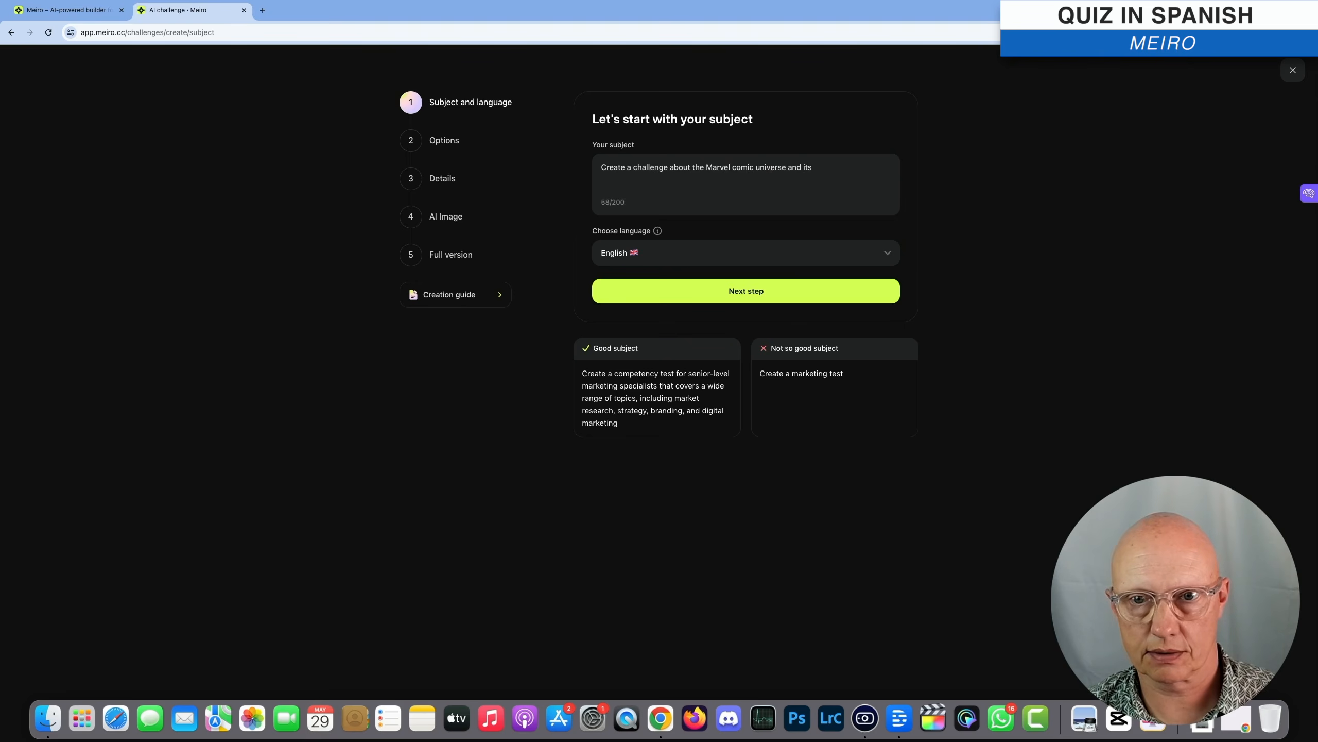
key(BackSpace)
key(BackSpace)
key(BackSpace)
key(BackSpace)
key(BackSpace)
key(BackSpace)
key(BackSpace)
key(BackSpace)
text(, cover)
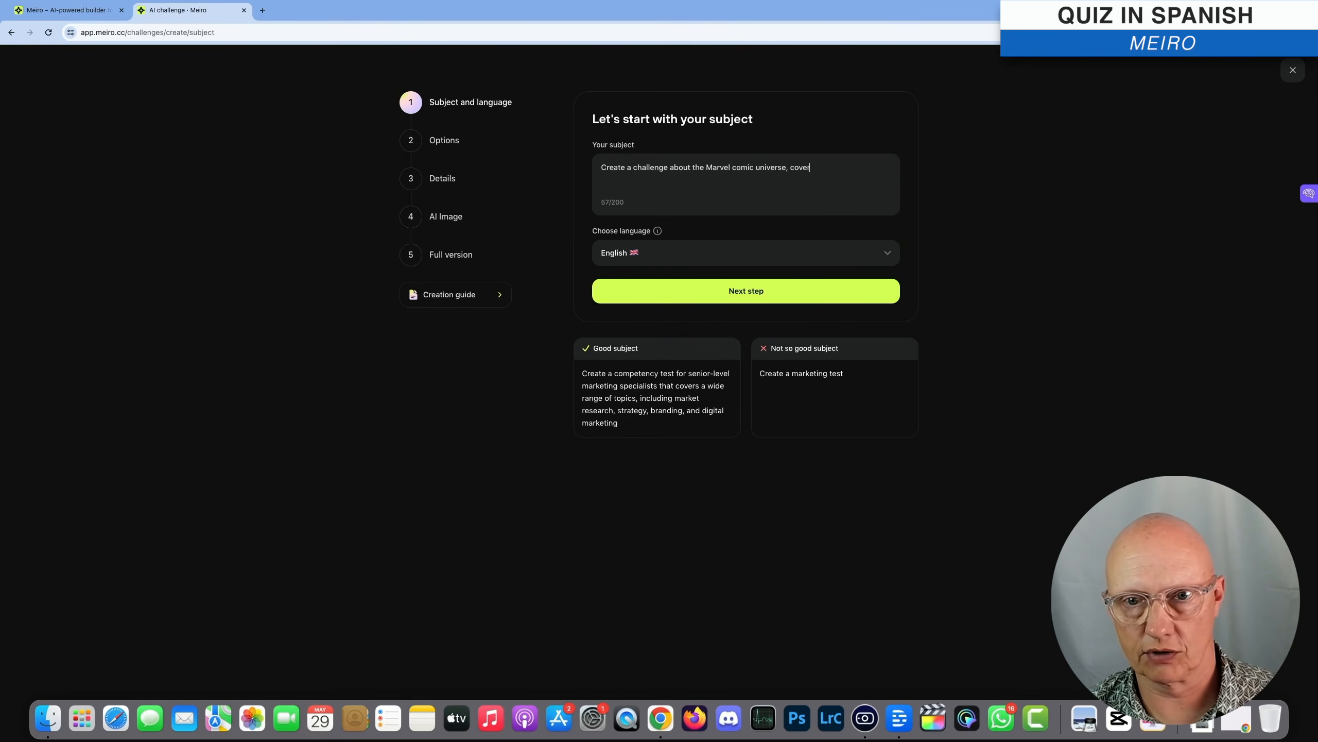
text(ing the super)
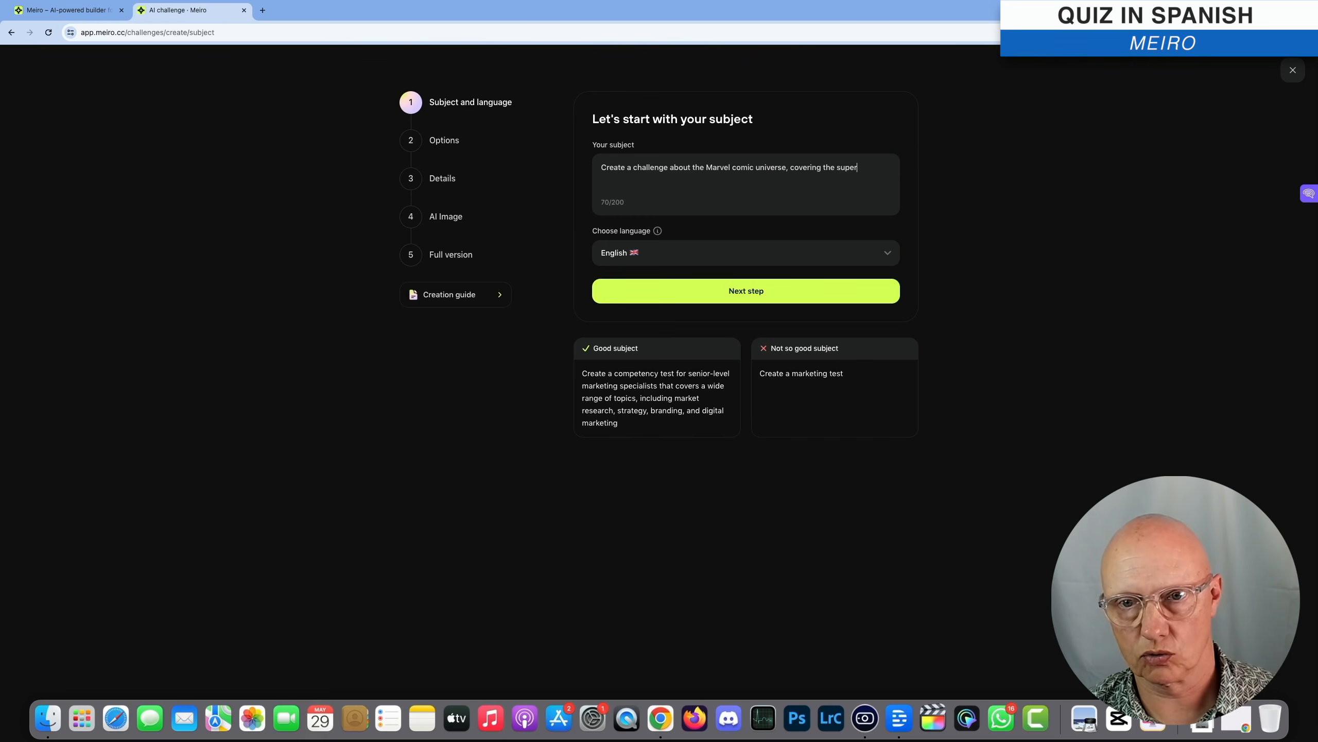
text(-heroes, places, ev)
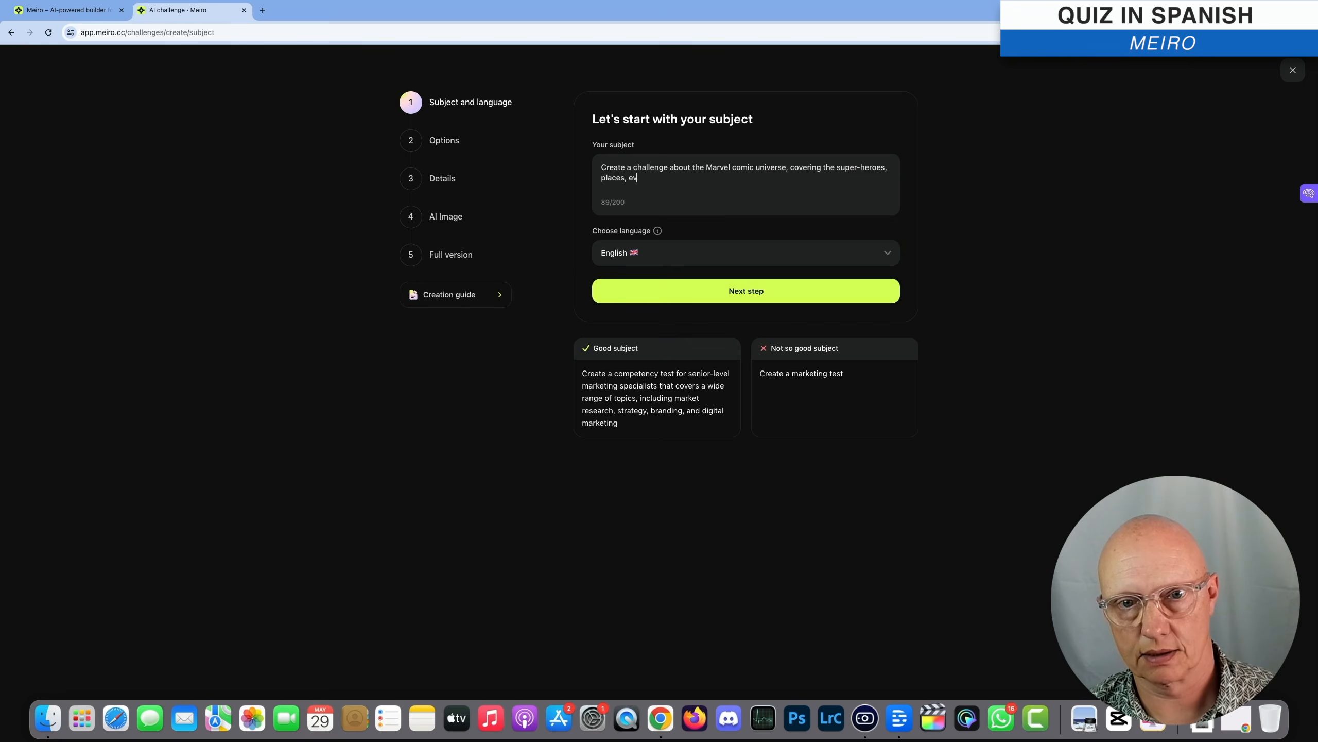
text(ents, and)
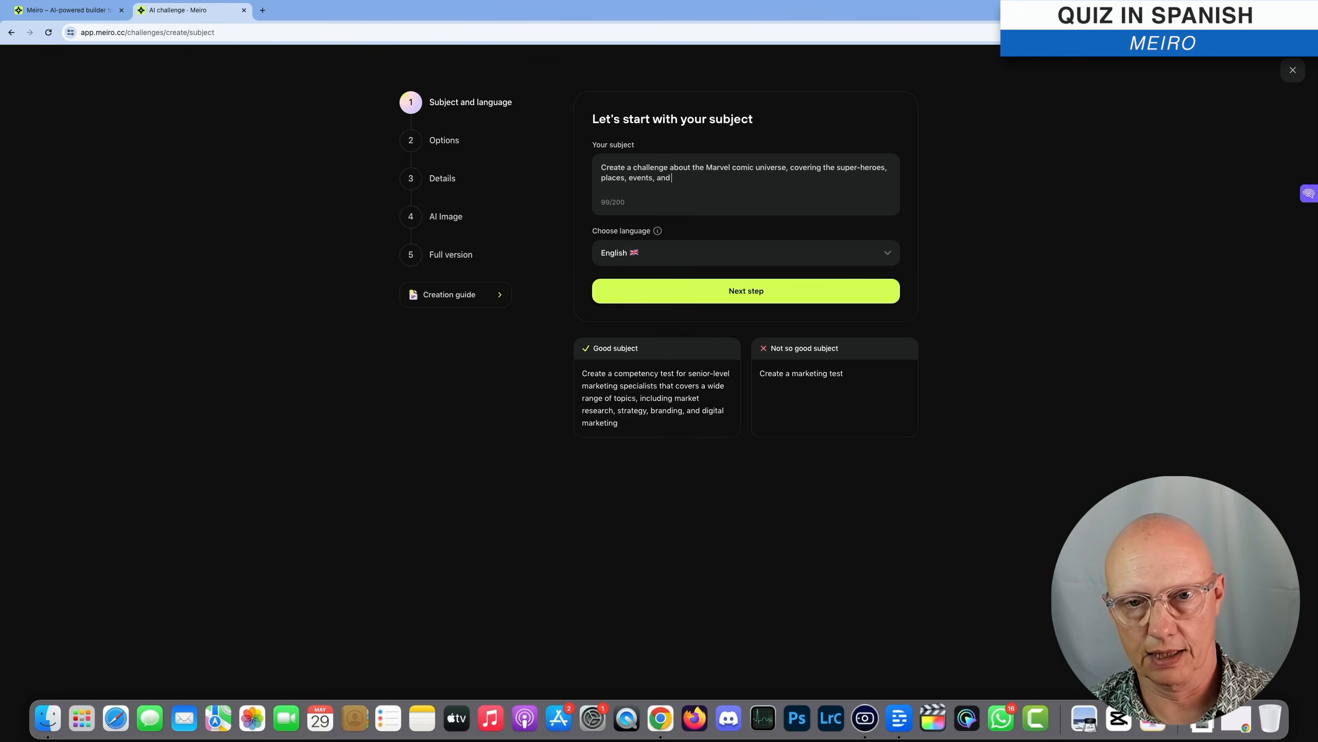
text( anecdotes.)
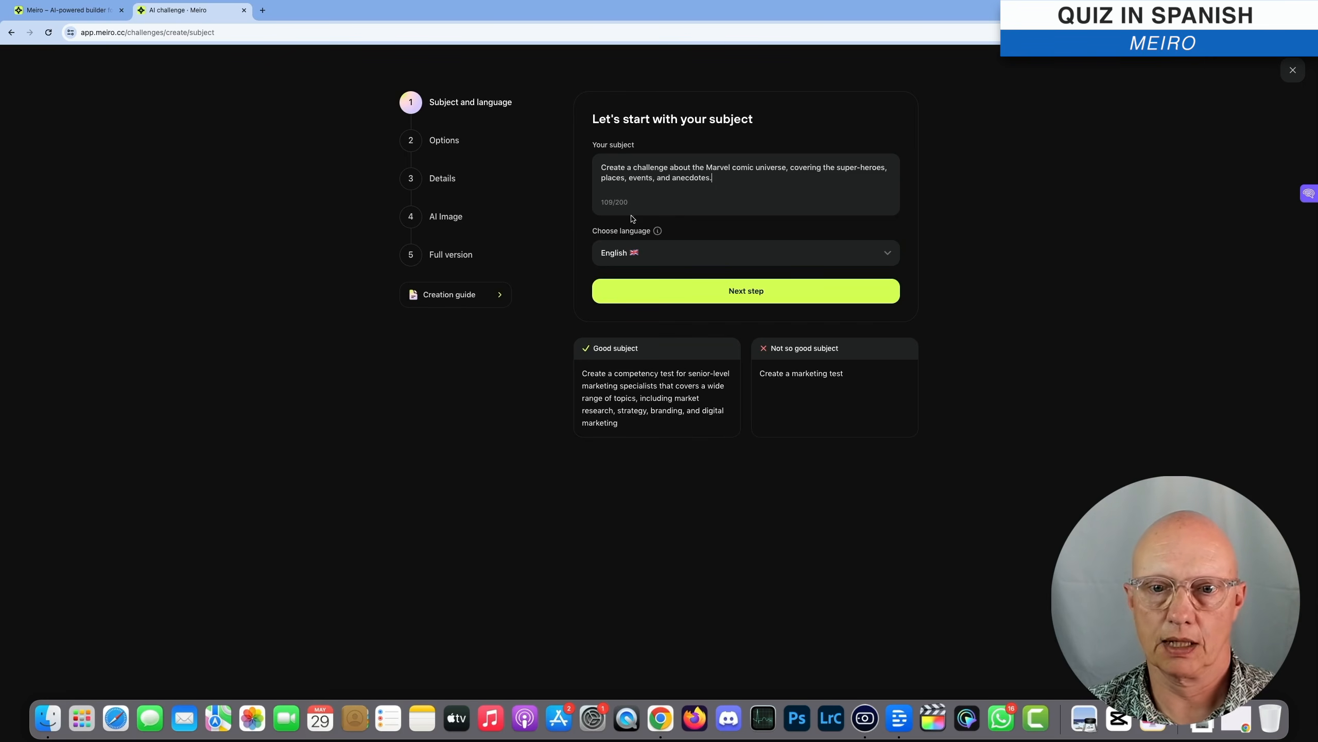
- Set the quiz language to Spanish and continue to the question and result options
click(666, 259)
click(668, 306)
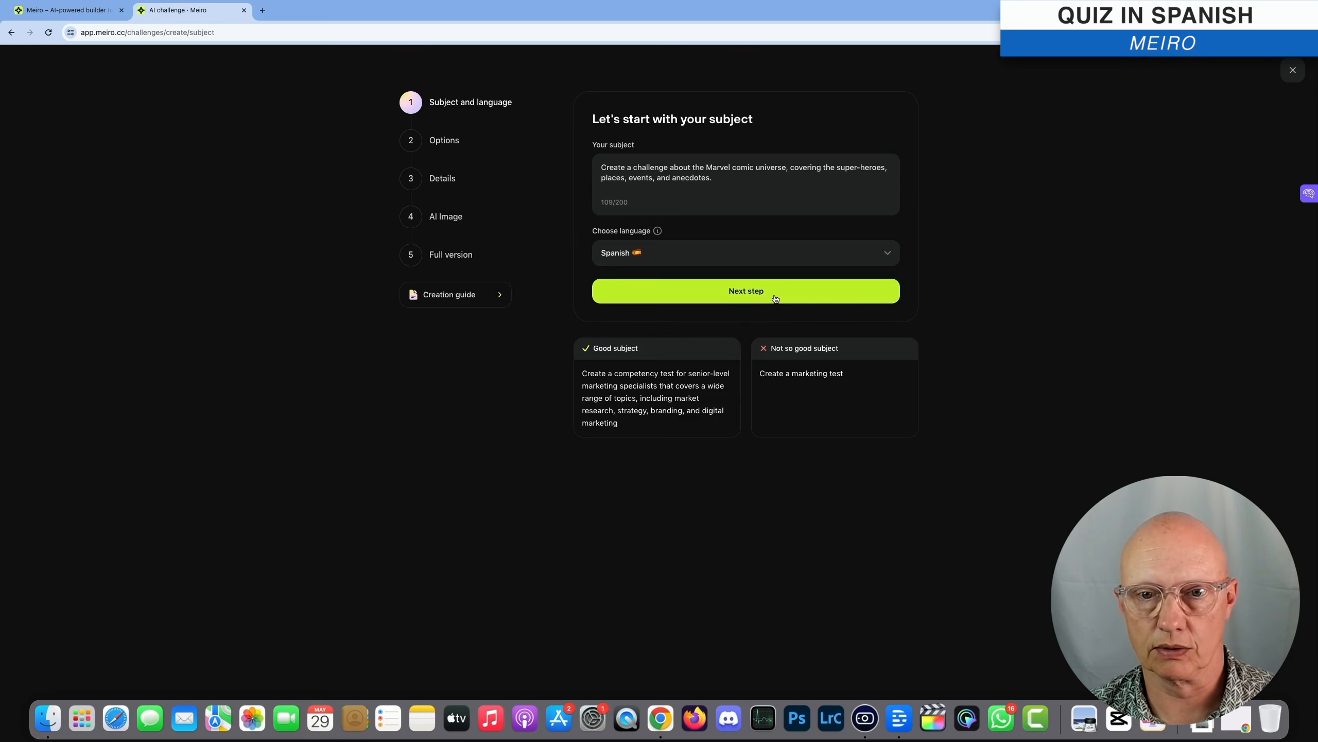
click(776, 299)
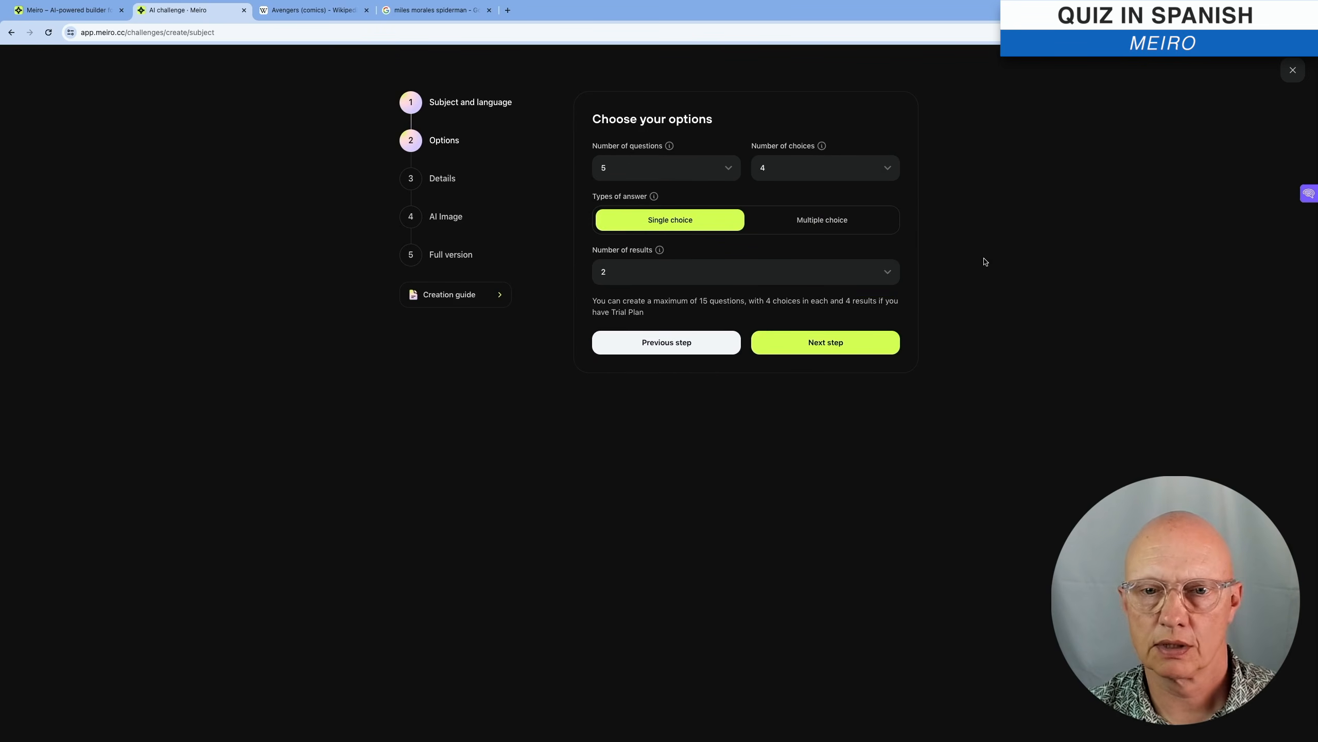
- Set the number of results to 3 and continue to the quiz details
click(788, 272)
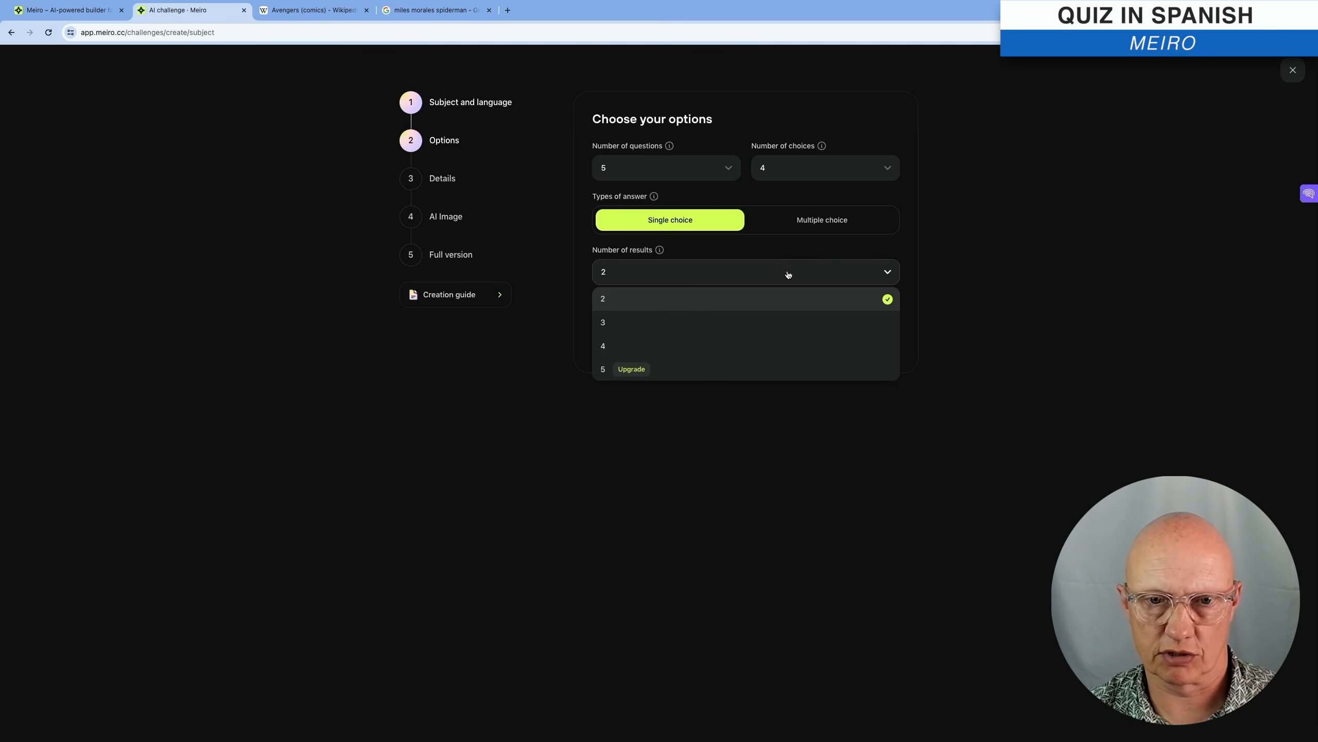
click(734, 320)
click(848, 347)
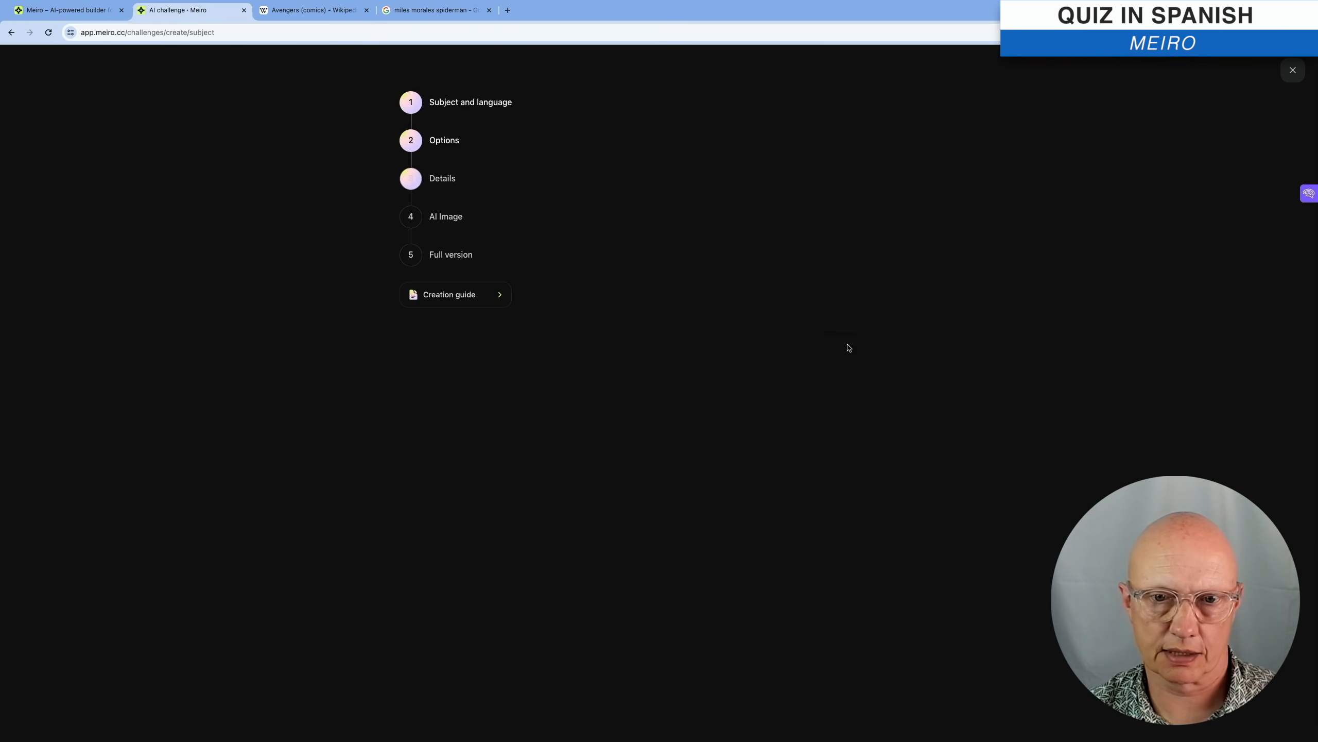
- Set the quiz difficulty to Medium and choose Funny as its tone of voice
click(818, 166)
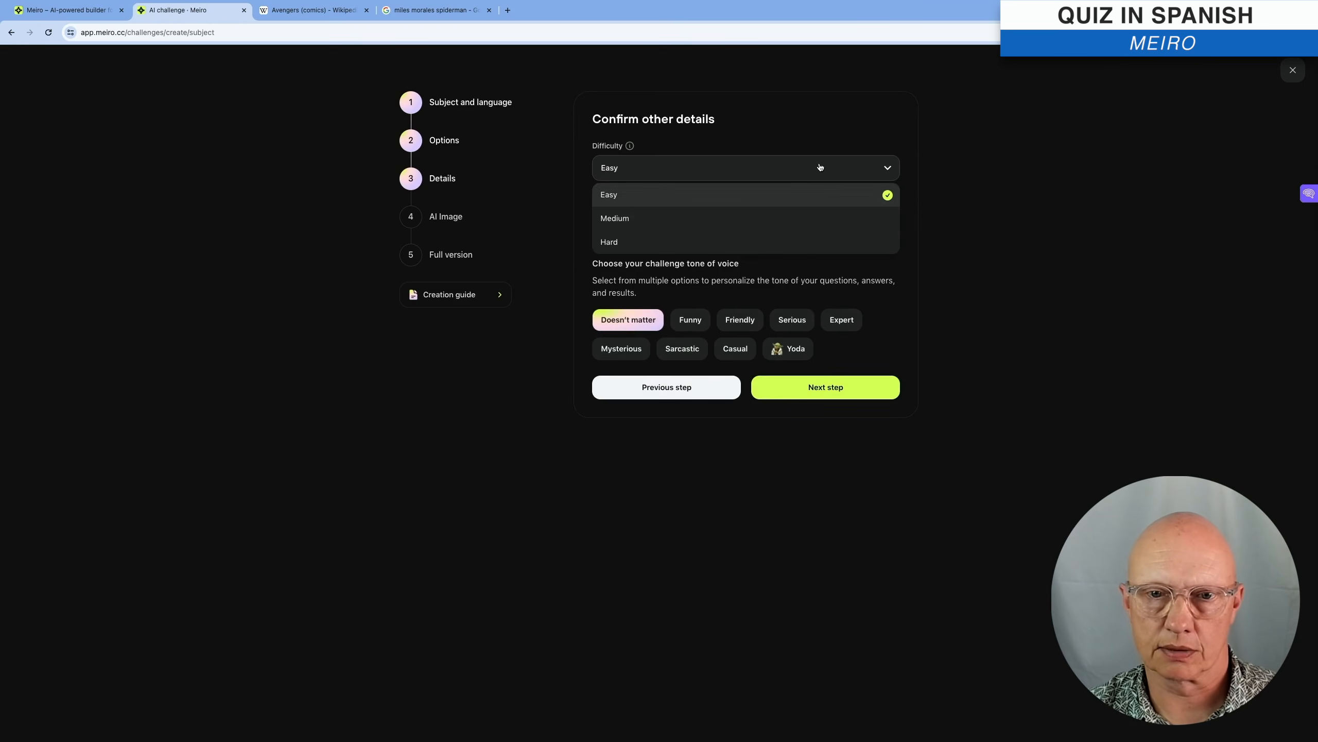
click(760, 222)
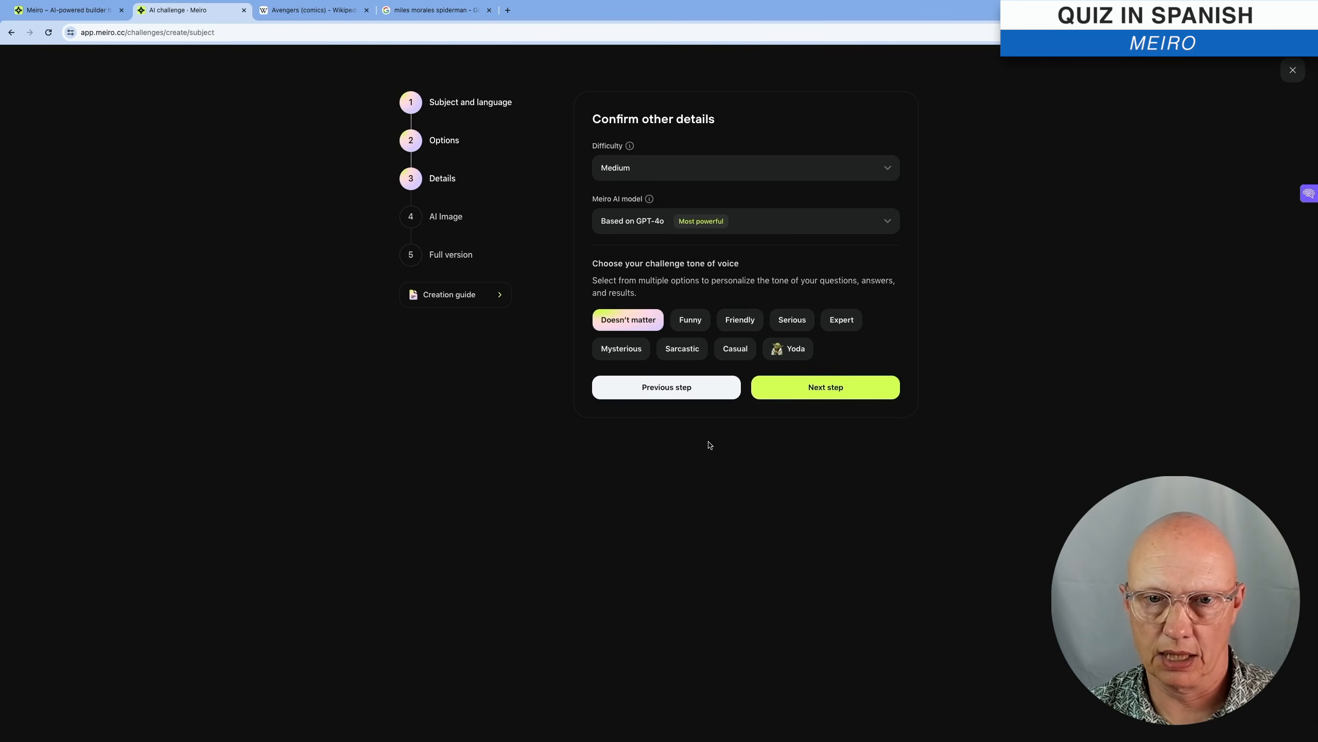
click(690, 320)
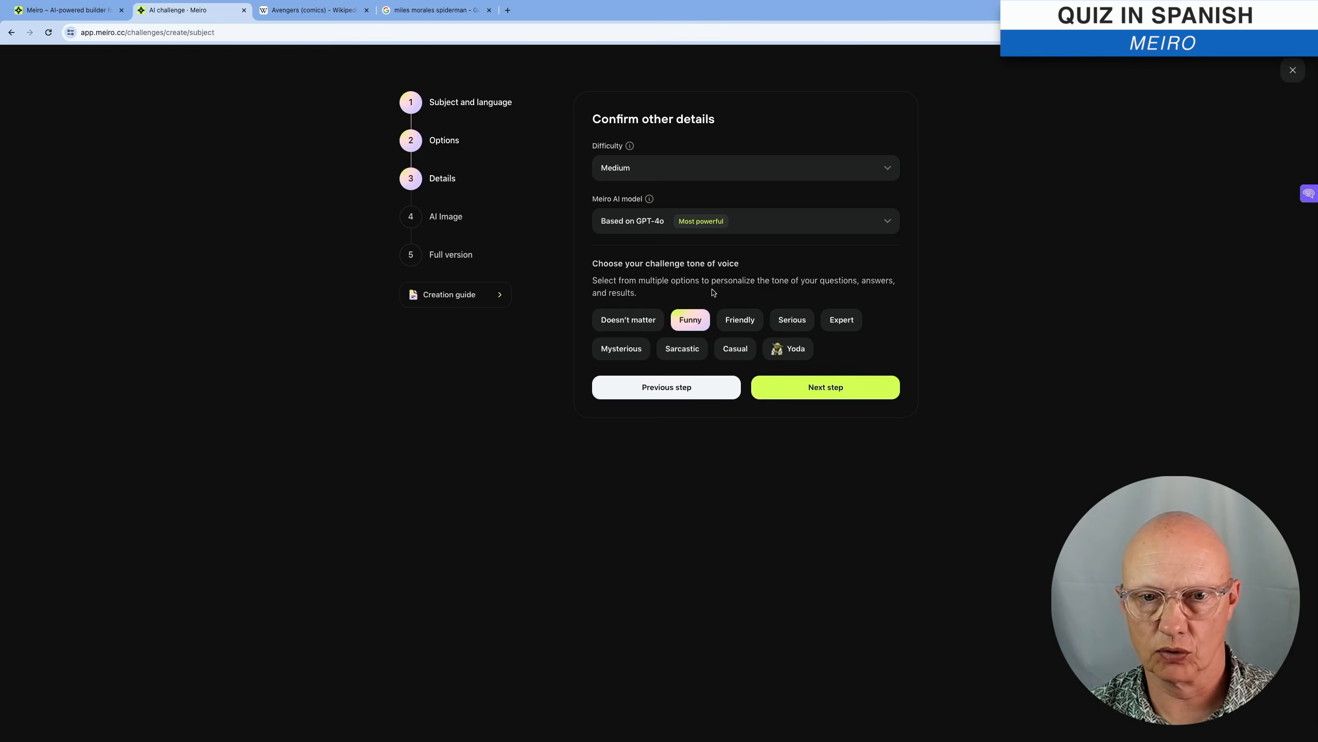
- Continue to the image options and generate the quiz with the cover idea "Marvel Superheroes" in Comic Book style
click(841, 391)
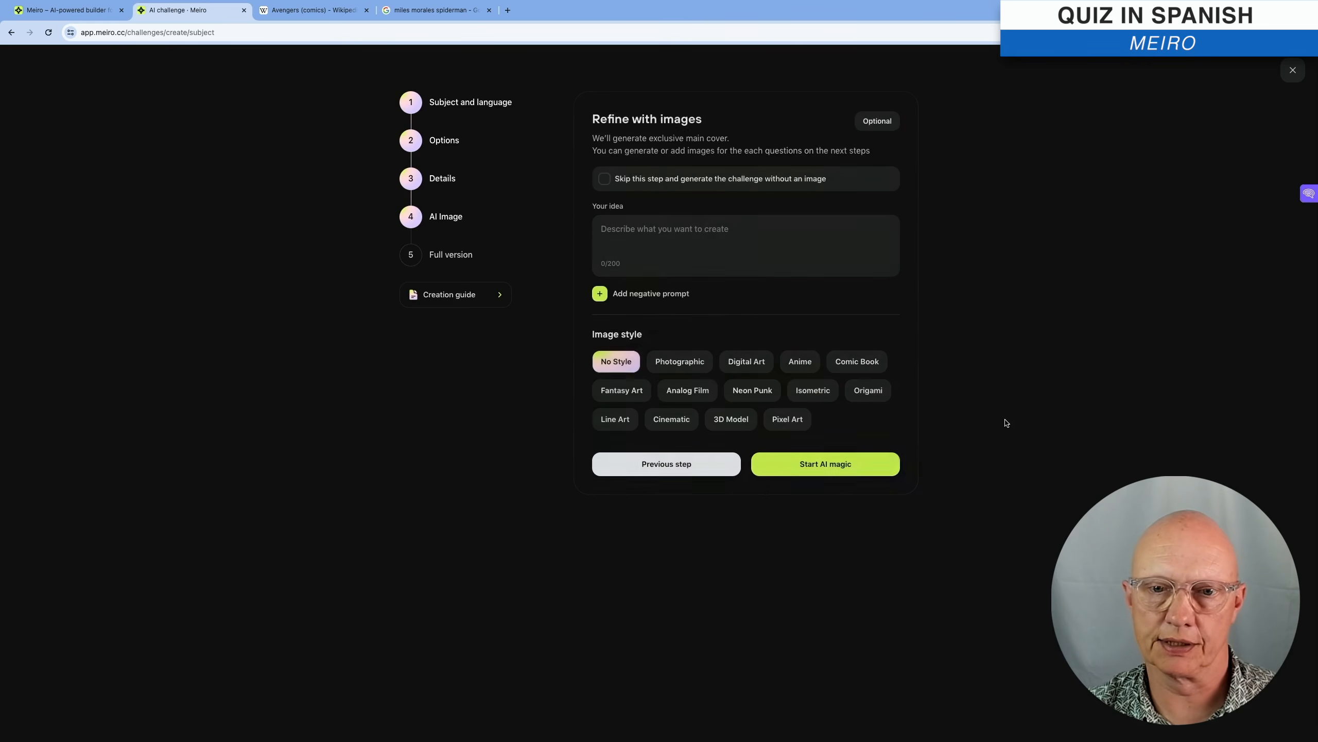
click(677, 227)
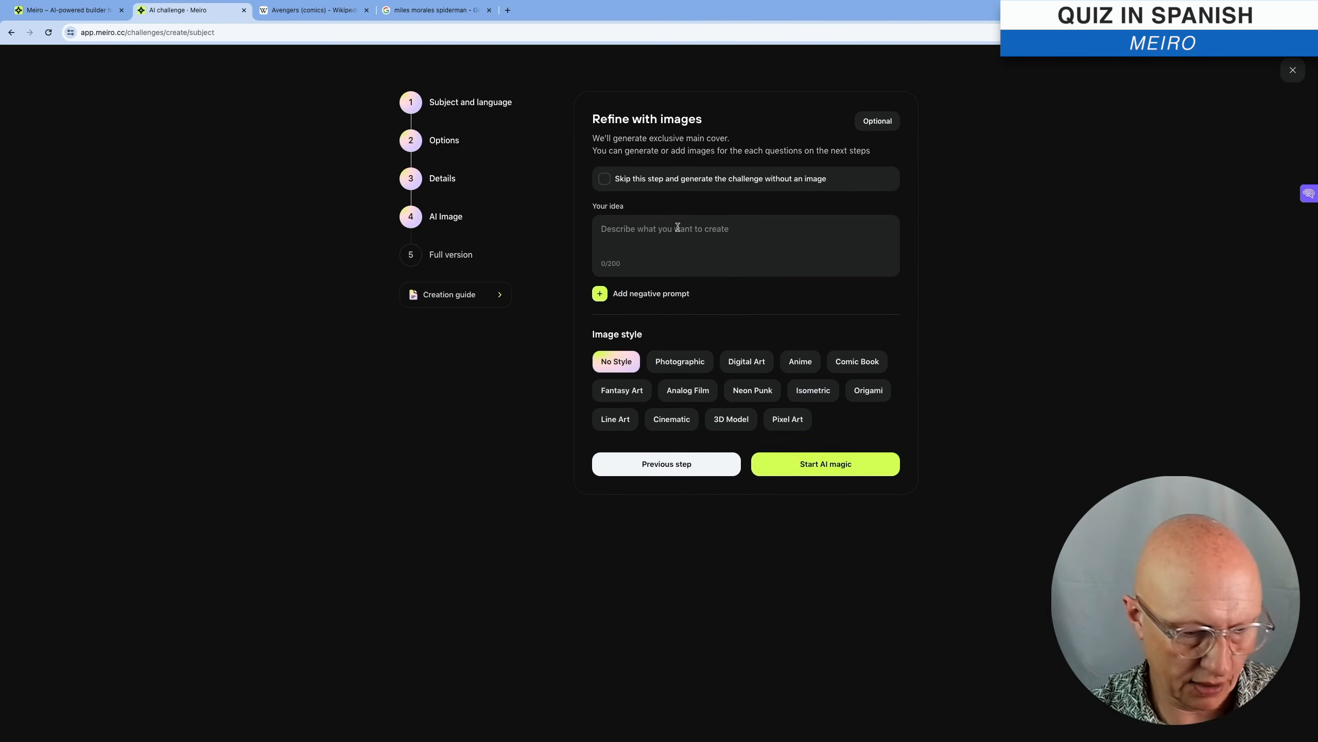
text(Marvel )
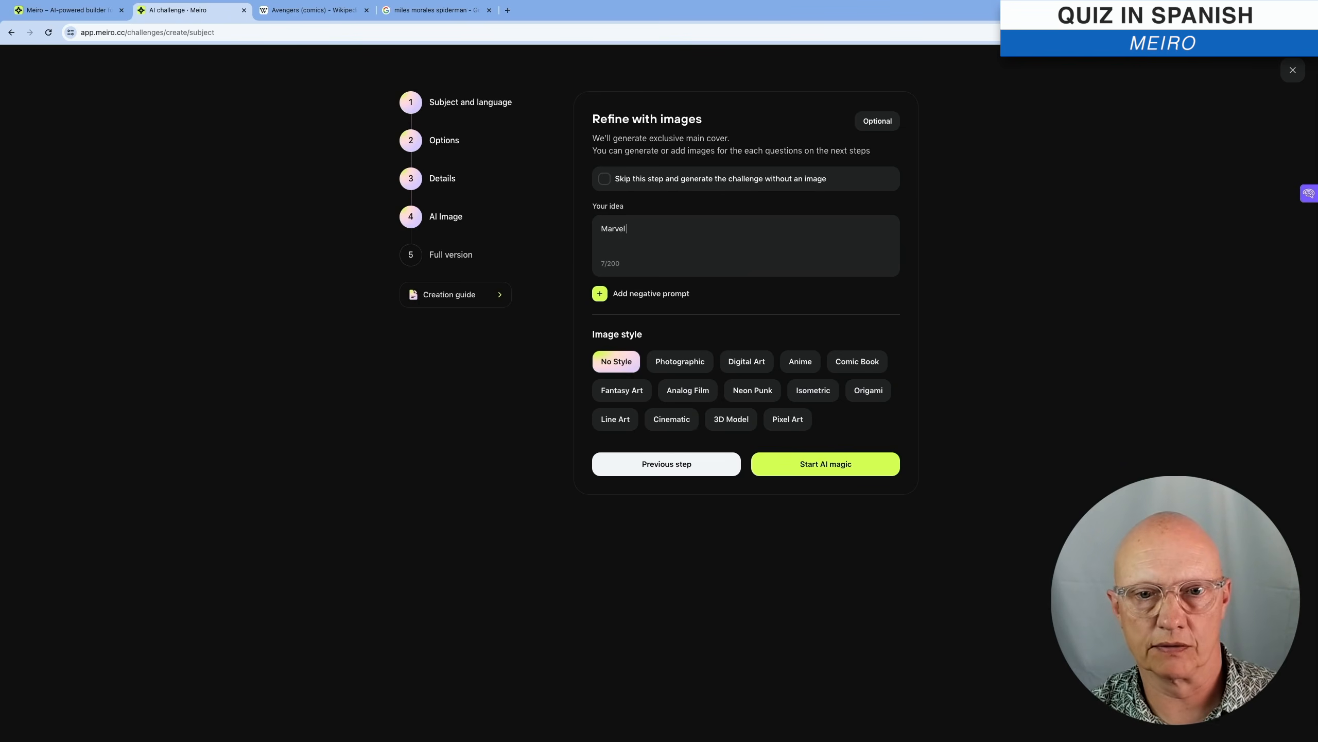
text(Superhe)
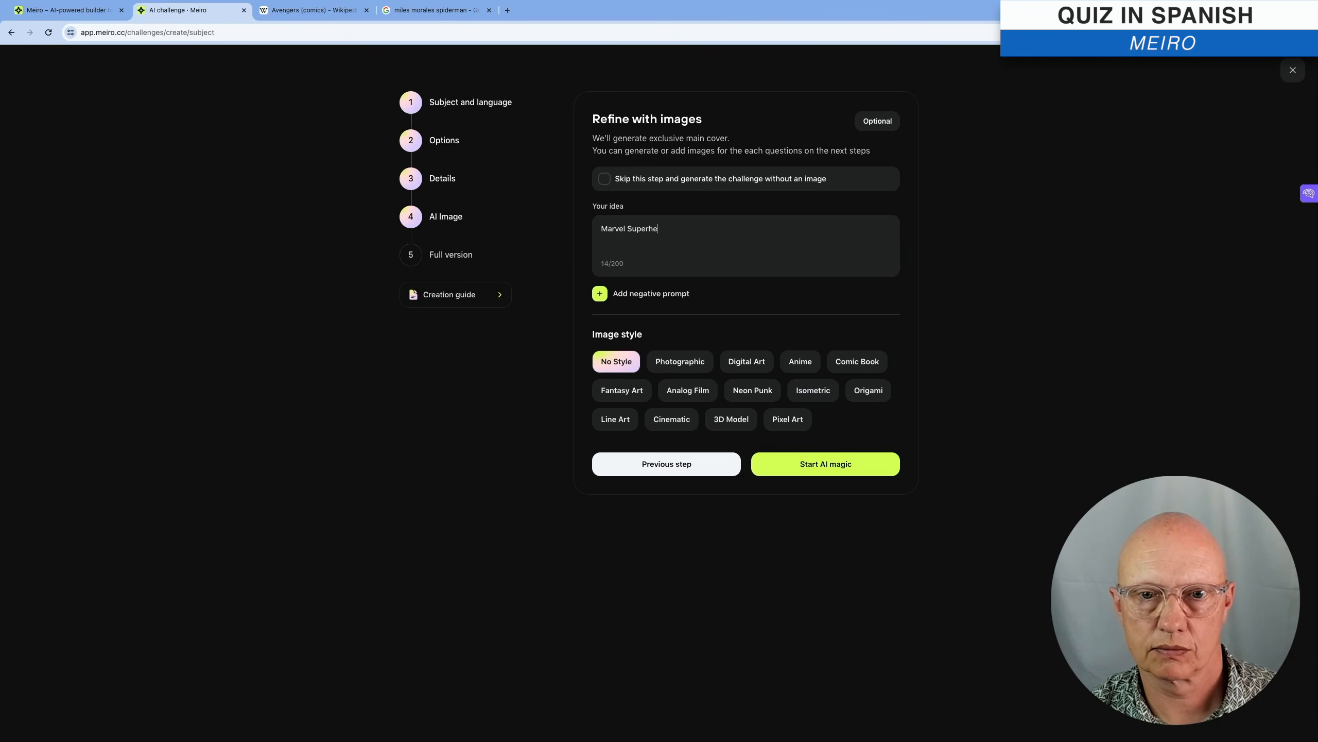
text(roes)
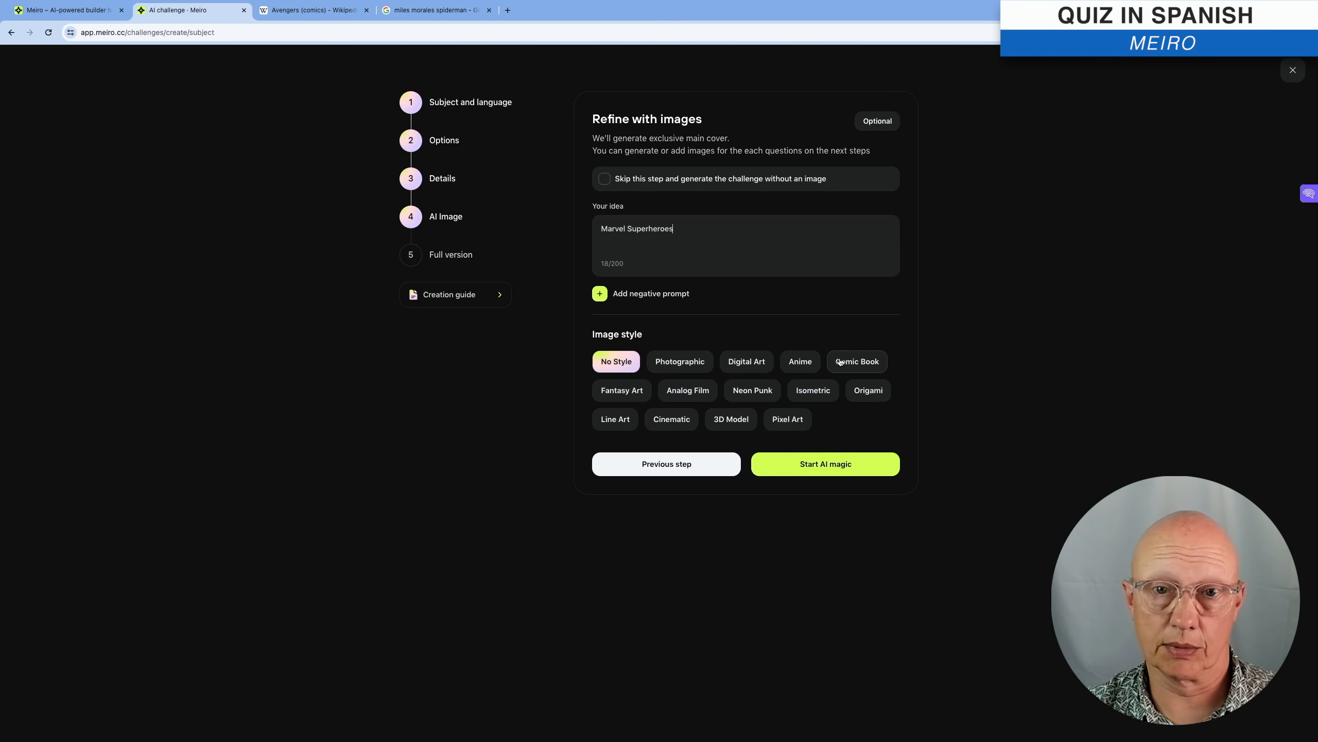
click(859, 366)
click(876, 466)
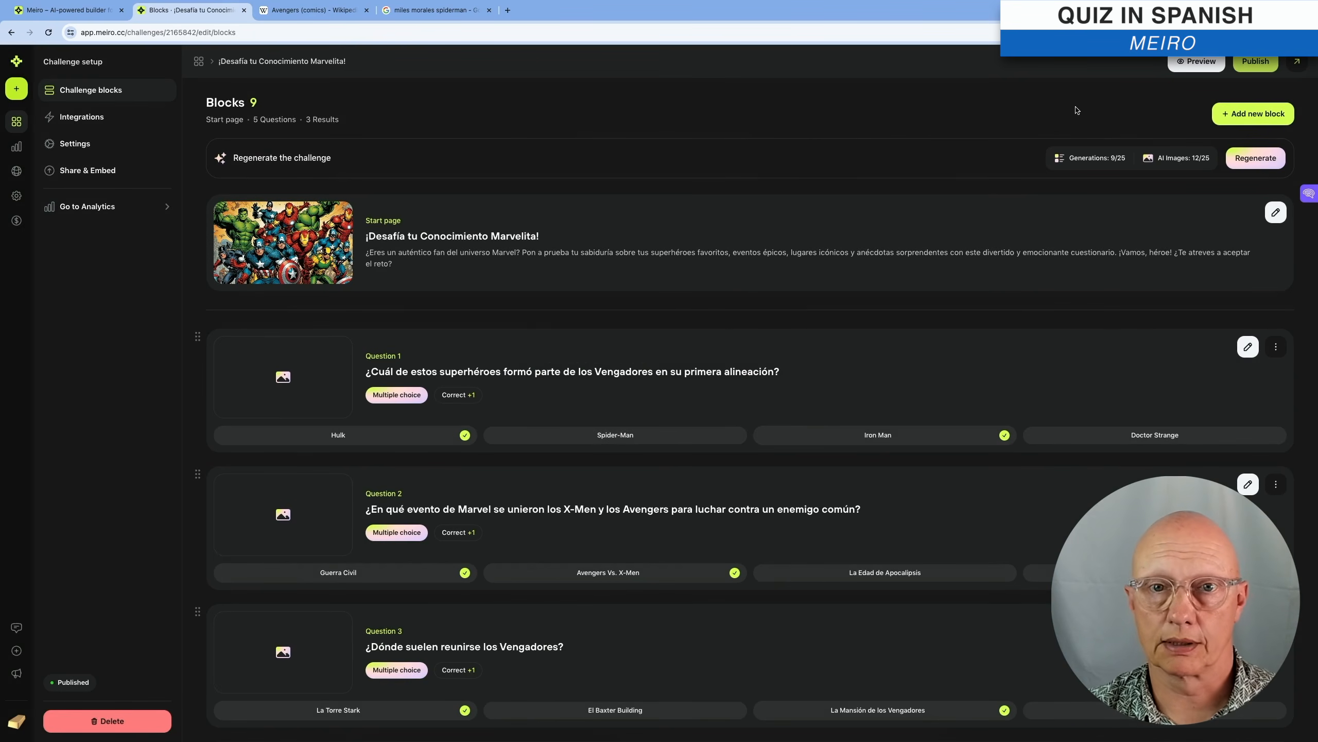
- Preview all blocks of the Spanish Marvel quiz, examine its start page, questions, answers and results, and close the preview
click(1197, 61)
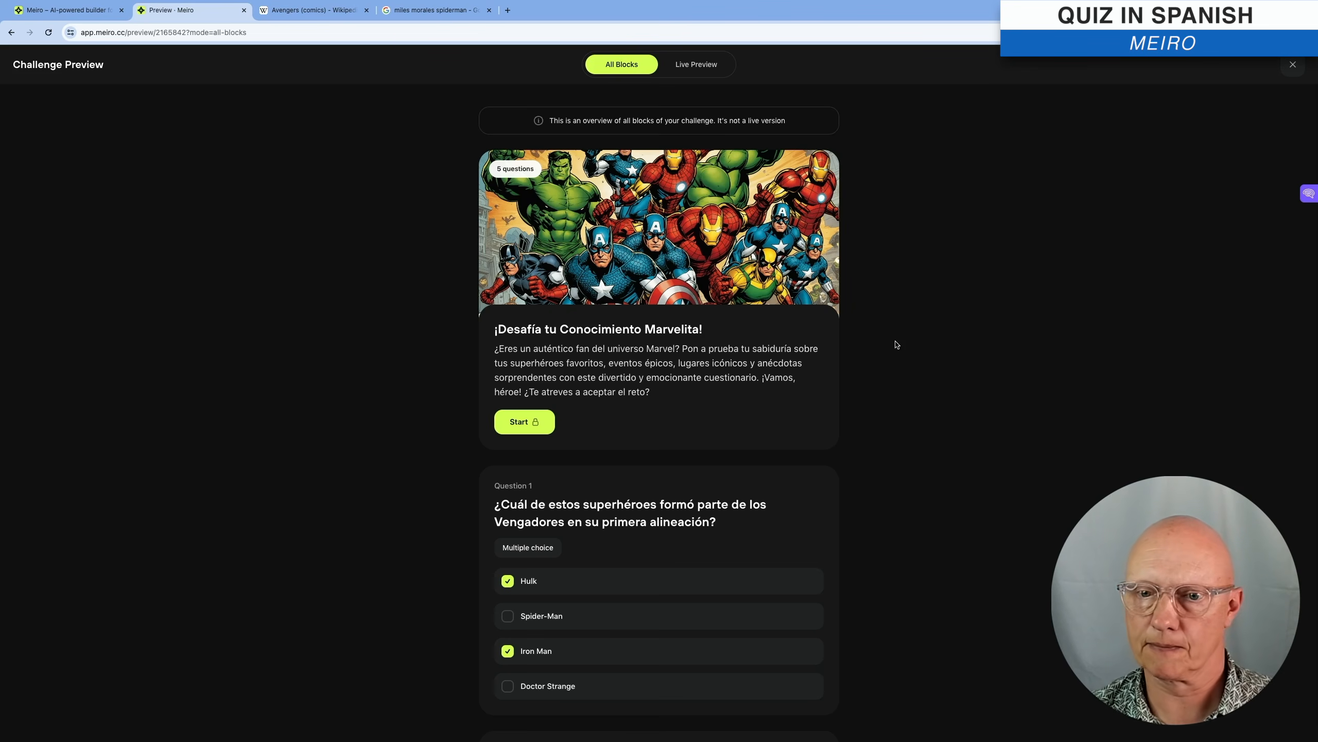
scroll(877, 361, down, 4)
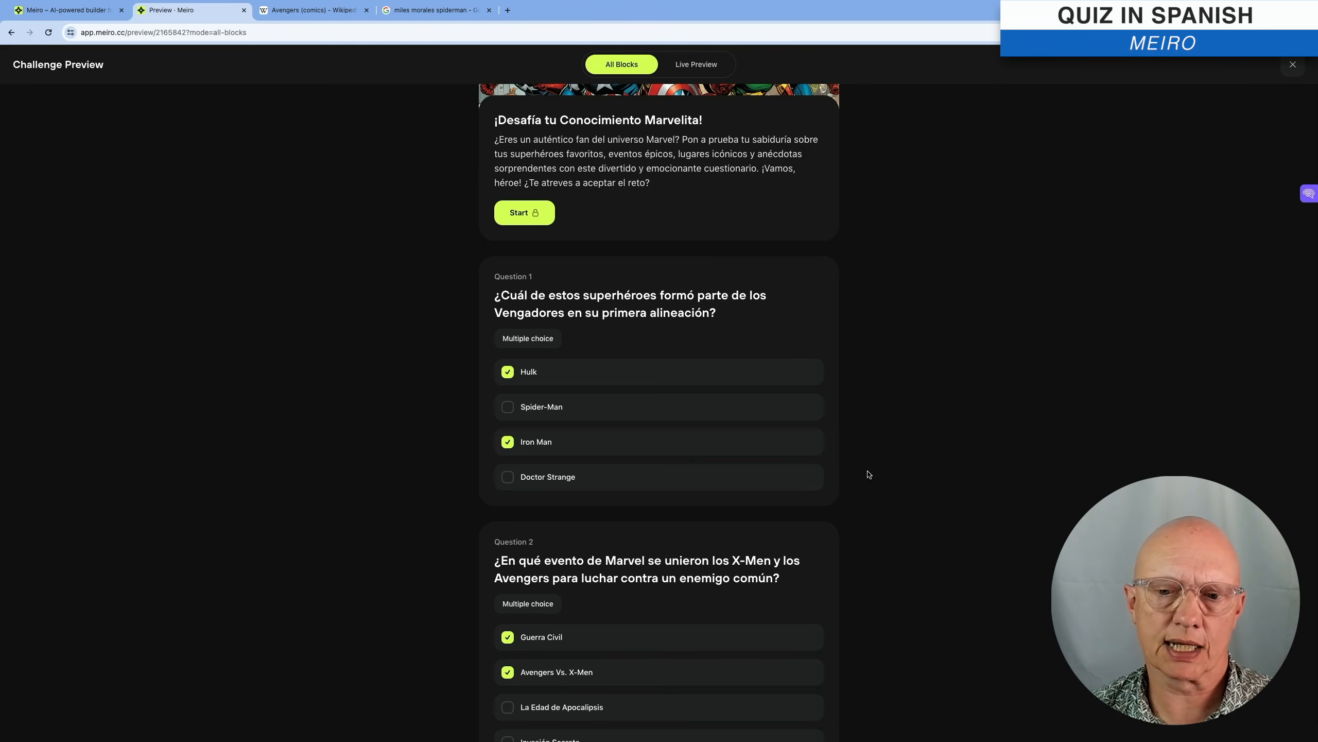
scroll(860, 471, down, 2)
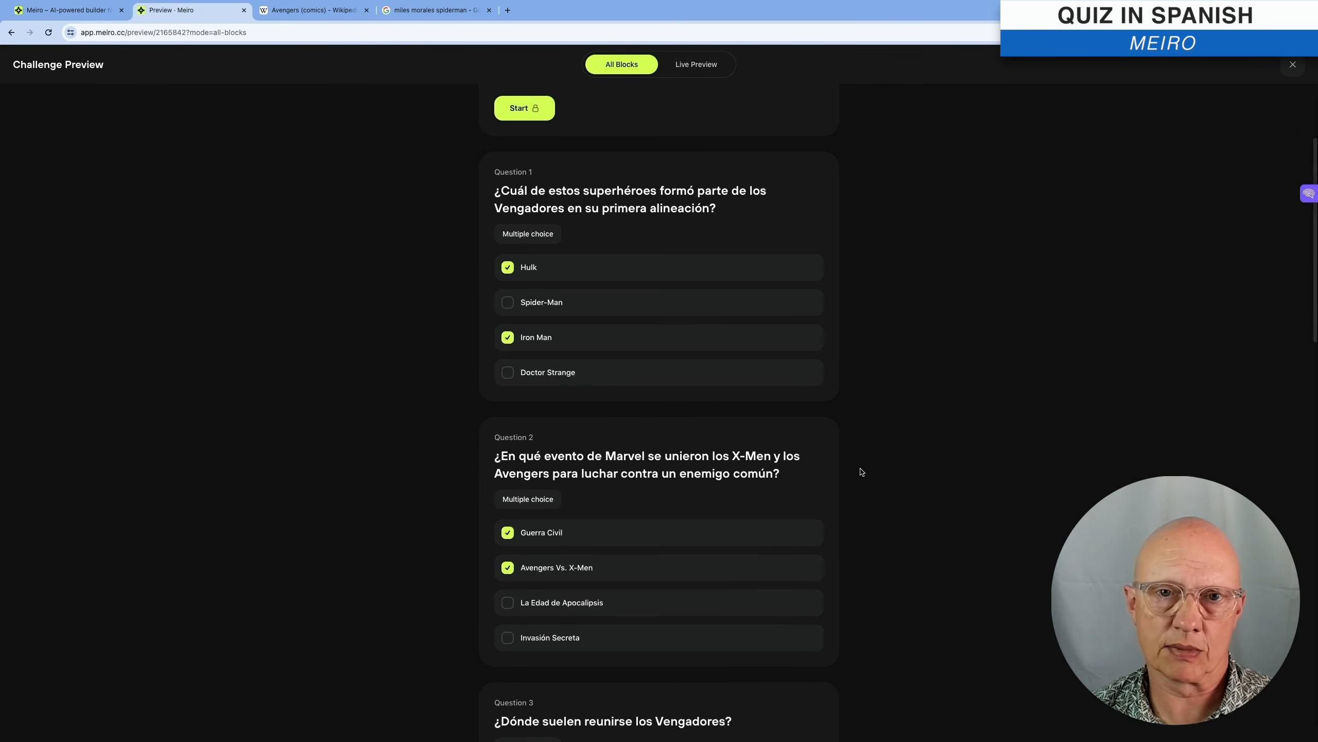
scroll(861, 471, down, 8)
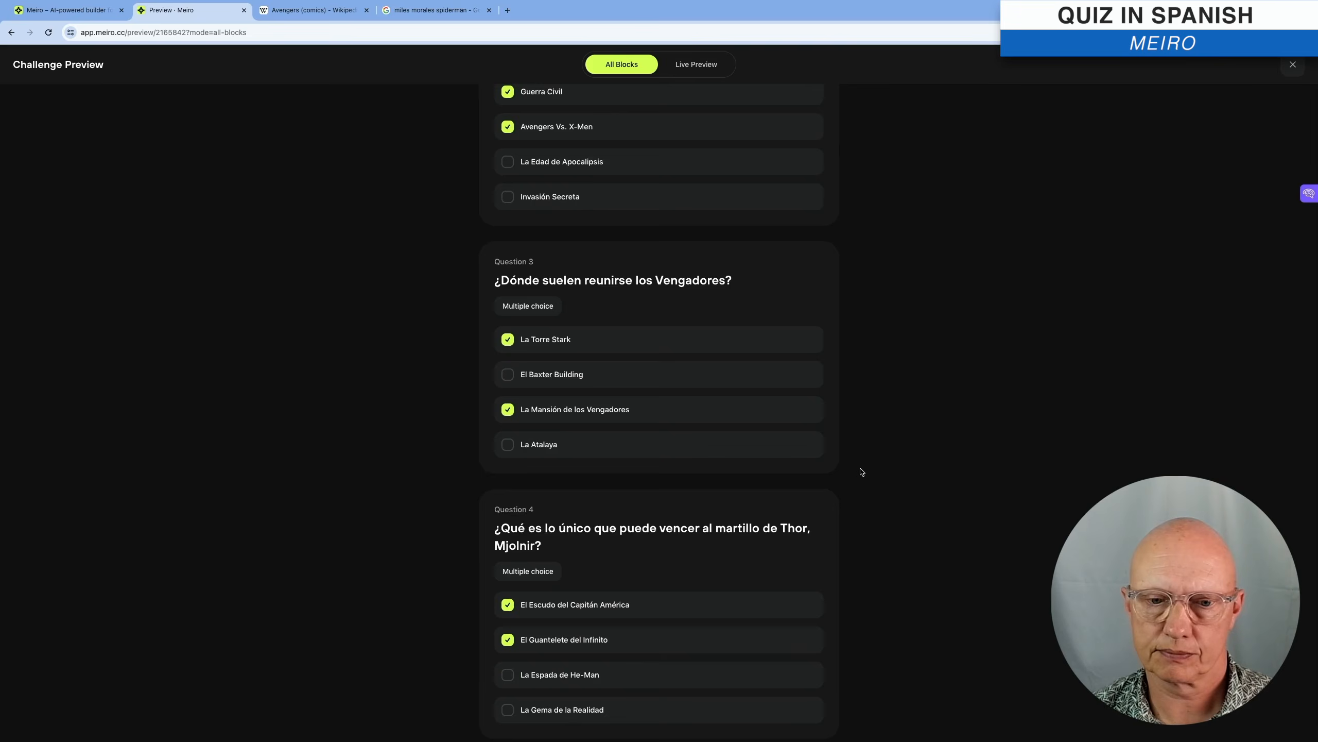
scroll(862, 462, up, 13)
scroll(866, 452, down, 2)
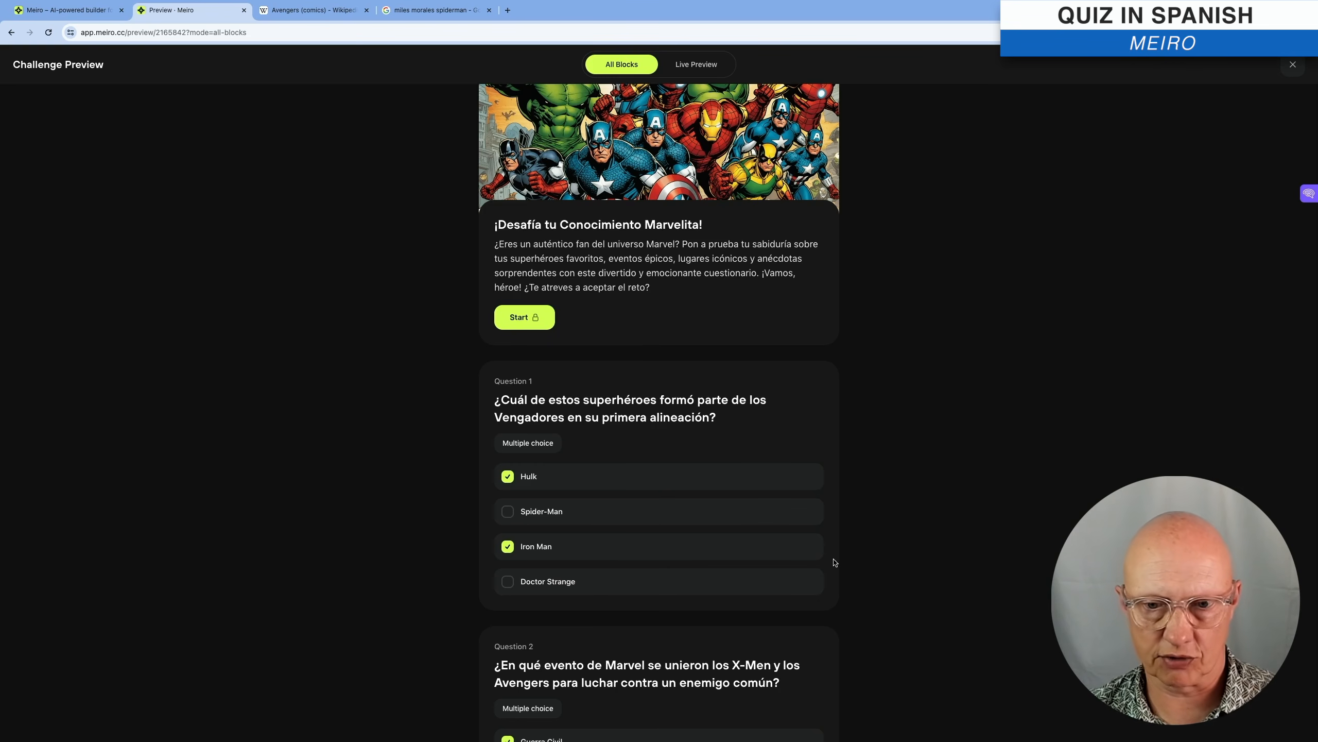
scroll(833, 561, down, 3)
scroll(834, 563, down, 5)
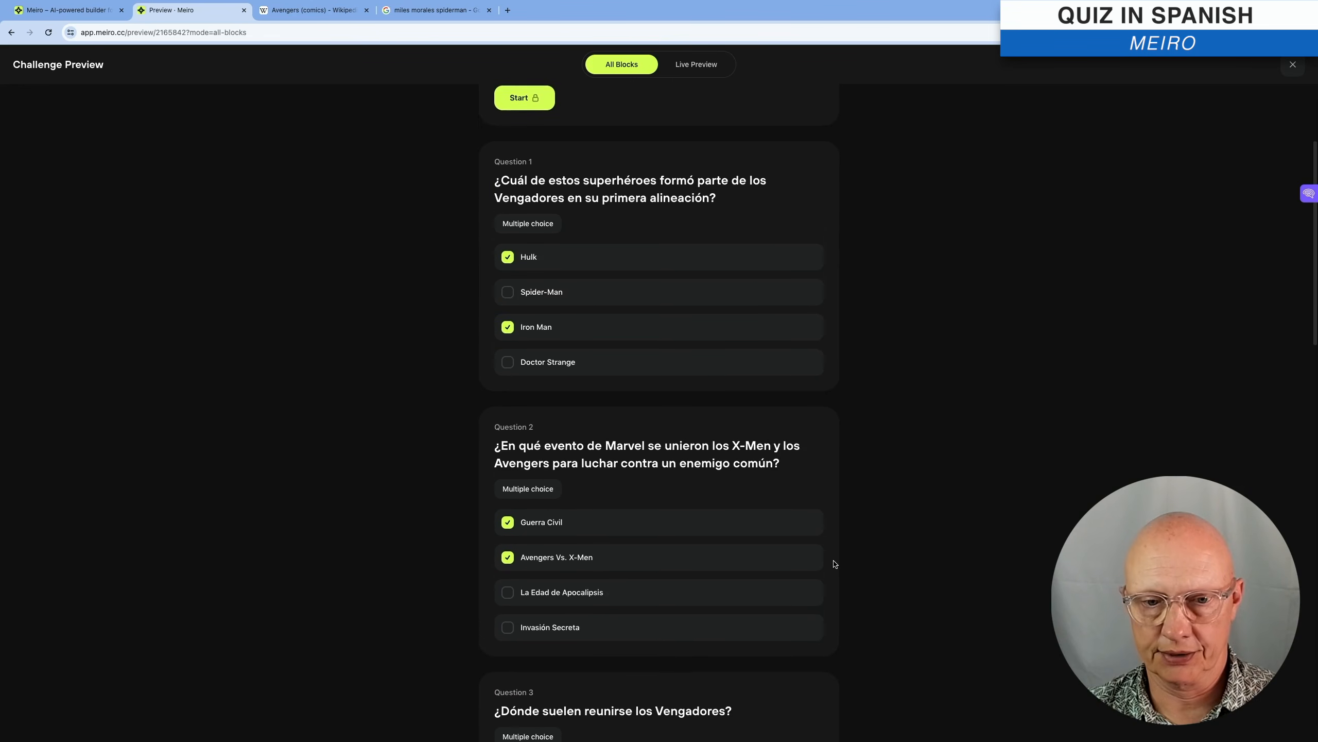
scroll(836, 467, down, 3)
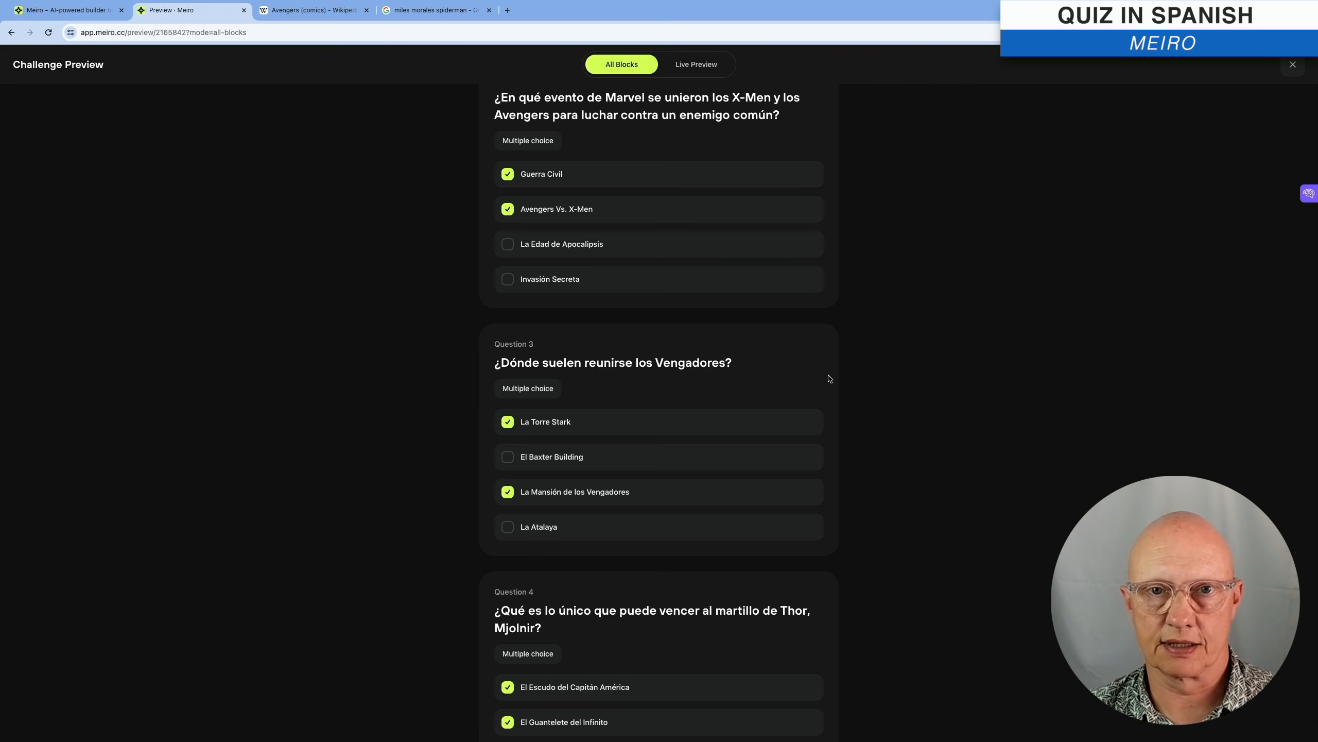
scroll(826, 378, down, 3)
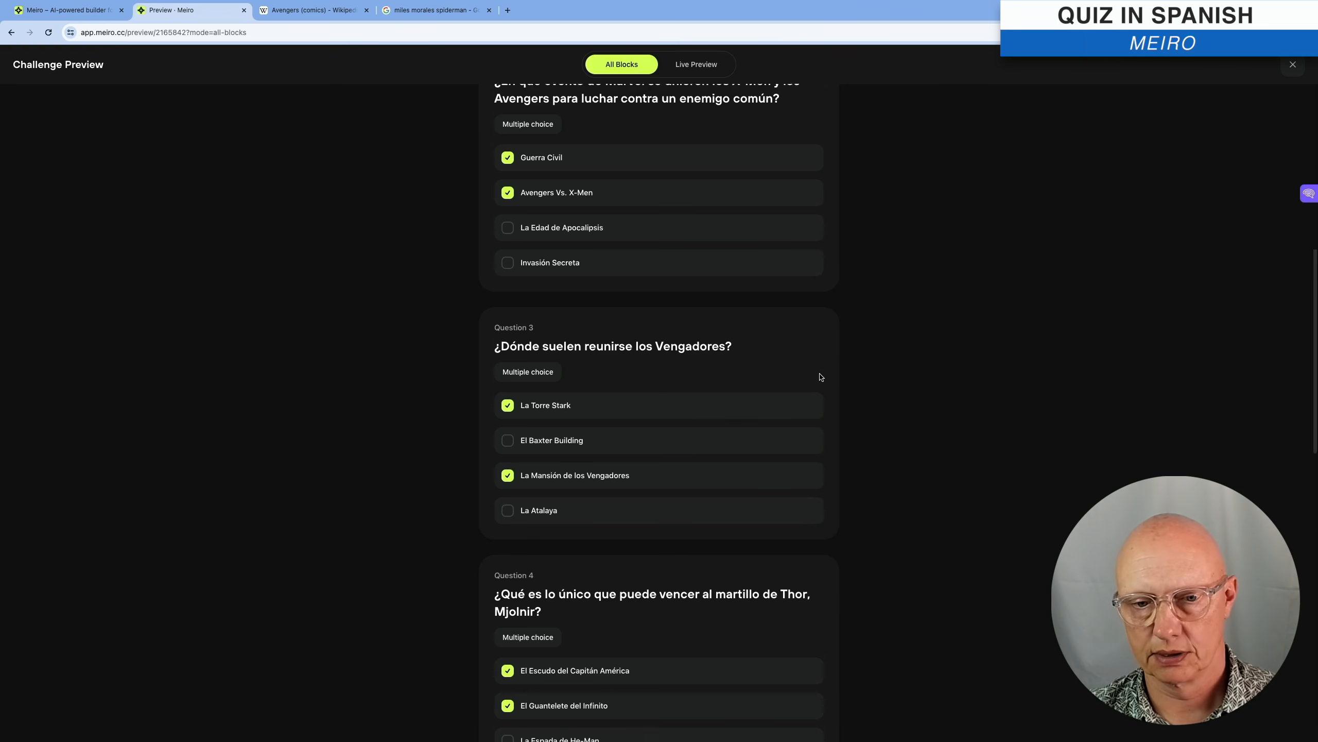
scroll(820, 377, down, 3)
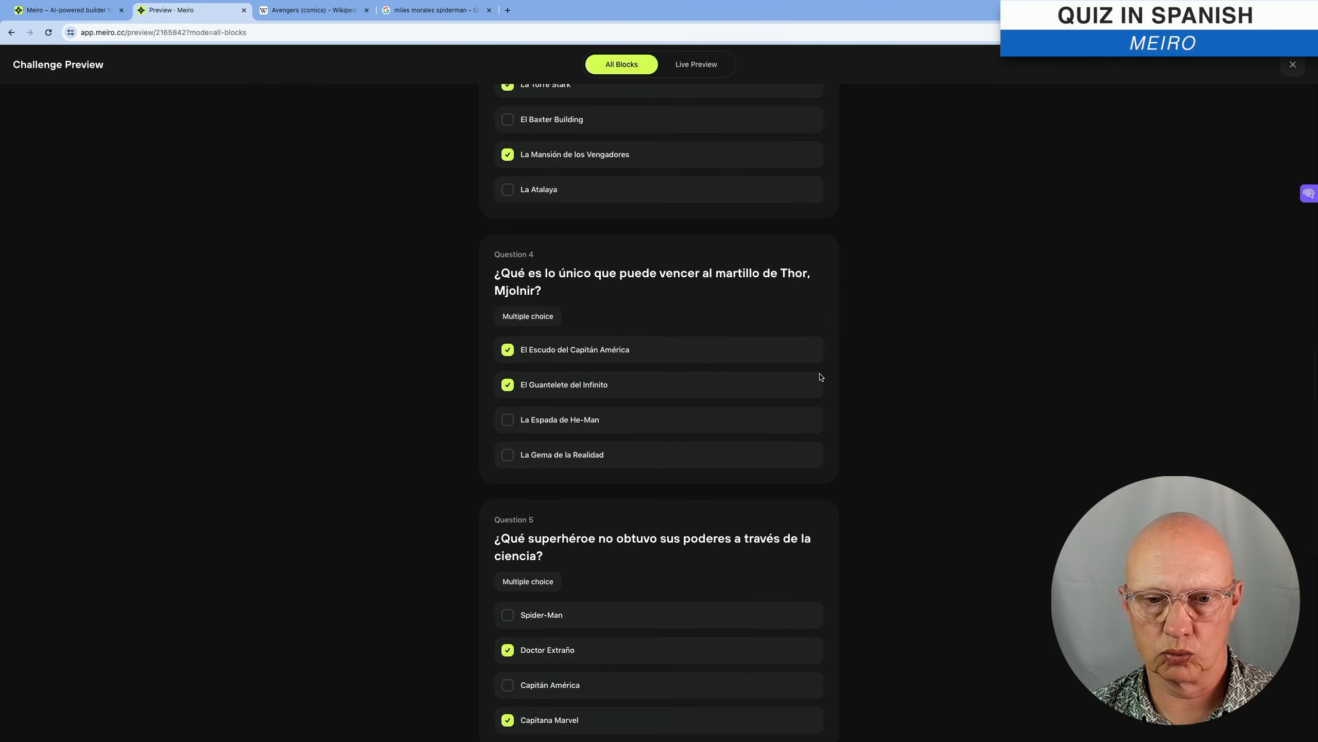
scroll(821, 377, down, 4)
scroll(821, 377, down, 4)
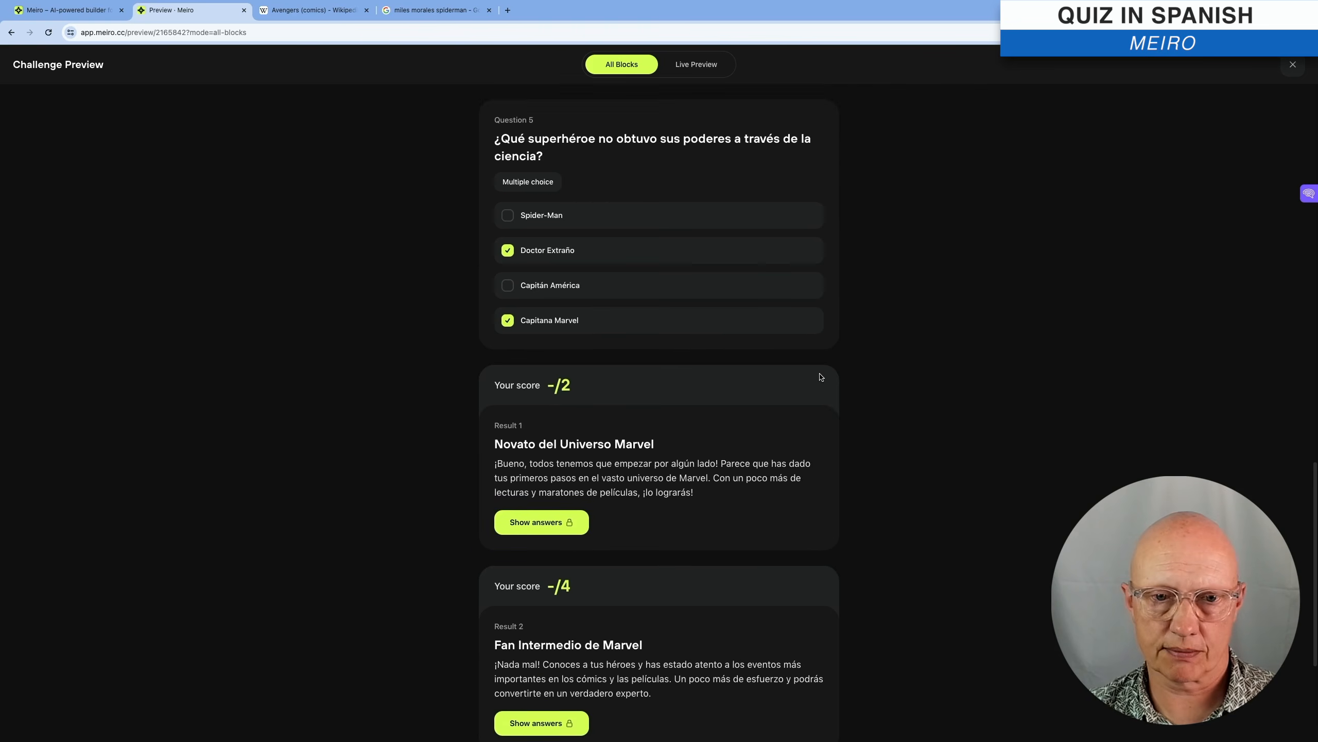
scroll(821, 377, down, 4)
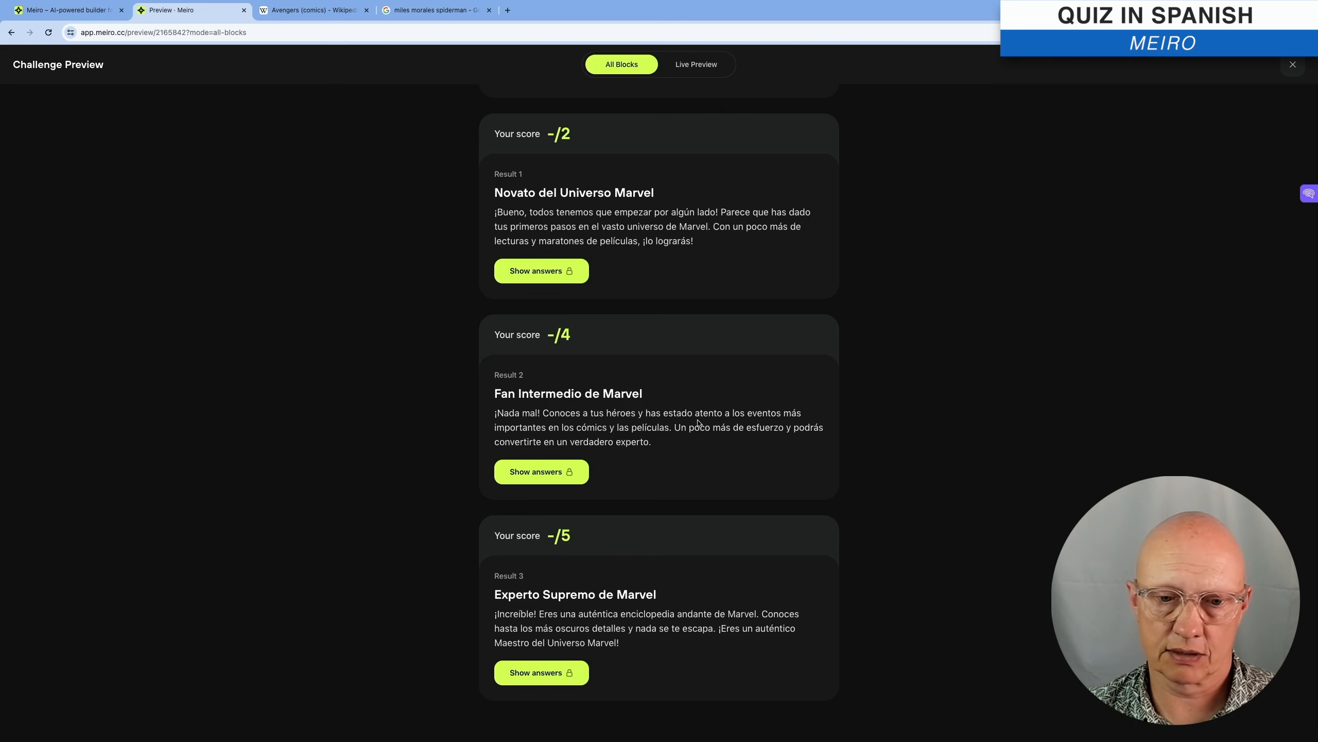
scroll(696, 420, up, 20)
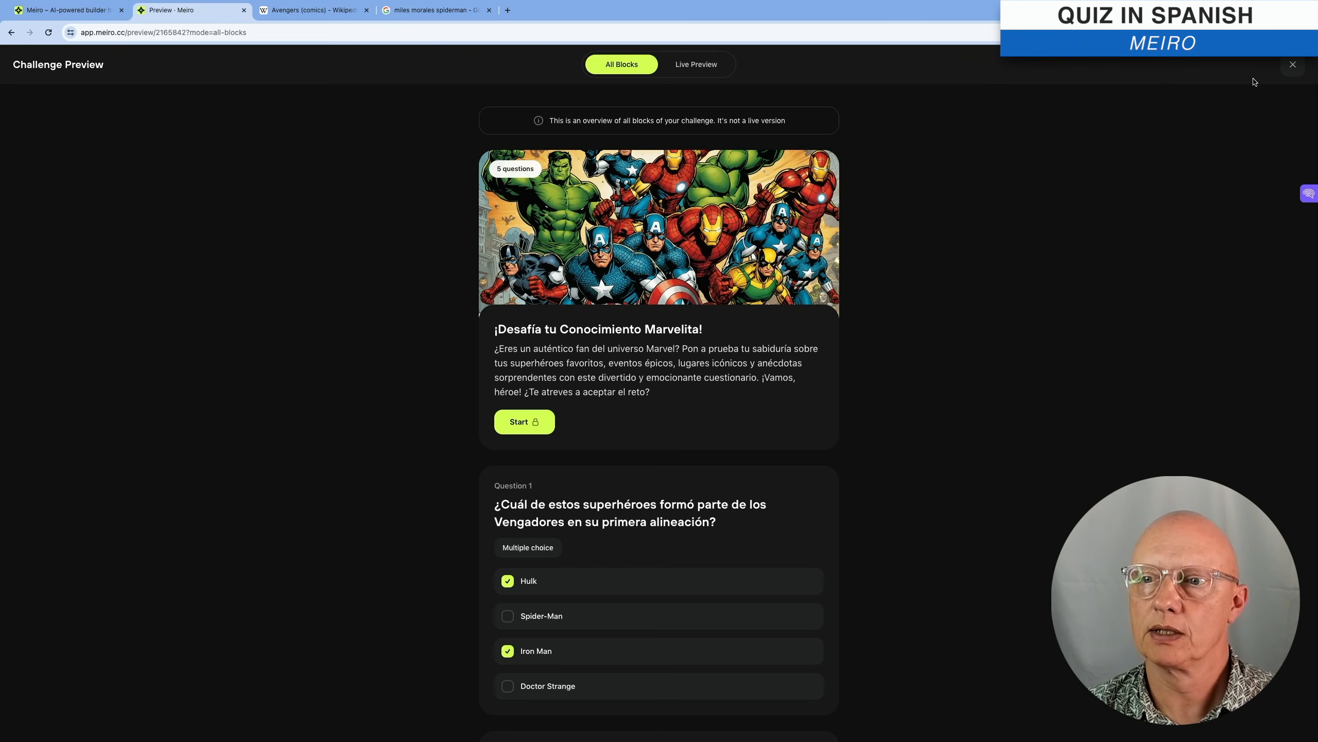
click(1293, 65)
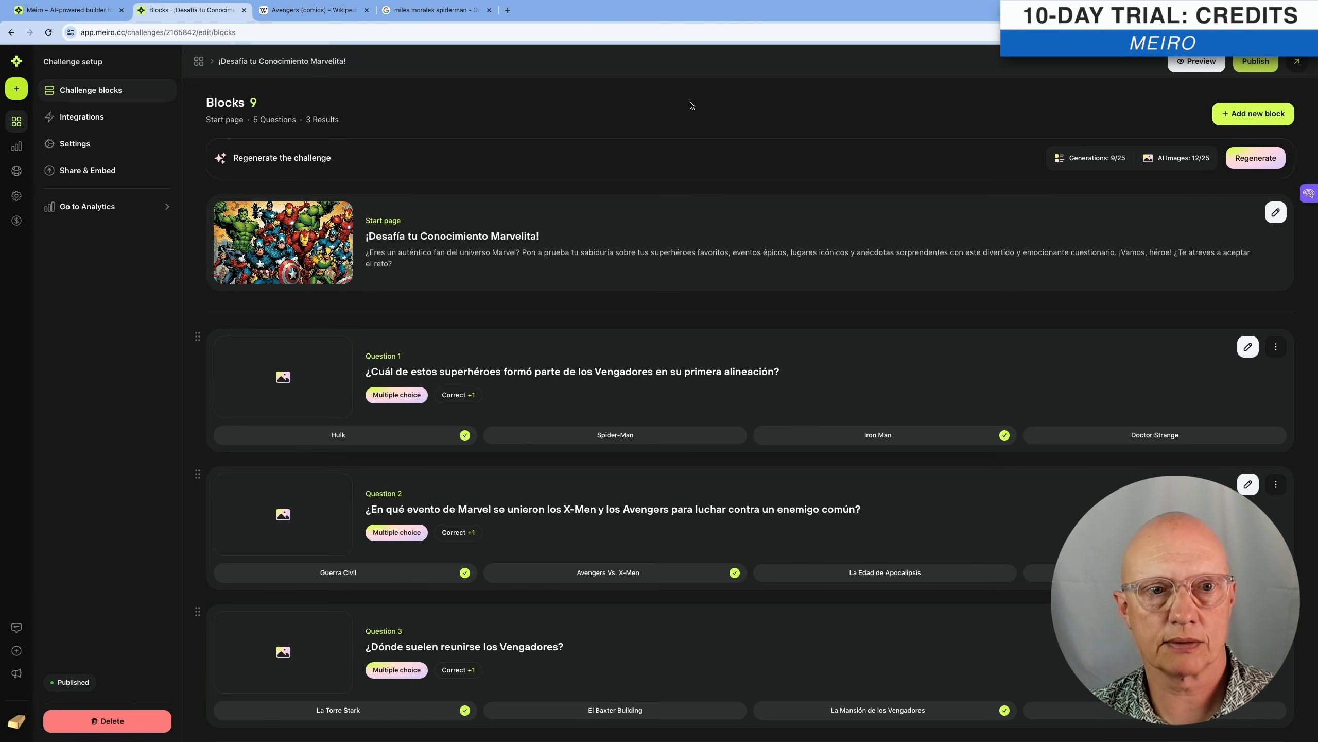
- Return to the challenges overview and create a new test or quiz manually
click(199, 63)
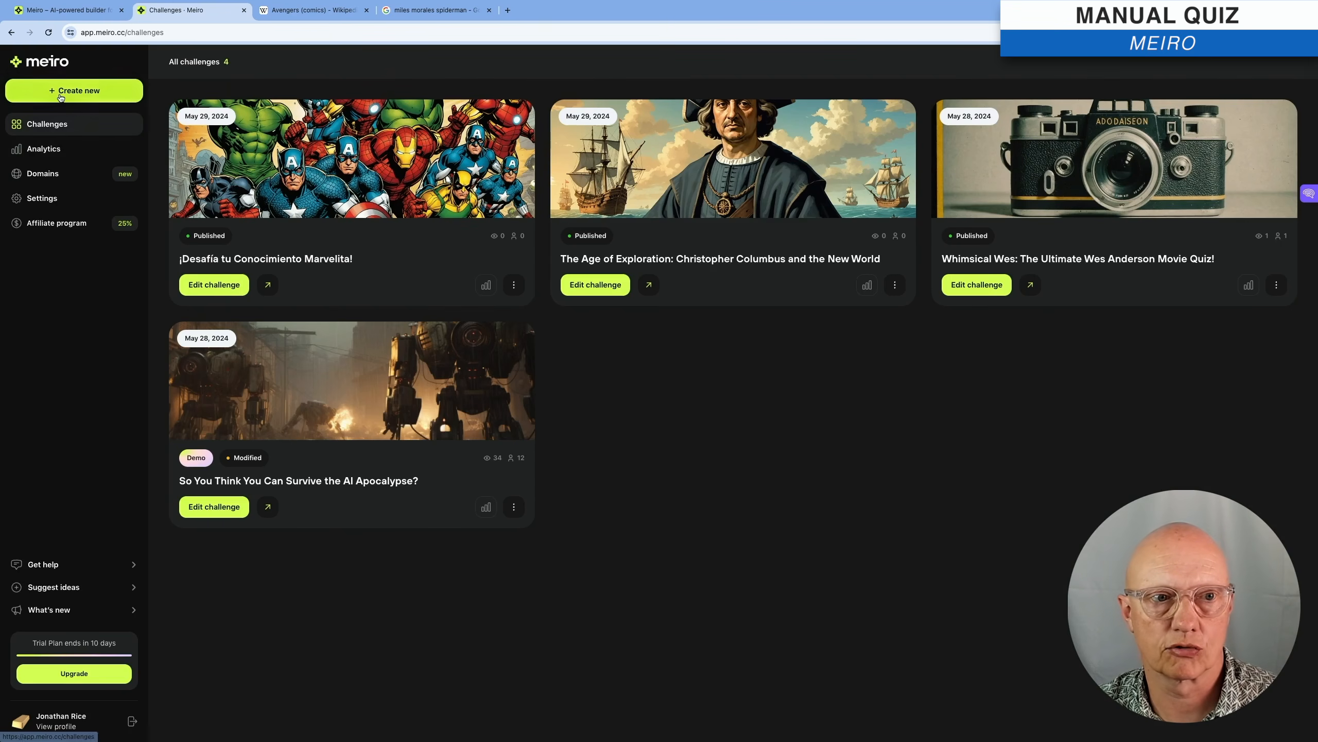
click(60, 91)
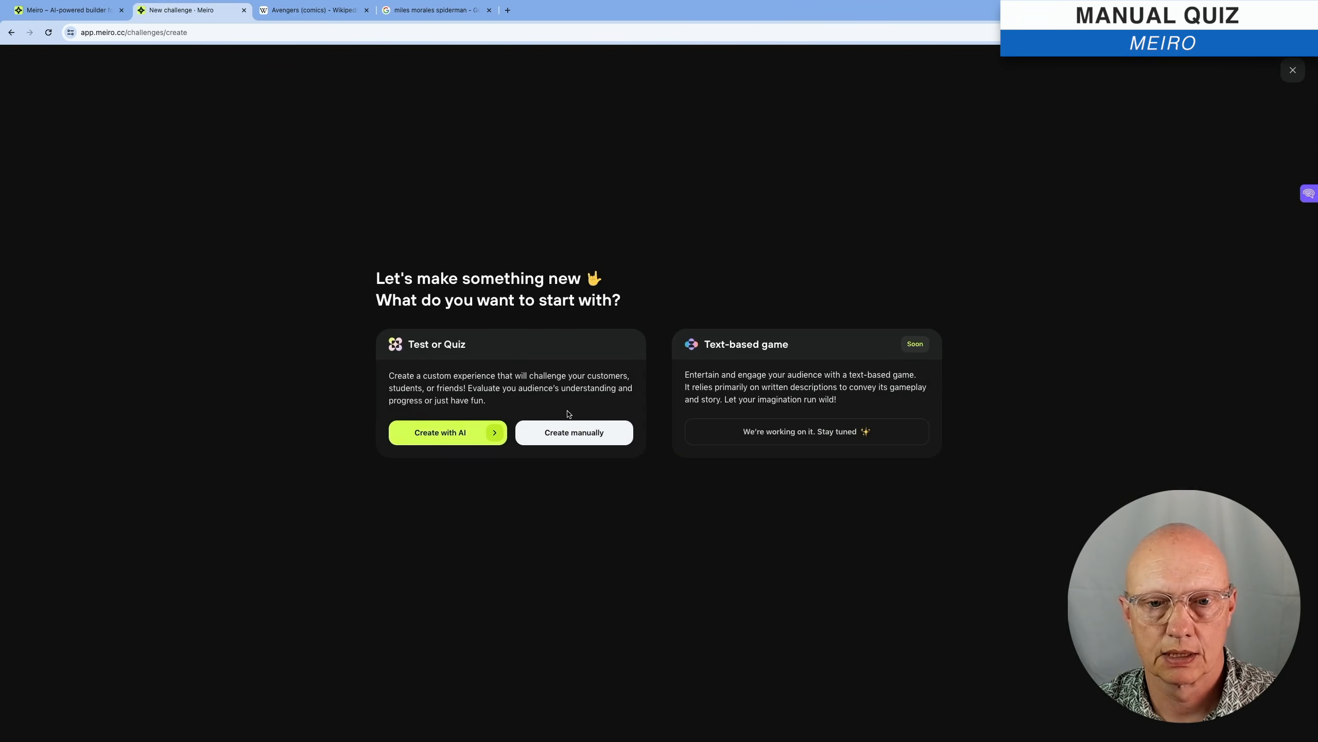
click(573, 438)
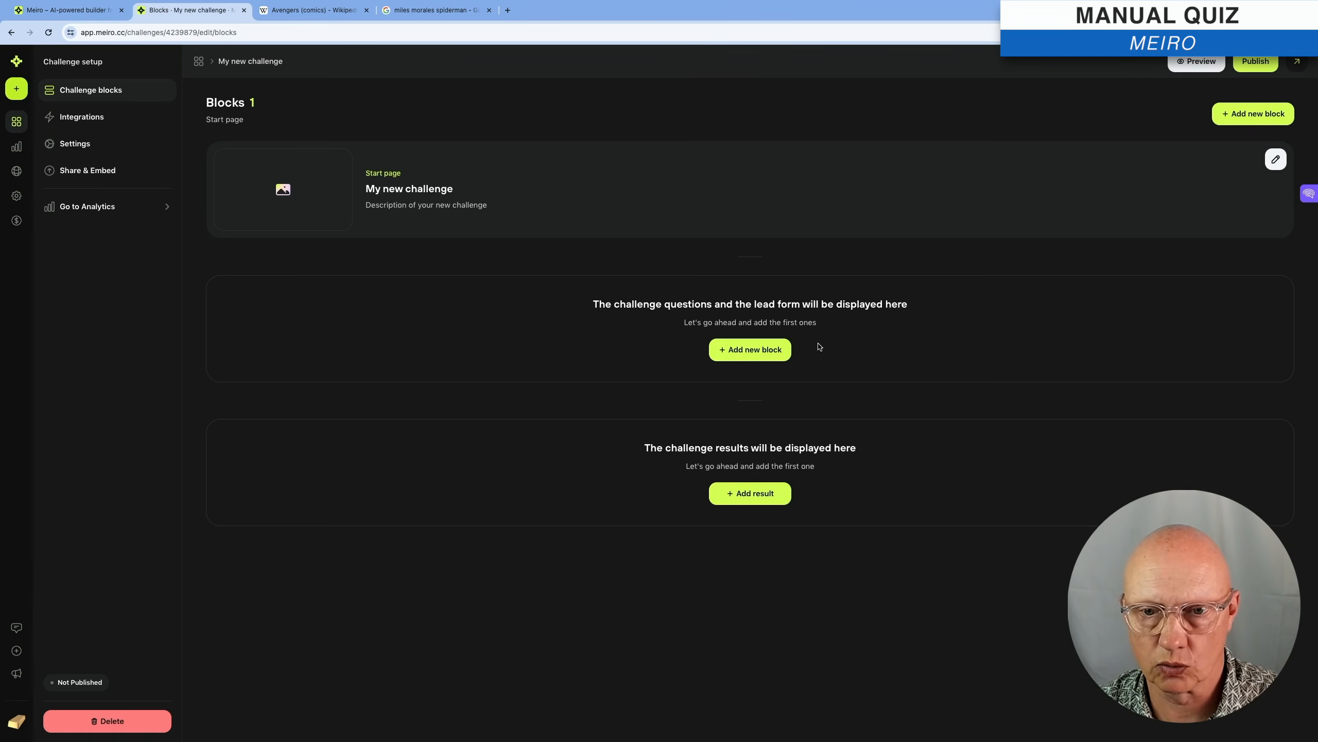
- Add a single choice question block to the new challenge with the title "What's the capital of Finland?"
click(772, 355)
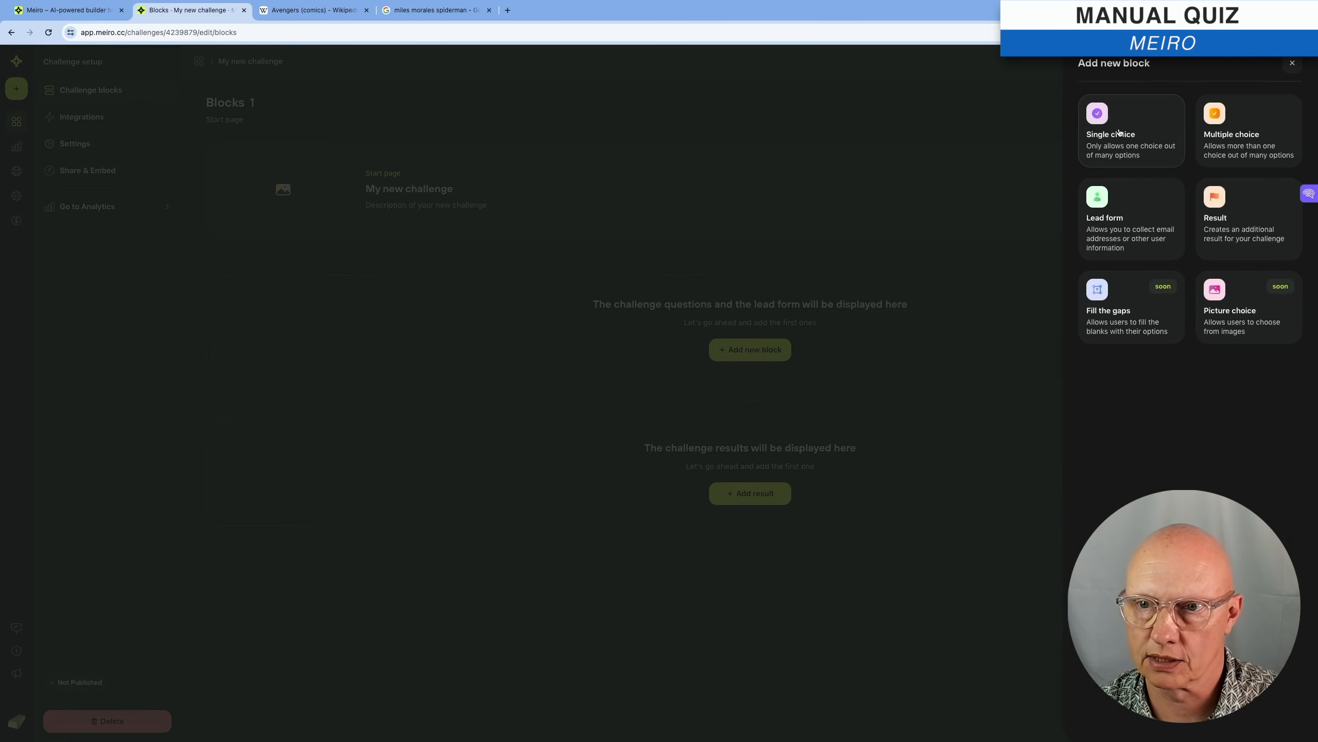
click(1122, 132)
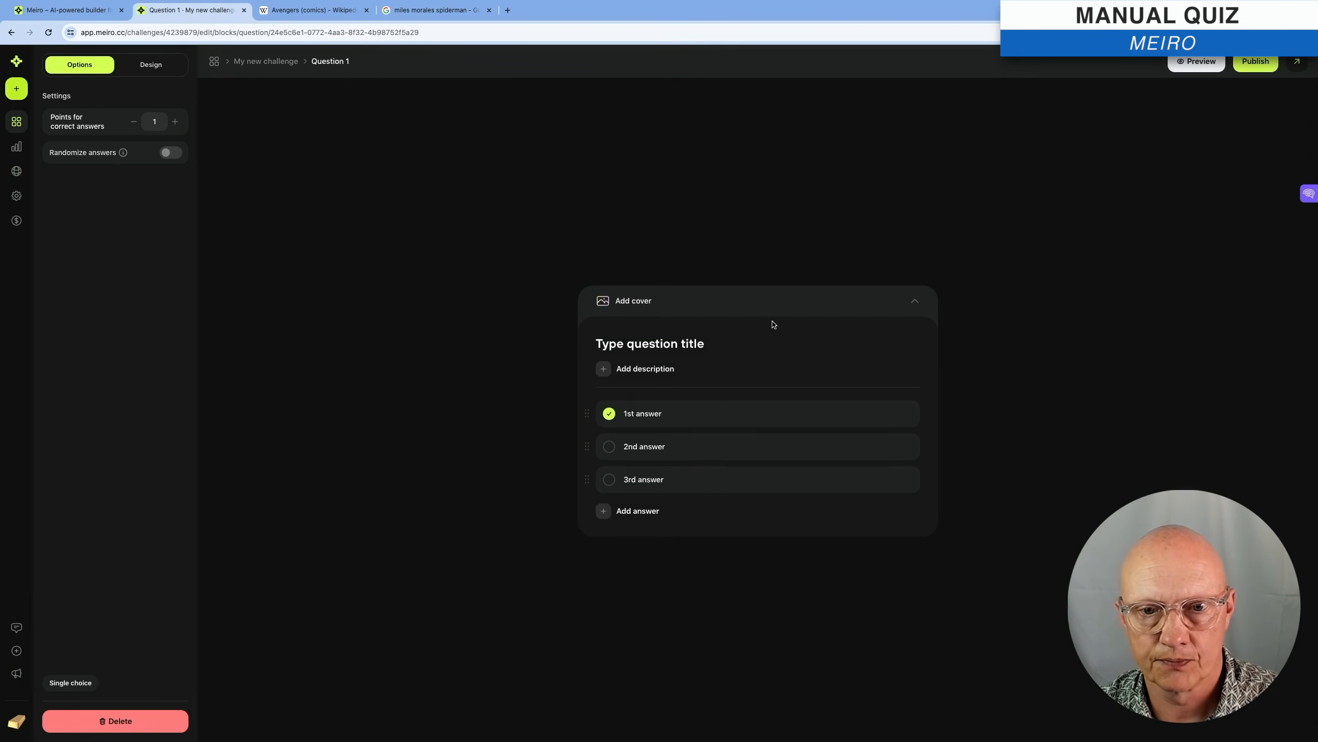
triple_click(669, 343)
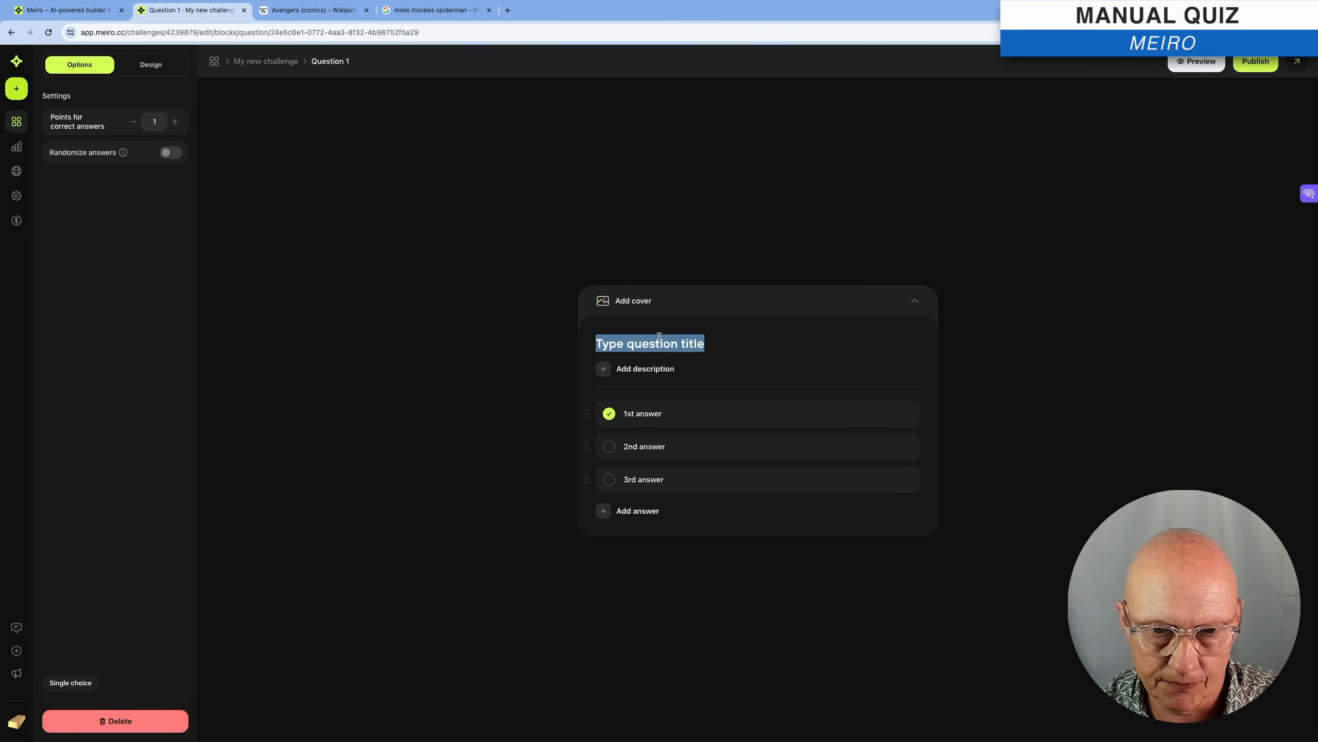
text(What's )
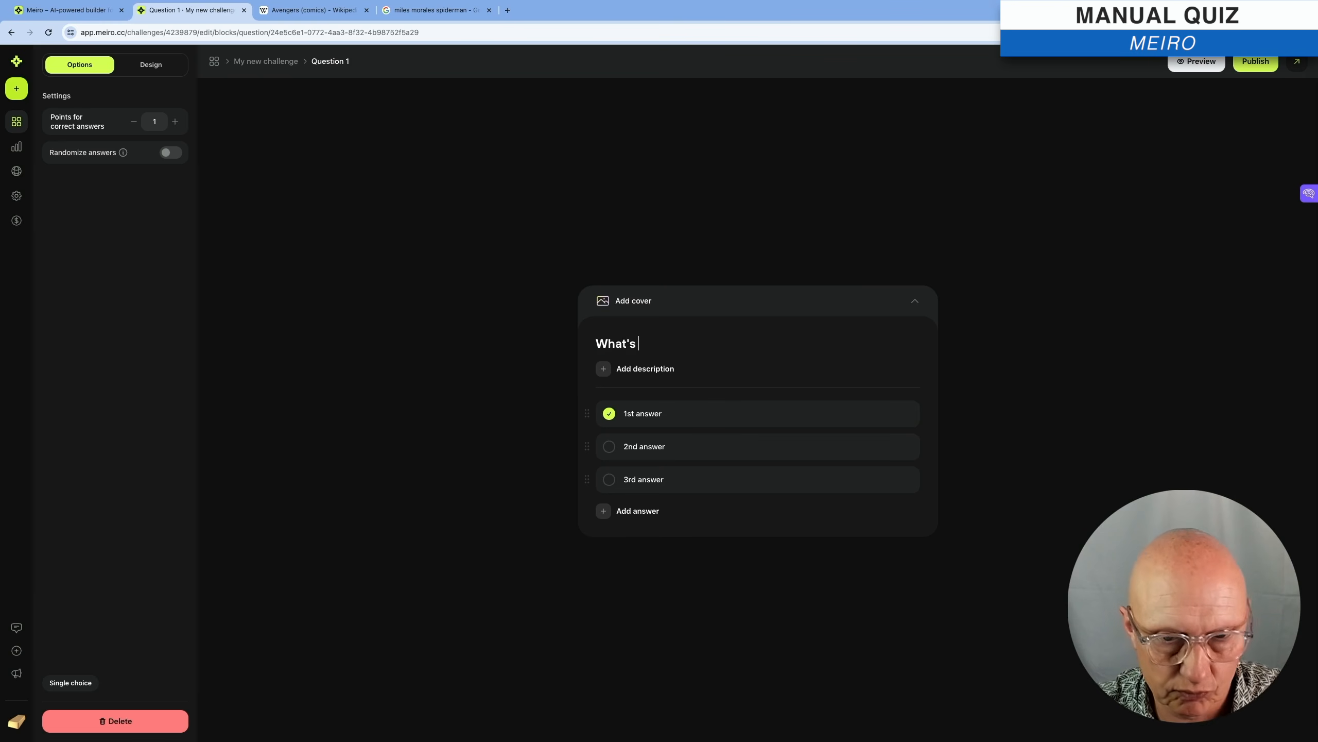
text(the capital of )
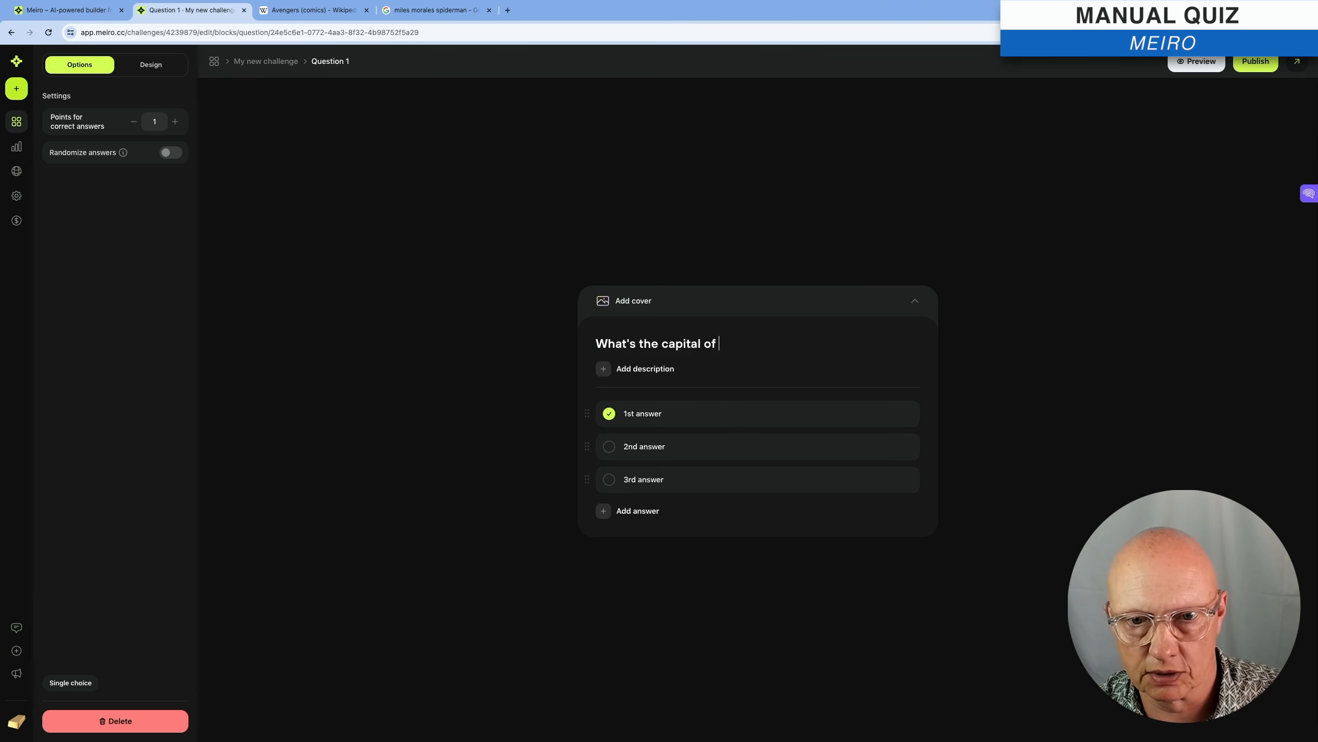
text(Finland)
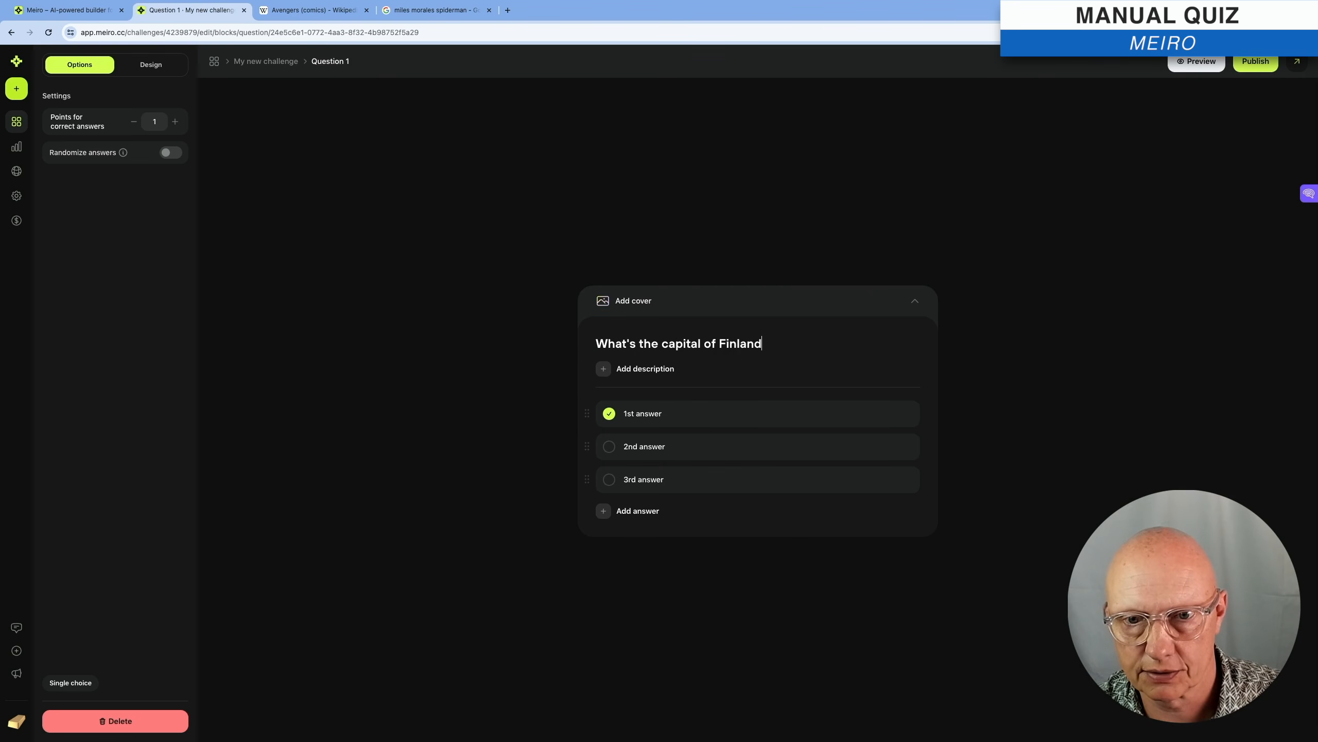
text(?)
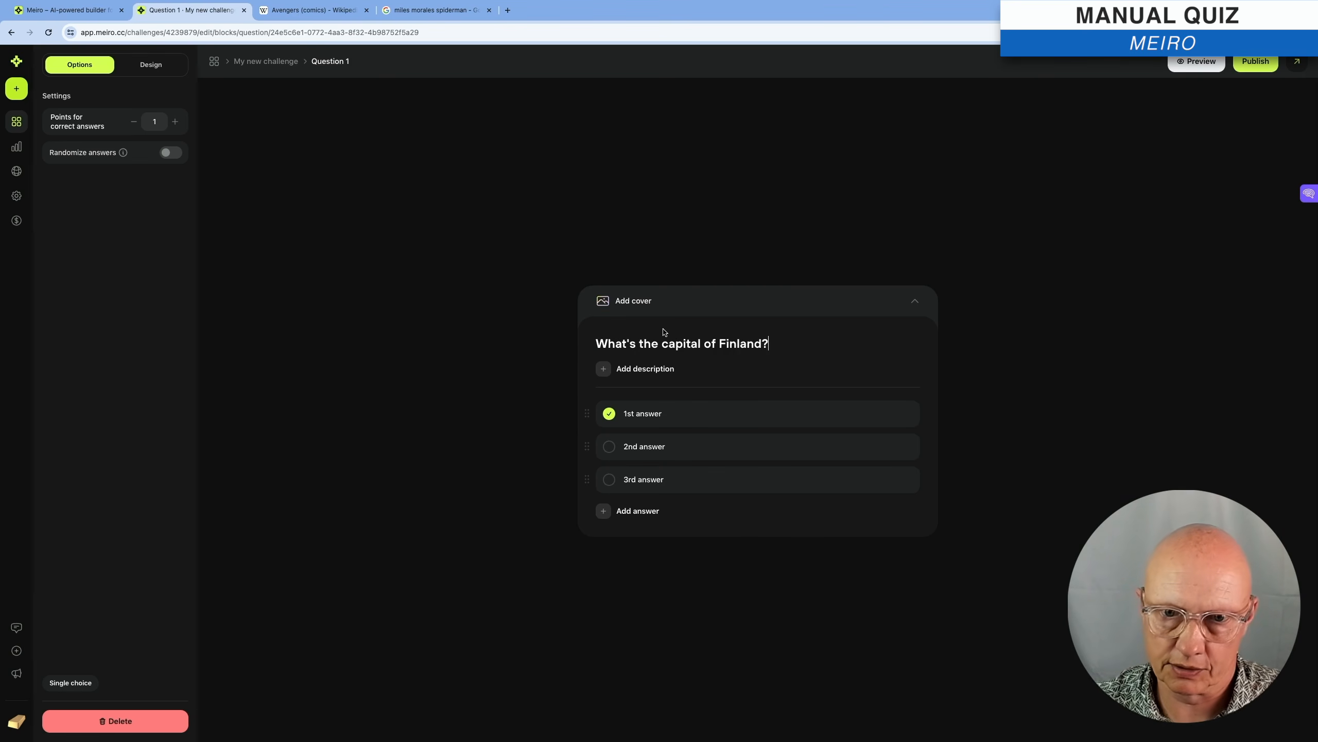
- Add the description "asdgghaa" to the question and set the first answer to "Helsinki"
click(665, 369)
text(asdgghaa)
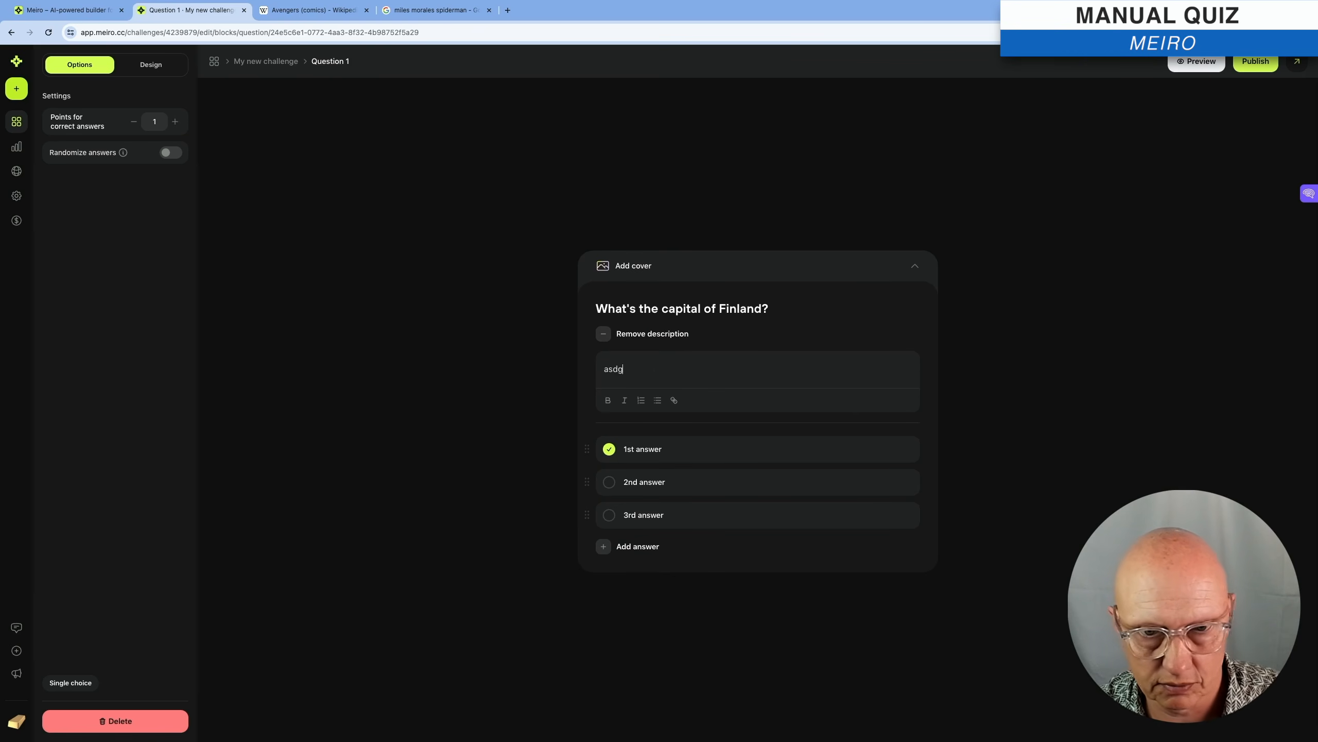
triple_click(653, 447)
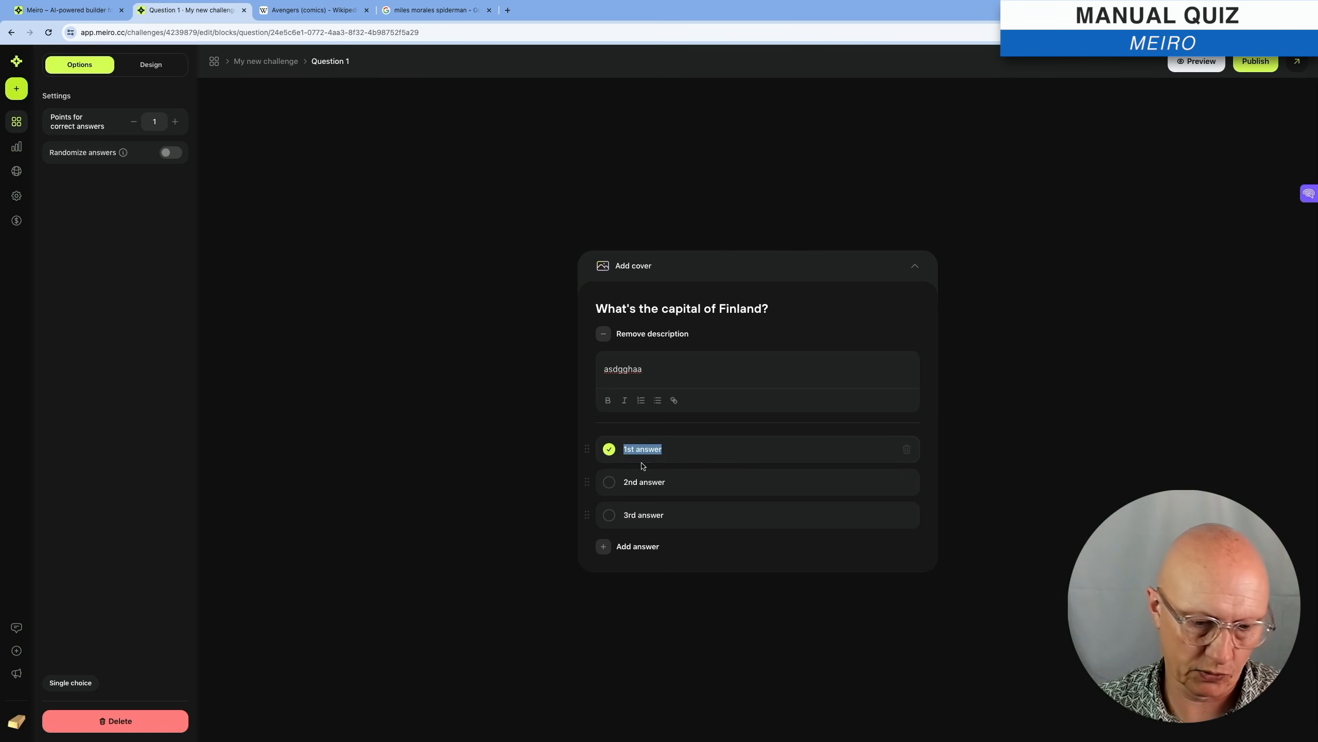
text(Helsinki)
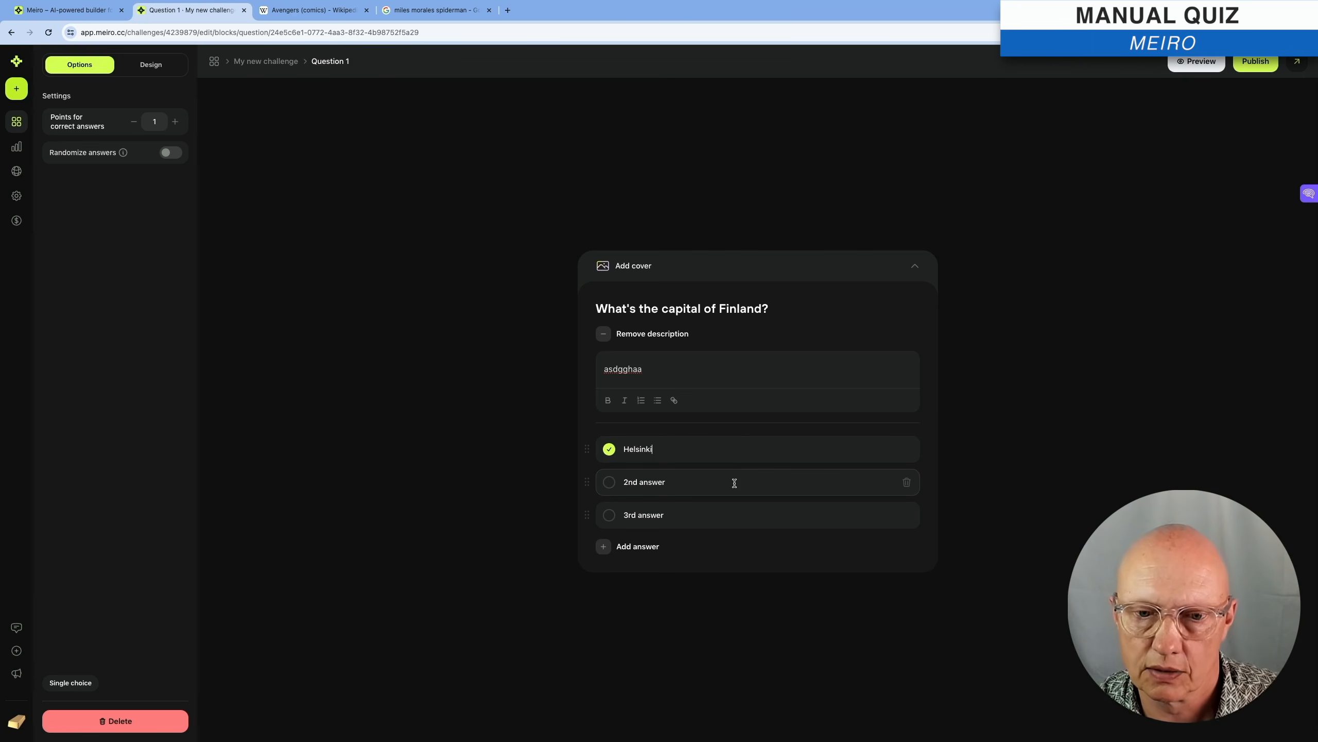
- Try the second answer as the correct one, mark Helsinki as correct again, and set the second answer to "Paris"
click(609, 482)
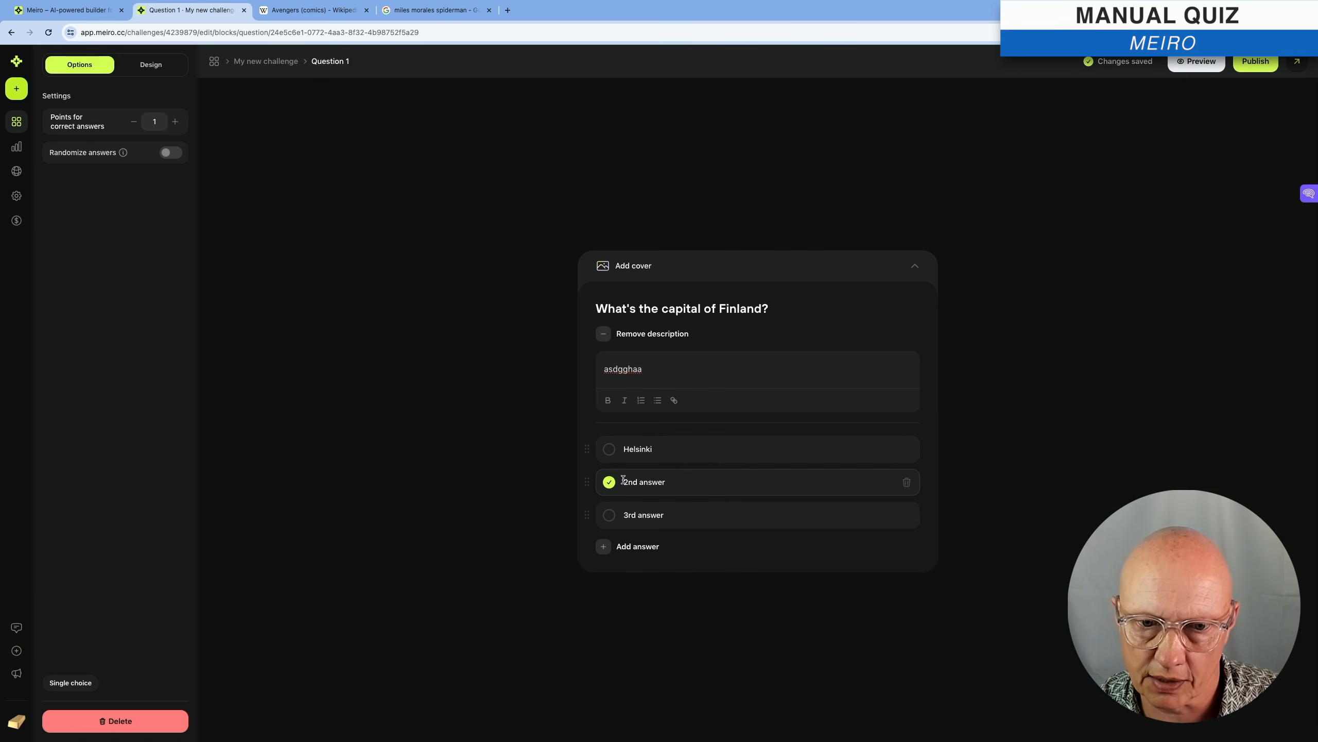
click(609, 449)
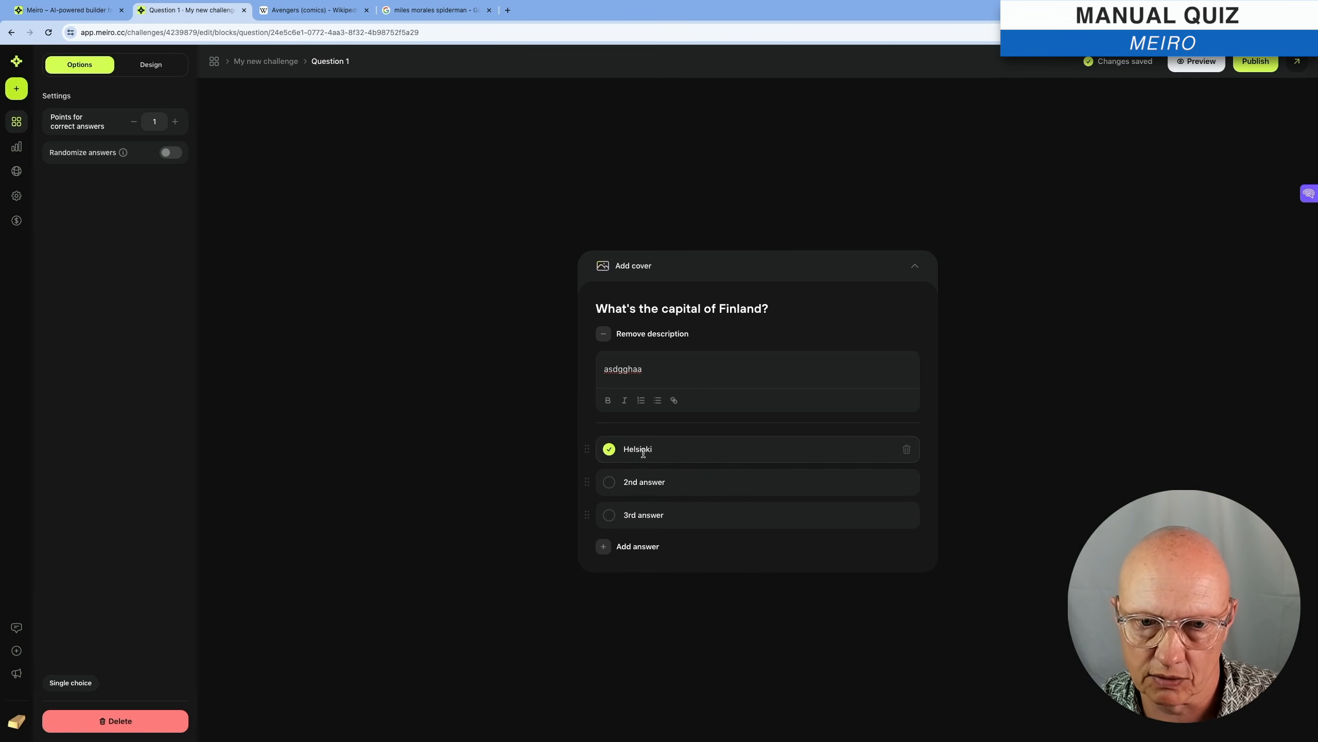
triple_click(658, 483)
text(Paris)
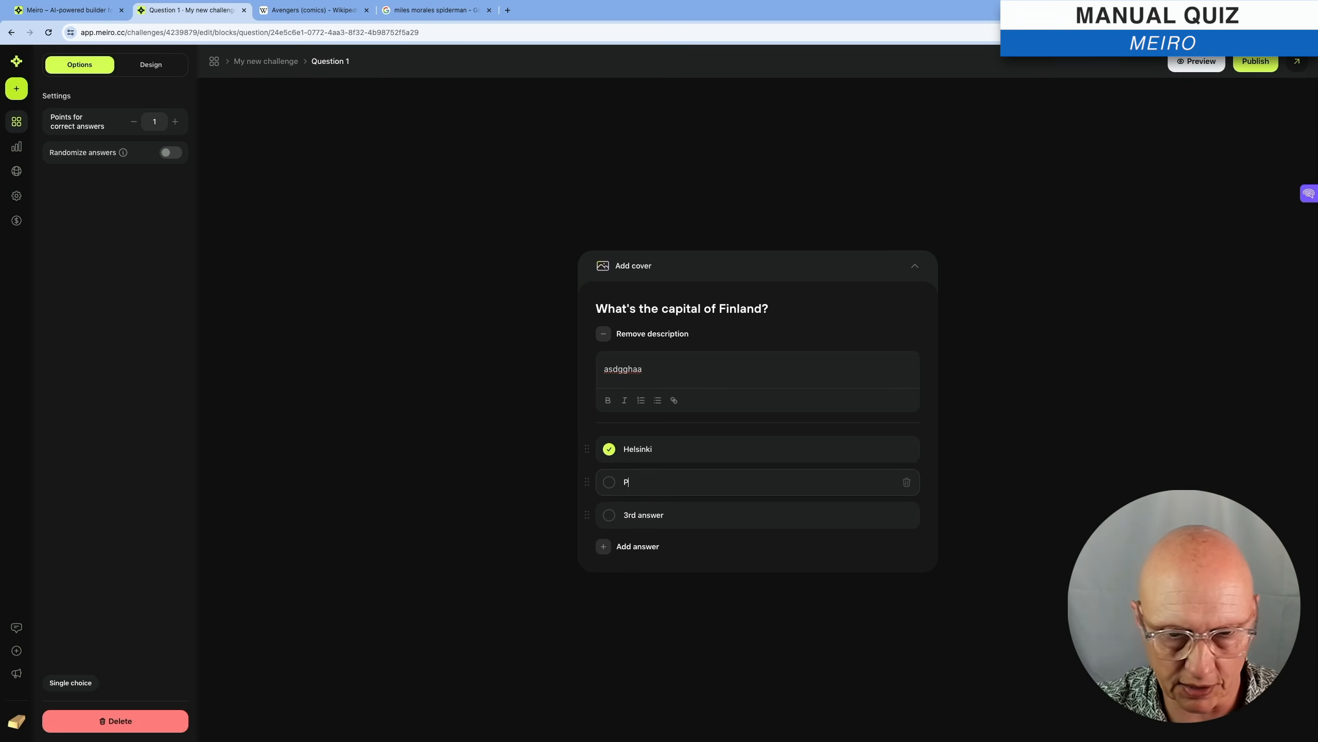
- Set the third answer to "New York" and show the cover image options for the question
triple_click(645, 516)
text(New York)
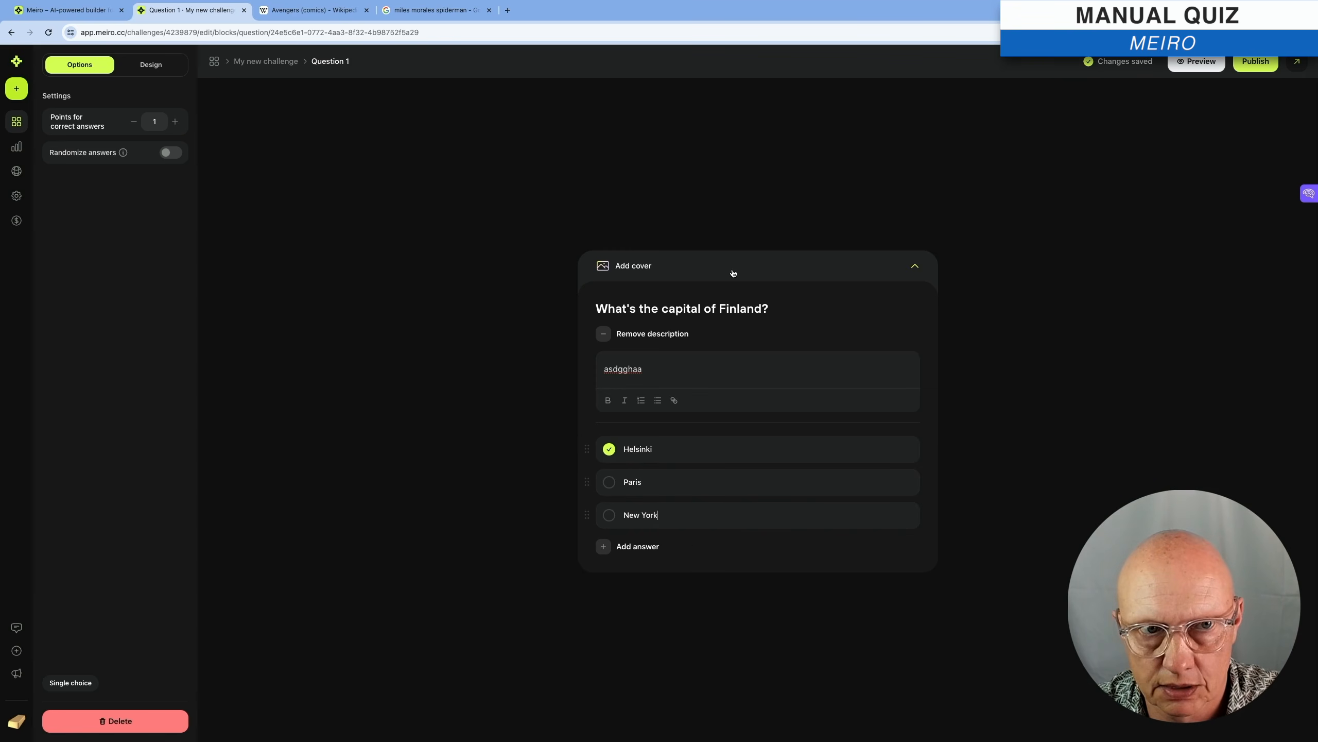
click(631, 265)
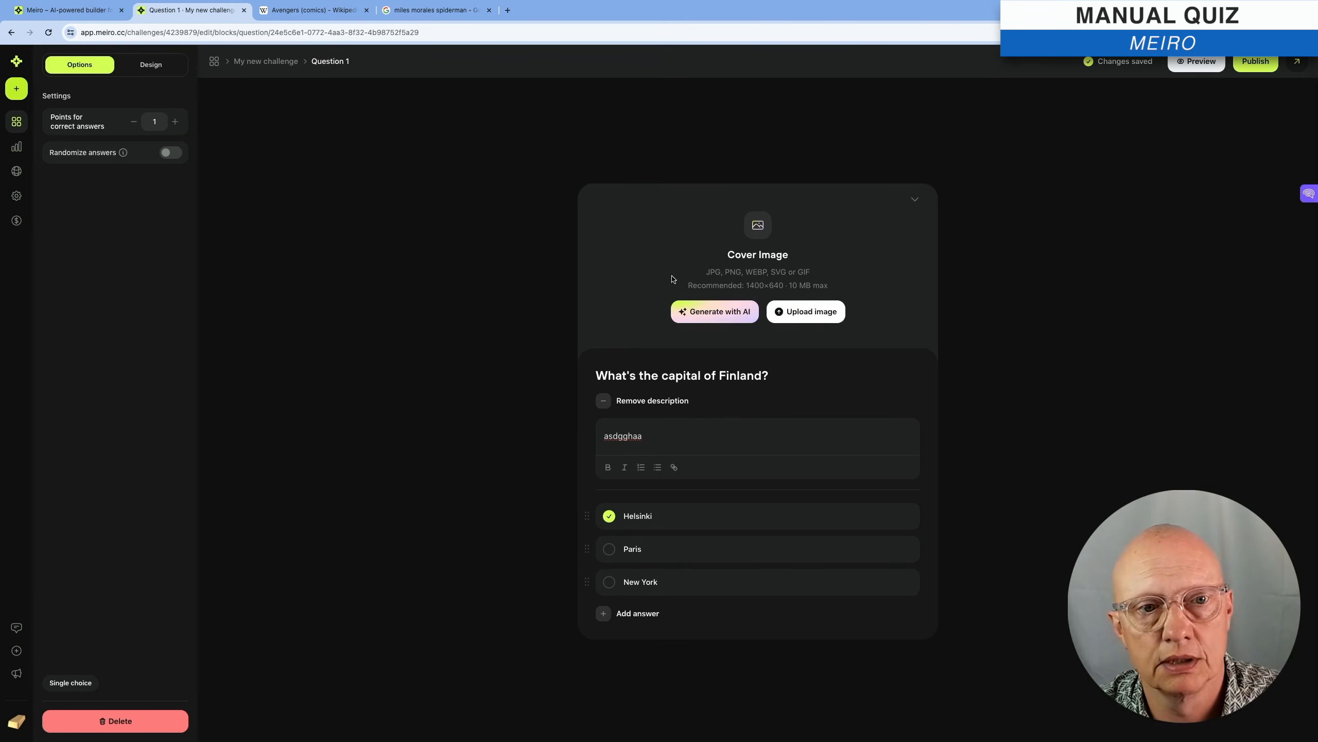
- Return to the challenge's block overview and add a second single choice question block
click(262, 63)
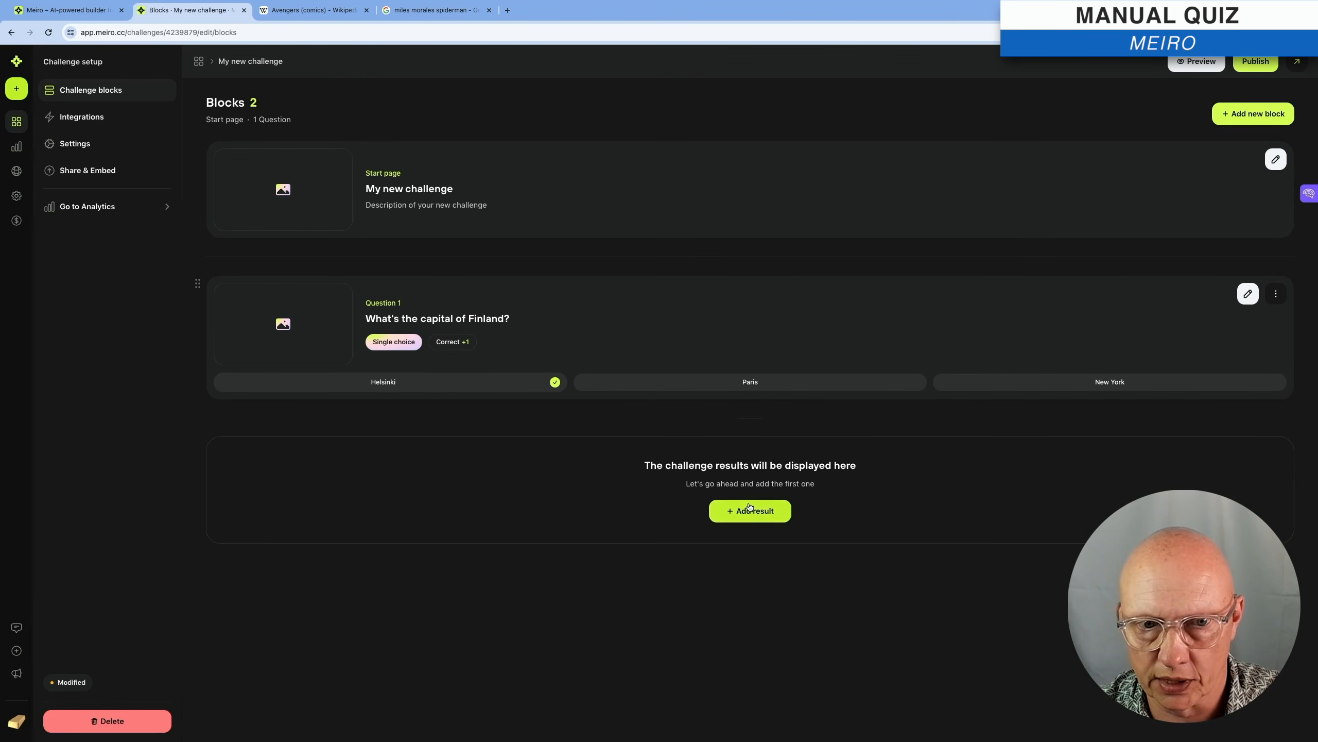
click(1275, 112)
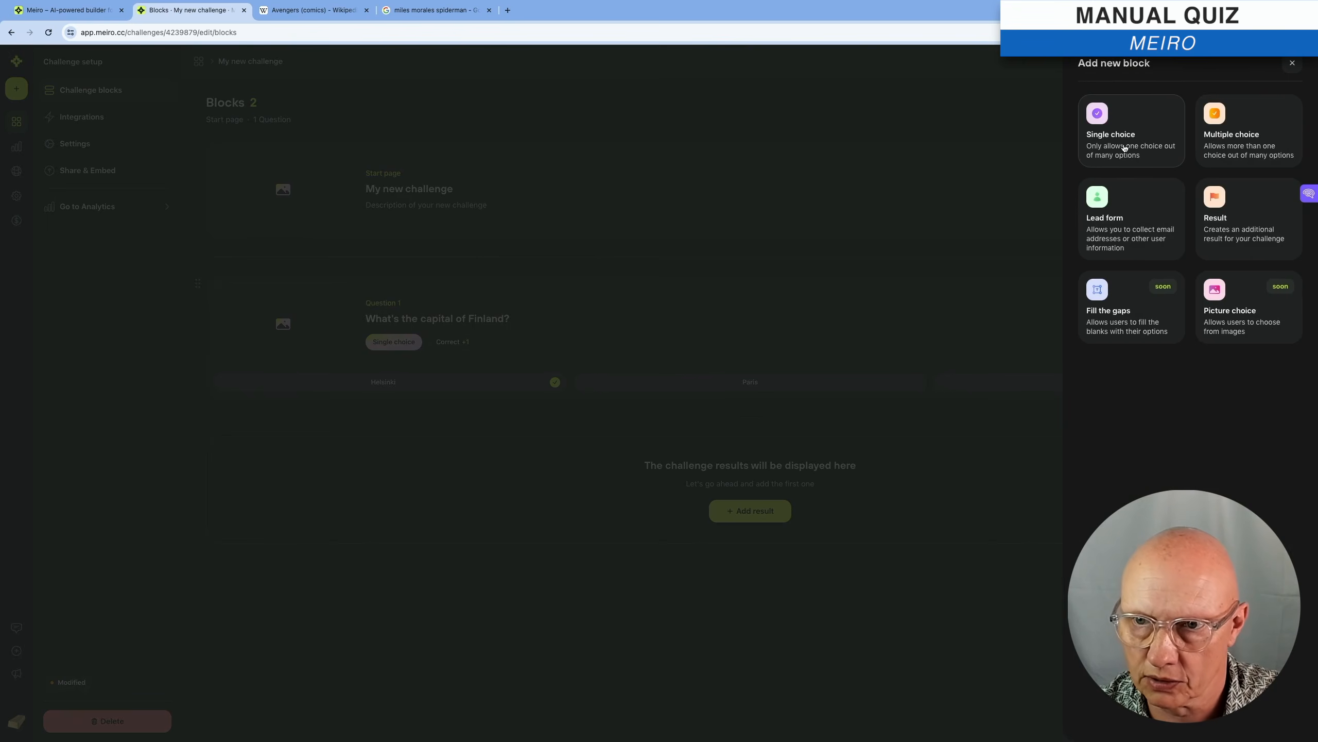
click(1124, 148)
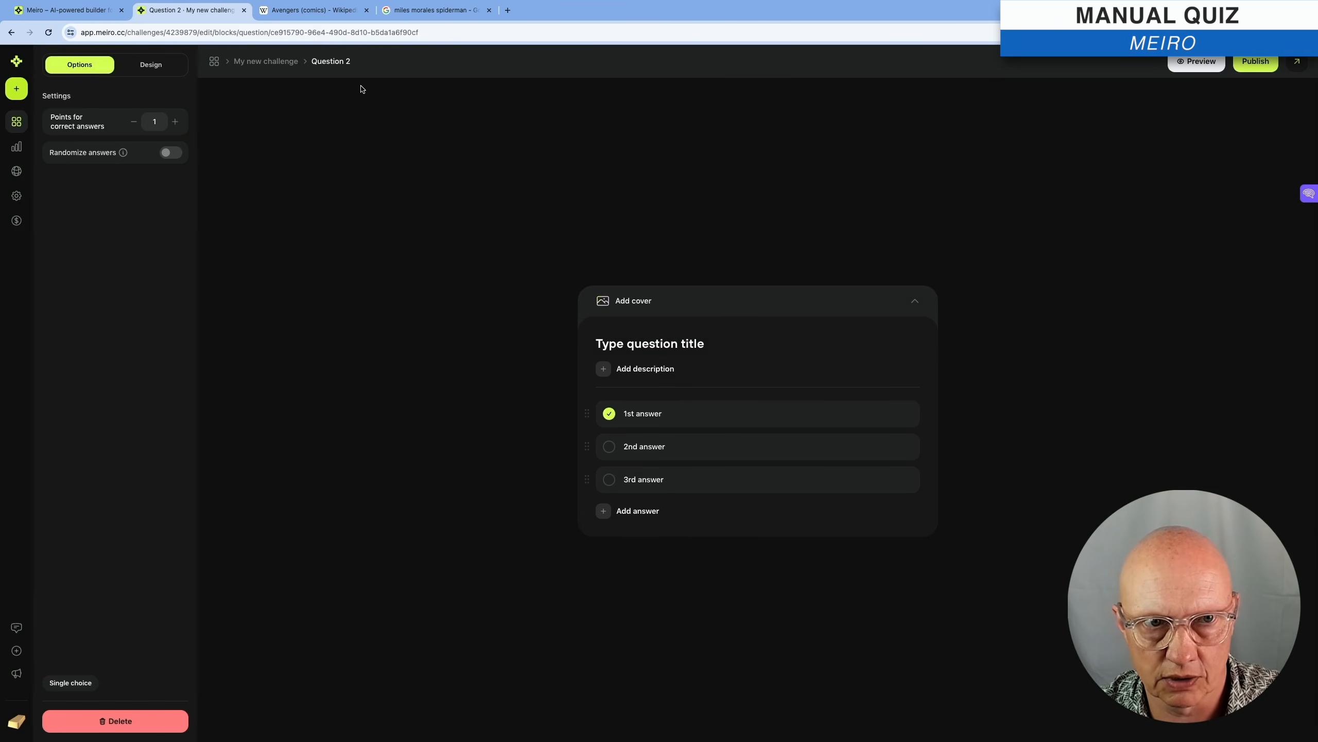
- Generate an AI cover image for the start page from "General knowledge quiz" in Digital Art style and apply the second version
click(274, 61)
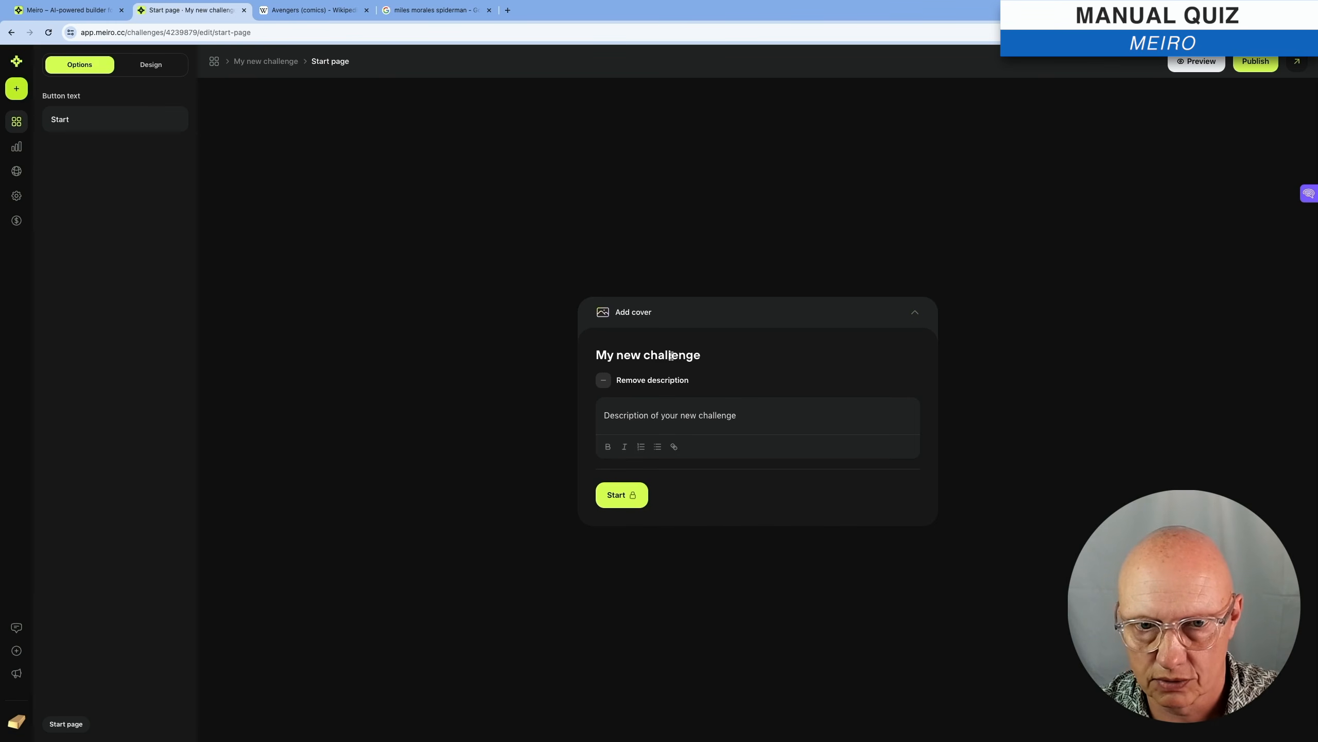
click(629, 313)
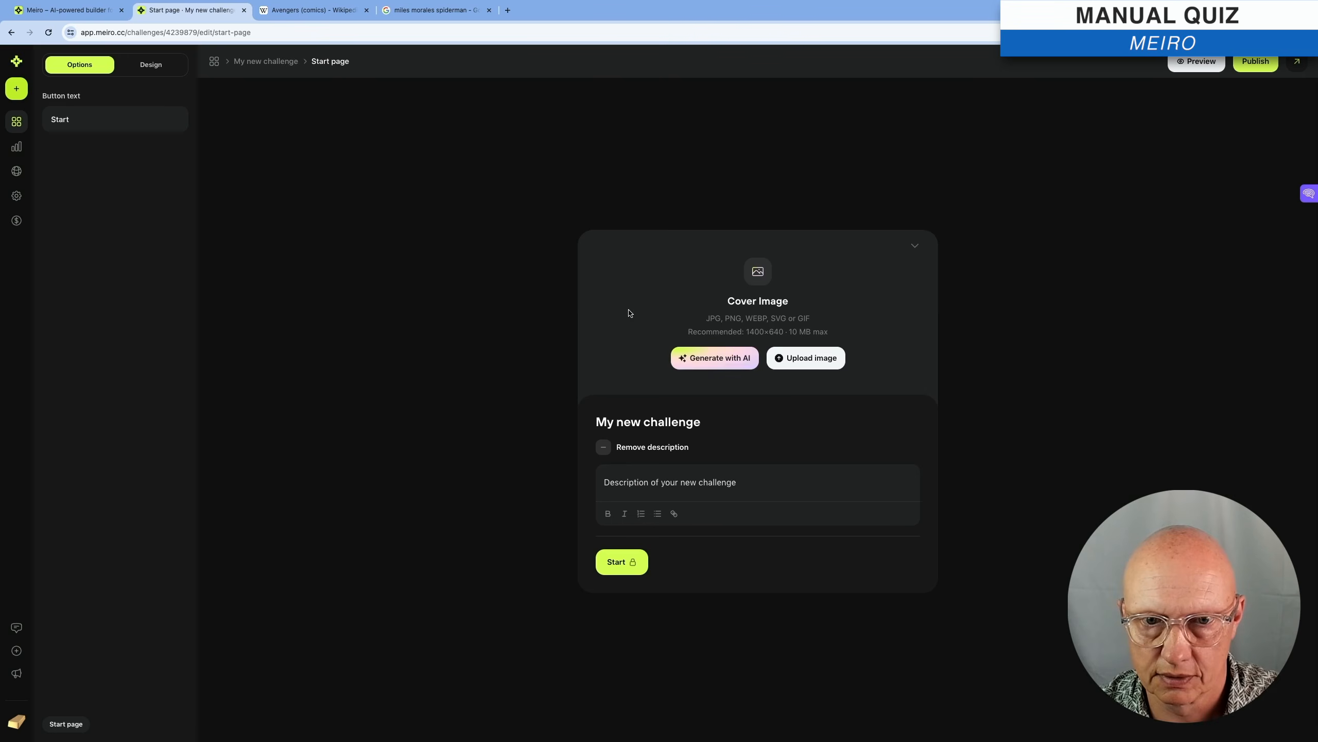
click(716, 356)
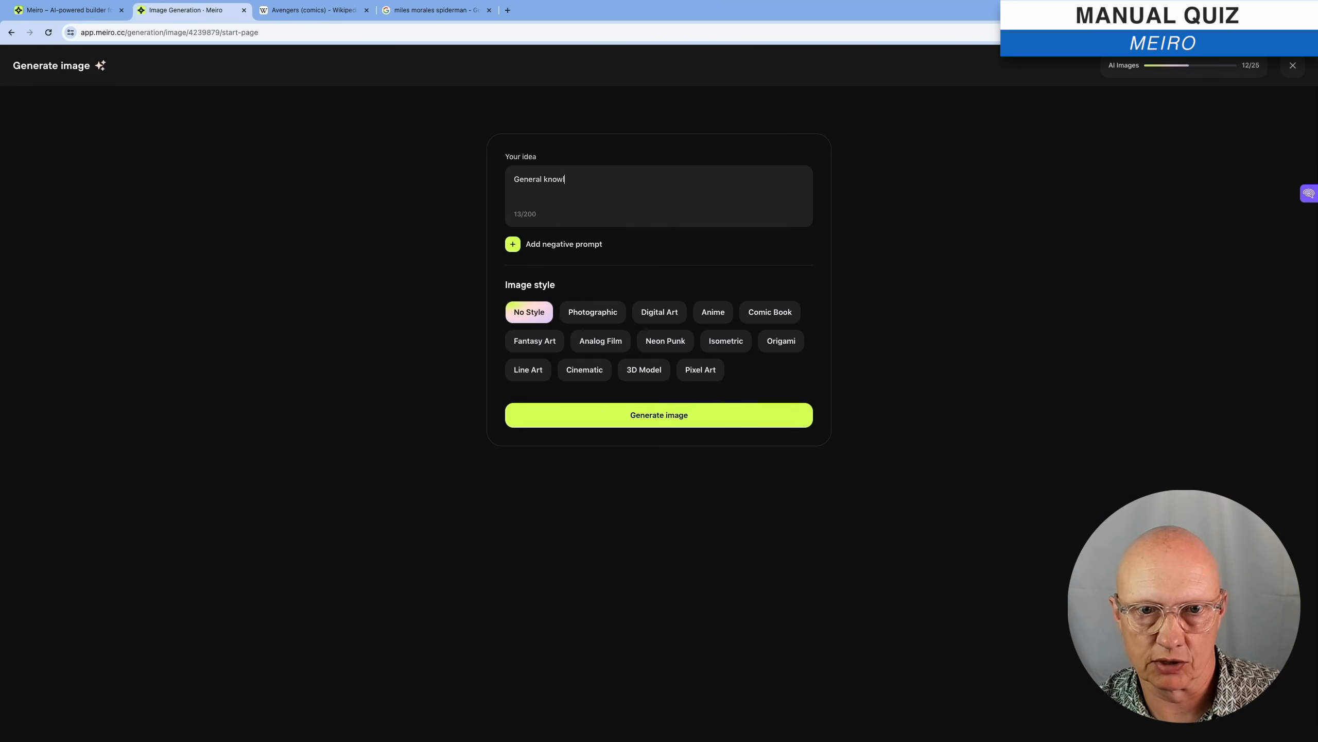
text(dge quiz)
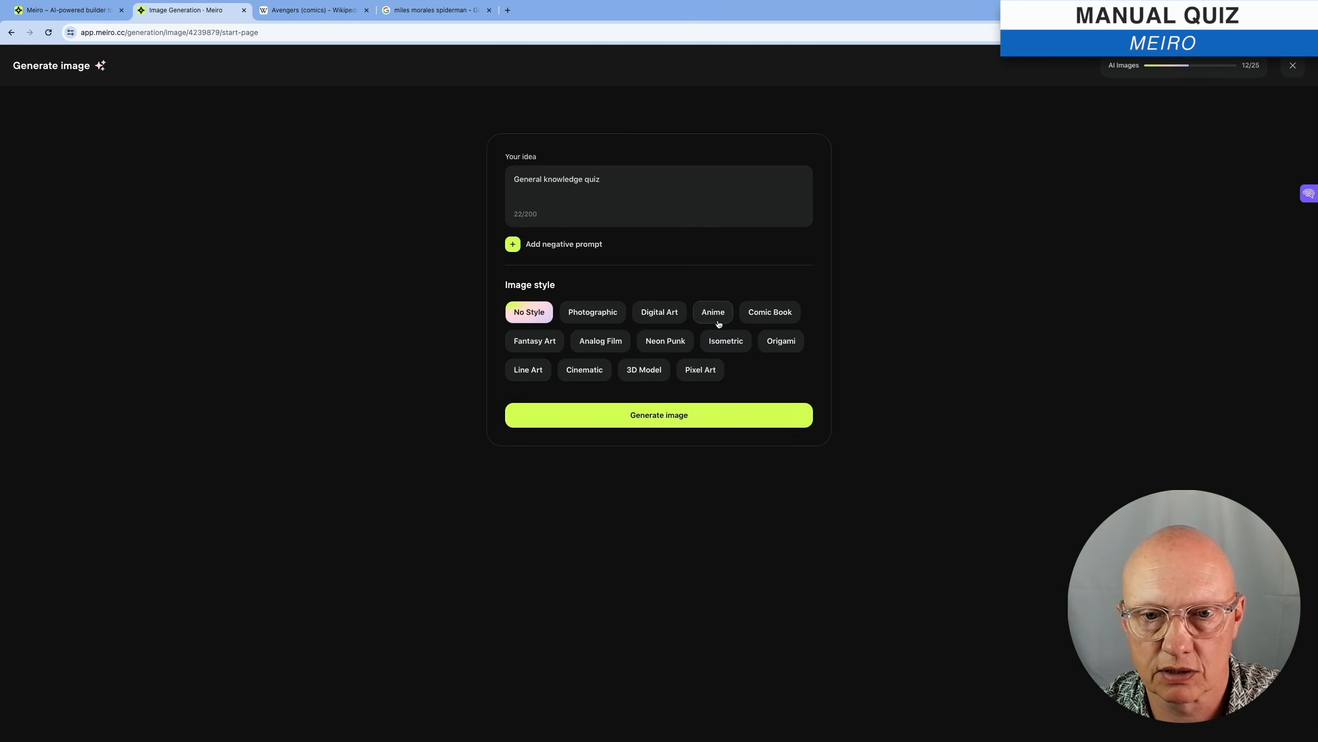
click(672, 314)
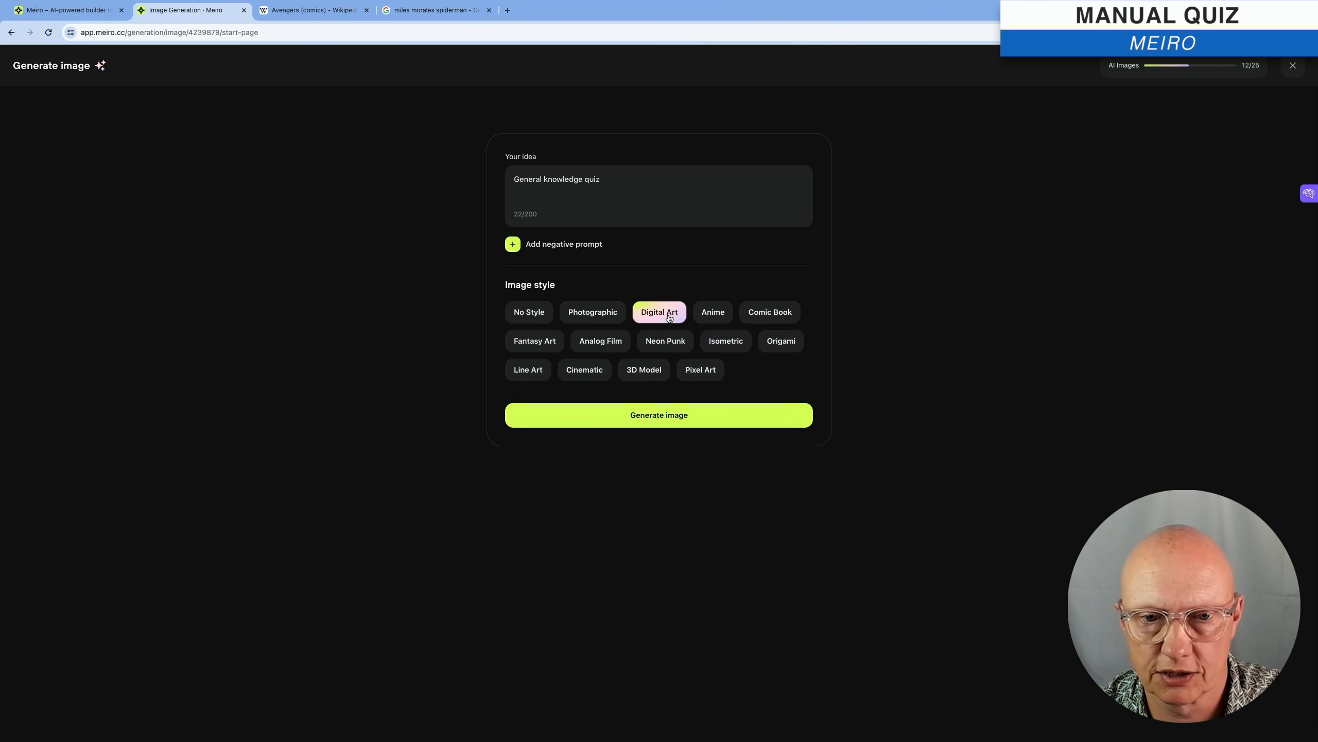
click(708, 423)
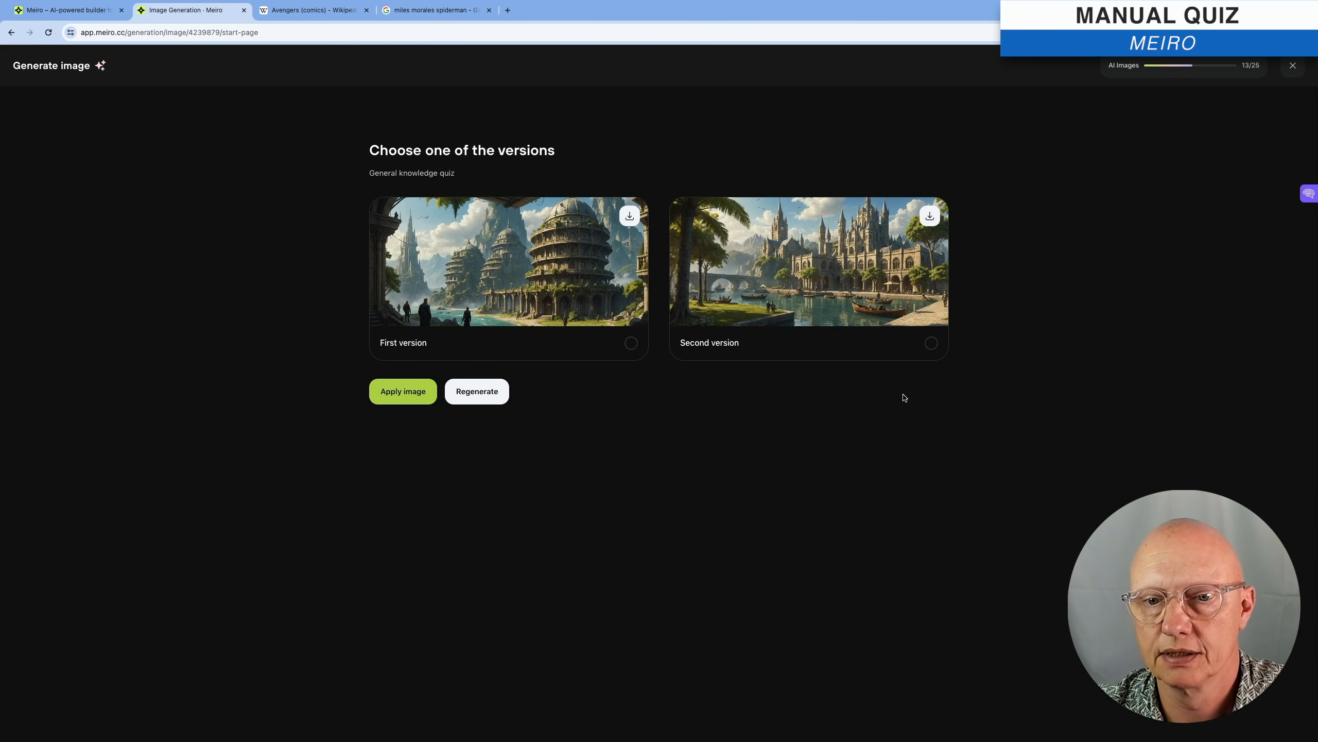
click(933, 344)
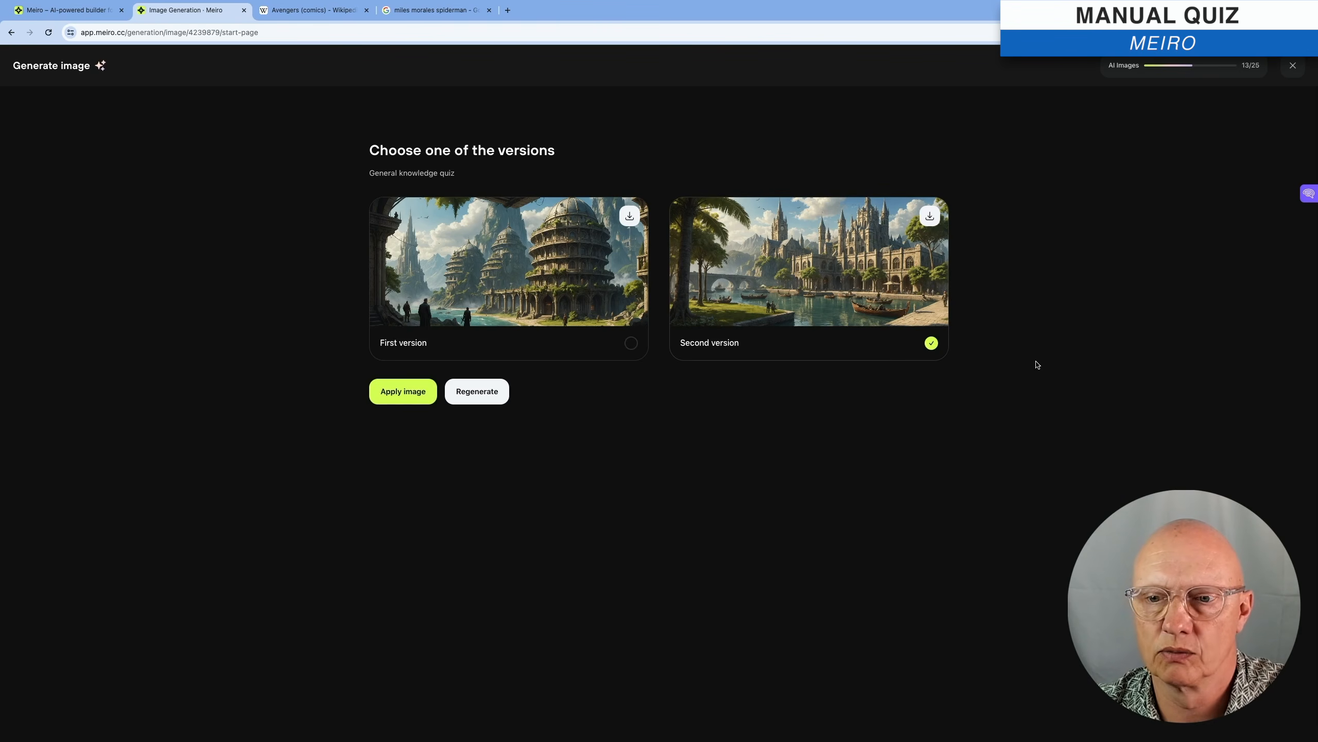
click(403, 392)
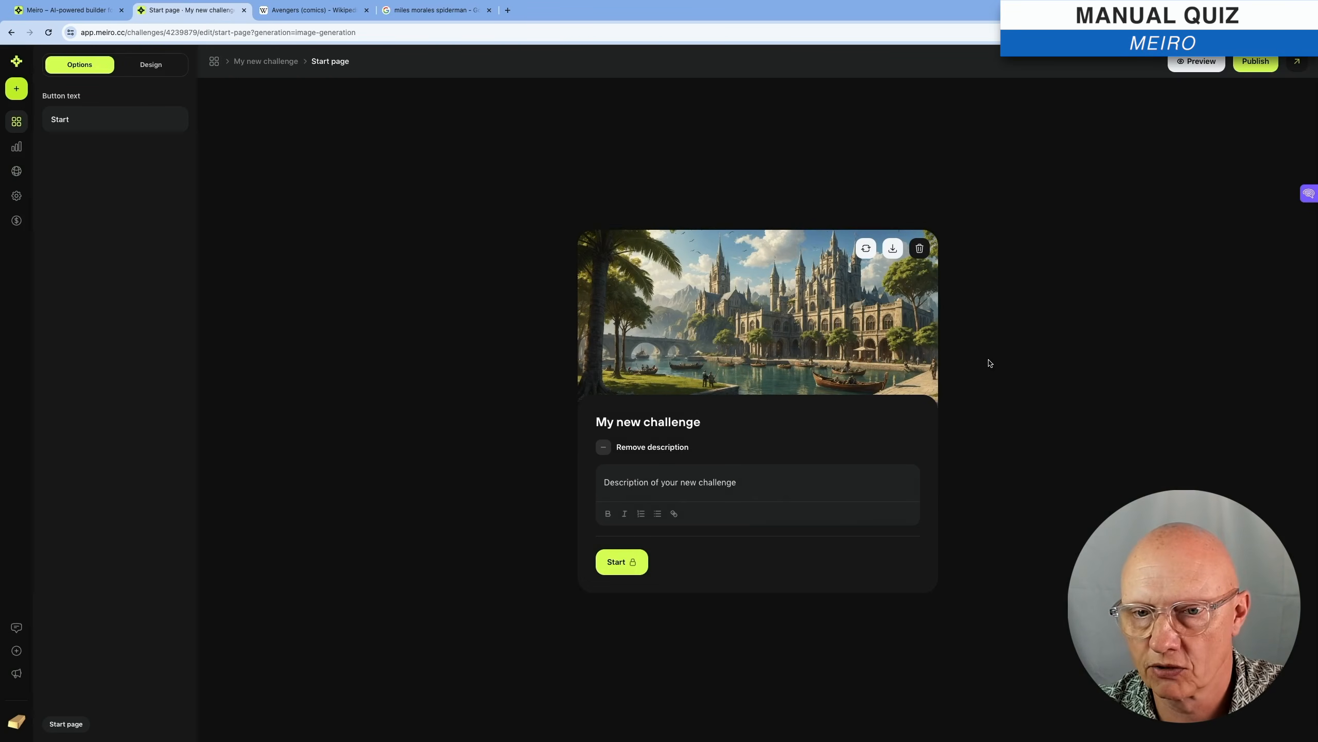
- Title the start page "General Knowledge Challenge", then change the title to "Famous Locations Challenge"
double_click(658, 422)
text(General Knowledge Challenge)
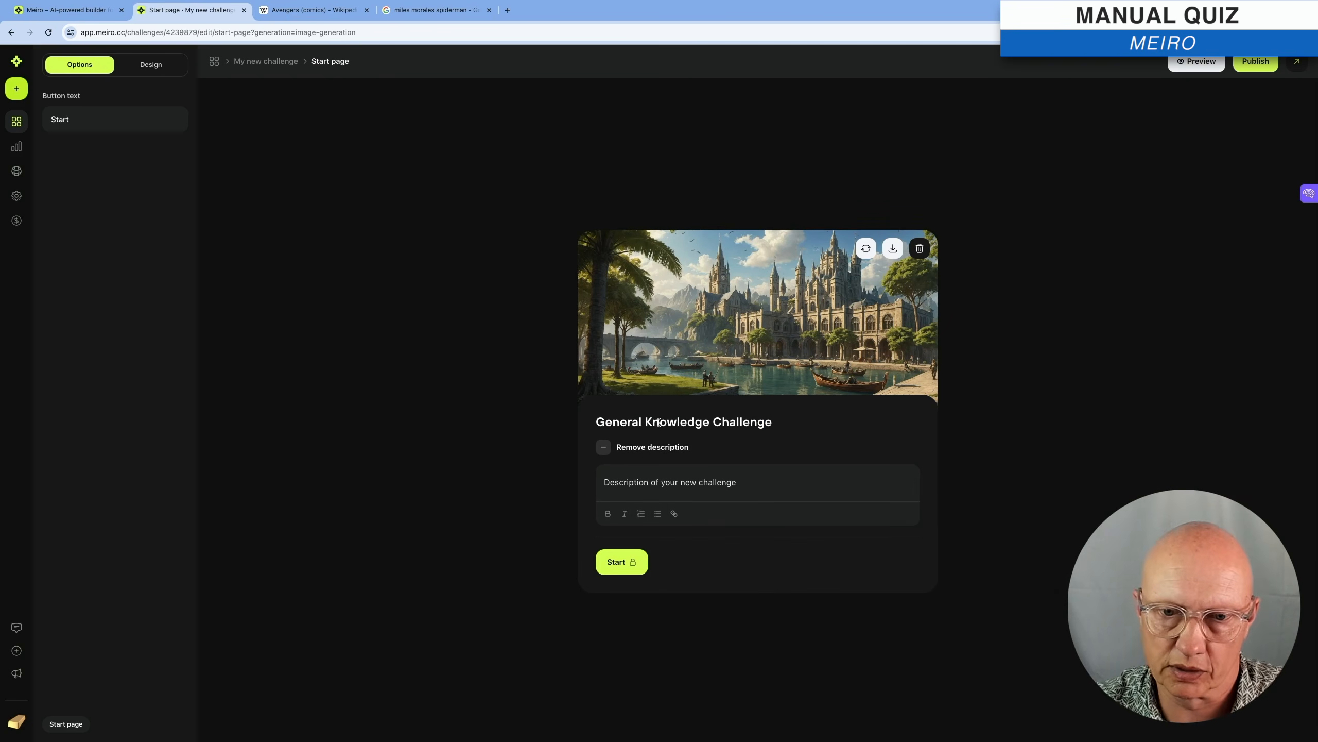
drag(710, 422, 596, 422)
text(Famous)
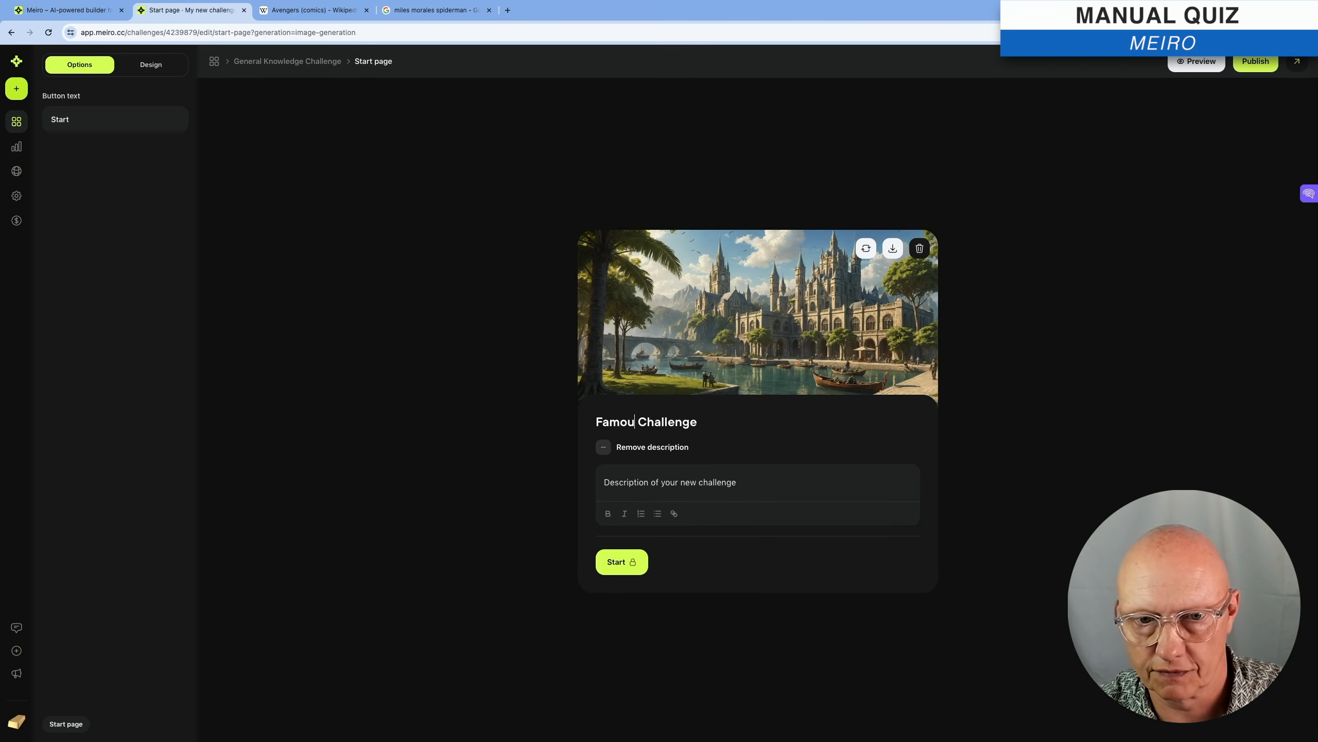
text( Locations)
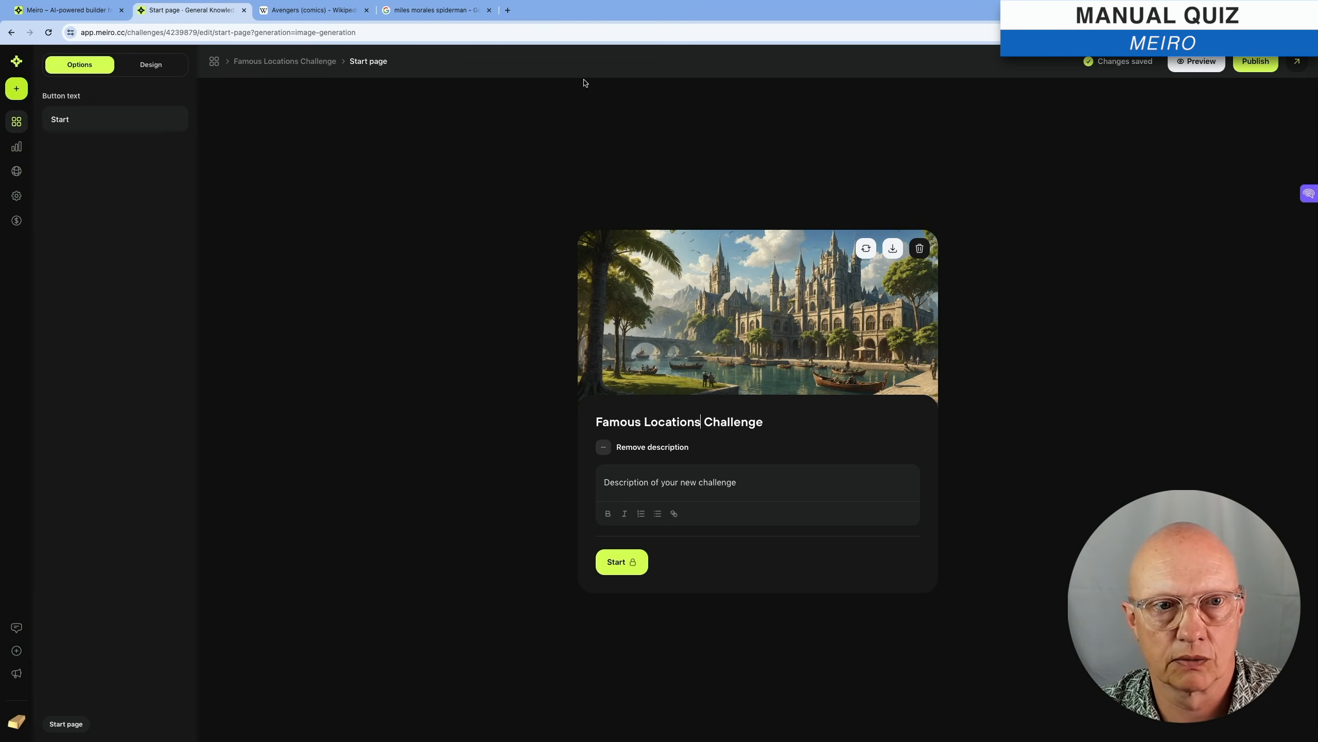
- Add the first result block to the challenge, title it "Novice" and set its score range to 0–1
click(309, 60)
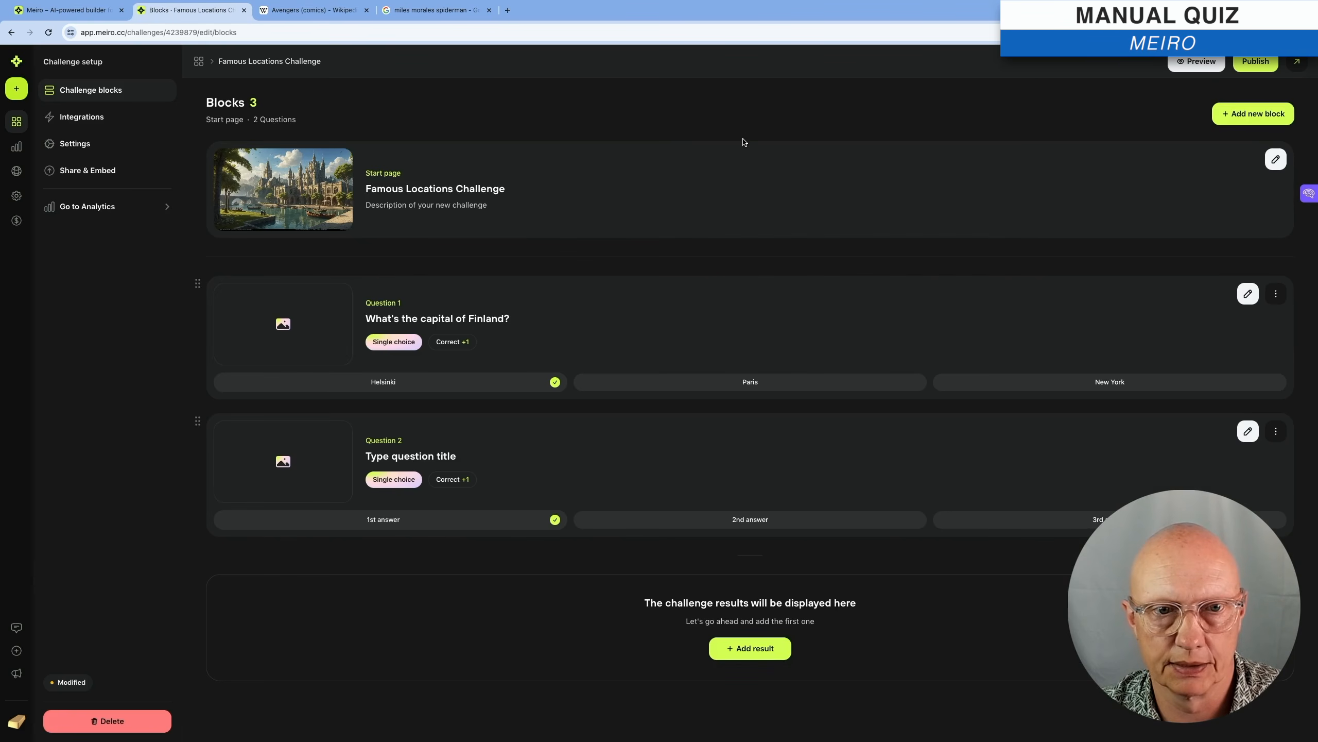
click(772, 650)
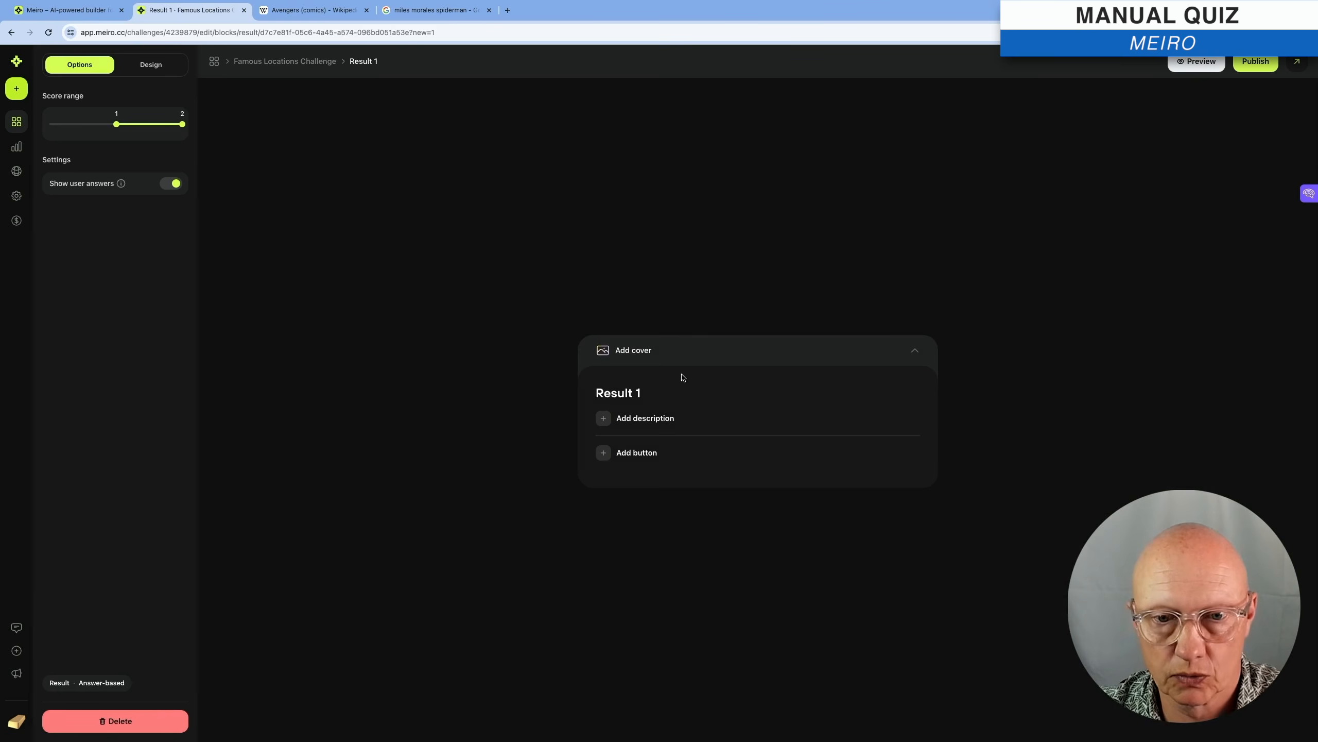
triple_click(628, 391)
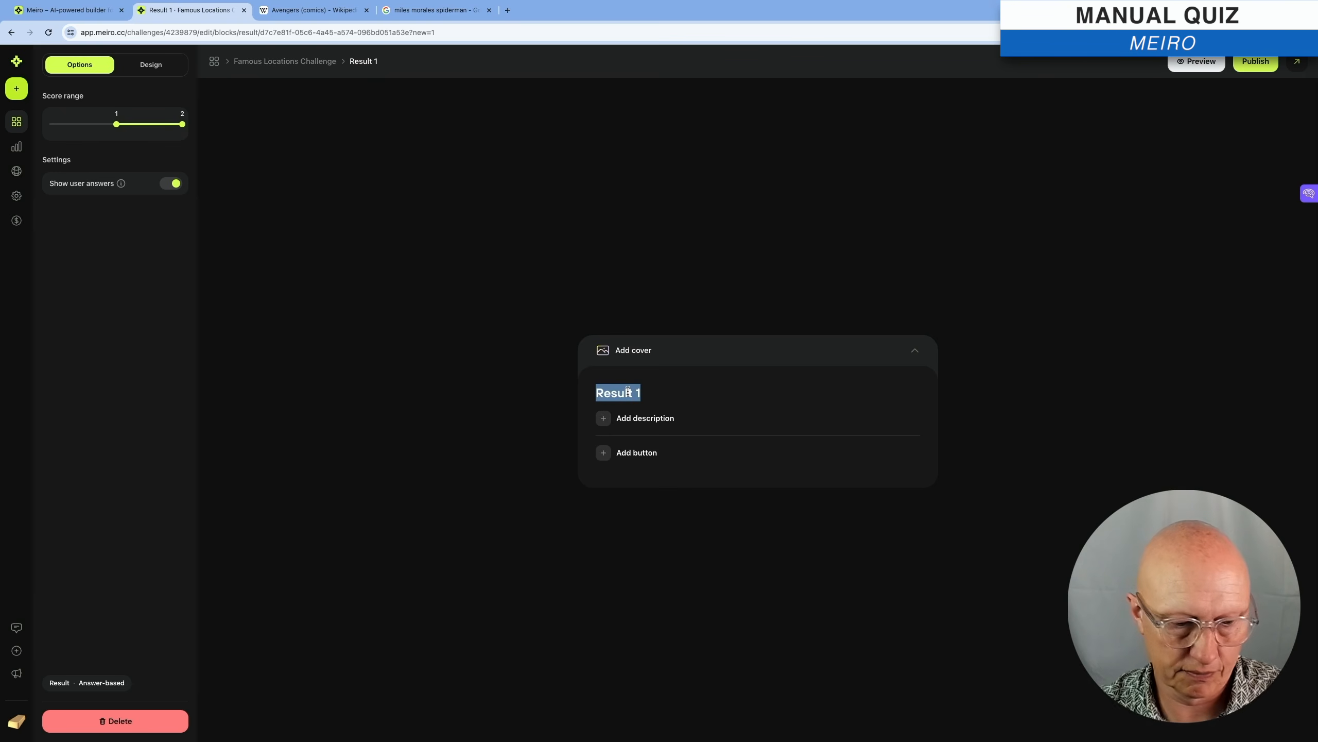
text(Novice)
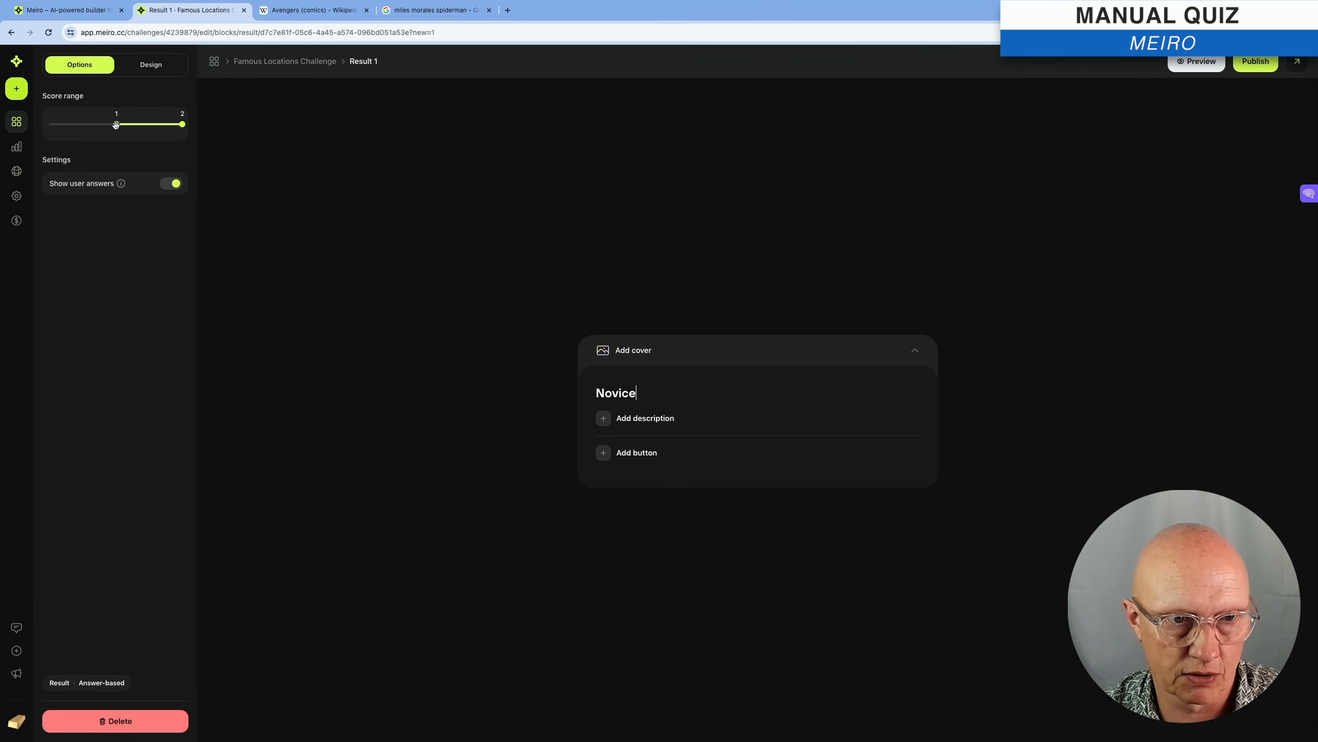
drag(92, 124, 50, 125)
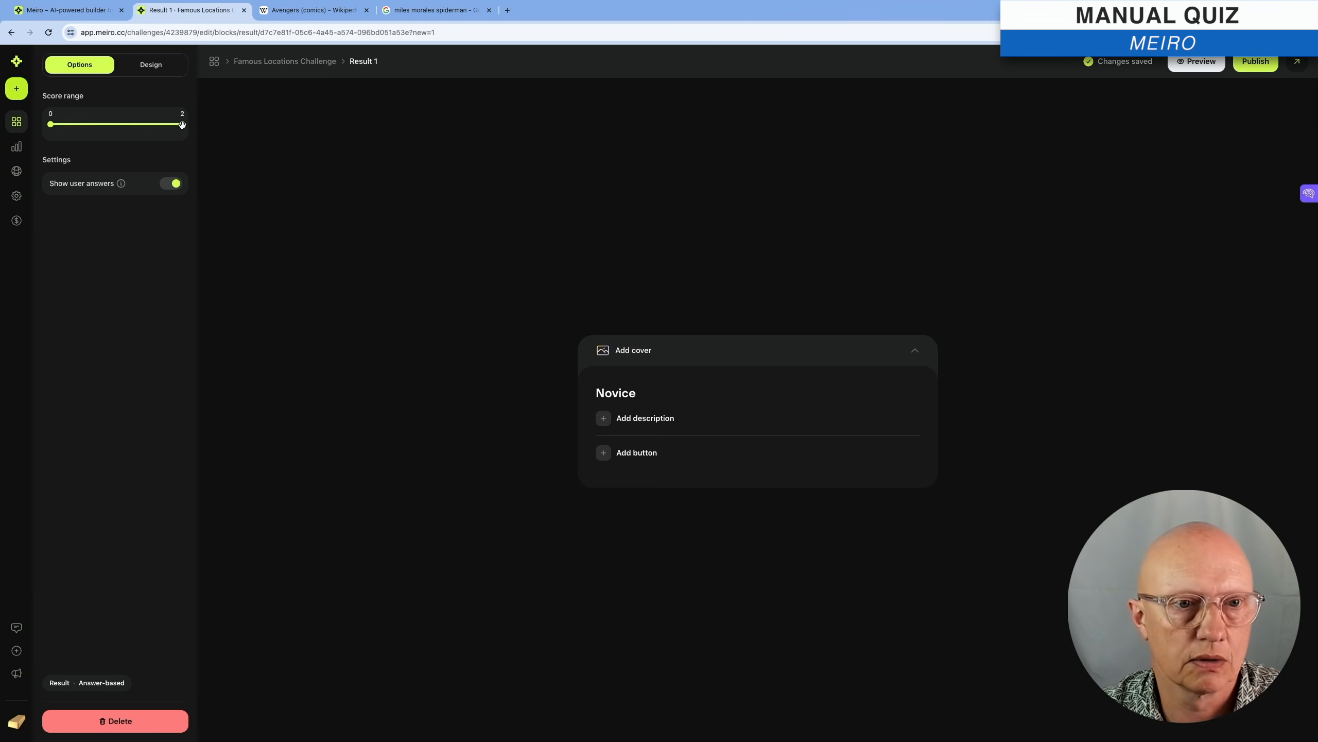
drag(182, 125, 135, 126)
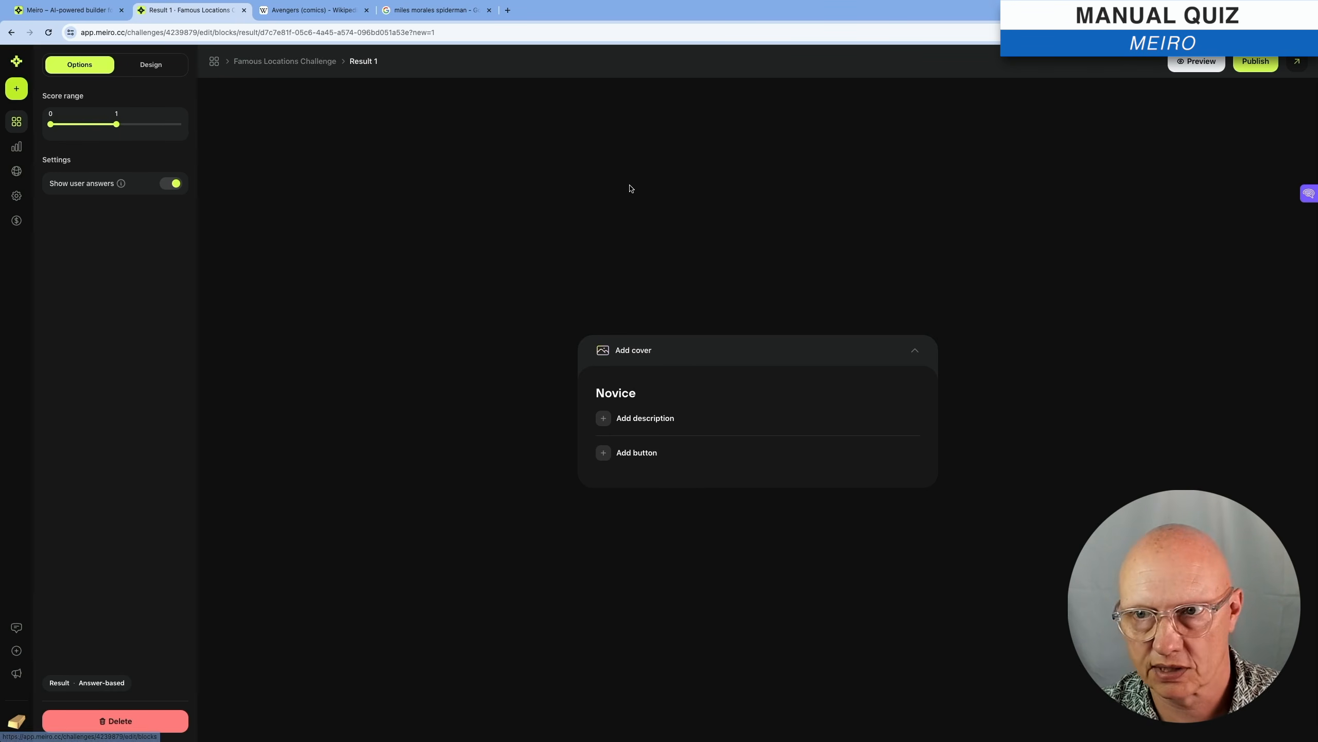
- Add a second result block titled "Expert" to the challenge and return to the block overview
click(283, 62)
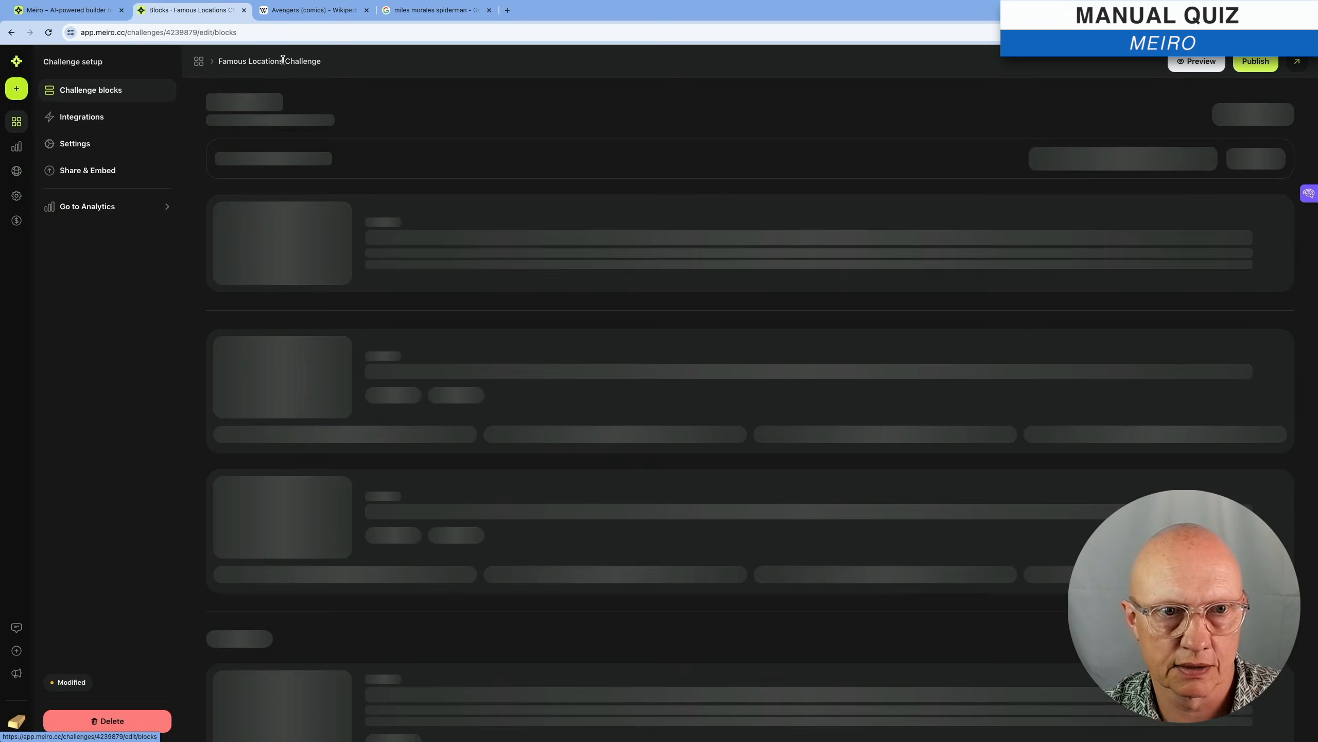
scroll(582, 603, down, 1)
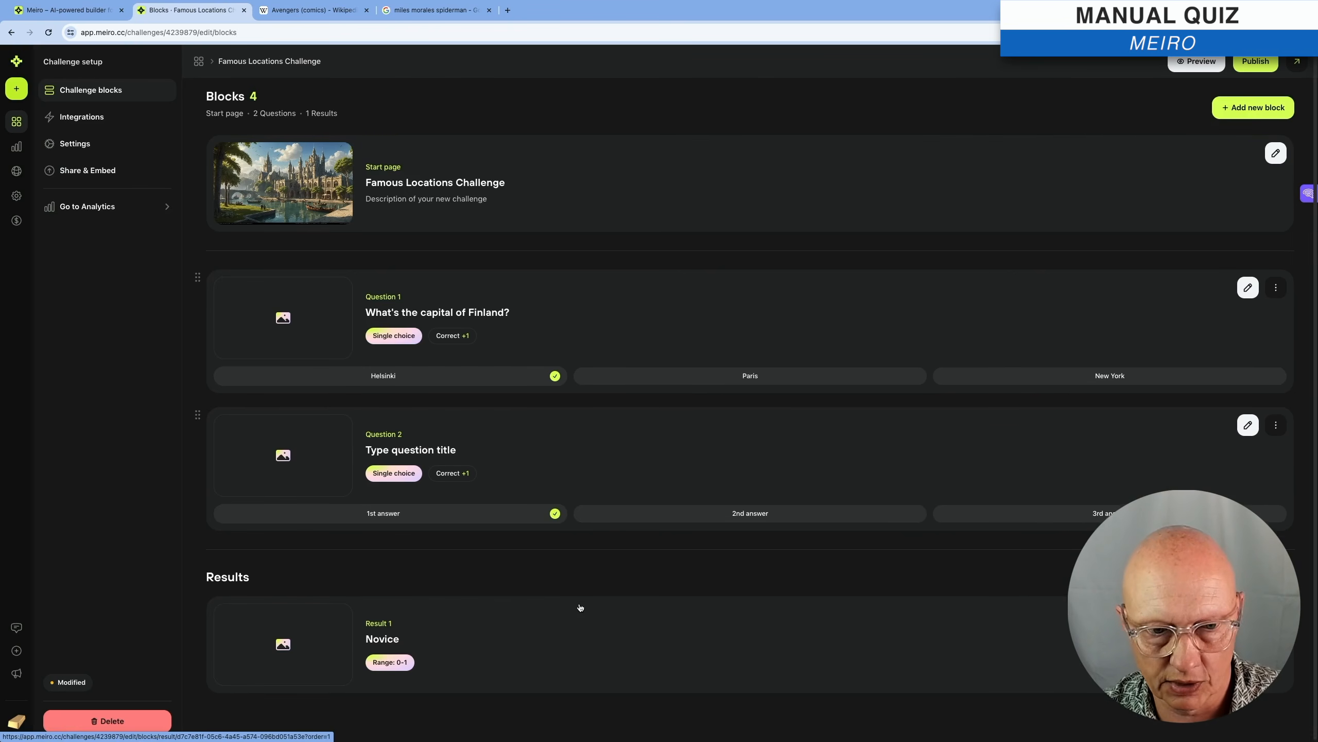
click(1243, 108)
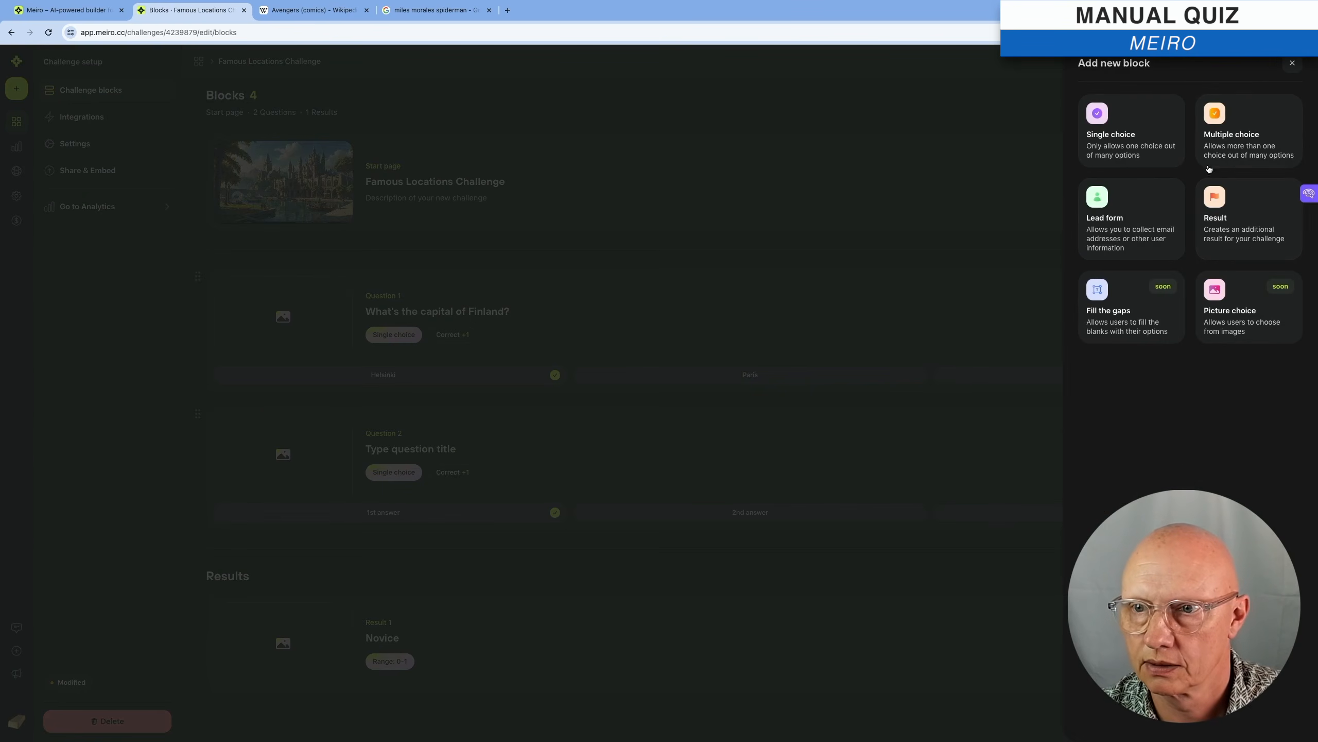
click(1218, 203)
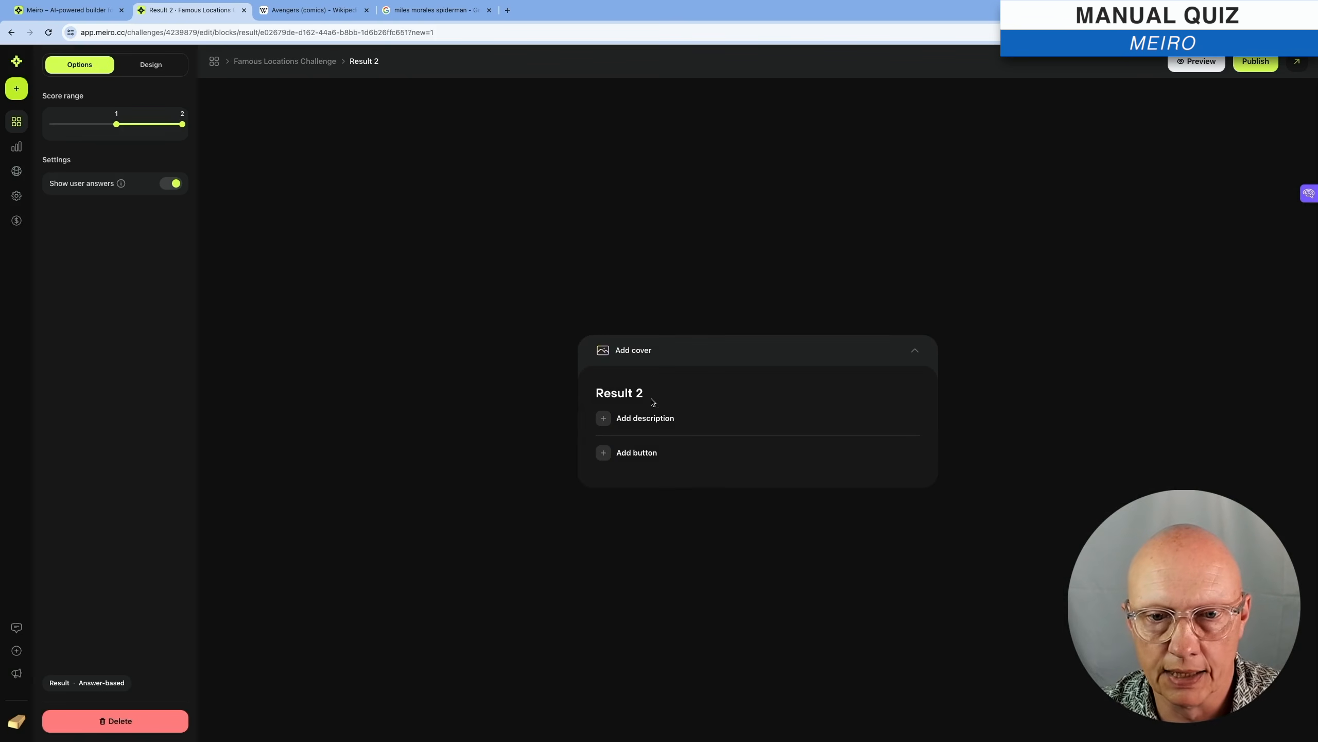
double_click(629, 393)
triple_click(630, 393)
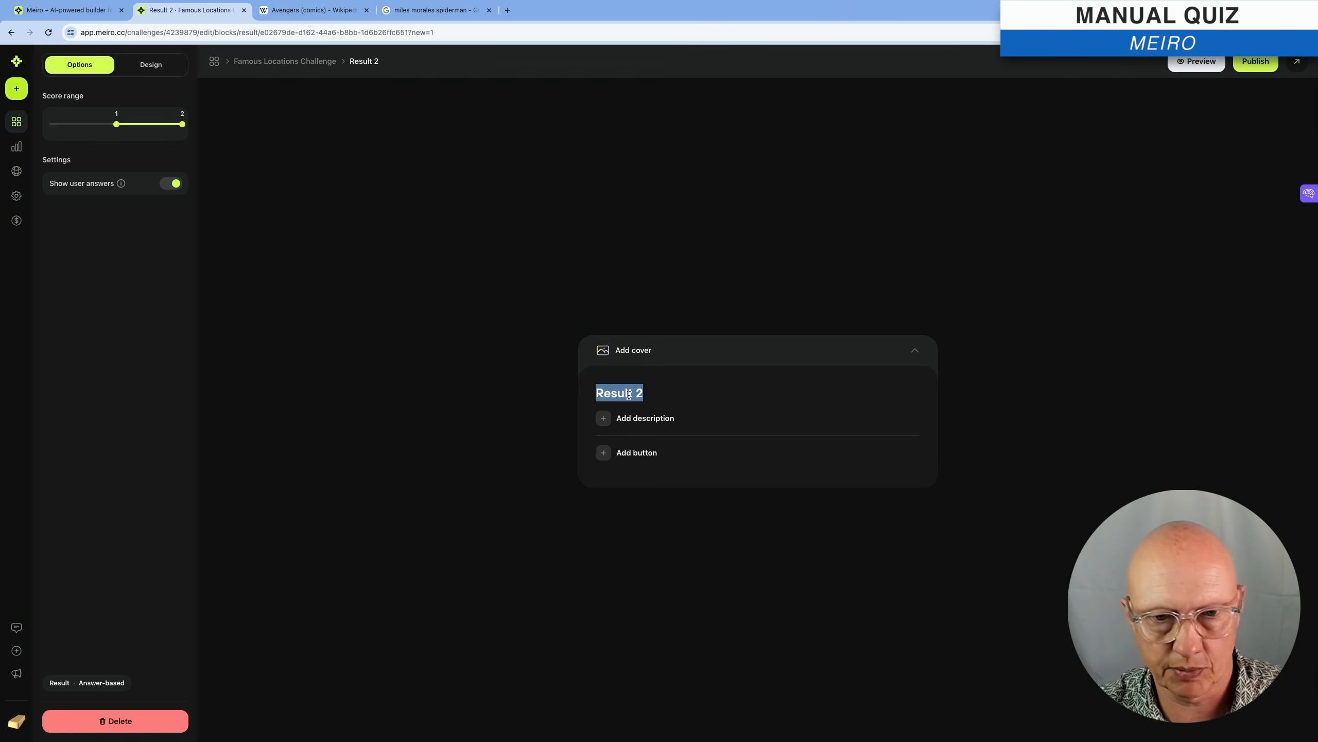
text(Expert)
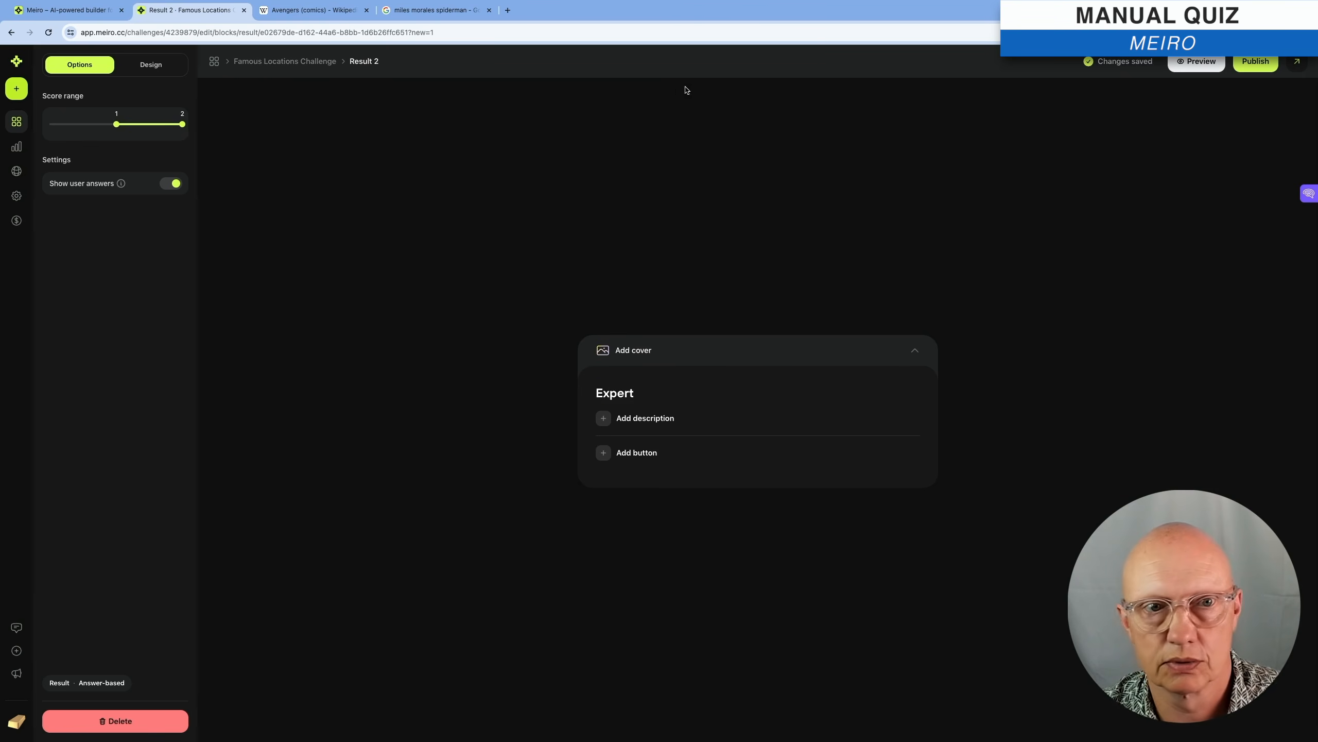
click(296, 61)
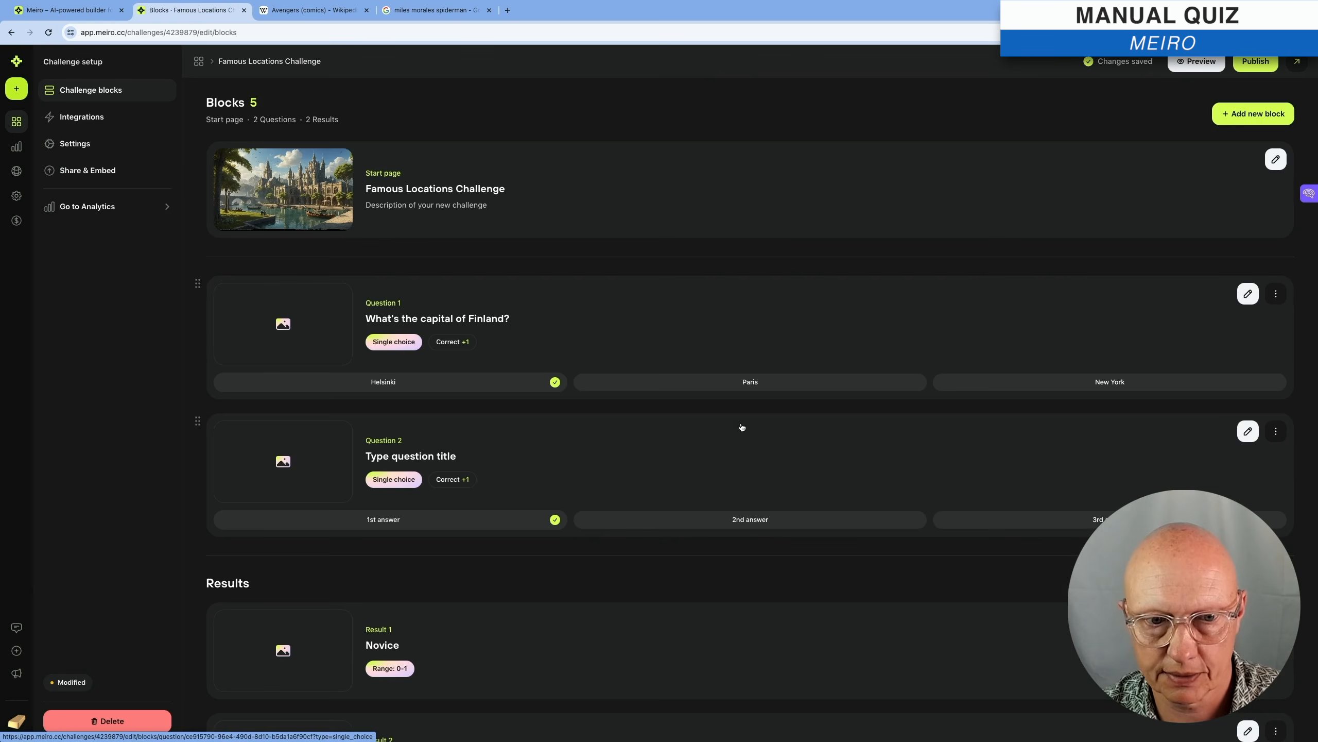
- Look over the question and result blocks of the Famous Locations Challenge and open its live preview
scroll(754, 530, down, 3)
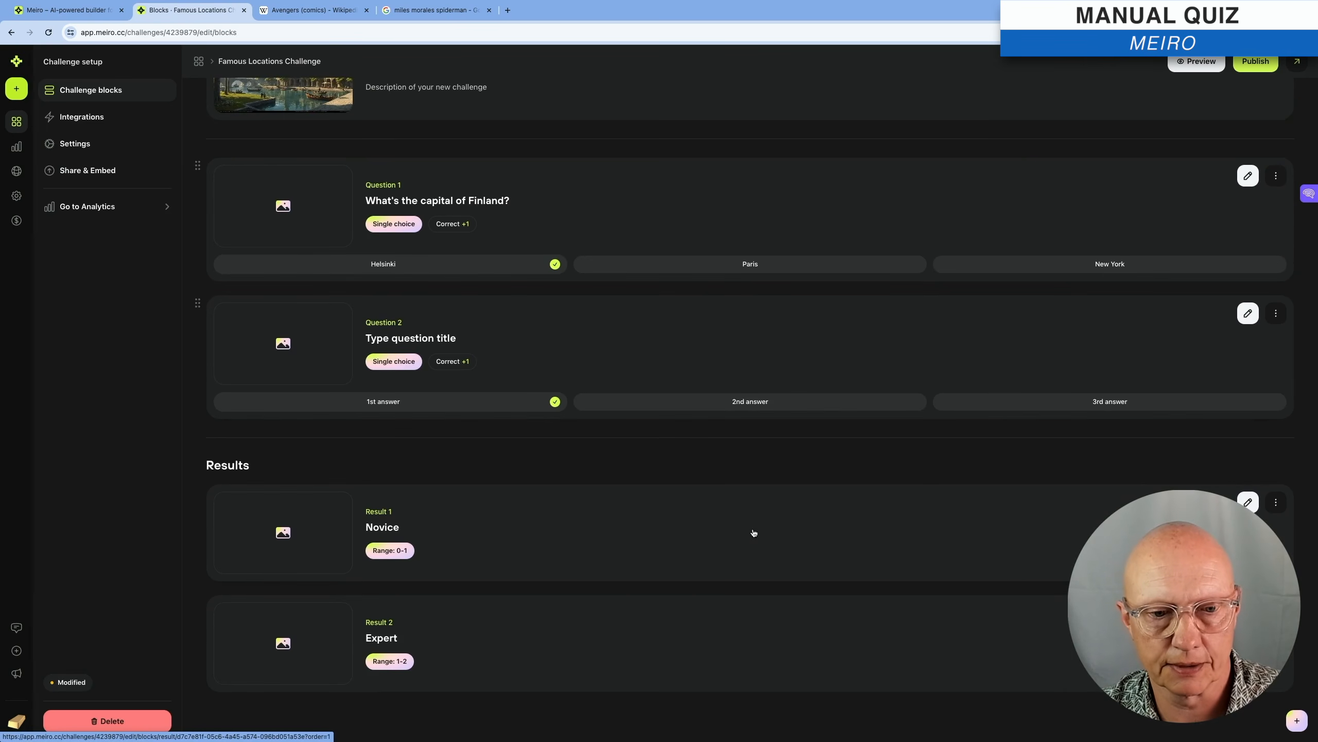
scroll(754, 532, up, 3)
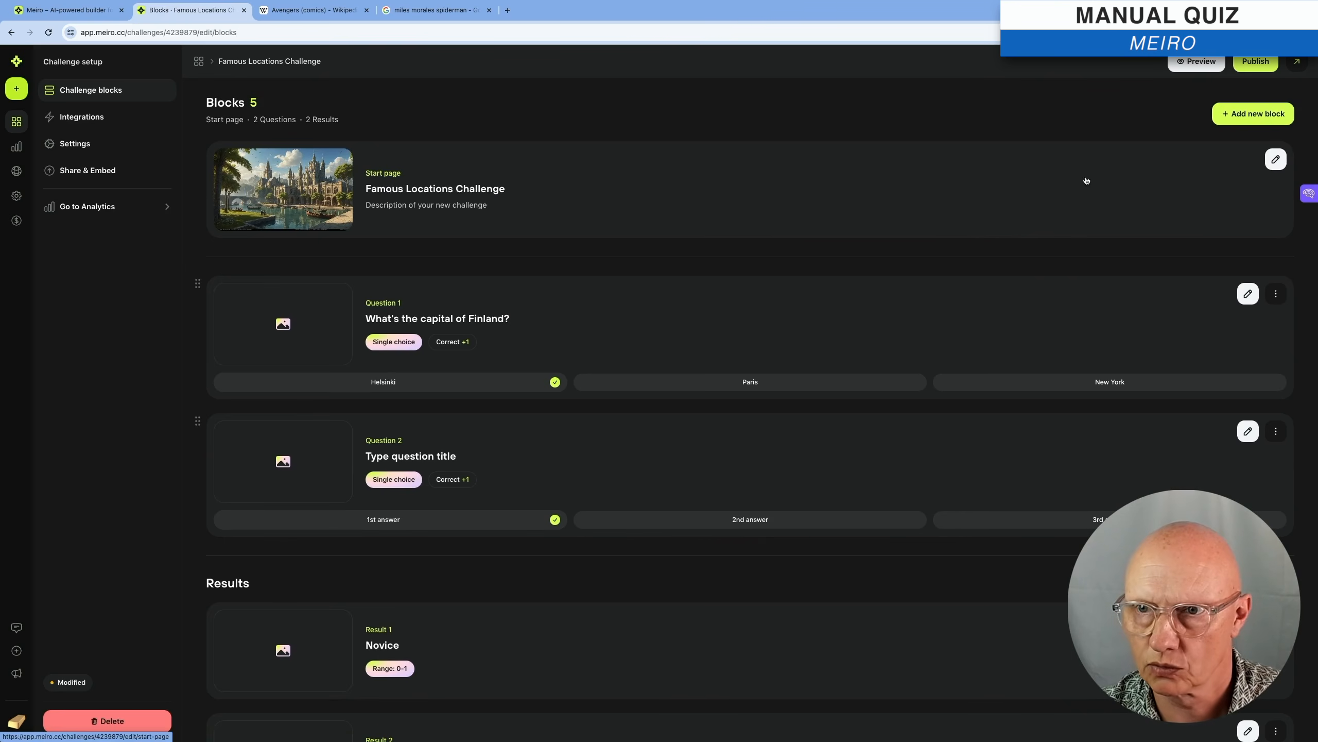
click(1194, 63)
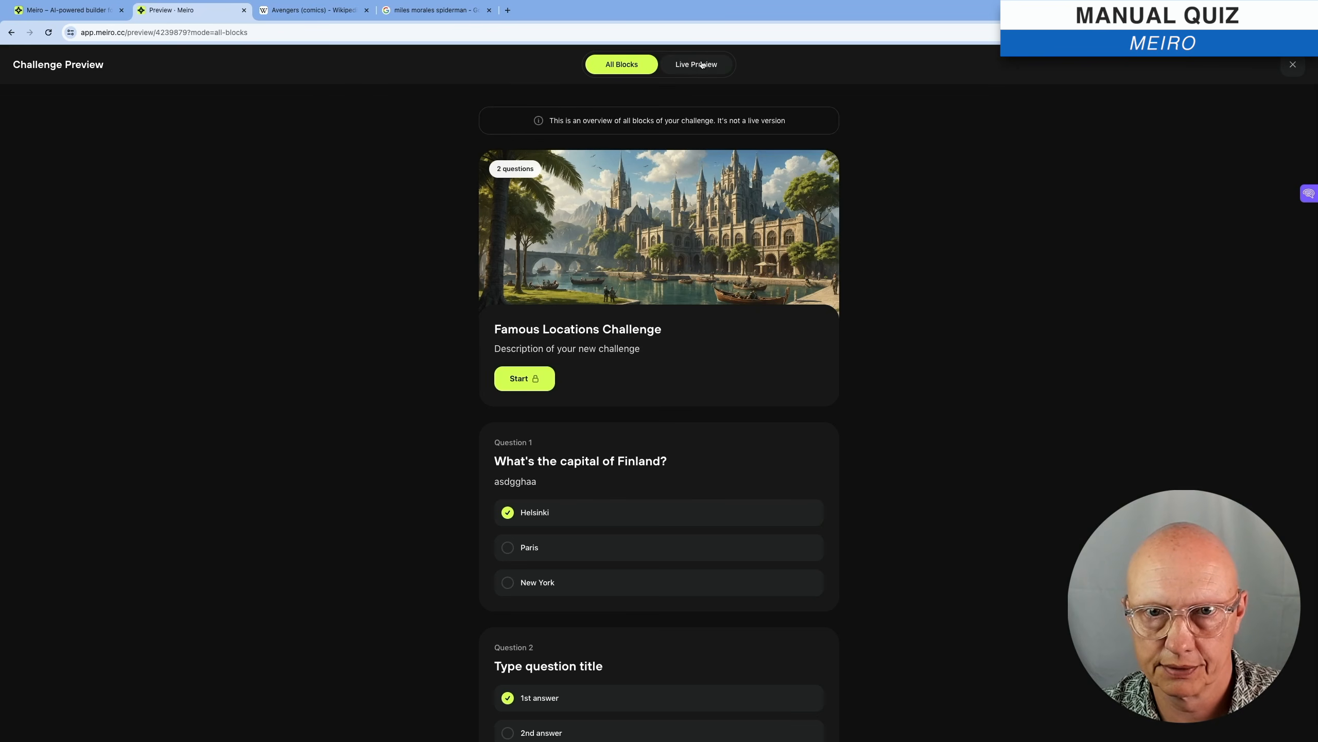
click(702, 65)
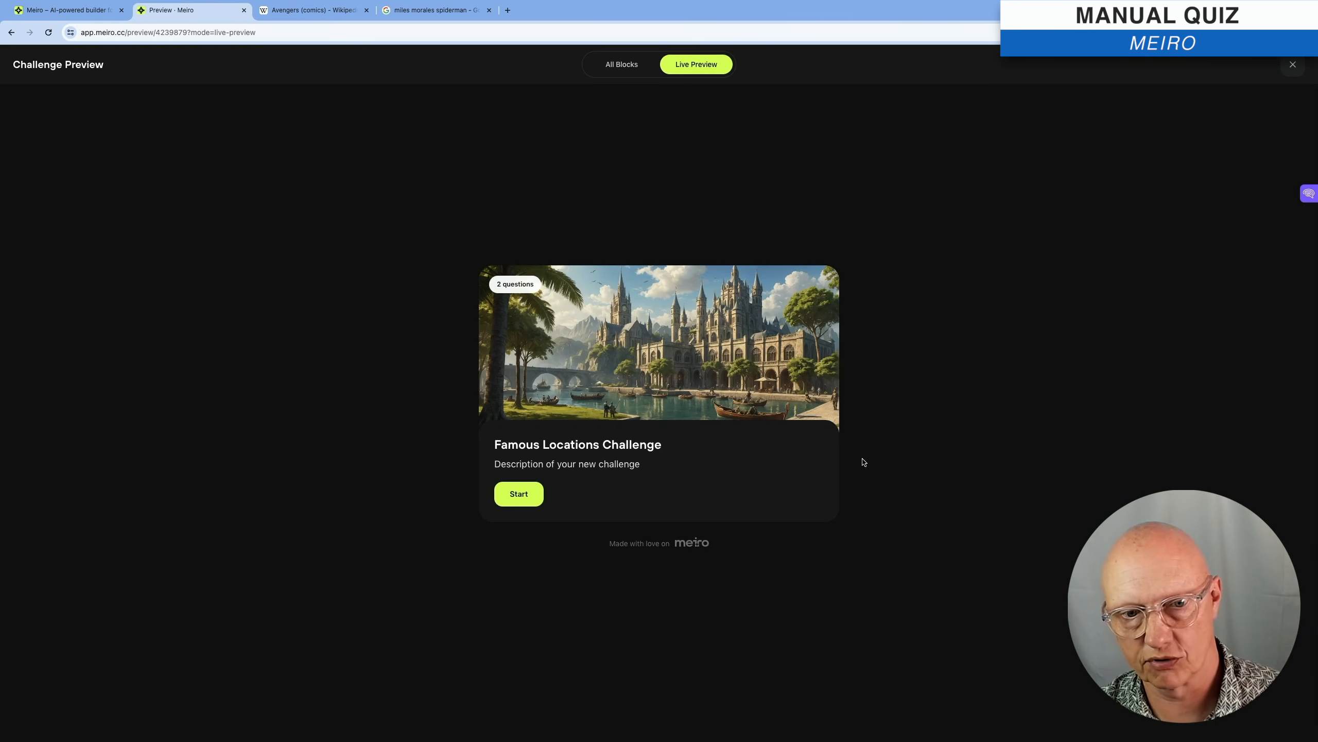
- Take the quiz in the live preview, answering "Helsinki" and "1st answer", show the answers and close the preview
click(519, 496)
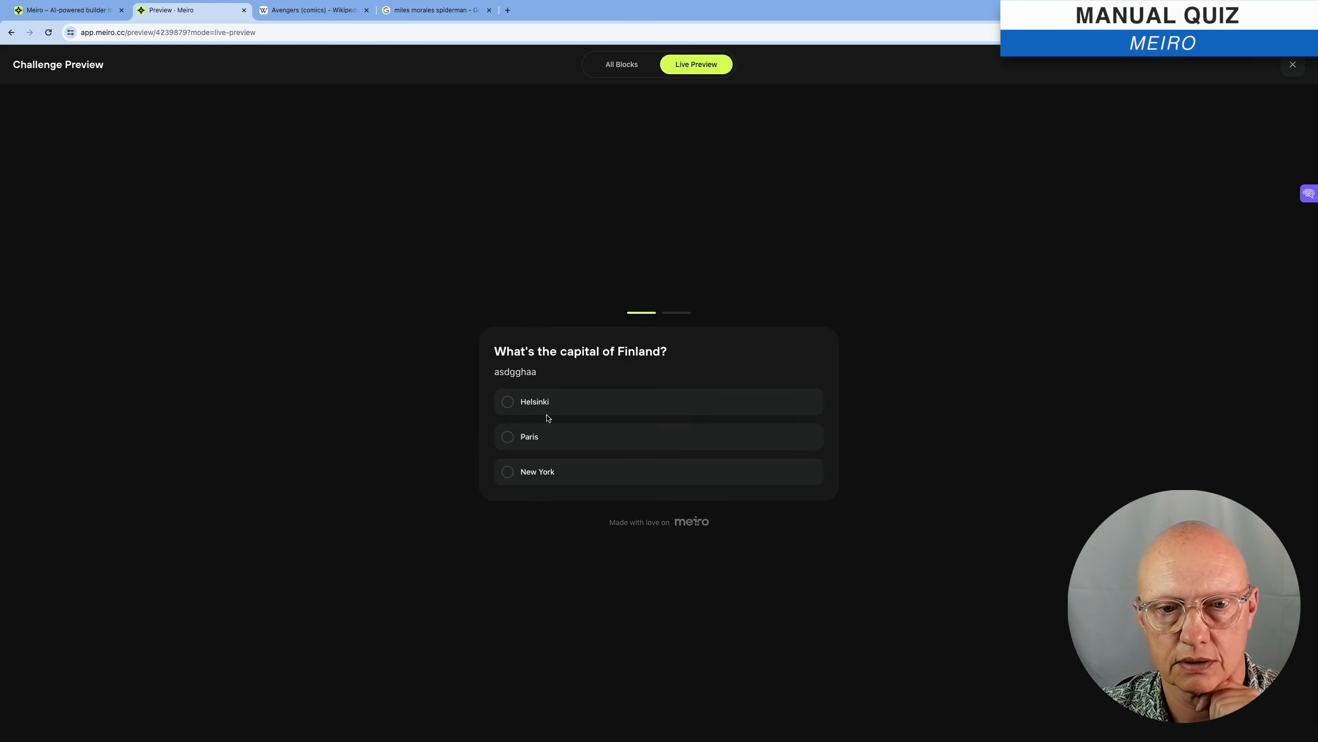
click(507, 401)
click(516, 498)
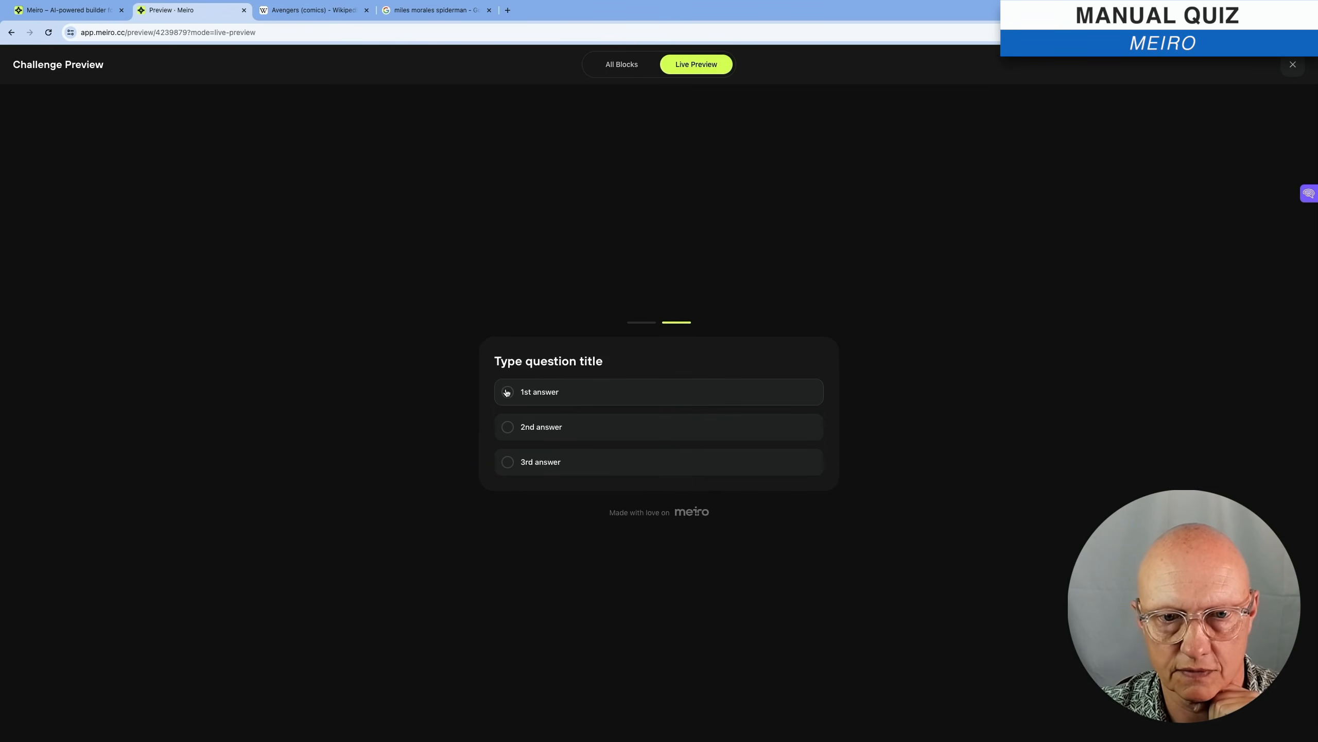
click(507, 392)
click(511, 494)
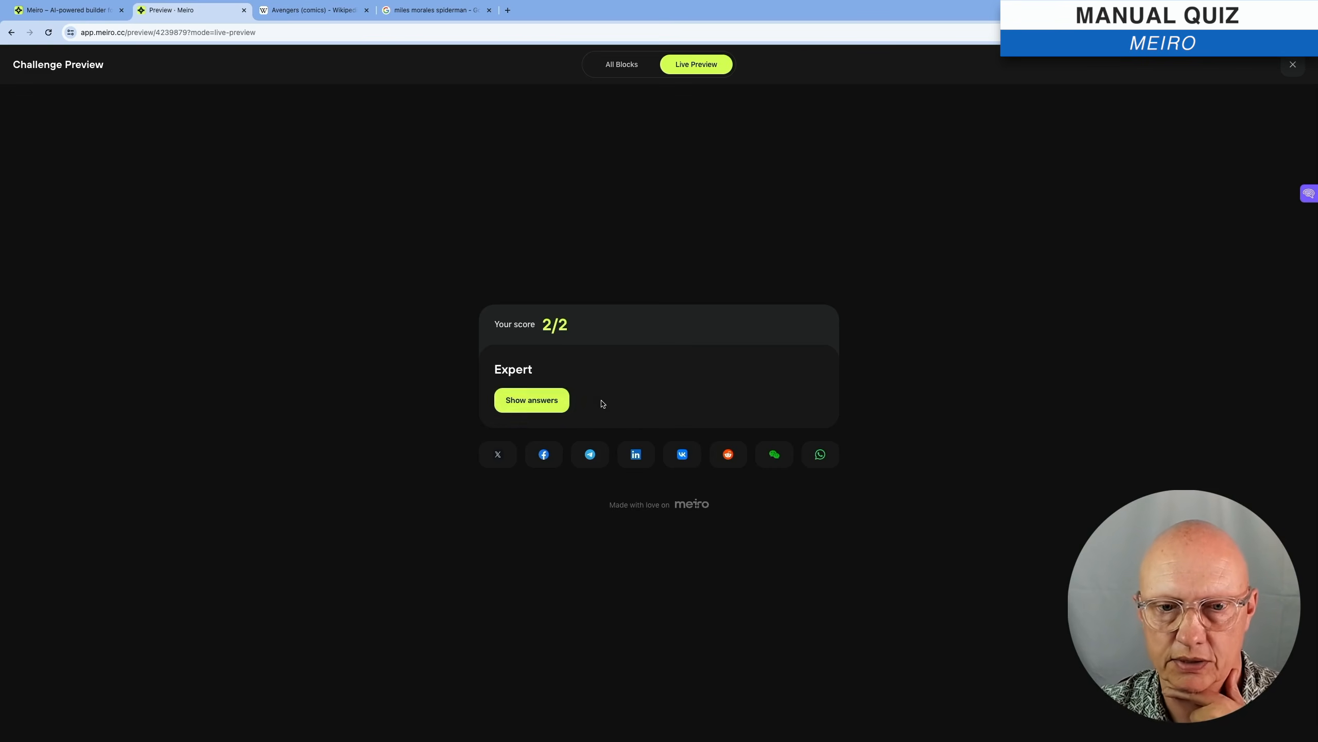
click(535, 402)
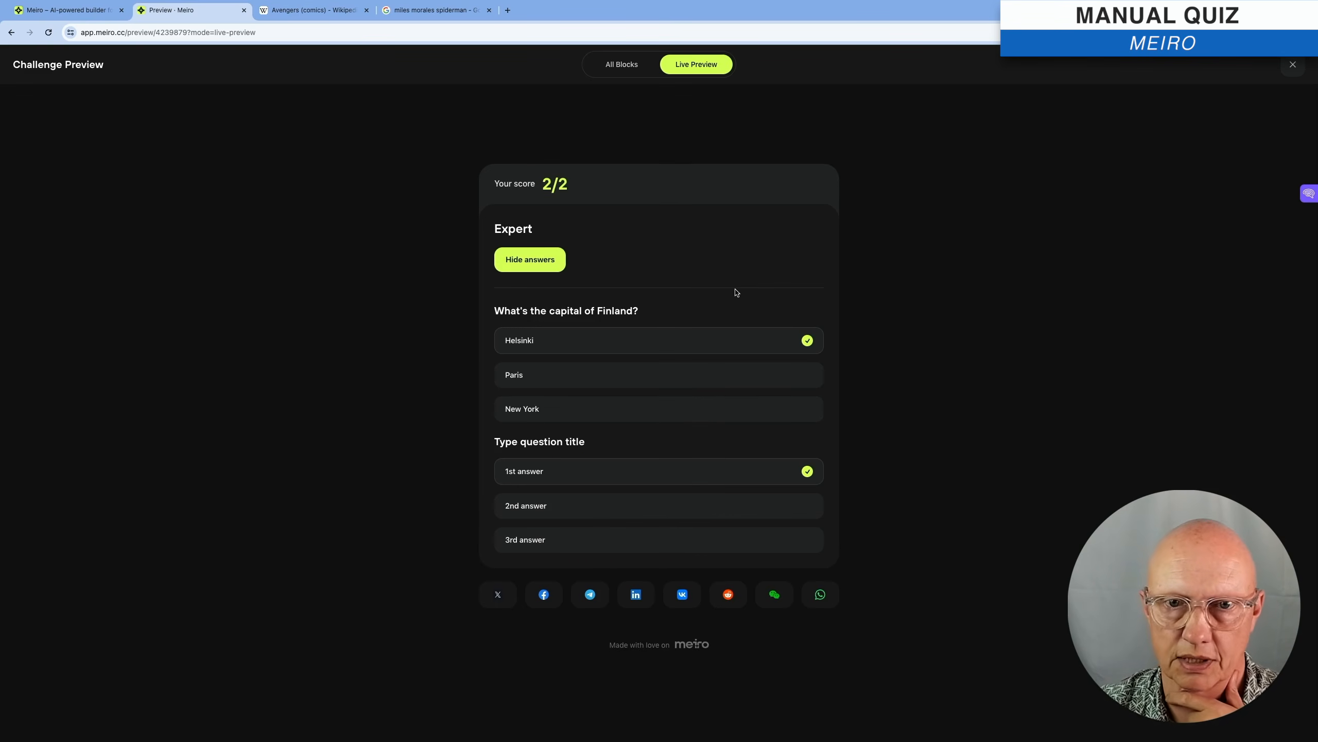
click(1292, 65)
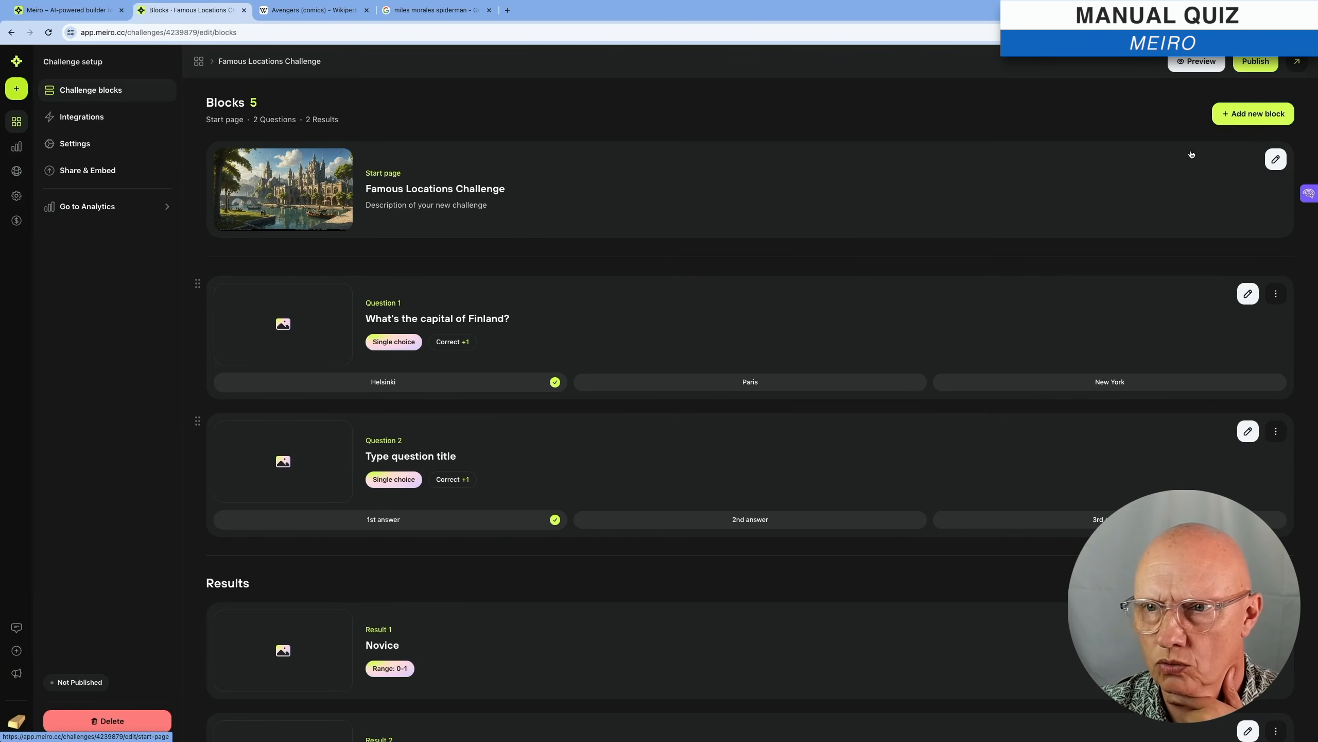
- Review the block types that can be added to the challenge without adding one
click(1251, 114)
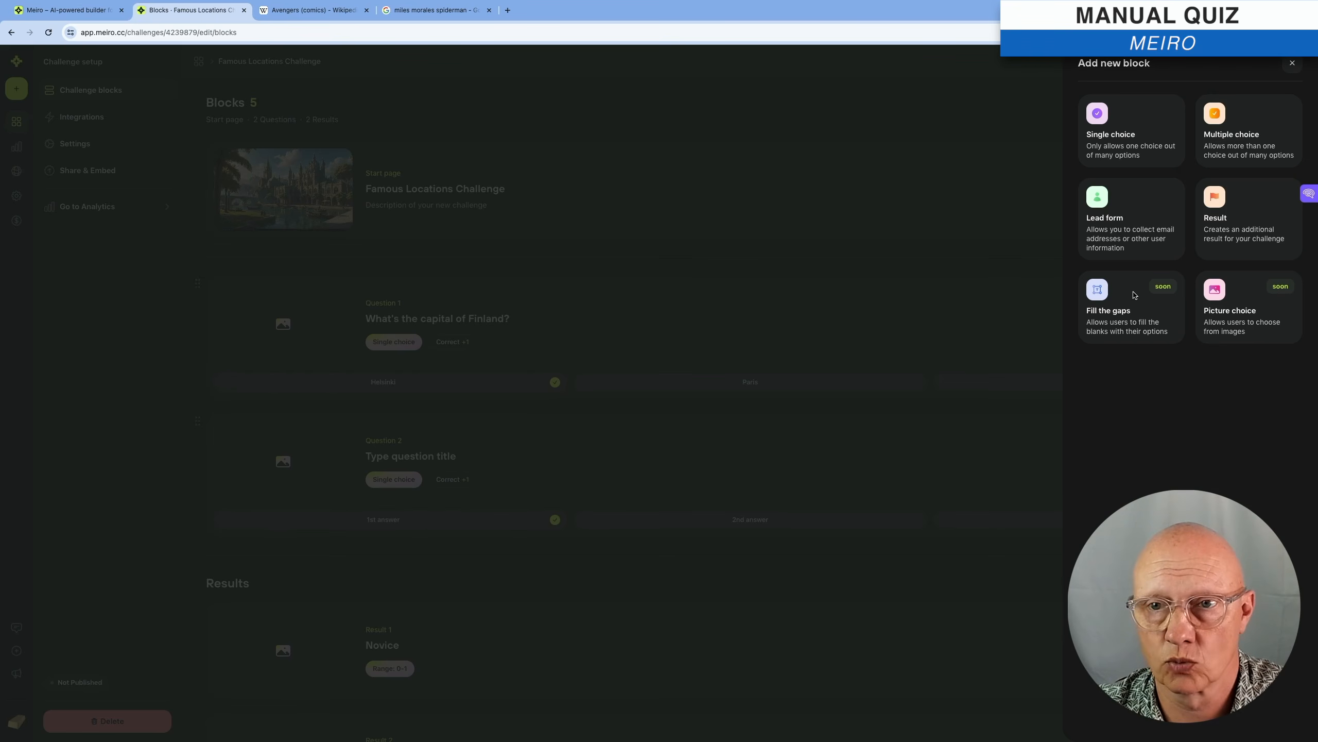
click(1292, 63)
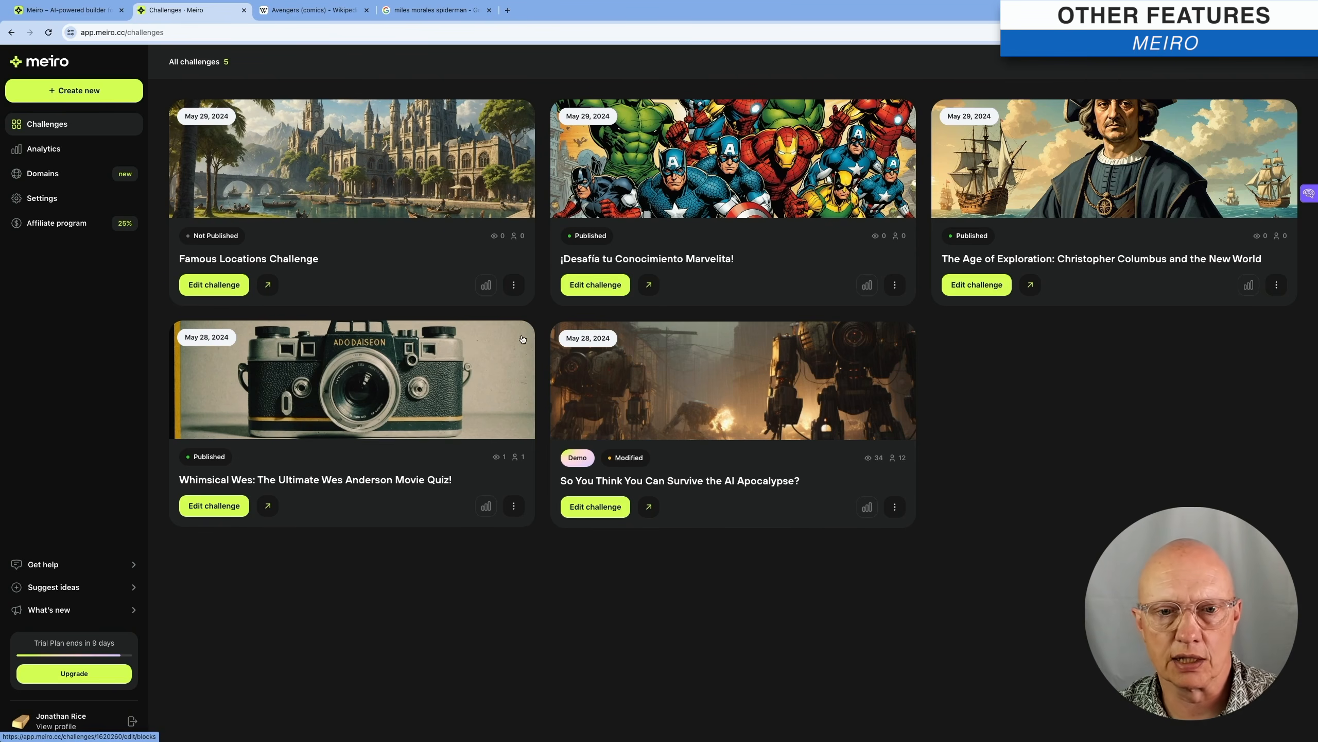
- Open the "Whimsical Wes: The Ultimate Wes Anderson Movie Quiz!" challenge and look through its blocks
click(411, 413)
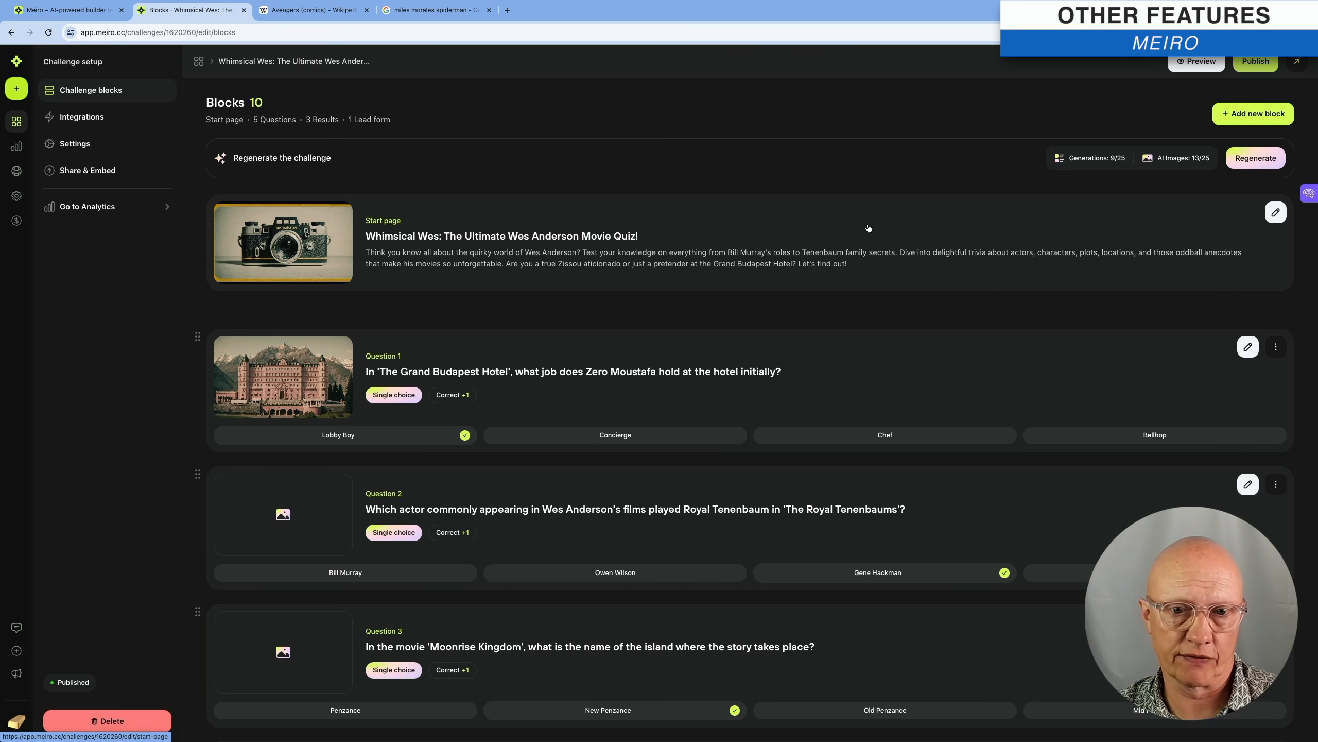
scroll(814, 374, down, 1)
scroll(814, 375, down, 10)
scroll(812, 374, up, 10)
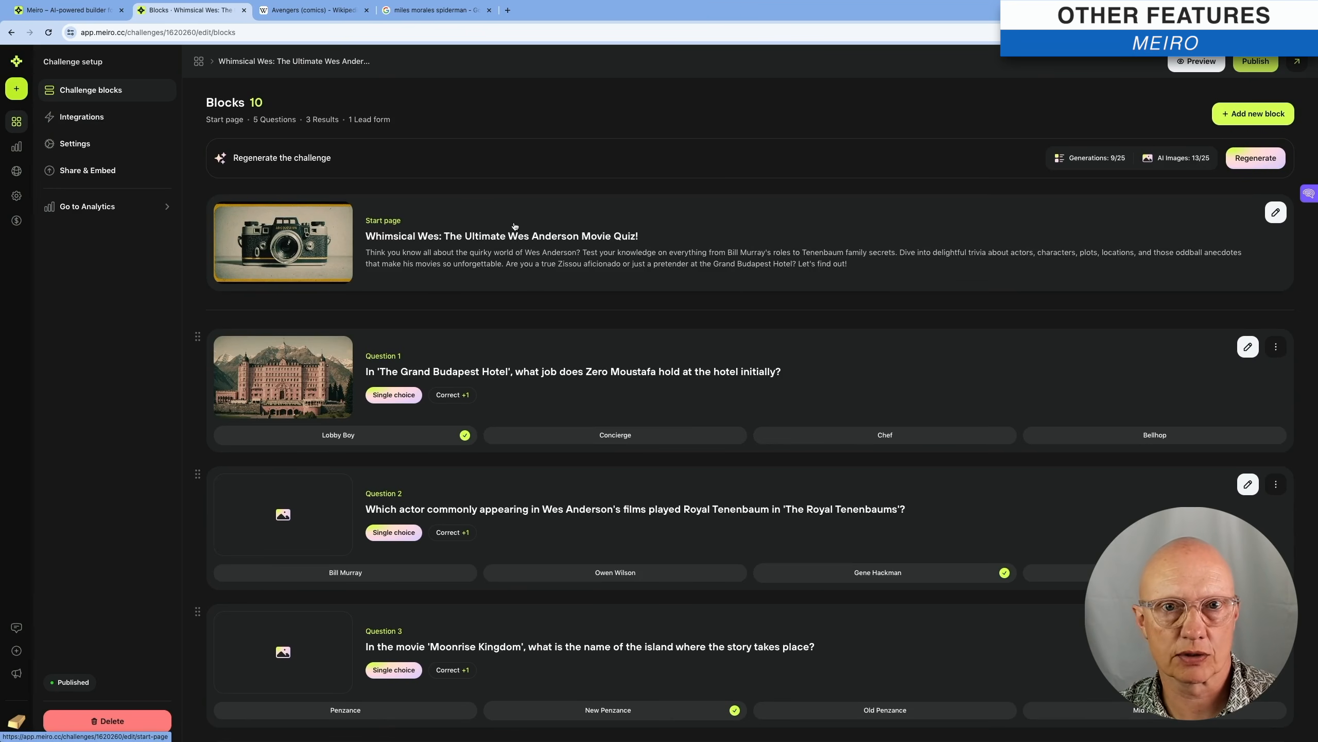
- Review the Google Sheets, Email and Webhook integration options of the challenge without connecting any of them
click(81, 117)
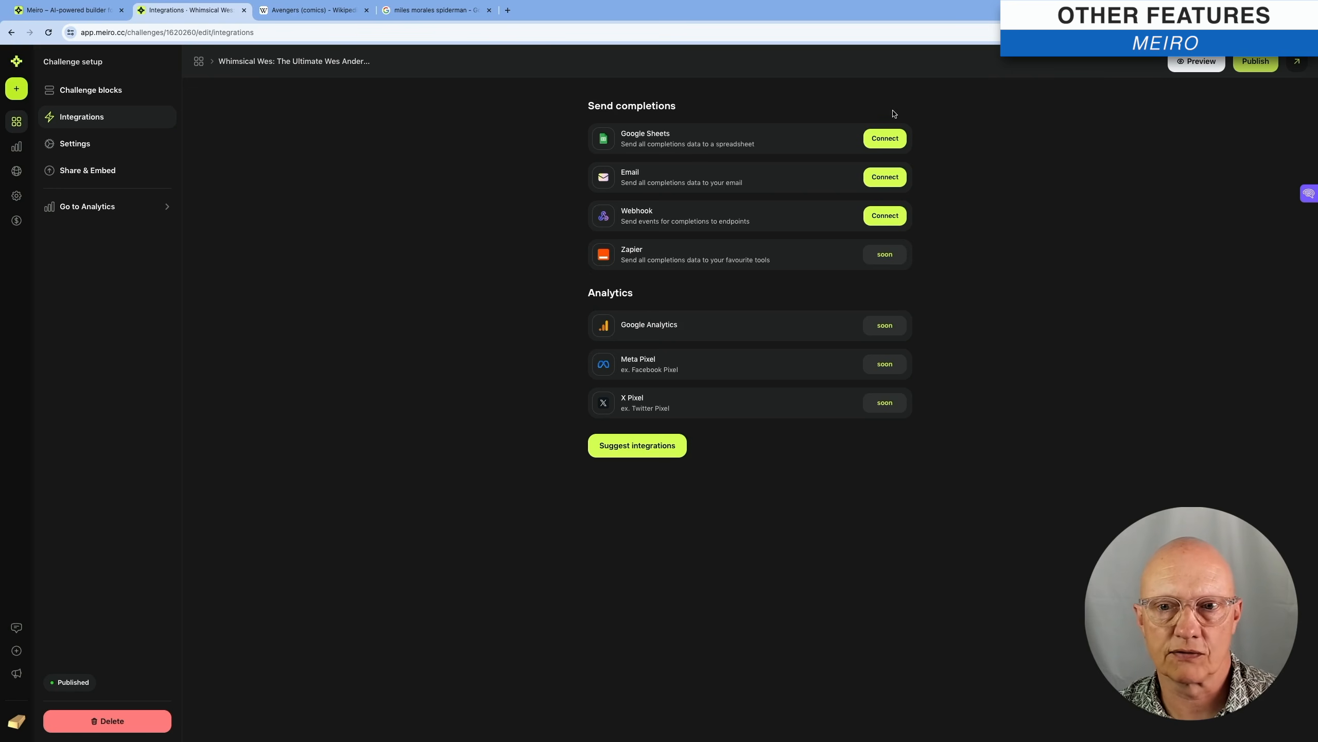
click(888, 142)
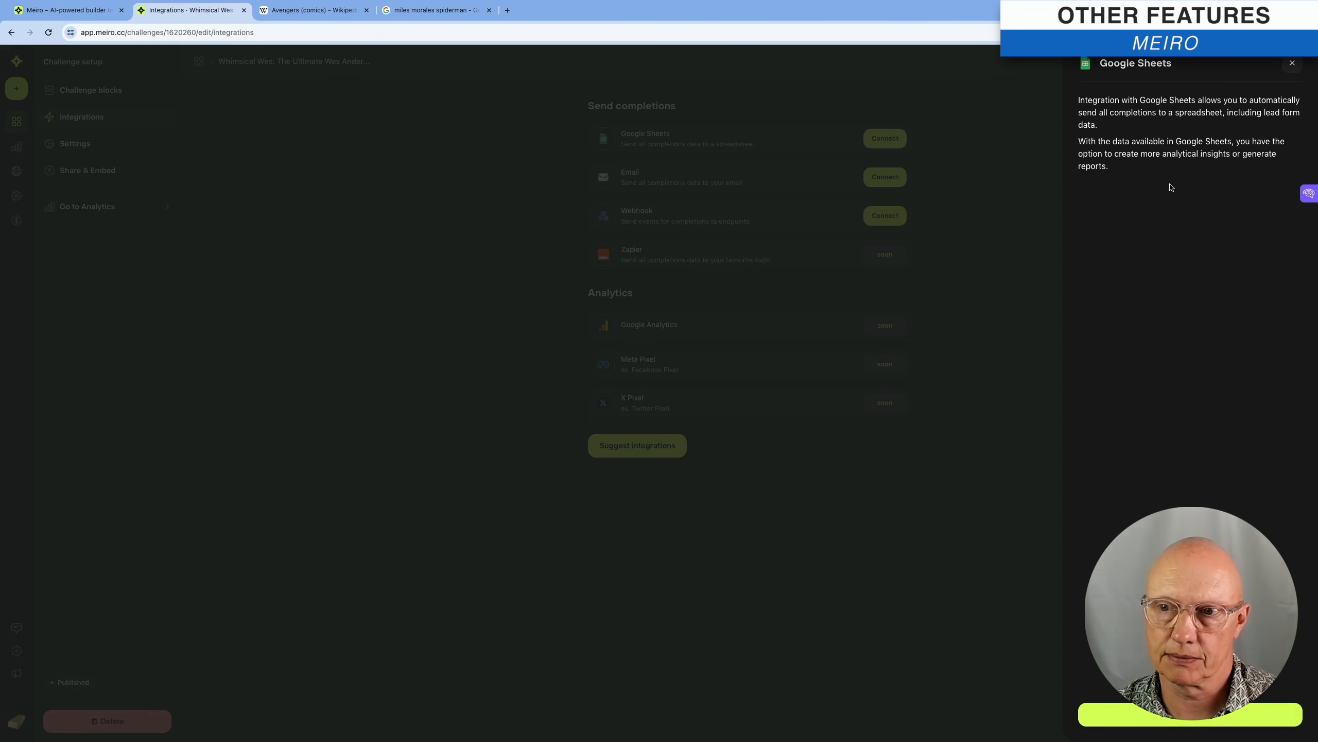
click(1293, 63)
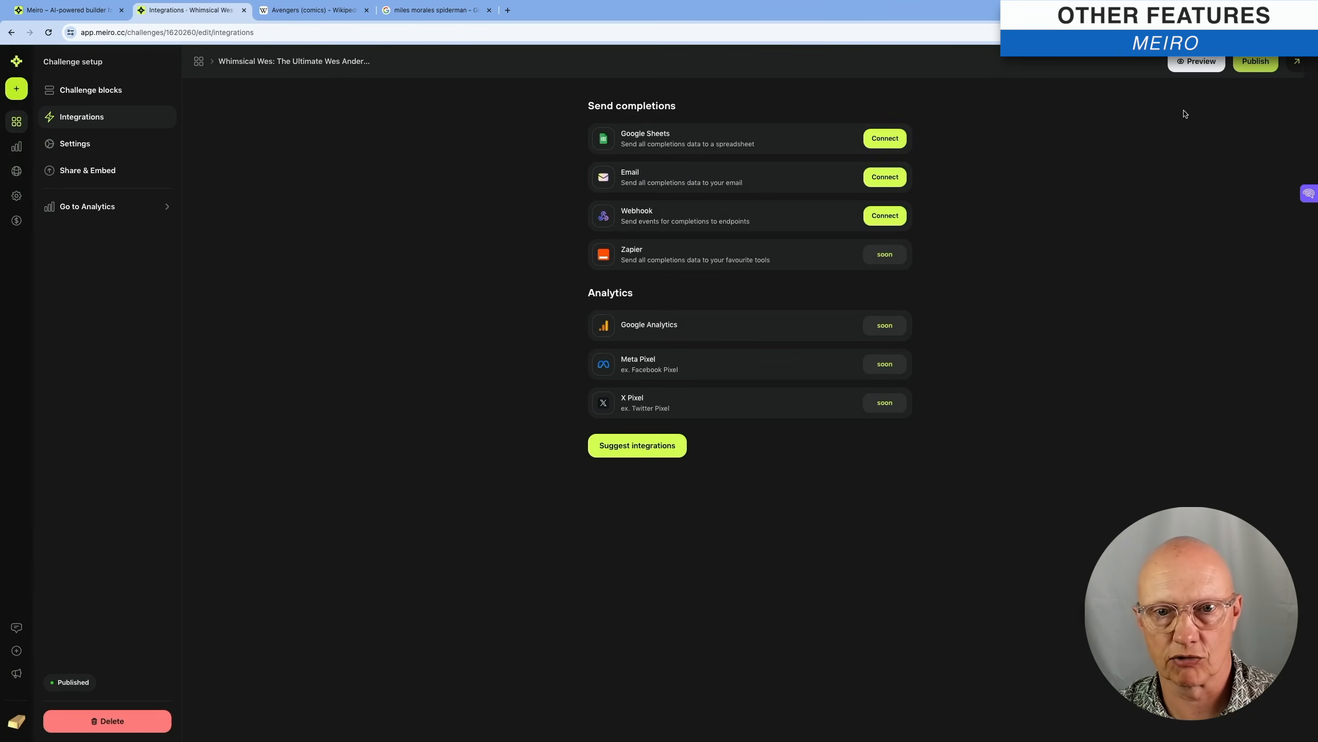
click(884, 178)
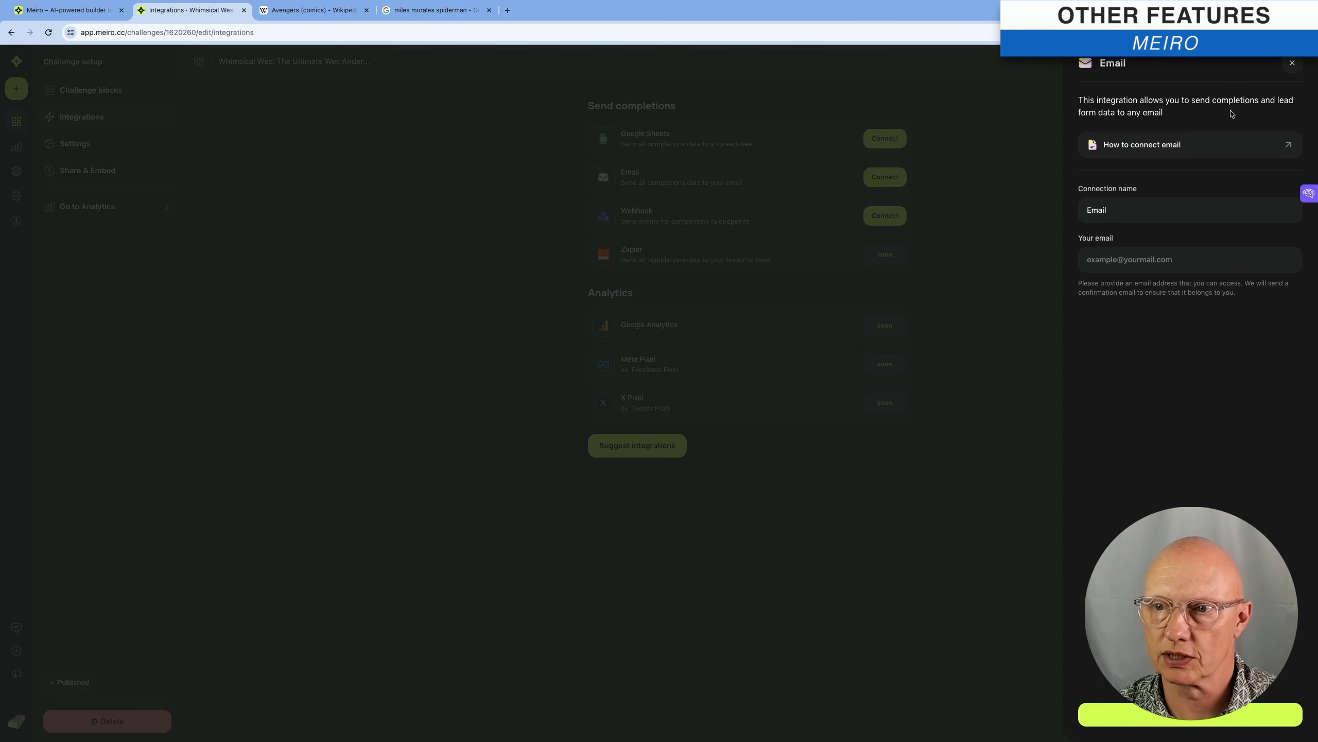
click(1293, 63)
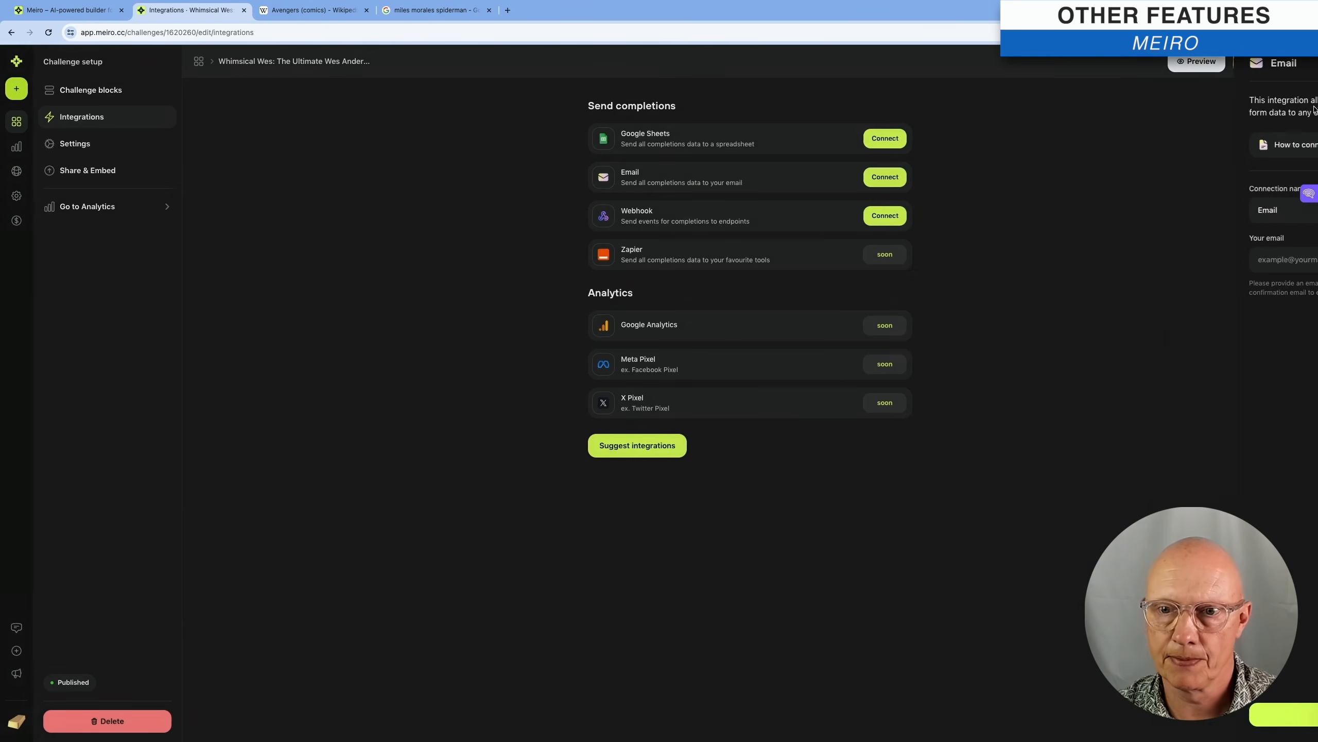
click(865, 220)
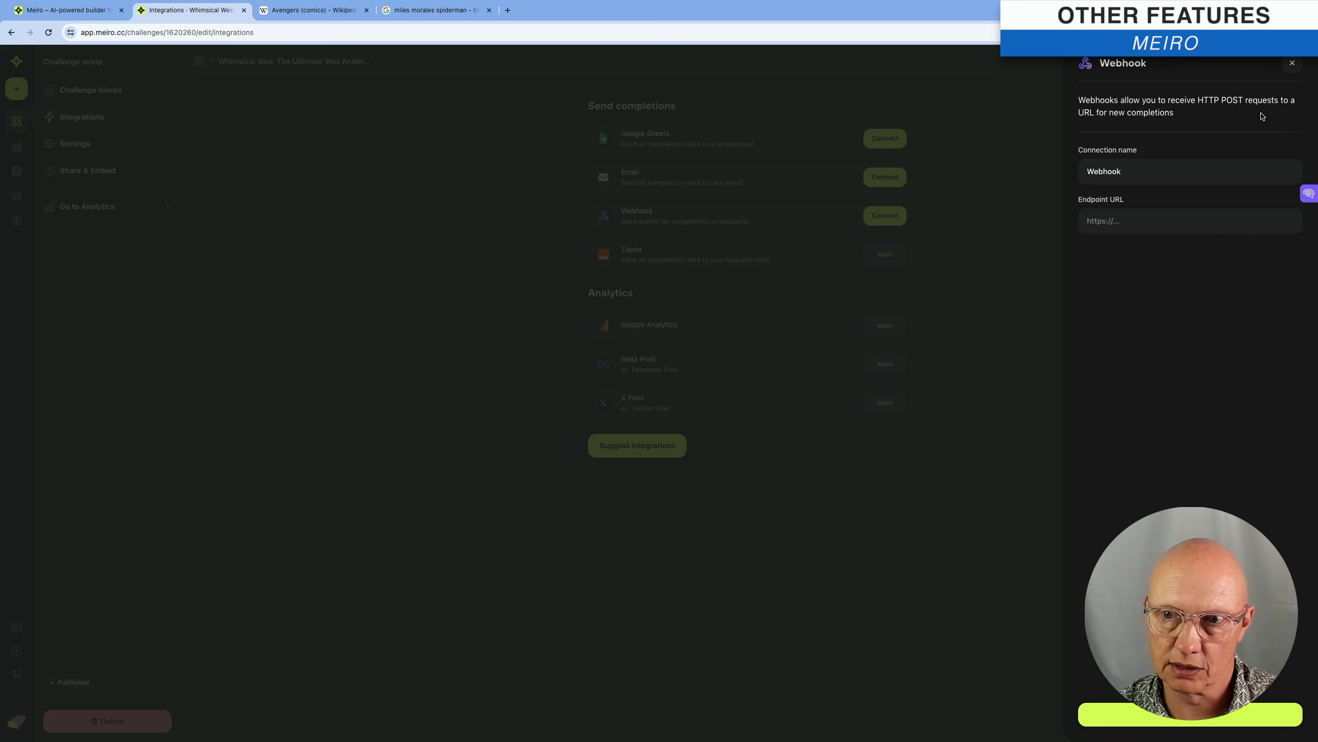
click(1294, 64)
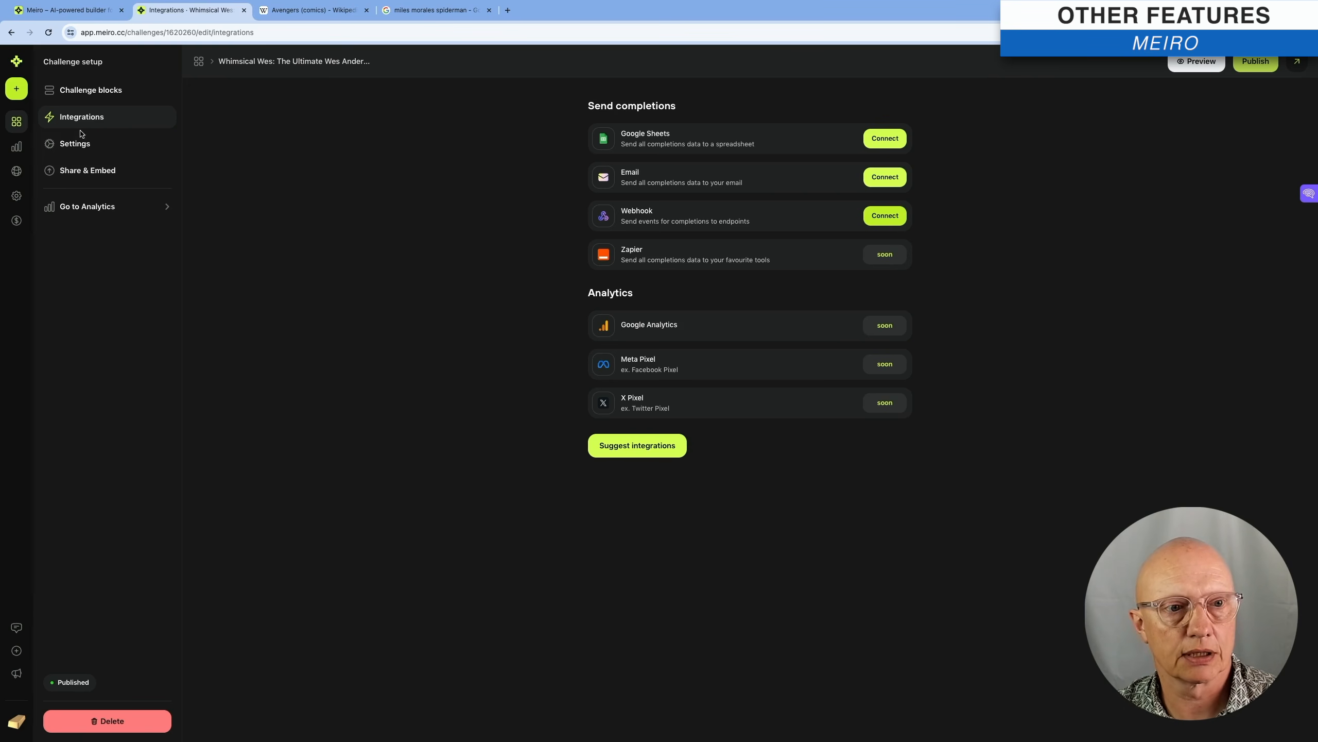
- Examine the challenge's settings, including search indexing, closing the challenge, question randomization and social sharing
click(66, 145)
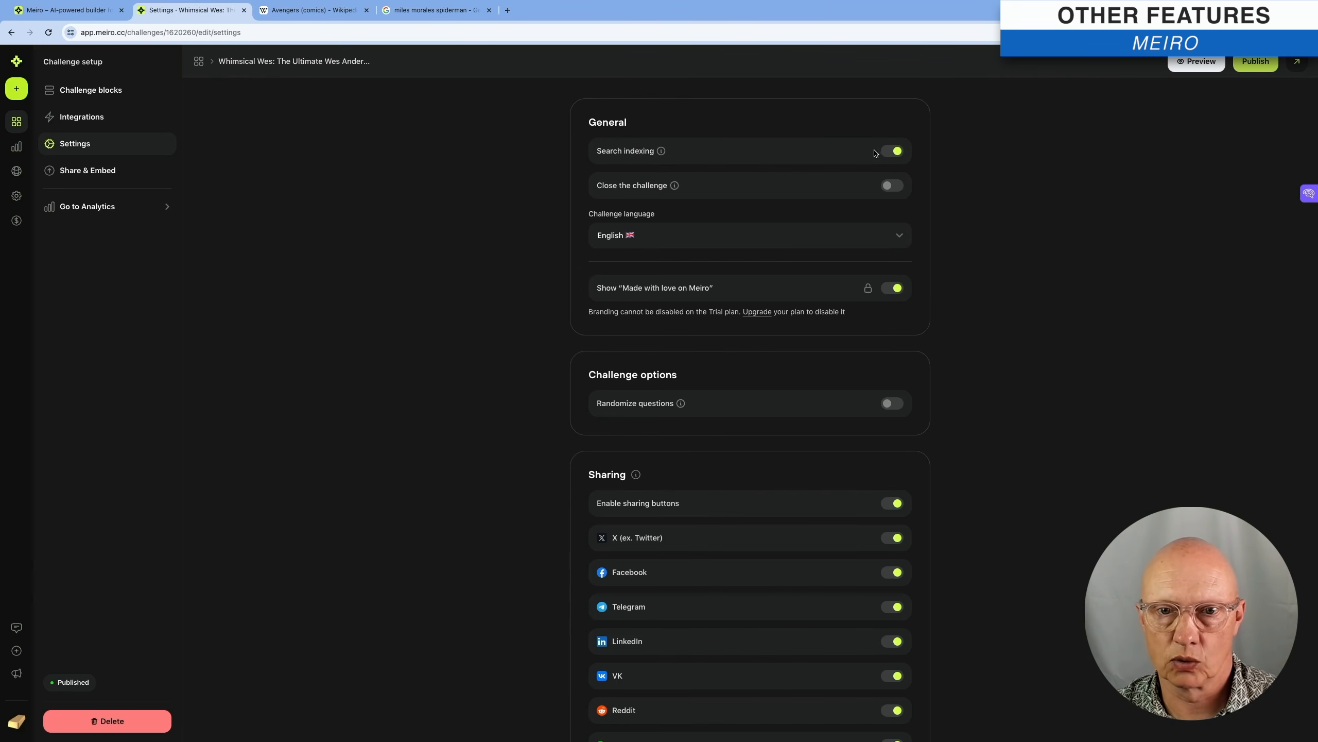
mouse_move(662, 151)
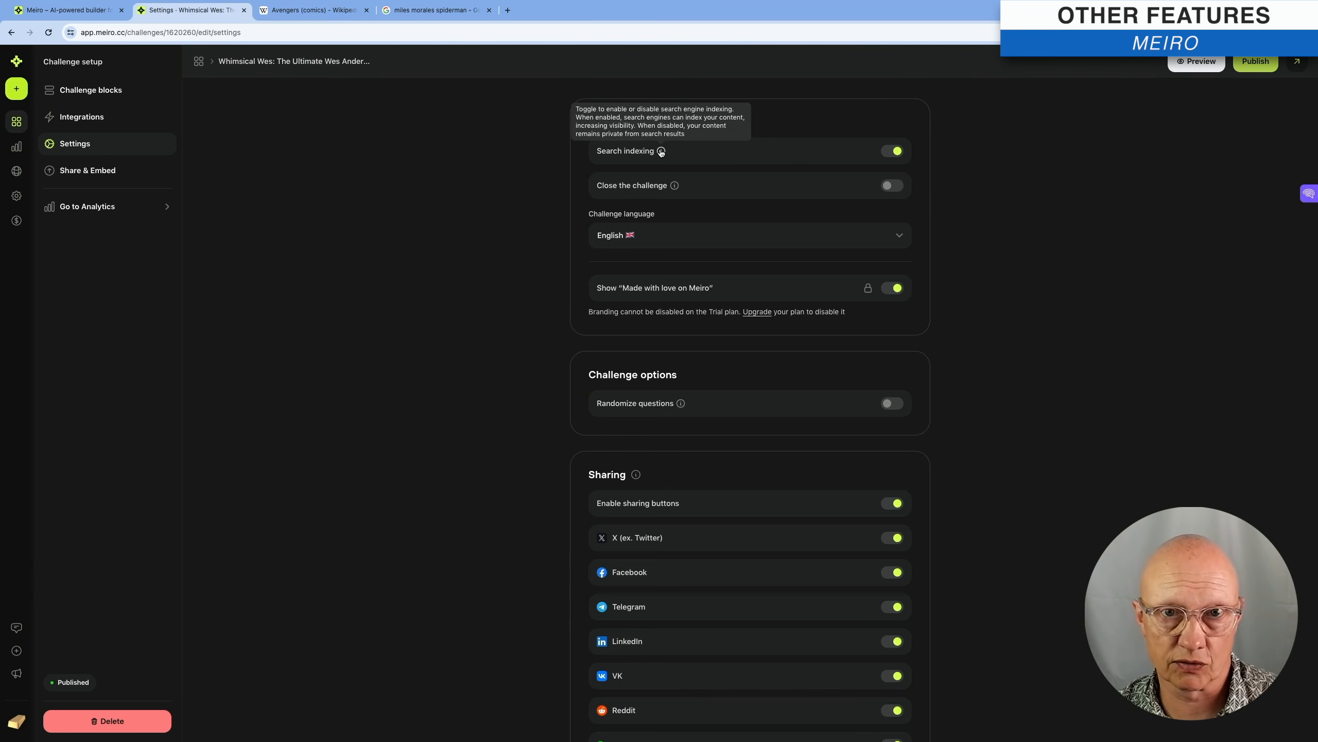
mouse_move(673, 186)
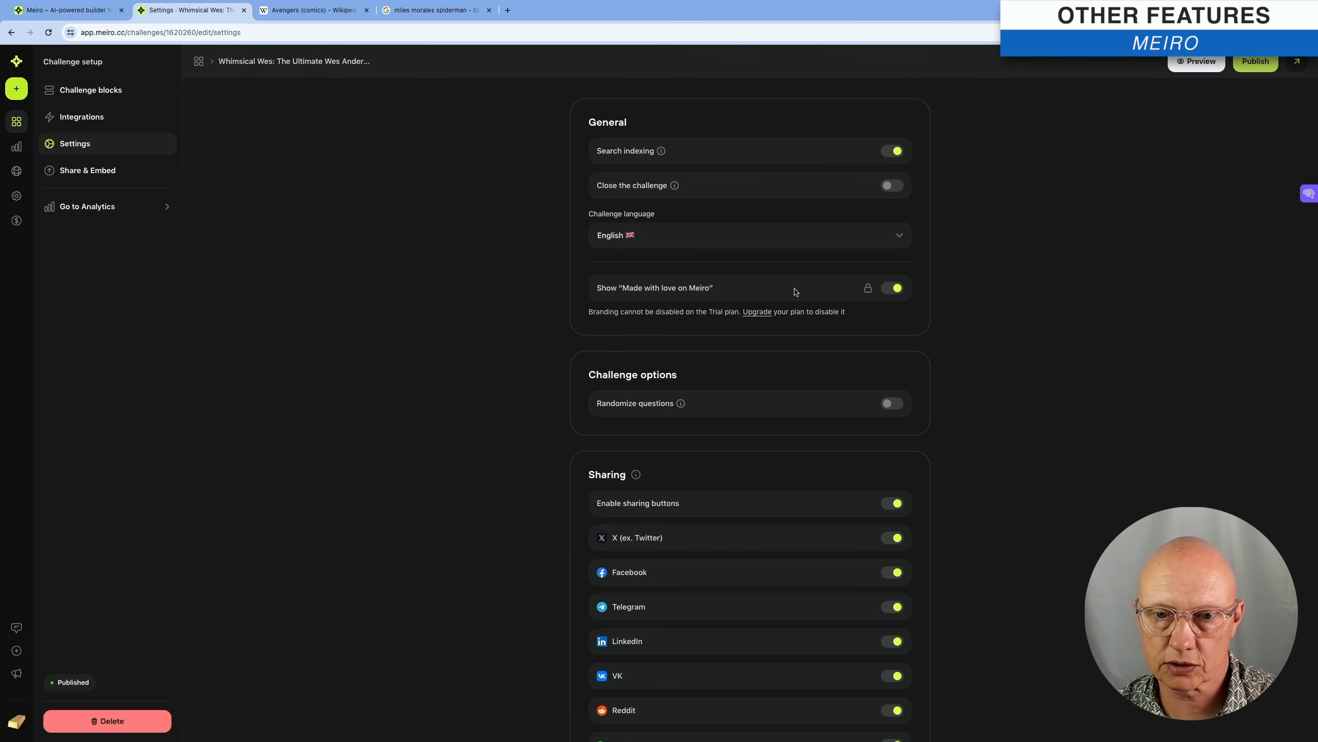
mouse_move(682, 409)
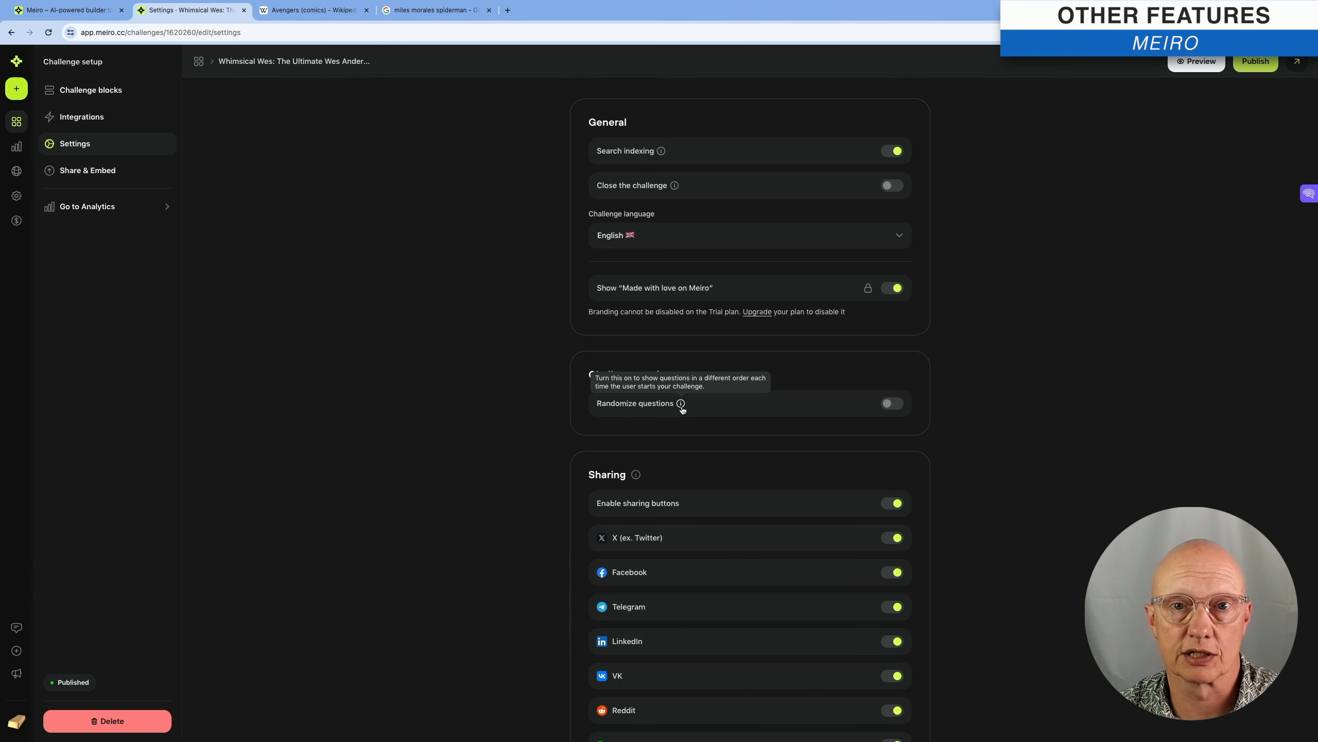
scroll(681, 408, down, 2)
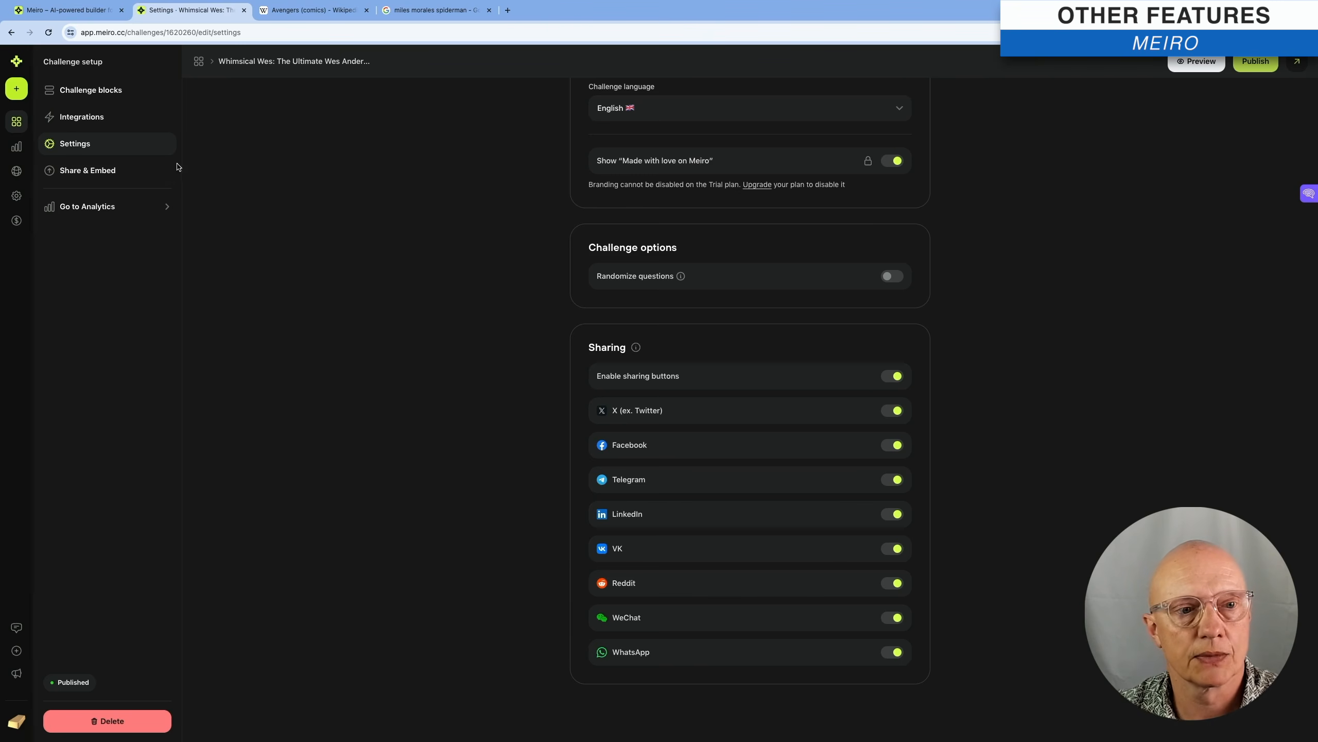
- Review the challenge's sharing and embed options and read the help guide on connecting a custom domain
click(61, 176)
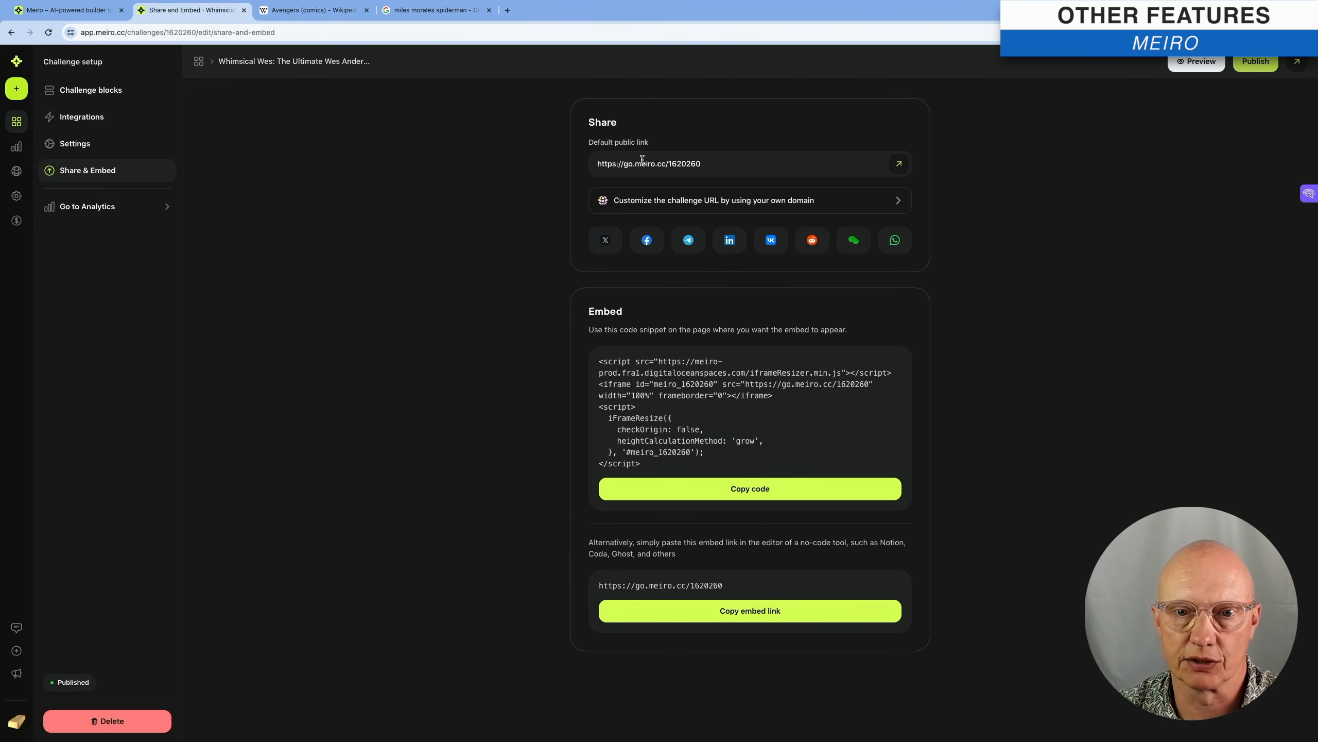
click(897, 201)
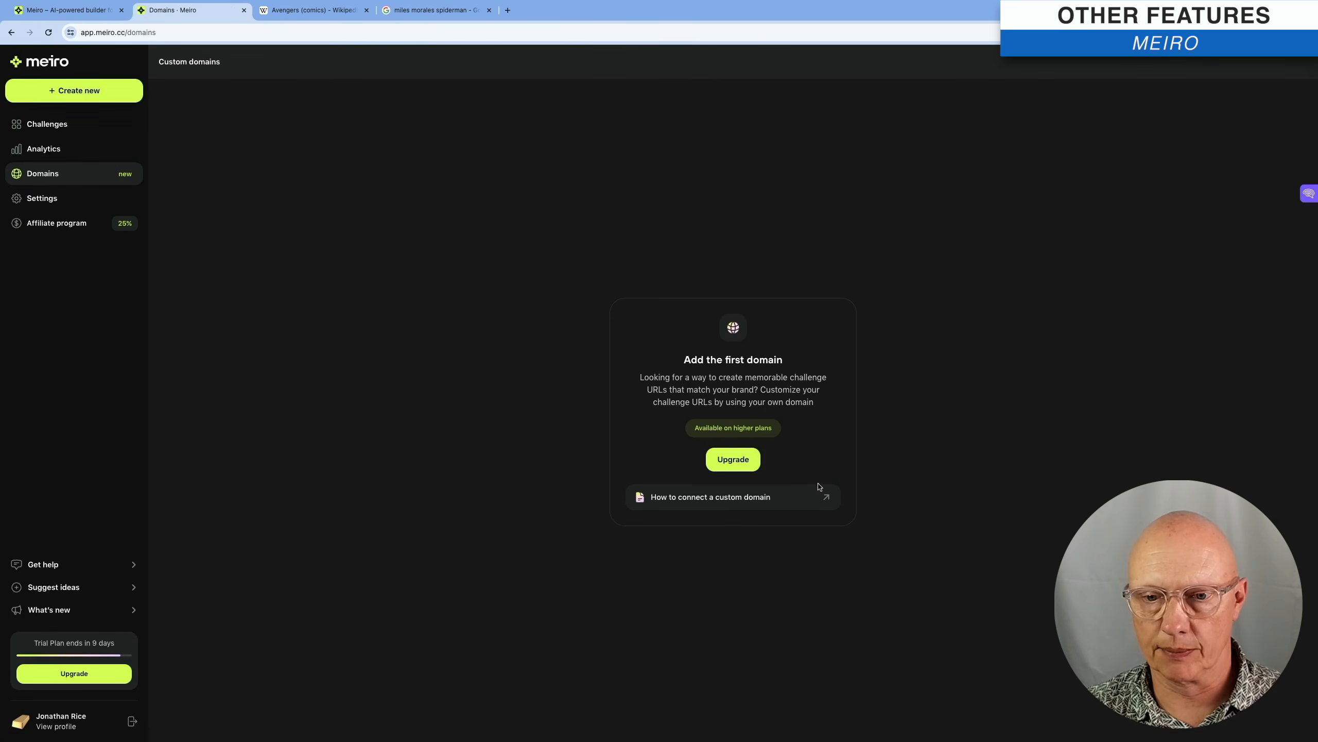
click(828, 500)
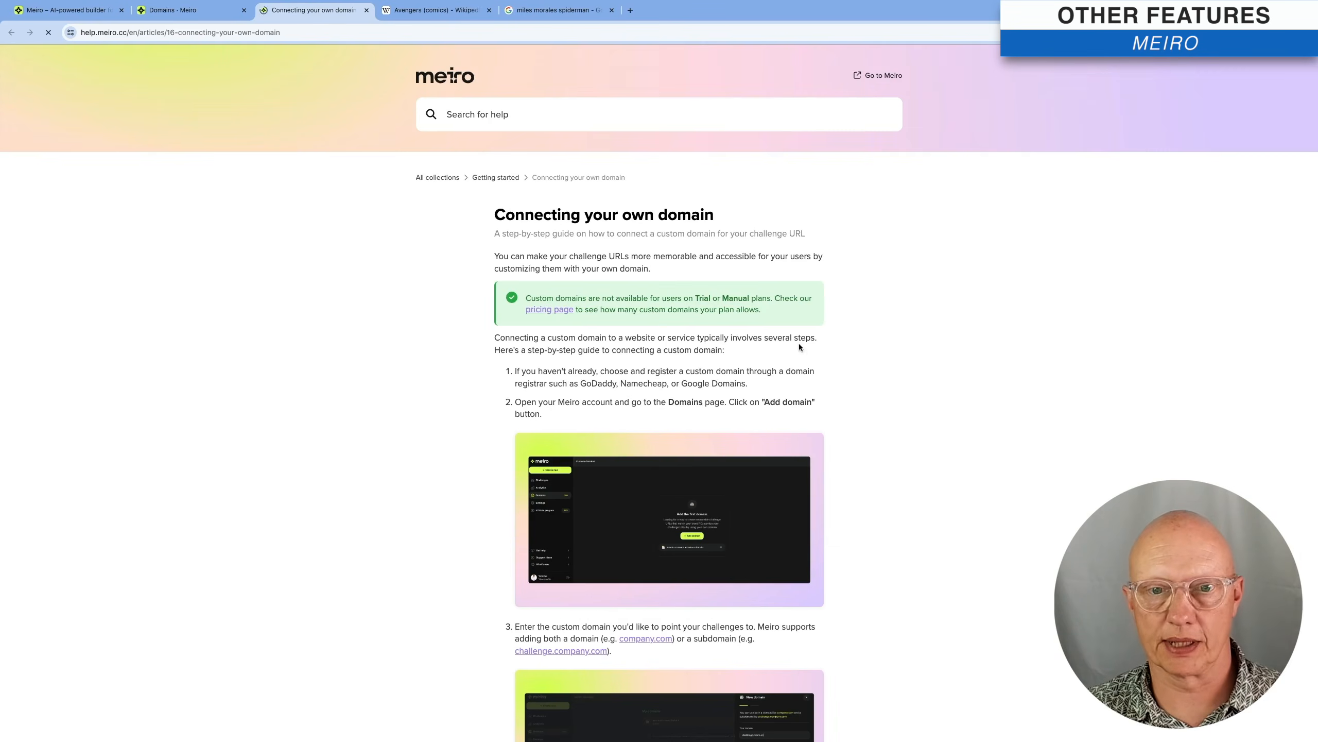
scroll(775, 385, down, 20)
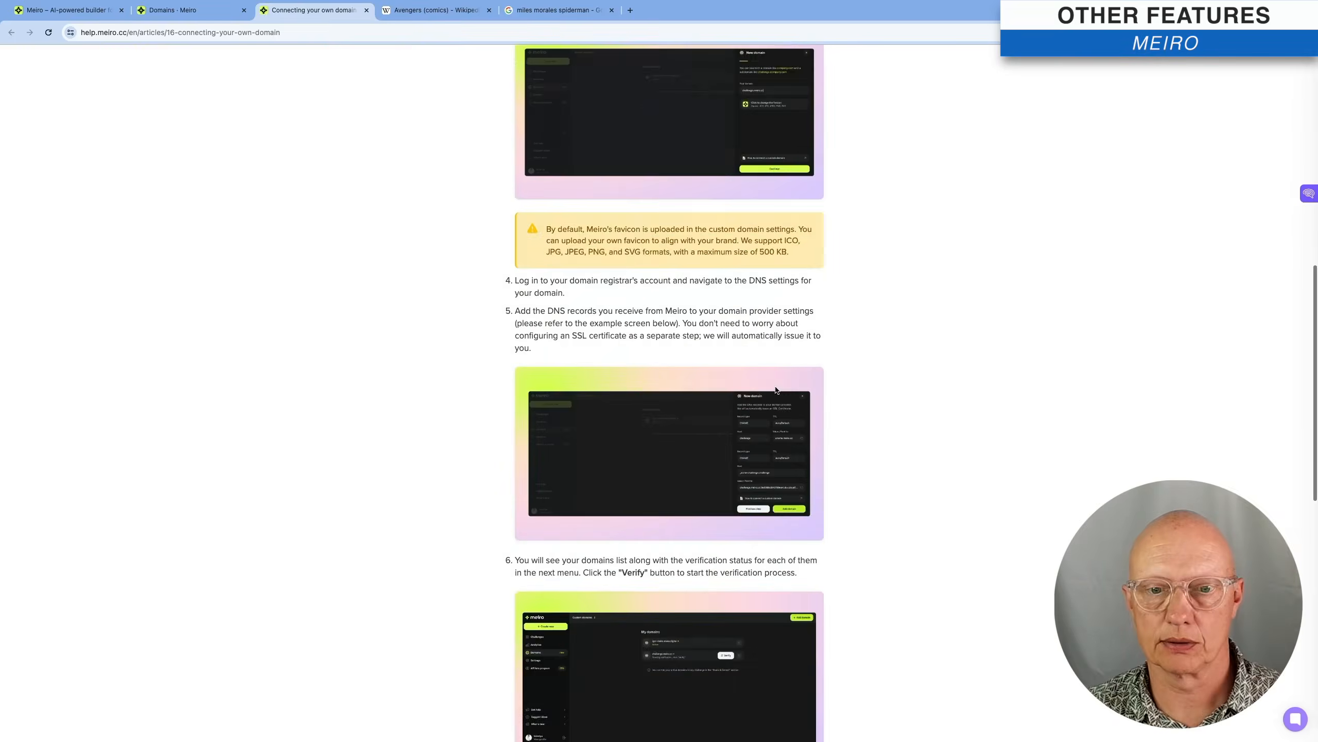
scroll(776, 388, up, 20)
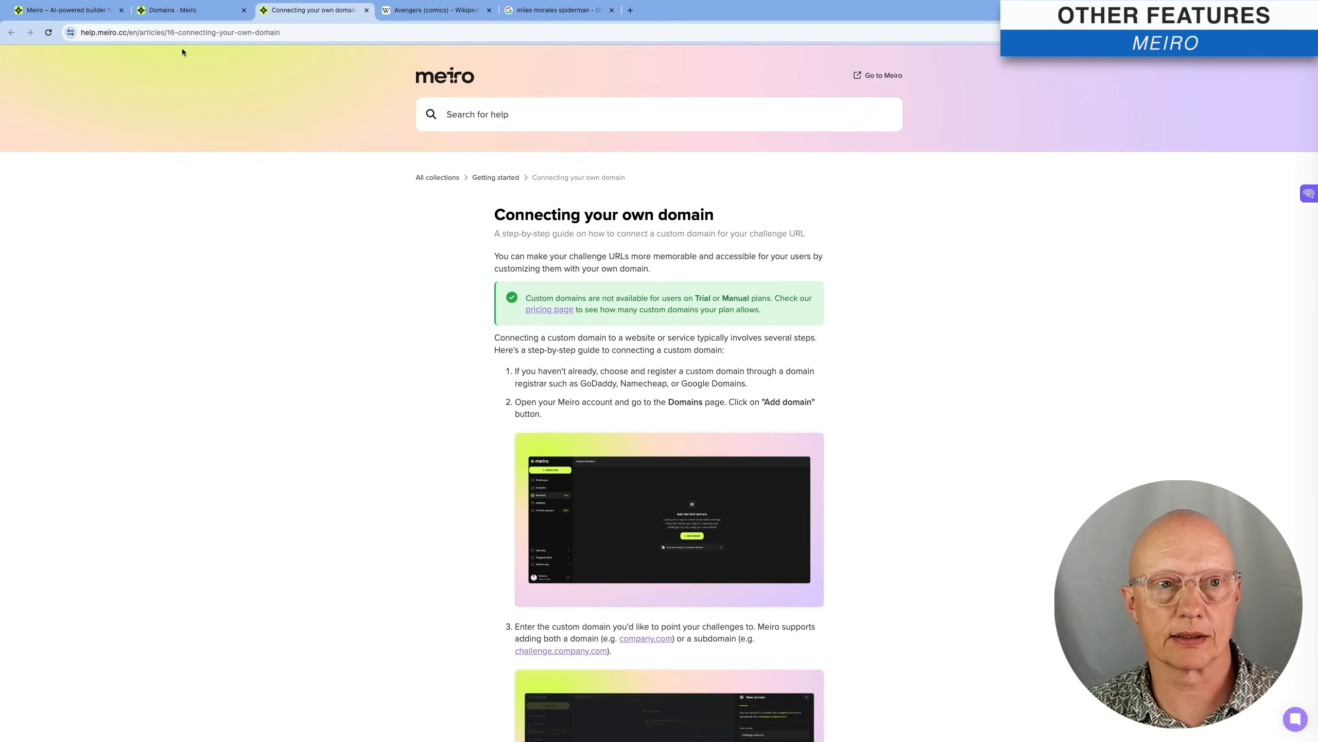
click(198, 15)
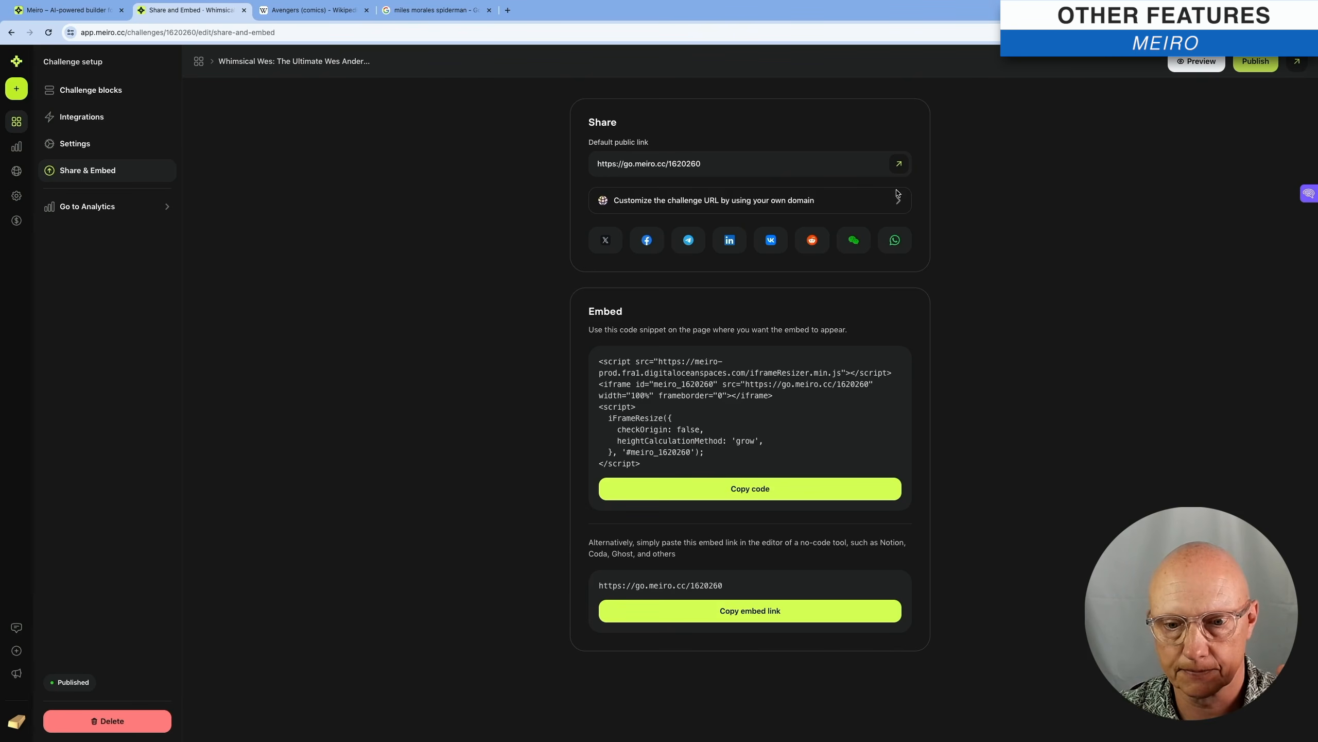
- Open the analytics of the Wes Anderson movie quiz
click(63, 207)
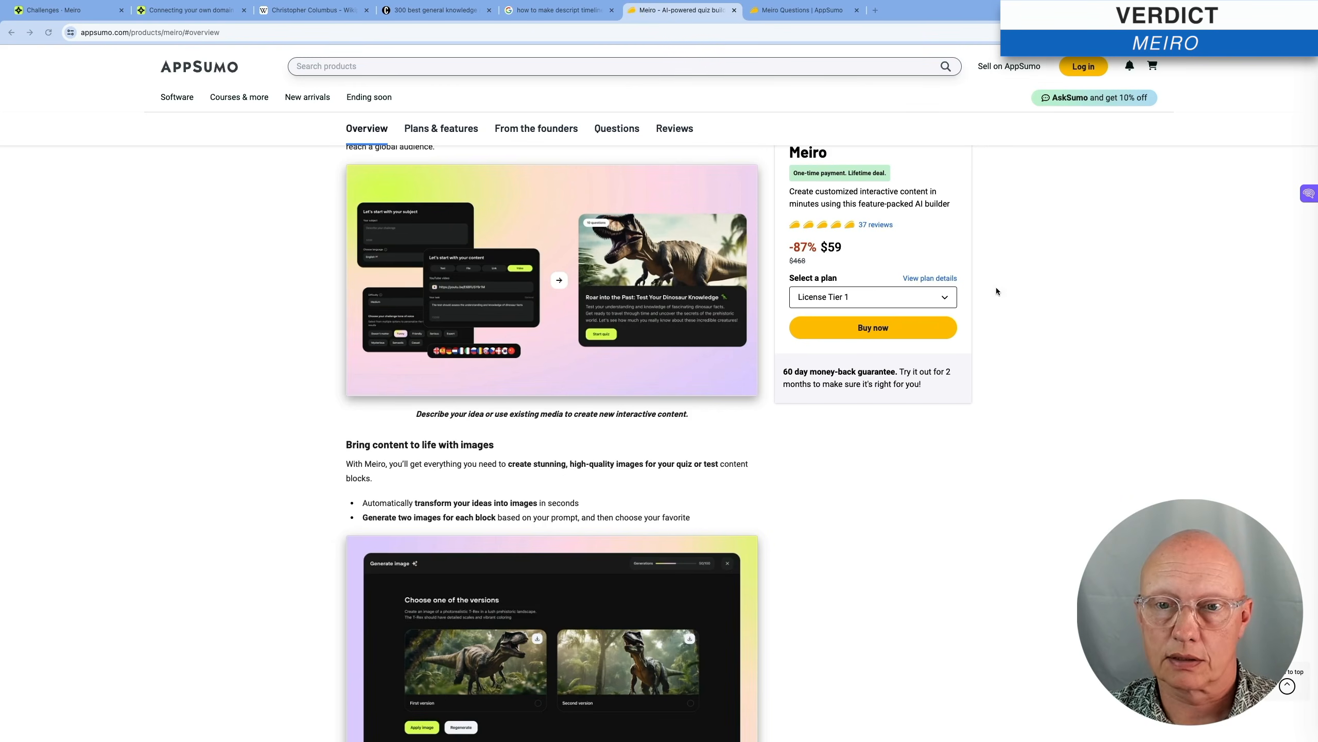
- Examine the deal terms, included features and license tiers of Meiro's lifetime deal on AppSumo
scroll(908, 480, up, 4)
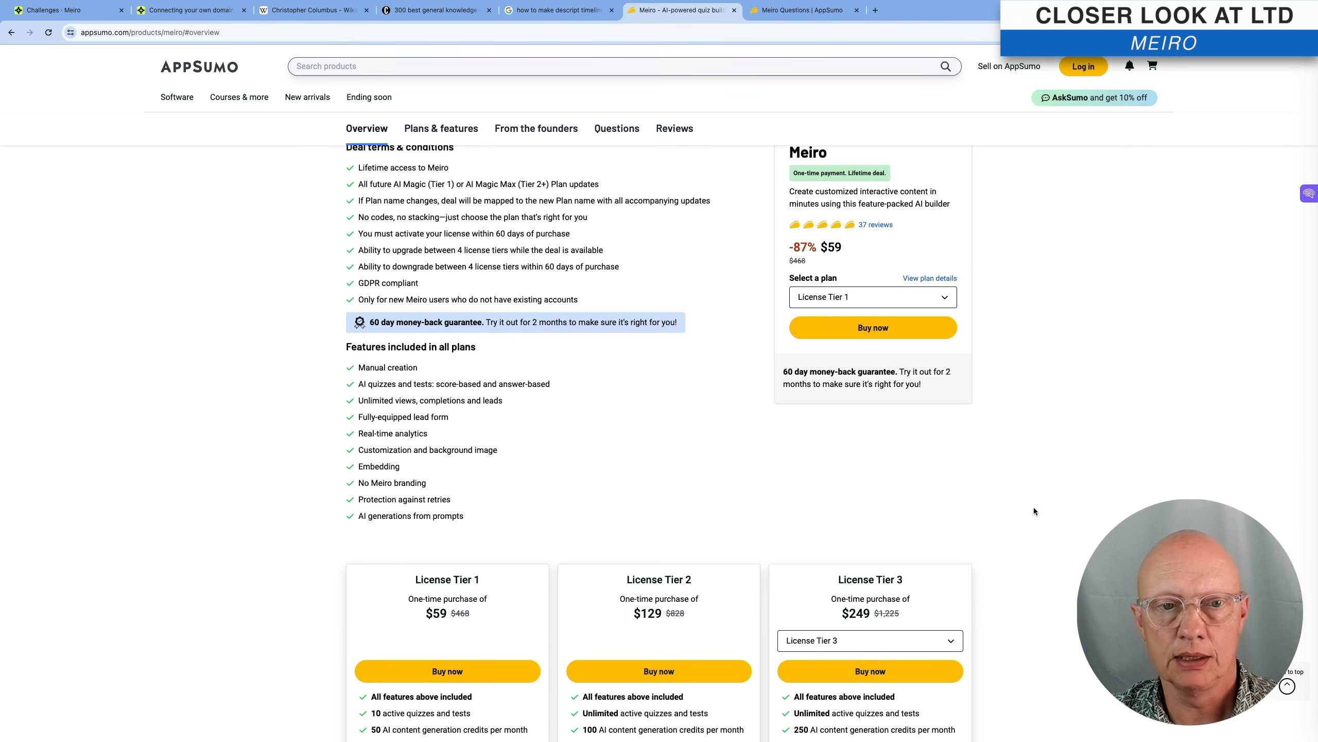
scroll(1034, 511, down, 3)
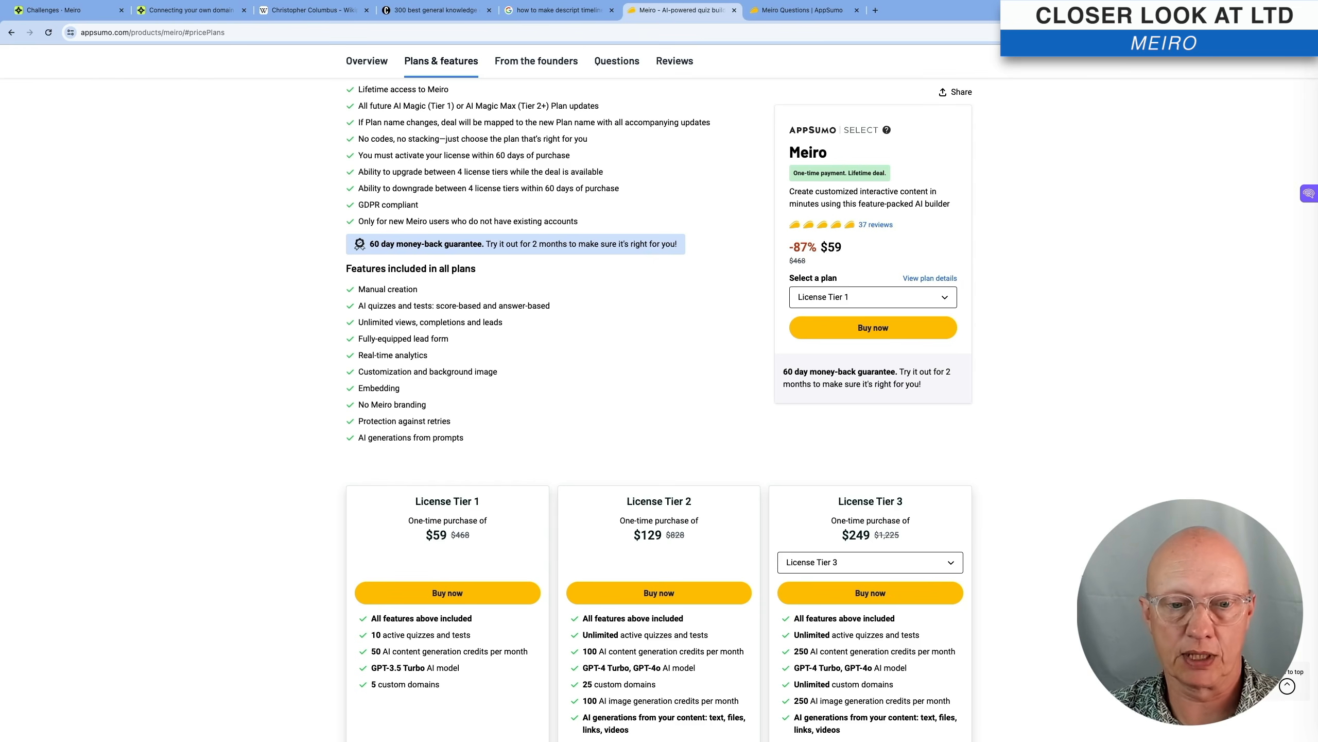
scroll(659, 395, down, 5)
scroll(1077, 561, down, 2)
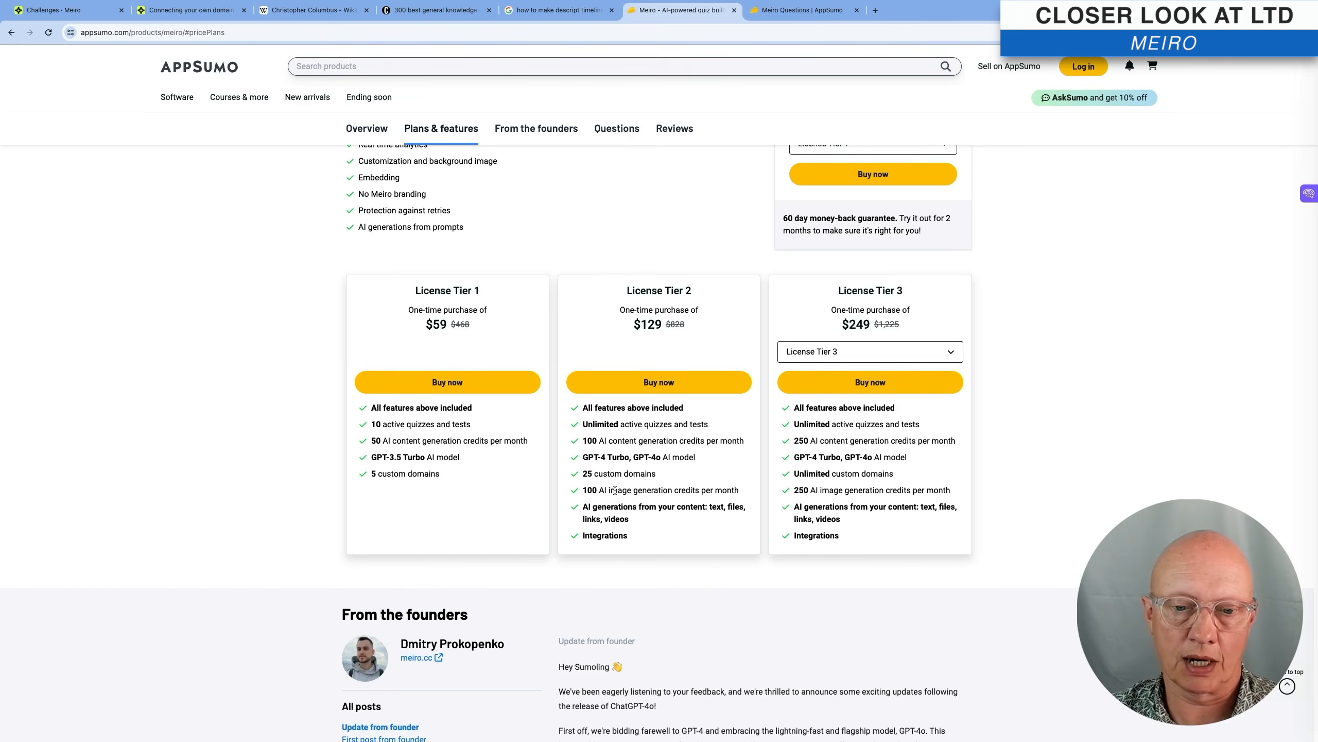
- Skim the founder's update on the Meiro deal page and read the answered question about how AI credits get used up
scroll(614, 490, down, 7)
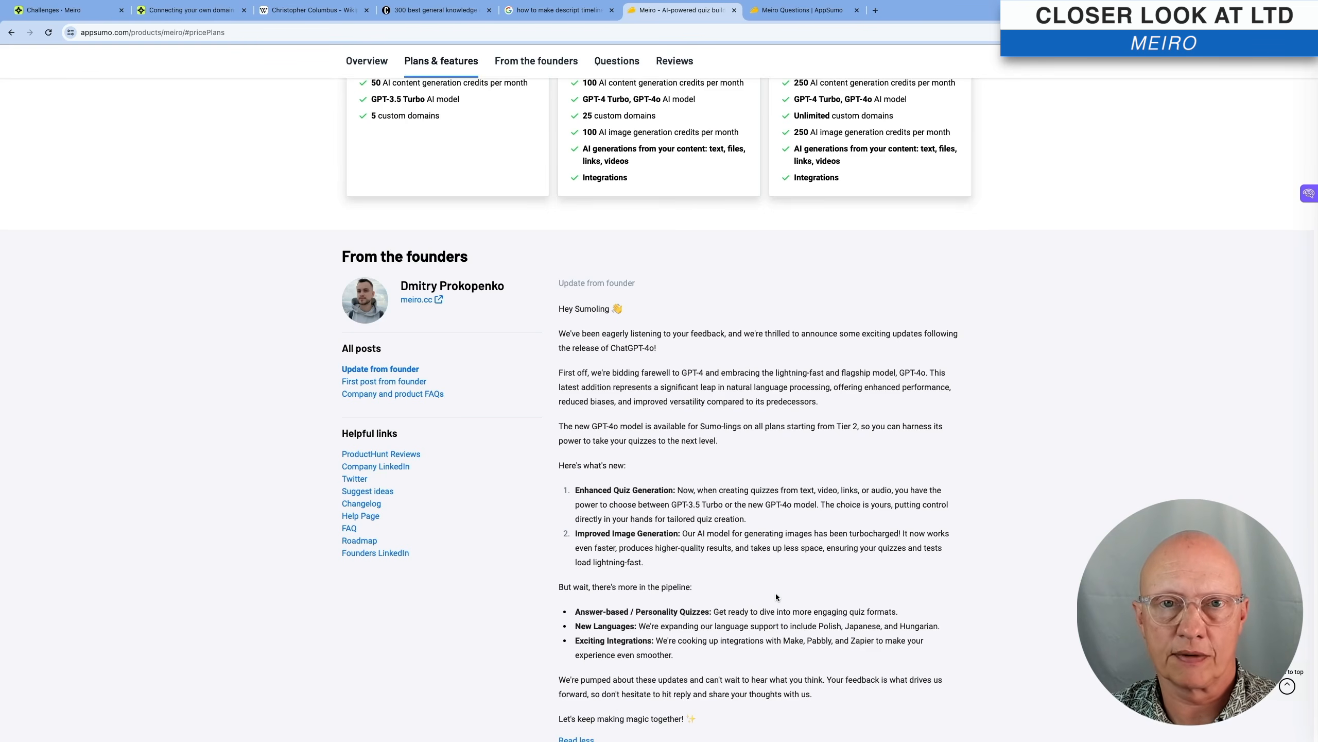
scroll(776, 594, up, 9)
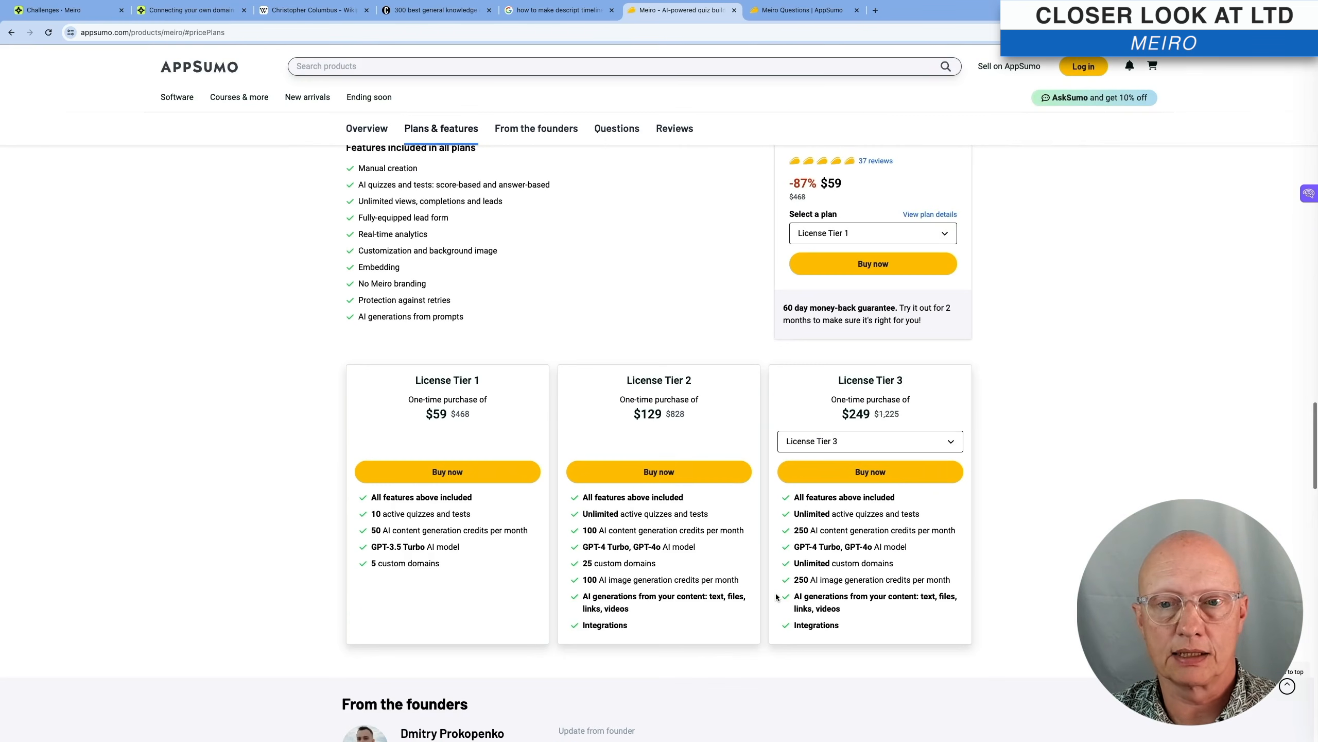
click(799, 10)
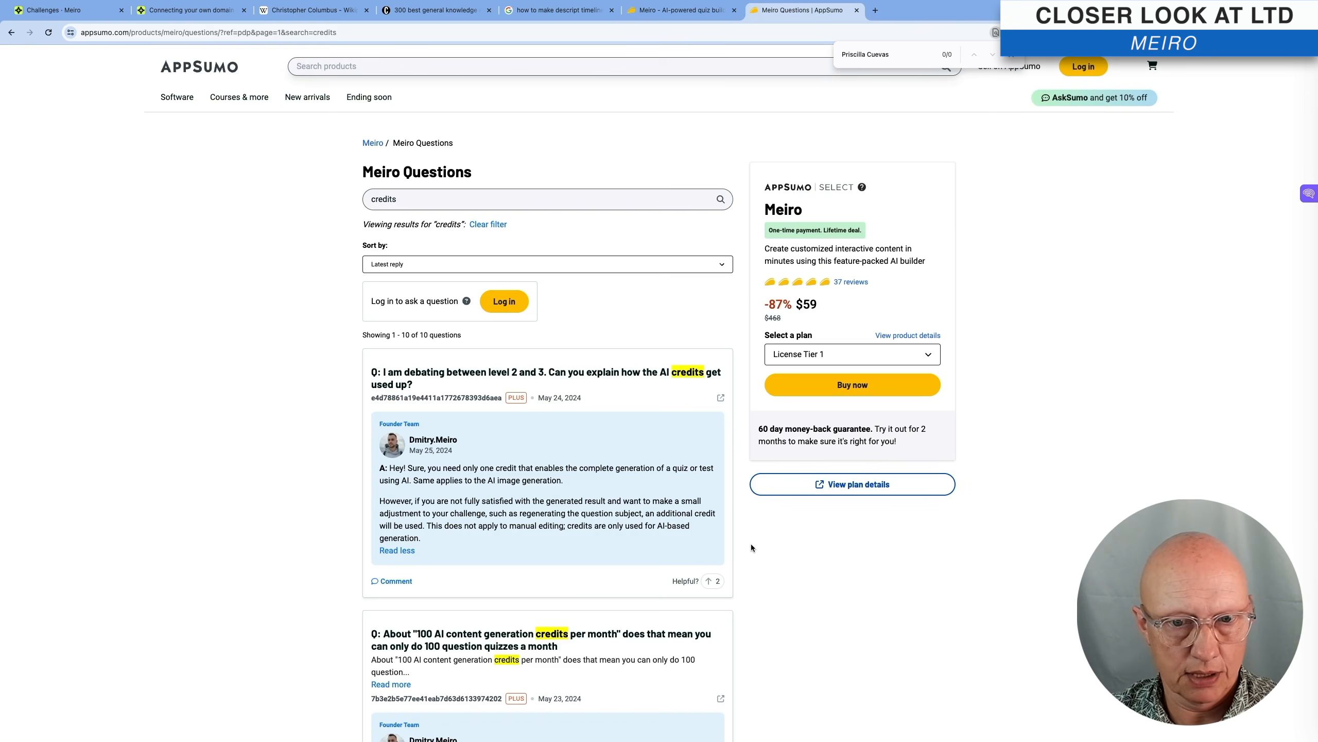
scroll(751, 545, down, 1)
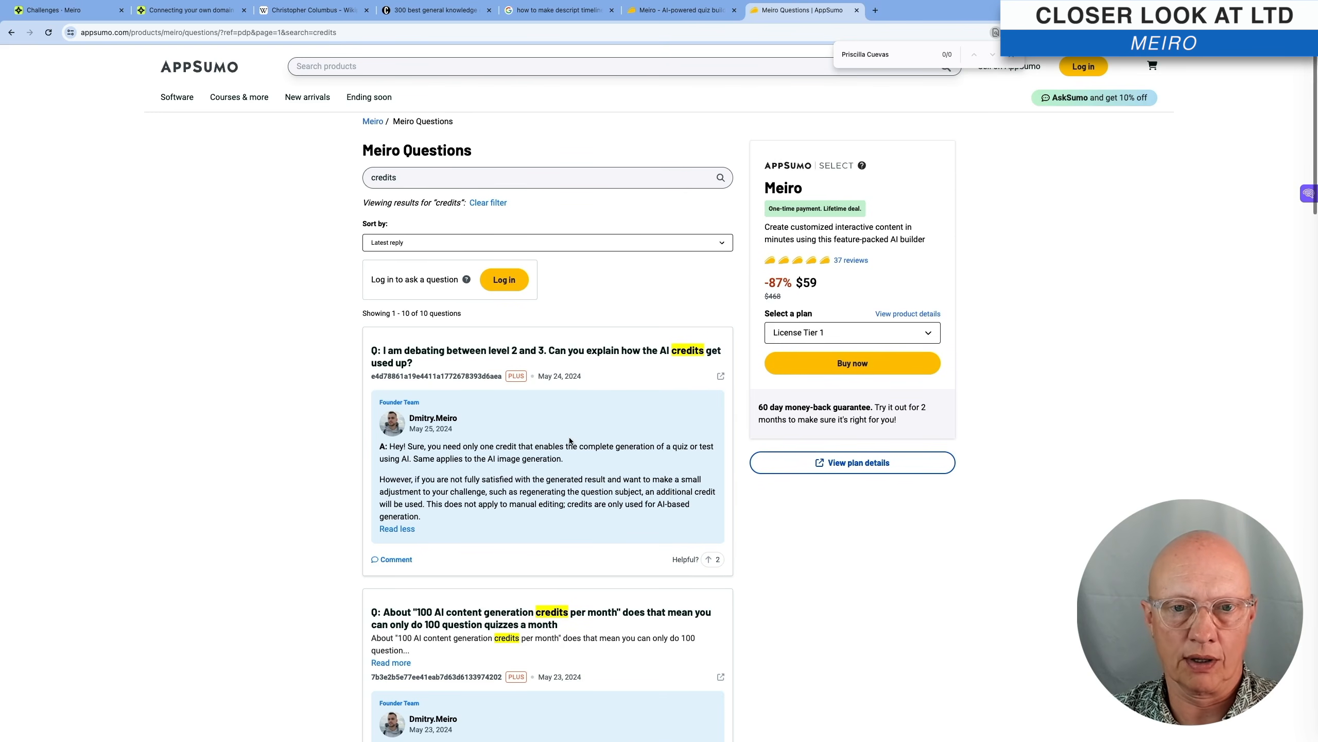
scroll(569, 437, up, 1)
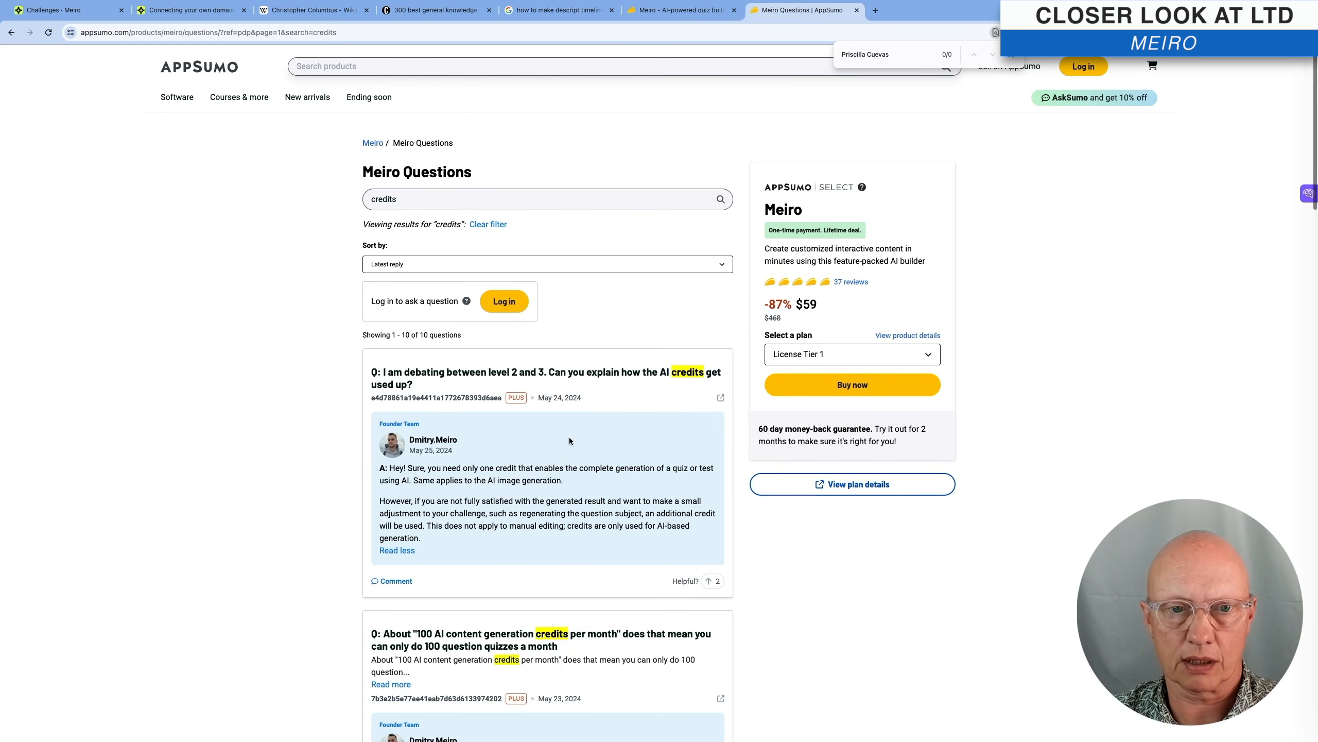
- Return to the Meiro deal page and review the deal terms, the features included in all plans and the license tiers
click(696, 12)
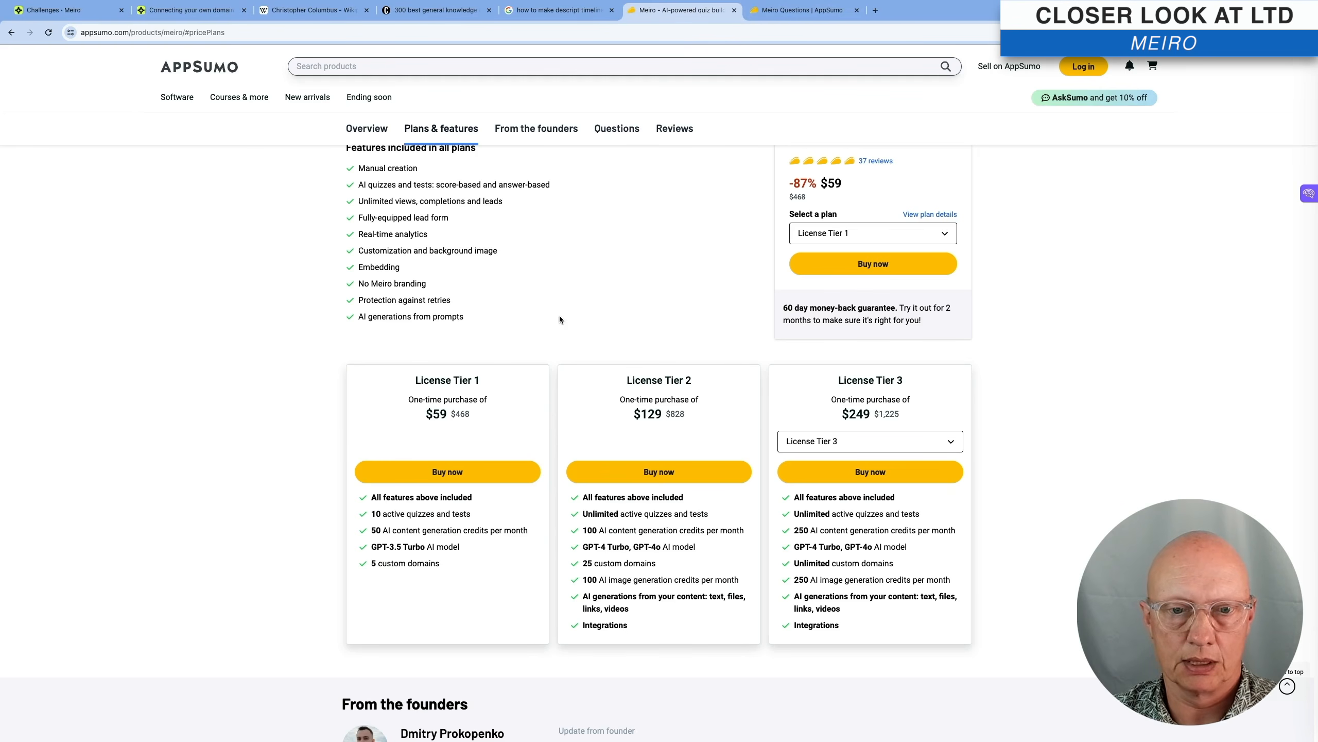
scroll(552, 353, up, 4)
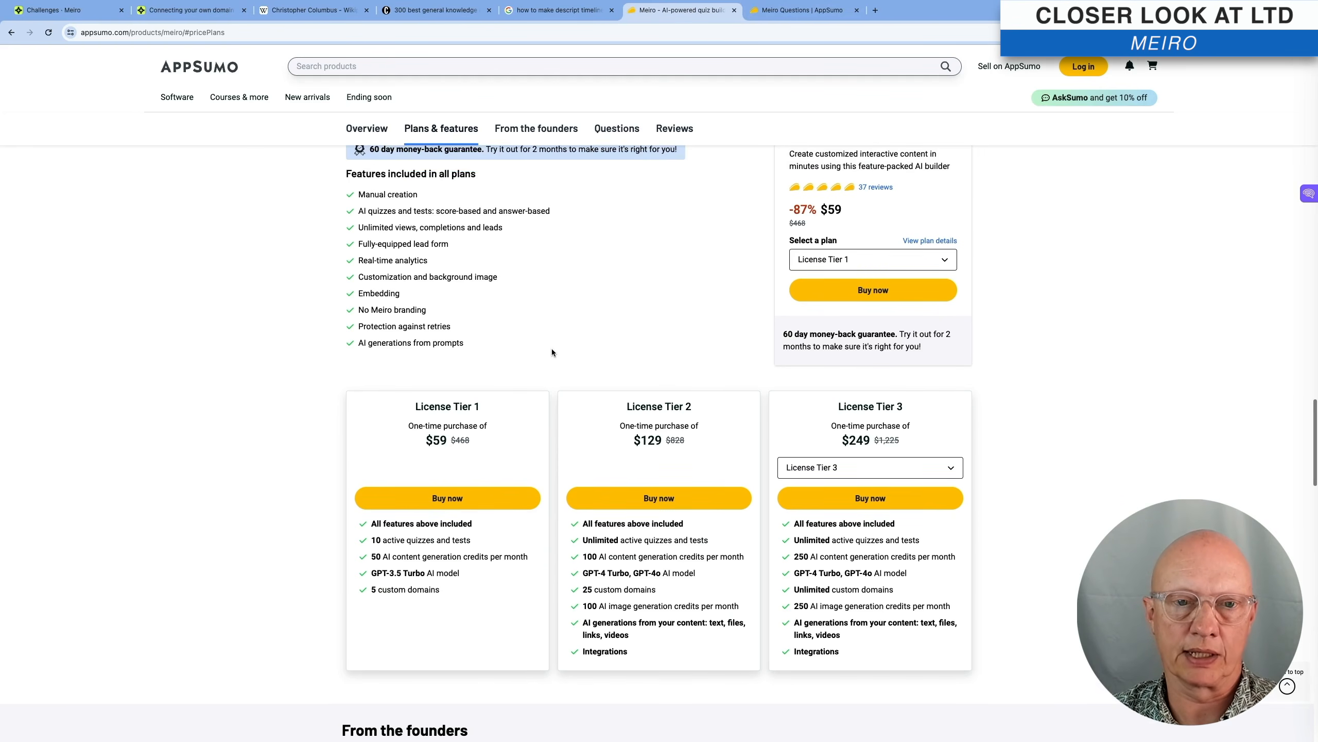
scroll(552, 352, up, 1)
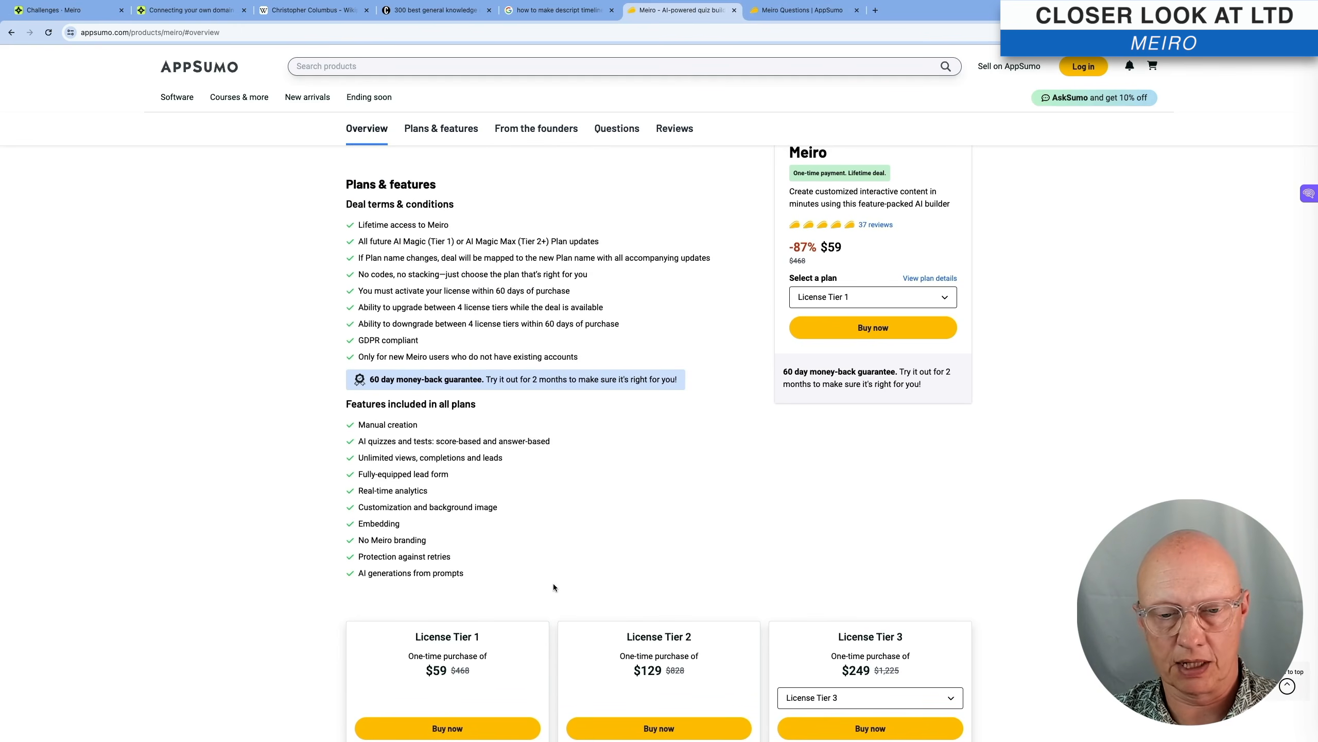
scroll(553, 584, down, 4)
scroll(553, 583, down, 2)
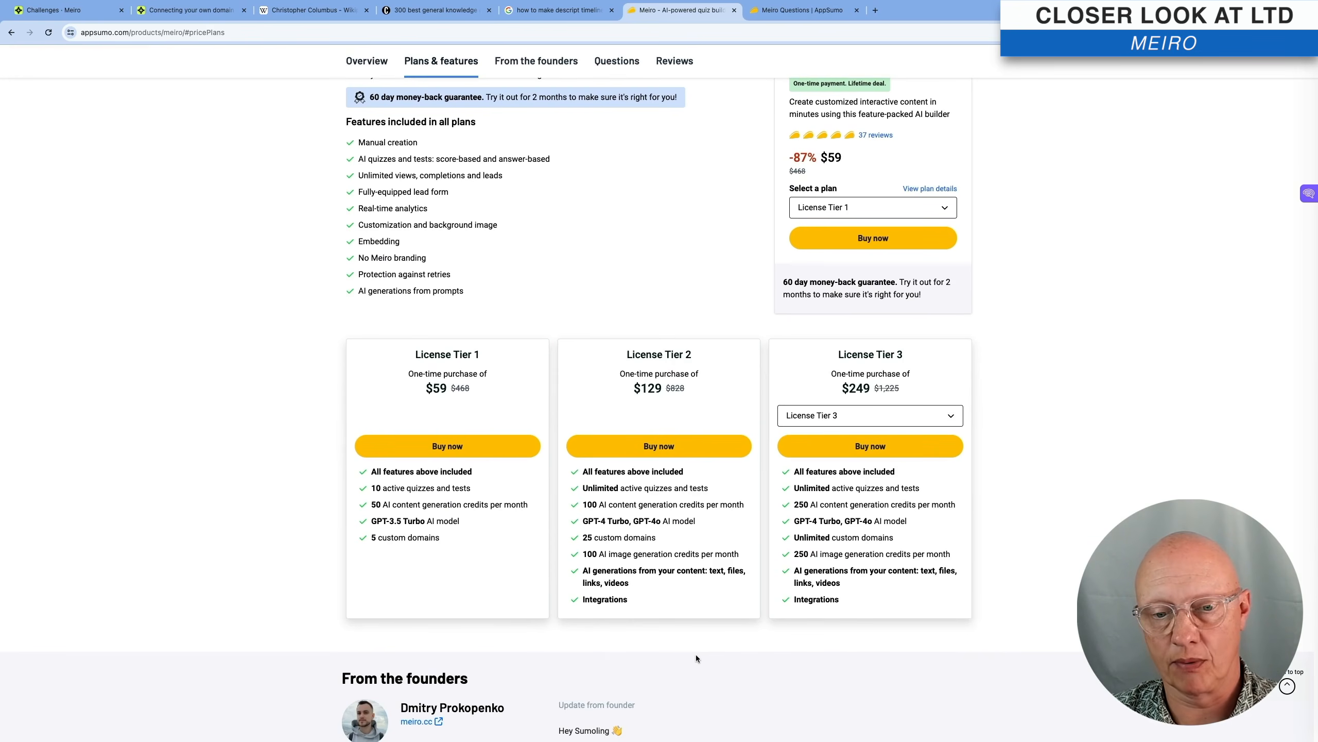
- Show License Tier 4 in the plan comparison to check its limits, and switch back to License Tier 3
click(951, 416)
click(903, 460)
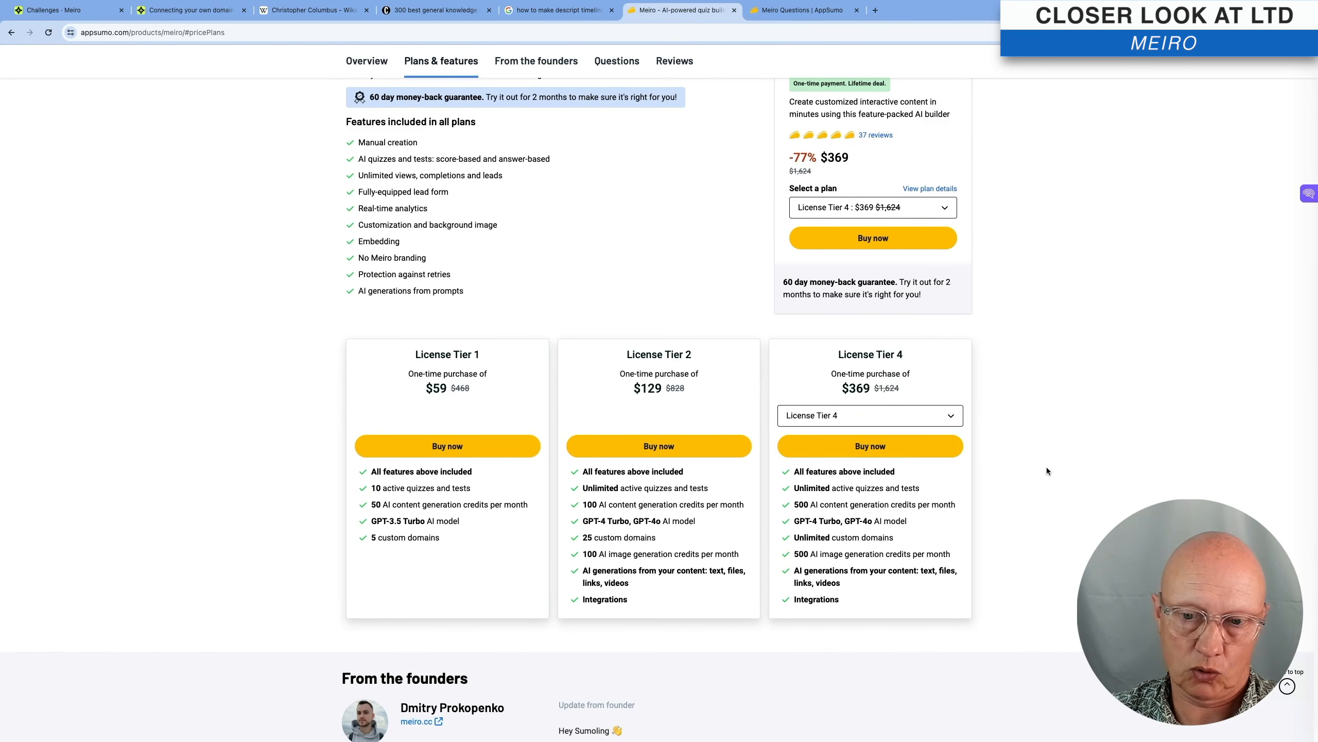
click(952, 416)
click(893, 439)
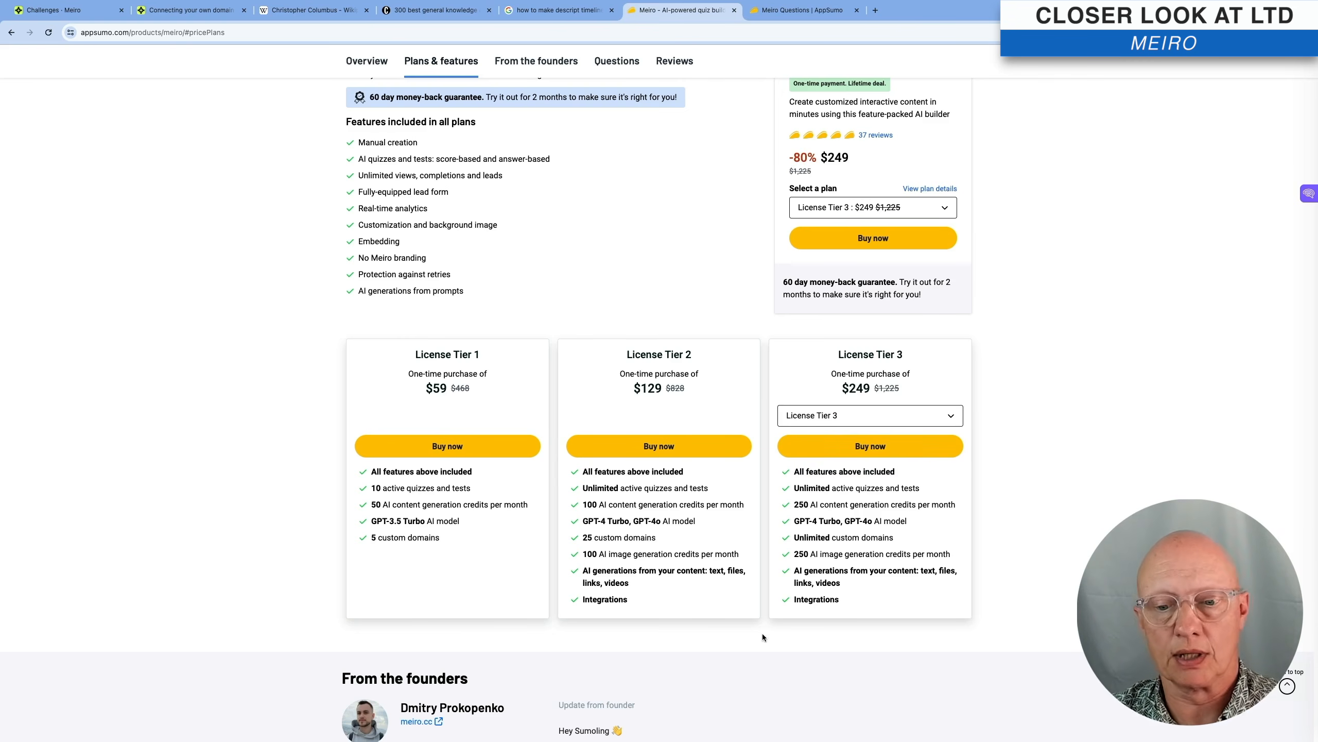
- Examine the deal page's introduction and At-a-glance section, including the listed integrations and the white label feature
scroll(764, 633, up, 1)
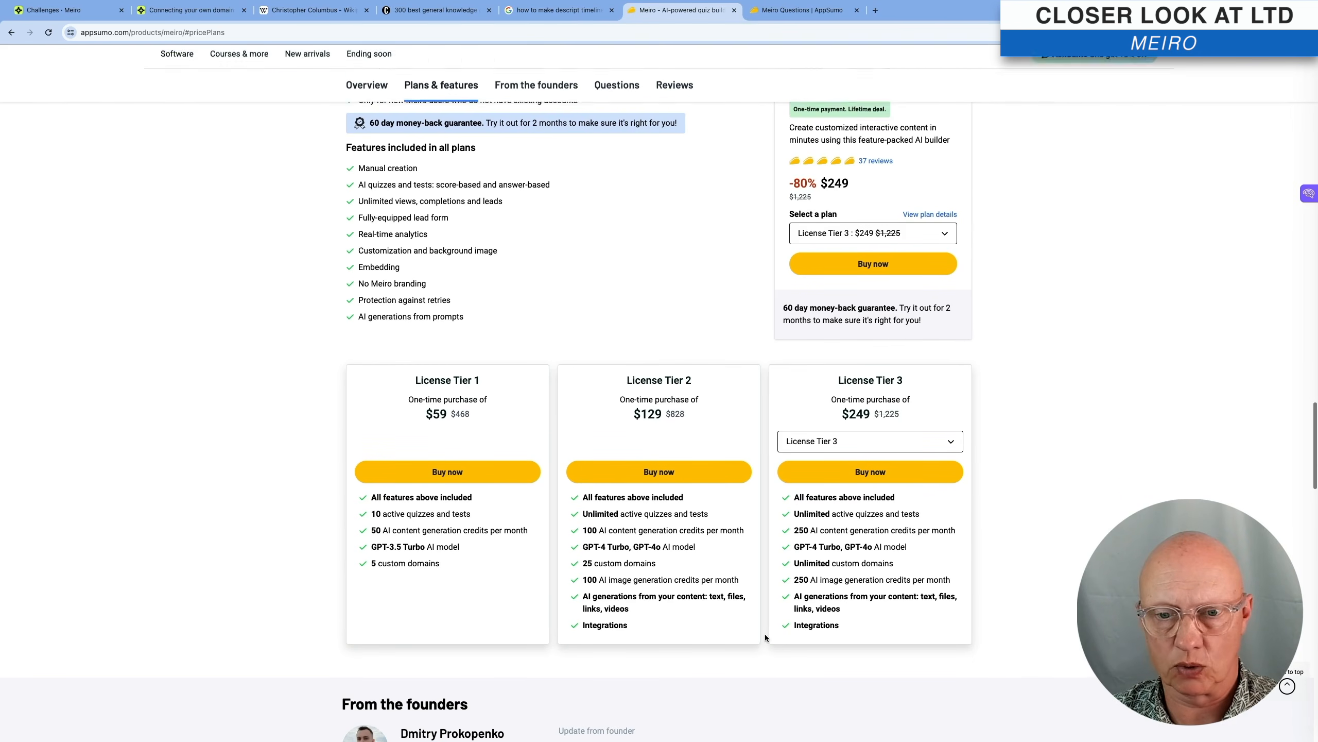
scroll(765, 634, up, 10)
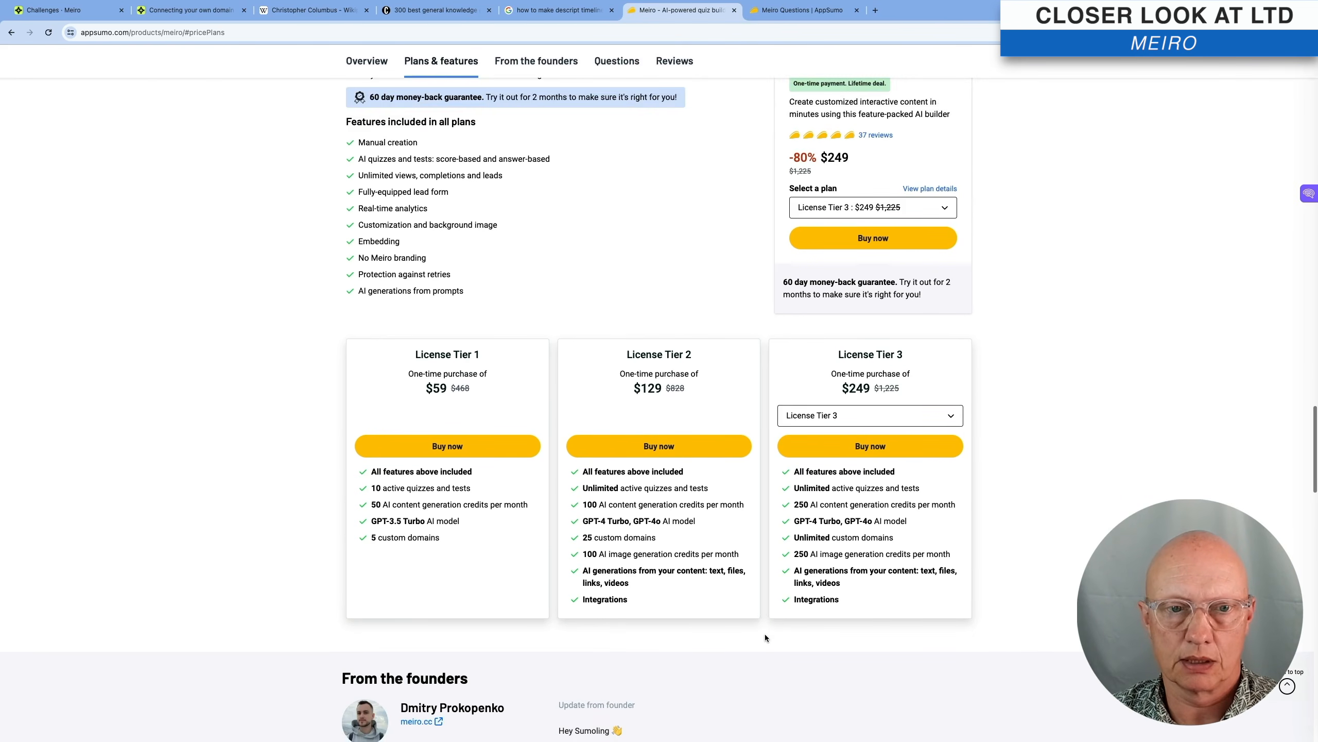
scroll(756, 467, down, 2)
scroll(756, 470, down, 3)
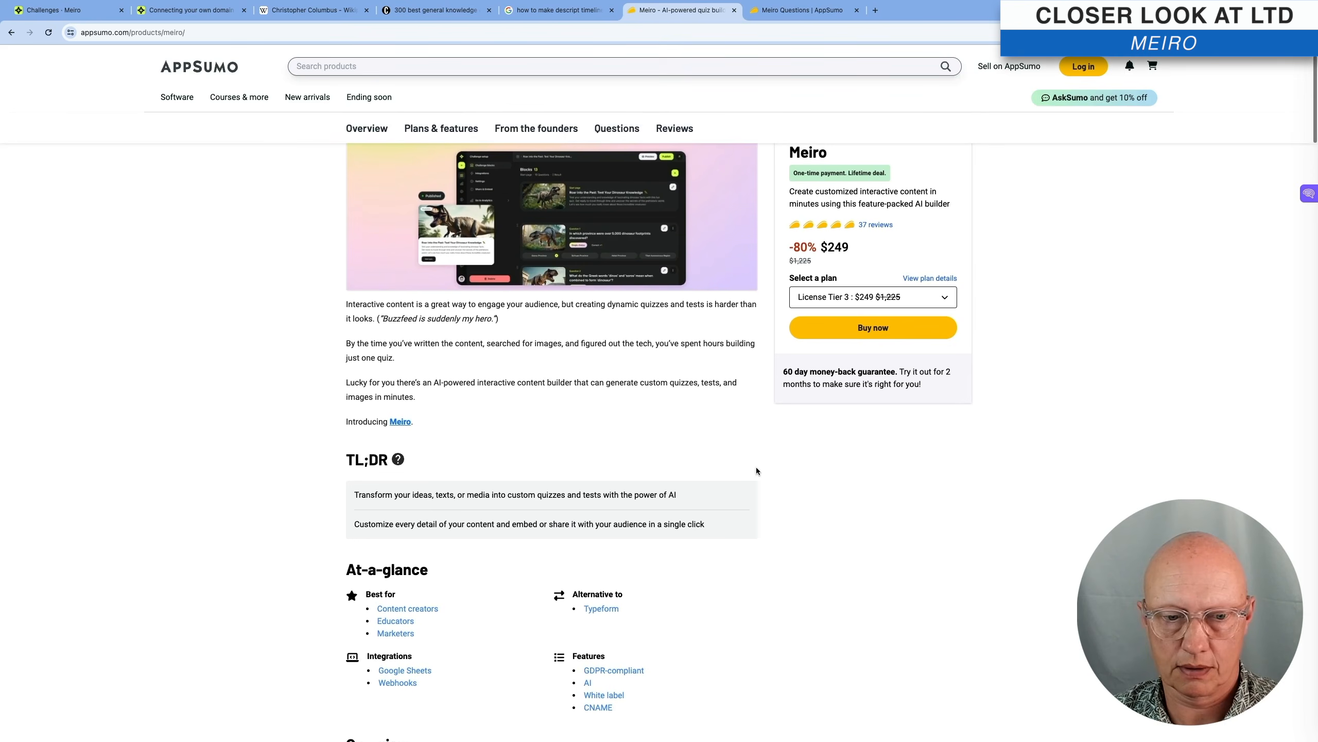
scroll(756, 470, down, 2)
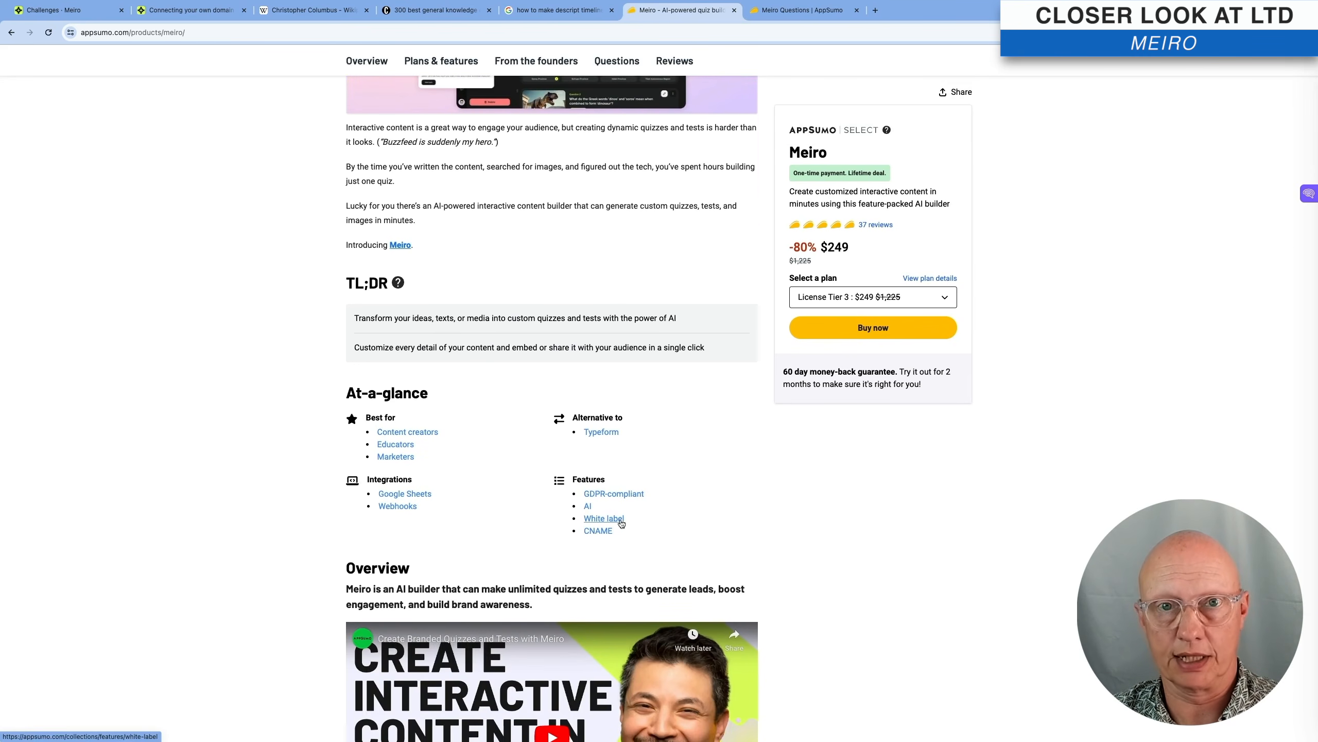
- Read the founder's answers on white label availability and restocking credits in the Meiro questions filtered by "credits"
click(789, 11)
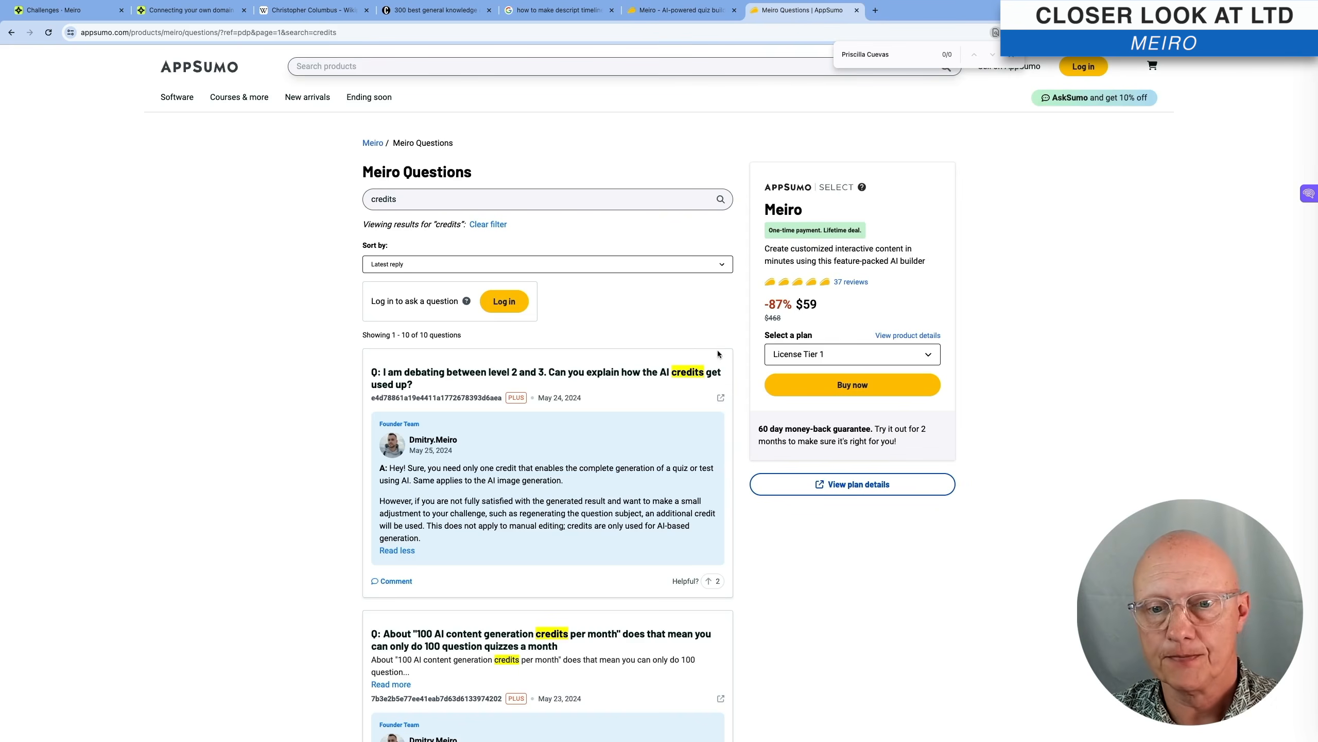
scroll(737, 368, down, 10)
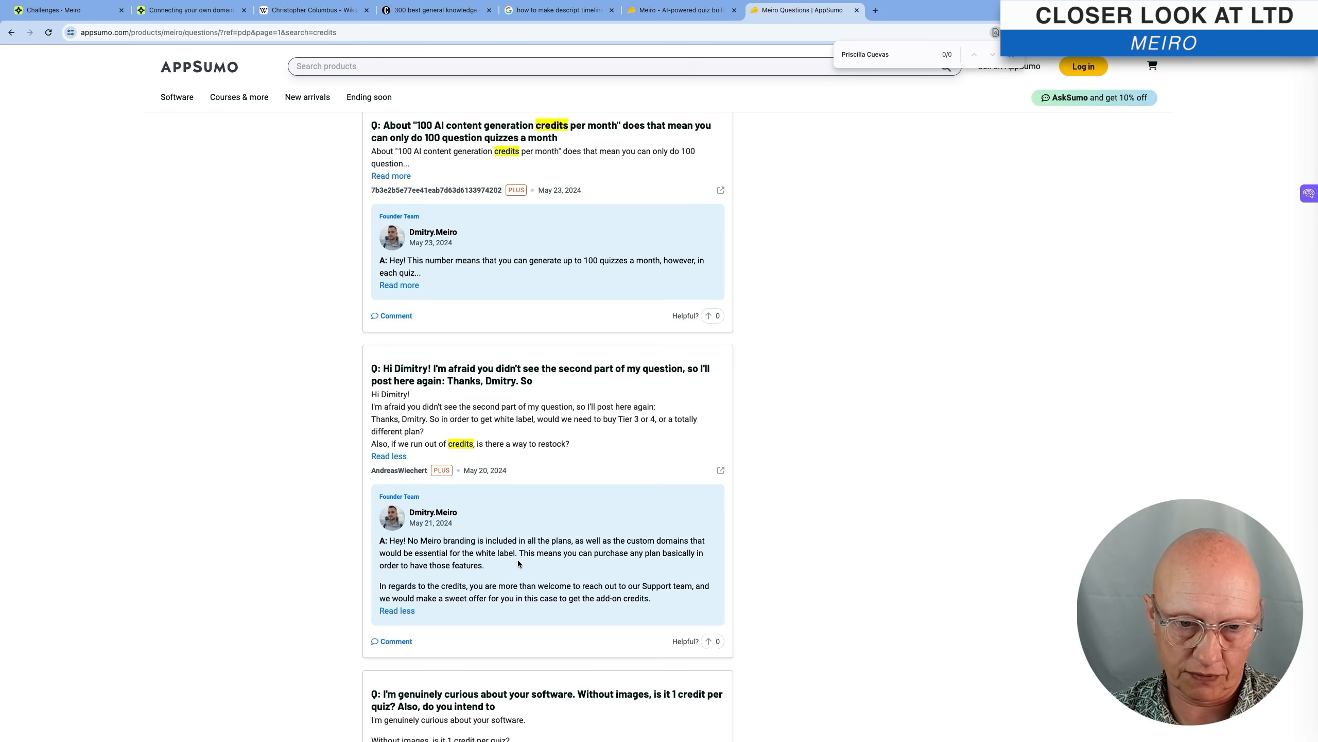
key(ctrl+Up)
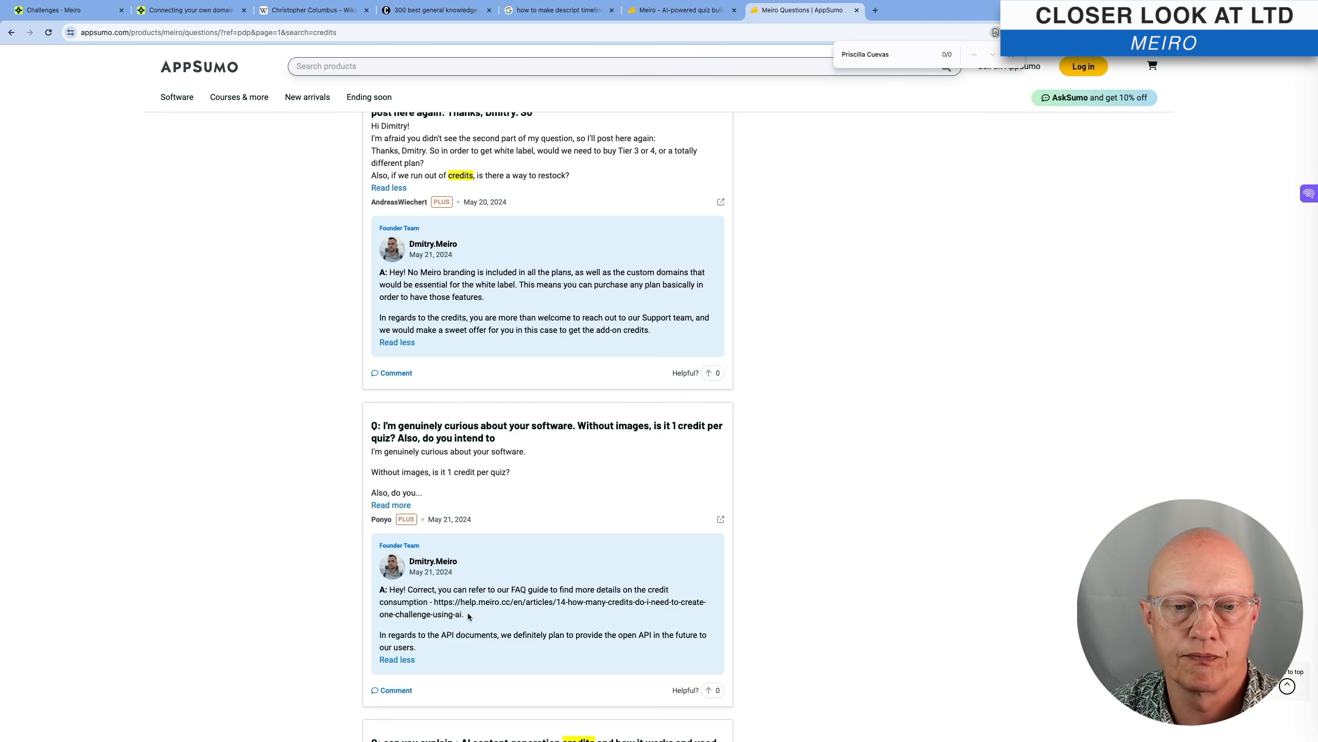
- Open the help article linked in the founder's answer about credit consumption, read it and return to the Meiro questions
drag(468, 615, 434, 602)
right_click(448, 602)
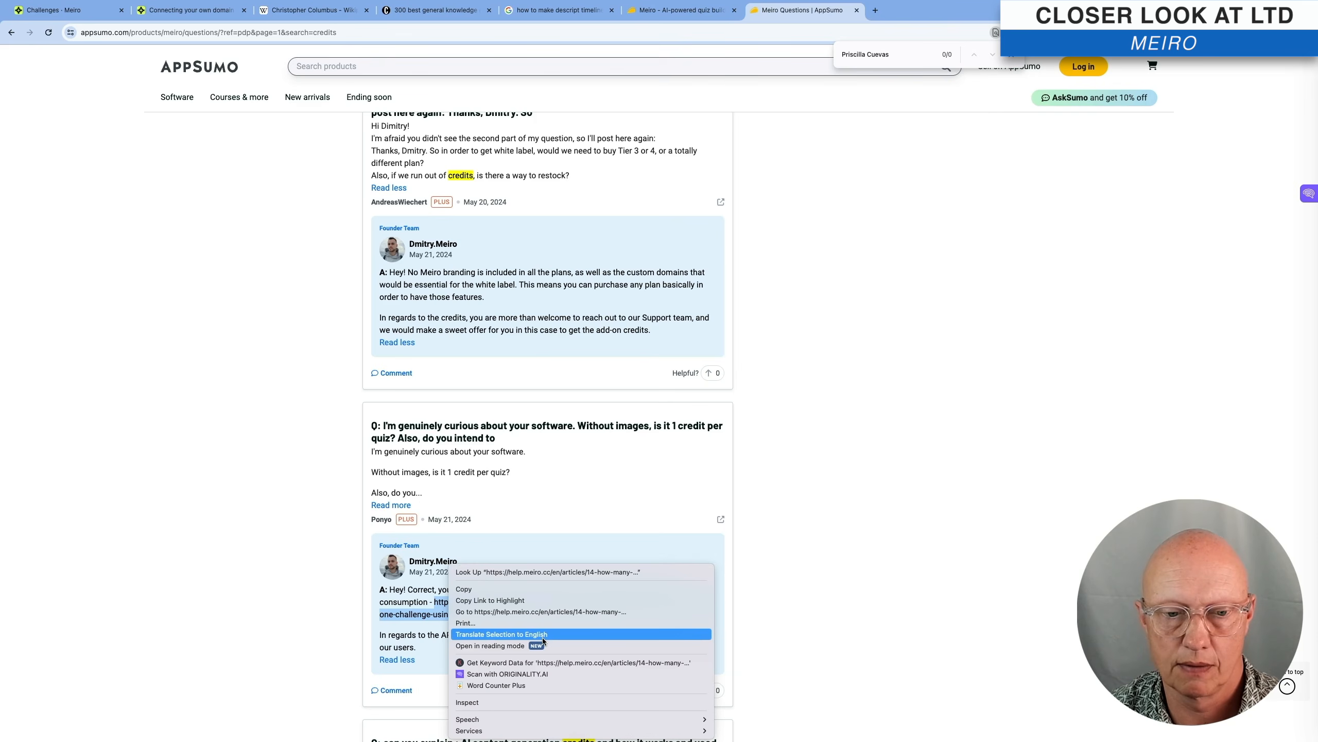
click(543, 612)
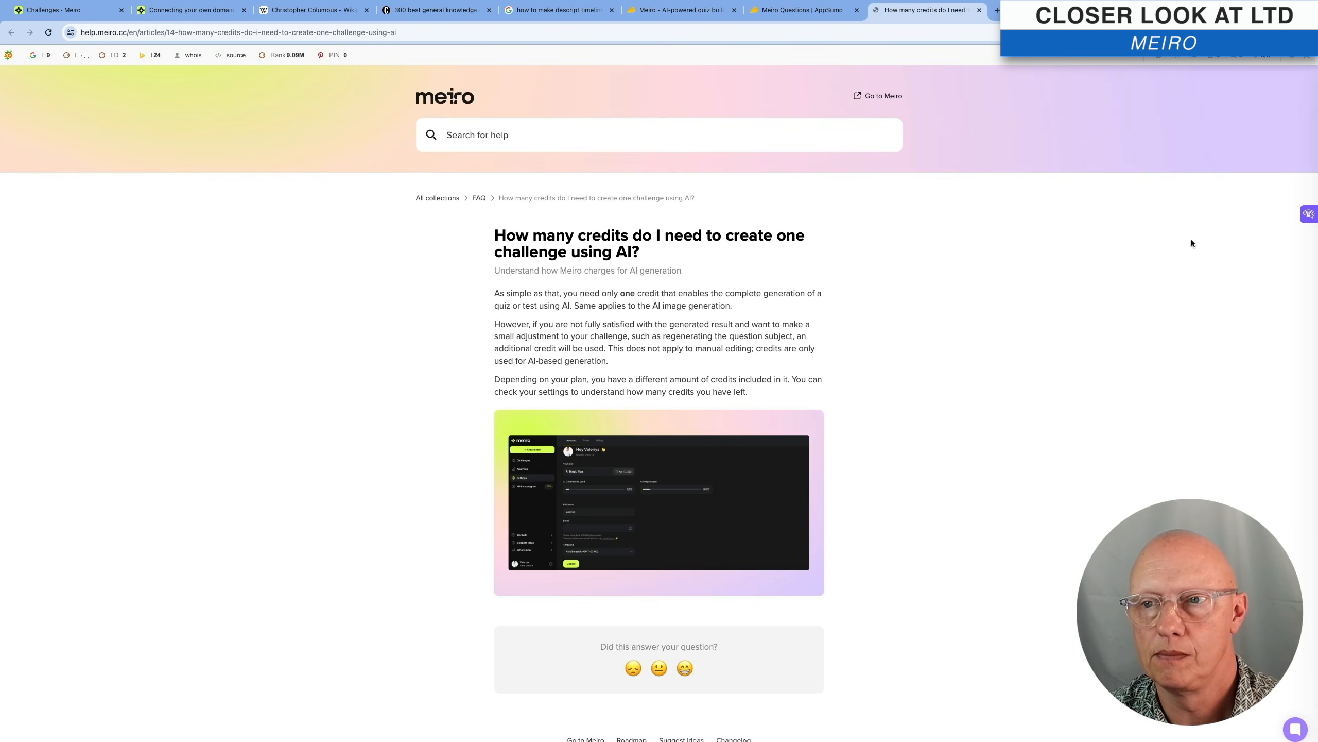
click(1308, 55)
click(1154, 97)
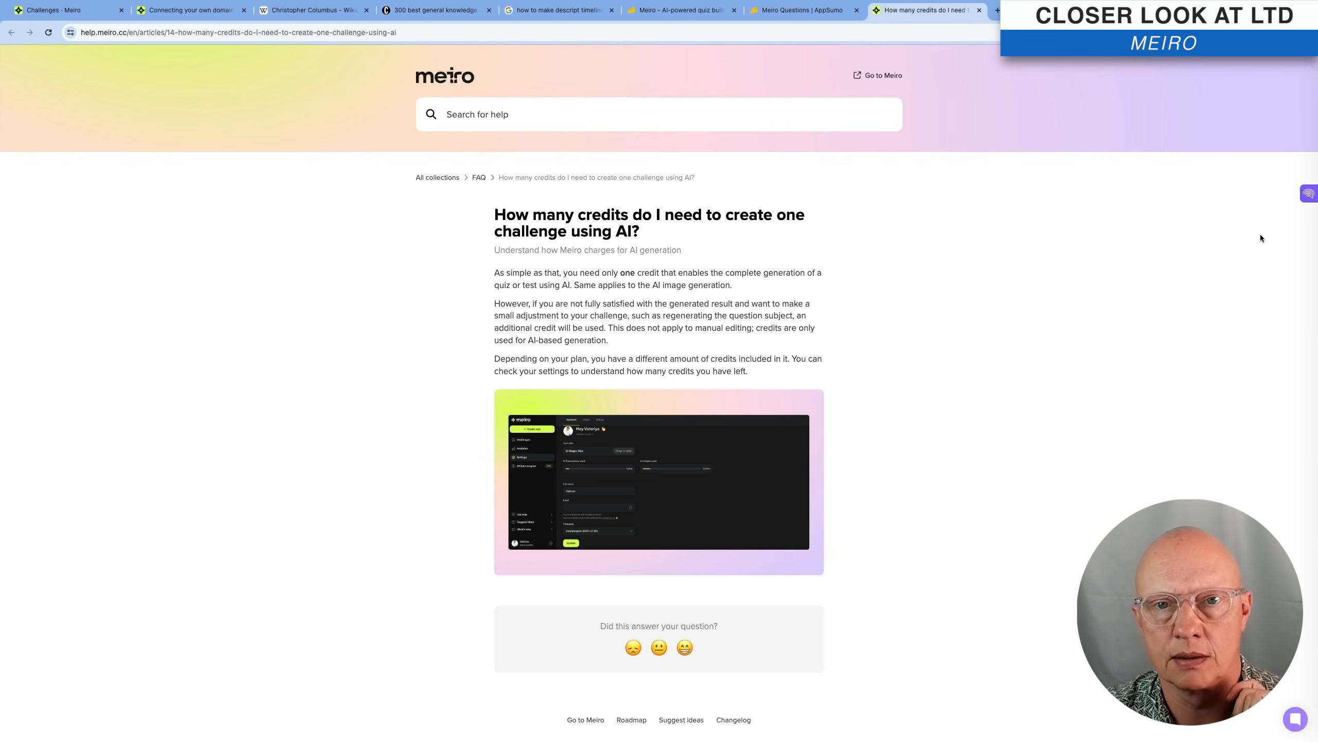
click(801, 10)
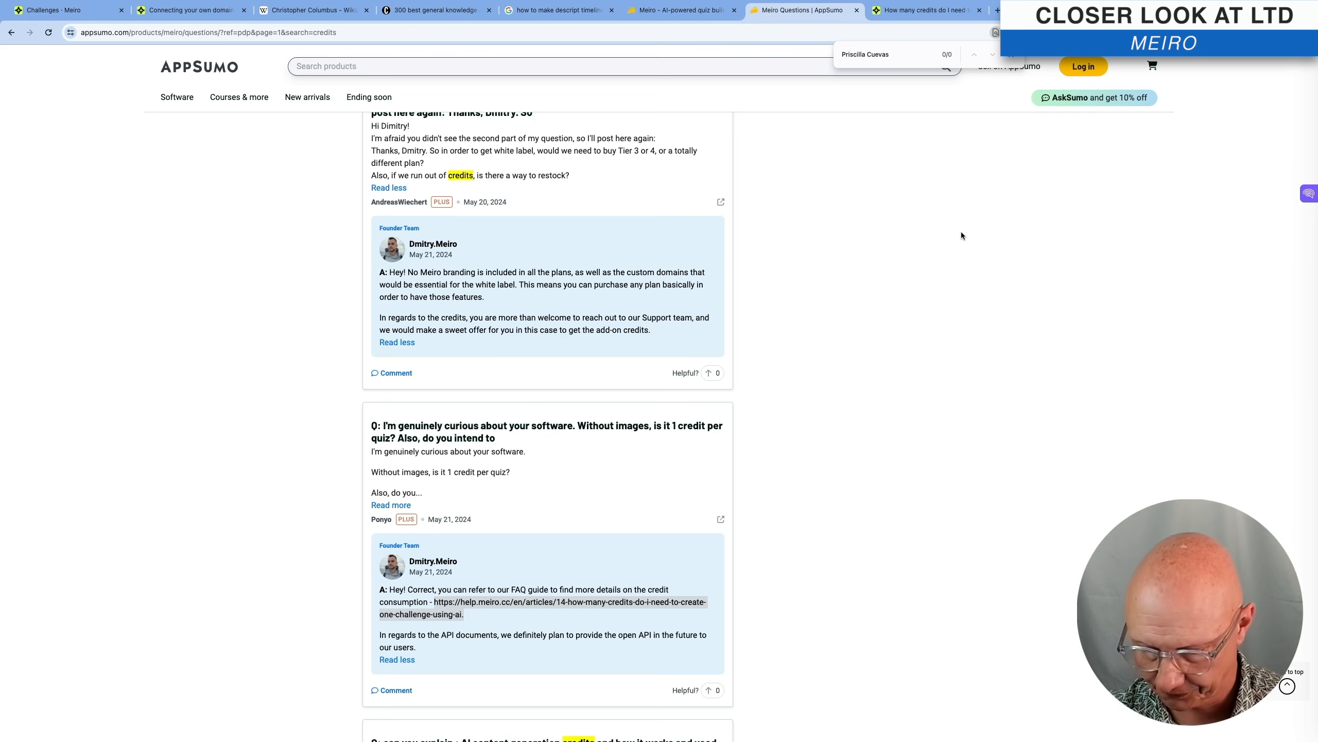